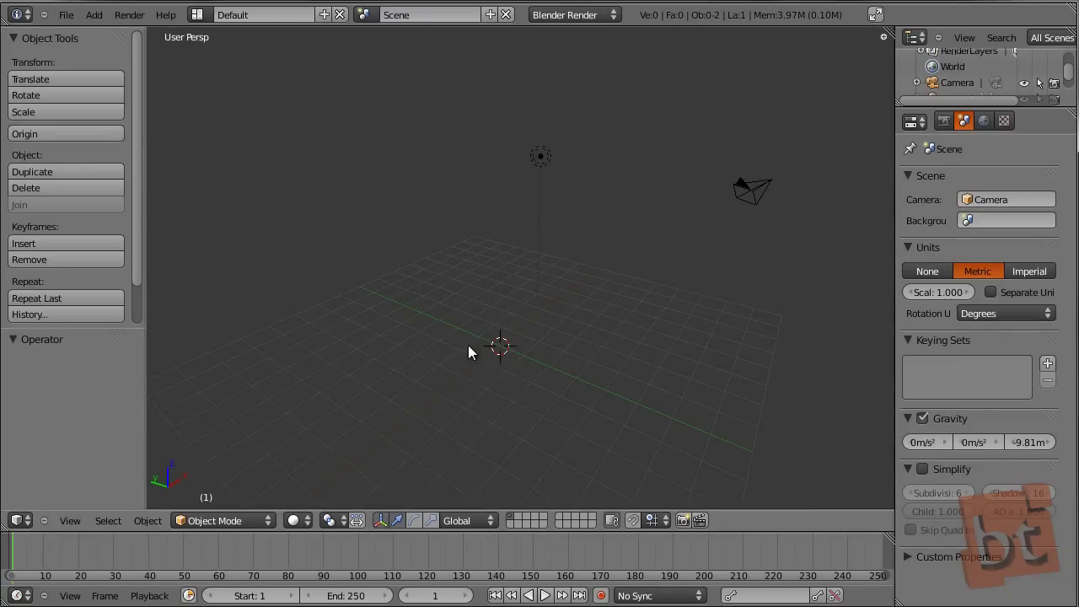
Add a cylinder mesh with 8 vertices at the scene's origin in the top view.
{"action": "middle_click_drag", "start_coordinate": [470, 352], "coordinate": [593, 329]}
{"action": "key", "text": "KP_7"}
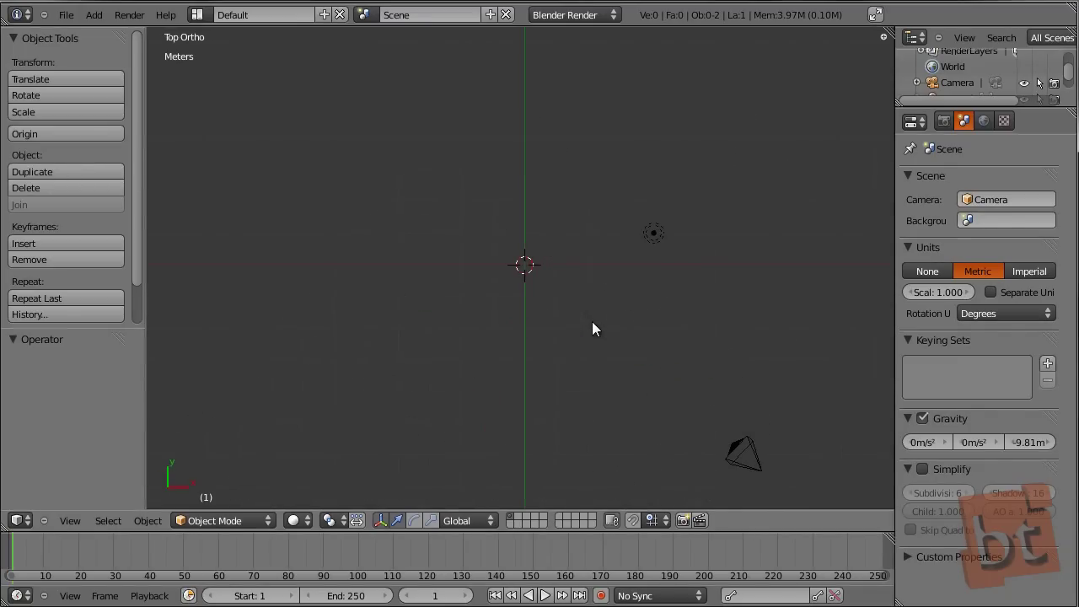
{"action": "scroll", "coordinate": [579, 336], "scroll_direction": "up", "scroll_amount": 4}
{"action": "middle_click_drag", "start_coordinate": [583, 273], "coordinate": [627, 294], "text": "shift"}
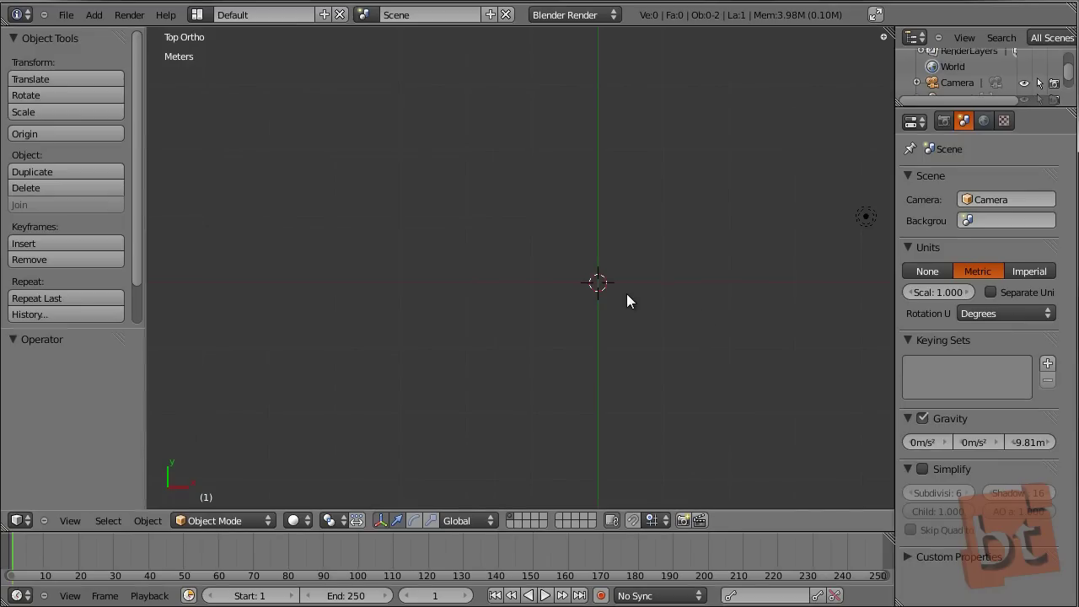
{"action": "key", "text": "shift+a"}
{"action": "mouse_move", "coordinate": [627, 294]}
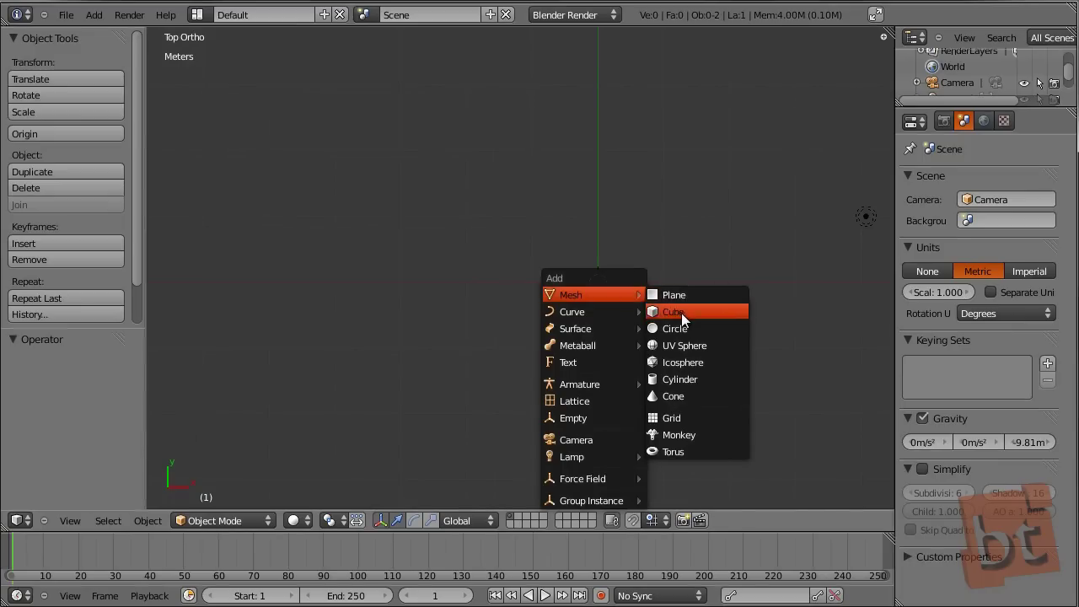
{"action": "left_click", "coordinate": [680, 380]}
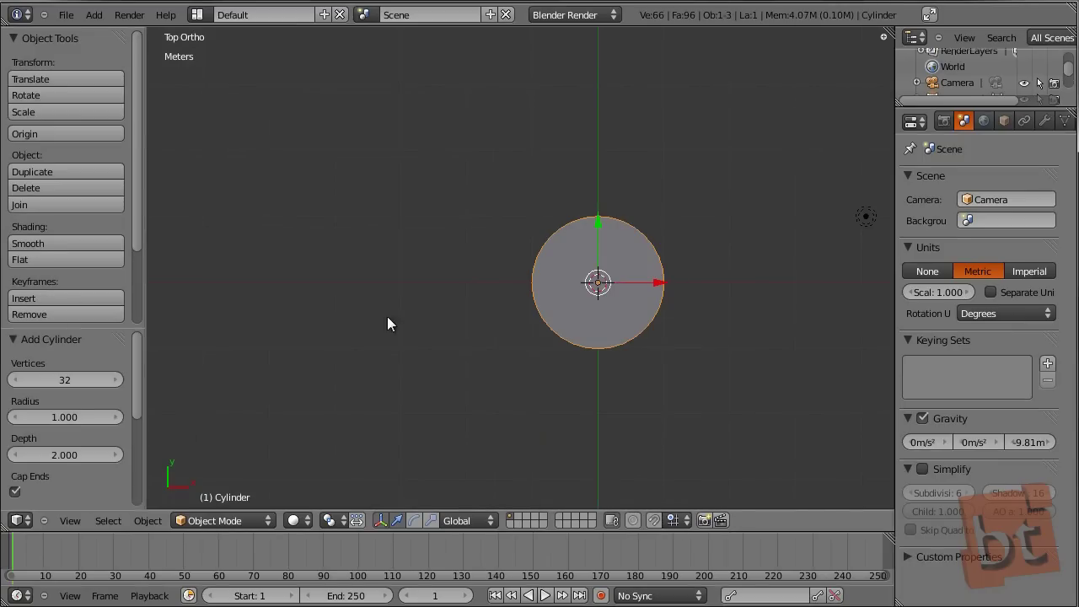
{"action": "left_click", "coordinate": [68, 380]}
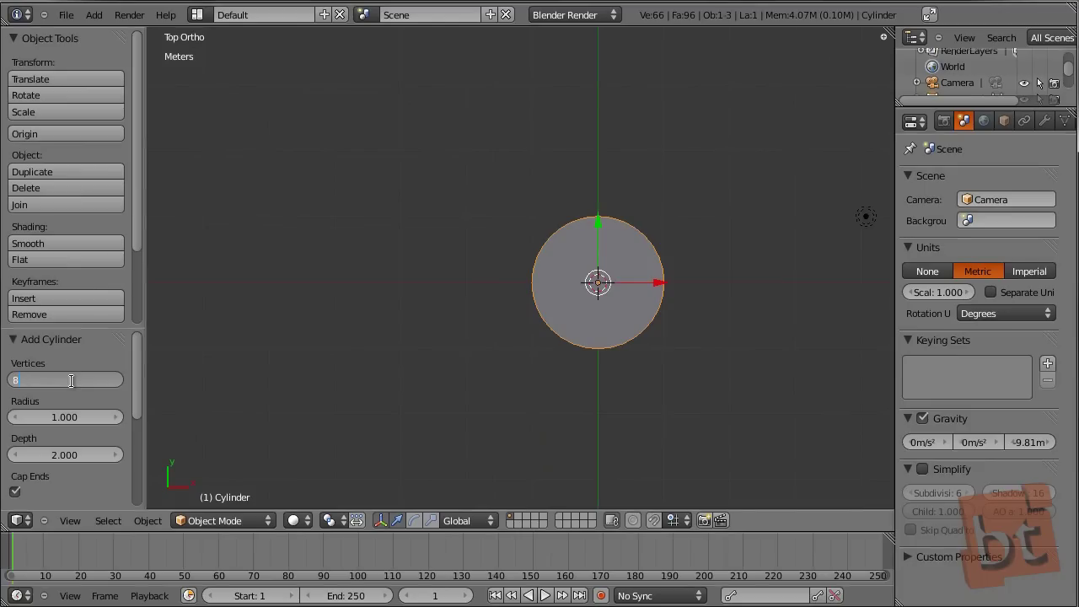
{"action": "key", "text": "Return"}
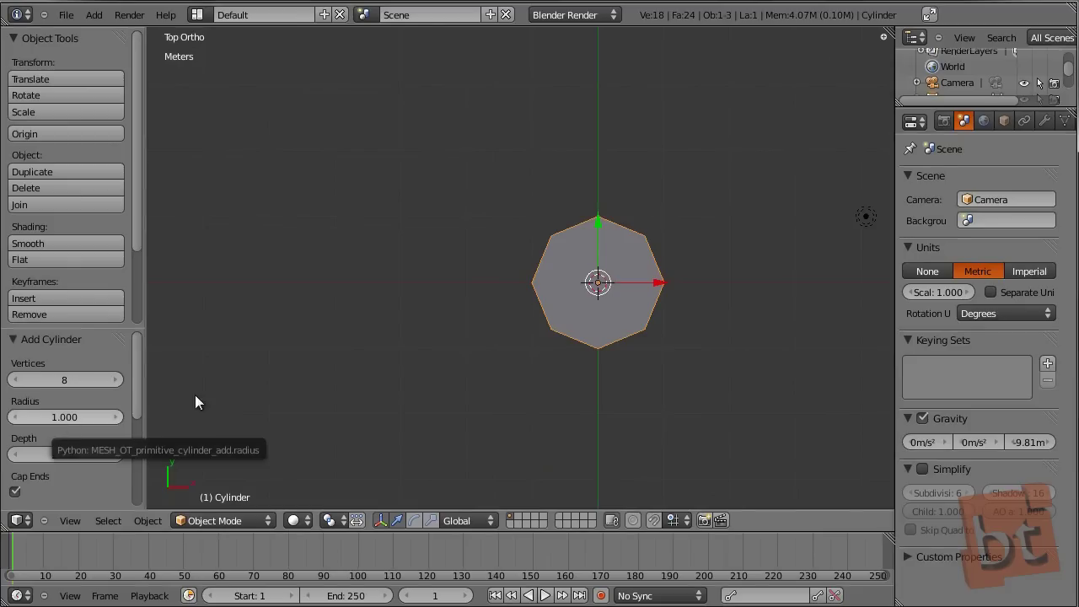
{"action": "middle_click_drag", "start_coordinate": [656, 347], "coordinate": [636, 294]}
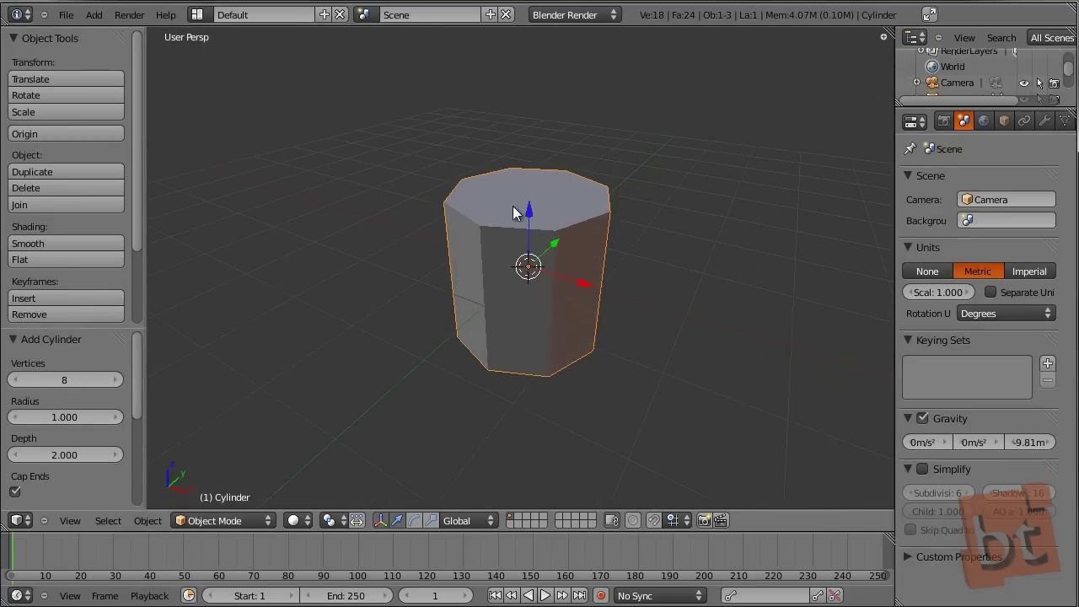
{"action": "key", "text": "s"}
{"action": "key", "text": "z"}
{"action": "right_click", "coordinate": [610, 214]}
Flatten the cylinder's mesh along Z in Edit Mode to a factor of about 0.045, then show the object's transform properties.
{"action": "key", "text": "Tab"}
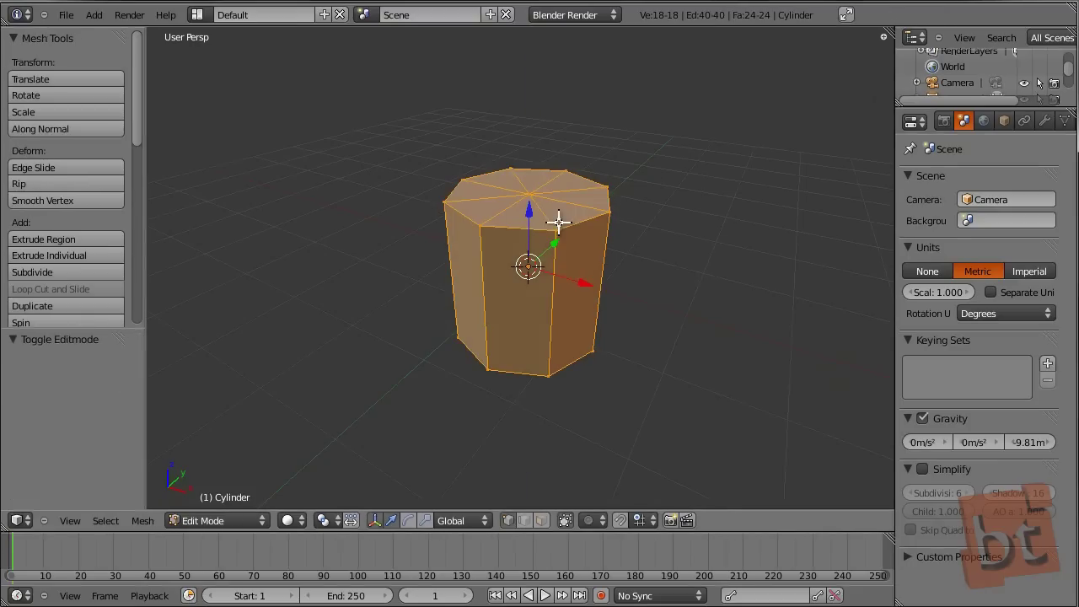
{"action": "key", "text": "s"}
{"action": "key", "text": "z"}
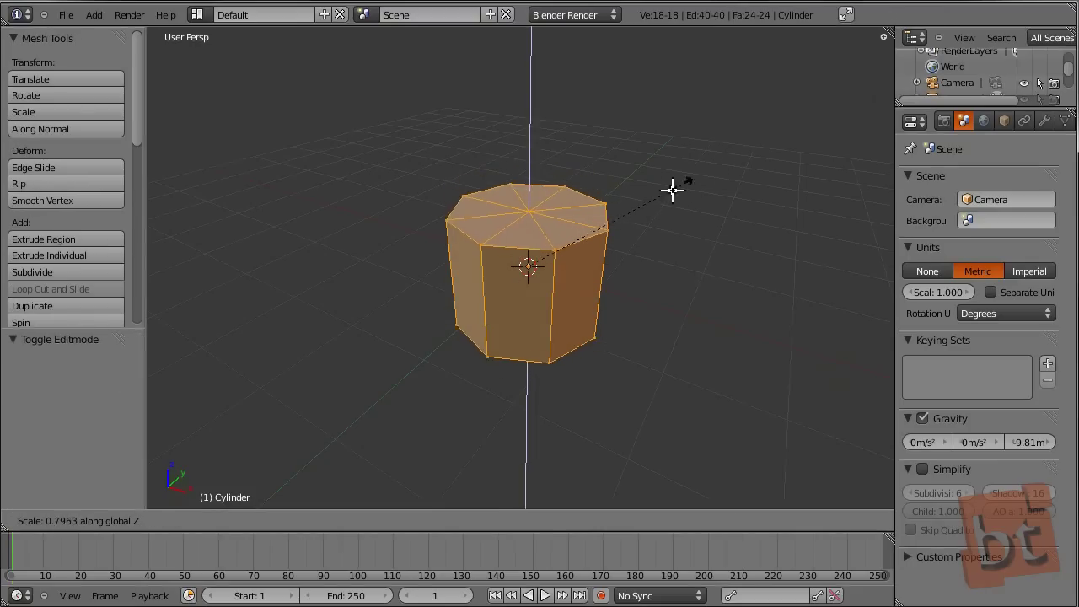
{"action": "left_click", "coordinate": [536, 262]}
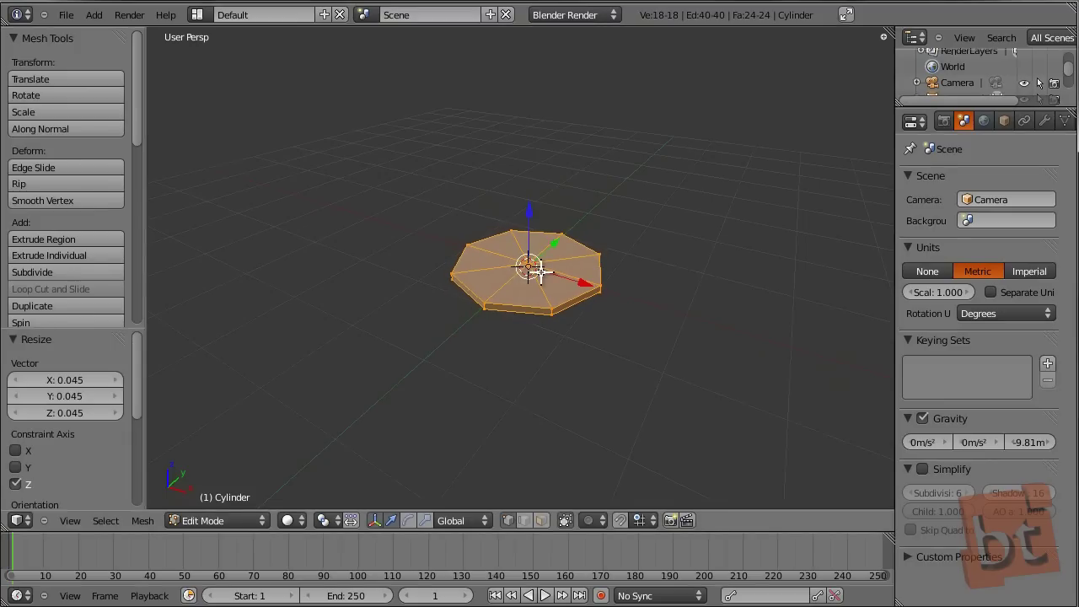
{"action": "key", "text": "Tab"}
{"action": "key", "text": "n"}
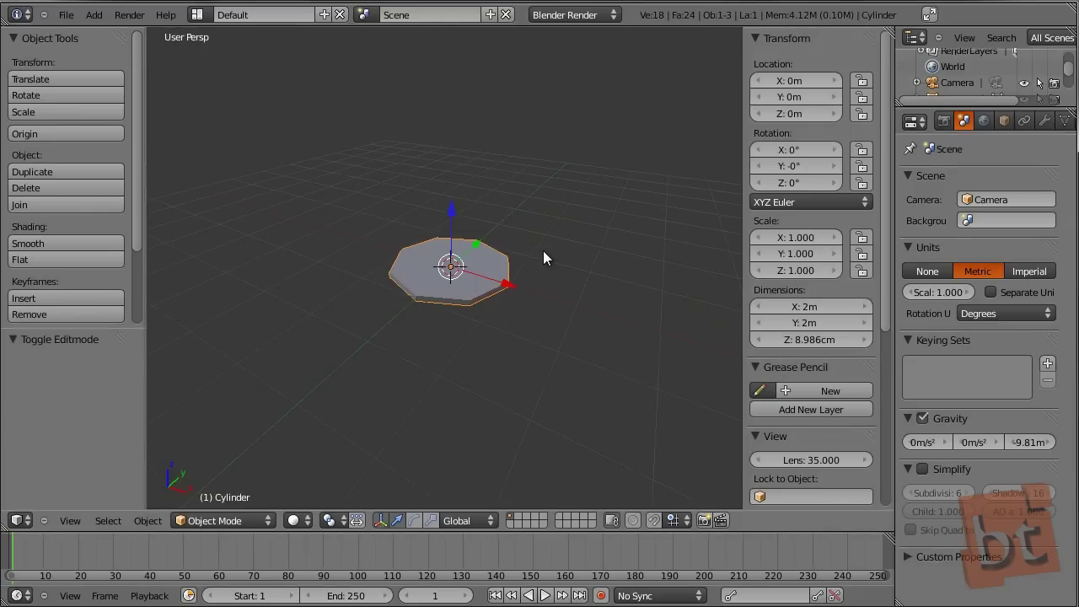
{"action": "scroll", "coordinate": [828, 241], "scroll_direction": "down", "scroll_amount": 2}
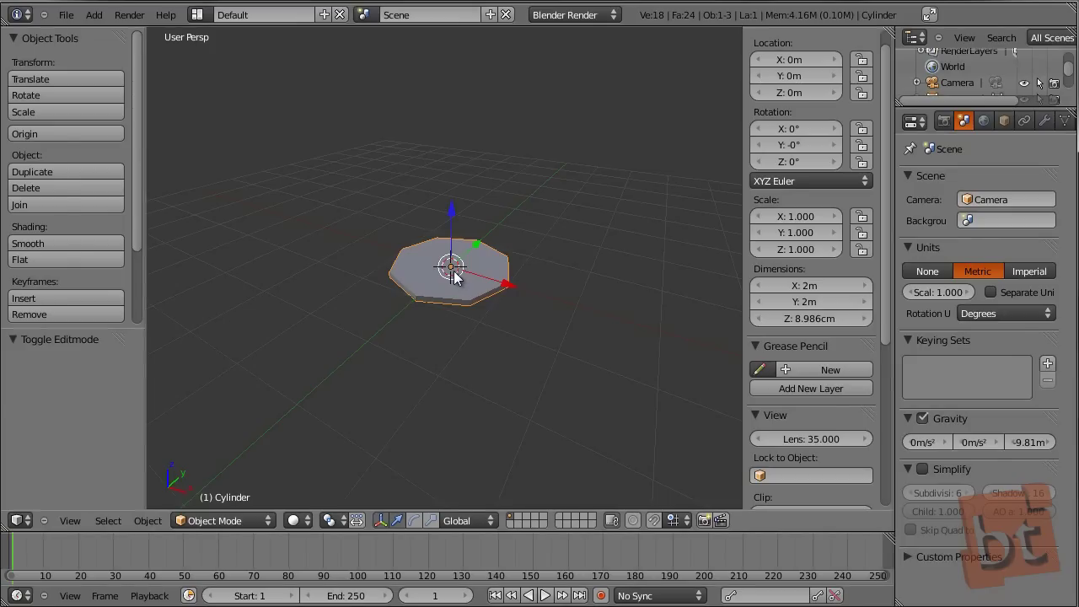
Open the flattened disc for mesh editing in face selection mode and deselect everything.
{"action": "key", "text": "Tab"}
{"action": "scroll", "coordinate": [506, 294], "scroll_direction": "up", "scroll_amount": 3}
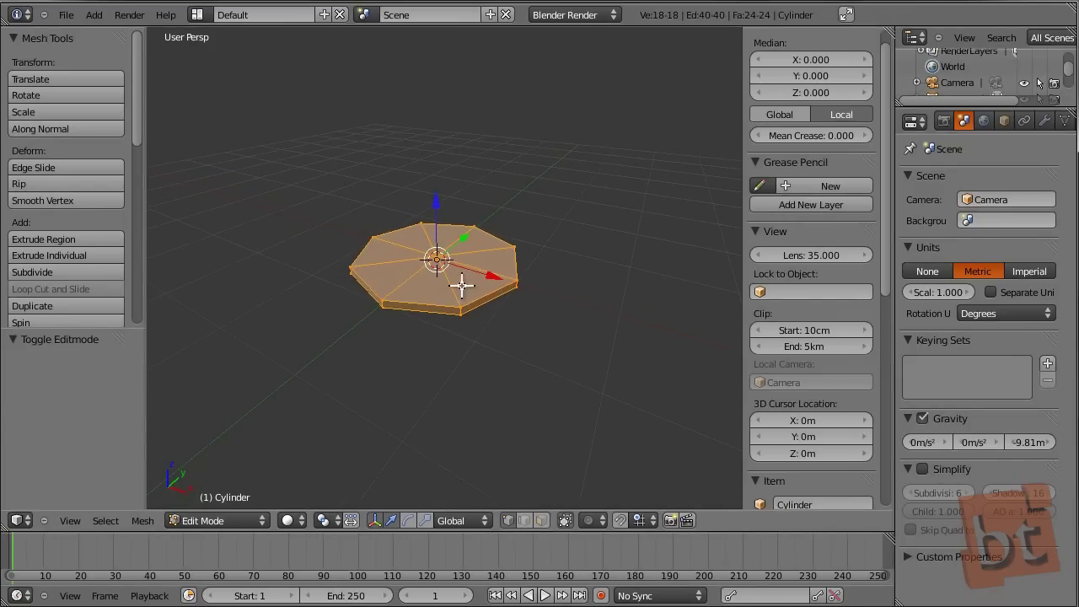
{"action": "key", "text": "ctrl+Tab"}
{"action": "left_click", "coordinate": [441, 311]}
{"action": "right_click", "coordinate": [414, 289]}
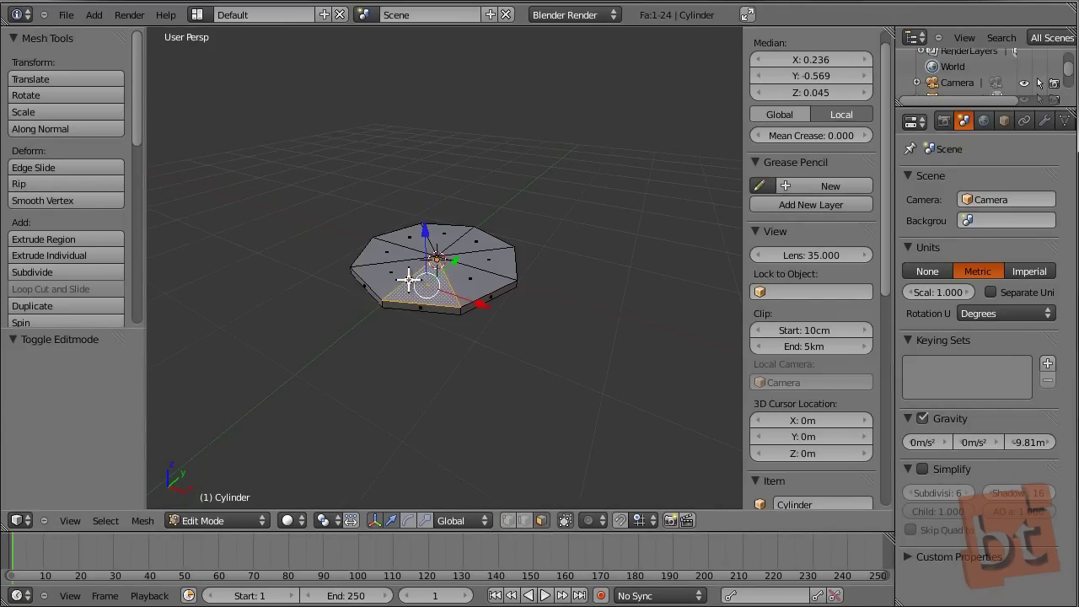
{"action": "key", "text": "a"}
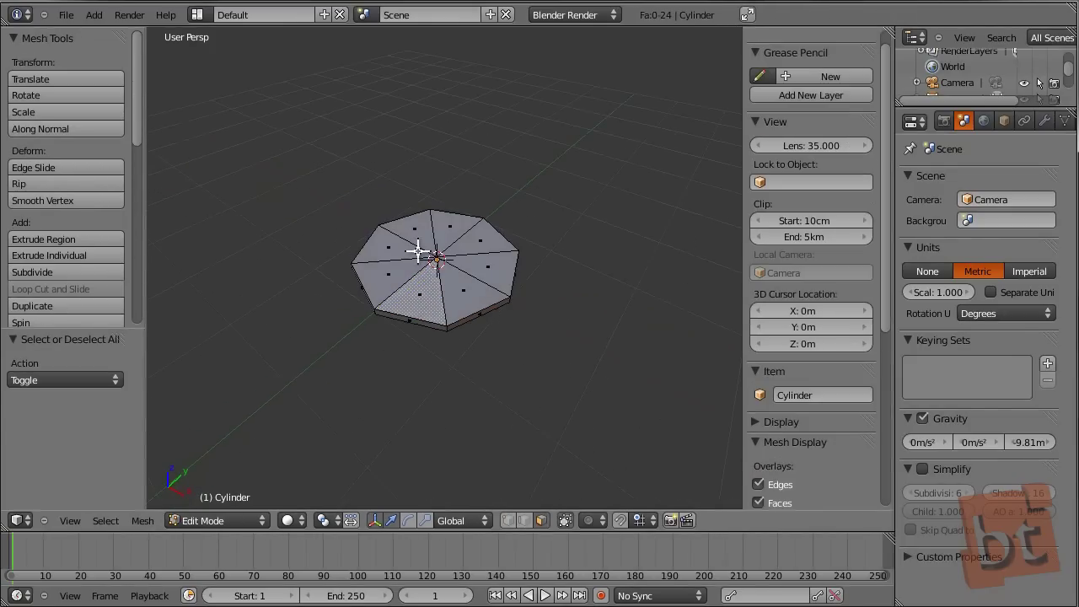
Select all top faces of the disc by growing the selection from the top centre vertex in vertex mode.
{"action": "key", "text": "ctrl+Tab"}
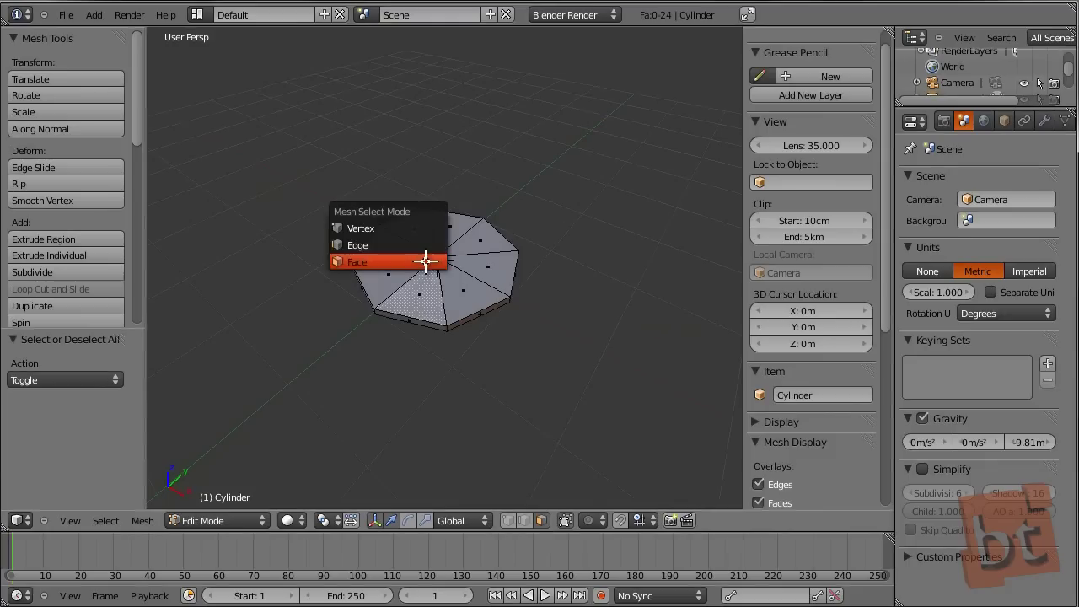
{"action": "left_click", "coordinate": [404, 227]}
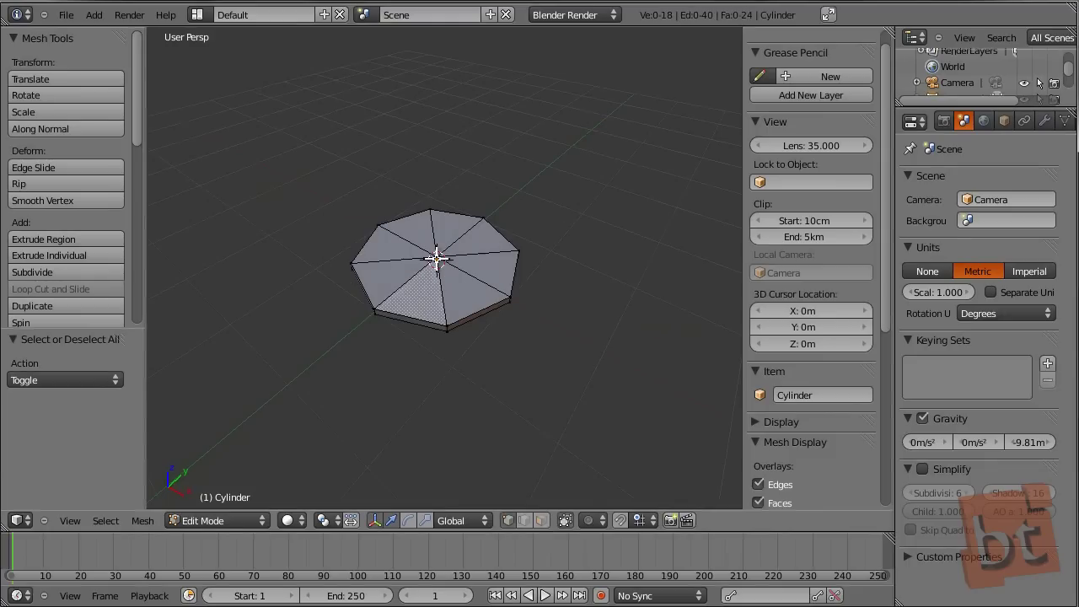
{"action": "right_click", "coordinate": [436, 259]}
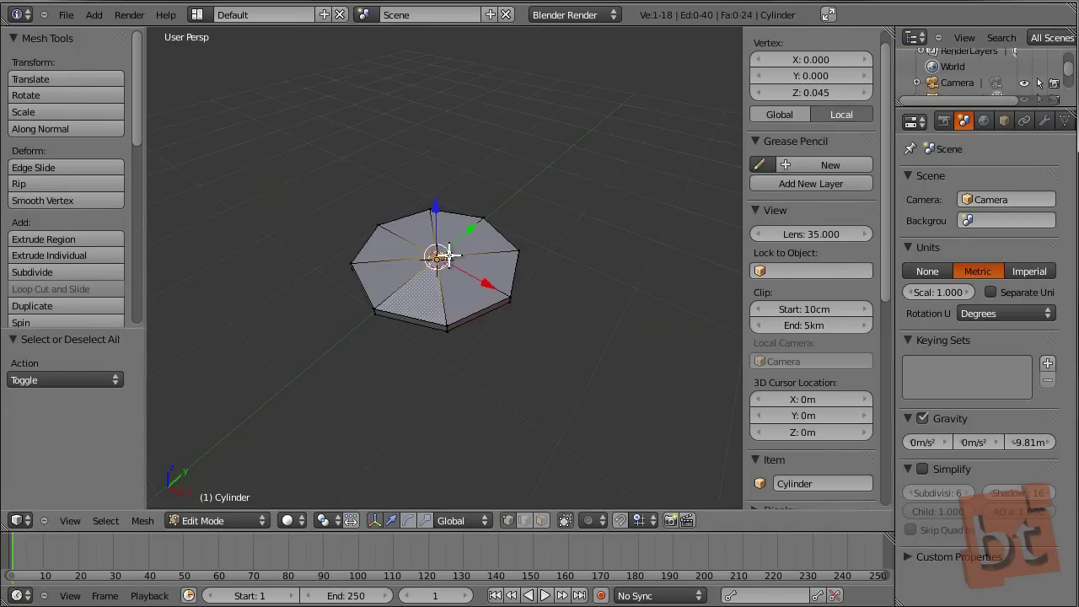
{"action": "key", "text": "ctrl+KP_Add"}
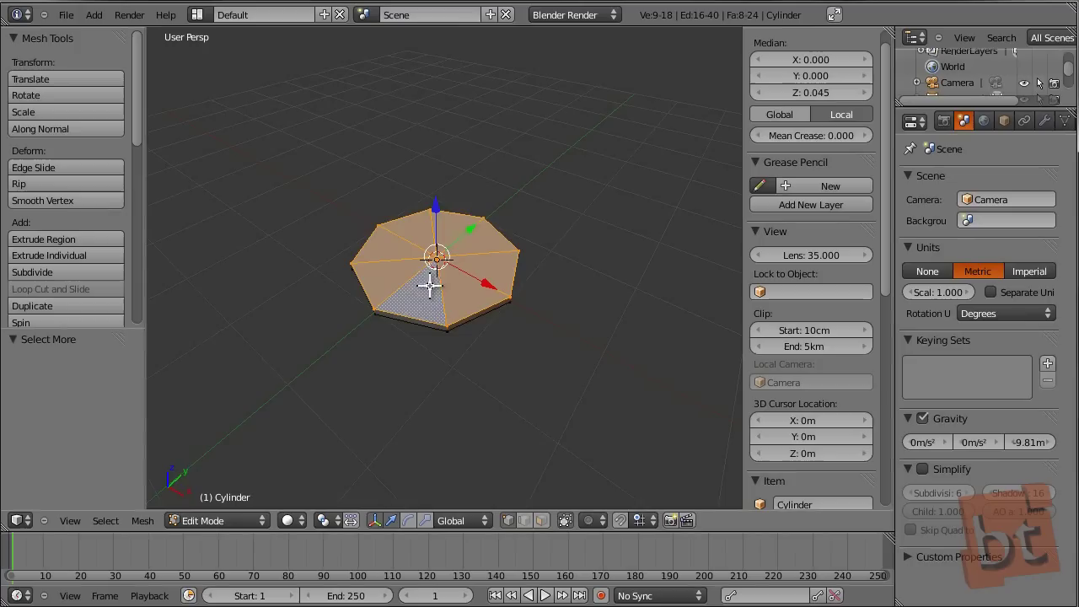
{"action": "middle_click_drag", "start_coordinate": [510, 357], "coordinate": [405, 267]}
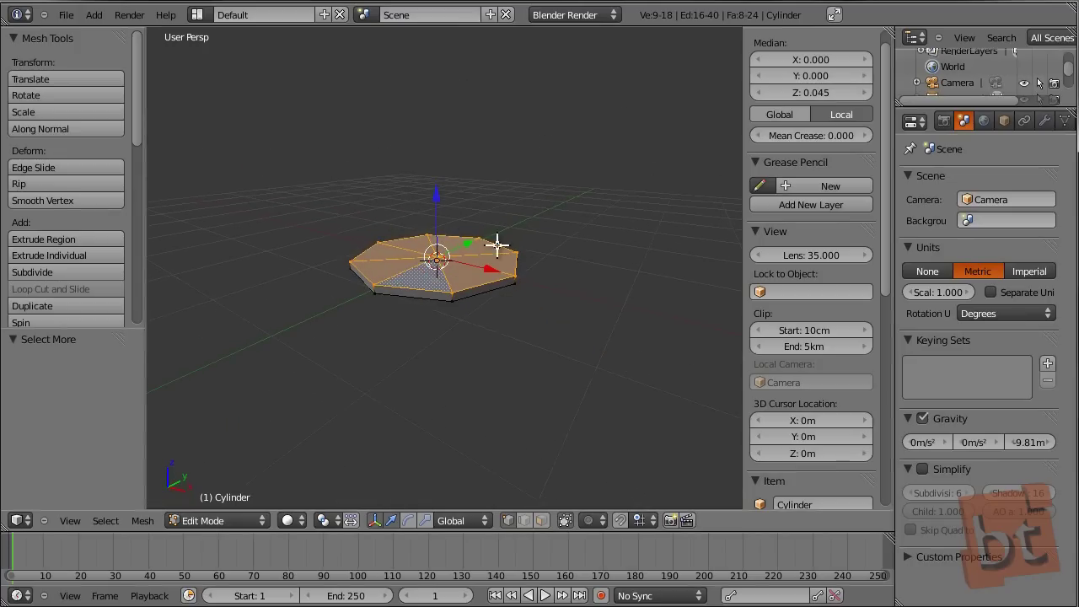
{"action": "middle_click_drag", "start_coordinate": [497, 244], "coordinate": [495, 285]}
Extrude the top faces in place in face mode and scale them towards the centre to about 0.126.
{"action": "key", "text": "ctrl+Tab"}
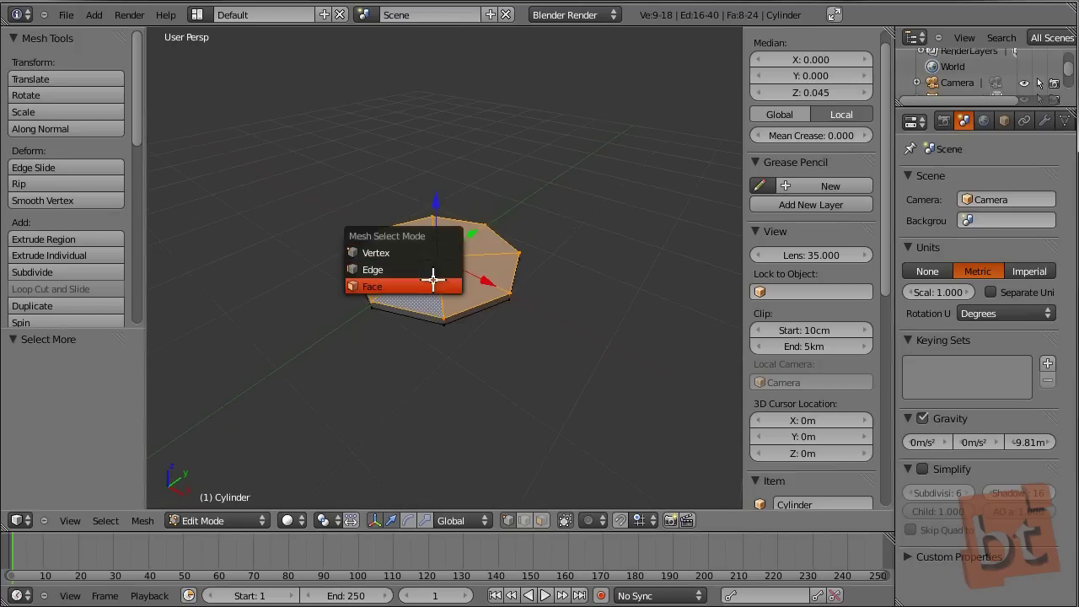
{"action": "left_click", "coordinate": [432, 281]}
{"action": "key", "text": "e"}
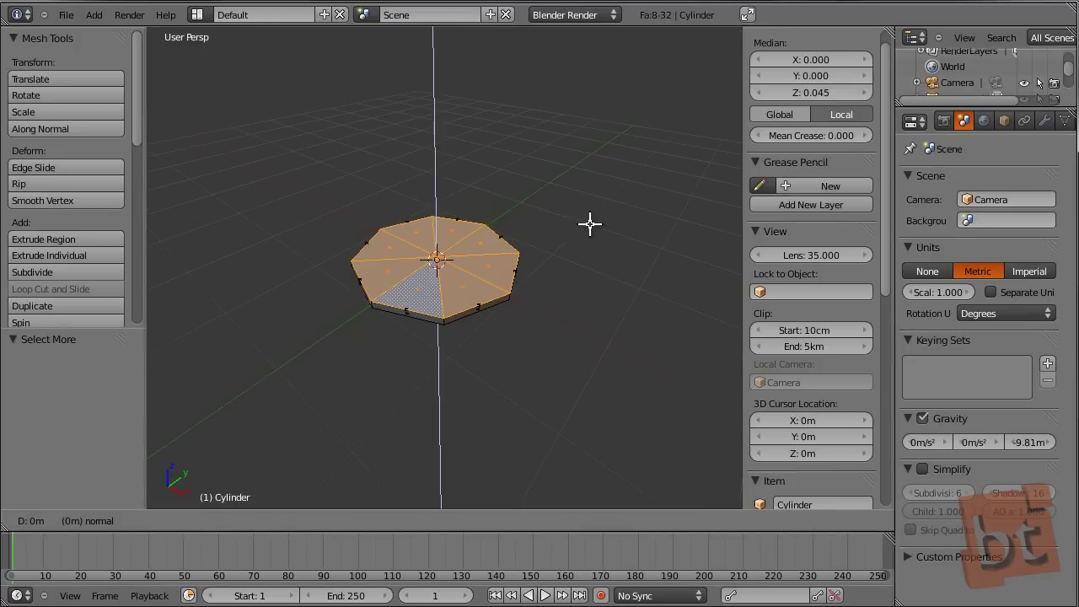
{"action": "right_click", "coordinate": [590, 223]}
{"action": "key", "text": "s"}
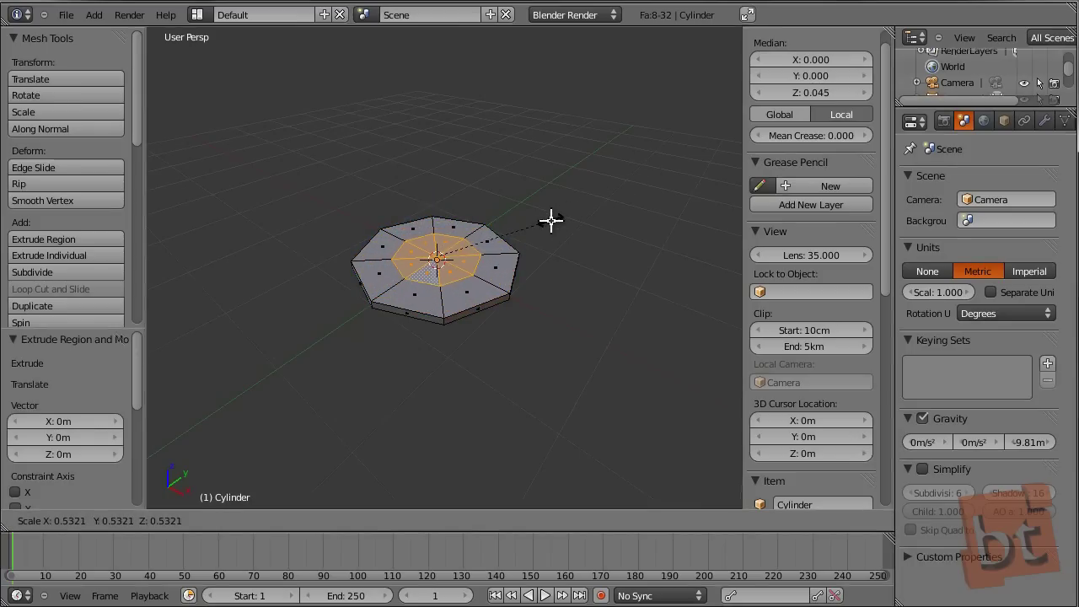
{"action": "left_click", "coordinate": [460, 244]}
Raise the small inner top faces along Z by about 12.9 cm to form a sloped top.
{"action": "scroll", "coordinate": [442, 292], "scroll_direction": "up", "scroll_amount": 1}
{"action": "scroll", "coordinate": [436, 289], "scroll_direction": "up", "scroll_amount": 6}
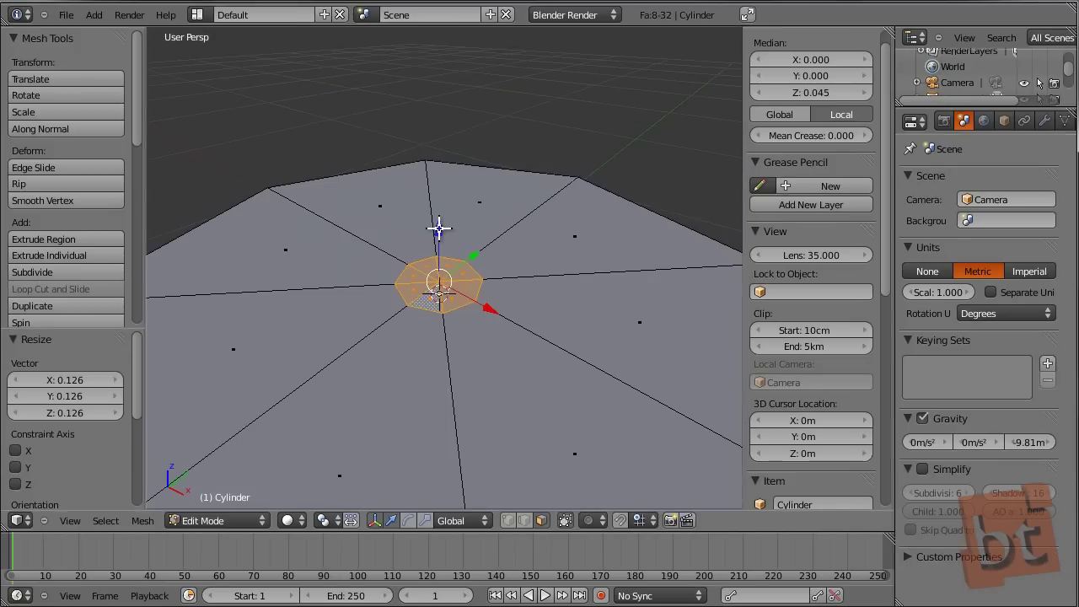
{"action": "key", "text": "g"}
{"action": "key", "text": "z"}
{"action": "left_click", "coordinate": [458, 226]}
{"action": "scroll", "coordinate": [467, 242], "scroll_direction": "down", "scroll_amount": 5}
{"action": "scroll", "coordinate": [466, 242], "scroll_direction": "up", "scroll_amount": 4}
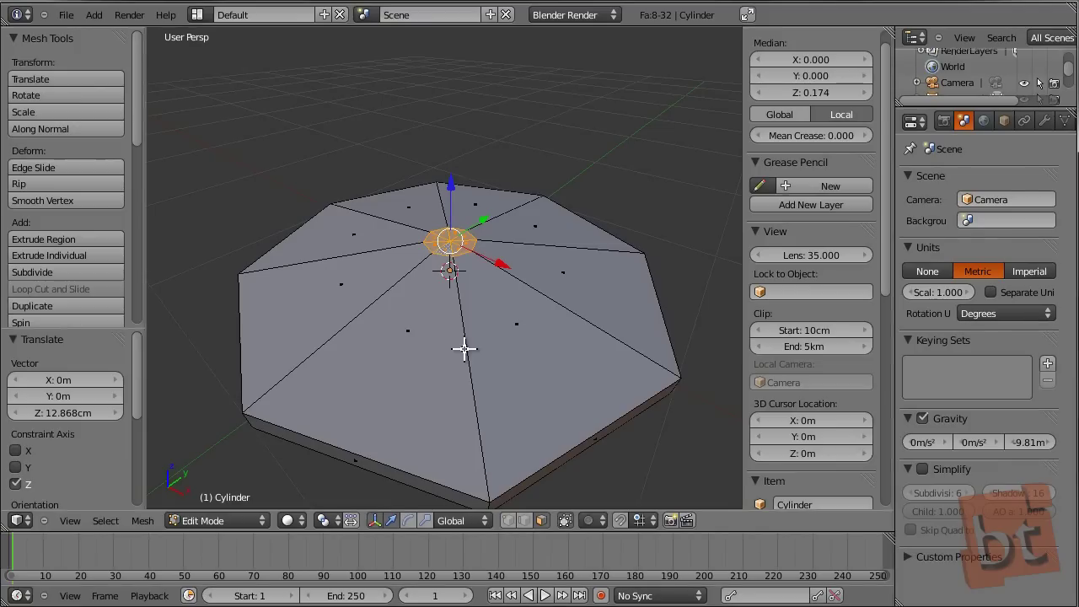
Add two edge loops around the sloped top between the inner ring and the outer rim.
{"action": "key", "text": "a"}
{"action": "key", "text": "ctrl+r"}
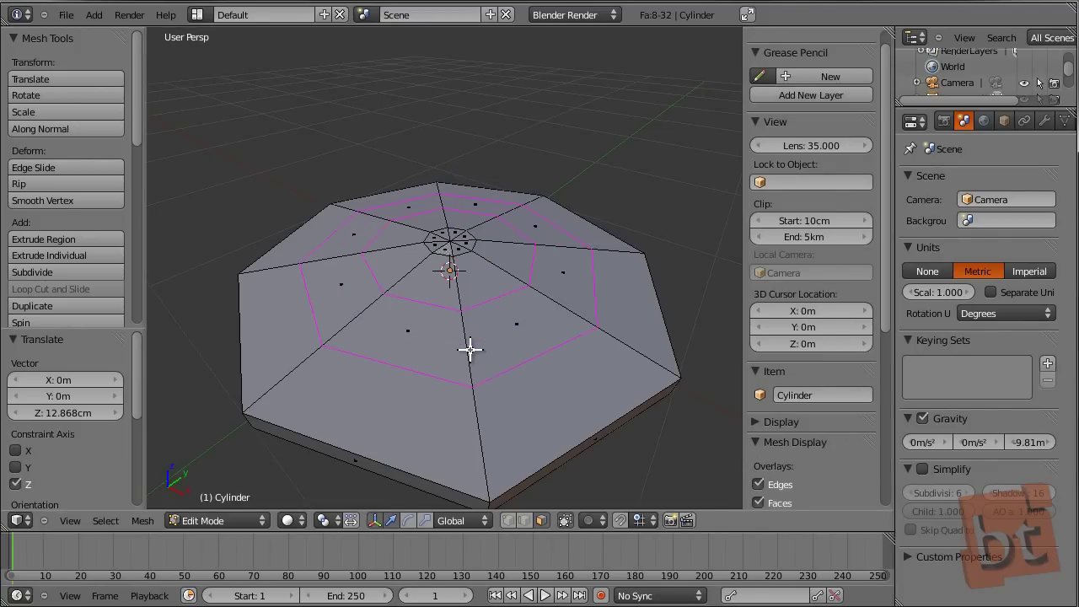
{"action": "left_click", "coordinate": [470, 349]}
Select all underside faces of the disc by growing the selection from the bottom centre vertex in vertex mode.
{"action": "middle_click_drag", "start_coordinate": [561, 457], "coordinate": [514, 270]}
{"action": "key", "text": "ctrl+Tab"}
{"action": "left_click", "coordinate": [489, 251]}
{"action": "key", "text": "ctrl+Tab"}
{"action": "left_click", "coordinate": [464, 226]}
{"action": "key", "text": "ctrl+Tab"}
{"action": "left_click", "coordinate": [457, 201]}
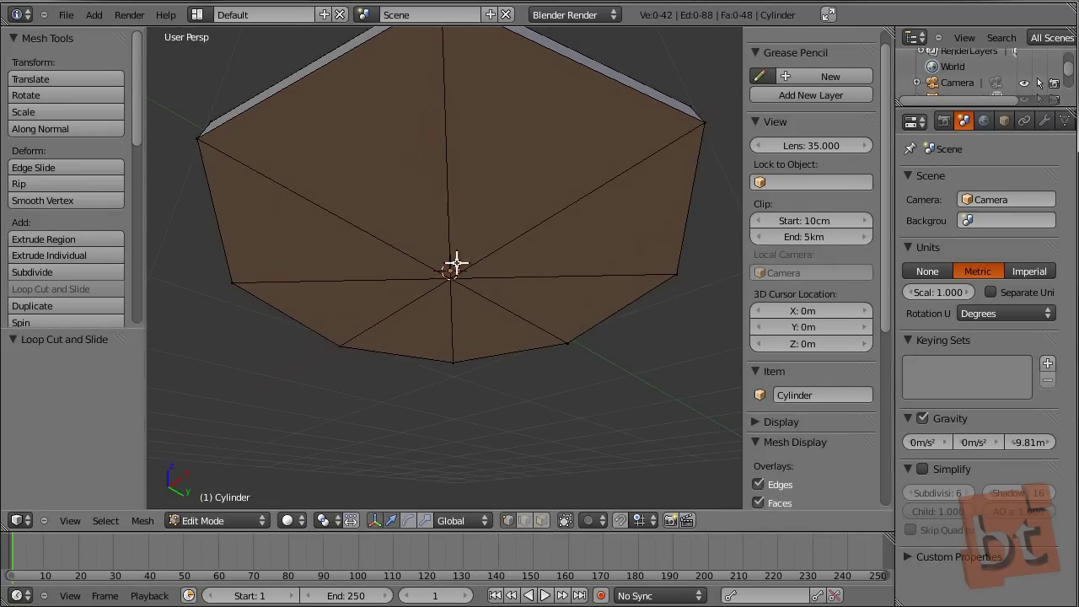
{"action": "right_click", "coordinate": [456, 264]}
{"action": "key", "text": "ctrl+KP_Add"}
{"action": "middle_click_drag", "start_coordinate": [502, 232], "coordinate": [493, 250], "text": "shift"}
{"action": "scroll", "coordinate": [495, 246], "scroll_direction": "down", "scroll_amount": 1}
Extrude the underside faces in place in face mode and scale them down to a small central octagon.
{"action": "key", "text": "ctrl+Tab"}
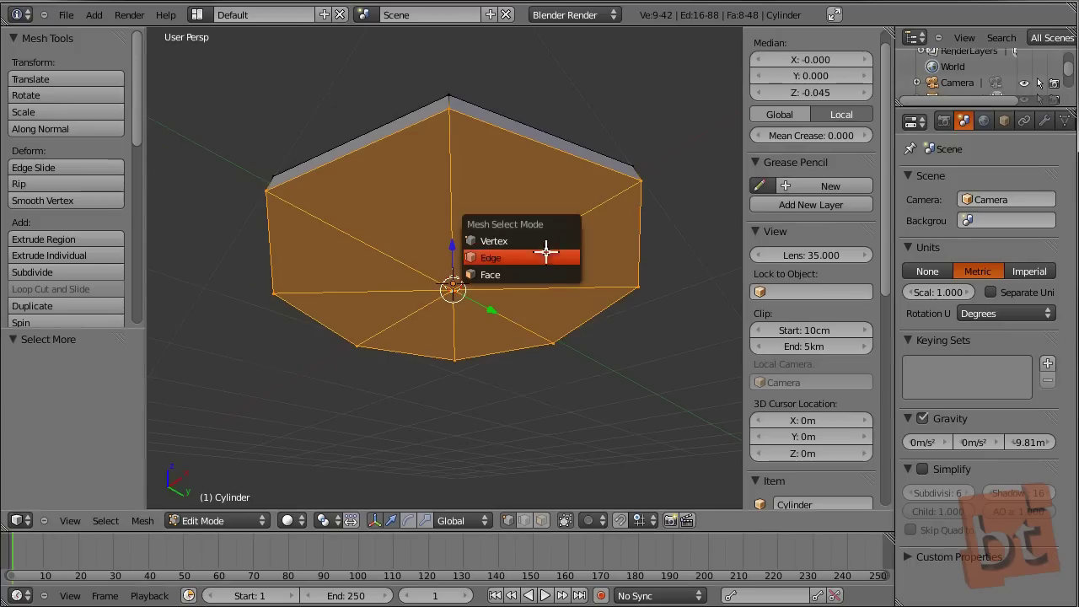
{"action": "left_click", "coordinate": [547, 270]}
{"action": "key", "text": "e"}
{"action": "right_click", "coordinate": [549, 220]}
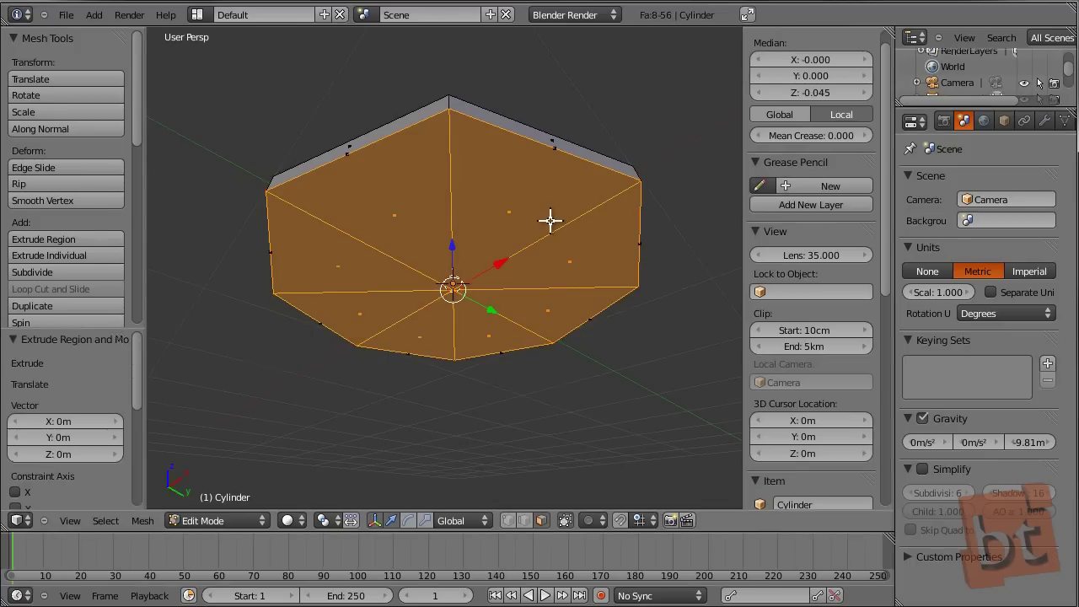
{"action": "key", "text": "s"}
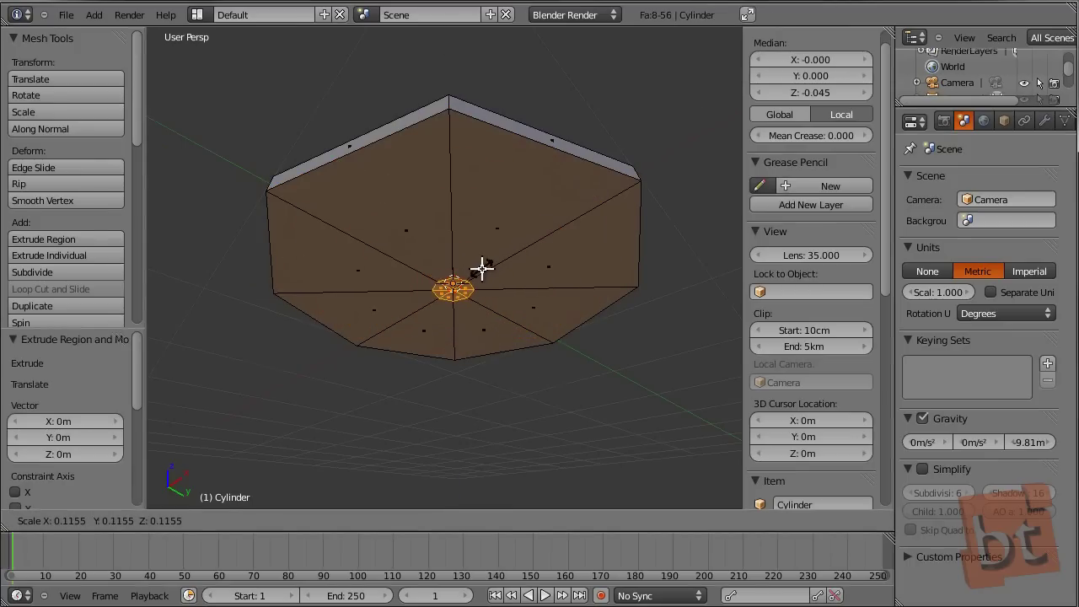
{"action": "left_click", "coordinate": [504, 255]}
Raise the underside's central faces along Z by about 15.7 cm to hollow out the bottom.
{"action": "key", "text": "g"}
{"action": "key", "text": "z"}
{"action": "left_click", "coordinate": [453, 223]}
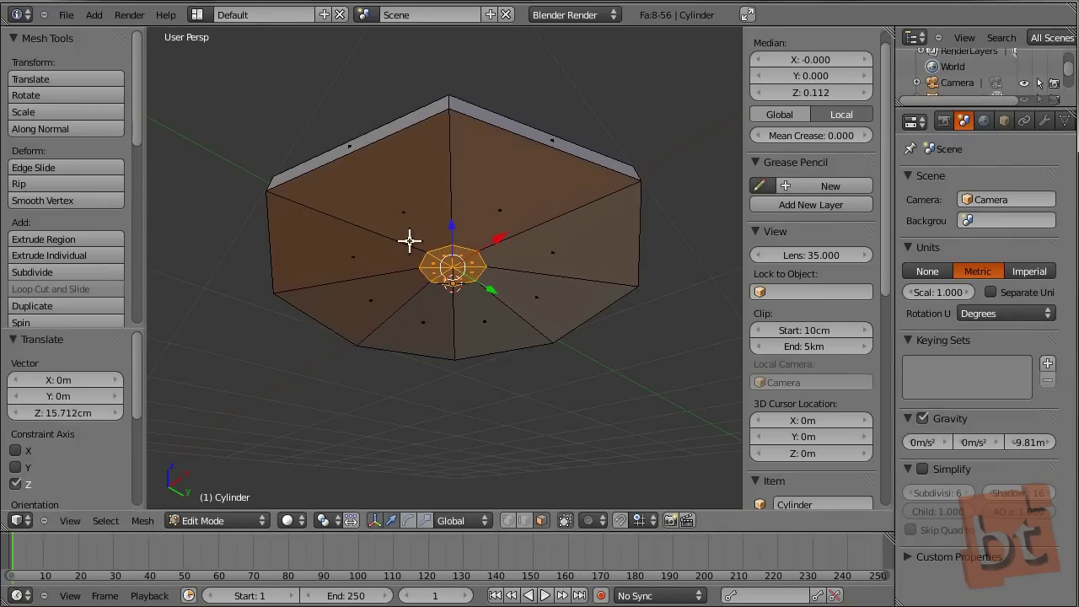
Add one edge loop around the hollowed underside between its central octagon and the outer rim.
{"action": "key", "text": "a"}
{"action": "key", "text": "ctrl+r"}
{"action": "left_click", "coordinate": [380, 234]}
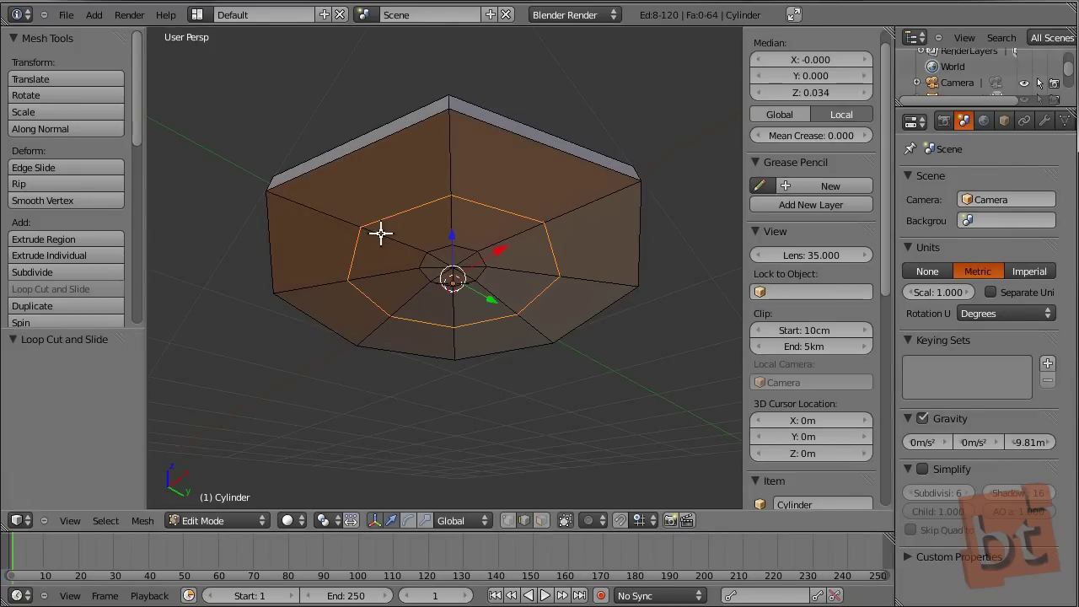
Raise the underside's new edge loop along Z by about 2.6 cm.
{"action": "middle_click_drag", "start_coordinate": [553, 214], "coordinate": [535, 240]}
{"action": "key", "text": "g"}
{"action": "key", "text": "z"}
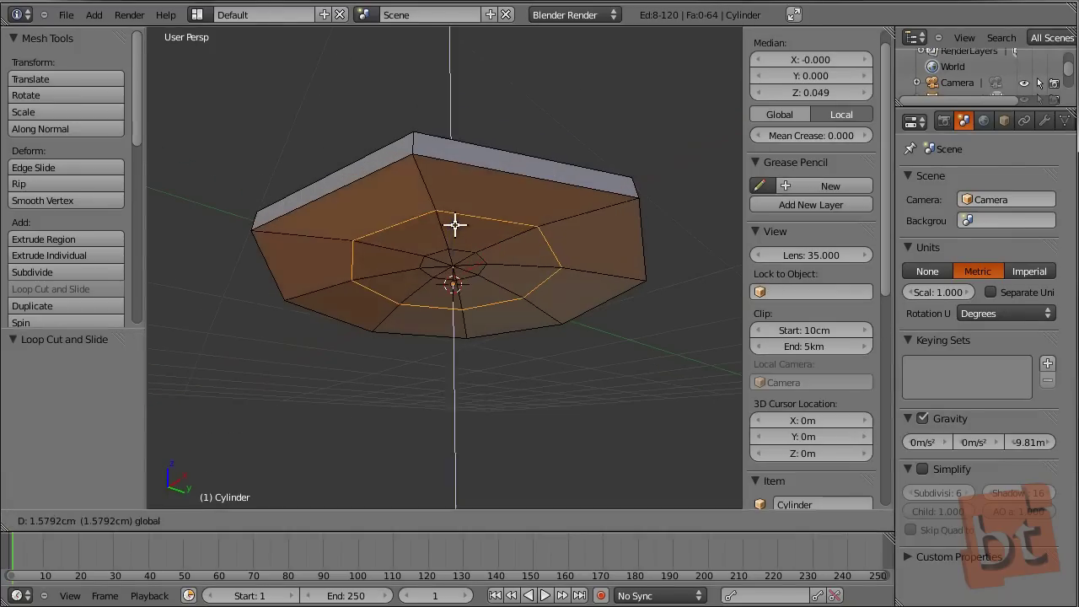
{"action": "left_click", "coordinate": [453, 224]}
Select the outer of the two edge loops on the disc's sloped top and lower it along Z.
{"action": "middle_click_drag", "start_coordinate": [453, 225], "coordinate": [456, 317]}
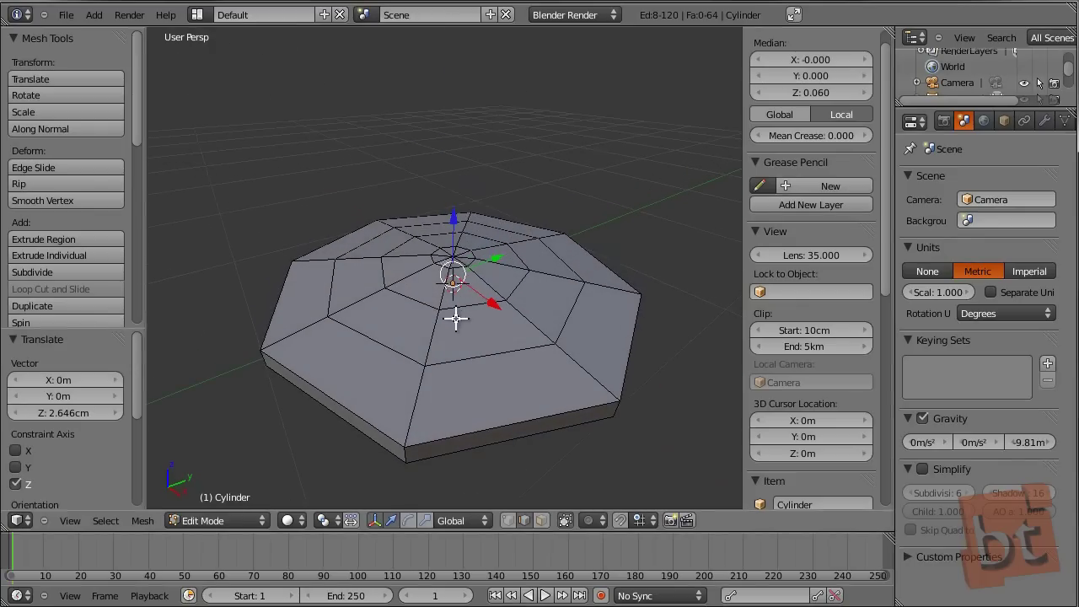
{"action": "right_click", "coordinate": [386, 341], "text": "alt"}
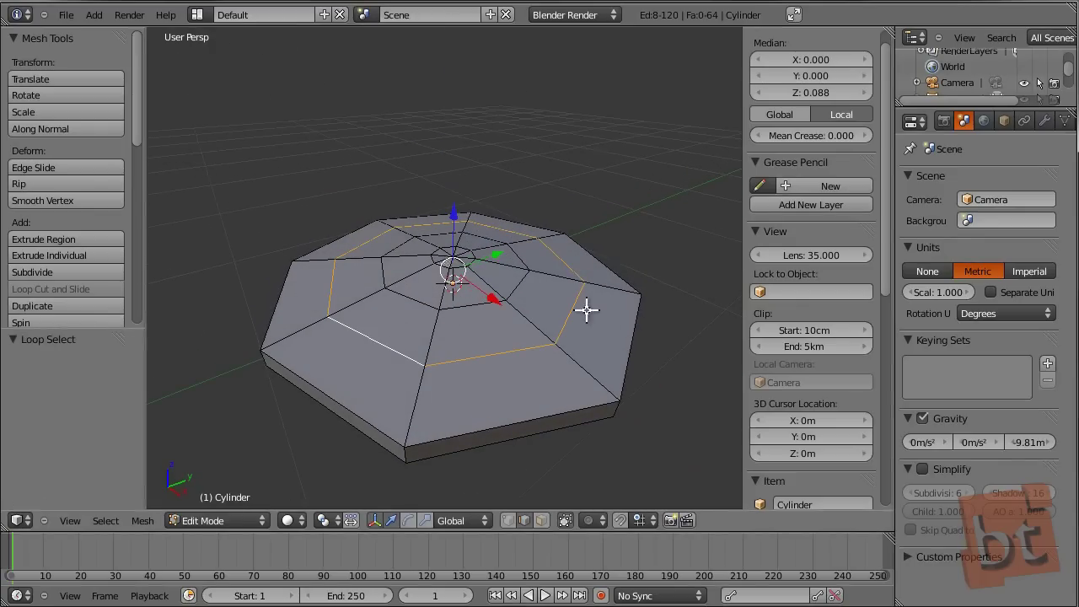
{"action": "middle_click_drag", "start_coordinate": [585, 354], "coordinate": [384, 353]}
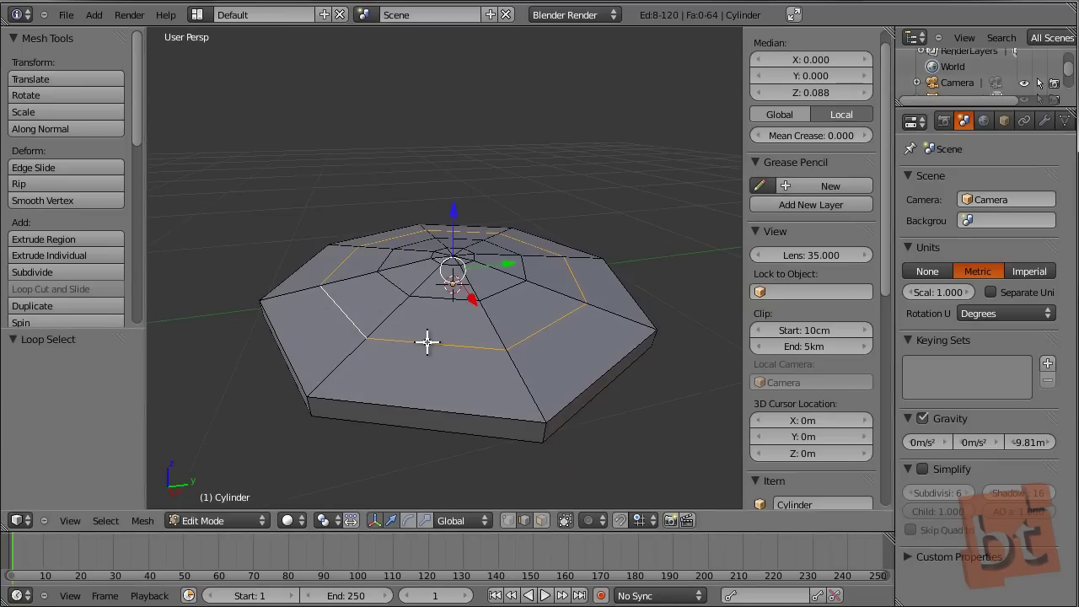
{"action": "middle_click_drag", "start_coordinate": [544, 362], "coordinate": [501, 325]}
{"action": "scroll", "coordinate": [501, 326], "scroll_direction": "up", "scroll_amount": 2}
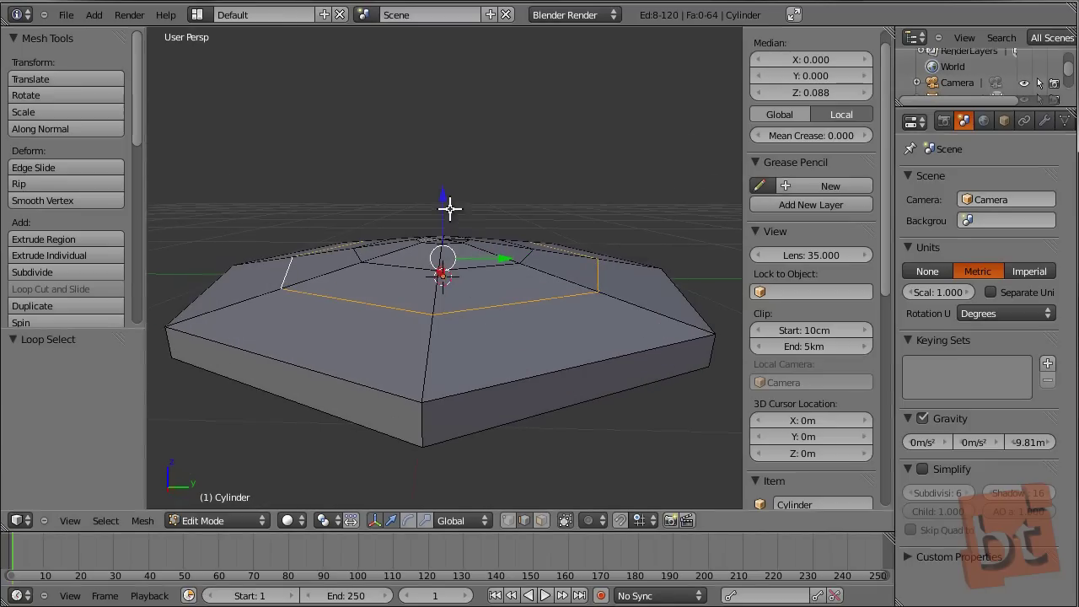
{"action": "key", "text": "g"}
{"action": "key", "text": "z"}
{"action": "left_click", "coordinate": [406, 268]}
Lower the inner edge loop on the disc's sloped top along Z by about 4.4 cm.
{"action": "right_click", "coordinate": [403, 270], "text": "alt"}
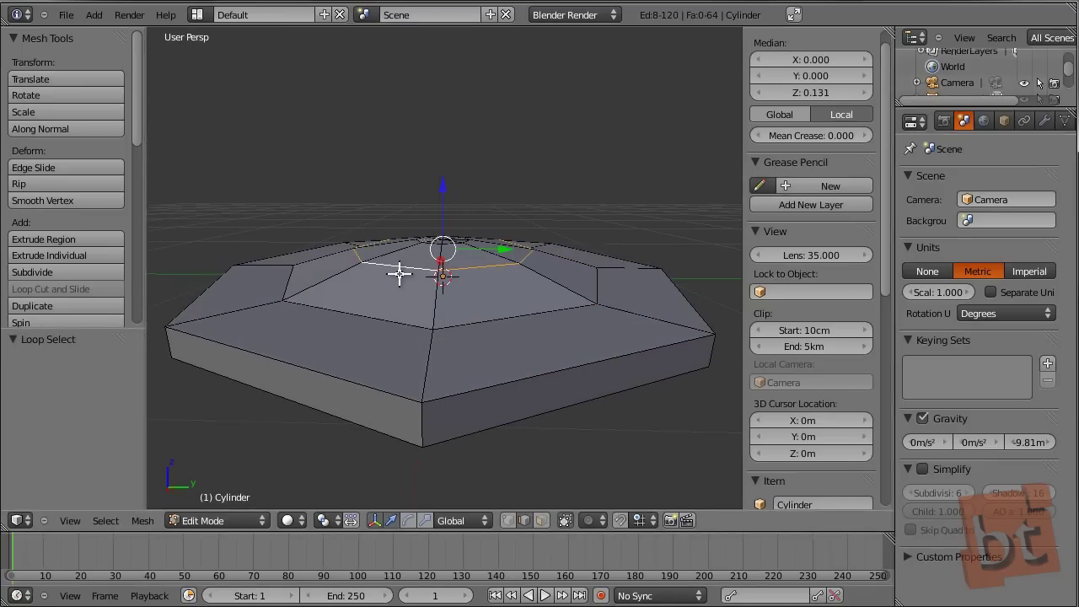
{"action": "key", "text": "g"}
{"action": "key", "text": "z"}
{"action": "left_click", "coordinate": [444, 195]}
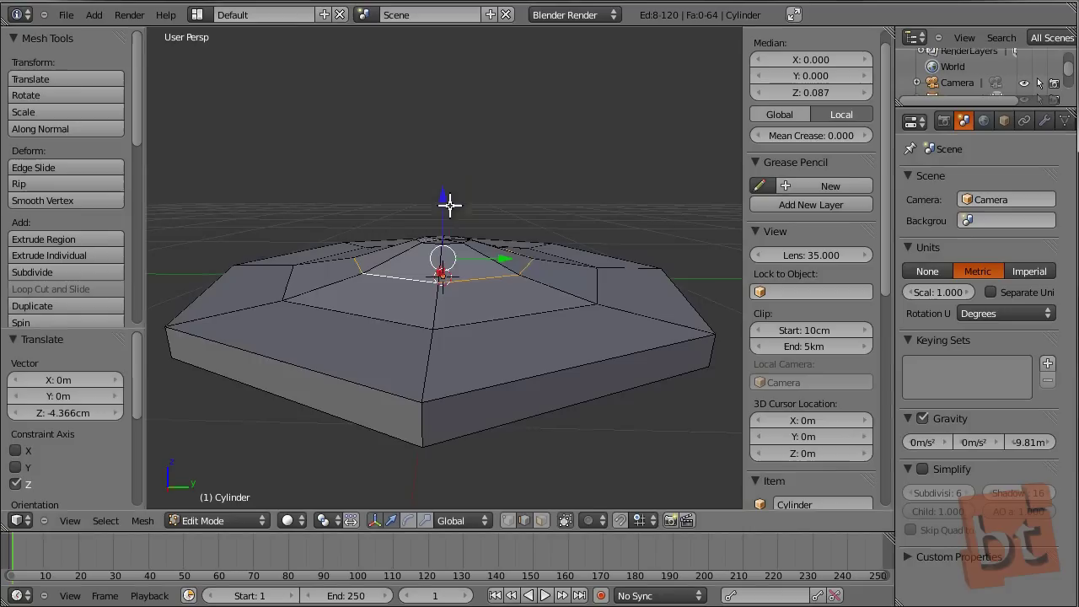
Delete the centre vertex of the small octagon at the peak of the disc in vertex select mode.
{"action": "middle_click_drag", "start_coordinate": [441, 193], "coordinate": [581, 312]}
{"action": "key", "text": "ctrl+Tab"}
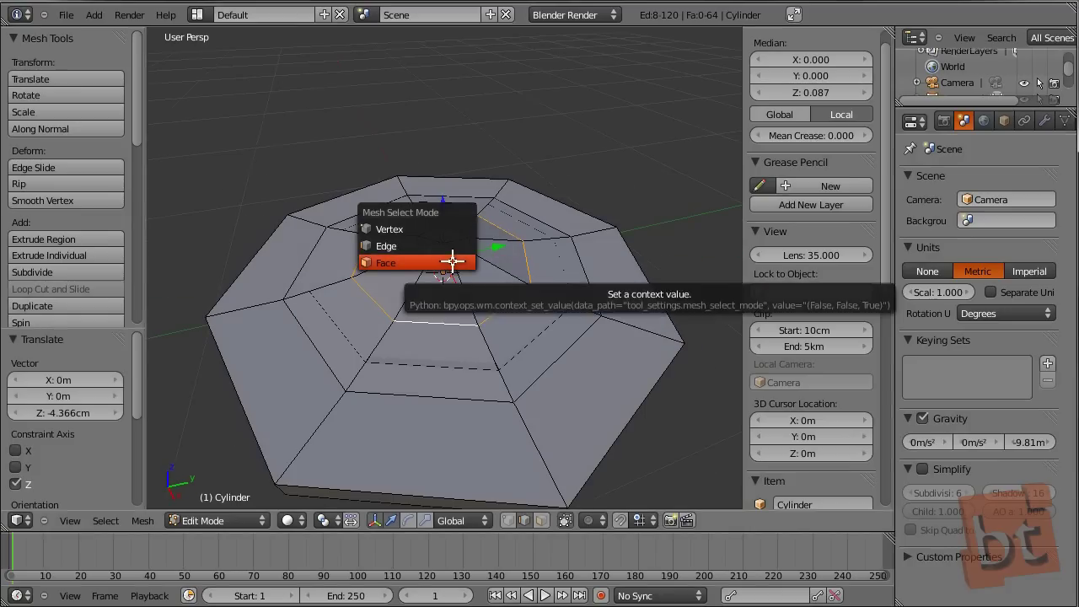
{"action": "left_click", "coordinate": [430, 229]}
{"action": "right_click", "coordinate": [441, 243]}
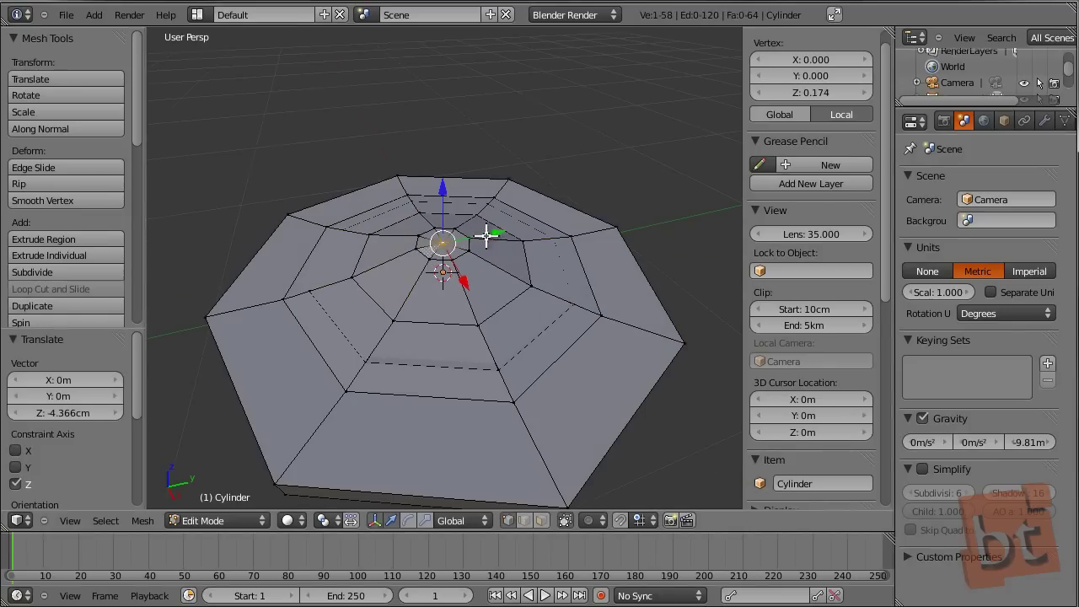
{"action": "key", "text": "x"}
{"action": "left_click", "coordinate": [446, 238]}
{"action": "middle_click_drag", "start_coordinate": [447, 265], "coordinate": [483, 260]}
Select the open octagonal edge loop at the peak in edge mode and extrude it up along Z by about 2.8 m.
{"action": "key", "text": "ctrl+Tab"}
{"action": "left_click", "coordinate": [471, 275]}
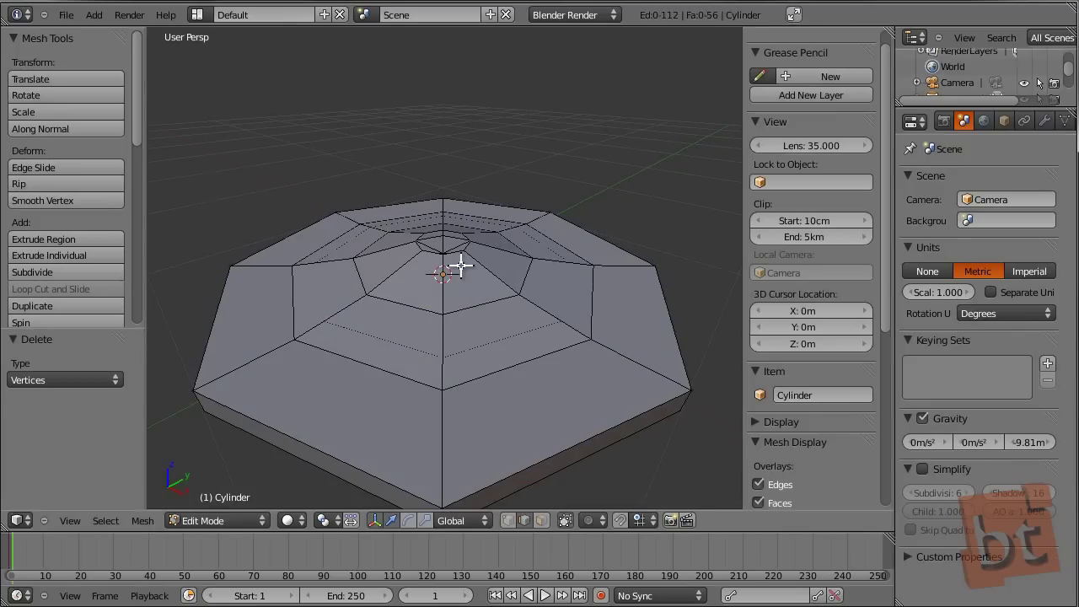
{"action": "right_click", "coordinate": [454, 253], "text": "alt"}
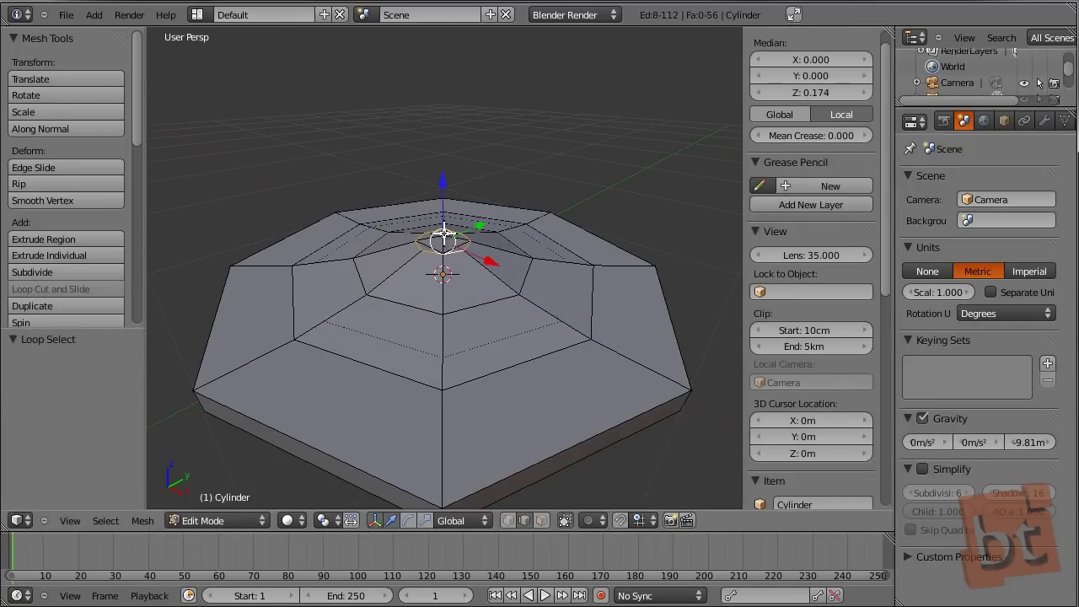
{"action": "middle_click_drag", "start_coordinate": [490, 277], "coordinate": [518, 320]}
{"action": "scroll", "coordinate": [525, 254], "scroll_direction": "down", "scroll_amount": 5}
{"action": "middle_click_drag", "start_coordinate": [521, 372], "coordinate": [549, 332]}
{"action": "key", "text": "e"}
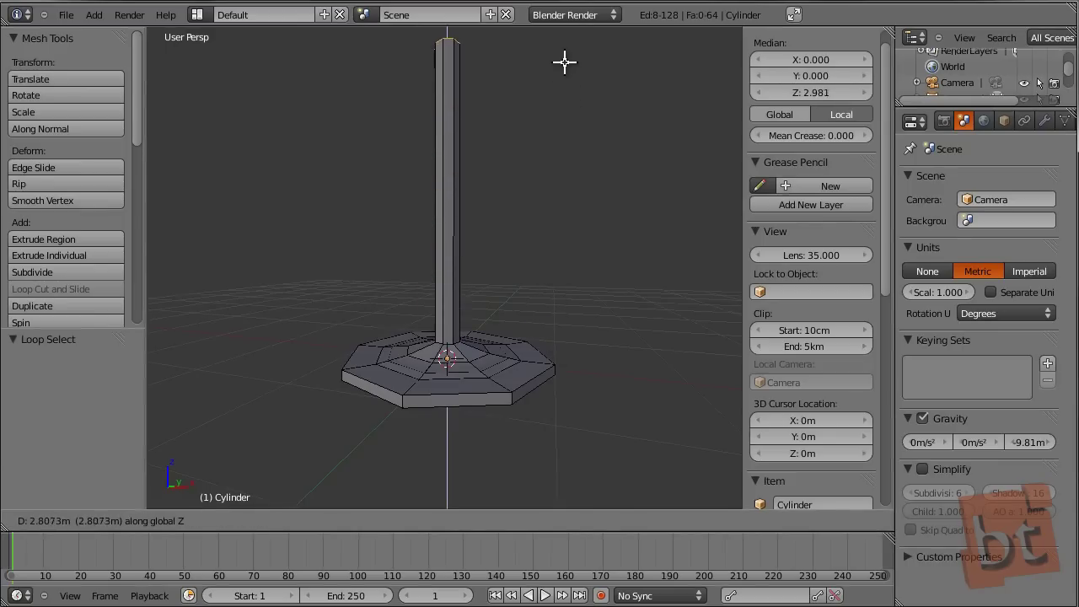
{"action": "left_click", "coordinate": [563, 97]}
Raise the top edge loop of the extruded column along Z by about 36 cm.
{"action": "middle_click_drag", "start_coordinate": [478, 203], "coordinate": [478, 284], "text": "shift"}
{"action": "middle_click_drag", "start_coordinate": [477, 253], "coordinate": [531, 286]}
{"action": "left_click_drag", "start_coordinate": [448, 83], "coordinate": [446, 48]}
{"action": "left_click", "coordinate": [446, 46]}
{"action": "scroll", "coordinate": [549, 299], "scroll_direction": "down", "scroll_amount": 3}
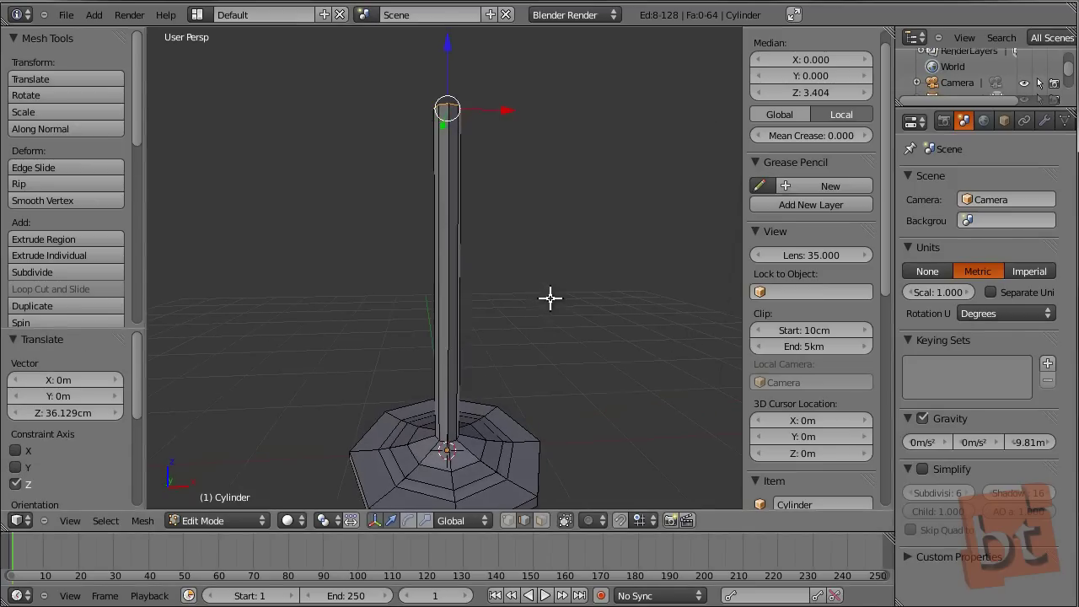
Scale the column's top edge loop up by about 4.1 and again by about 1.5 to flare it.
{"action": "key", "text": "s"}
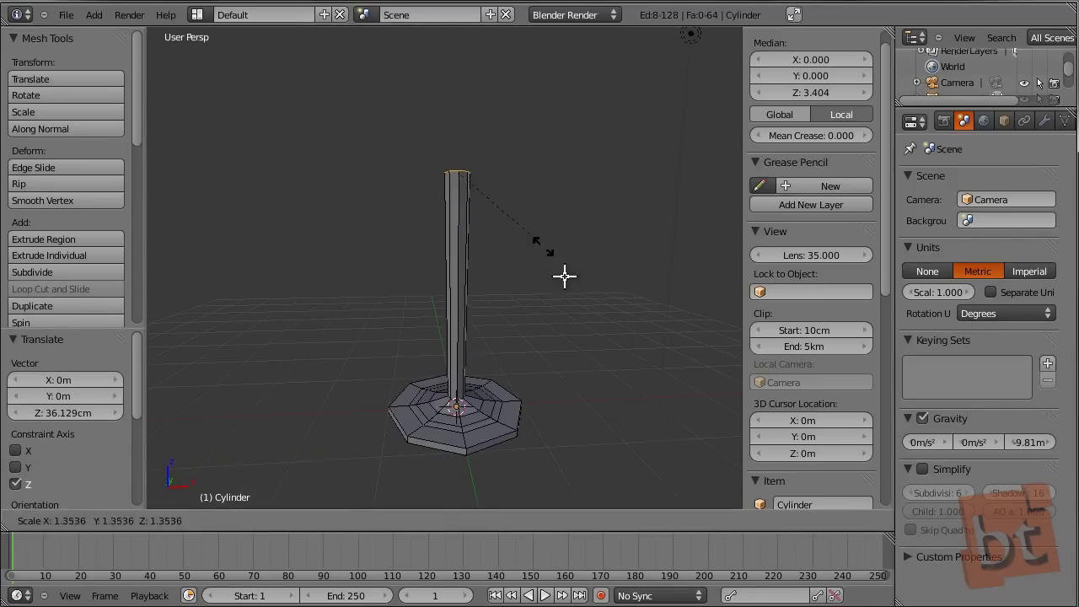
{"action": "left_click", "coordinate": [677, 419]}
{"action": "key", "text": "s"}
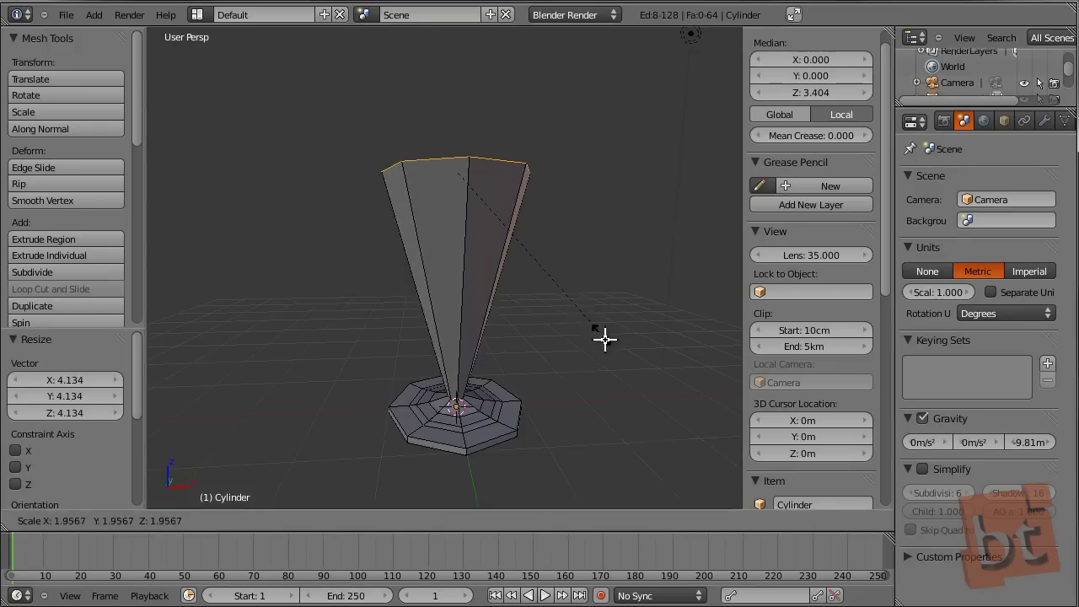
{"action": "left_click", "coordinate": [563, 302]}
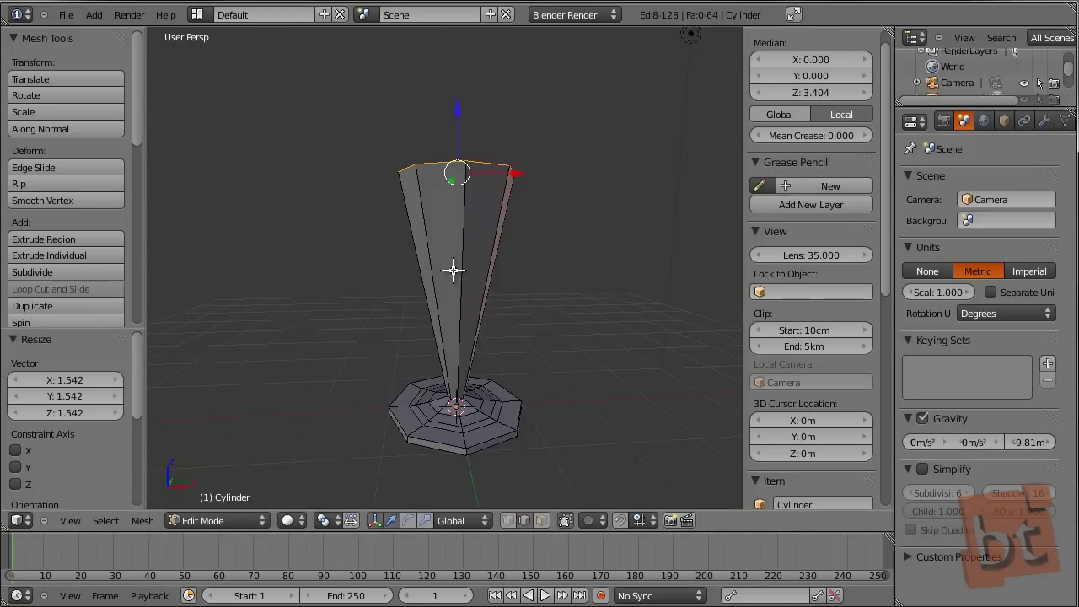
Add three evenly spaced edge loops around the flared column.
{"action": "key", "text": "a"}
{"action": "key", "text": "ctrl+r"}
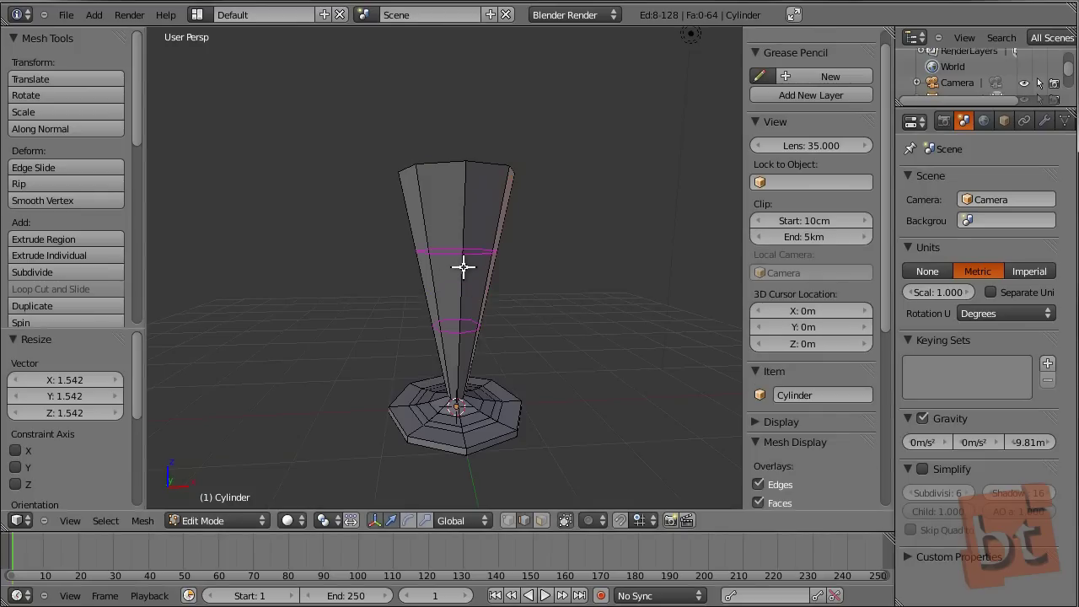
{"action": "left_click", "coordinate": [464, 267]}
Scale the column's middle edge loop up by about 1.7 and the upper one by about 1.3 to form a bowl.
{"action": "right_click", "coordinate": [448, 295], "text": "alt"}
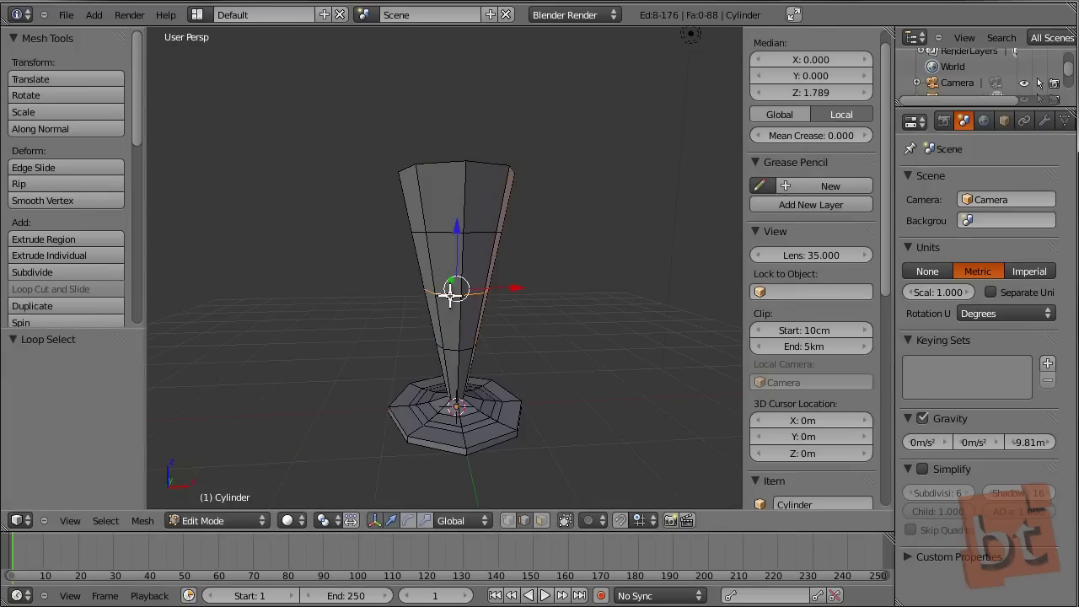
{"action": "key", "text": "s"}
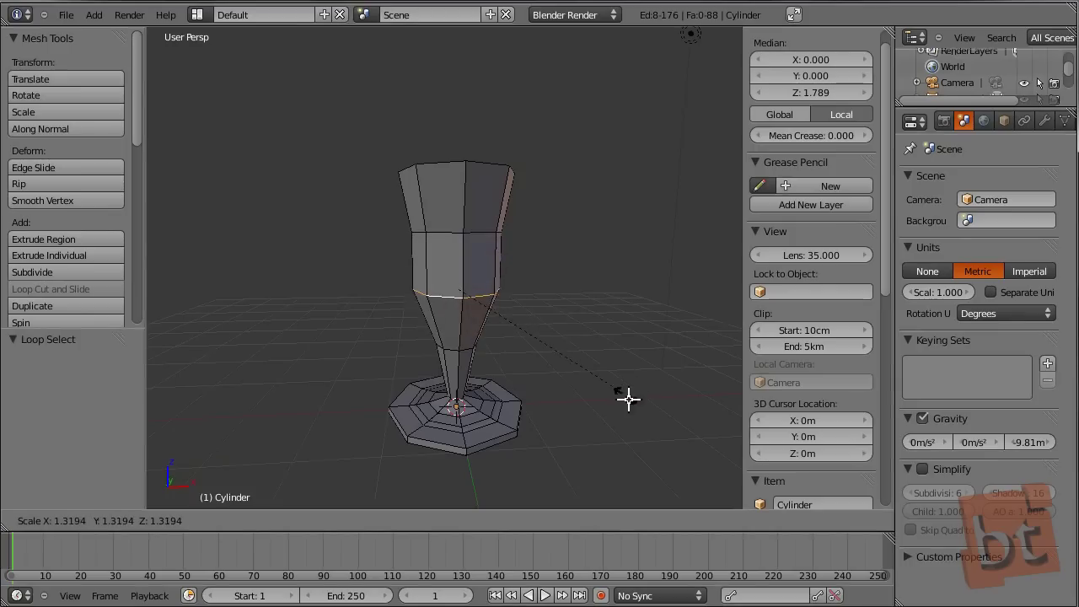
{"action": "left_click", "coordinate": [655, 451]}
{"action": "right_click", "coordinate": [482, 229], "text": "alt"}
{"action": "key", "text": "s"}
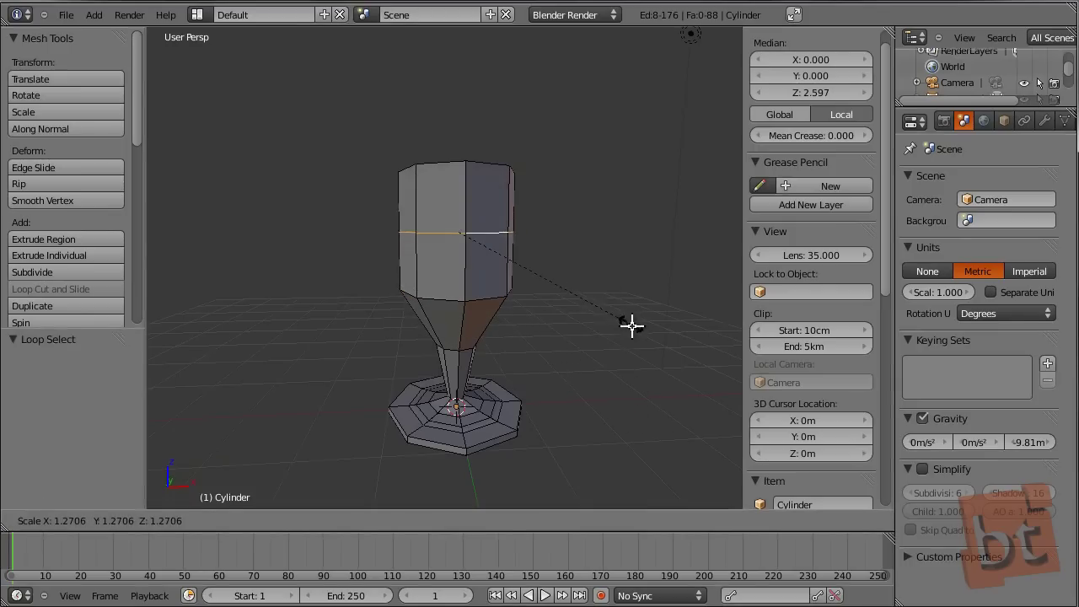
{"action": "left_click", "coordinate": [638, 330]}
Widen the bowl's middle edge loop a little further by scaling it up.
{"action": "right_click", "coordinate": [484, 300], "text": "alt"}
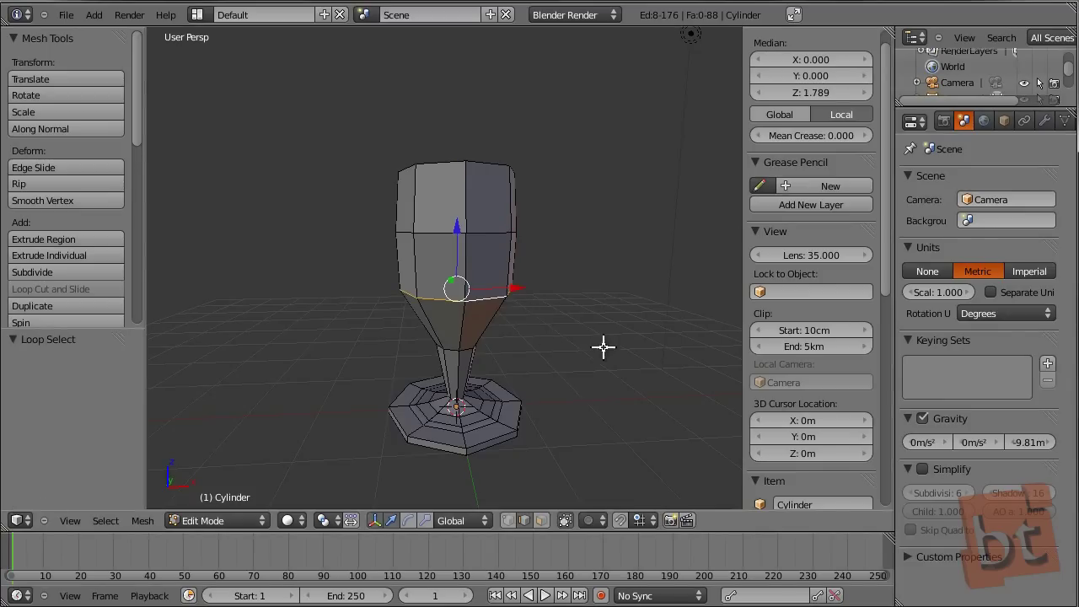
{"action": "key", "text": "s"}
{"action": "left_click", "coordinate": [601, 369]}
Add an edge loop halfway down the bowl's tapered lower section and scale it up by about 1.3.
{"action": "key", "text": "ctrl+r"}
{"action": "double_click", "coordinate": [467, 323]}
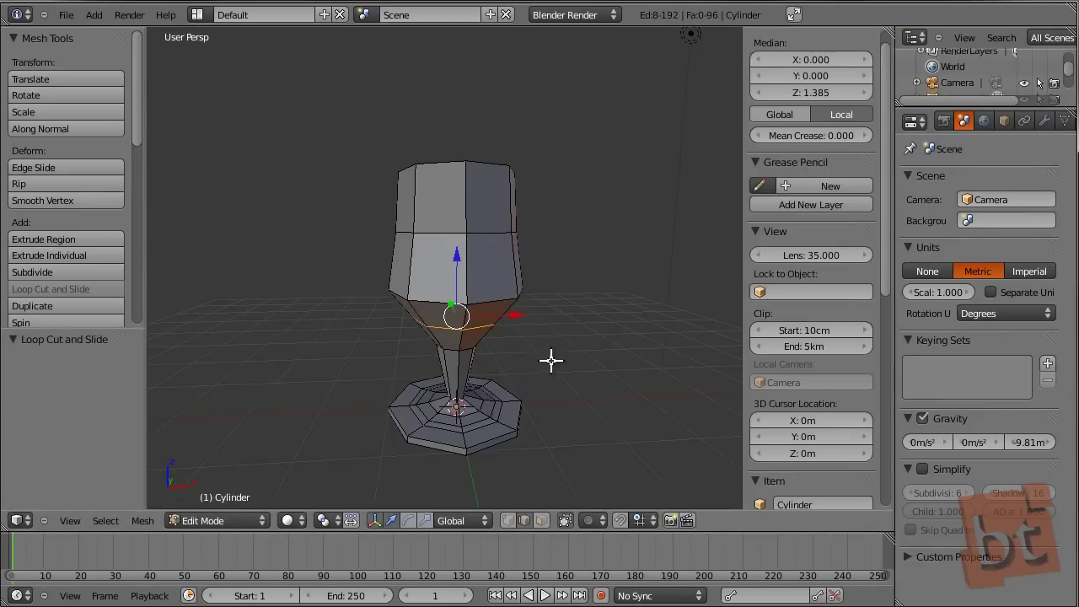
{"action": "scroll", "coordinate": [519, 345], "scroll_direction": "up", "scroll_amount": 2}
{"action": "key", "text": "s"}
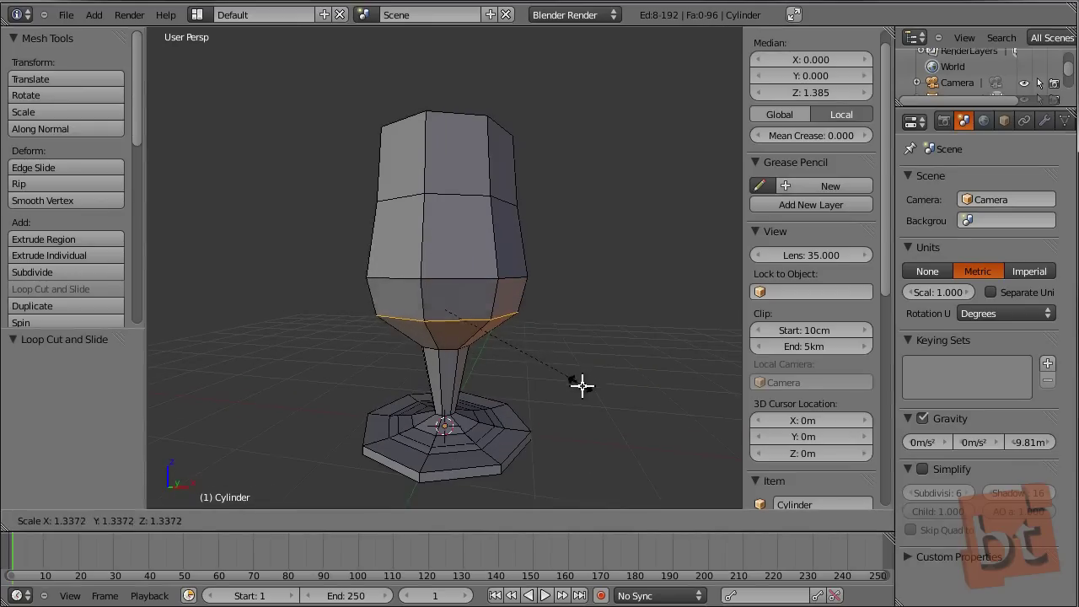
{"action": "left_click", "coordinate": [577, 379]}
Scale the edge loop where the bowl meets the stem down to about 0.445 to slim the stem.
{"action": "middle_click_drag", "start_coordinate": [577, 379], "coordinate": [468, 349]}
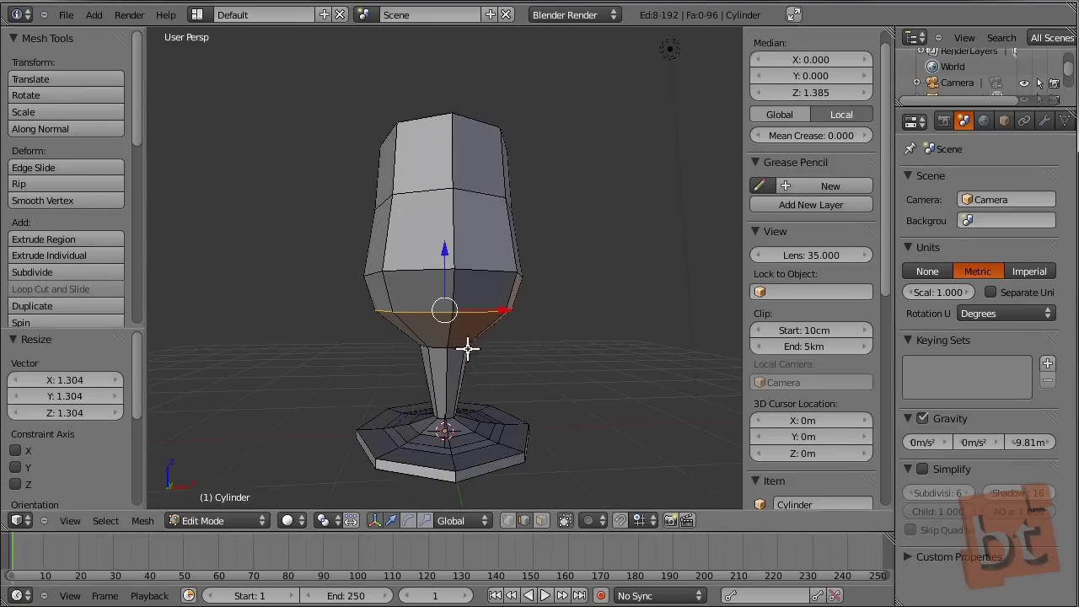
{"action": "right_click", "coordinate": [453, 349], "text": "alt"}
{"action": "middle_click_drag", "start_coordinate": [518, 383], "coordinate": [516, 376]}
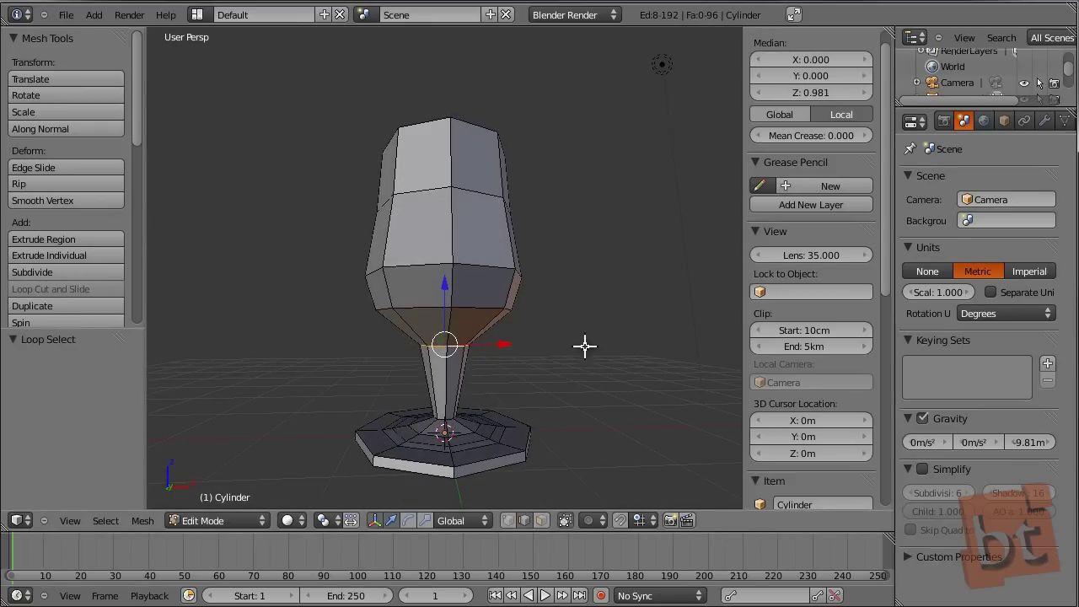
{"action": "key", "text": "s"}
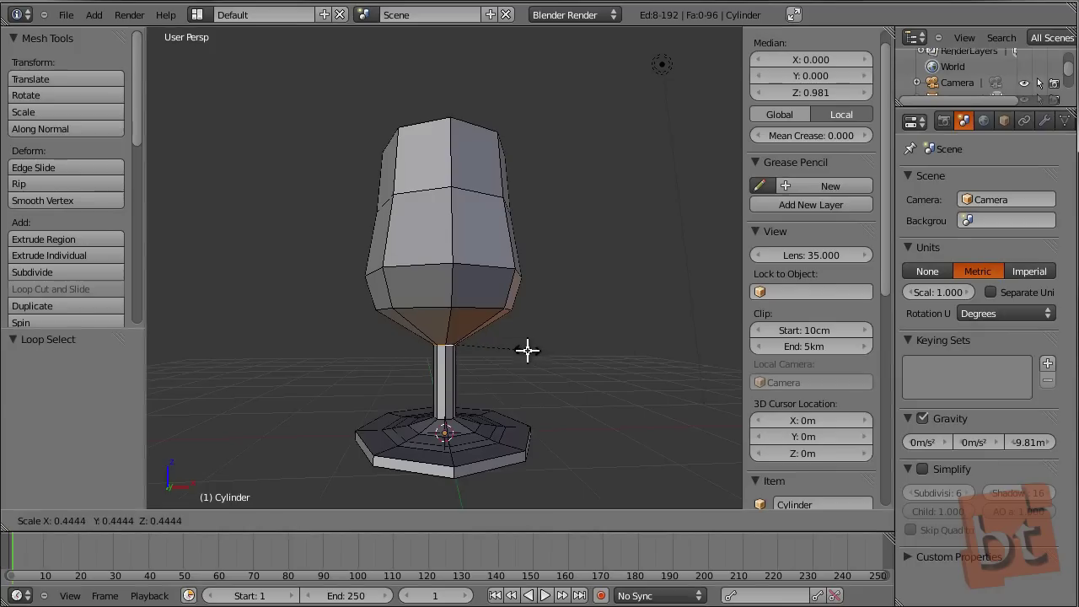
{"action": "left_click", "coordinate": [527, 350]}
Add an edge loop in the bowl's lowest section just above the stem and scale it up by about 1.23.
{"action": "key", "text": "ctrl+r"}
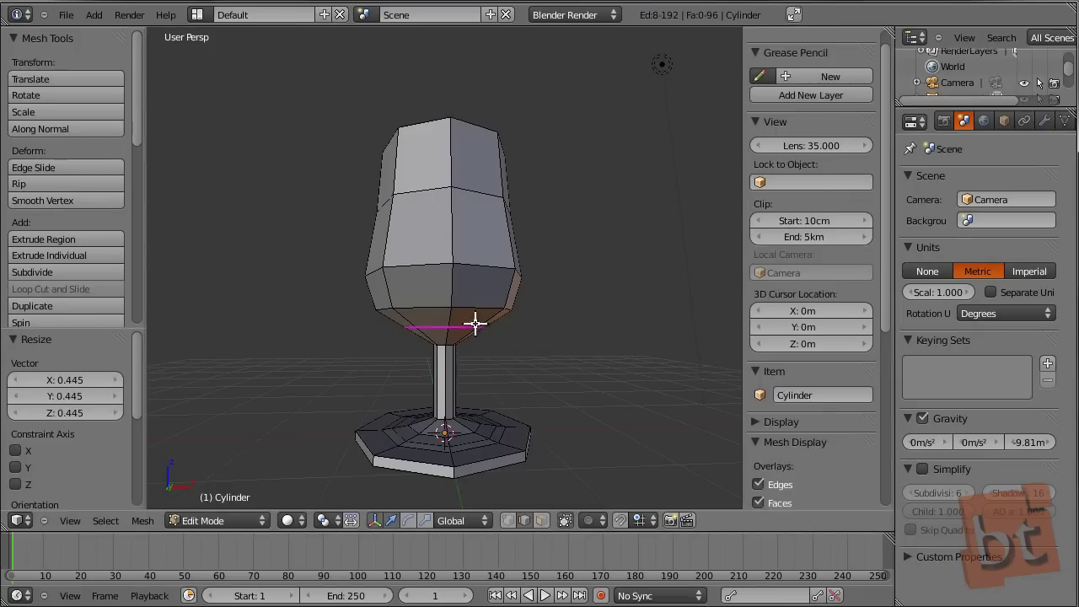
{"action": "left_click", "coordinate": [477, 321]}
{"action": "key", "text": "s"}
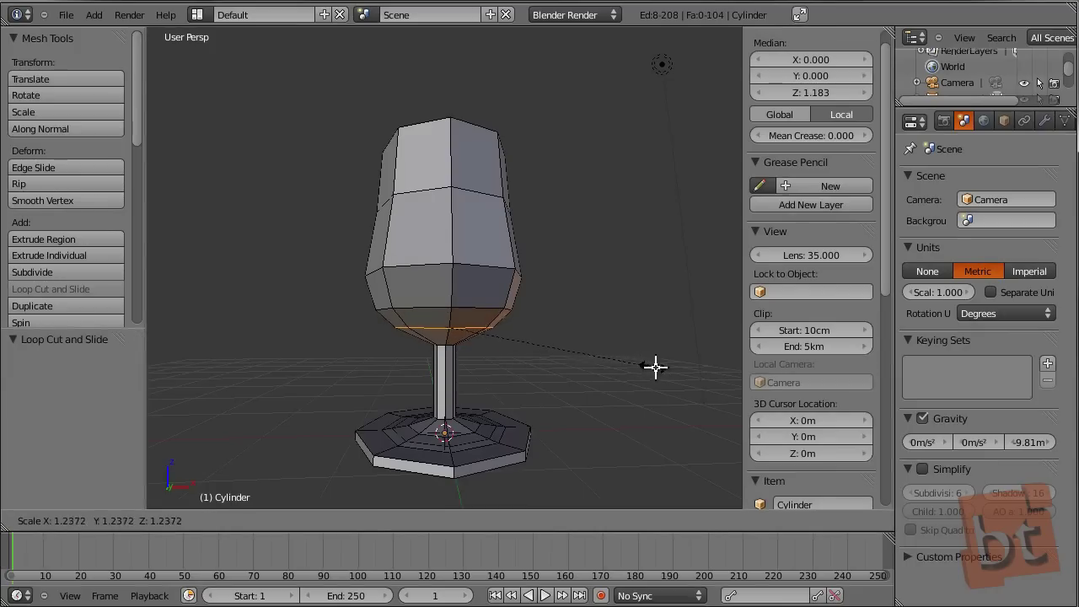
{"action": "left_click", "coordinate": [651, 367]}
Add another edge loop between the bowl's lowest loop and the stem, and scale it down to about 0.73.
{"action": "key", "text": "ctrl+r"}
{"action": "left_click", "coordinate": [467, 343]}
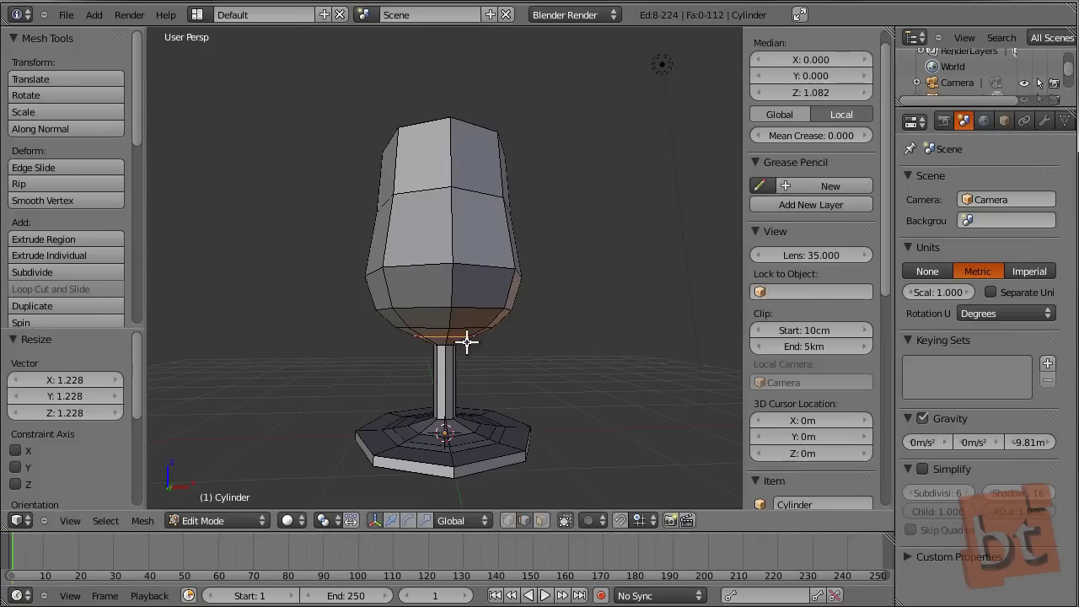
{"action": "left_click", "coordinate": [467, 342]}
{"action": "key", "text": "s"}
{"action": "left_click", "coordinate": [509, 376]}
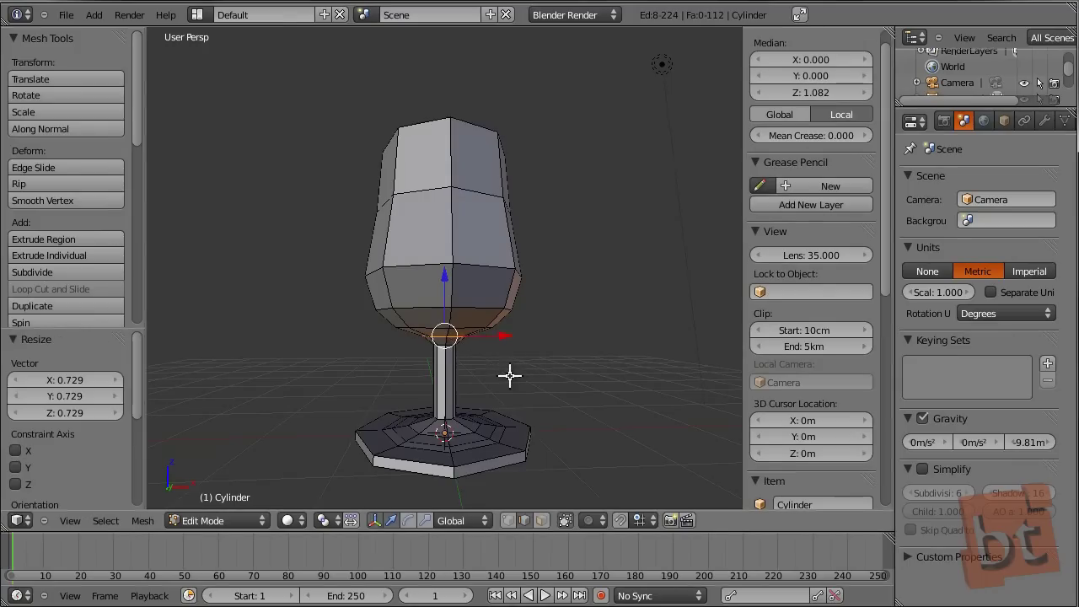
Add an edge loop near the top of the stem and scale the bowl-to-stem junction loop up by about 1.15.
{"action": "scroll", "coordinate": [443, 372], "scroll_direction": "up", "scroll_amount": 6}
{"action": "key", "text": "ctrl+r"}
{"action": "left_click", "coordinate": [453, 342]}
{"action": "left_click", "coordinate": [459, 272]}
{"action": "left_click", "coordinate": [469, 312], "text": "alt"}
{"action": "key", "text": "s"}
{"action": "left_click", "coordinate": [578, 369]}
{"action": "middle_click_drag", "start_coordinate": [578, 368], "coordinate": [594, 320]}
Add an edge loop on the base around the foot of the stem and scale it down to about 0.82.
{"action": "scroll", "coordinate": [559, 316], "scroll_direction": "down", "scroll_amount": 4}
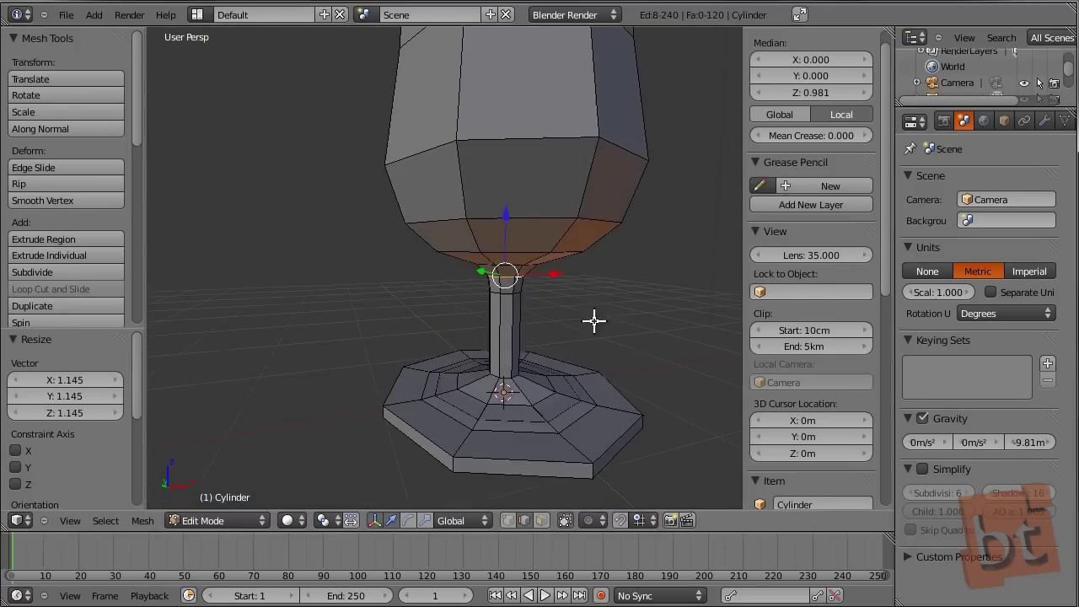
{"action": "scroll", "coordinate": [526, 368], "scroll_direction": "up", "scroll_amount": 5}
{"action": "key", "text": "ctrl+r"}
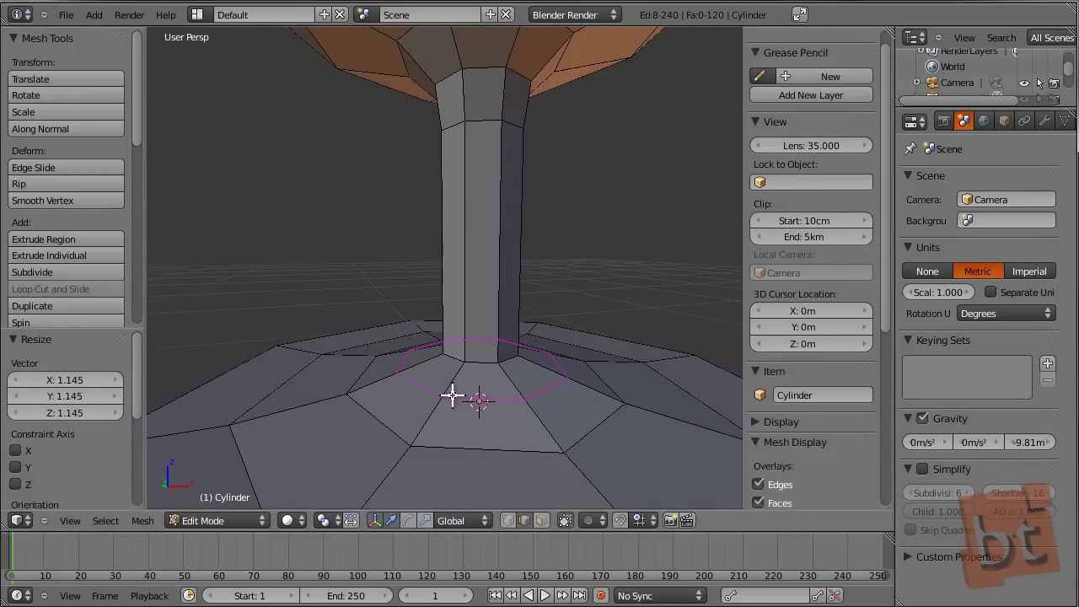
{"action": "left_click", "coordinate": [452, 395]}
{"action": "right_click", "coordinate": [452, 395]}
{"action": "middle_click_drag", "start_coordinate": [567, 395], "coordinate": [506, 333]}
{"action": "key", "text": "s"}
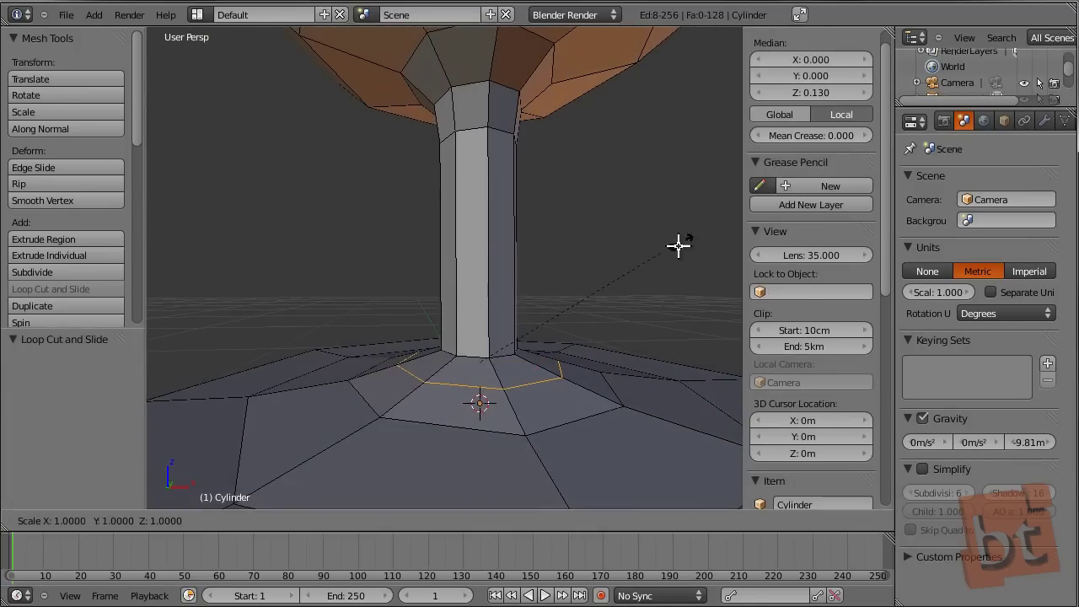
{"action": "left_click", "coordinate": [651, 268]}
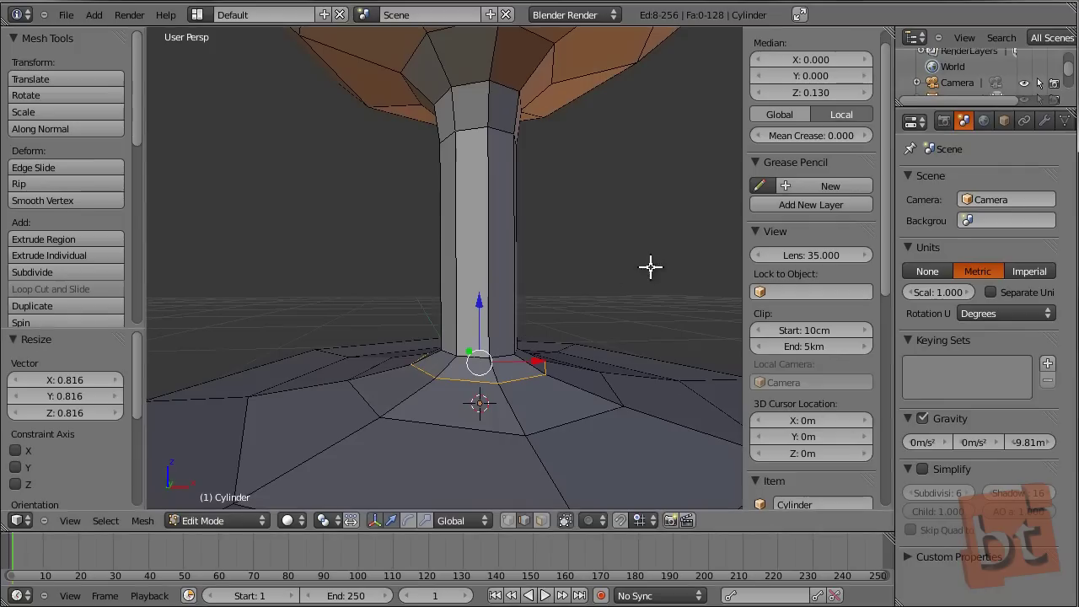
Raise the stem's bottom edge loop along Z, and add a slightly scaled-down edge loop just below it.
{"action": "left_click_drag", "start_coordinate": [477, 297], "coordinate": [478, 274]}
{"action": "key", "text": "ctrl+r"}
{"action": "double_click", "coordinate": [452, 360]}
{"action": "key", "text": "s"}
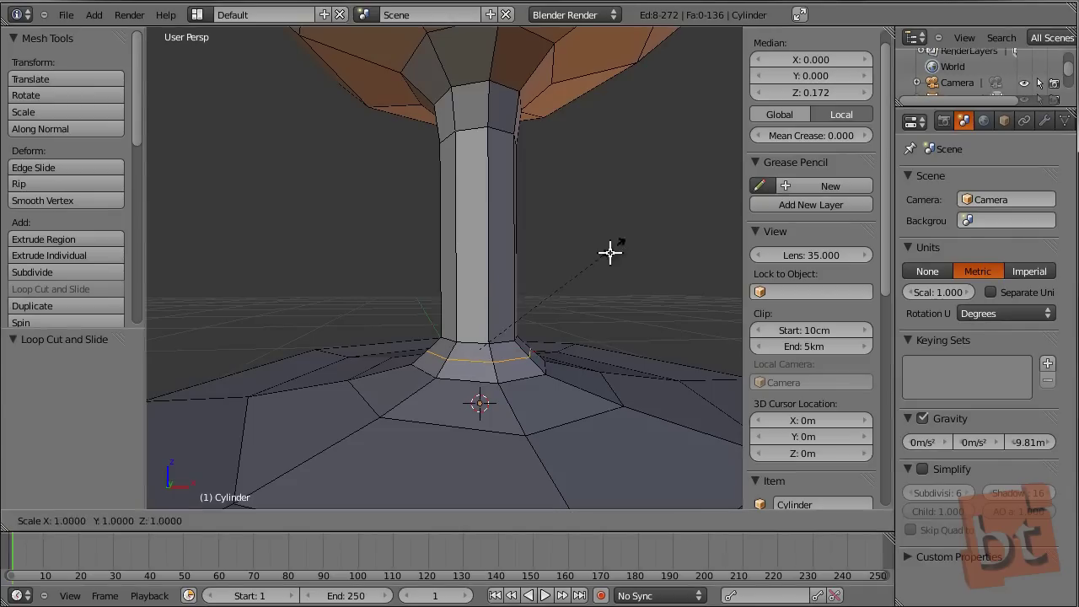
{"action": "left_click", "coordinate": [602, 263]}
Add an edge loop centred in the narrow band where the bowl's underside meets the top of the stem.
{"action": "middle_click_drag", "start_coordinate": [590, 123], "coordinate": [587, 212], "text": "shift"}
{"action": "key", "text": "ctrl+r"}
{"action": "left_click", "coordinate": [532, 182]}
{"action": "right_click", "coordinate": [532, 182]}
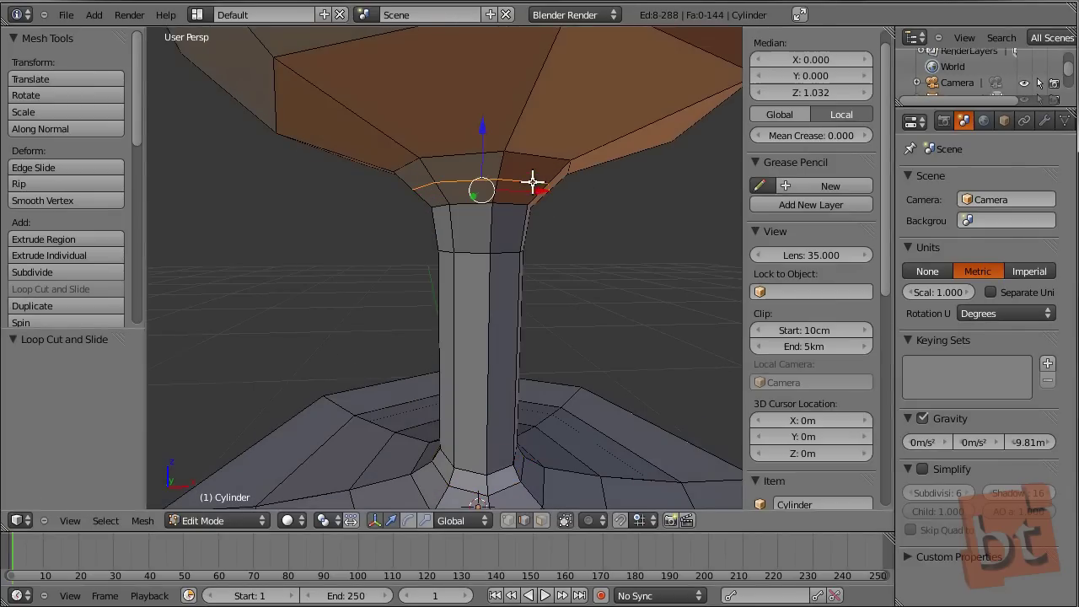
Scale the edge loop between the bowl's underside and the stem down to about 0.92.
{"action": "key", "text": "s"}
{"action": "left_click", "coordinate": [669, 144]}
{"action": "scroll", "coordinate": [561, 247], "scroll_direction": "down", "scroll_amount": 6}
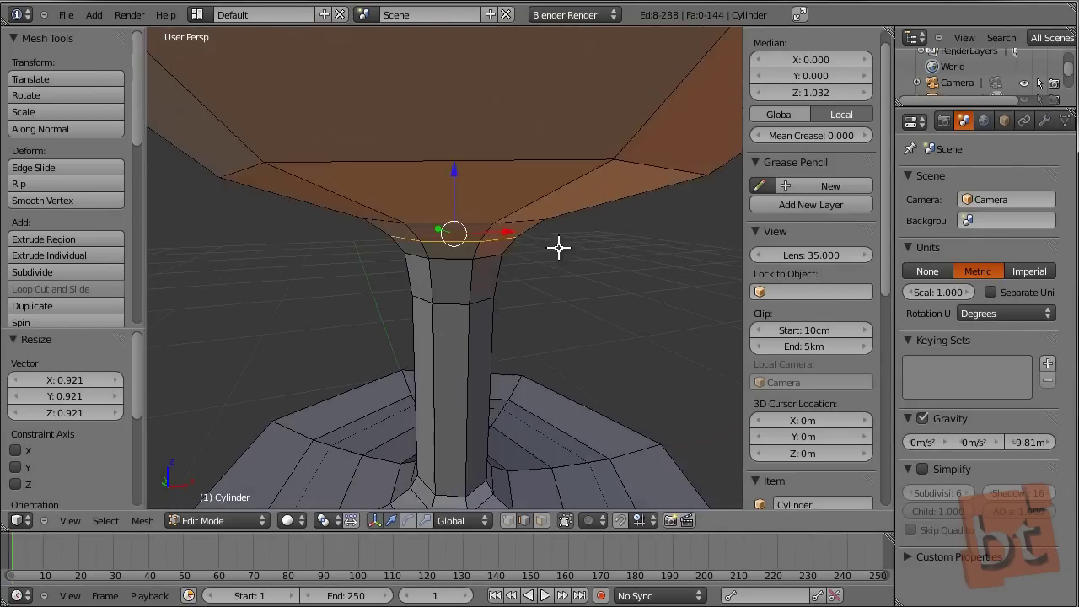
{"action": "scroll", "coordinate": [600, 236], "scroll_direction": "down", "scroll_amount": 2}
Add a centred edge loop in the bowl's top band just below the rim and scale it down slightly.
{"action": "middle_click_drag", "start_coordinate": [598, 261], "coordinate": [530, 177]}
{"action": "key", "text": "ctrl+r"}
{"action": "left_click", "coordinate": [526, 187]}
{"action": "right_click", "coordinate": [526, 186]}
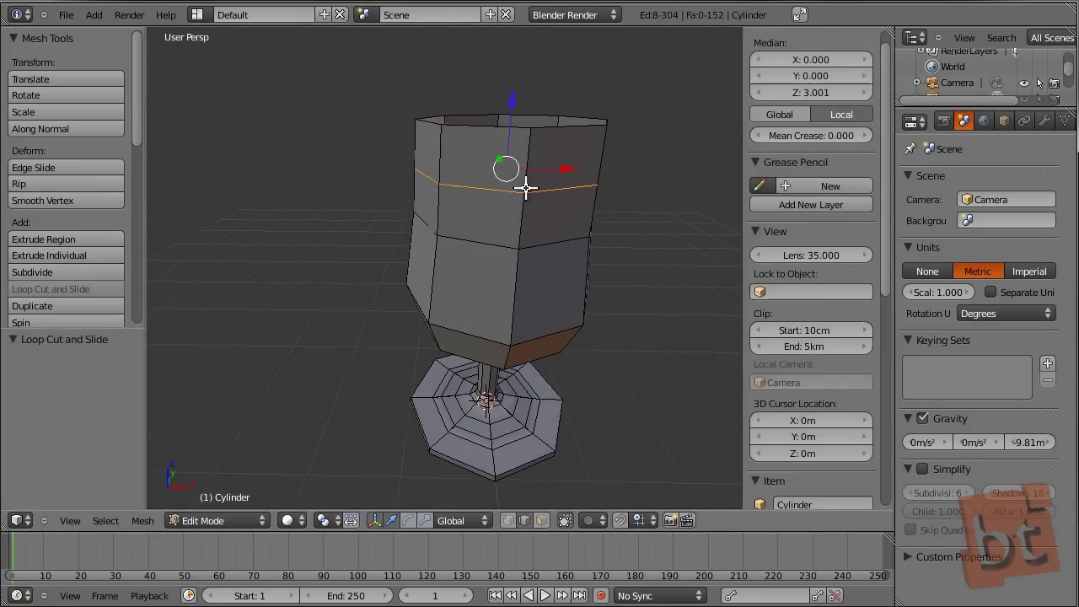
{"action": "key", "text": "s"}
{"action": "left_click", "coordinate": [677, 190]}
Add a centred edge loop in the band below the bowl's middle and scale it up slightly to round the bowl.
{"action": "middle_click_drag", "start_coordinate": [604, 288], "coordinate": [612, 267]}
{"action": "key", "text": "ctrl+r"}
{"action": "left_click", "coordinate": [607, 270]}
{"action": "right_click", "coordinate": [607, 269]}
{"action": "key", "text": "s"}
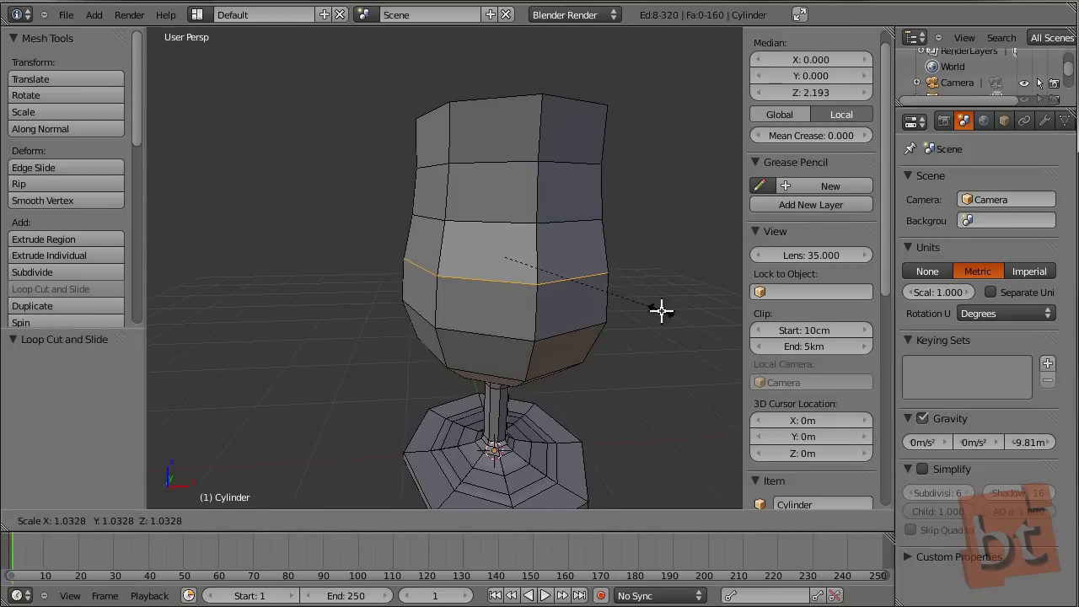
{"action": "left_click", "coordinate": [595, 363]}
Deselect the mesh, return to Object Mode and apply smooth shading to the glass.
{"action": "scroll", "coordinate": [600, 361], "scroll_direction": "down", "scroll_amount": 4}
{"action": "middle_click_drag", "start_coordinate": [590, 357], "coordinate": [388, 379]}
{"action": "key", "text": "a"}
{"action": "key", "text": "Tab"}
{"action": "scroll", "coordinate": [520, 386], "scroll_direction": "up", "scroll_amount": 5}
{"action": "middle_click_drag", "start_coordinate": [493, 320], "coordinate": [488, 361]}
{"action": "middle_click_drag", "start_coordinate": [380, 277], "coordinate": [509, 250], "text": "shift"}
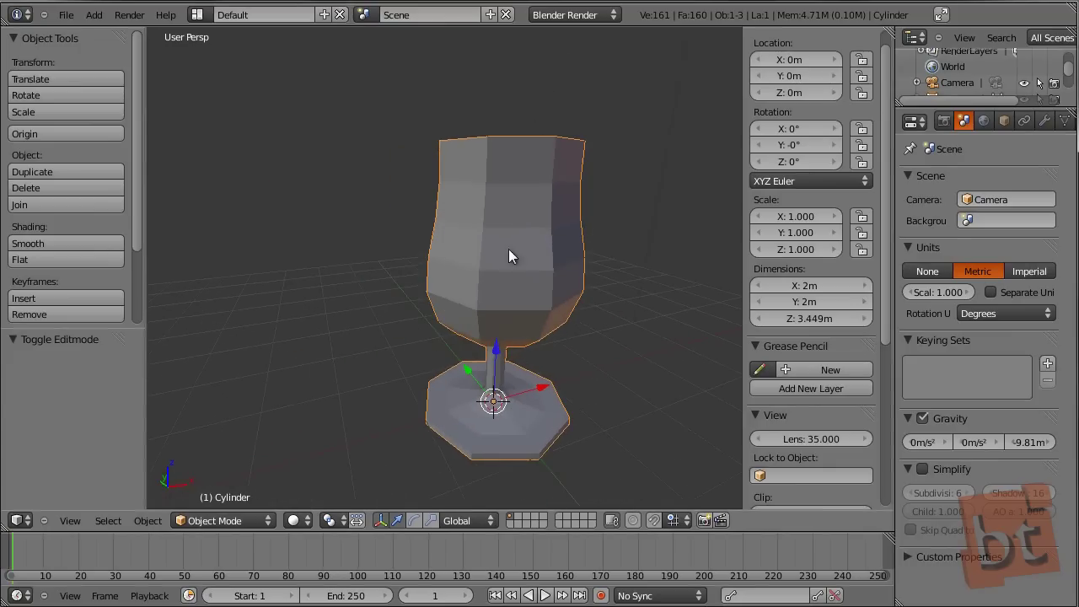
{"action": "left_click", "coordinate": [63, 242]}
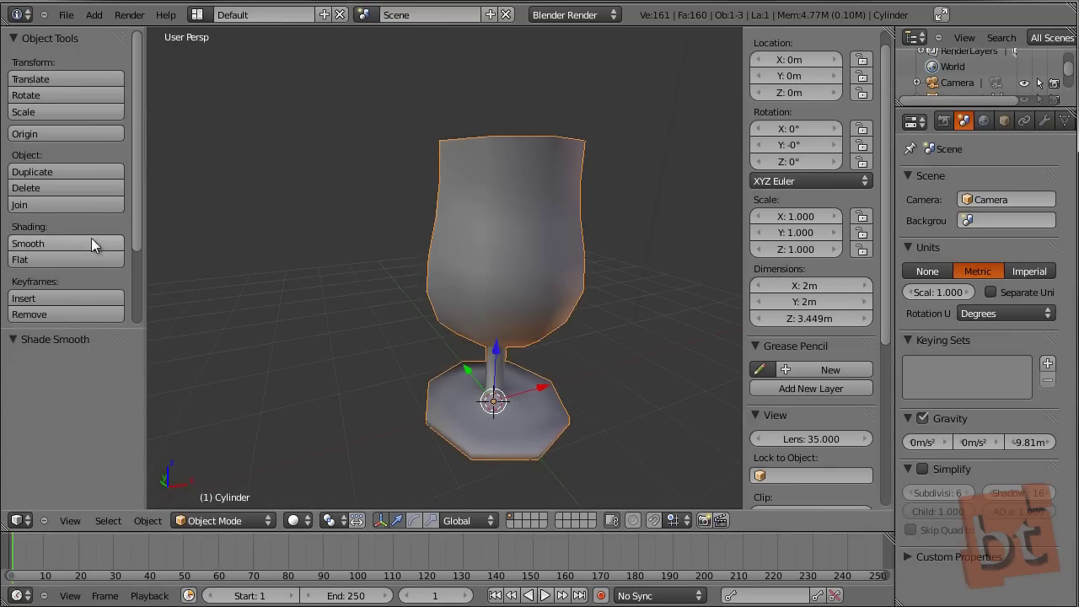
{"action": "middle_click_drag", "start_coordinate": [463, 308], "coordinate": [508, 311]}
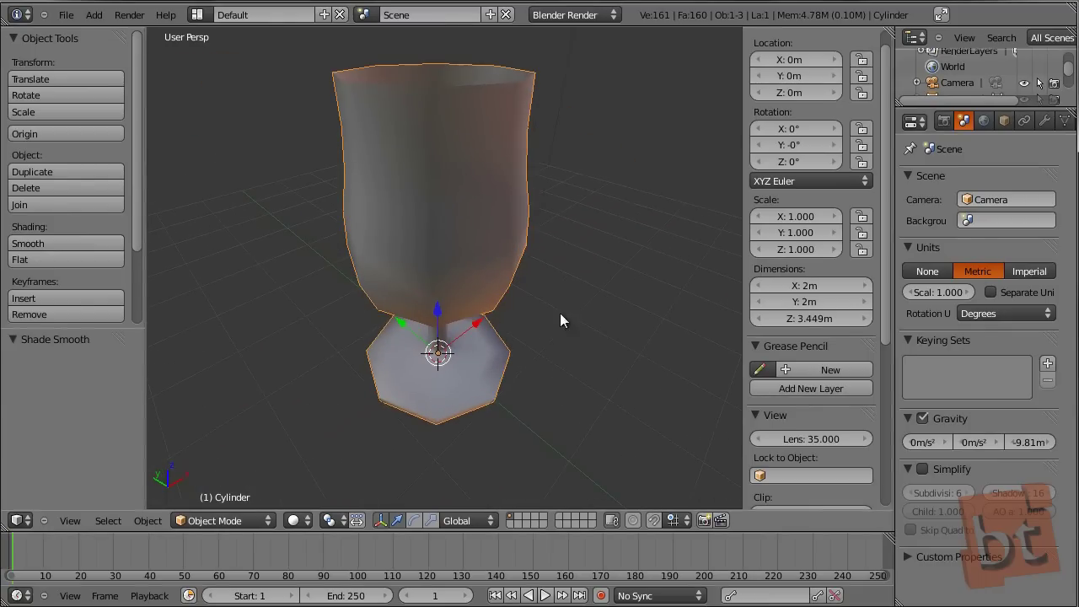
Add a Subdivision Surface modifier to the glass and set its View subdivisions to 2.
{"action": "left_click", "coordinate": [1045, 122]}
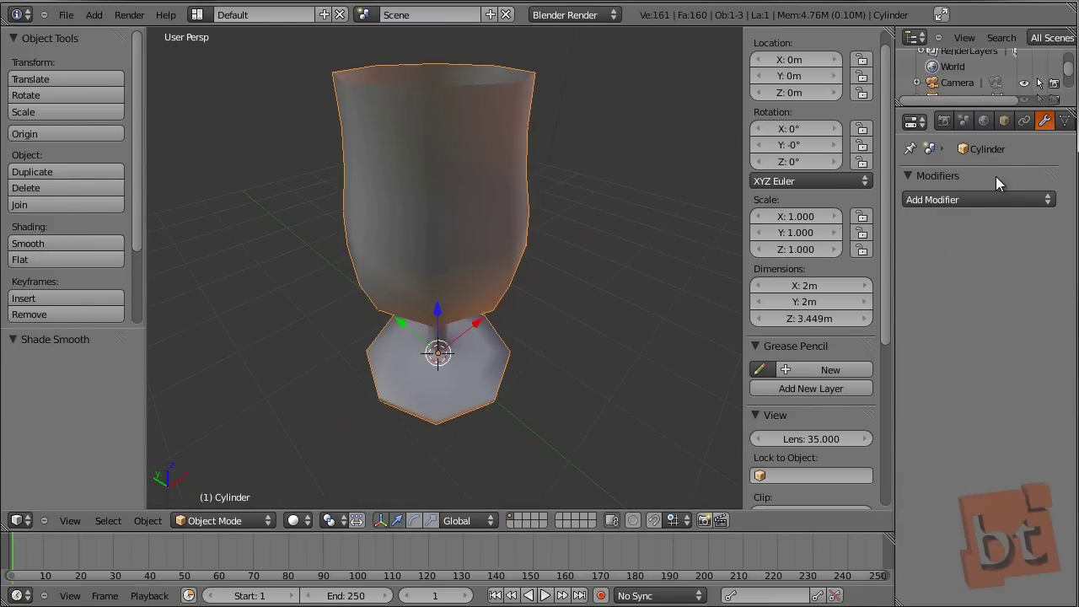
{"action": "left_click", "coordinate": [986, 197]}
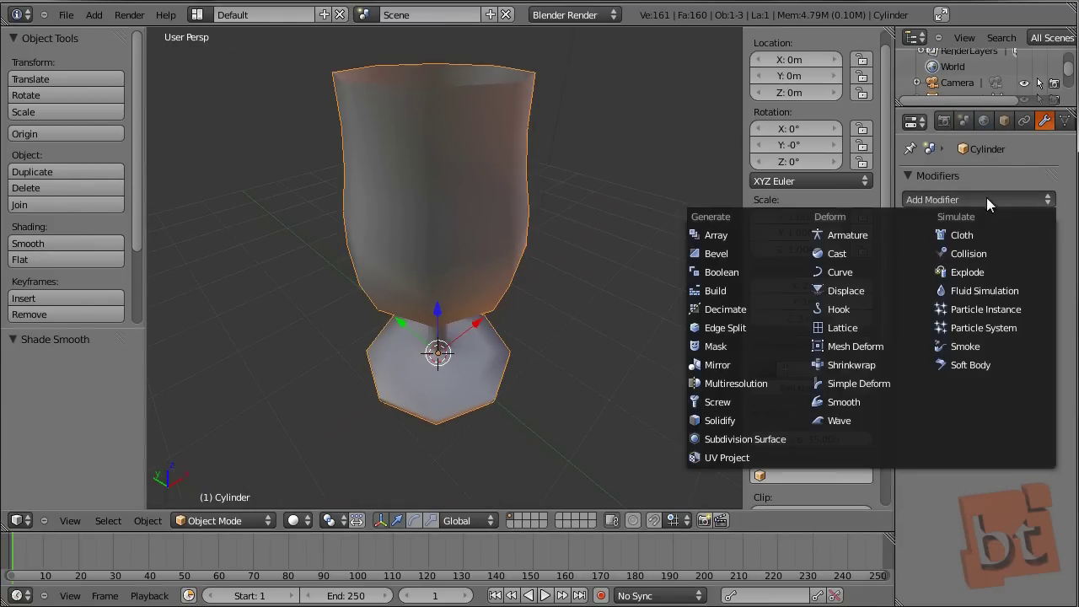
{"action": "left_click", "coordinate": [758, 445]}
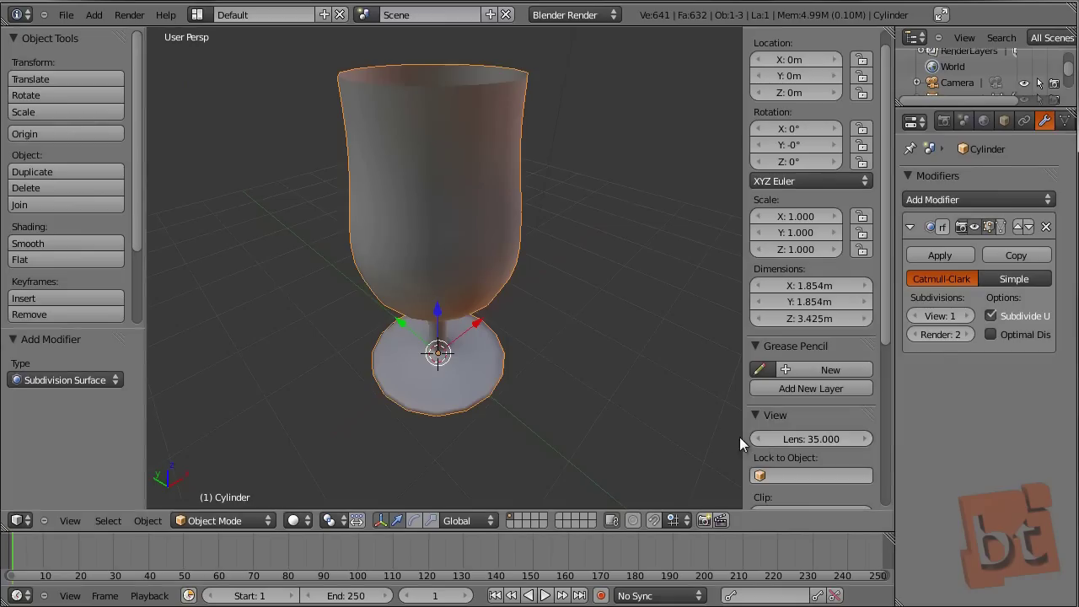
{"action": "left_click", "coordinate": [967, 316]}
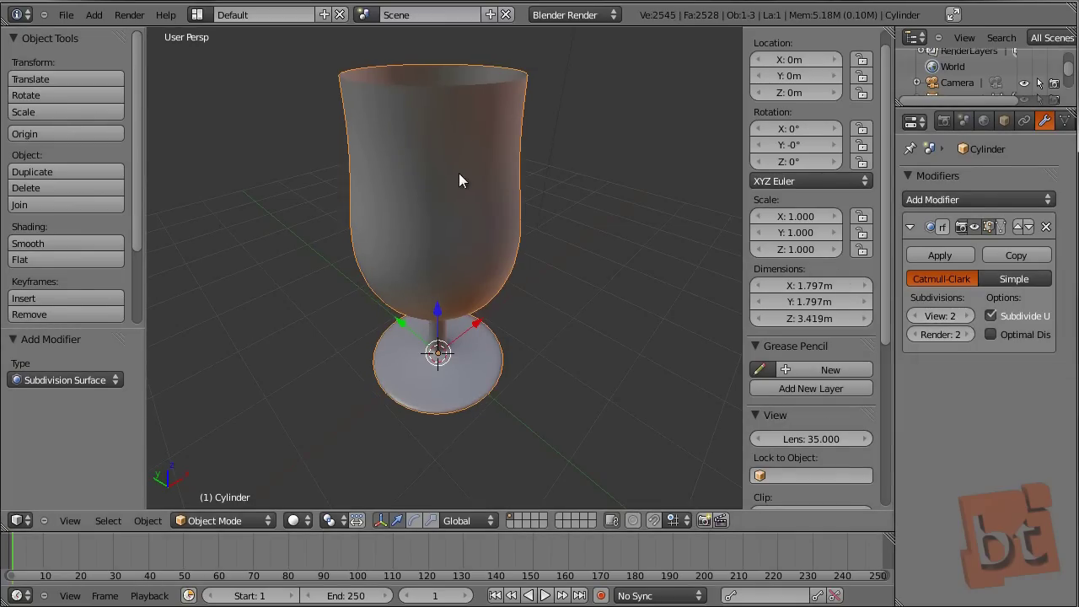
{"action": "middle_click_drag", "start_coordinate": [460, 178], "coordinate": [431, 318]}
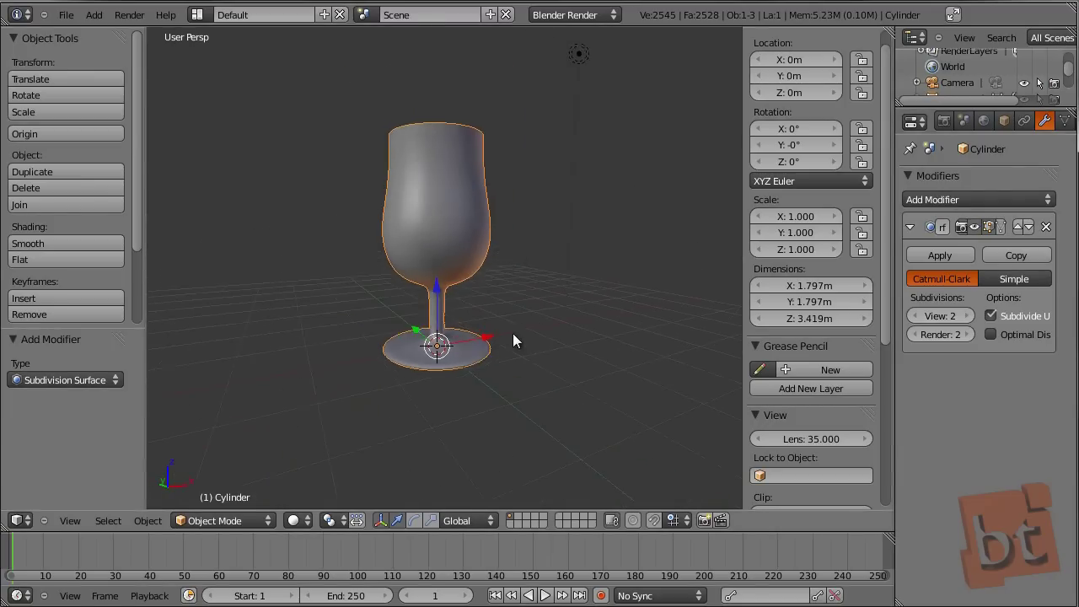
In Edit Mode, add an edge loop around the base's outer side, slid about 0.74 towards its upper edge.
{"action": "middle_click_drag", "start_coordinate": [513, 333], "coordinate": [542, 302], "text": "shift"}
{"action": "scroll", "coordinate": [541, 302], "scroll_direction": "up", "scroll_amount": 4}
{"action": "scroll", "coordinate": [426, 318], "scroll_direction": "up", "scroll_amount": 2}
{"action": "key", "text": "Tab"}
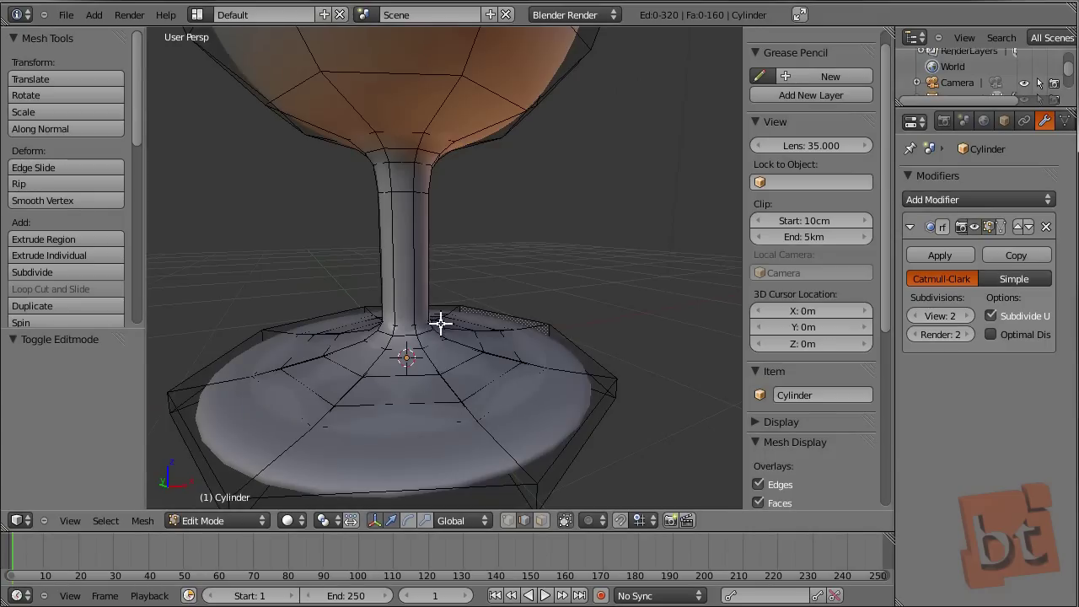
{"action": "scroll", "coordinate": [464, 326], "scroll_direction": "up", "scroll_amount": 3}
{"action": "middle_click_drag", "start_coordinate": [476, 338], "coordinate": [455, 328]}
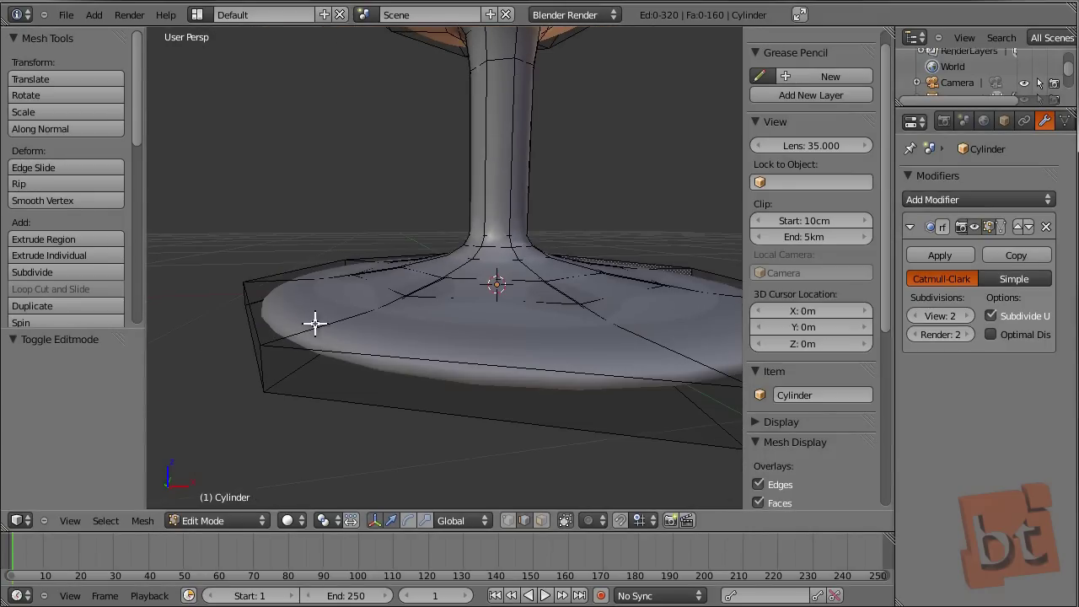
{"action": "left_click", "coordinate": [350, 312]}
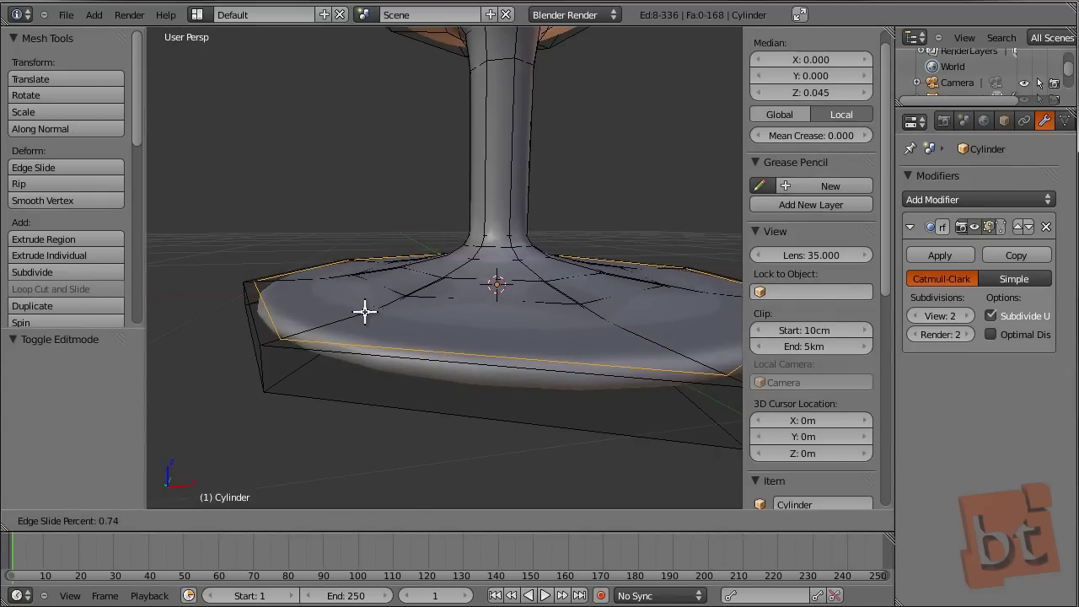
{"action": "left_click", "coordinate": [364, 311]}
Add a second edge loop around the base's outer side, slid about 0.78 towards its lower edge.
{"action": "middle_click_drag", "start_coordinate": [354, 374], "coordinate": [357, 357]}
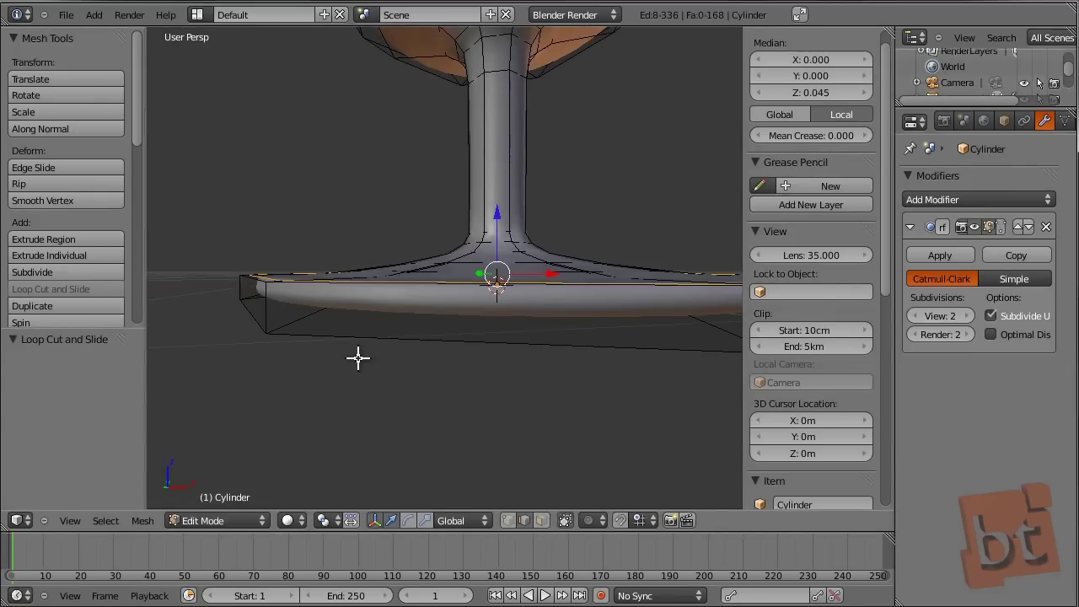
{"action": "key", "text": "ctrl+r"}
{"action": "left_click", "coordinate": [272, 311]}
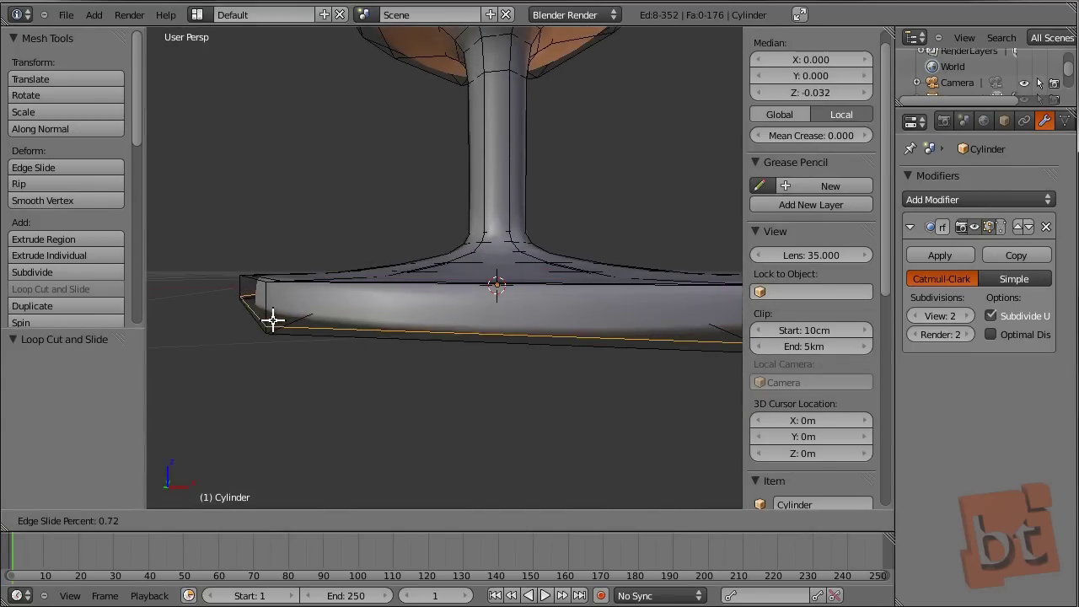
{"action": "left_click", "coordinate": [274, 320]}
Lower the upper support loop on the base's outer side by about 2.6 cm along Z.
{"action": "middle_click_drag", "start_coordinate": [338, 360], "coordinate": [336, 389]}
{"action": "right_click", "coordinate": [282, 383], "text": "alt"}
{"action": "left_click_drag", "start_coordinate": [503, 215], "coordinate": [501, 247]}
{"action": "middle_click_drag", "start_coordinate": [503, 292], "coordinate": [505, 281]}
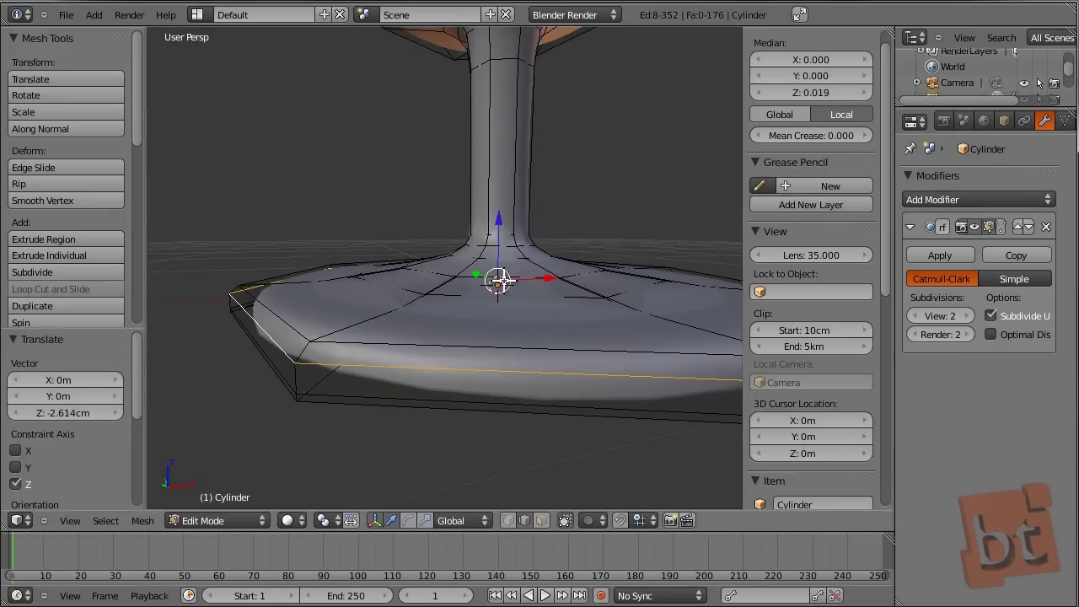
Select the hollow's edge loop showing through the middle of the base's top surface and lower it along Z.
{"action": "right_click", "coordinate": [452, 291], "text": "alt"}
{"action": "right_click", "coordinate": [493, 295], "text": "alt"}
{"action": "middle_click_drag", "start_coordinate": [530, 290], "coordinate": [575, 317]}
{"action": "right_click", "coordinate": [504, 355], "text": "alt"}
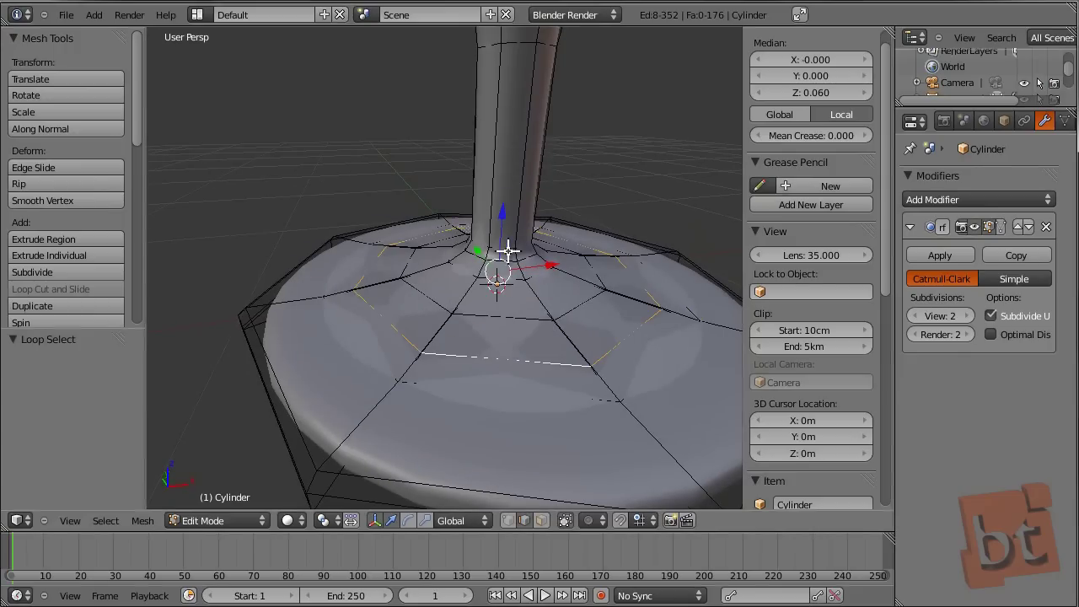
{"action": "key", "text": "g"}
{"action": "key", "text": "z"}
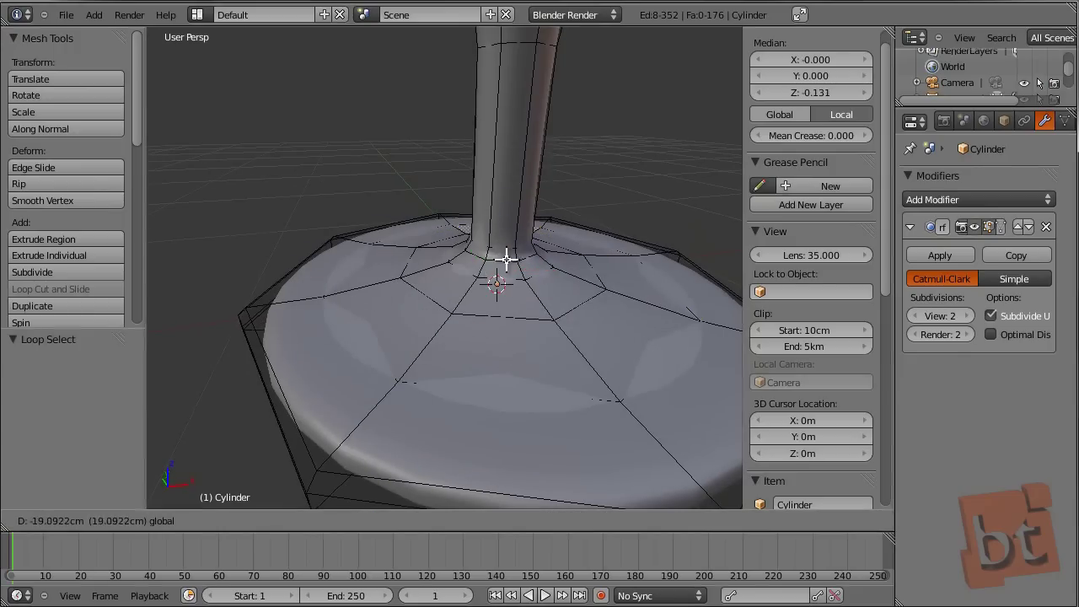
{"action": "left_click", "coordinate": [498, 291]}
Select the next edge loop outward on the base and lower it about 2.4 cm along Z.
{"action": "right_click", "coordinate": [446, 384], "text": "alt"}
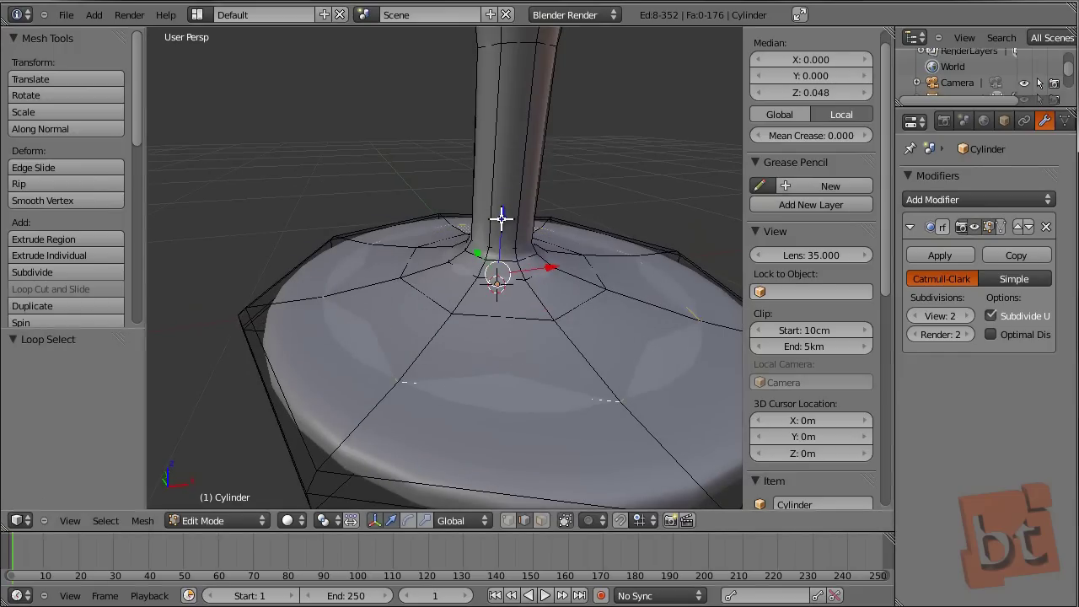
{"action": "key", "text": "g"}
{"action": "key", "text": "z"}
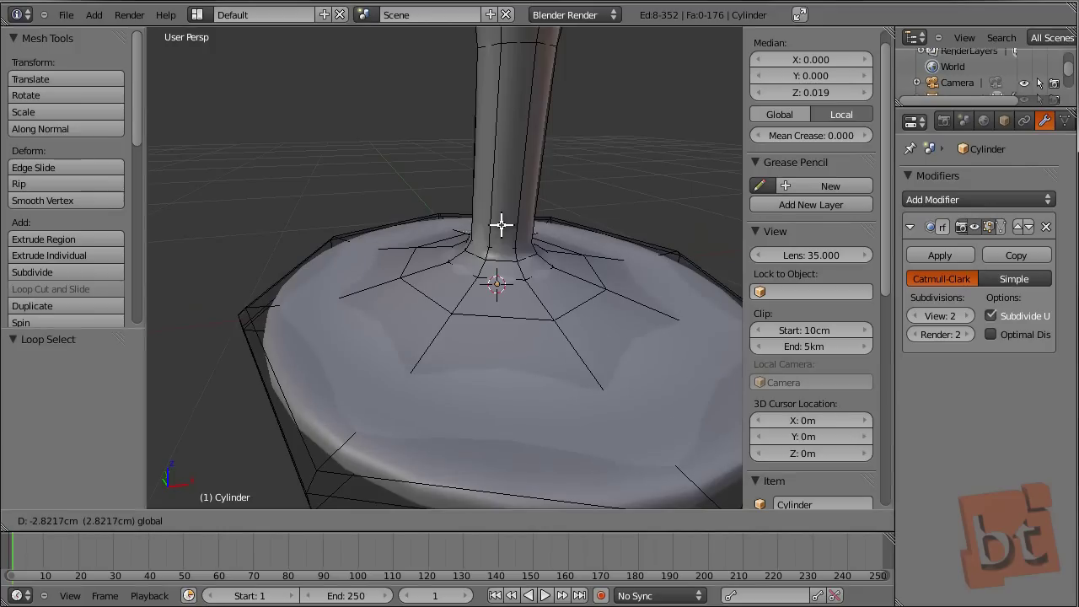
{"action": "left_click", "coordinate": [501, 223]}
{"action": "middle_click_drag", "start_coordinate": [500, 223], "coordinate": [515, 258]}
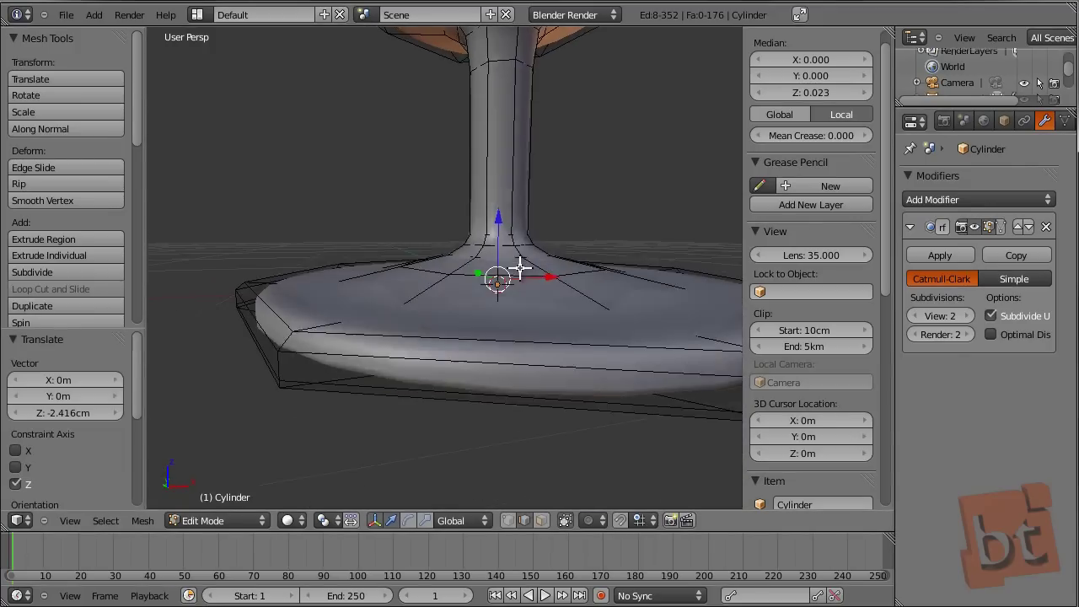
Apply the Subdivision Surface display to the editing cage and add an edge loop midway up the stem.
{"action": "left_click", "coordinate": [1003, 230]}
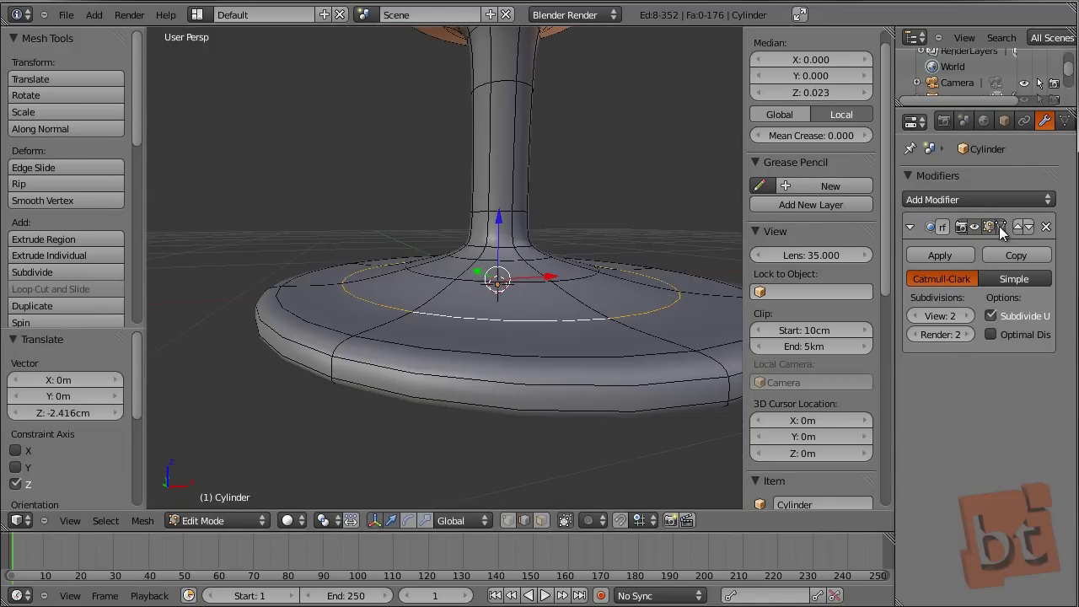
{"action": "left_click_drag", "start_coordinate": [894, 292], "coordinate": [866, 292]}
{"action": "middle_click_drag", "start_coordinate": [507, 260], "coordinate": [470, 257]}
{"action": "key", "text": "ctrl+r"}
{"action": "left_click", "coordinate": [447, 195]}
{"action": "left_click", "coordinate": [447, 195]}
Select the bowl's rim as an edge loop, extrude it and scale it inward to about 0.904.
{"action": "middle_click_drag", "start_coordinate": [510, 140], "coordinate": [559, 248], "text": "shift"}
{"action": "key", "text": "ctrl+Tab"}
{"action": "left_click", "coordinate": [559, 246]}
{"action": "right_click", "coordinate": [601, 246], "text": "alt"}
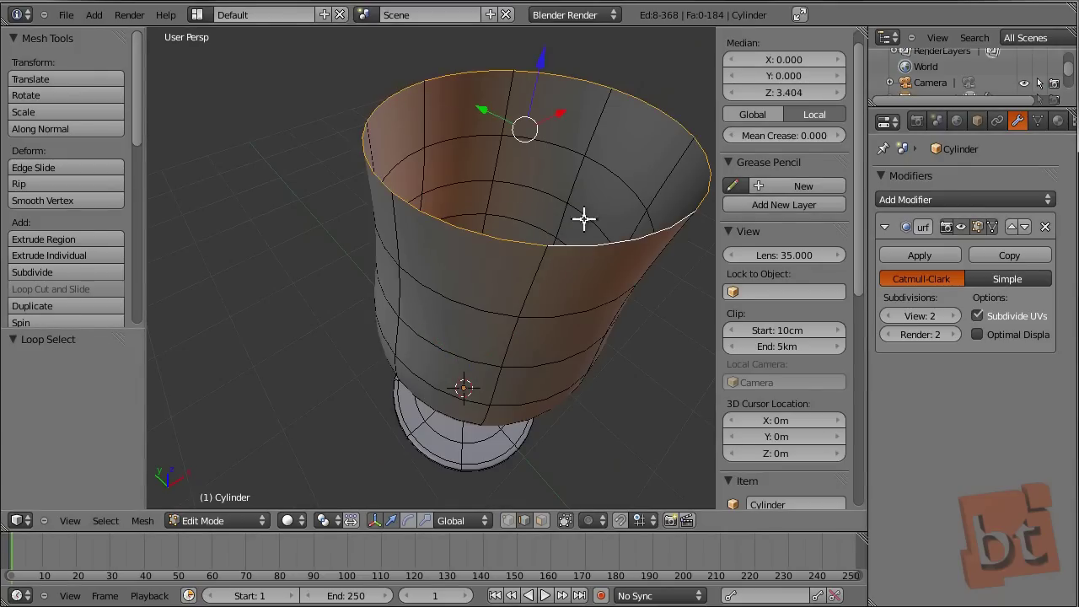
{"action": "middle_click_drag", "start_coordinate": [543, 198], "coordinate": [565, 227]}
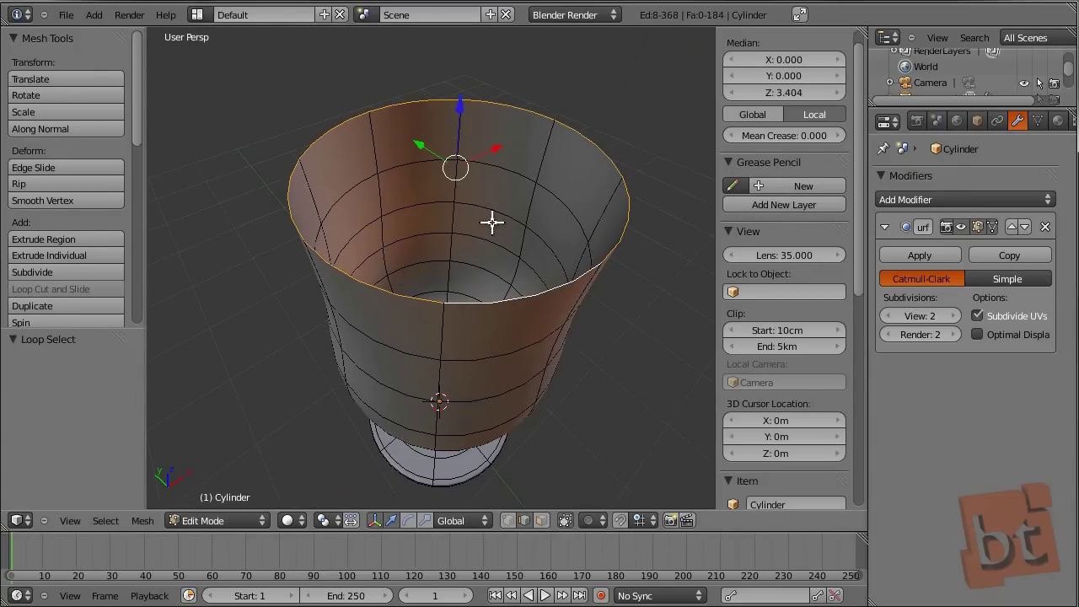
{"action": "key", "text": "e"}
{"action": "left_click", "coordinate": [616, 270]}
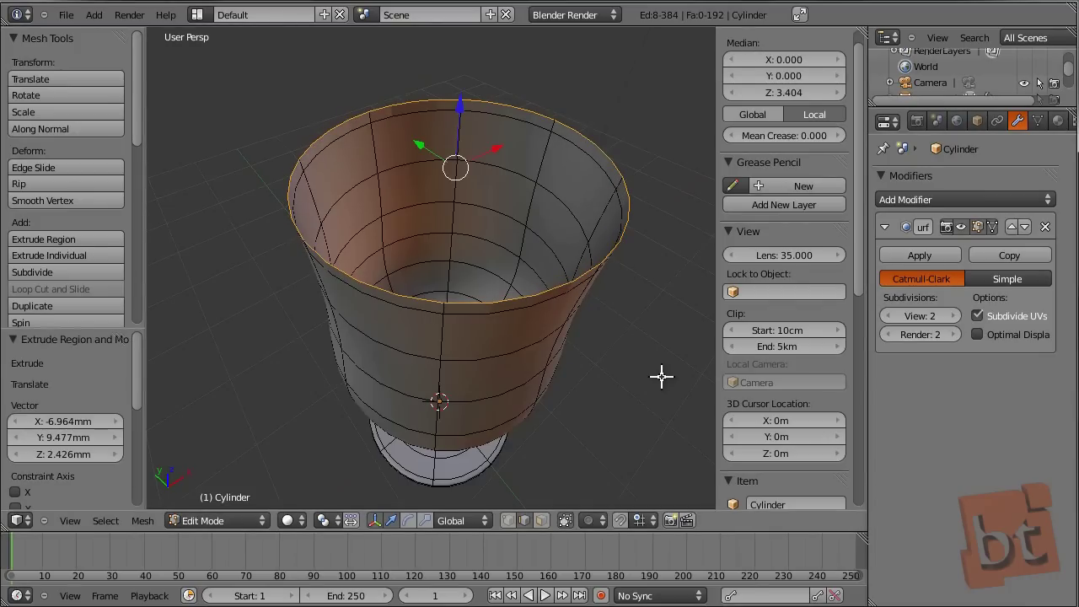
{"action": "key", "text": "s"}
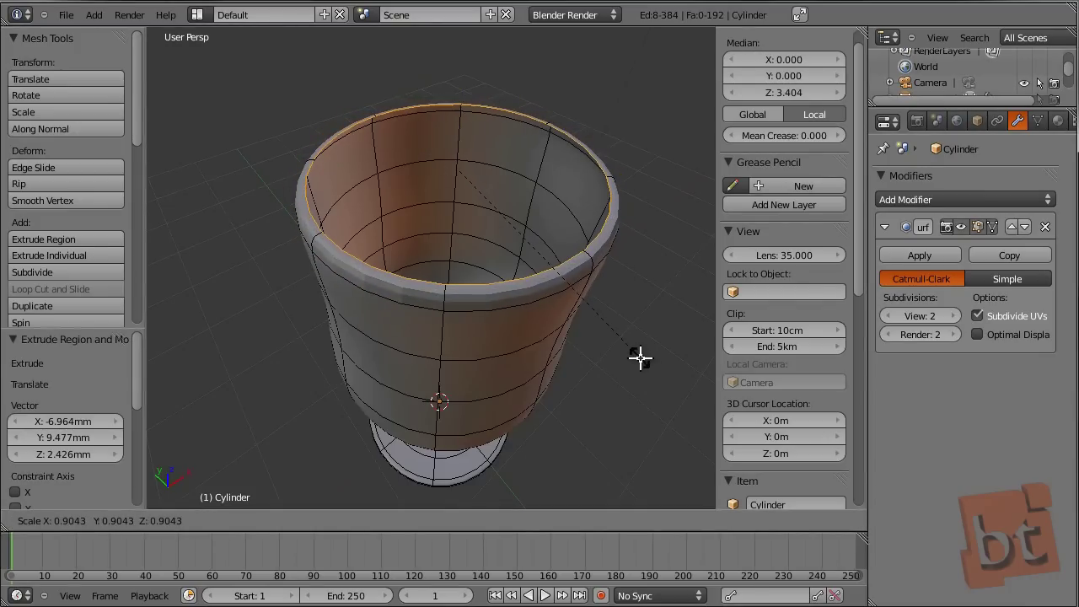
{"action": "left_click", "coordinate": [639, 357]}
{"action": "middle_click_drag", "start_coordinate": [544, 419], "coordinate": [574, 385]}
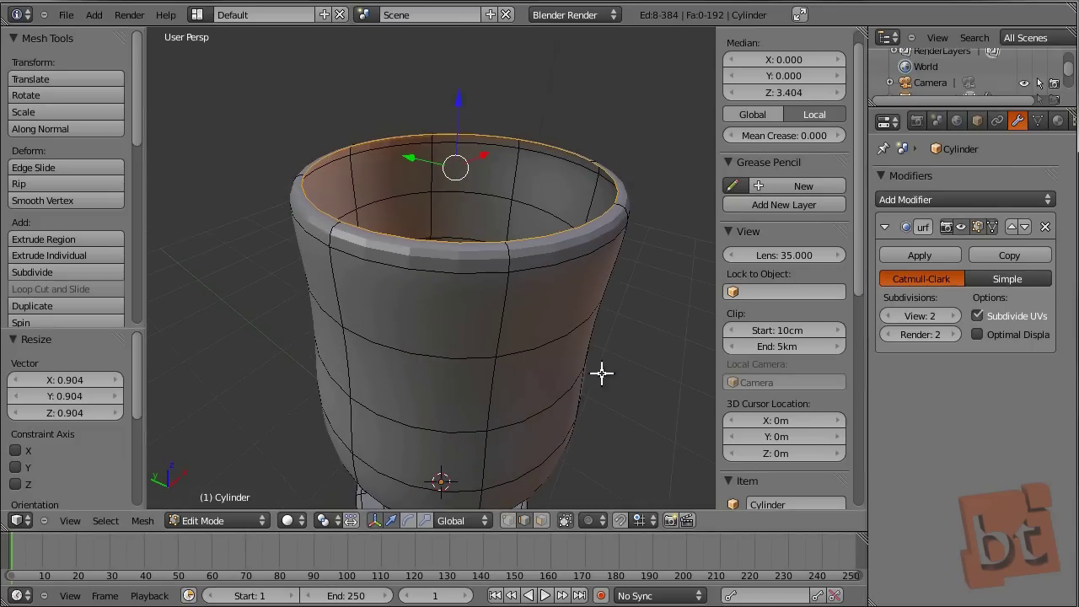
Turn off the Subdivision Surface modifier's display in the viewport.
{"action": "scroll", "coordinate": [813, 311], "scroll_direction": "down", "scroll_amount": 1}
{"action": "scroll", "coordinate": [554, 382], "scroll_direction": "down", "scroll_amount": 2}
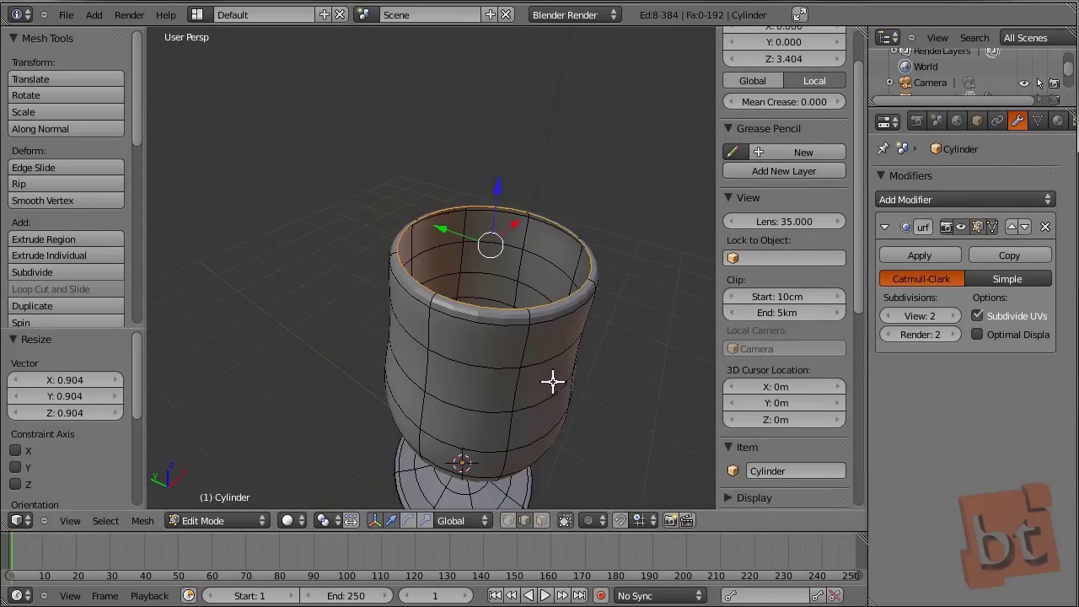
{"action": "left_click", "coordinate": [963, 227]}
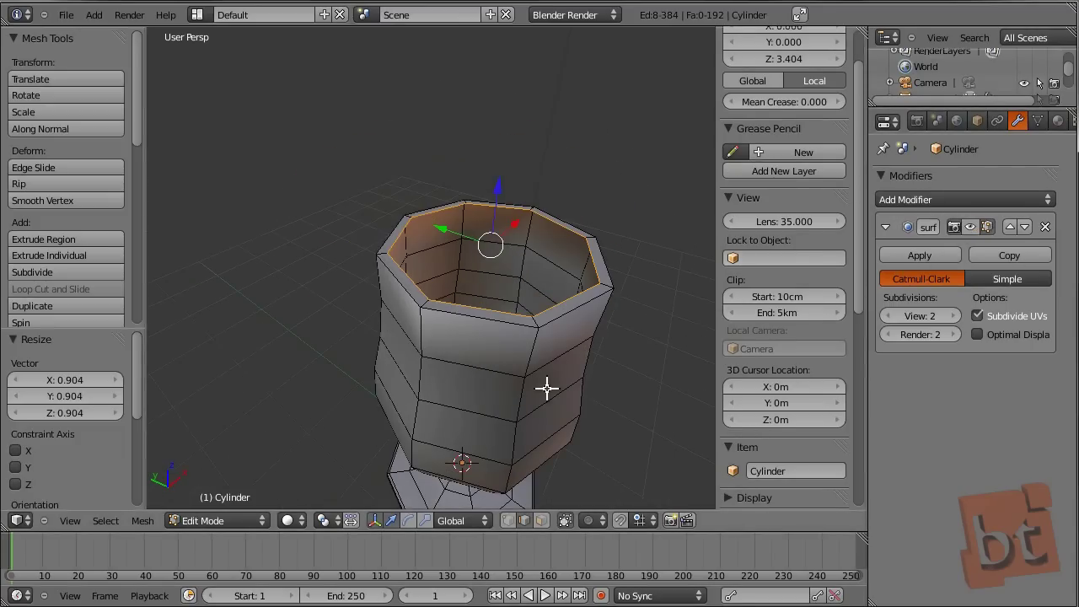
Switch to the front orthographic view in wireframe and frame the upper part of the bowl.
{"action": "scroll", "coordinate": [559, 378], "scroll_direction": "up", "scroll_amount": 1}
{"action": "middle_click_drag", "start_coordinate": [559, 379], "coordinate": [561, 360]}
{"action": "key", "text": "KP_1"}
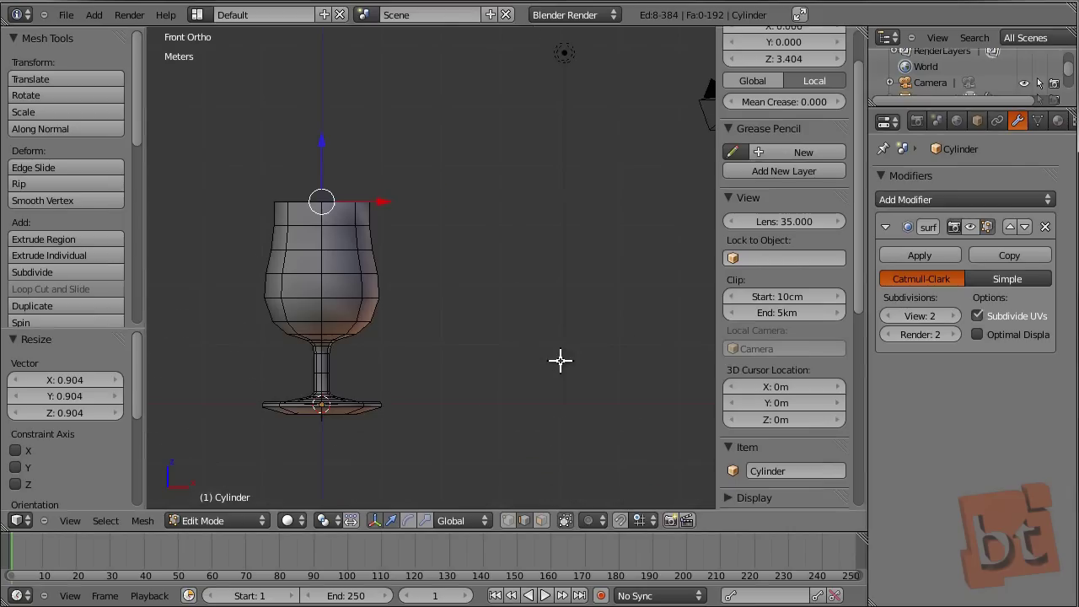
{"action": "scroll", "coordinate": [466, 365], "scroll_direction": "up", "scroll_amount": 3}
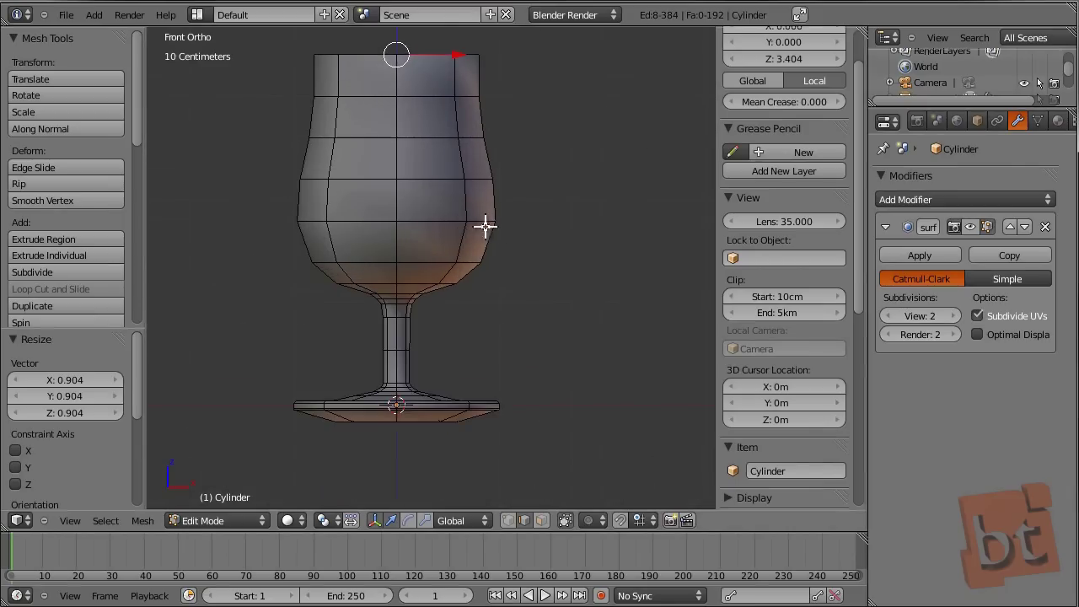
{"action": "scroll", "coordinate": [486, 200], "scroll_direction": "up", "scroll_amount": 2}
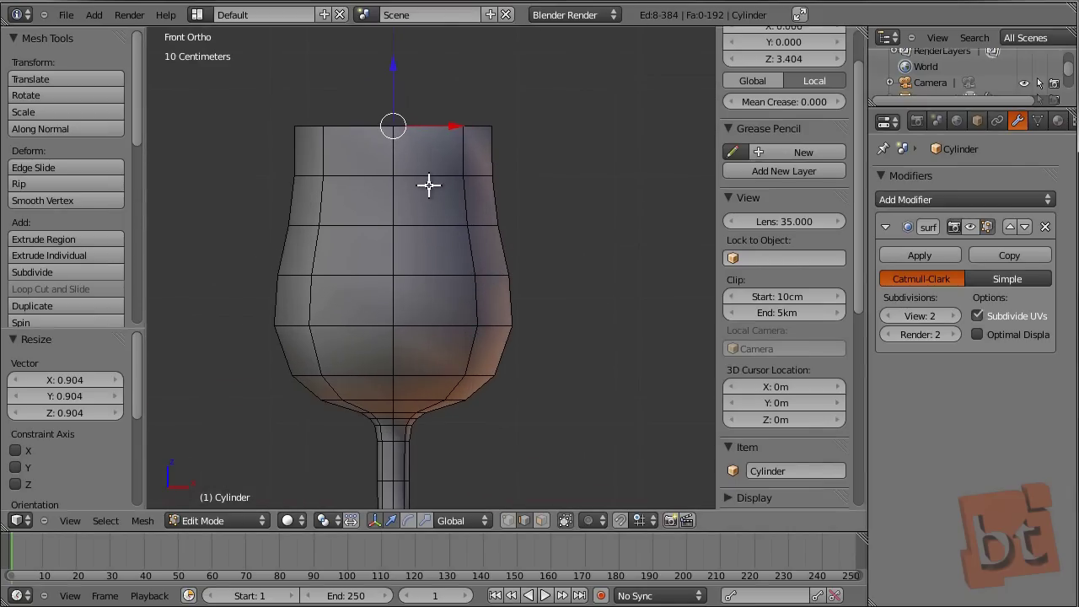
{"action": "key", "text": "z"}
{"action": "middle_click_drag", "start_coordinate": [380, 165], "coordinate": [392, 194], "text": "shift"}
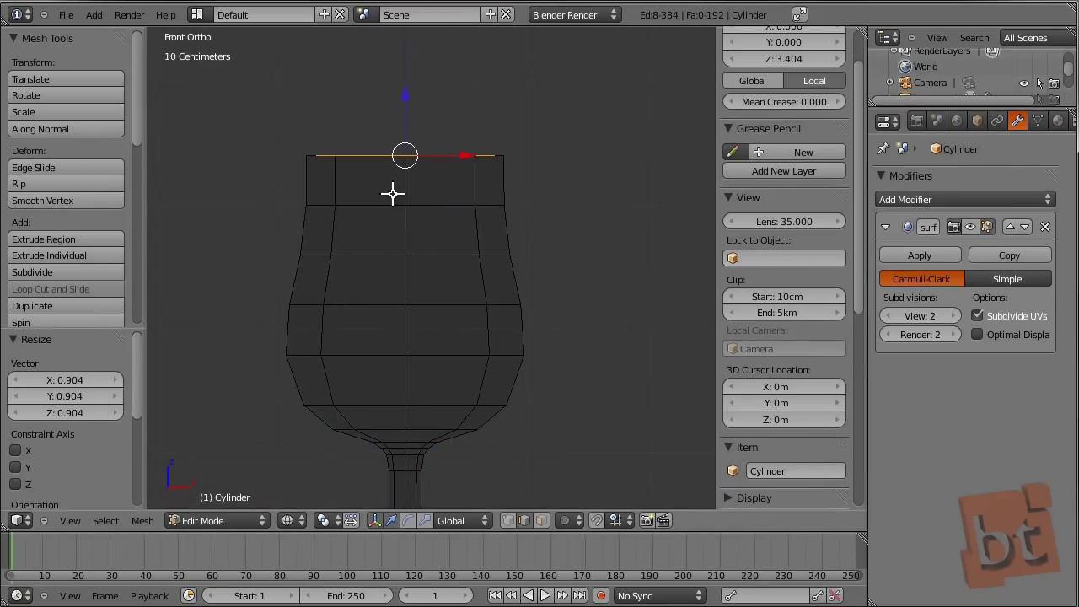
{"action": "middle_click_drag", "start_coordinate": [454, 151], "coordinate": [456, 223], "text": "shift"}
{"action": "scroll", "coordinate": [450, 209], "scroll_direction": "up", "scroll_amount": 1}
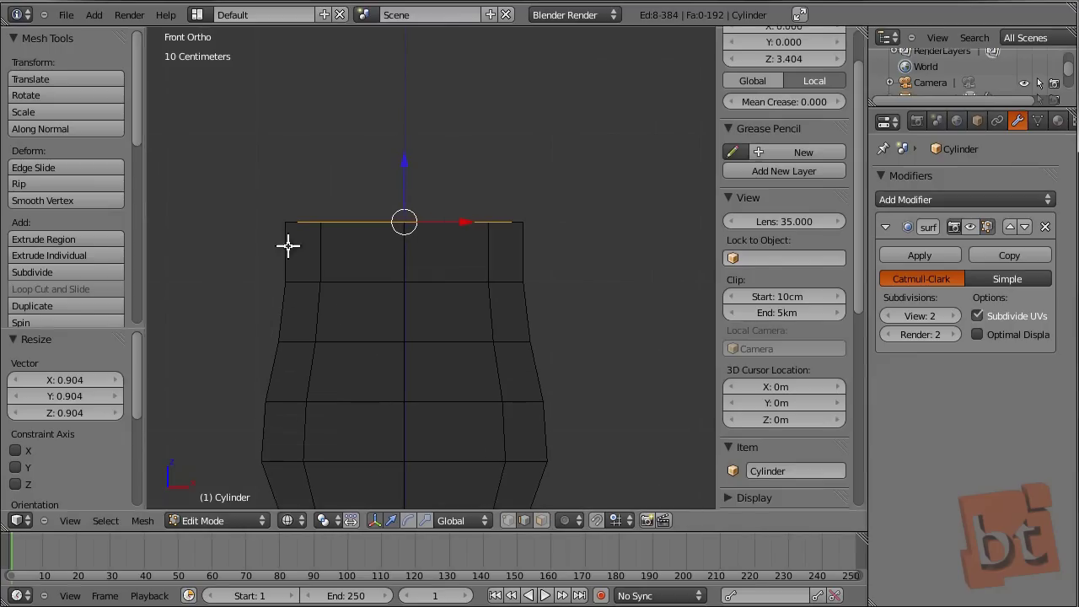
Extrude the bowl's inner rim down along Z in two segments of about 40 cm each, scaling the second ring to follow the outer wall.
{"action": "middle_click_drag", "start_coordinate": [418, 313], "coordinate": [425, 136], "text": "shift"}
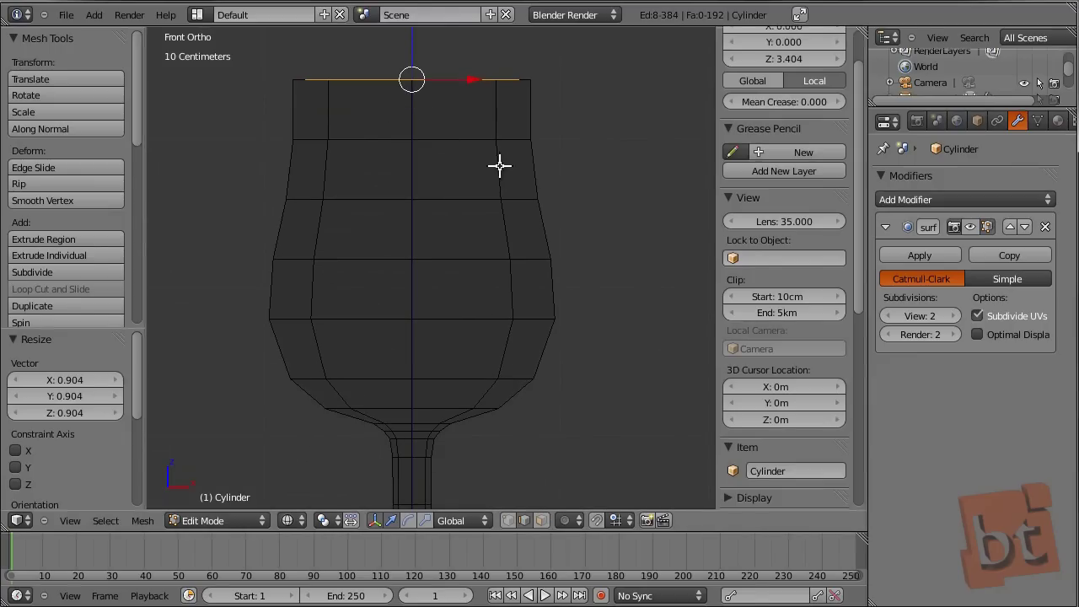
{"action": "key", "text": "e"}
{"action": "key", "text": "z"}
{"action": "left_click", "coordinate": [515, 199]}
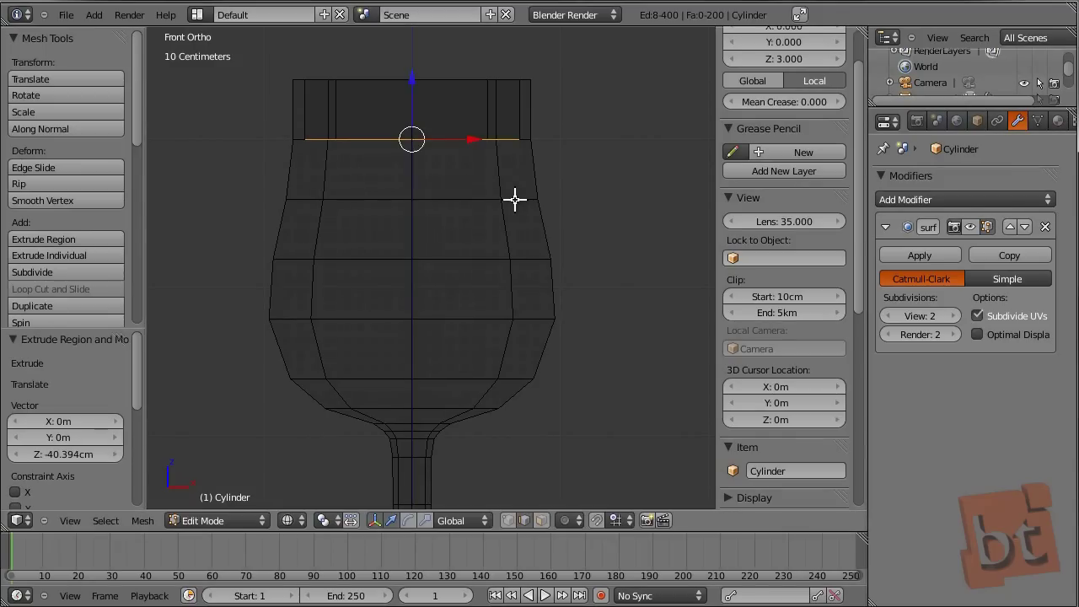
{"action": "key", "text": "e"}
{"action": "key", "text": "z"}
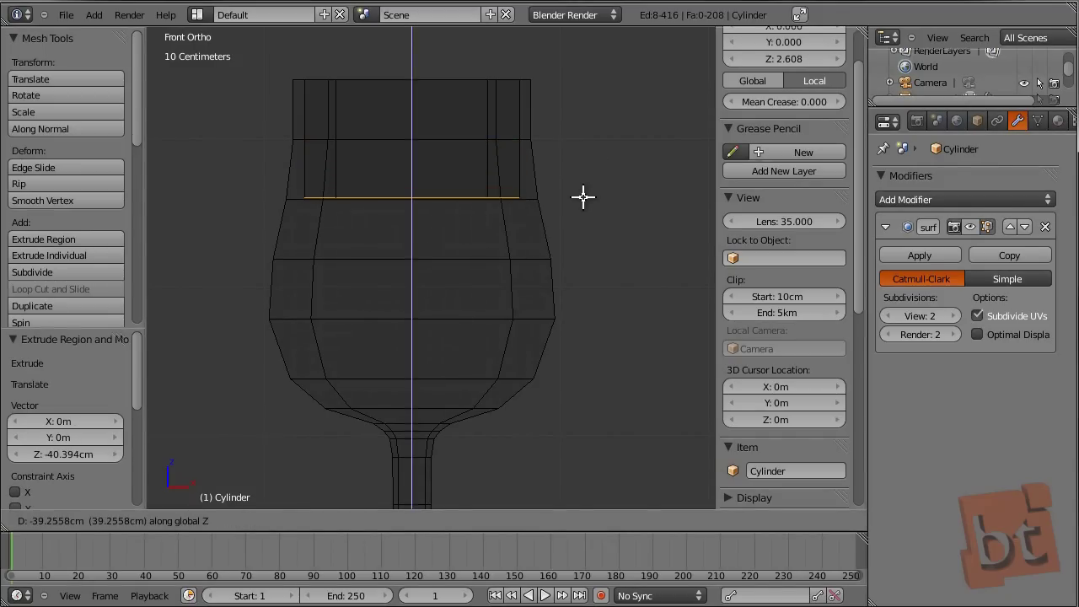
{"action": "left_click", "coordinate": [582, 199]}
{"action": "key", "text": "s"}
{"action": "left_click", "coordinate": [591, 195]}
Extrude the inner ring about 39.8 cm further down along Z and scale it to 1.108 to follow the outer wall.
{"action": "key", "text": "e"}
{"action": "key", "text": "z"}
{"action": "left_click", "coordinate": [590, 250]}
{"action": "key", "text": "s"}
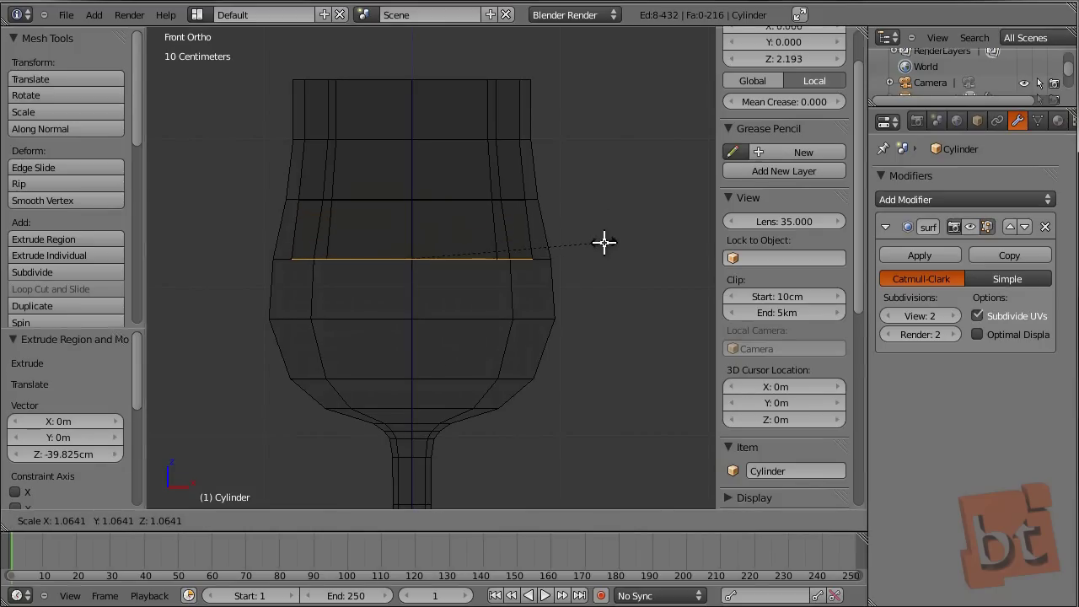
{"action": "left_click", "coordinate": [610, 226]}
Extrude the inner wall down along Z to the level of the bowl's widest loop and scale the ring outward slightly.
{"action": "key", "text": "e"}
{"action": "key", "text": "z"}
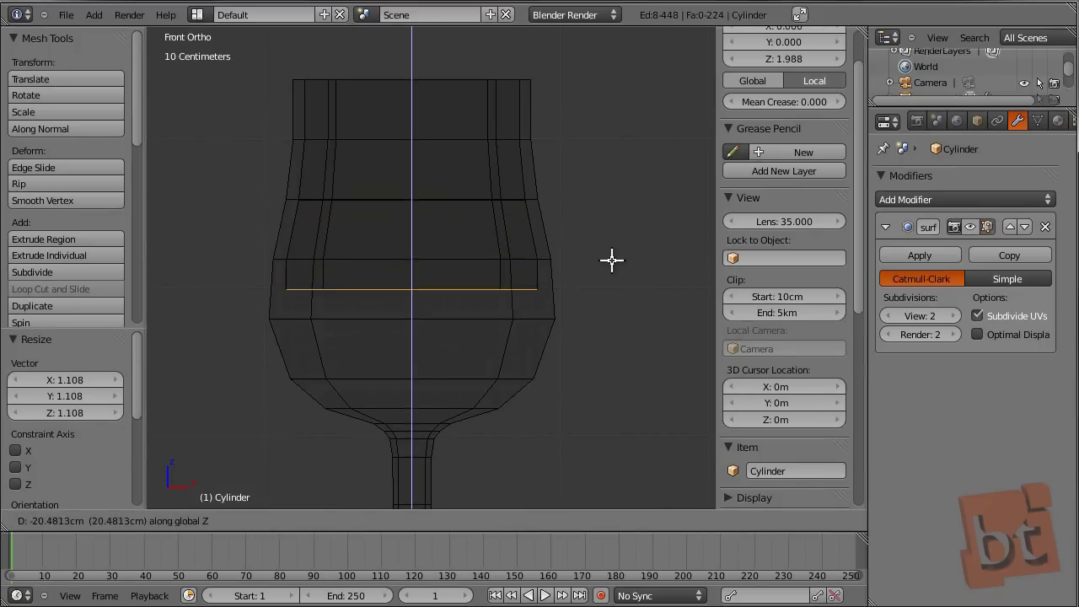
{"action": "left_click", "coordinate": [615, 286]}
{"action": "key", "text": "s"}
{"action": "left_click", "coordinate": [619, 267]}
Extrude the inner wall down along Z to the loop below the bowl's widest part and scale the ring to 0.800.
{"action": "key", "text": "e"}
{"action": "key", "text": "z"}
{"action": "left_click", "coordinate": [622, 329]}
{"action": "key", "text": "s"}
{"action": "left_click", "coordinate": [590, 338]}
Extrude the inner ring about 19.3 cm down along Z toward the bowl's bottom and scale it to 0.559.
{"action": "key", "text": "e"}
{"action": "key", "text": "z"}
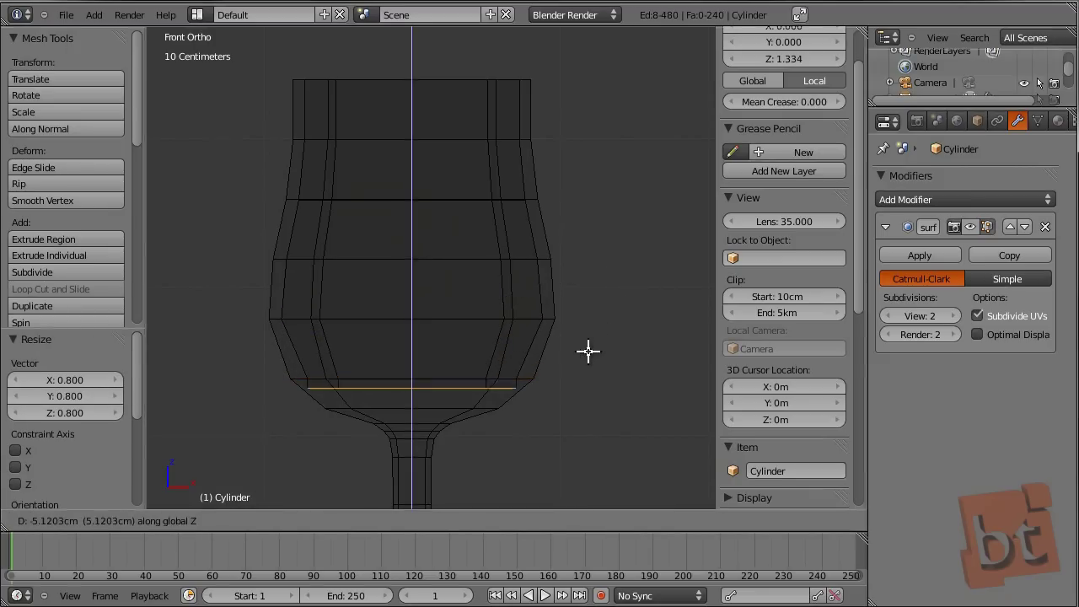
{"action": "left_click", "coordinate": [588, 366]}
{"action": "key", "text": "s"}
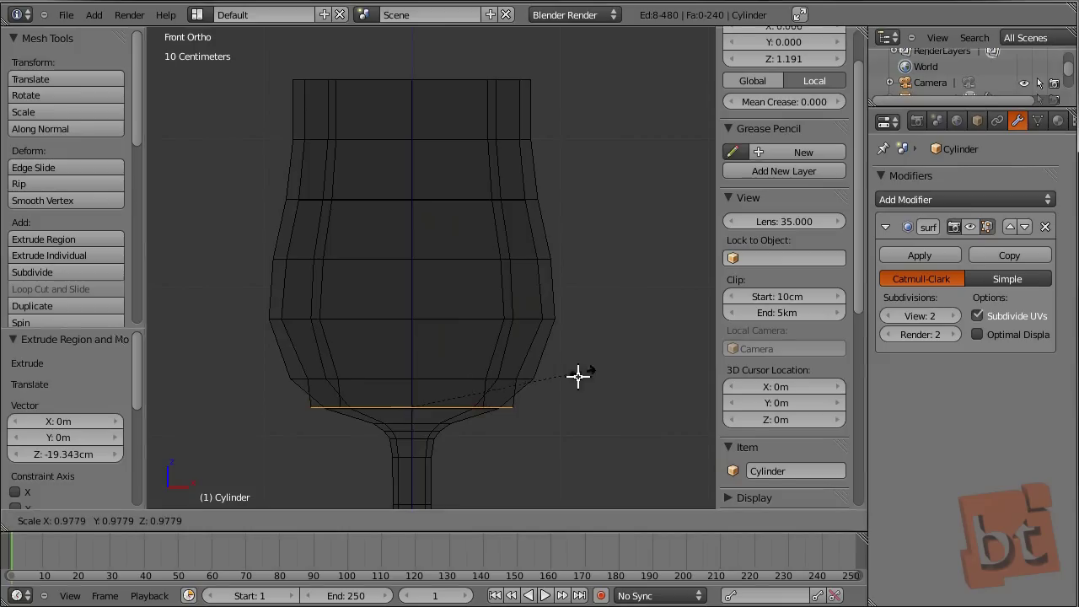
{"action": "left_click", "coordinate": [512, 397]}
Switch the viewport to solid shading with a close view down into the bowl at the open inner ring.
{"action": "scroll", "coordinate": [564, 203], "scroll_direction": "up", "scroll_amount": 4}
{"action": "mouse_move", "coordinate": [564, 202]}
{"action": "middle_mouse_down"}
{"action": "mouse_move", "coordinate": [547, 270]}
{"action": "mouse_move", "coordinate": [578, 248]}
{"action": "mouse_move", "coordinate": [549, 205]}
{"action": "mouse_move", "coordinate": [545, 238]}
{"action": "middle_mouse_up"}
{"action": "scroll", "coordinate": [544, 268], "scroll_direction": "down", "scroll_amount": 4}
{"action": "key", "text": "z"}
{"action": "key", "text": "z"}
{"action": "key", "text": "z"}
{"action": "key", "text": "z"}
{"action": "key", "text": "z"}
{"action": "key", "text": "z"}
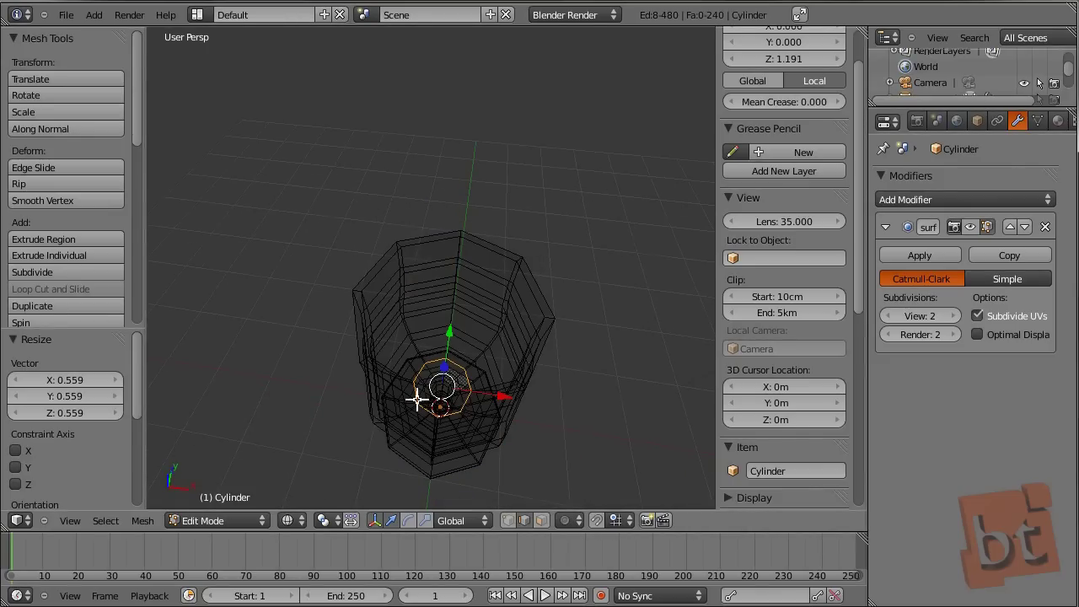
{"action": "key", "text": "z"}
{"action": "mouse_move", "coordinate": [486, 309]}
{"action": "middle_mouse_down"}
{"action": "mouse_move", "coordinate": [495, 349]}
{"action": "mouse_move", "coordinate": [494, 321]}
{"action": "middle_mouse_up"}
{"action": "scroll", "coordinate": [496, 327], "scroll_direction": "up", "scroll_amount": 3}
{"action": "scroll", "coordinate": [497, 327], "scroll_direction": "up", "scroll_amount": 2}
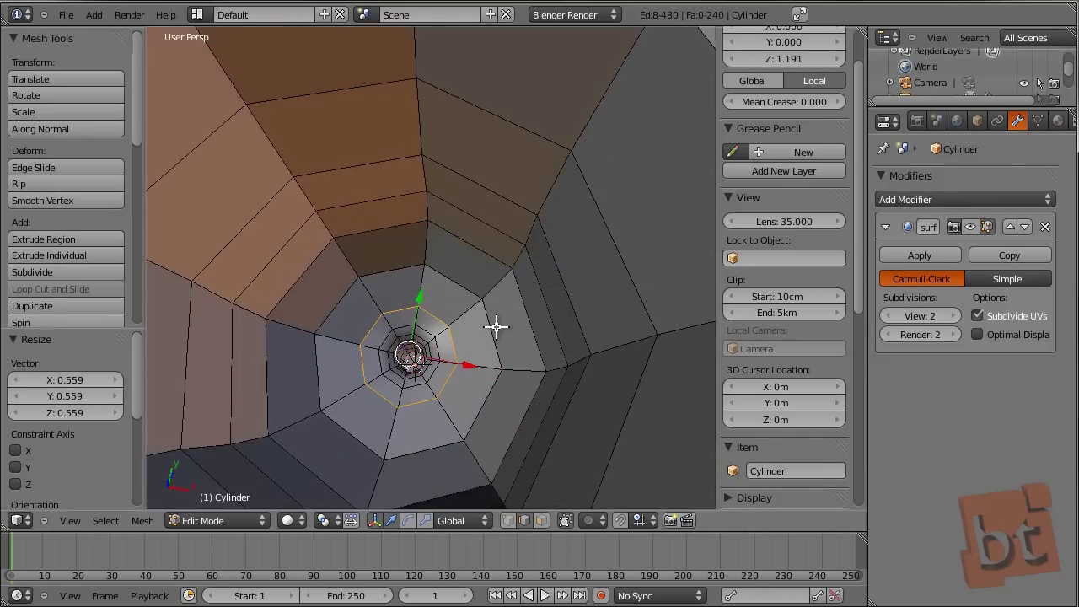
{"action": "middle_click_drag", "start_coordinate": [424, 386], "coordinate": [448, 352], "text": "shift"}
Switch the viewport shading to Wireframe and back to Solid.
{"action": "left_click", "coordinate": [299, 518]}
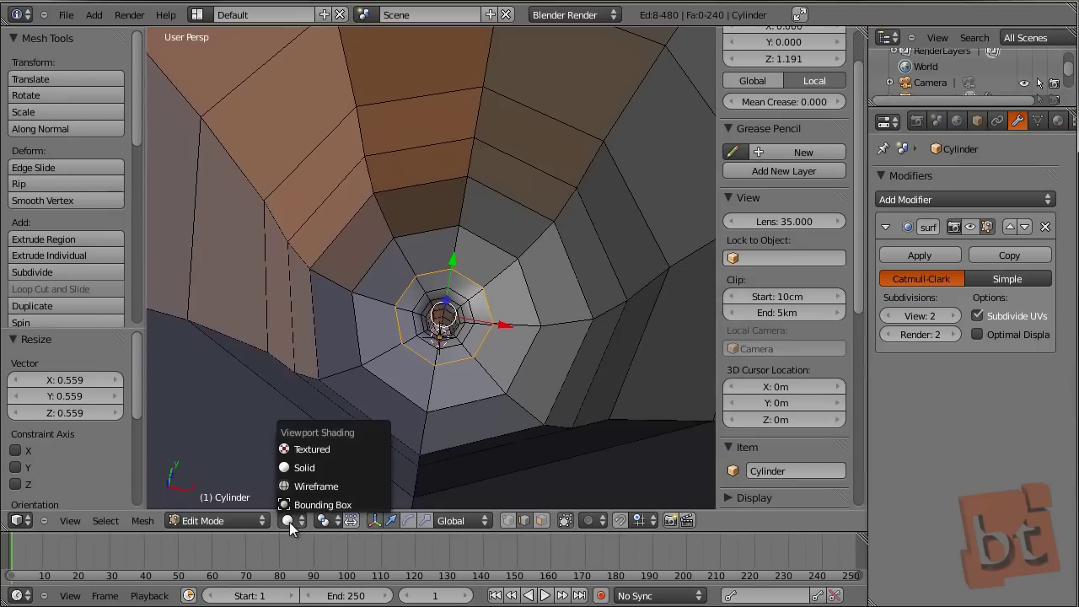
{"action": "left_click", "coordinate": [301, 487]}
{"action": "left_click", "coordinate": [297, 519]}
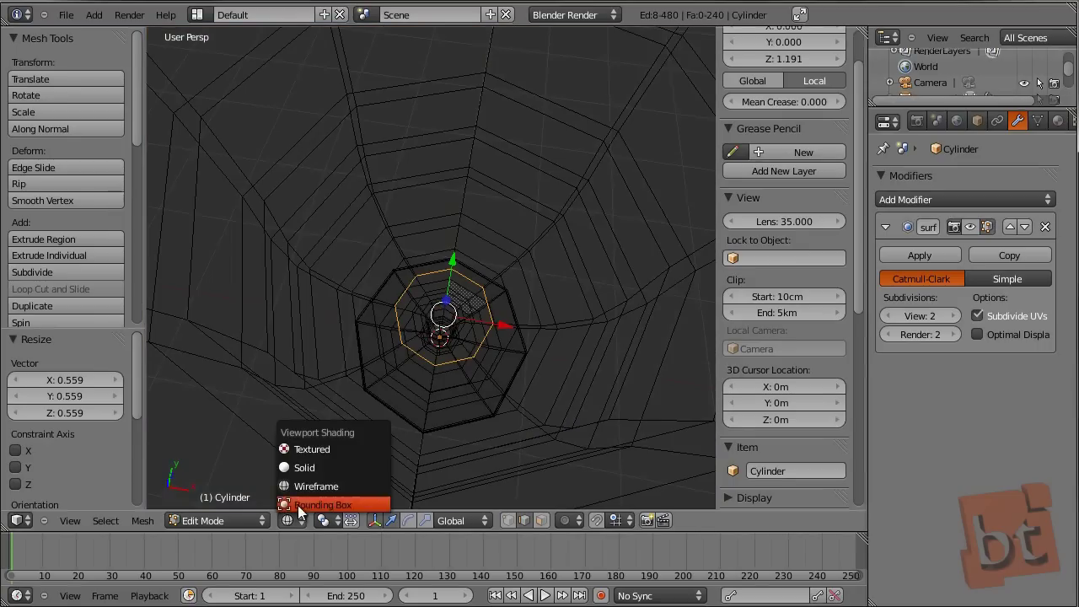
{"action": "left_click", "coordinate": [314, 467]}
Extrude the open inner ring in place, scale it to 0.448 and merge it with Collapse to close the bowl's floor.
{"action": "scroll", "coordinate": [424, 301], "scroll_direction": "up", "scroll_amount": 4}
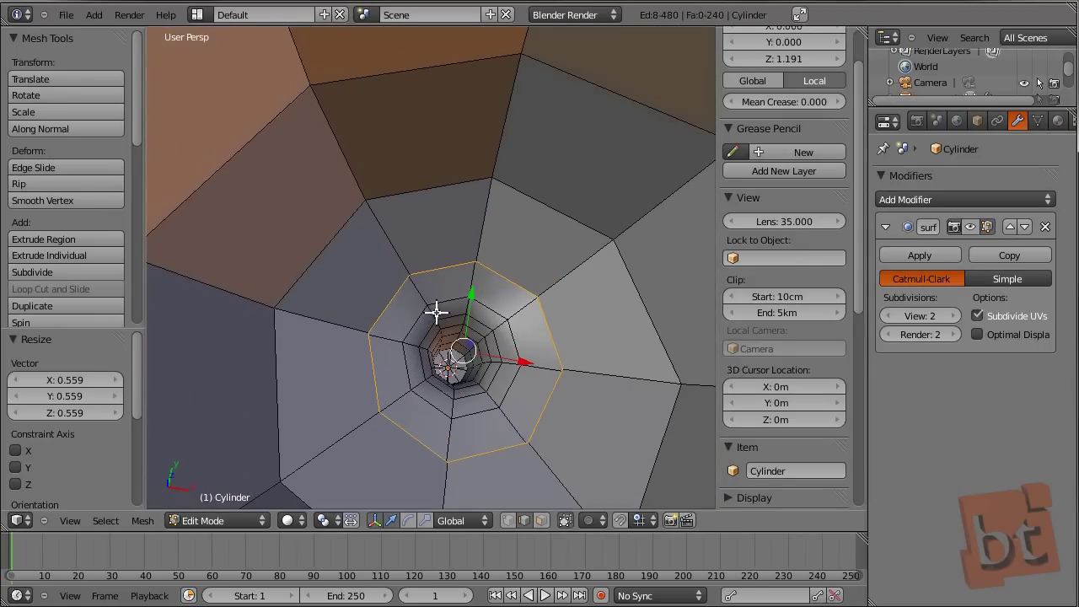
{"action": "key", "text": "e"}
{"action": "right_click", "coordinate": [565, 208]}
{"action": "key", "text": "s"}
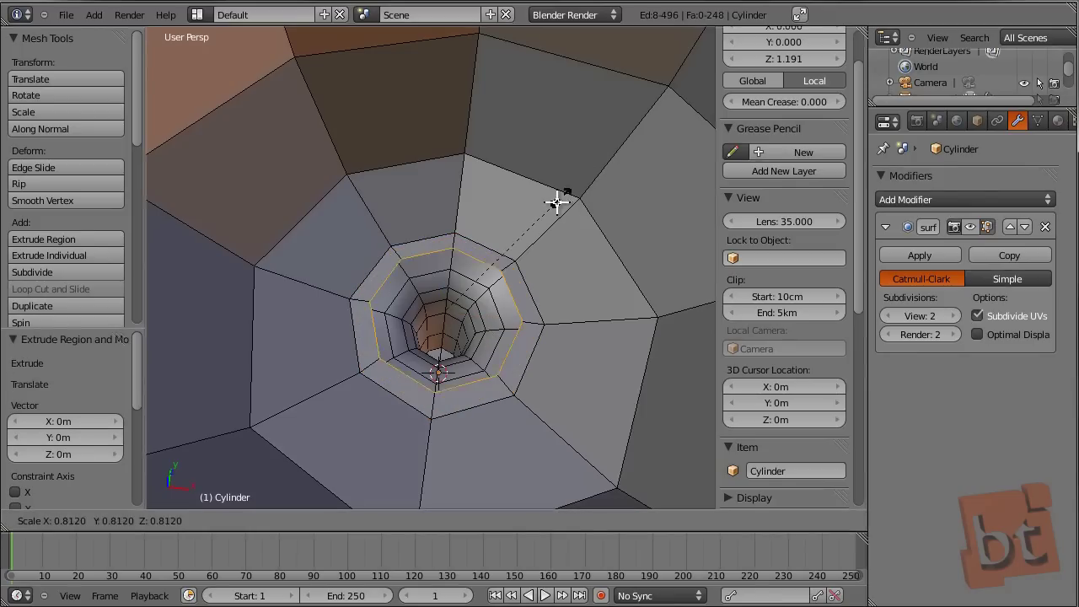
{"action": "left_click", "coordinate": [514, 247]}
{"action": "key", "text": "alt+m"}
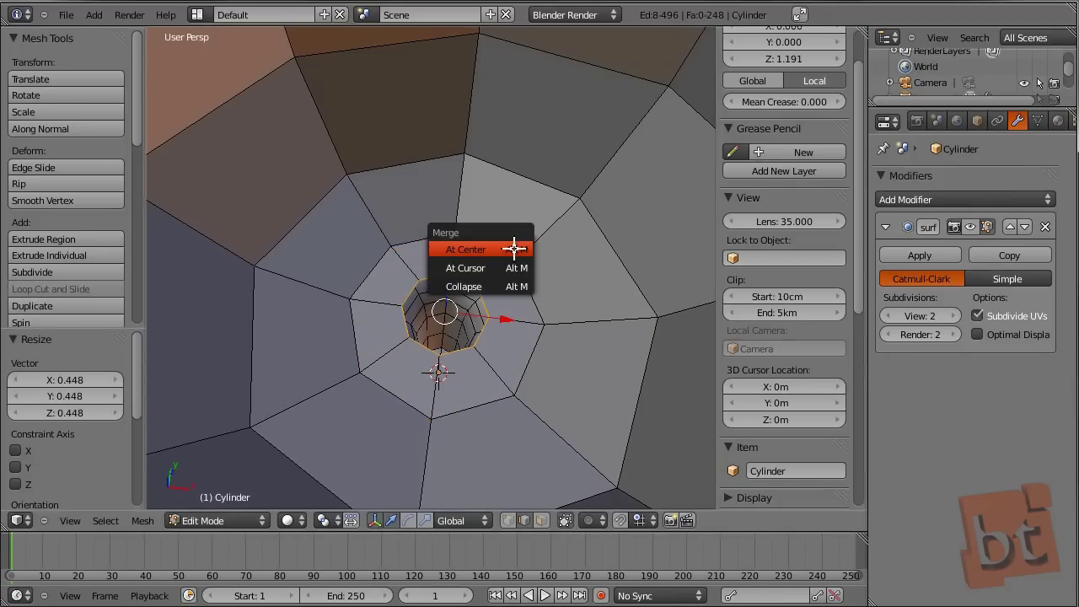
{"action": "left_click", "coordinate": [496, 281]}
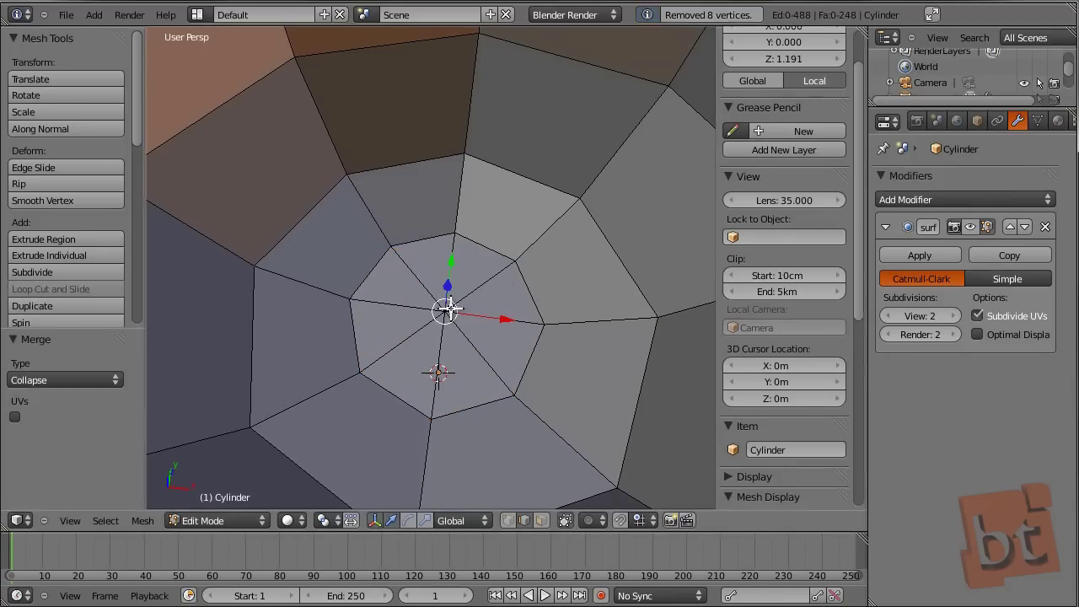
In vertex select mode, select the center vertex of the bowl's inner floor and move it about 5.7 cm down along Z.
{"action": "right_click", "coordinate": [447, 309]}
{"action": "key", "text": "ctrl+Tab"}
{"action": "left_click", "coordinate": [456, 296]}
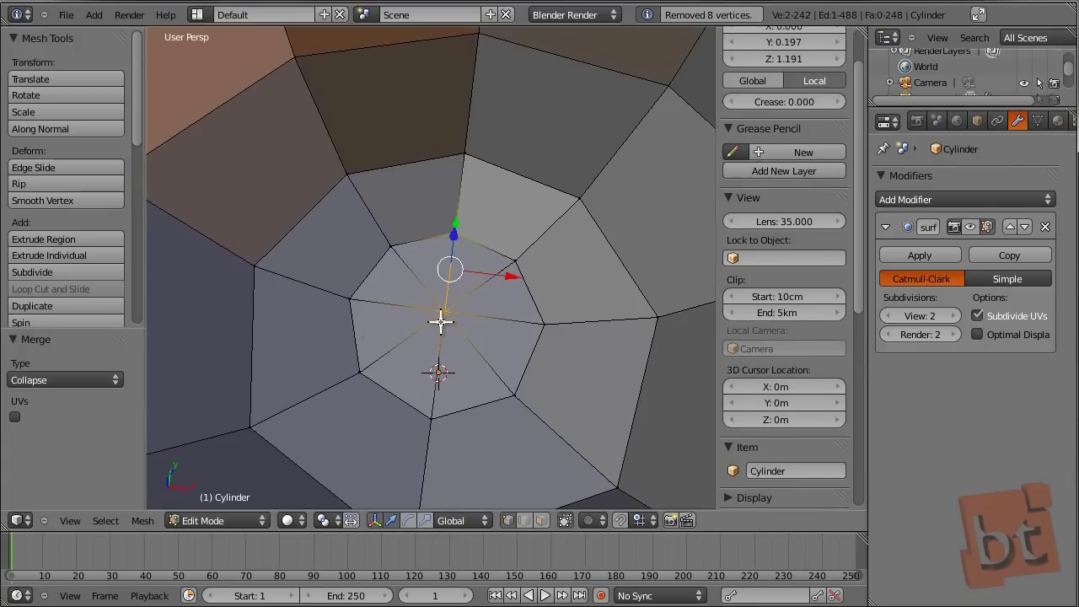
{"action": "right_click", "coordinate": [445, 312]}
{"action": "middle_click_drag", "start_coordinate": [477, 321], "coordinate": [451, 279]}
{"action": "key", "text": "g"}
{"action": "key", "text": "z"}
{"action": "left_click", "coordinate": [447, 285]}
Turn the Subdivision Surface modifier's display back on for the editing mesh and clear the vertex selection.
{"action": "scroll", "coordinate": [557, 286], "scroll_direction": "down", "scroll_amount": 8}
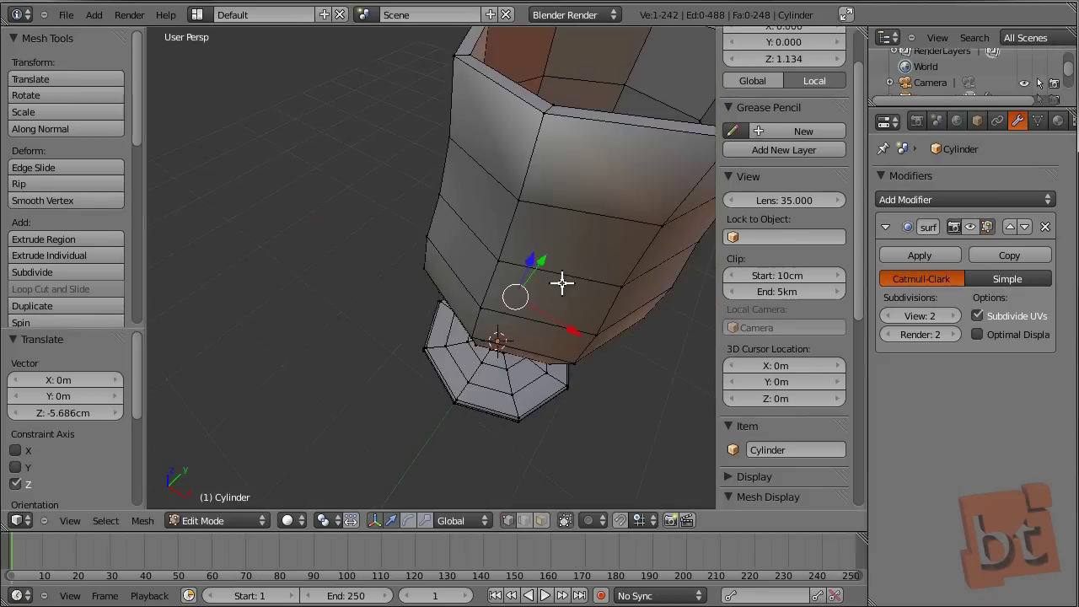
{"action": "middle_click_drag", "start_coordinate": [580, 297], "coordinate": [596, 280]}
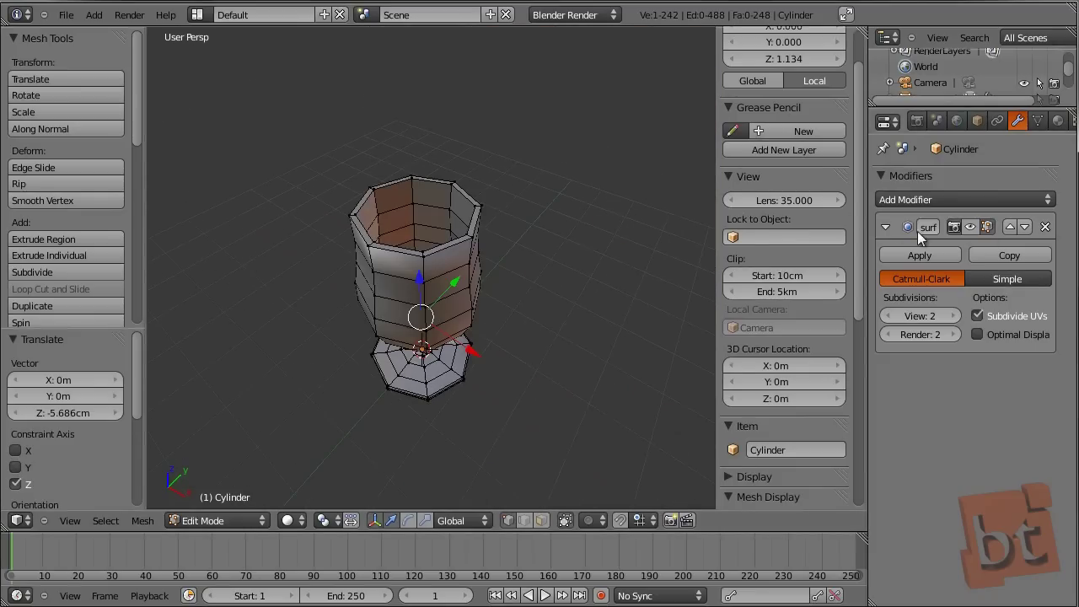
{"action": "left_click", "coordinate": [978, 226]}
{"action": "scroll", "coordinate": [457, 295], "scroll_direction": "up", "scroll_amount": 5}
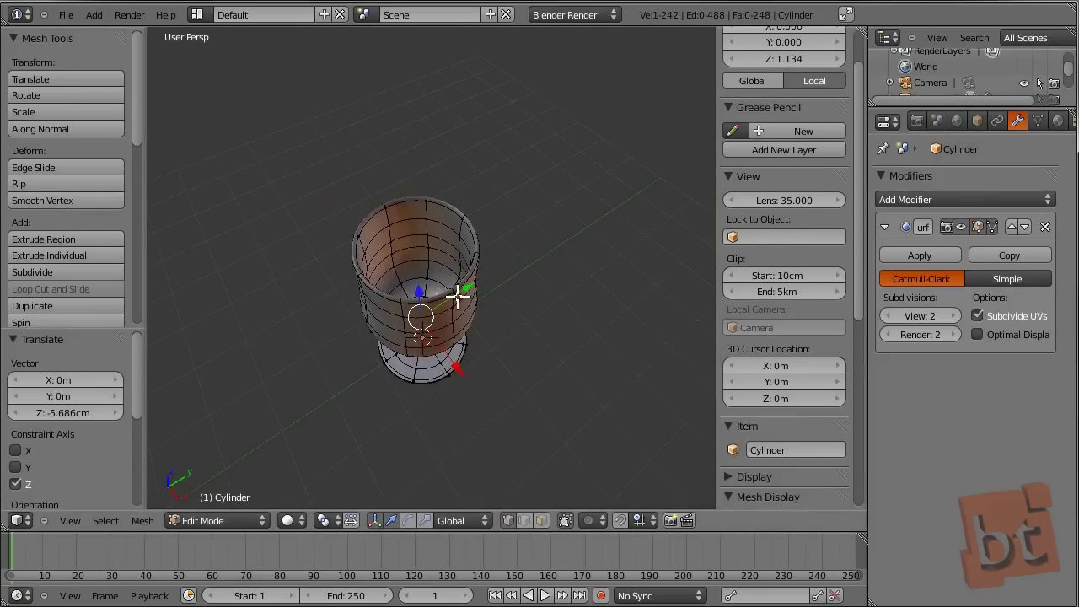
{"action": "scroll", "coordinate": [458, 295], "scroll_direction": "down", "scroll_amount": 5}
{"action": "key", "text": "a"}
Return to Object Mode, apply smooth shading to the glass and look inside the bowl.
{"action": "middle_click_drag", "start_coordinate": [455, 323], "coordinate": [469, 263]}
{"action": "key", "text": "Tab"}
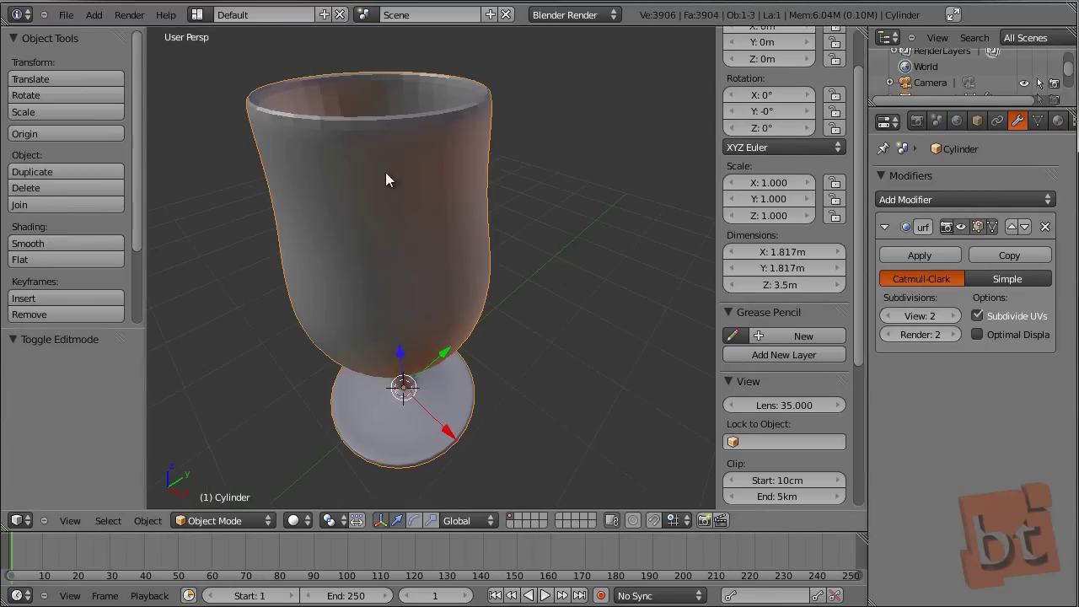
{"action": "left_click", "coordinate": [73, 242]}
{"action": "mouse_move", "coordinate": [495, 186]}
{"action": "middle_mouse_down"}
{"action": "mouse_move", "coordinate": [506, 236]}
{"action": "mouse_move", "coordinate": [274, 300]}
{"action": "middle_mouse_up"}
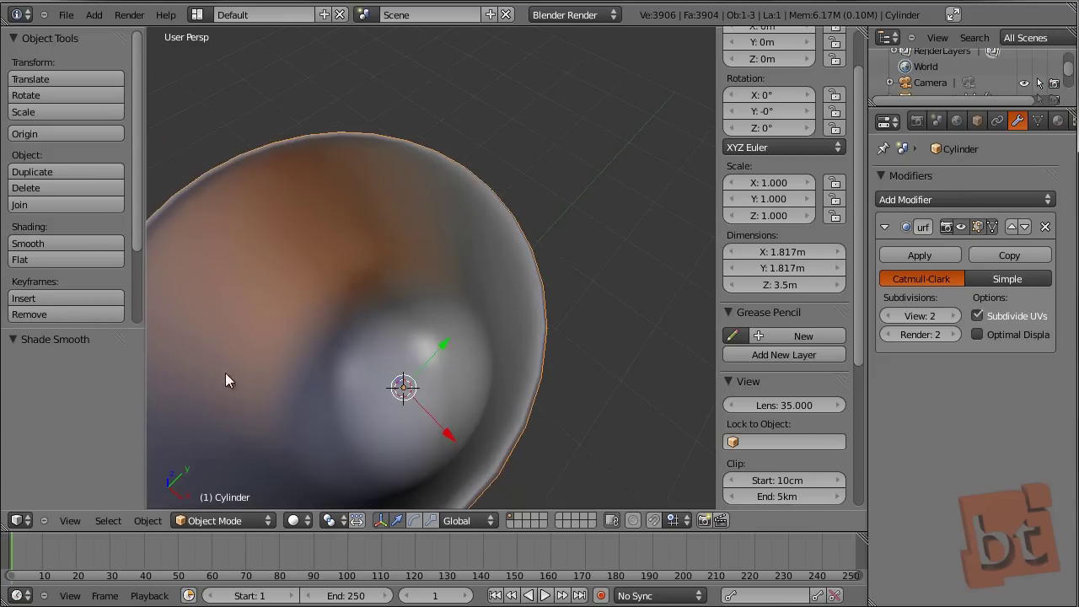
In Edit Mode, select the center vertex of the base's underside, grow the selection to the surrounding ring and raise it along Z.
{"action": "key", "text": "Tab"}
{"action": "scroll", "coordinate": [414, 323], "scroll_direction": "down", "scroll_amount": 4}
{"action": "middle_click_drag", "start_coordinate": [414, 323], "coordinate": [410, 362]}
{"action": "scroll", "coordinate": [458, 393], "scroll_direction": "up", "scroll_amount": 2}
{"action": "right_click", "coordinate": [387, 315]}
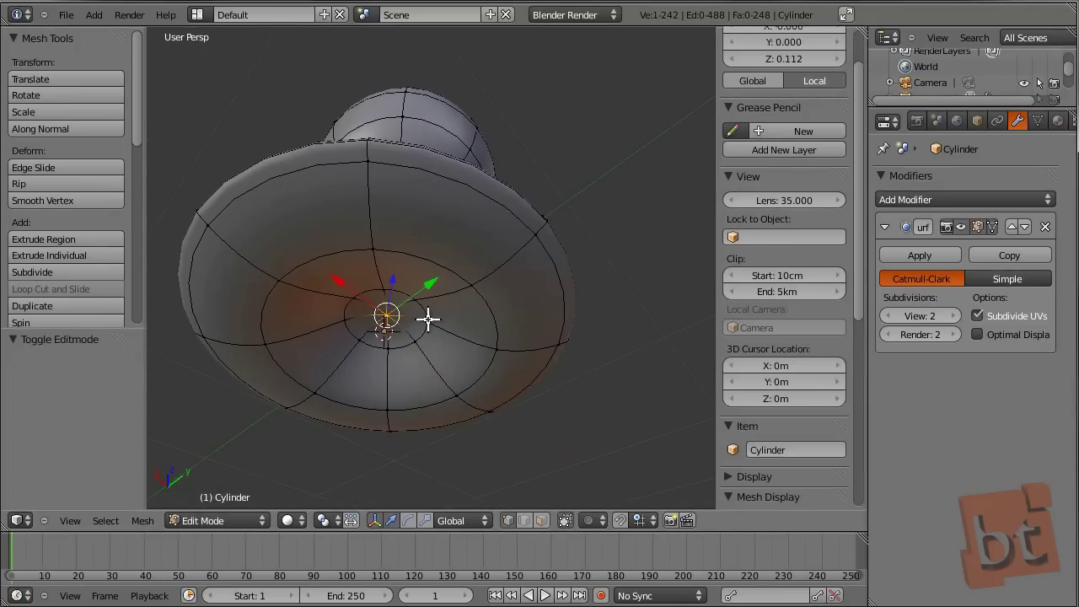
{"action": "key", "text": "ctrl+KP_Add"}
{"action": "middle_click_drag", "start_coordinate": [457, 262], "coordinate": [392, 276]}
{"action": "key", "text": "g"}
{"action": "key", "text": "z"}
{"action": "left_click", "coordinate": [391, 286]}
Select the next edge loop on the base's underside and move it up about 13.9 cm along Z.
{"action": "right_click", "coordinate": [489, 275], "text": "alt"}
{"action": "middle_click_drag", "start_coordinate": [489, 275], "coordinate": [381, 304]}
{"action": "key", "text": "g"}
{"action": "key", "text": "z"}
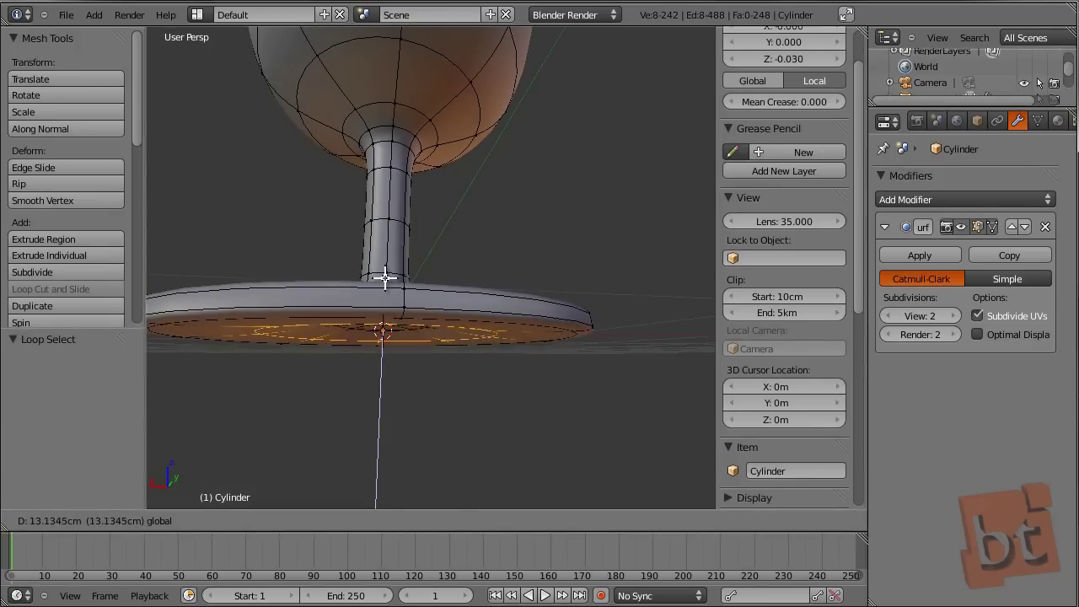
{"action": "left_click", "coordinate": [385, 279]}
Select the whole mesh and, in the front view, raise it about 3.95 cm along Z so the base rests on the ground line.
{"action": "middle_click_drag", "start_coordinate": [460, 258], "coordinate": [478, 269]}
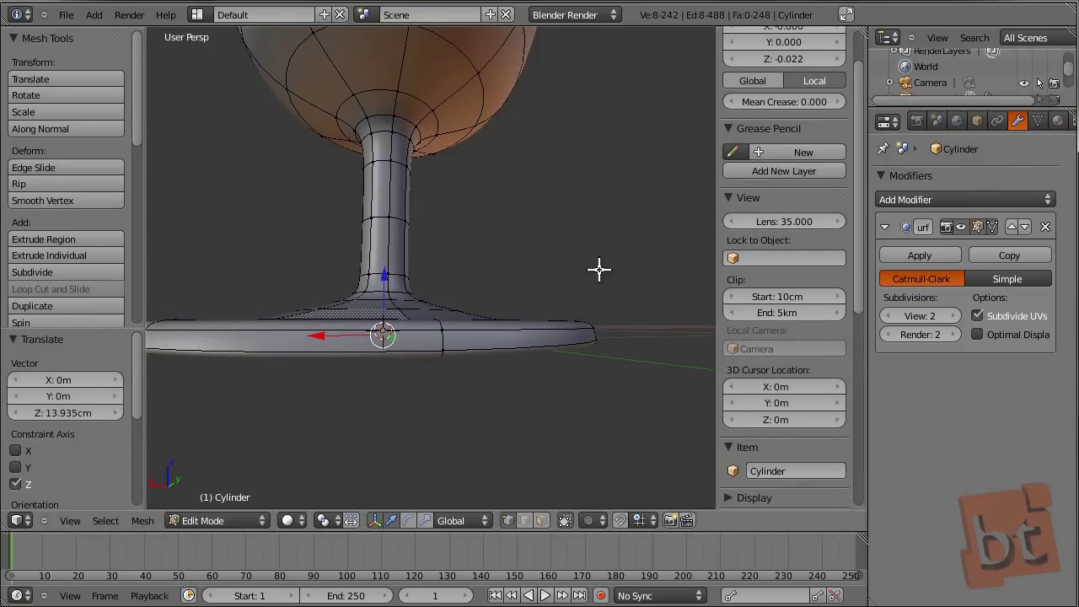
{"action": "key", "text": "a"}
{"action": "key", "text": "a"}
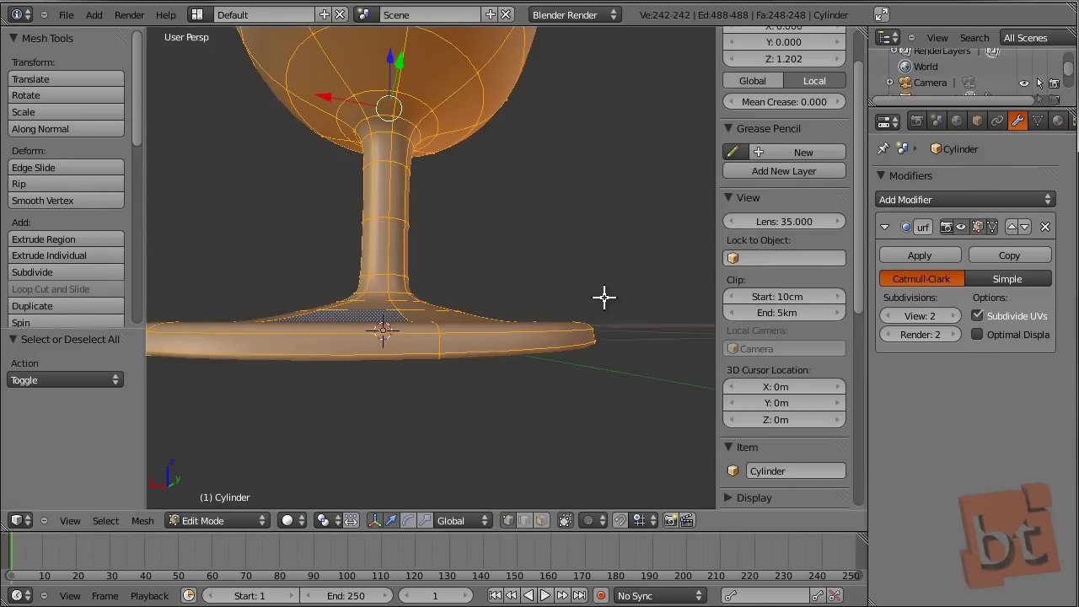
{"action": "key", "text": "KP_1"}
{"action": "scroll", "coordinate": [485, 321], "scroll_direction": "up", "scroll_amount": 3}
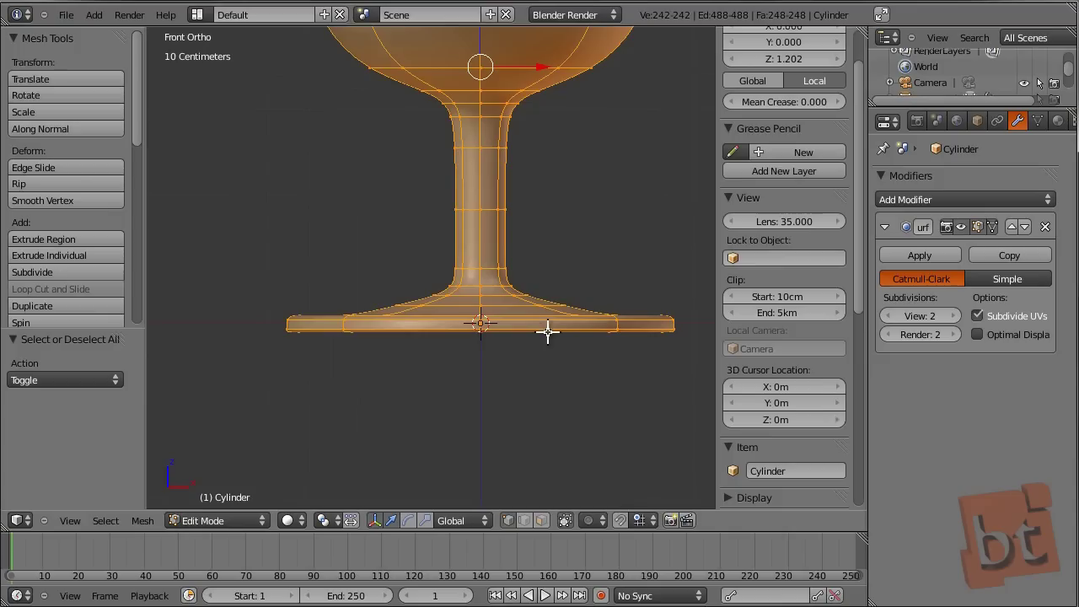
{"action": "key", "text": "g"}
{"action": "key", "text": "z"}
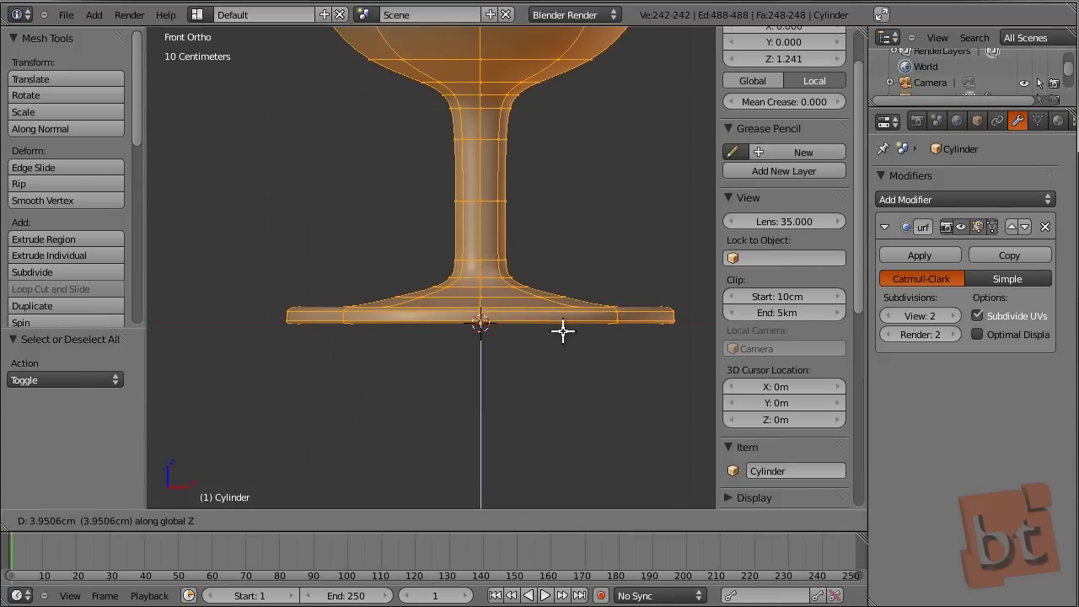
{"action": "left_click", "coordinate": [564, 331]}
Deselect everything and add an edge loop around the bowl's outer wall, slid up close to the rim.
{"action": "scroll", "coordinate": [541, 346], "scroll_direction": "down", "scroll_amount": 5}
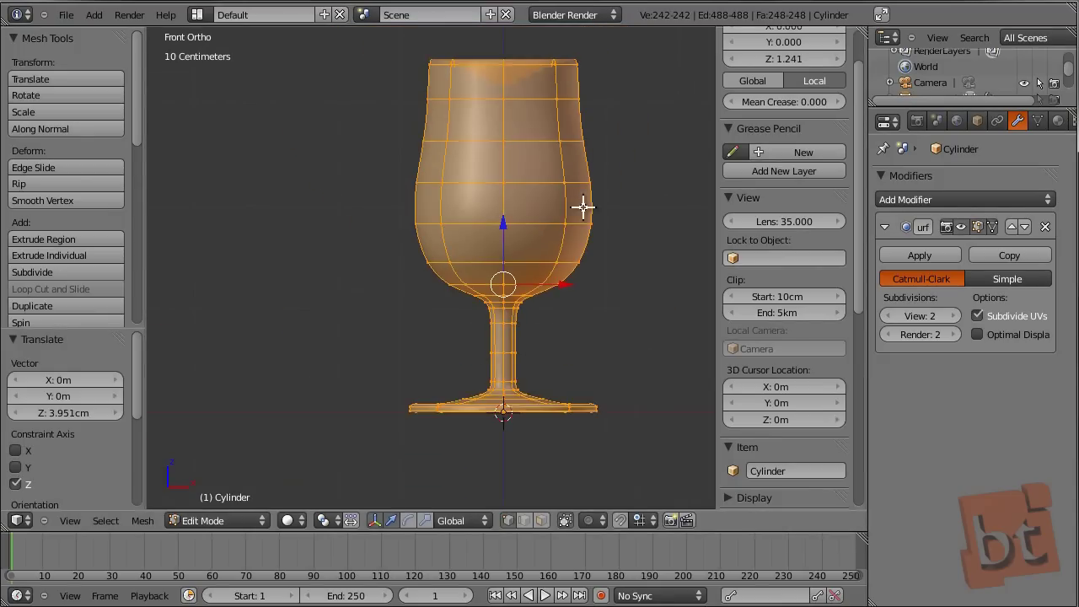
{"action": "key", "text": "a"}
{"action": "scroll", "coordinate": [513, 180], "scroll_direction": "up", "scroll_amount": 5}
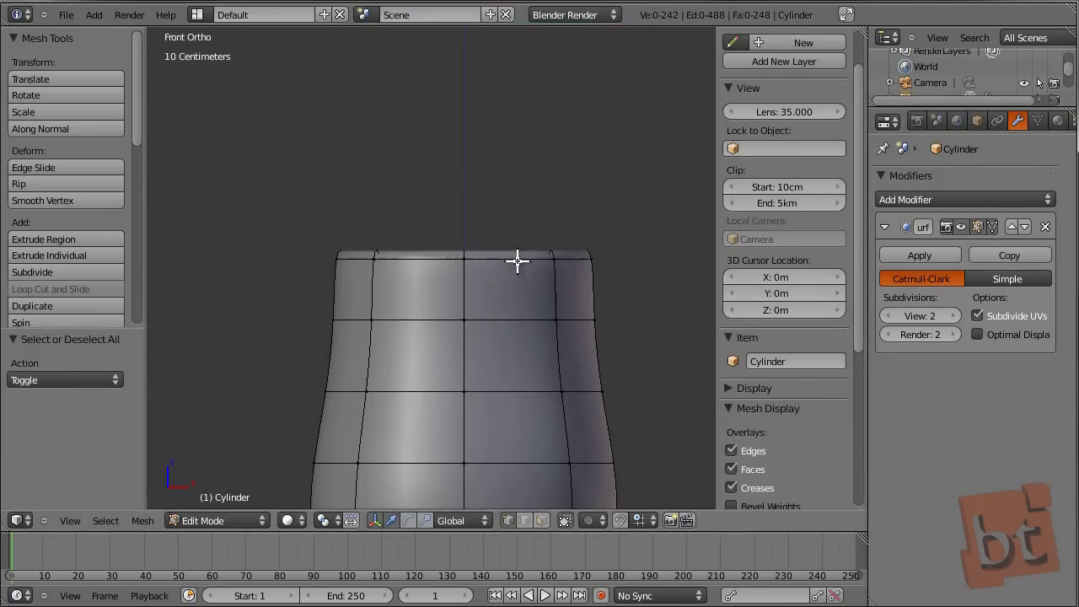
{"action": "middle_click_drag", "start_coordinate": [598, 282], "coordinate": [492, 353]}
{"action": "key", "text": "ctrl+r"}
{"action": "left_click", "coordinate": [426, 415]}
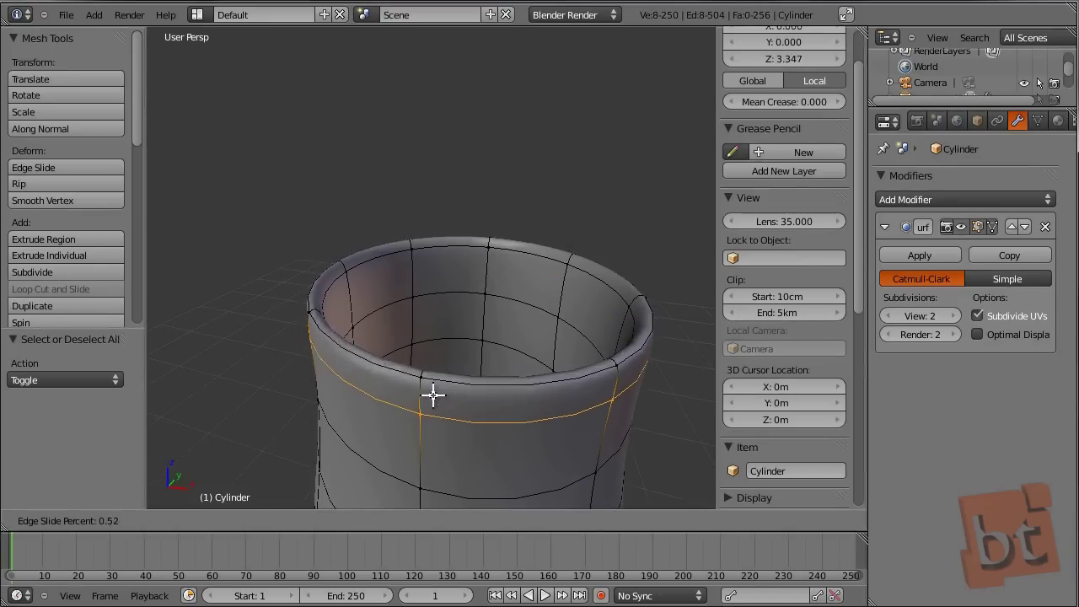
{"action": "left_click", "coordinate": [431, 387]}
Add an edge loop around the bowl's inner wall, slid up close to the rim.
{"action": "key", "text": "ctrl+r"}
{"action": "left_click", "coordinate": [423, 268]}
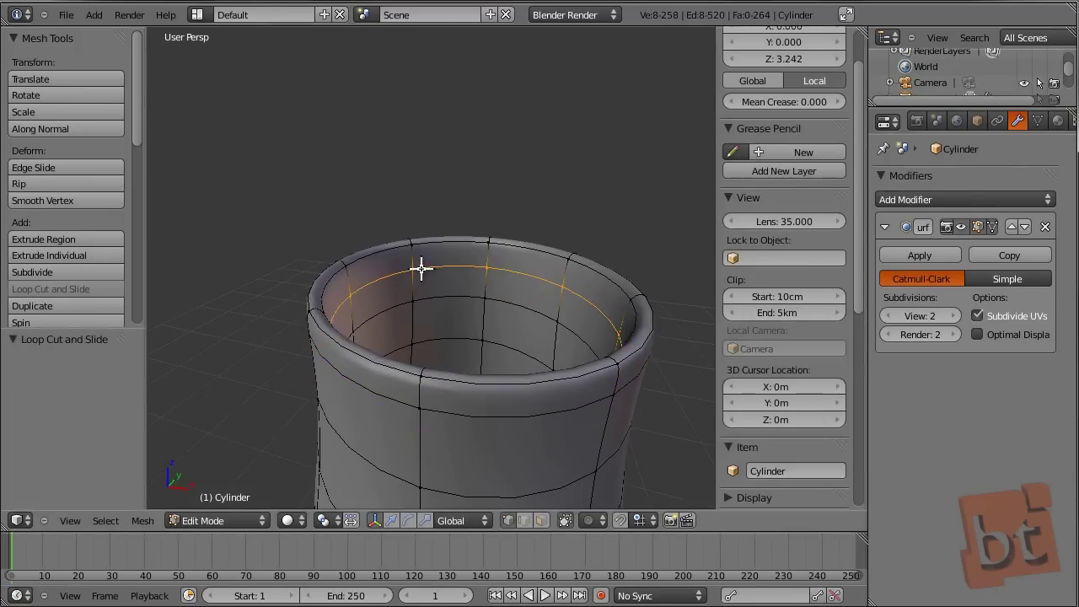
{"action": "left_click", "coordinate": [420, 246]}
Add an edge loop around the top face of the rim, slid toward its inner edge.
{"action": "middle_click_drag", "start_coordinate": [463, 386], "coordinate": [564, 374]}
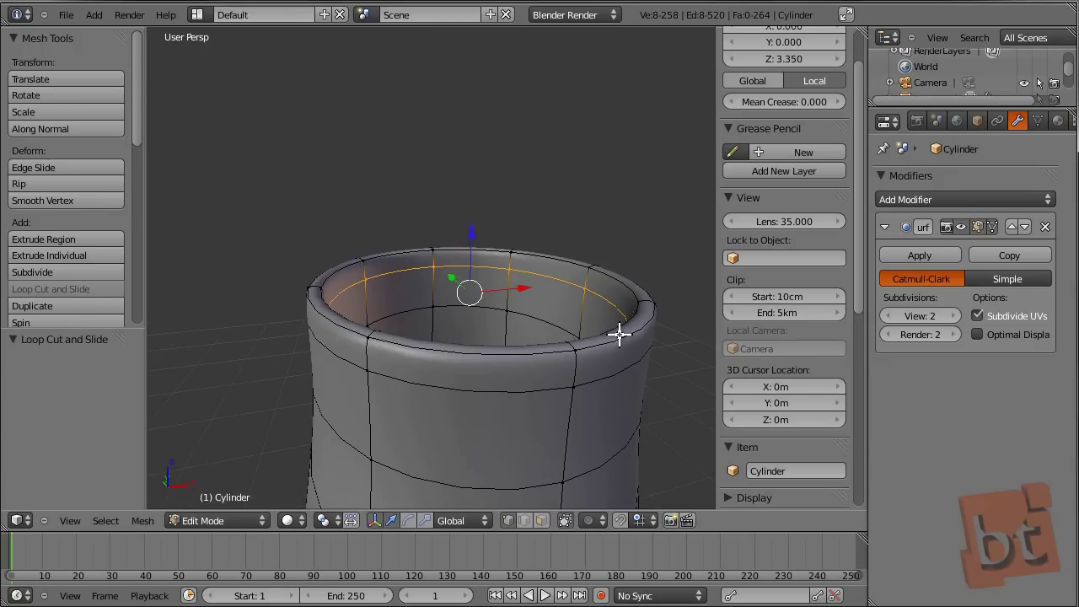
{"action": "key", "text": "a"}
{"action": "key", "text": "ctrl+r"}
{"action": "left_click", "coordinate": [645, 300]}
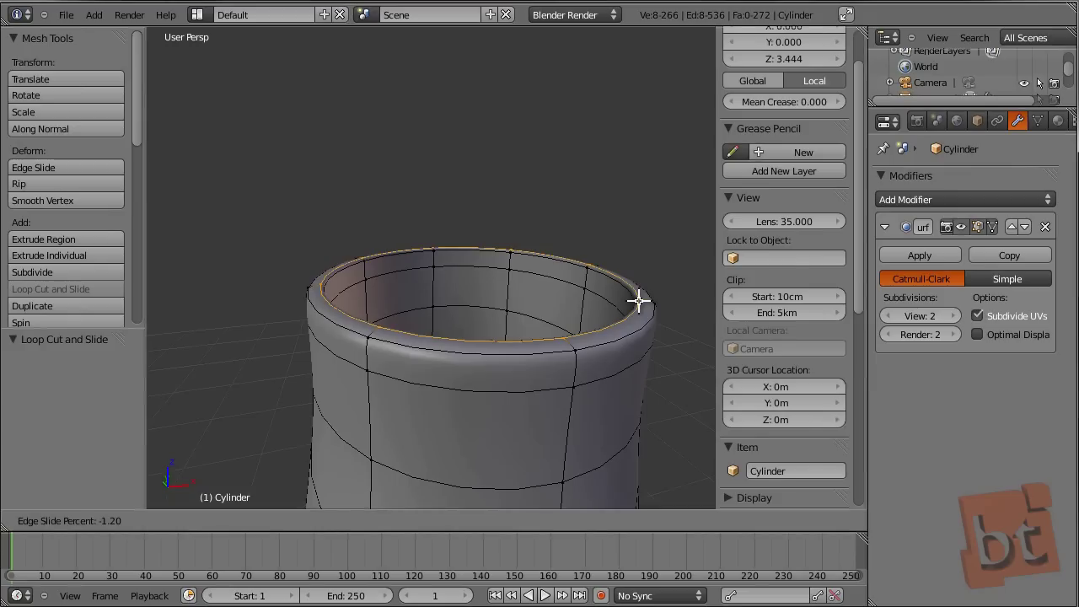
{"action": "left_click", "coordinate": [638, 300]}
Return to Object Mode and examine the whole glass from the side.
{"action": "key", "text": "Tab"}
{"action": "scroll", "coordinate": [650, 256], "scroll_direction": "down", "scroll_amount": 5}
{"action": "middle_click_drag", "start_coordinate": [650, 258], "coordinate": [646, 356]}
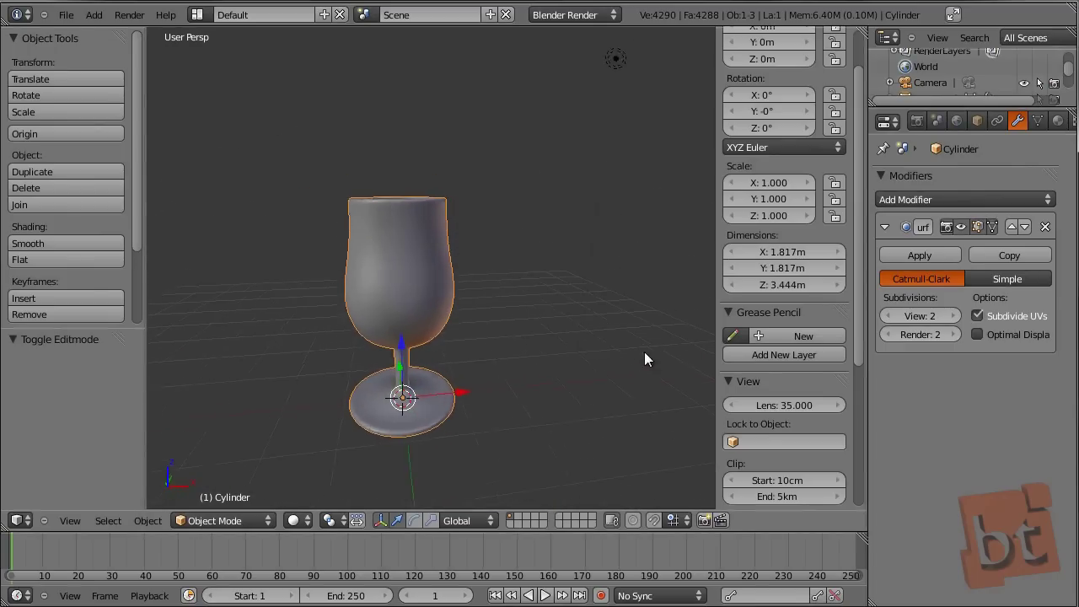
Enter Edit Mode, select a vertex on the front of the bowl and enable proportional editing.
{"action": "key", "text": "Tab"}
{"action": "scroll", "coordinate": [457, 306], "scroll_direction": "up", "scroll_amount": 4}
{"action": "right_click", "coordinate": [398, 244]}
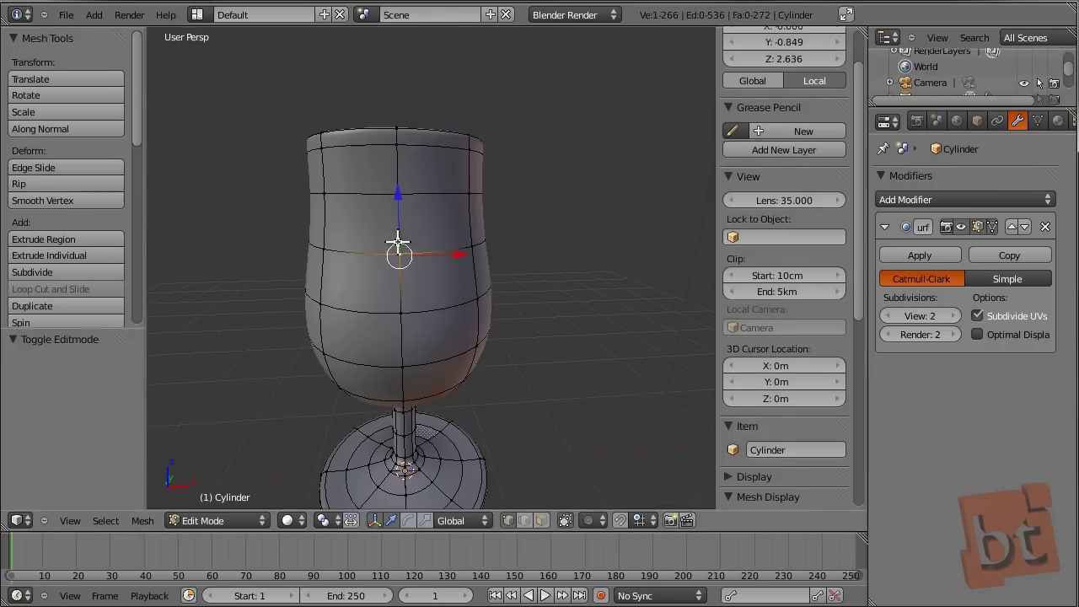
{"action": "left_click", "coordinate": [593, 521]}
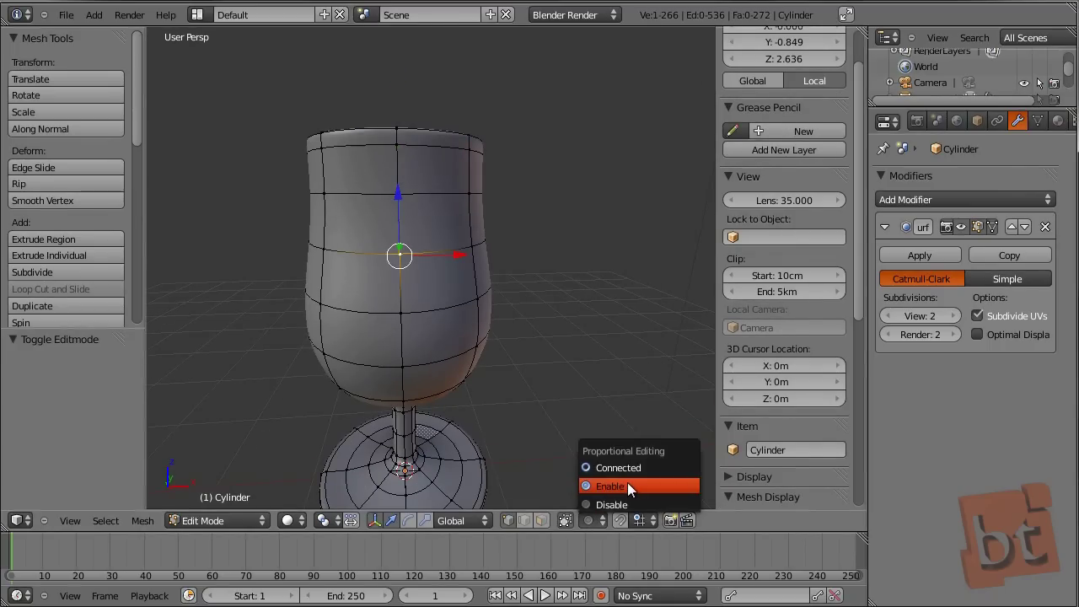
{"action": "left_click", "coordinate": [616, 486]}
{"action": "middle_click_drag", "start_coordinate": [346, 354], "coordinate": [376, 356]}
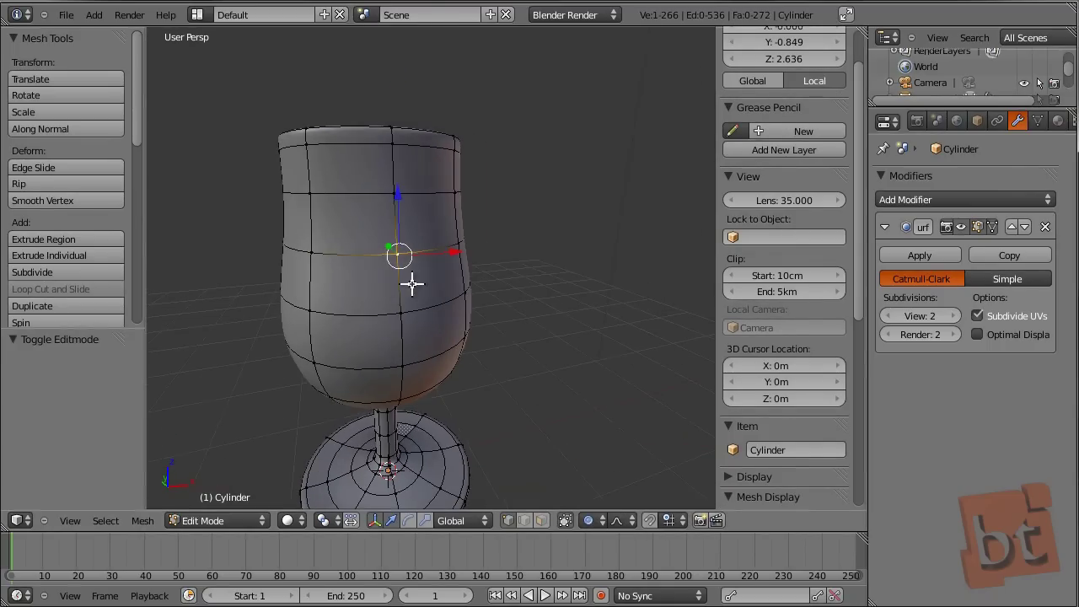
{"action": "middle_click_drag", "start_coordinate": [434, 310], "coordinate": [454, 297]}
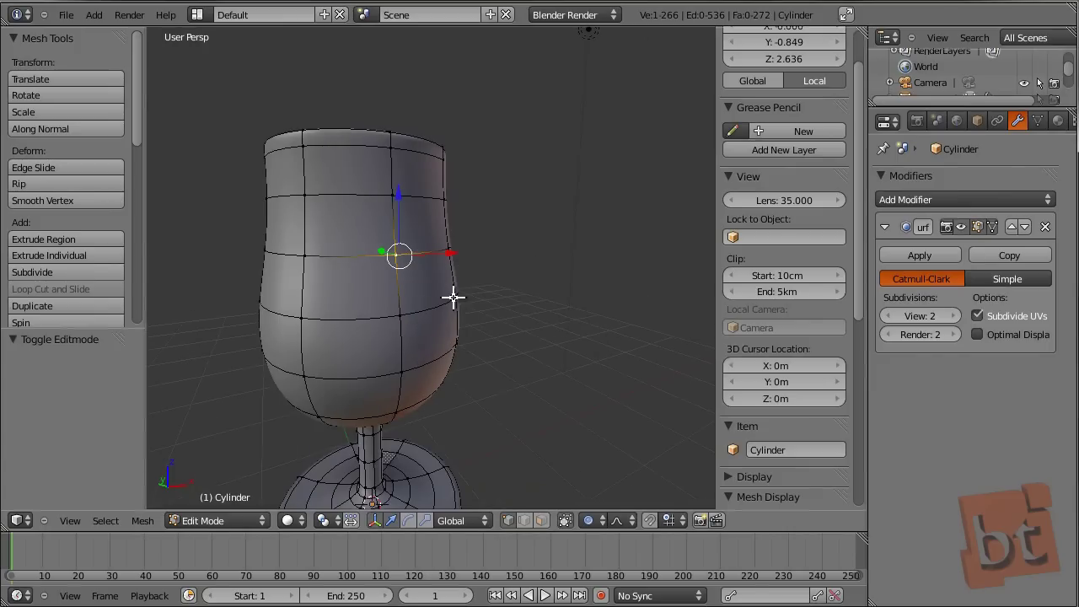
Deselect everything and, in front-view wireframe, box-select the third horizontal ring of vertices below the rim, through both bowl walls.
{"action": "key", "text": "KP_1"}
{"action": "key", "text": "a"}
{"action": "key", "text": "z"}
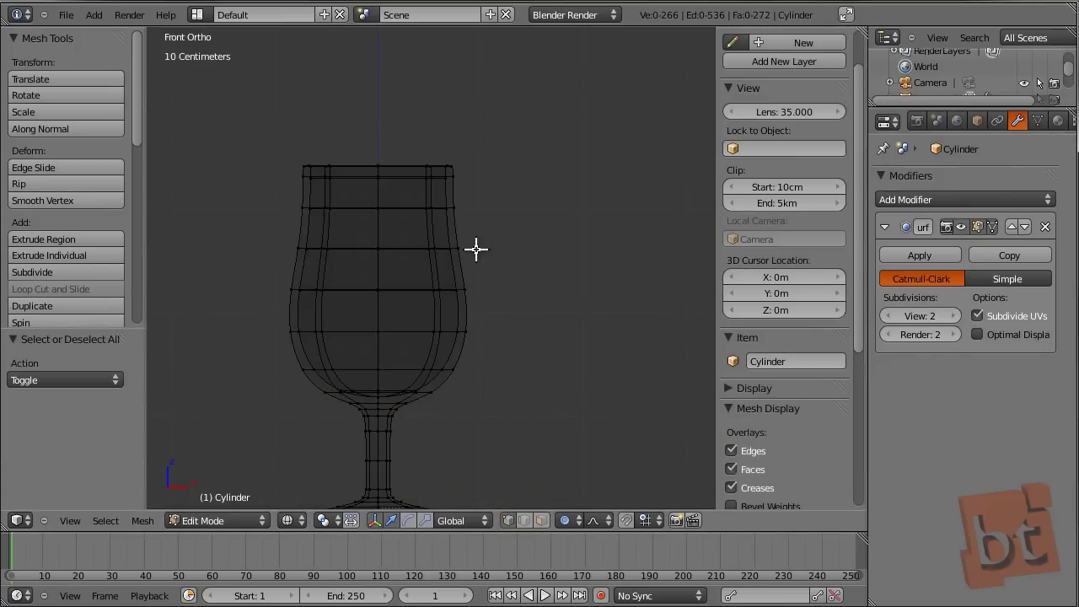
{"action": "key", "text": "b"}
{"action": "left_click_drag", "start_coordinate": [525, 217], "coordinate": [256, 264]}
{"action": "key", "text": "b"}
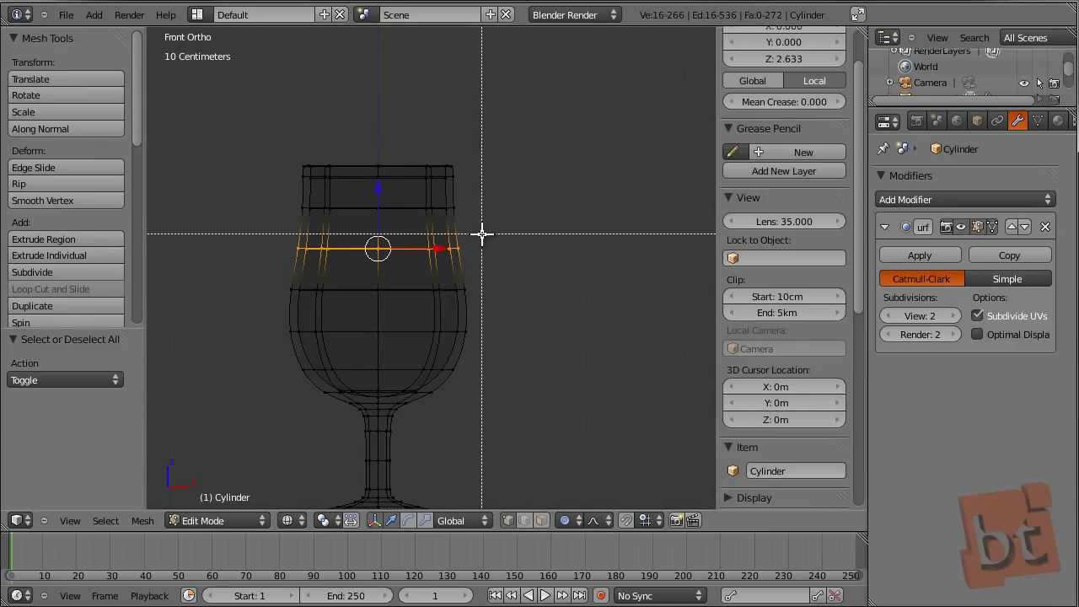
{"action": "left_click_drag", "start_coordinate": [253, 230], "coordinate": [573, 255]}
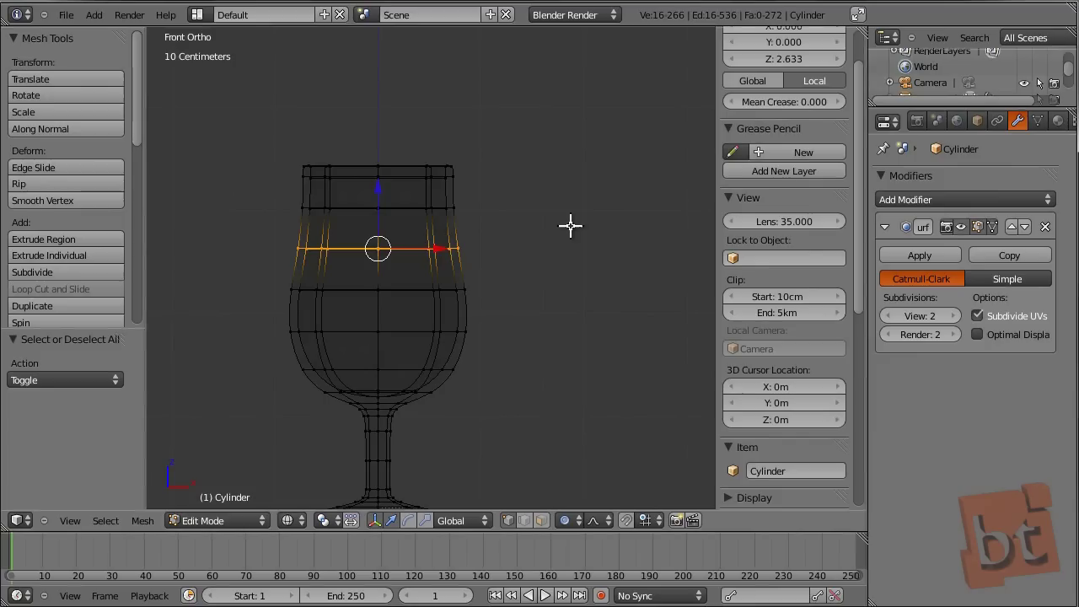
Scale the selected ring outward with a large proportional influence radius to give the bowl a wider, rounder shape.
{"action": "key", "text": "s"}
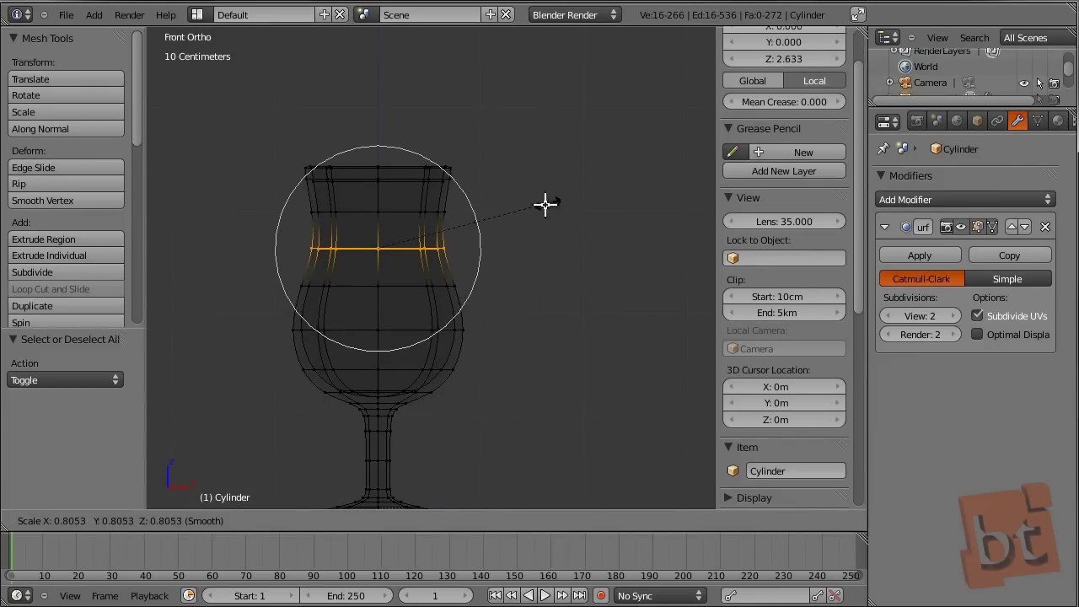
{"action": "scroll", "coordinate": [548, 225], "scroll_direction": "down", "scroll_amount": 5}
{"action": "scroll", "coordinate": [548, 224], "scroll_direction": "up", "scroll_amount": 4}
{"action": "scroll", "coordinate": [547, 223], "scroll_direction": "up", "scroll_amount": 6}
{"action": "scroll", "coordinate": [547, 224], "scroll_direction": "down", "scroll_amount": 12}
{"action": "scroll", "coordinate": [547, 224], "scroll_direction": "up", "scroll_amount": 4}
{"action": "scroll", "coordinate": [548, 224], "scroll_direction": "up", "scroll_amount": 5}
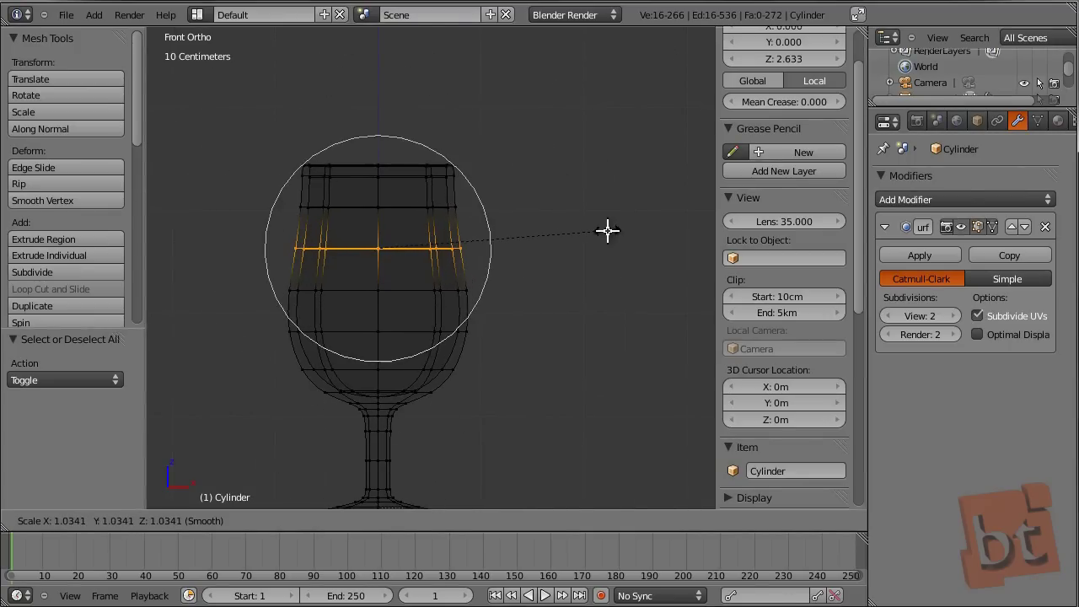
{"action": "scroll", "coordinate": [663, 216], "scroll_direction": "up", "scroll_amount": 4}
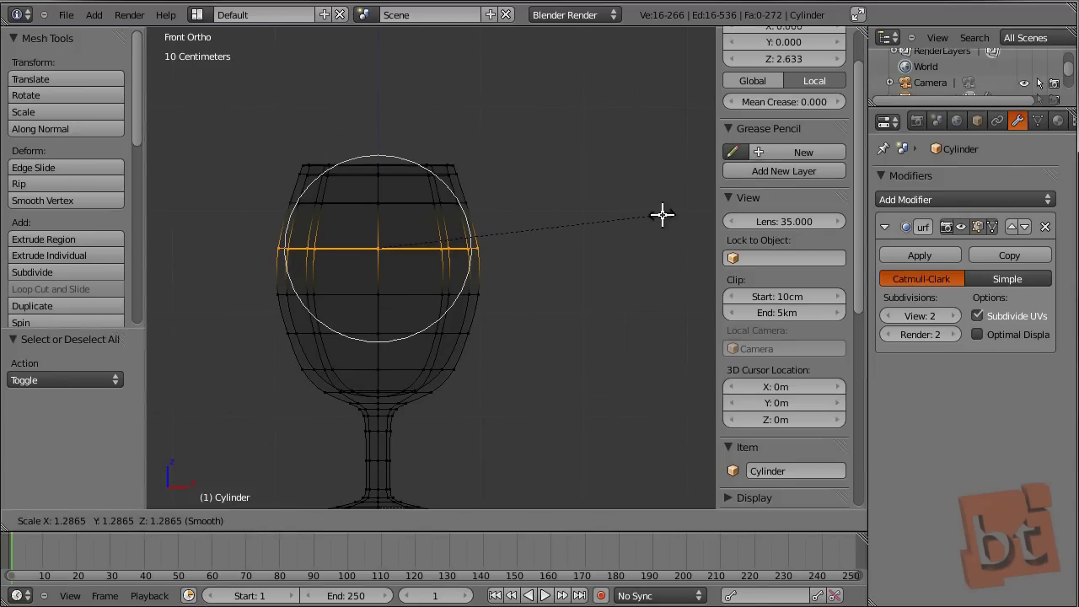
{"action": "scroll", "coordinate": [692, 224], "scroll_direction": "down", "scroll_amount": 5}
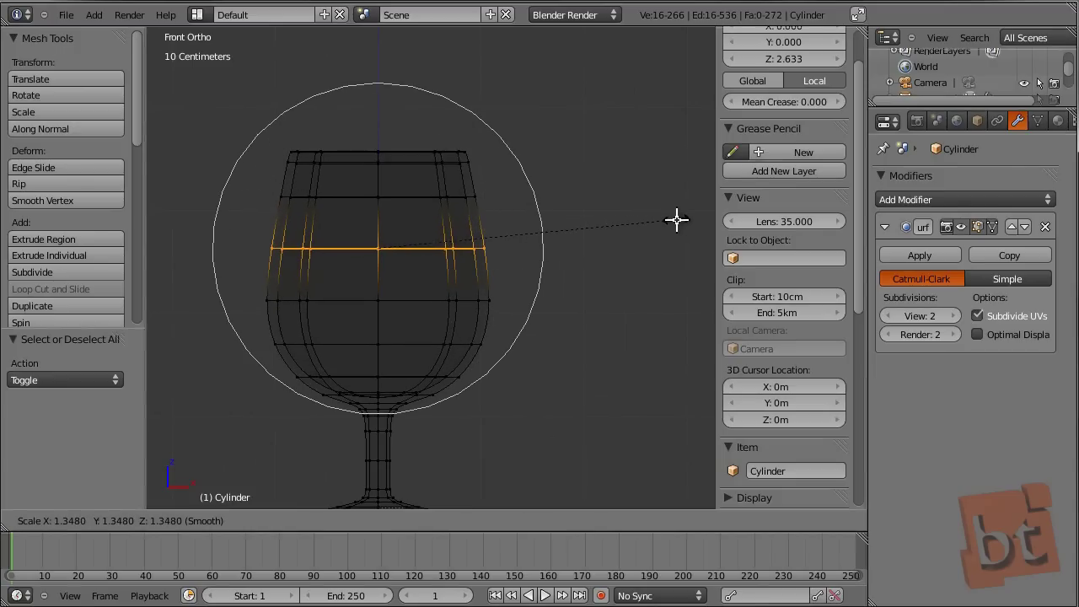
{"action": "scroll", "coordinate": [152, 233], "scroll_direction": "down", "scroll_amount": 1}
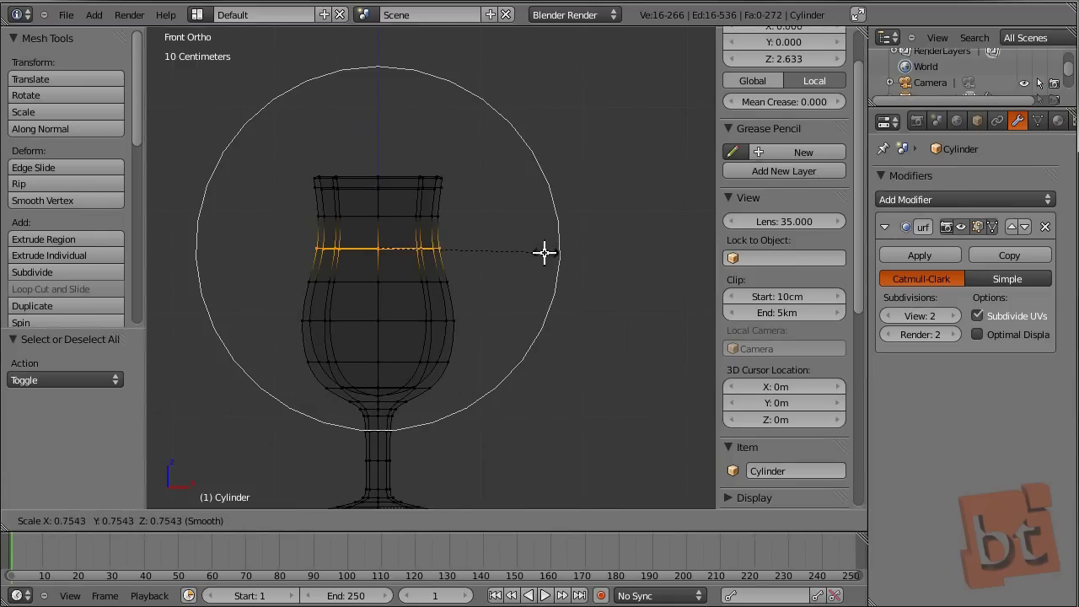
{"action": "left_click", "coordinate": [172, 240]}
Return to Object Mode with solid shading and examine the widened glass from the side.
{"action": "scroll", "coordinate": [380, 308], "scroll_direction": "down", "scroll_amount": 2}
{"action": "mouse_move", "coordinate": [468, 299]}
{"action": "middle_mouse_down"}
{"action": "mouse_move", "coordinate": [513, 303]}
{"action": "mouse_move", "coordinate": [542, 366]}
{"action": "mouse_move", "coordinate": [686, 326]}
{"action": "mouse_move", "coordinate": [623, 346]}
{"action": "middle_mouse_up"}
{"action": "key", "text": "Tab"}
{"action": "key", "text": "z"}
{"action": "scroll", "coordinate": [476, 324], "scroll_direction": "down", "scroll_amount": 3}
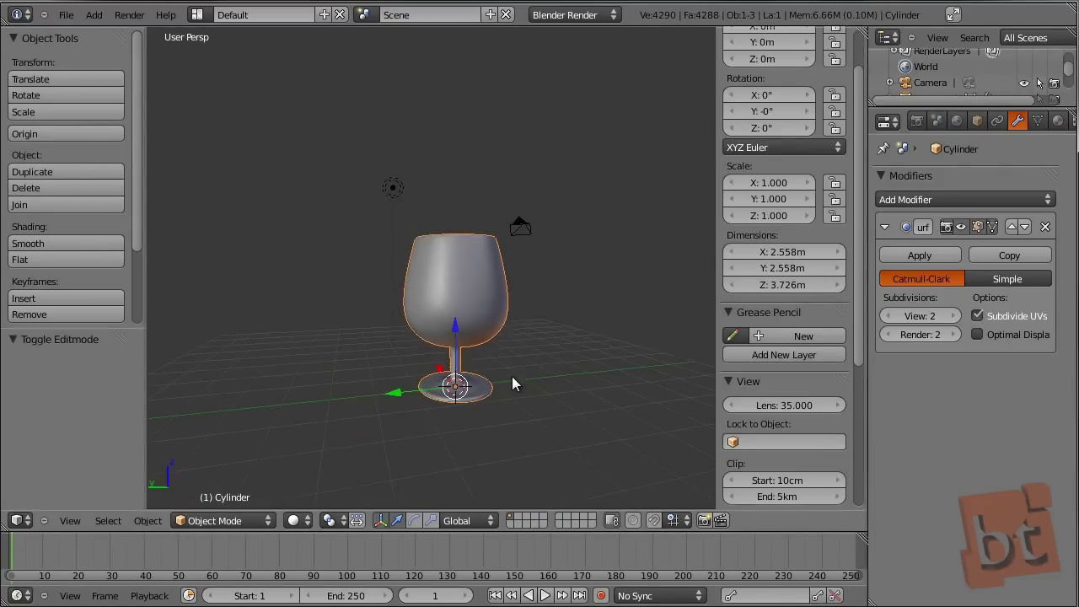
Re-enter Edit Mode and show the stem and base up close in front-view wireframe.
{"action": "key", "text": "Tab"}
{"action": "middle_click_drag", "start_coordinate": [526, 408], "coordinate": [487, 376]}
{"action": "key", "text": "z"}
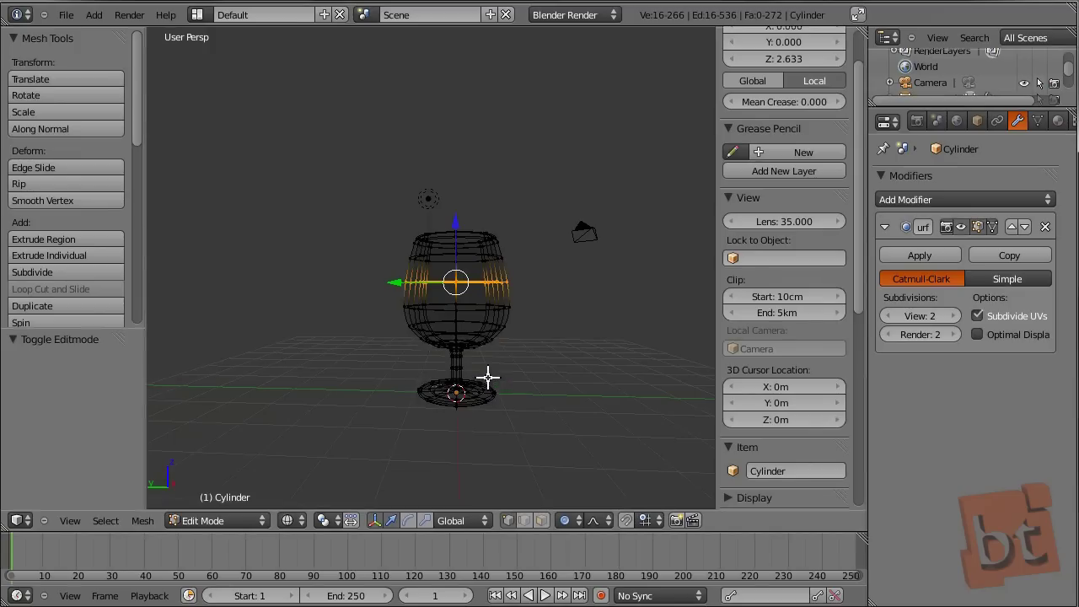
{"action": "key", "text": "KP_1"}
{"action": "scroll", "coordinate": [481, 389], "scroll_direction": "up", "scroll_amount": 6}
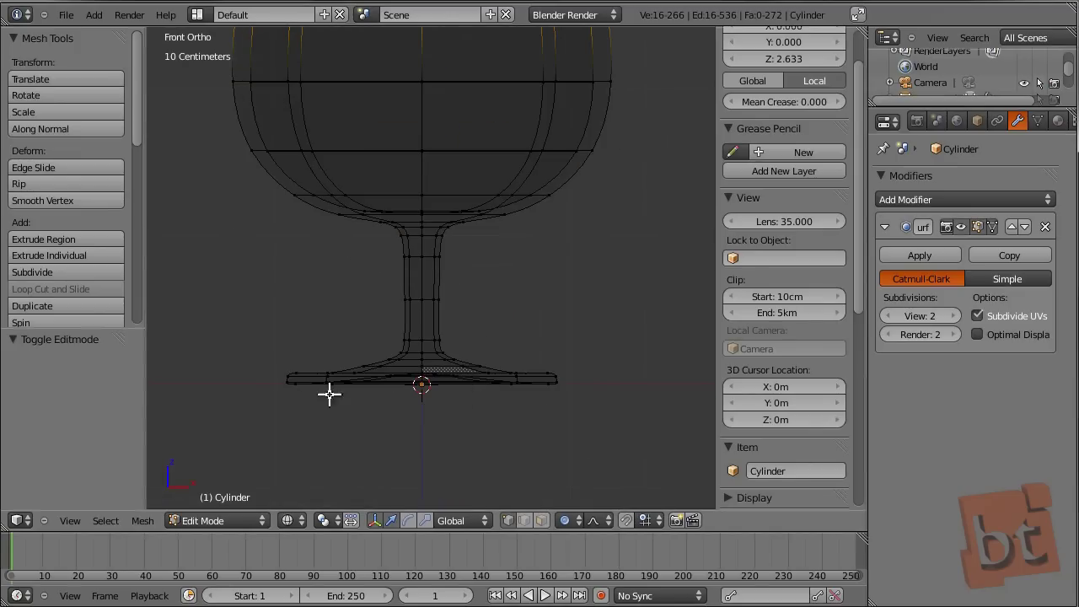
{"action": "key", "text": "b"}
{"action": "left_click_drag", "start_coordinate": [264, 368], "coordinate": [614, 417]}
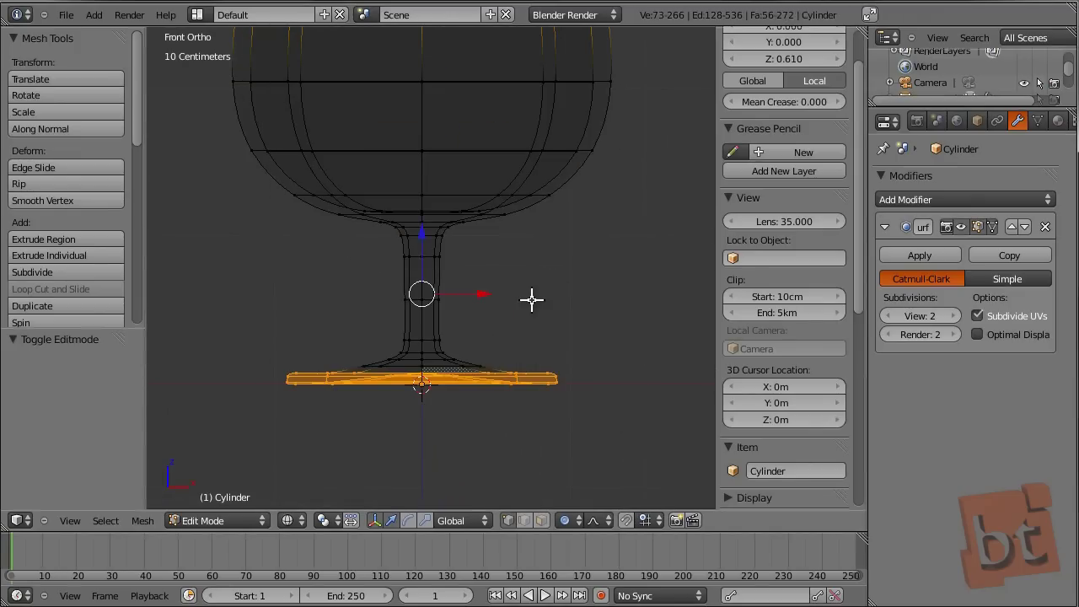
{"action": "key", "text": "s"}
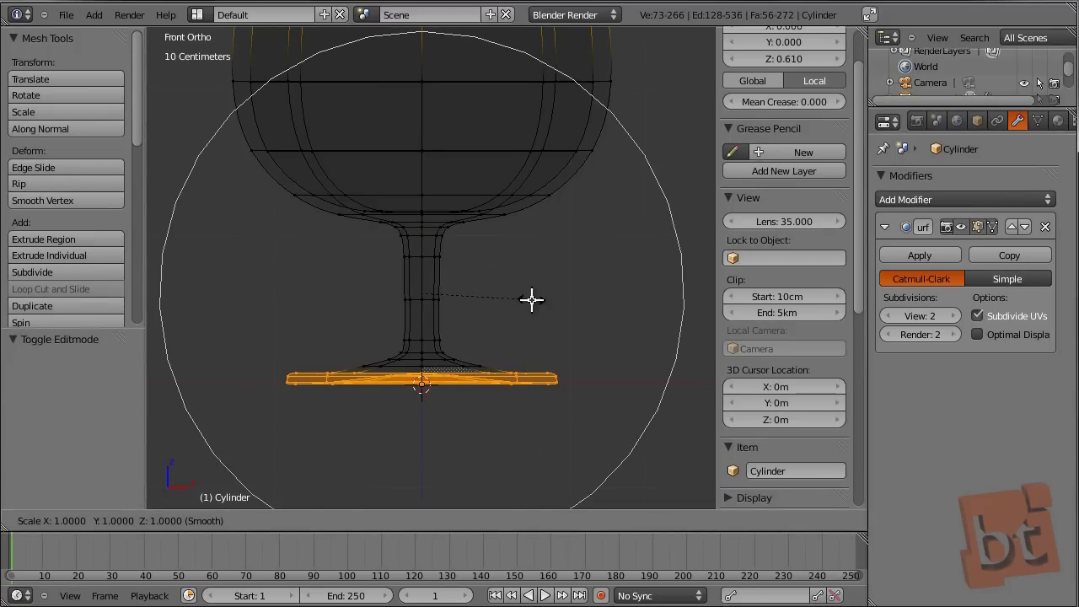
{"action": "key", "text": "shift+z"}
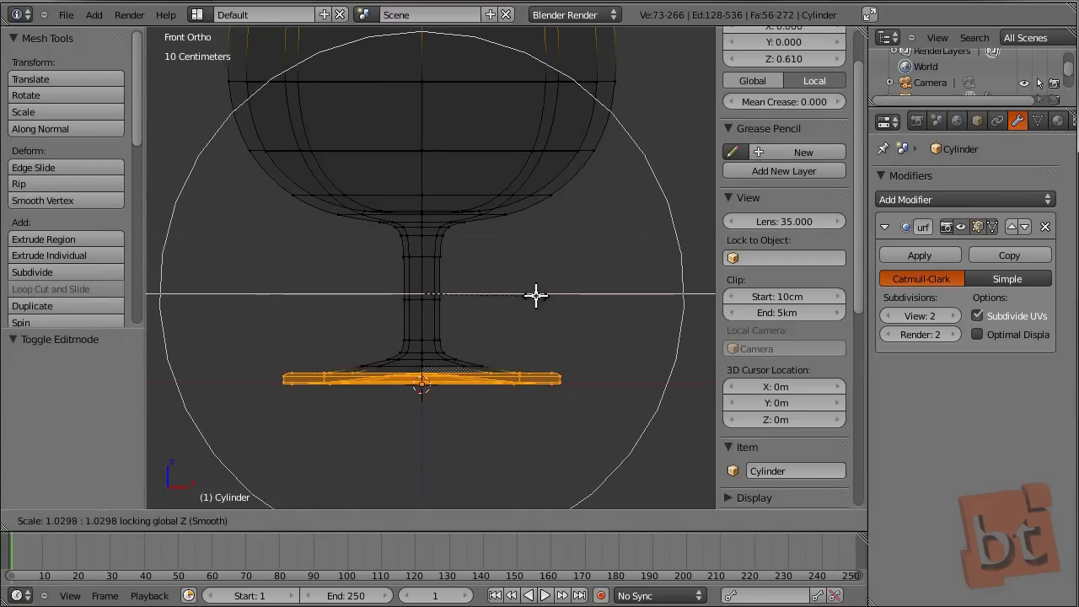
{"action": "right_click", "coordinate": [523, 295]}
Clear the selection, including the bowl ring, and box-select only the vertices of the flat base disc.
{"action": "middle_click_drag", "start_coordinate": [513, 115], "coordinate": [461, 189], "text": "shift"}
{"action": "scroll", "coordinate": [462, 190], "scroll_direction": "down", "scroll_amount": 1}
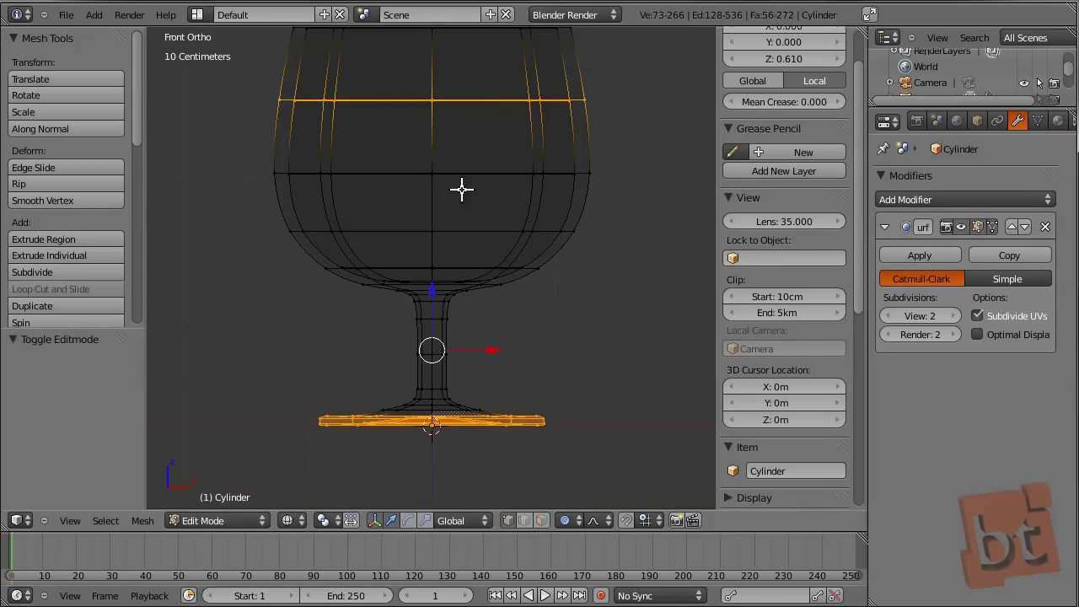
{"action": "key", "text": "a"}
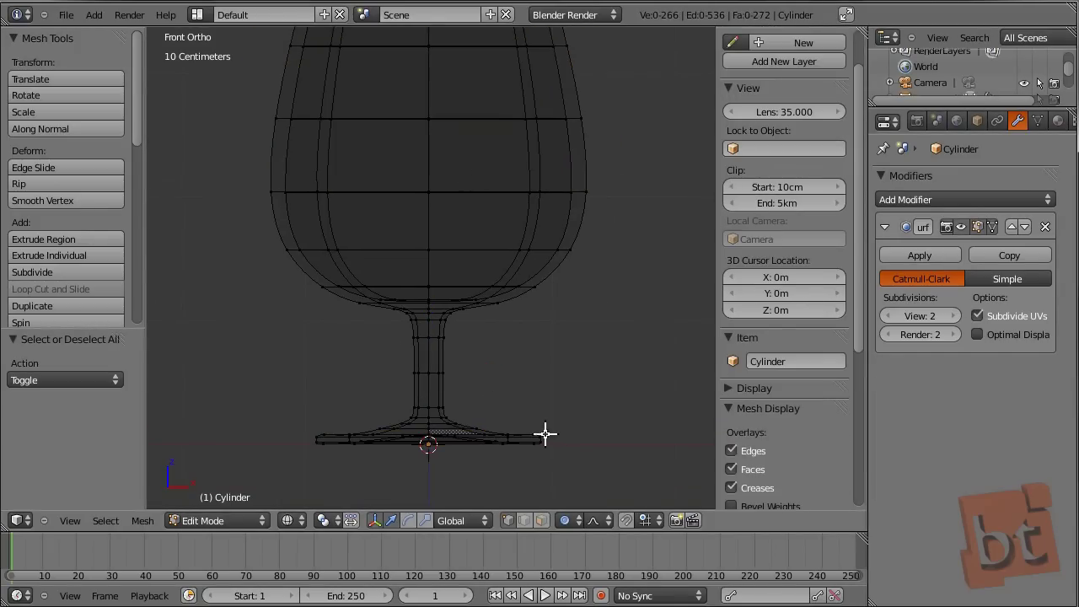
{"action": "key", "text": "b"}
{"action": "left_click_drag", "start_coordinate": [571, 431], "coordinate": [272, 463]}
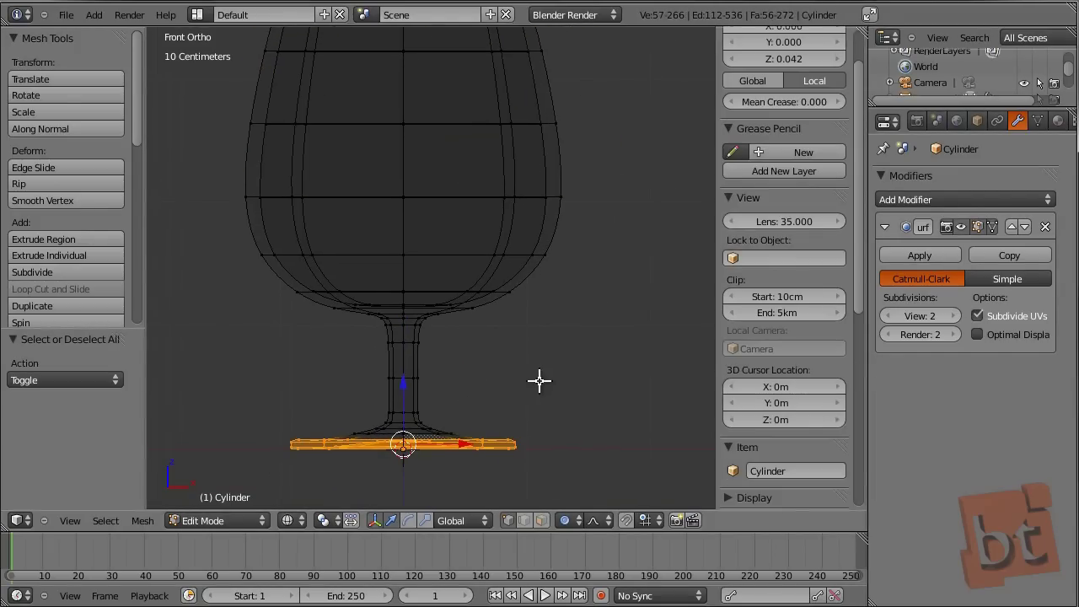
Scale the base disc slightly wider with proportional editing, locking the Z axis, then deselect everything.
{"action": "middle_click_drag", "start_coordinate": [559, 358], "coordinate": [540, 378]}
{"action": "scroll", "coordinate": [579, 374], "scroll_direction": "down", "scroll_amount": 3}
{"action": "scroll", "coordinate": [574, 419], "scroll_direction": "down", "scroll_amount": 1}
{"action": "key", "text": "z"}
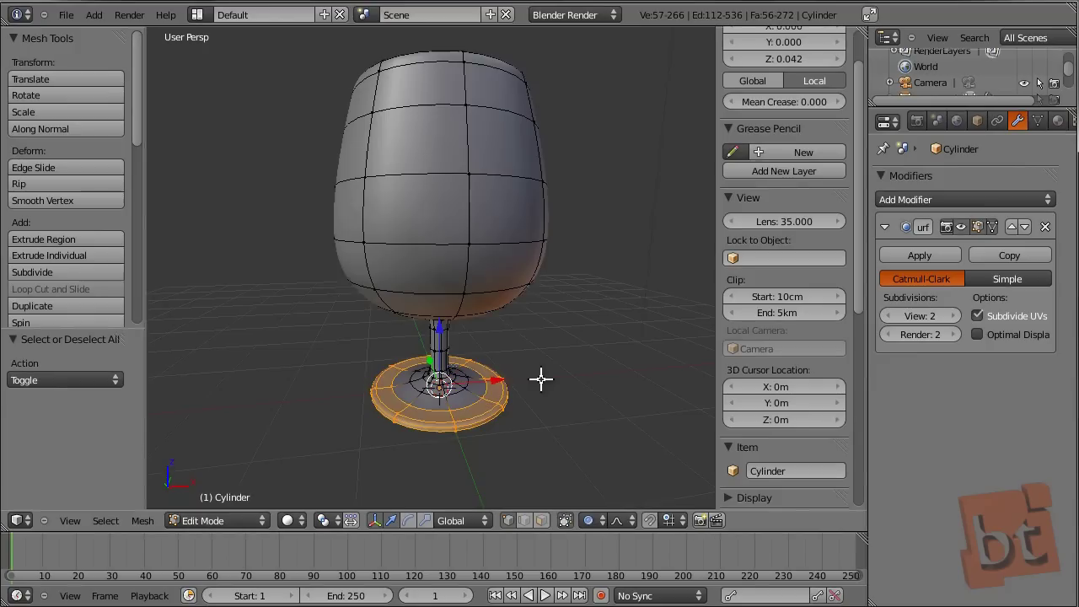
{"action": "key", "text": "s"}
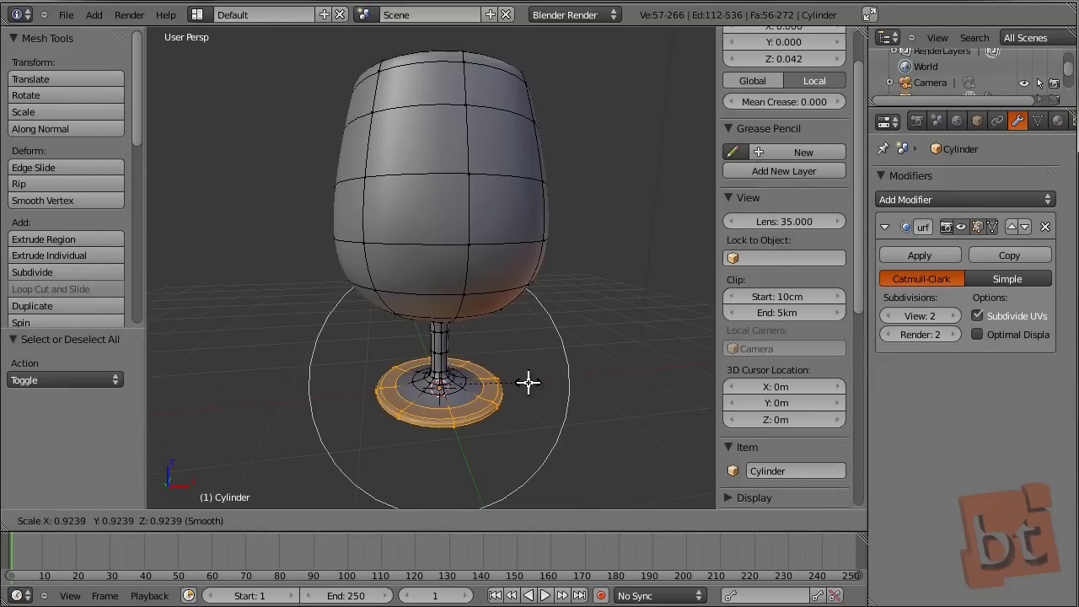
{"action": "key", "text": "shift+z"}
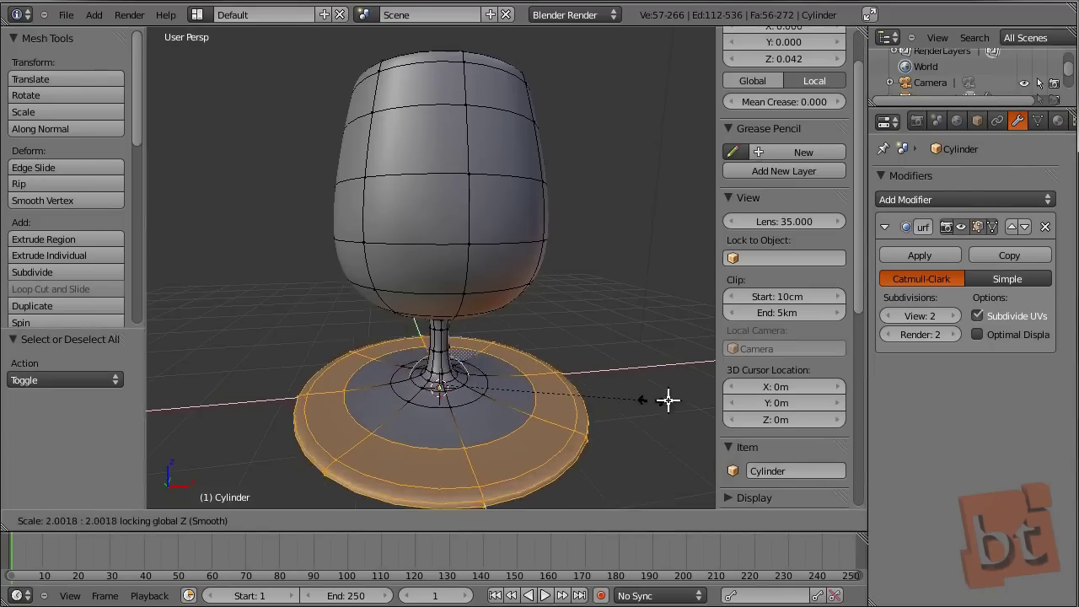
{"action": "left_click", "coordinate": [554, 405]}
{"action": "key", "text": "a"}
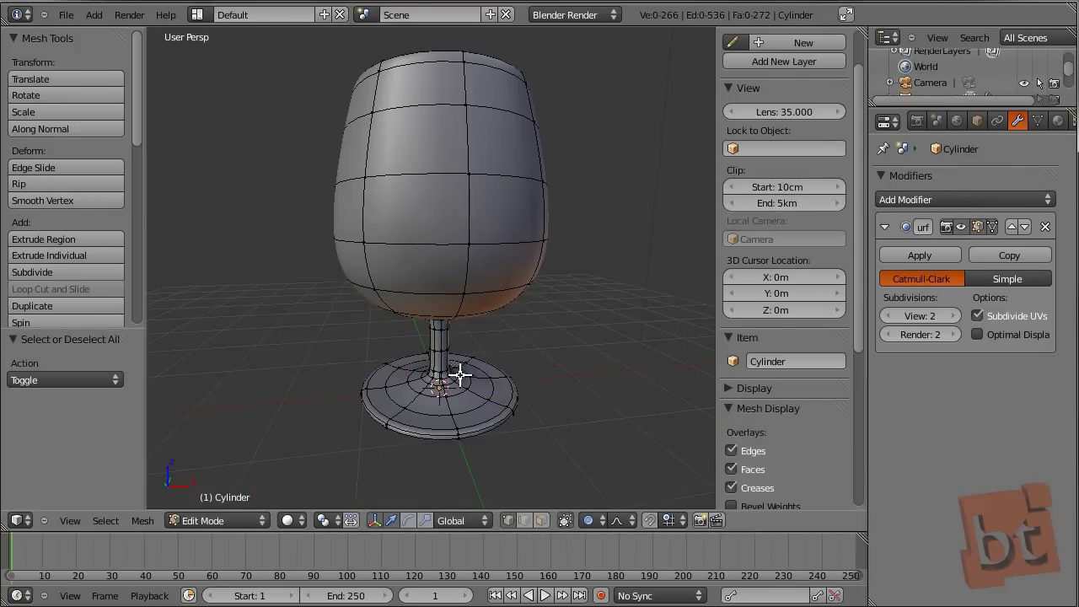
Return to Object Mode, deselect the glass and examine the finished shape from above.
{"action": "key", "text": "Tab"}
{"action": "scroll", "coordinate": [529, 371], "scroll_direction": "down", "scroll_amount": 4}
{"action": "key", "text": "a"}
{"action": "middle_click_drag", "start_coordinate": [537, 353], "coordinate": [413, 388]}
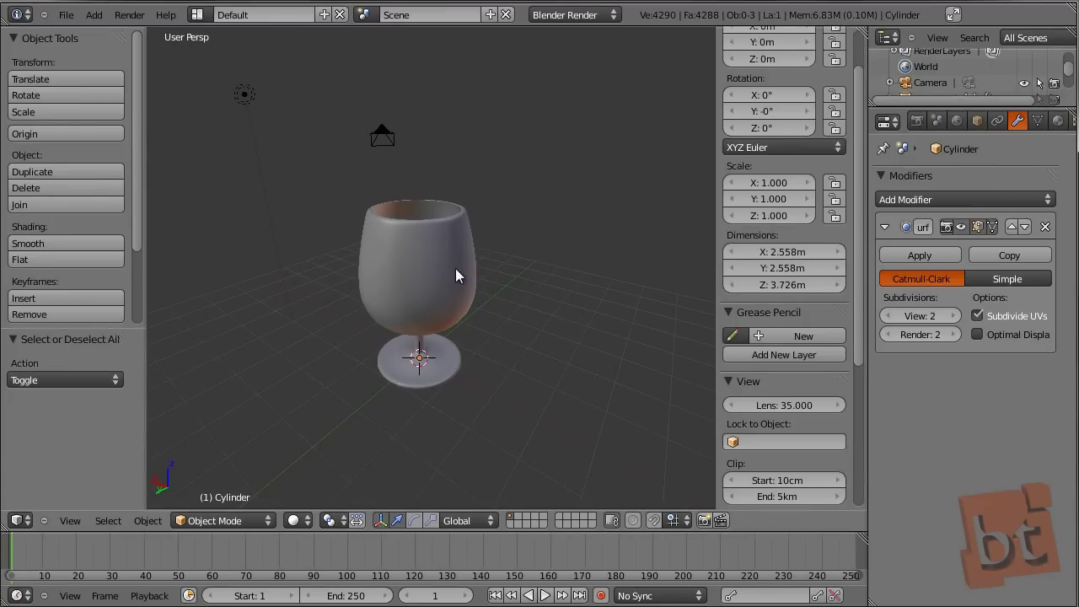
{"action": "middle_click_drag", "start_coordinate": [455, 275], "coordinate": [547, 164]}
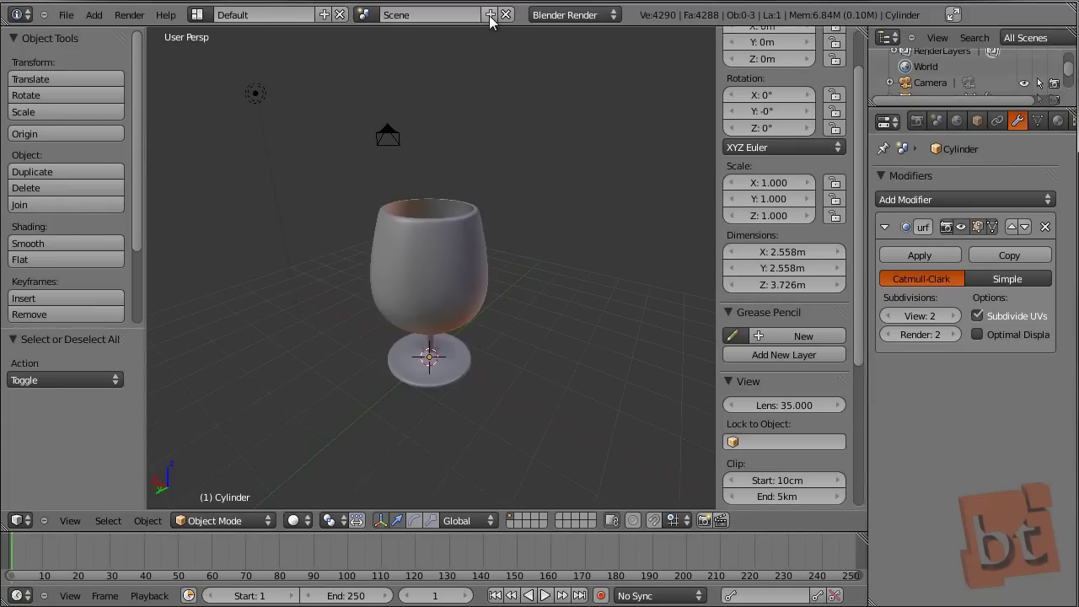
Rename the current scene Cup Scene and add a new empty scene.
{"action": "left_click", "coordinate": [440, 12]}
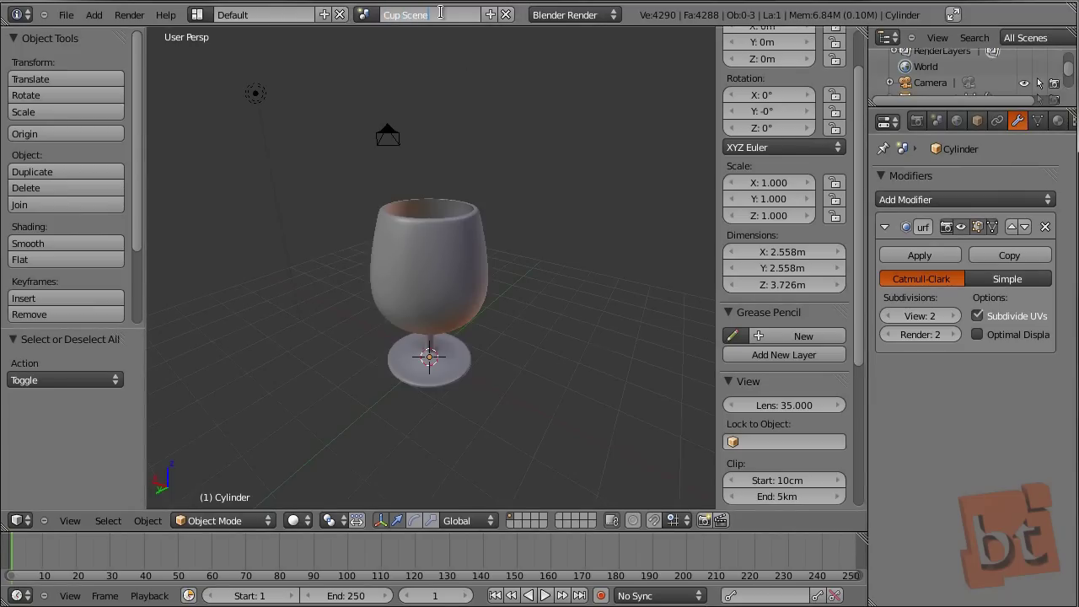
{"action": "left_click", "coordinate": [490, 15]}
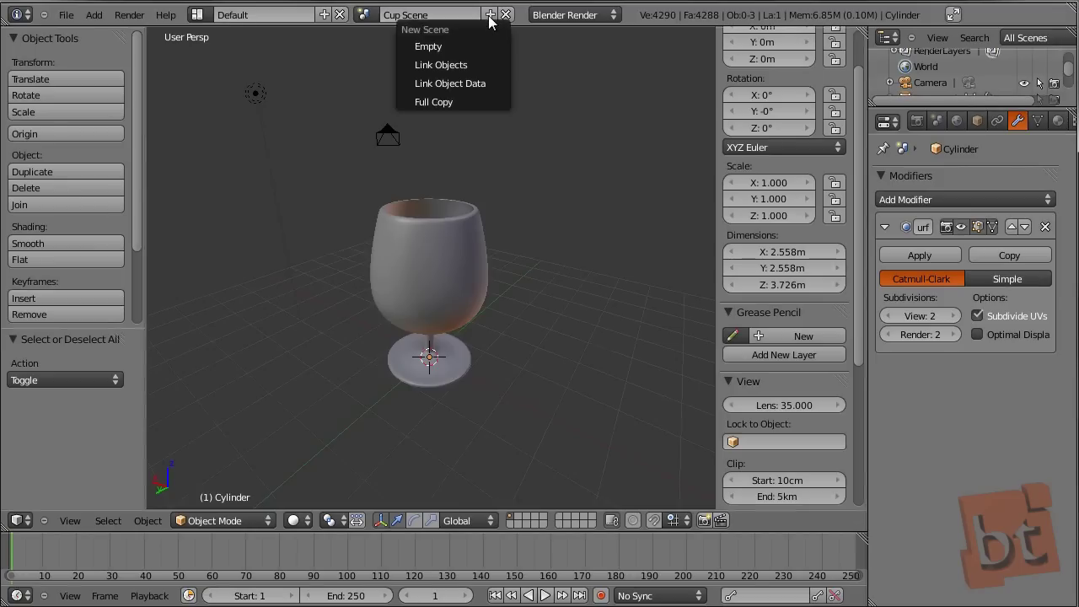
{"action": "left_click", "coordinate": [452, 45]}
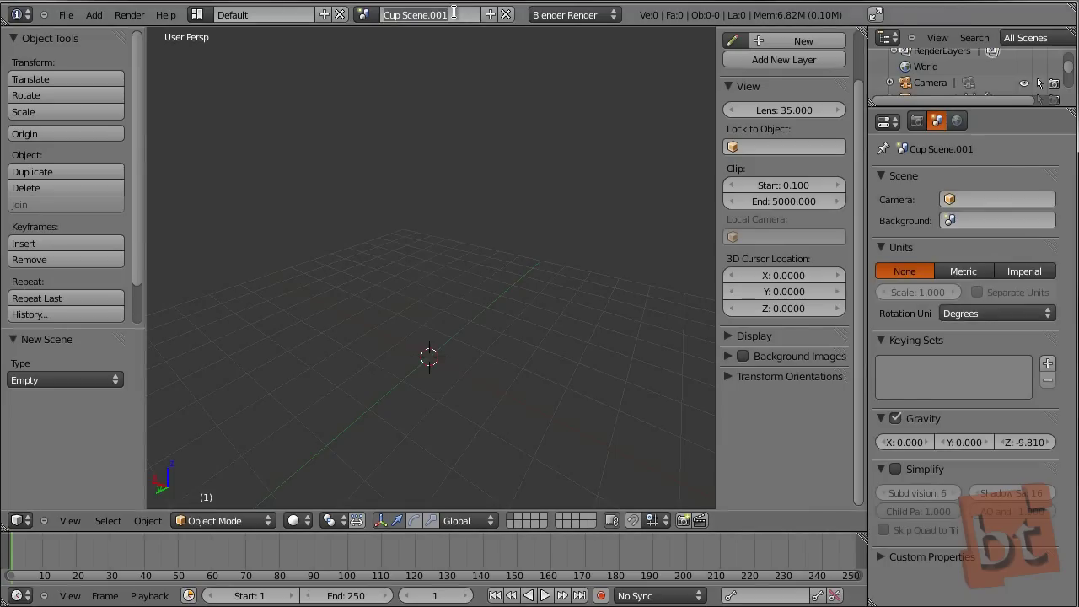
Rename the new scene Chair Scene.
{"action": "left_click", "coordinate": [453, 12]}
{"action": "type", "text": "Chair"}
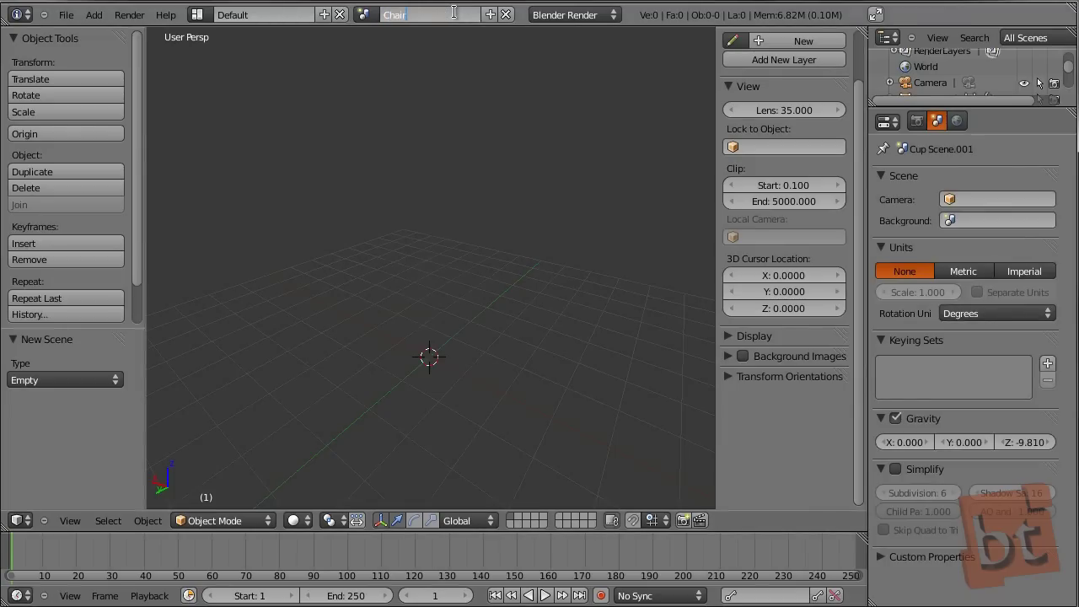
{"action": "type", "text": " Scene"}
{"action": "key", "text": "Return"}
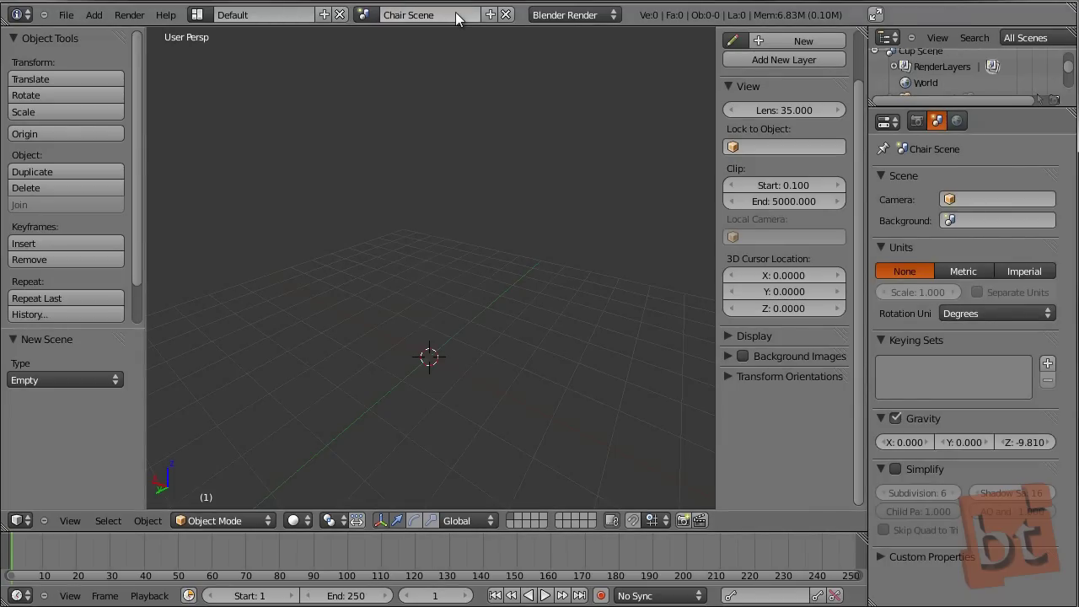
Add a mesh plane at the origin in the top view.
{"action": "key", "text": "KP_7"}
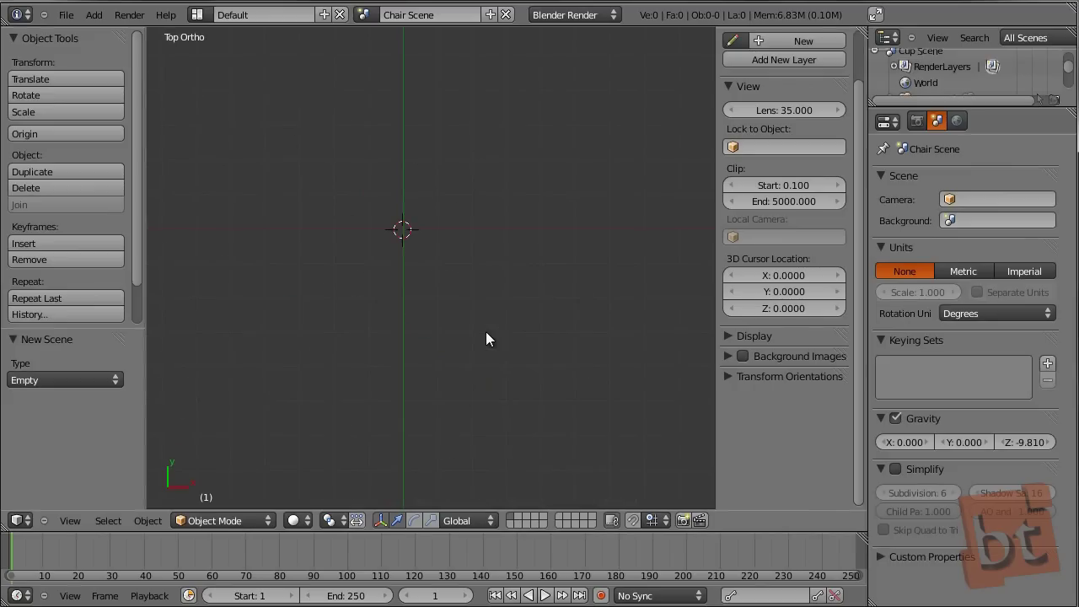
{"action": "key", "text": "shift+a"}
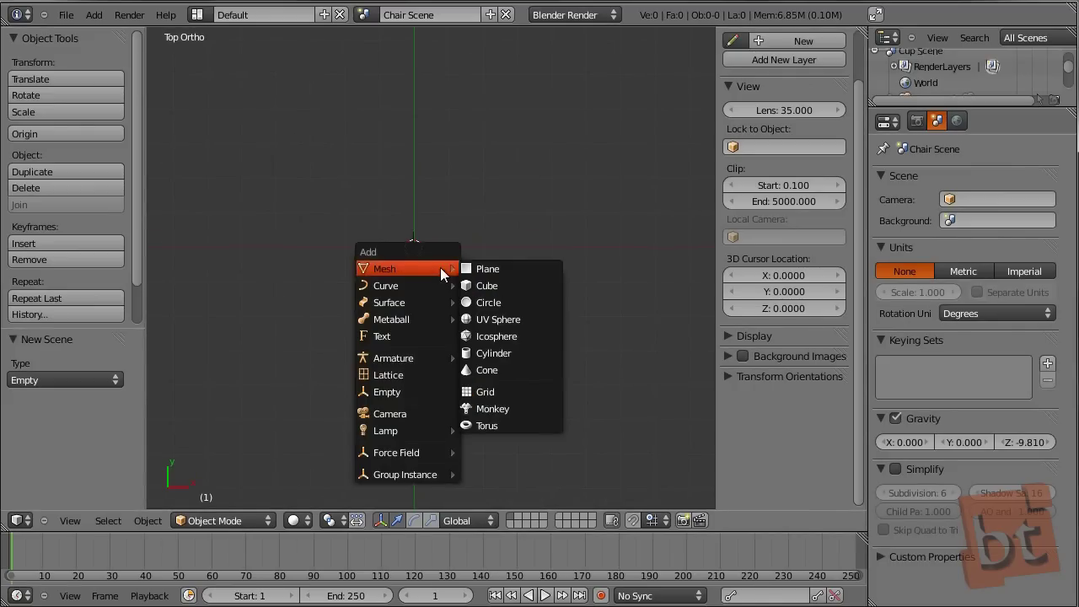
{"action": "left_click", "coordinate": [491, 270]}
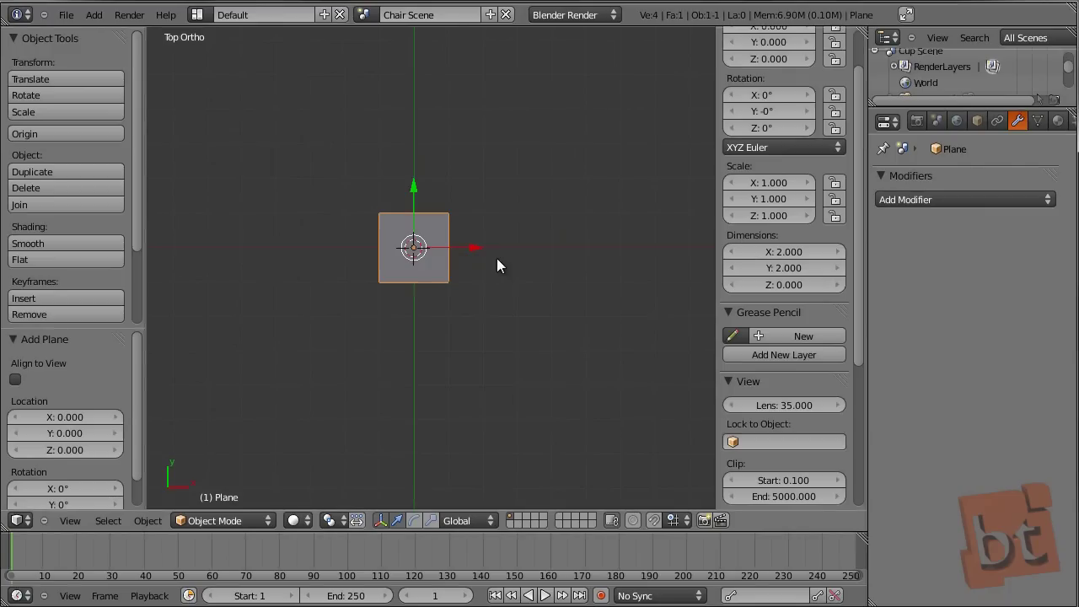
Extrude the plane's back edge about 2.016 units upward along Z in edge selection mode to form the backrest.
{"action": "key", "text": "Tab"}
{"action": "middle_click_drag", "start_coordinate": [533, 302], "coordinate": [470, 247]}
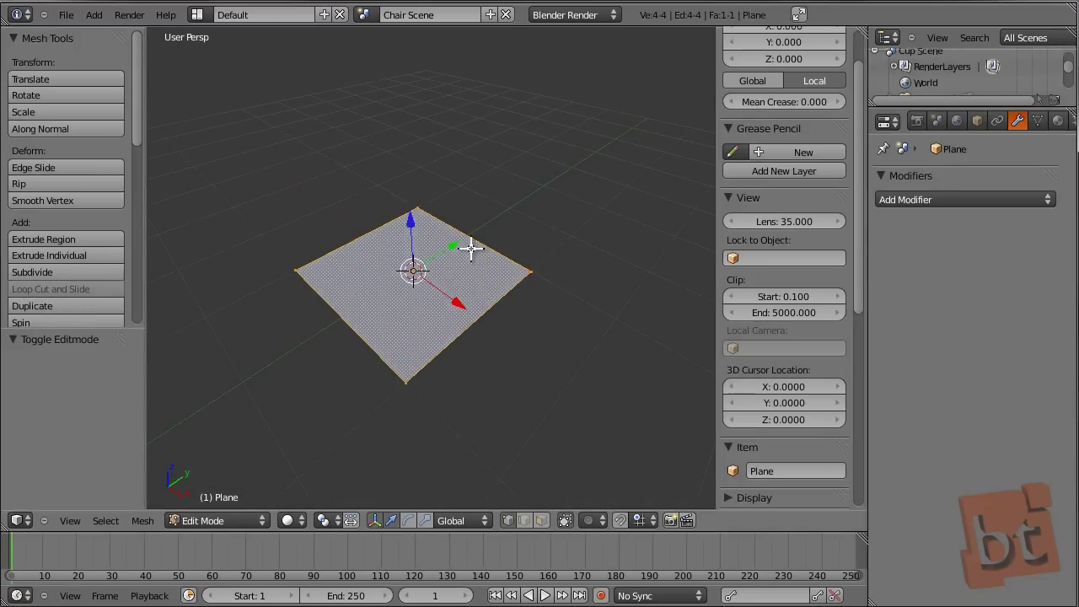
{"action": "key", "text": "ctrl+Tab"}
{"action": "left_click", "coordinate": [465, 258]}
{"action": "right_click", "coordinate": [466, 237]}
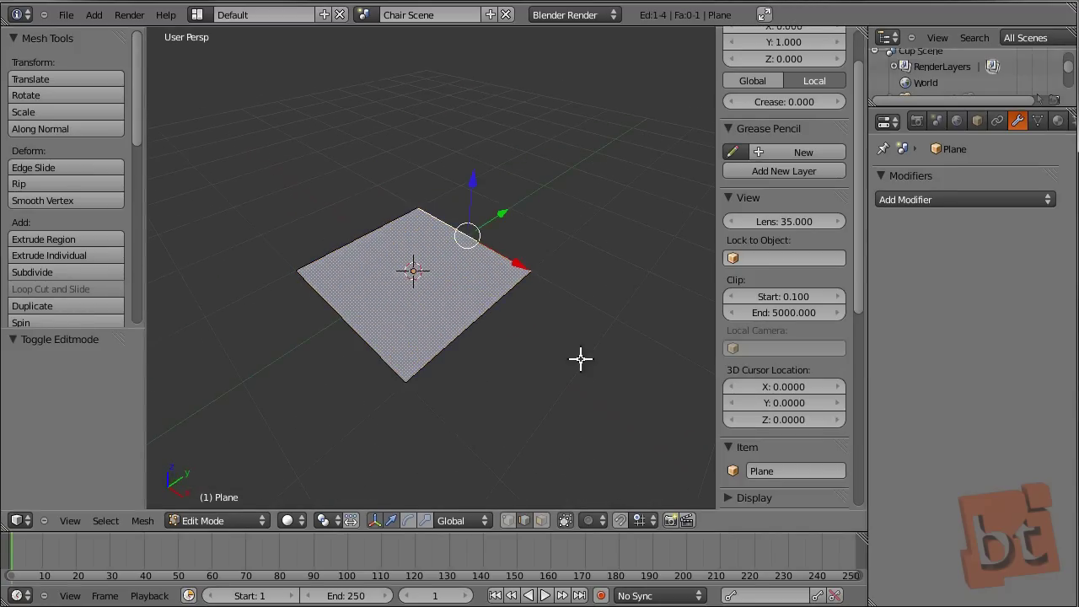
{"action": "middle_click_drag", "start_coordinate": [580, 359], "coordinate": [566, 304]}
{"action": "key", "text": "e"}
{"action": "key", "text": "z"}
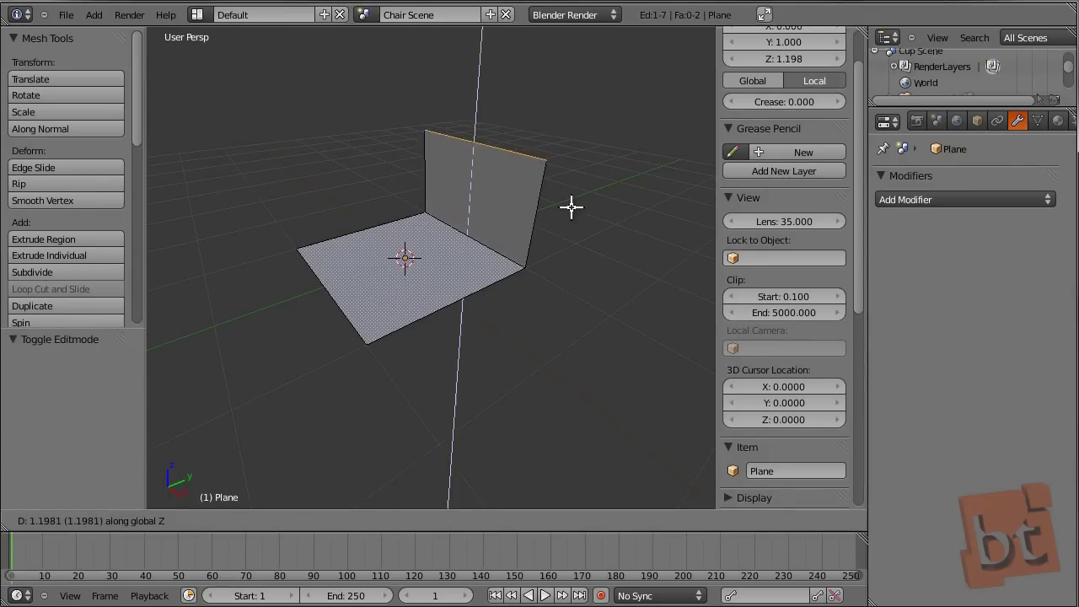
{"action": "left_click", "coordinate": [581, 128]}
Lean the backrest back by moving its top edge about 0.354 along Y.
{"action": "middle_click_drag", "start_coordinate": [587, 255], "coordinate": [497, 289]}
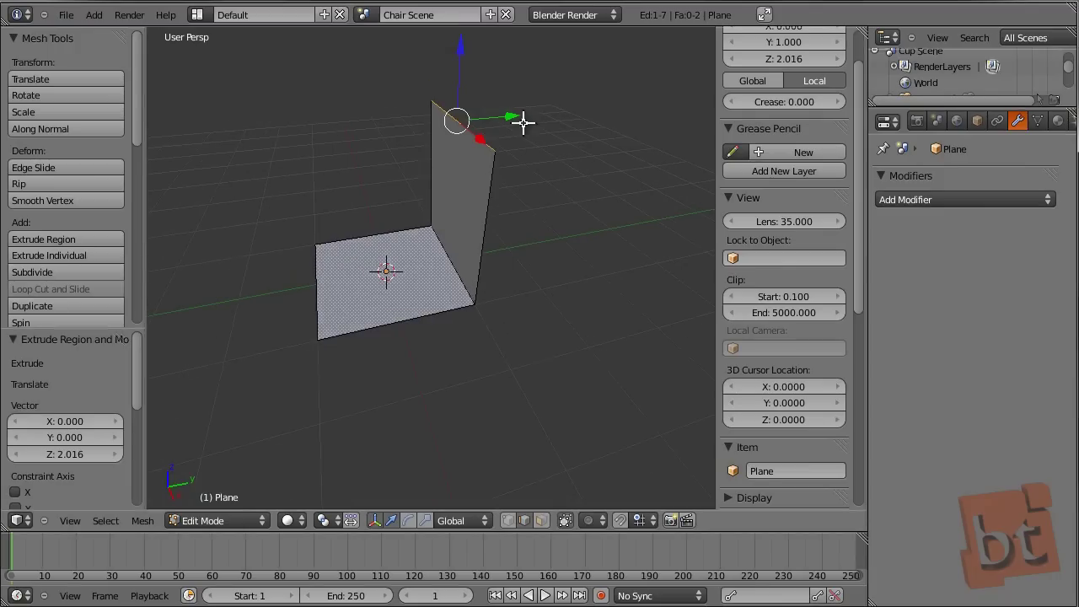
{"action": "left_click_drag", "start_coordinate": [513, 118], "coordinate": [540, 128]}
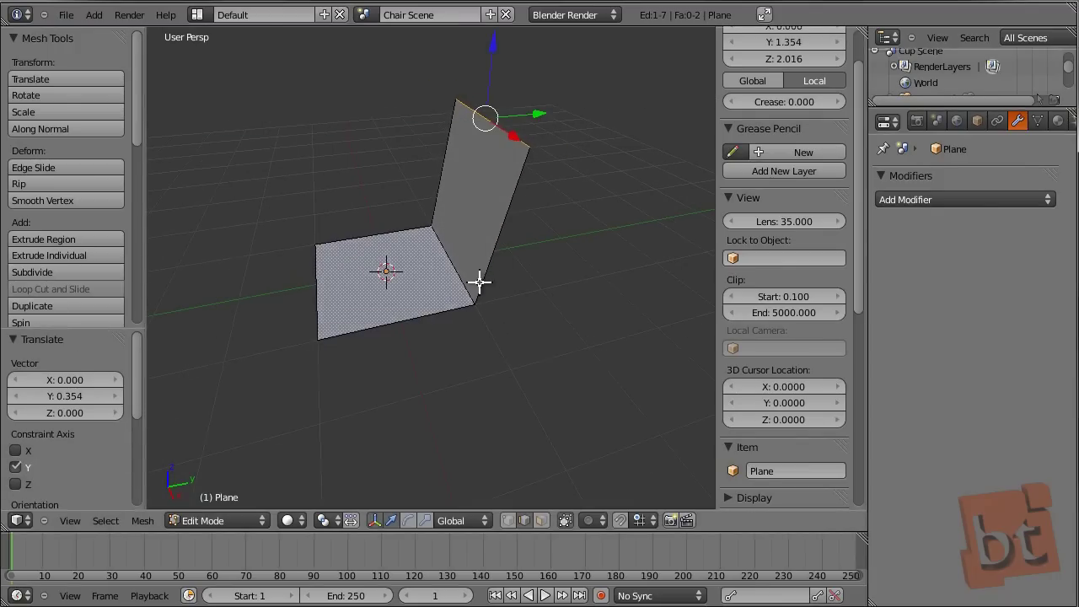
{"action": "middle_click_drag", "start_coordinate": [473, 313], "coordinate": [511, 300]}
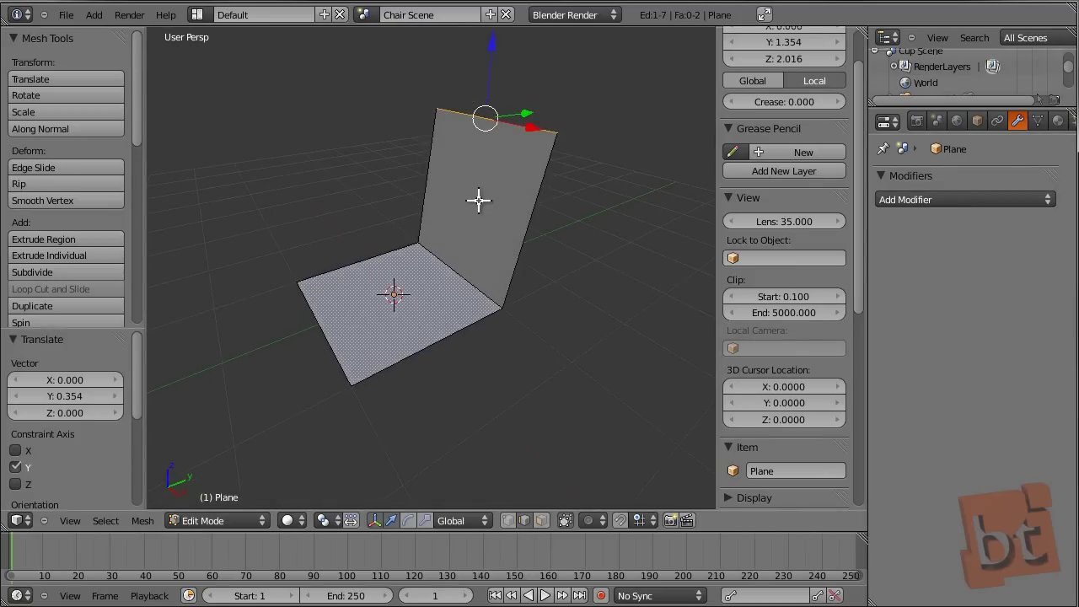
Add one centred crosswise loop cut to the backrest and another to the seat.
{"action": "key", "text": "ctrl+r"}
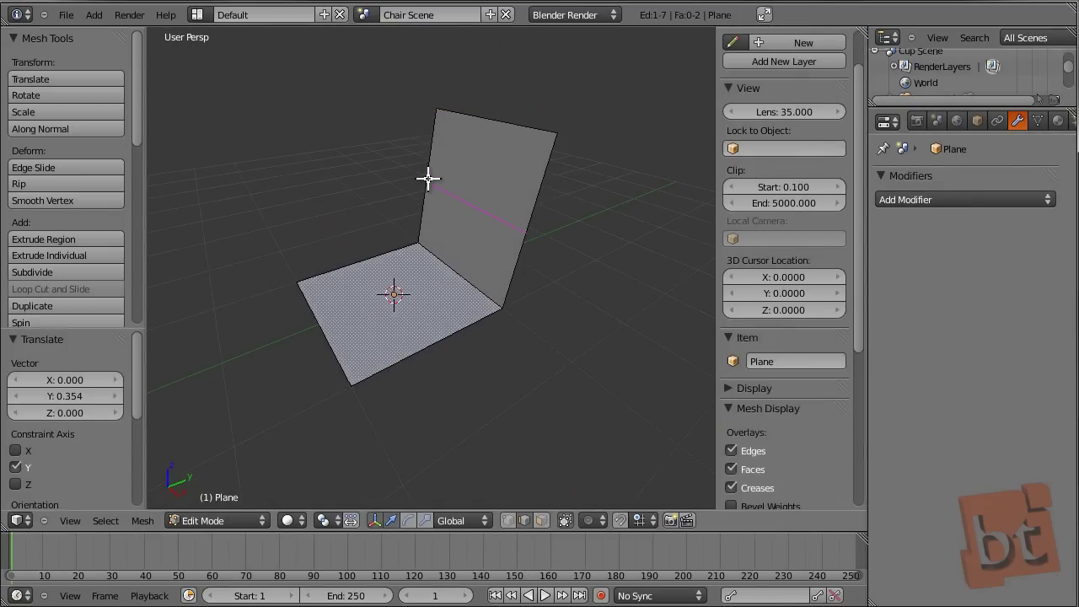
{"action": "left_click", "coordinate": [428, 179]}
{"action": "right_click", "coordinate": [428, 179]}
{"action": "key", "text": "ctrl+r"}
{"action": "left_click", "coordinate": [372, 273]}
{"action": "right_click", "coordinate": [506, 337]}
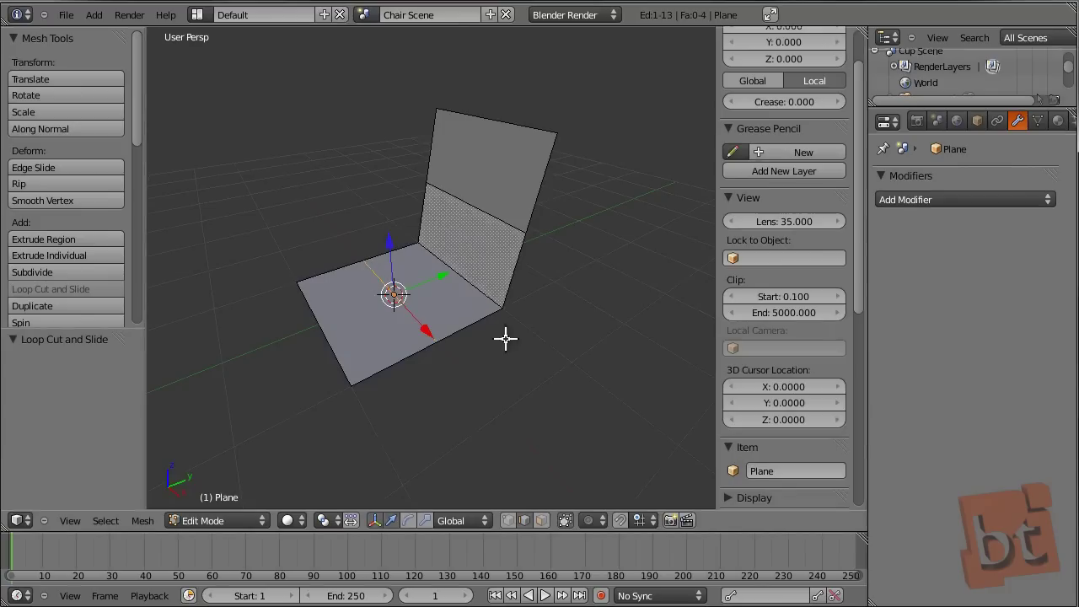
Narrow the seat's middle edge, scale the seat-backrest joint edge to about 0.912 and the backrest's middle edge to about 0.909.
{"action": "key", "text": "s"}
{"action": "left_click", "coordinate": [464, 274]}
{"action": "right_click", "coordinate": [493, 295]}
{"action": "key", "text": "s"}
{"action": "left_click", "coordinate": [567, 344]}
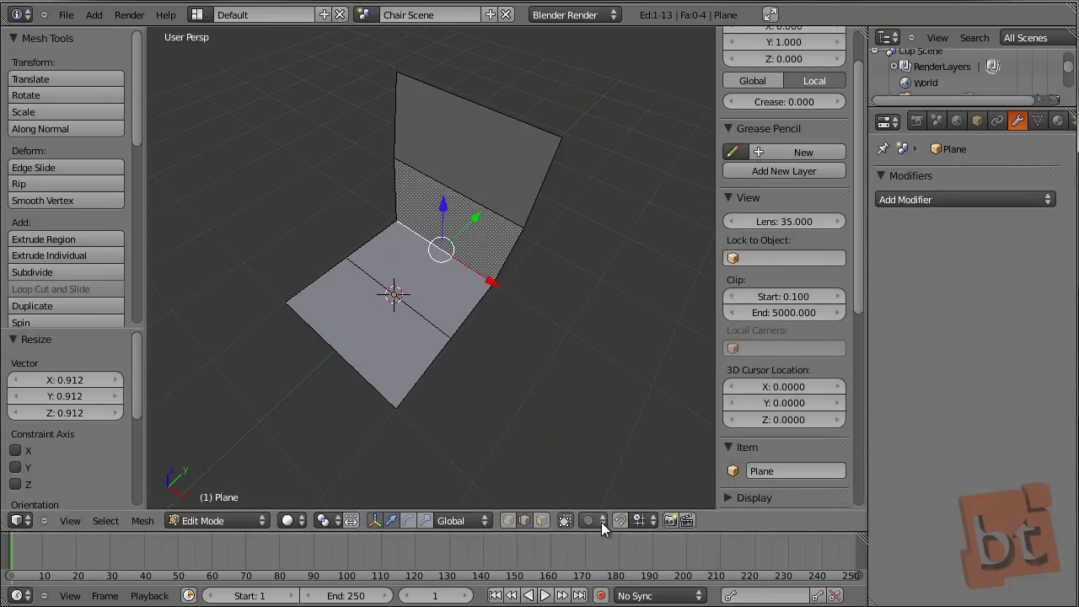
{"action": "right_click", "coordinate": [489, 202]}
{"action": "middle_click_drag", "start_coordinate": [489, 202], "coordinate": [614, 253]}
{"action": "key", "text": "s"}
{"action": "left_click", "coordinate": [598, 248]}
Add a centred lengthwise loop cut through the seat and backrest and switch to vertex selection.
{"action": "key", "text": "ctrl+r"}
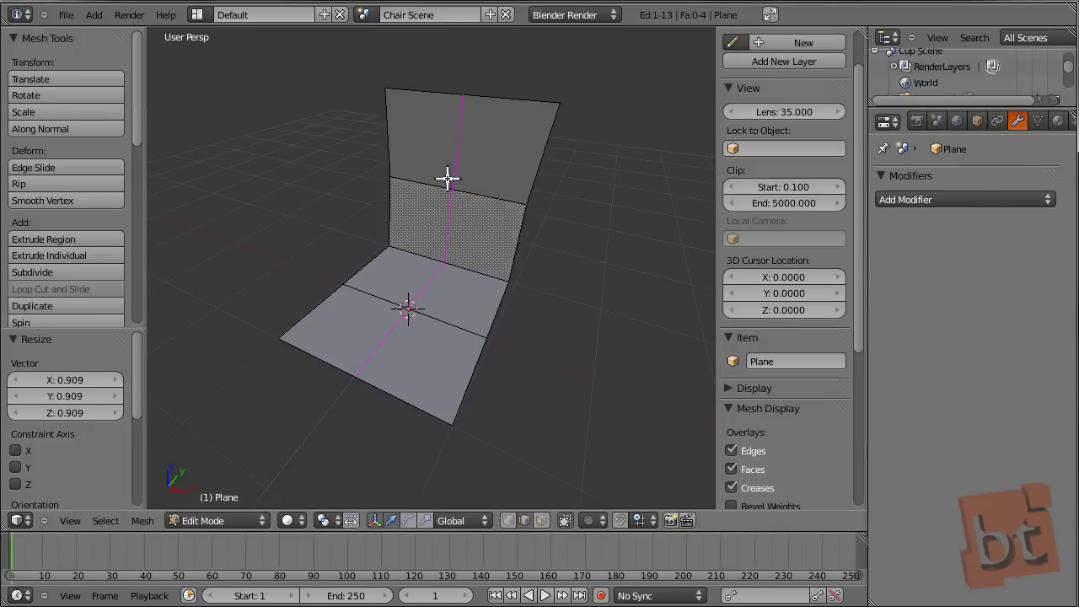
{"action": "left_click", "coordinate": [446, 192]}
{"action": "right_click", "coordinate": [440, 223]}
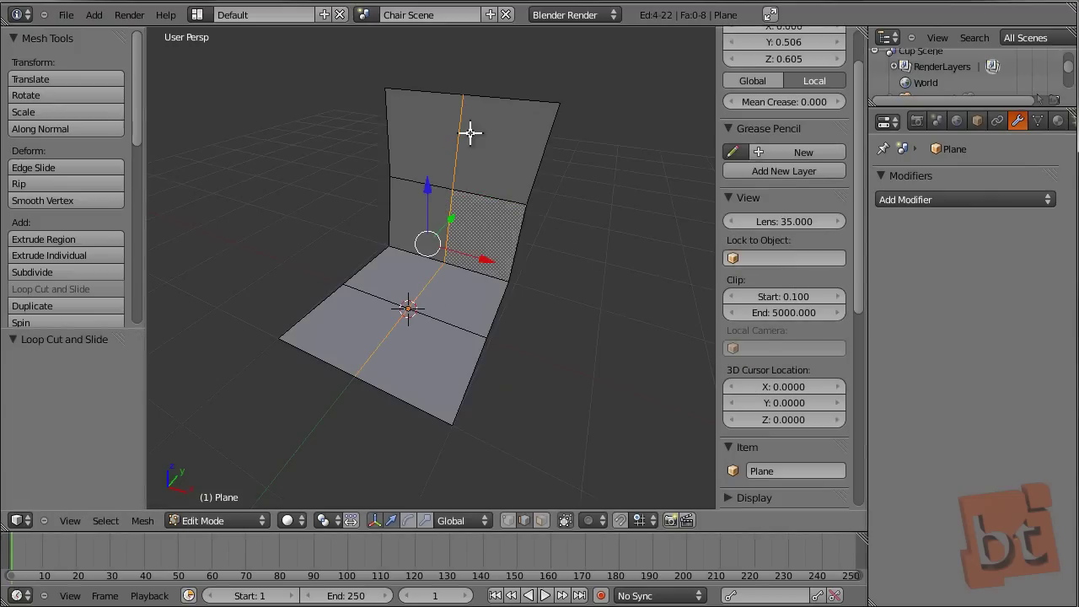
{"action": "key", "text": "ctrl+Tab"}
{"action": "left_click", "coordinate": [477, 96]}
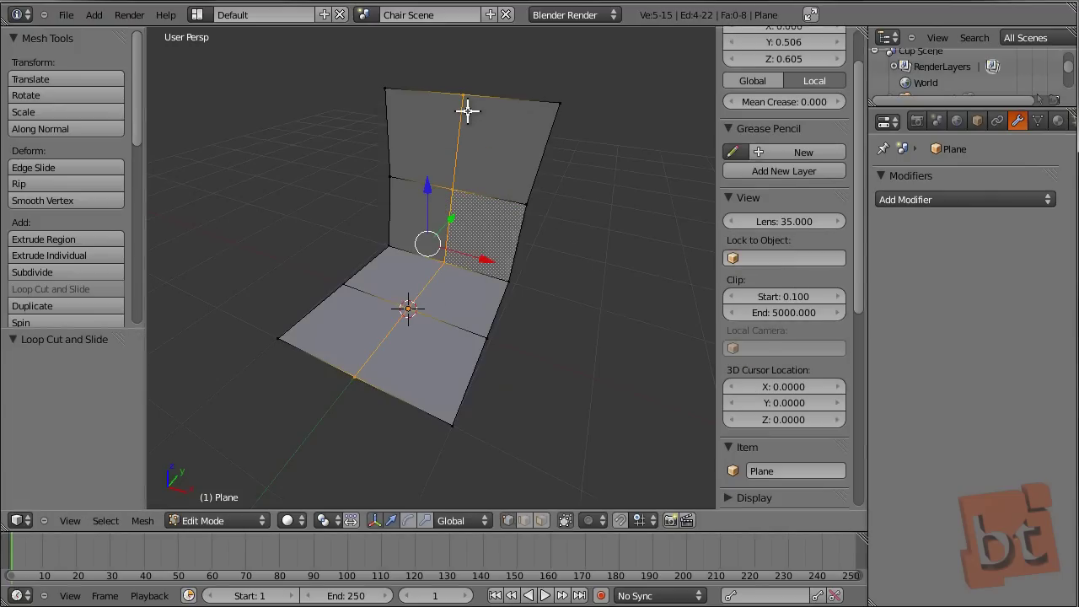
Push the centre vertices of the backrest's top and middle edges backward along Y.
{"action": "middle_click_drag", "start_coordinate": [576, 140], "coordinate": [496, 108]}
{"action": "right_click", "coordinate": [496, 106]}
{"action": "middle_click_drag", "start_coordinate": [559, 190], "coordinate": [498, 197]}
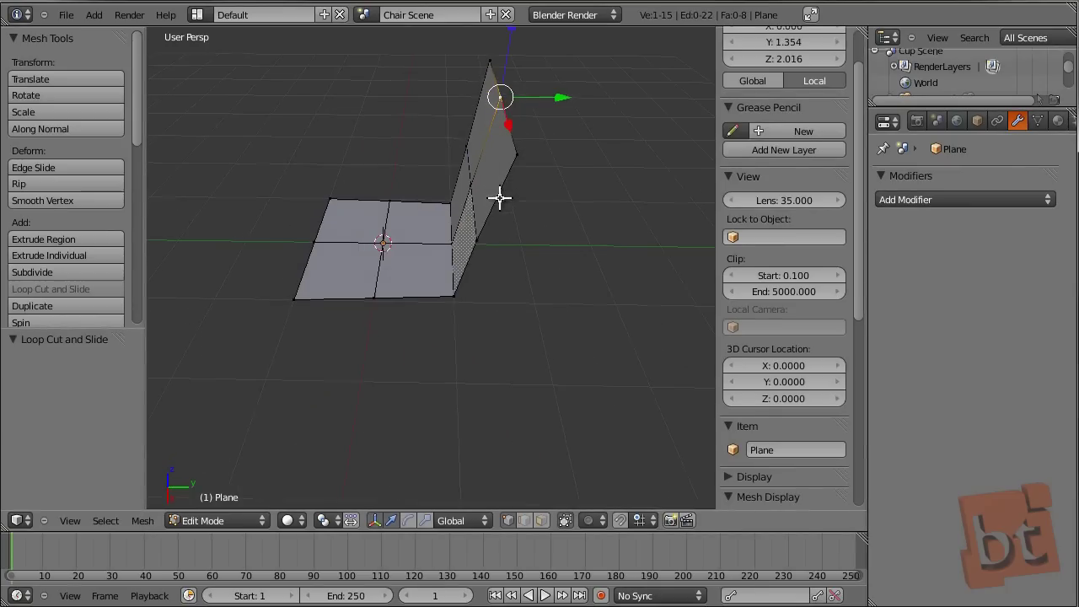
{"action": "right_click", "coordinate": [476, 186], "text": "shift"}
{"action": "left_click_drag", "start_coordinate": [550, 149], "coordinate": [563, 157]}
Select the two centre vertices on the seat's middle crosswise edge and front edge and lower them along Z.
{"action": "right_click", "coordinate": [383, 243]}
{"action": "right_click", "coordinate": [313, 243], "text": "shift"}
{"action": "middle_click_drag", "start_coordinate": [385, 270], "coordinate": [526, 227]}
{"action": "left_click_drag", "start_coordinate": [340, 188], "coordinate": [337, 193]}
{"action": "middle_click_drag", "start_coordinate": [446, 250], "coordinate": [477, 263]}
Examine the chair shape from several sides in Object Mode, maximize the 3D view and resume mesh editing.
{"action": "key", "text": "Tab"}
{"action": "left_click_drag", "start_coordinate": [387, 195], "coordinate": [380, 131]}
{"action": "middle_click_drag", "start_coordinate": [546, 202], "coordinate": [554, 248], "text": "shift"}
{"action": "middle_click_drag", "start_coordinate": [455, 194], "coordinate": [505, 278]}
{"action": "middle_click_drag", "start_coordinate": [505, 278], "coordinate": [525, 301], "text": "shift"}
{"action": "key", "text": "ctrl+Up"}
{"action": "middle_click_drag", "start_coordinate": [602, 338], "coordinate": [535, 243]}
{"action": "key", "text": "Tab"}
Add four crosswise loop cuts, one in each existing row of the backrest and the seat.
{"action": "key", "text": "ctrl+r"}
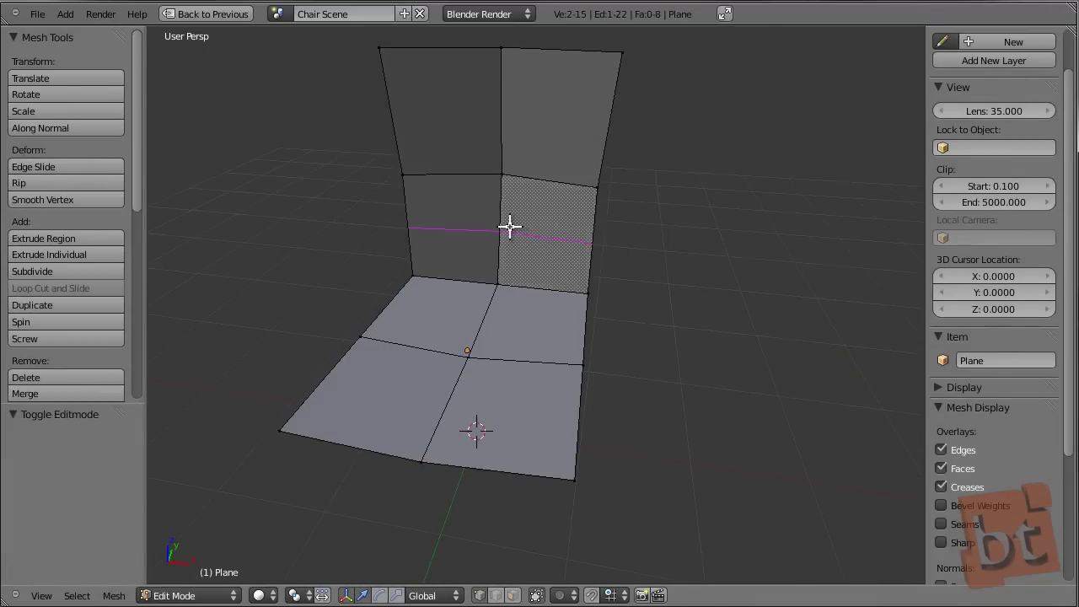
{"action": "left_click", "coordinate": [510, 226]}
{"action": "left_click", "coordinate": [505, 228]}
{"action": "key", "text": "ctrl+r"}
{"action": "left_click", "coordinate": [498, 93]}
{"action": "left_click", "coordinate": [501, 116]}
{"action": "key", "text": "ctrl+r"}
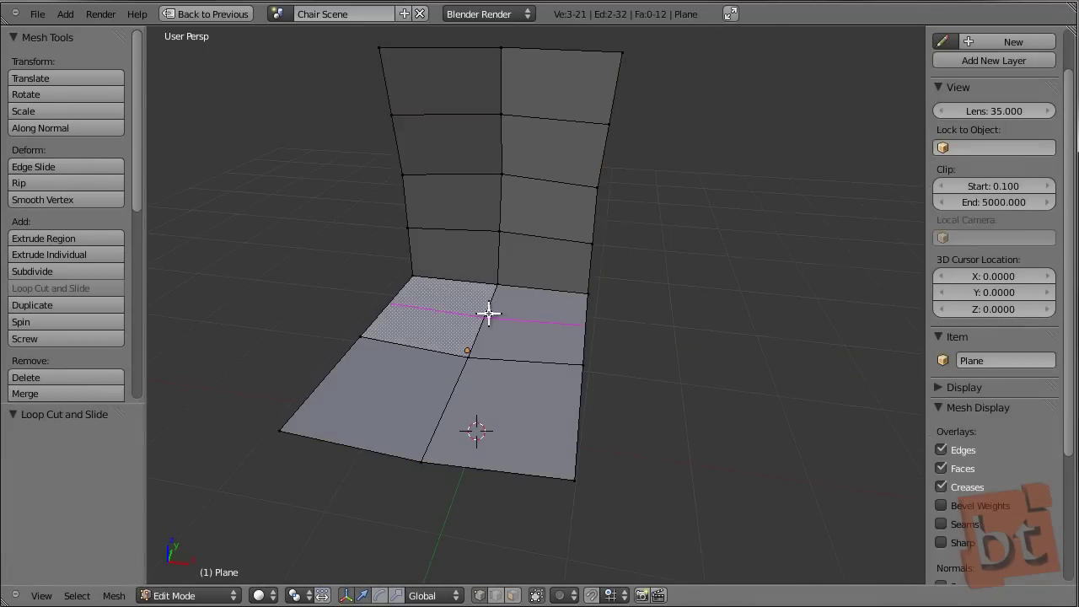
{"action": "left_click", "coordinate": [433, 406]}
{"action": "left_click", "coordinate": [433, 406]}
Select the edge loop across the upper half of the backrest and scale it wider.
{"action": "middle_click_drag", "start_coordinate": [433, 406], "coordinate": [636, 227]}
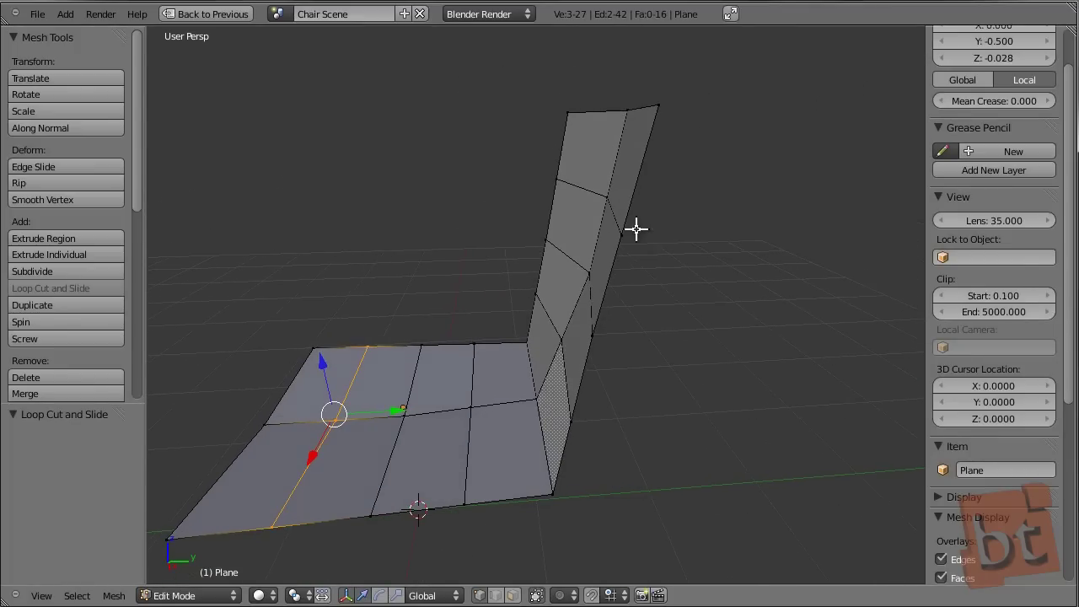
{"action": "right_click", "coordinate": [615, 210], "text": "alt"}
{"action": "middle_click_drag", "start_coordinate": [624, 294], "coordinate": [765, 284]}
{"action": "key", "text": "s"}
{"action": "left_click", "coordinate": [793, 301]}
Scale the backrest's middle edge loop to about 1.066 and its top edge to about 0.922.
{"action": "right_click", "coordinate": [692, 287], "text": "alt"}
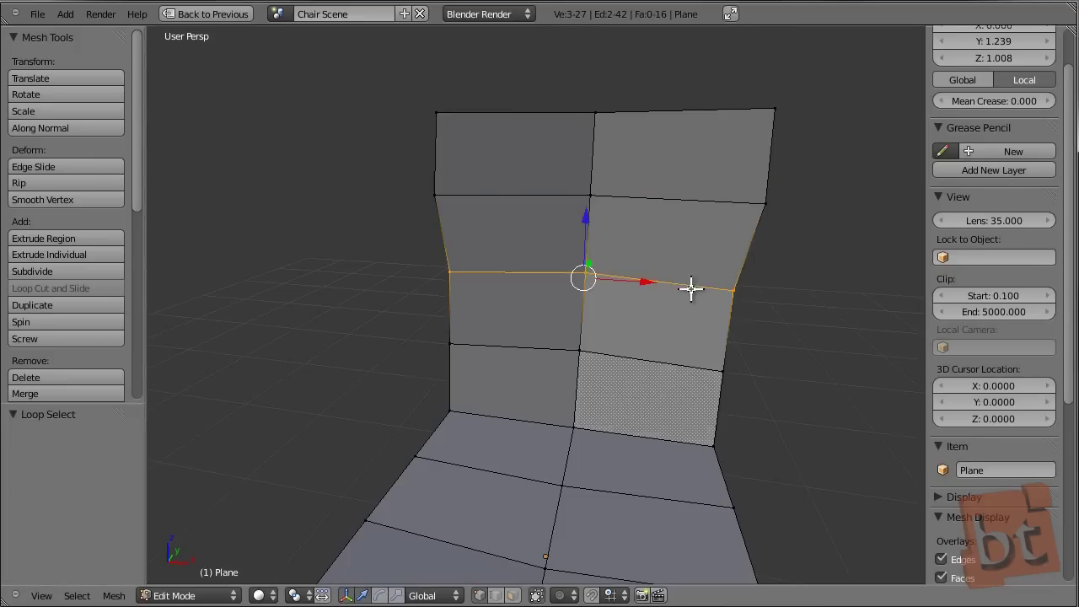
{"action": "key", "text": "s"}
{"action": "left_click", "coordinate": [807, 373]}
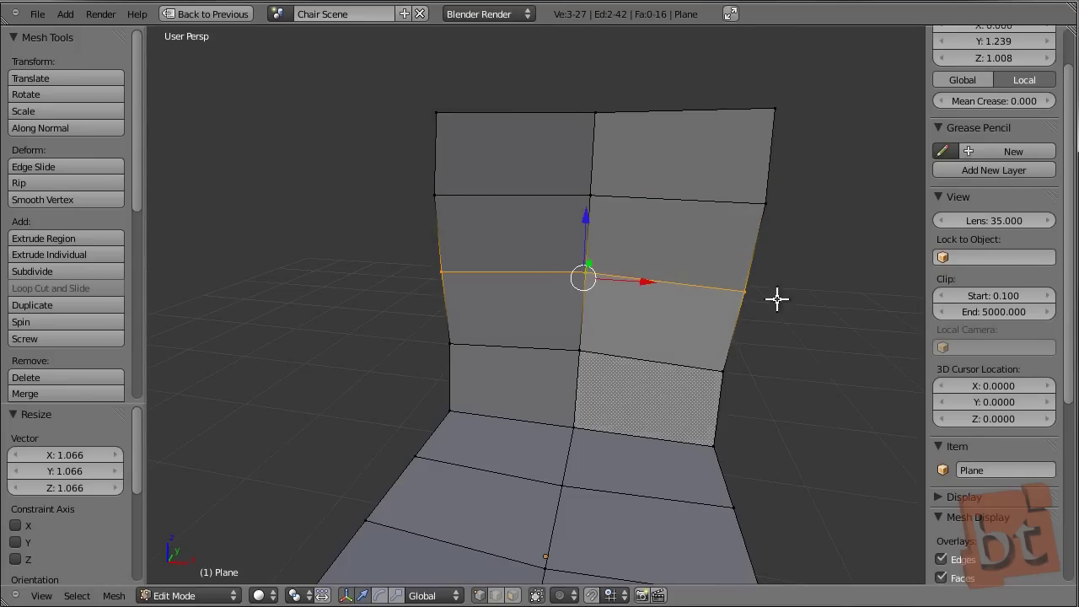
{"action": "right_click", "coordinate": [692, 114], "text": "alt"}
{"action": "key", "text": "s"}
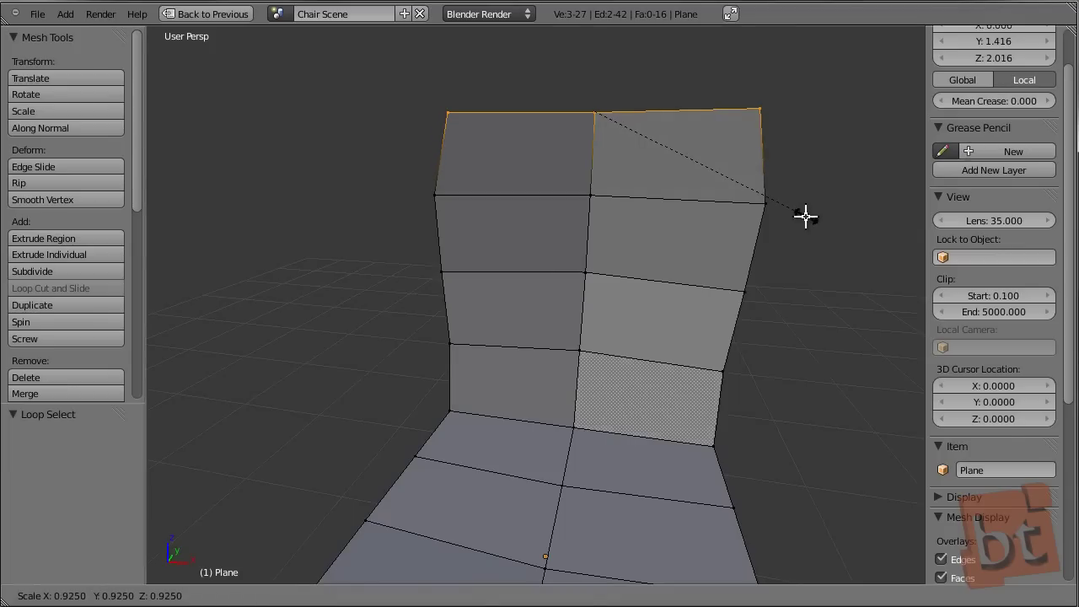
{"action": "left_click", "coordinate": [805, 217]}
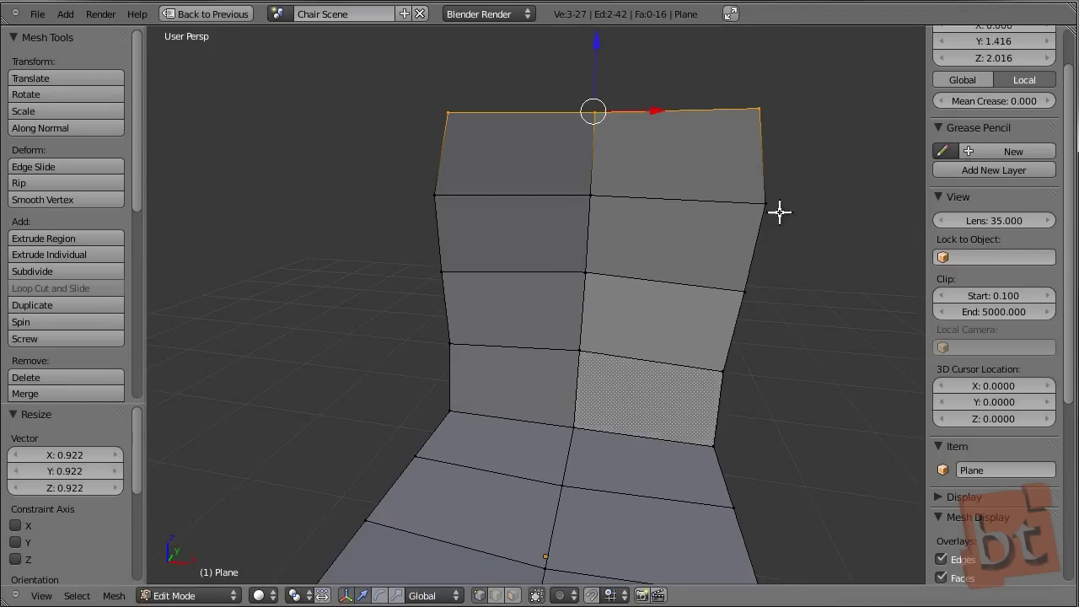
Add a centred lengthwise loop cut to each half of the chair and a crosswise one to the top backrest row.
{"action": "key", "text": "ctrl+r"}
{"action": "left_click", "coordinate": [527, 192]}
{"action": "right_click", "coordinate": [529, 193]}
{"action": "key", "text": "ctrl+r"}
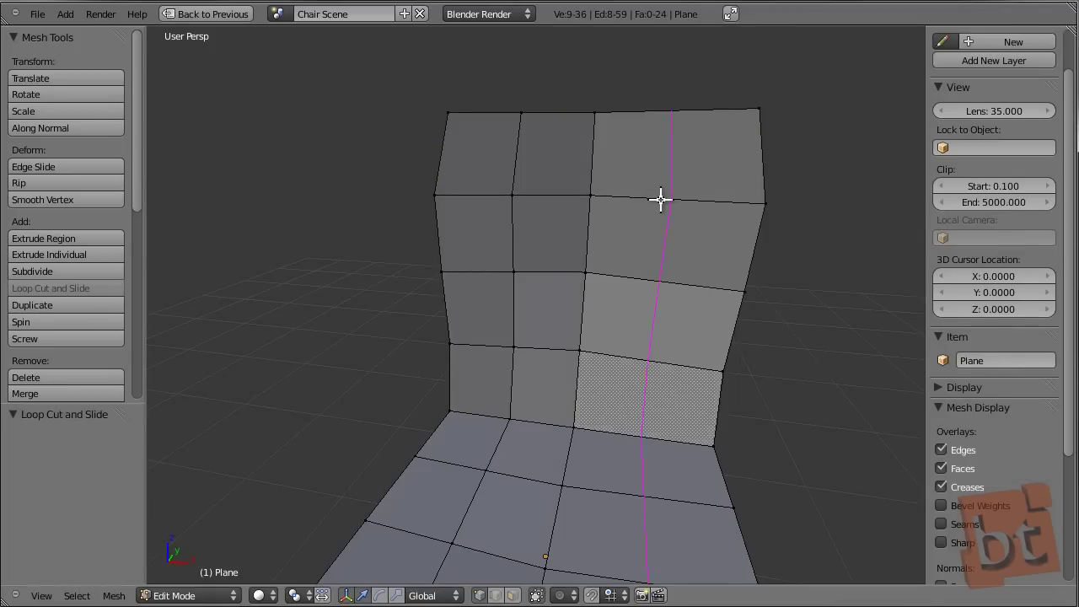
{"action": "left_click", "coordinate": [657, 197]}
{"action": "right_click", "coordinate": [651, 194]}
{"action": "key", "text": "ctrl+r"}
{"action": "left_click", "coordinate": [588, 151]}
{"action": "right_click", "coordinate": [589, 153]}
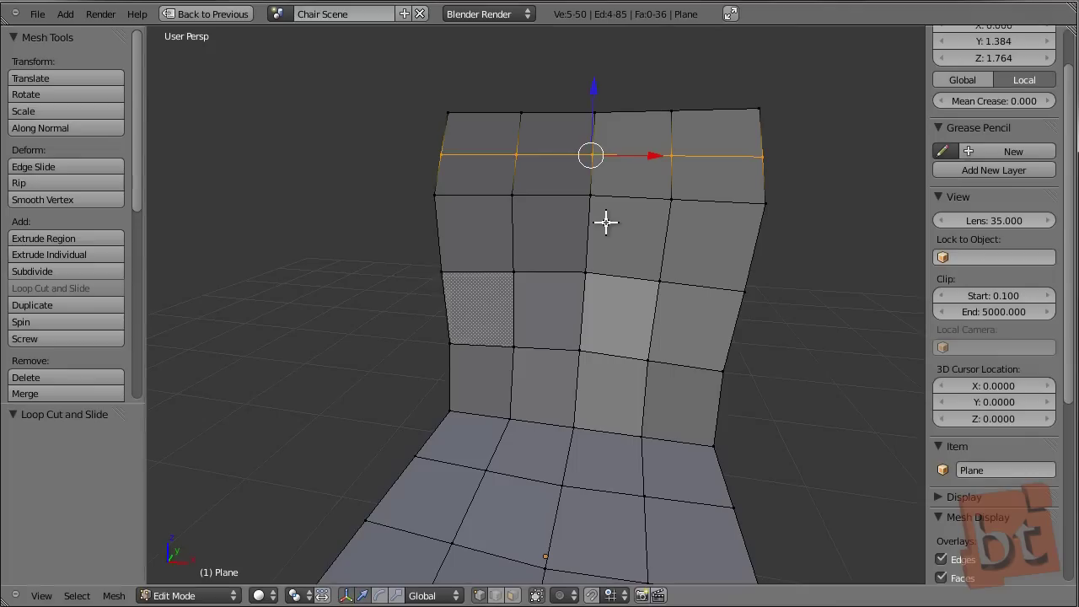
Select the four vertices beside the centre of the backrest's top edge and raise them about 0.052 along Z.
{"action": "right_click", "coordinate": [596, 112]}
{"action": "right_click", "coordinate": [531, 111]}
{"action": "right_click", "coordinate": [428, 104], "text": "shift"}
{"action": "right_click", "coordinate": [694, 116], "text": "shift"}
{"action": "right_click", "coordinate": [762, 104], "text": "shift"}
{"action": "middle_click_drag", "start_coordinate": [761, 103], "coordinate": [621, 90]}
{"action": "left_click_drag", "start_coordinate": [610, 69], "coordinate": [610, 63]}
{"action": "mouse_move", "coordinate": [708, 260]}
{"action": "middle_mouse_down"}
{"action": "mouse_move", "coordinate": [750, 190]}
{"action": "mouse_move", "coordinate": [696, 269]}
{"action": "middle_mouse_up"}
{"action": "key", "text": "ctrl+Tab"}
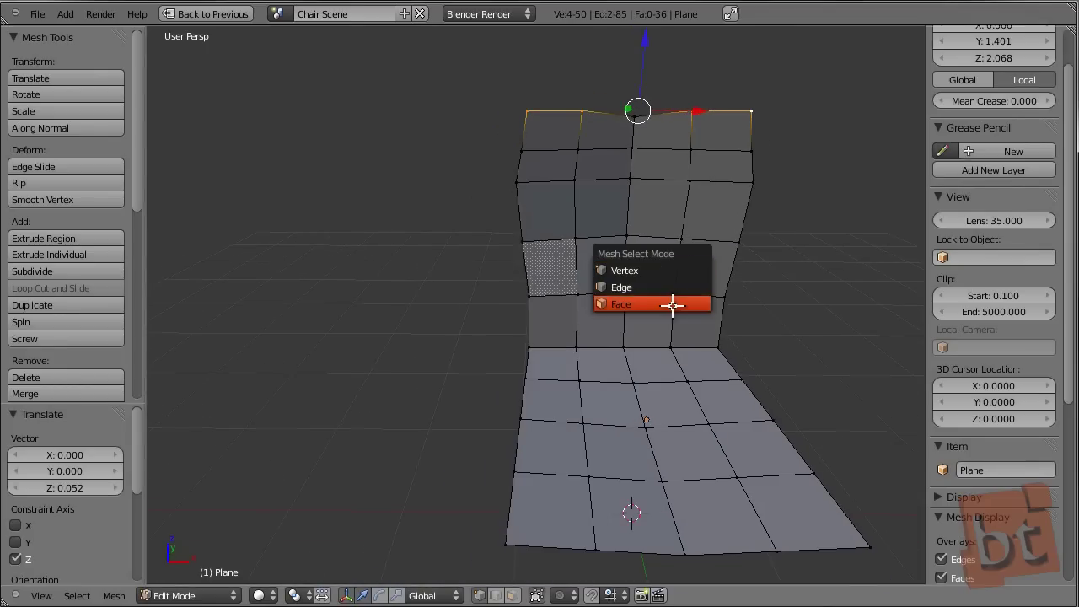
{"action": "left_click", "coordinate": [672, 303]}
{"action": "middle_click_drag", "start_coordinate": [672, 306], "coordinate": [694, 277]}
{"action": "key", "text": "ctrl+Tab"}
{"action": "left_click", "coordinate": [681, 246]}
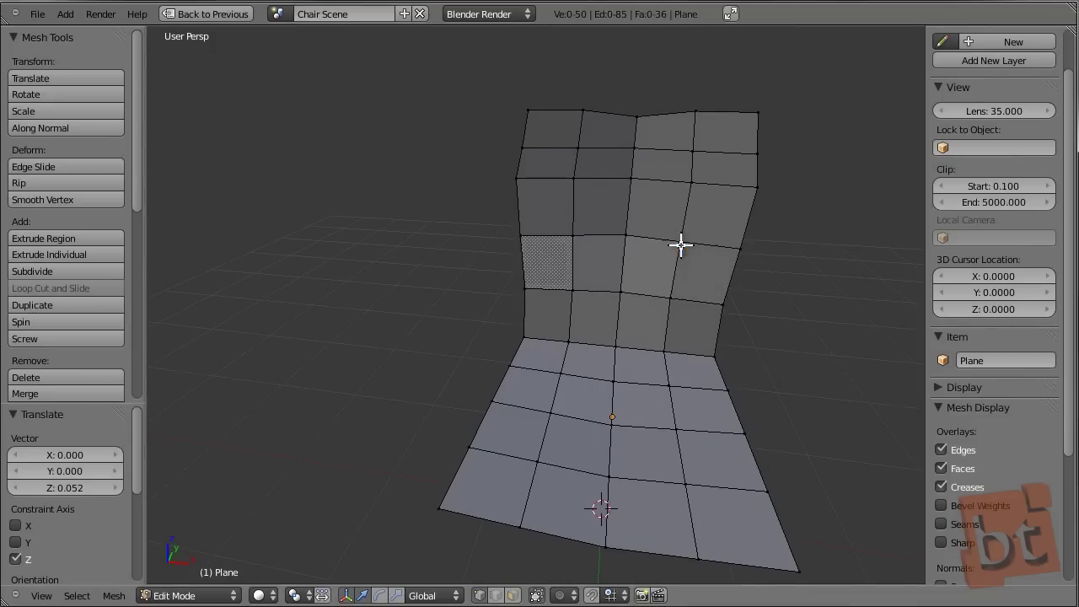
Select all vertices of the two left-hand columns on the backrest and seat and delete them, keeping the centre column.
{"action": "key", "text": "b"}
{"action": "left_click_drag", "start_coordinate": [513, 75], "coordinate": [588, 366]}
{"action": "right_click", "coordinate": [511, 369], "text": "shift"}
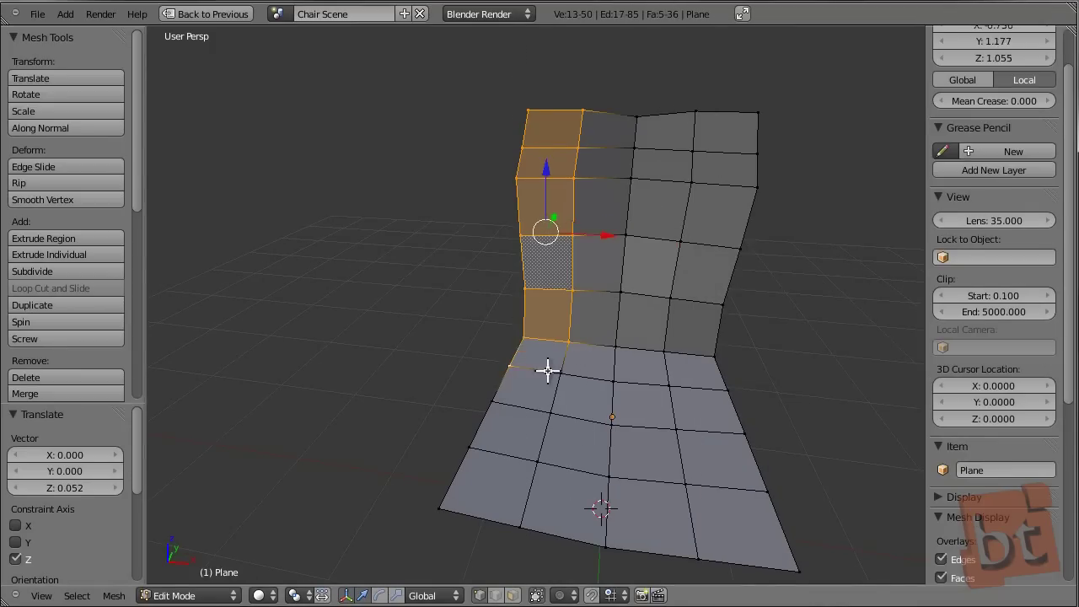
{"action": "right_click", "coordinate": [552, 370], "text": "shift"}
{"action": "right_click", "coordinate": [546, 419], "text": "shift"}
{"action": "right_click", "coordinate": [504, 405], "text": "shift"}
{"action": "right_click", "coordinate": [482, 455], "text": "shift"}
{"action": "right_click", "coordinate": [536, 457], "text": "shift"}
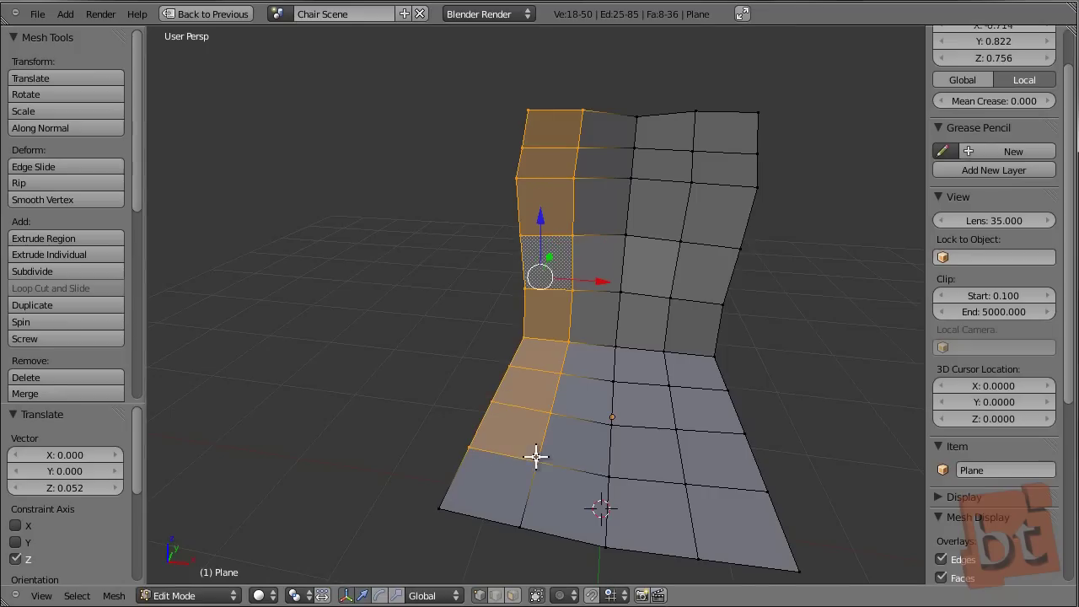
{"action": "right_click", "coordinate": [521, 528], "text": "shift"}
{"action": "right_click", "coordinate": [440, 509], "text": "shift"}
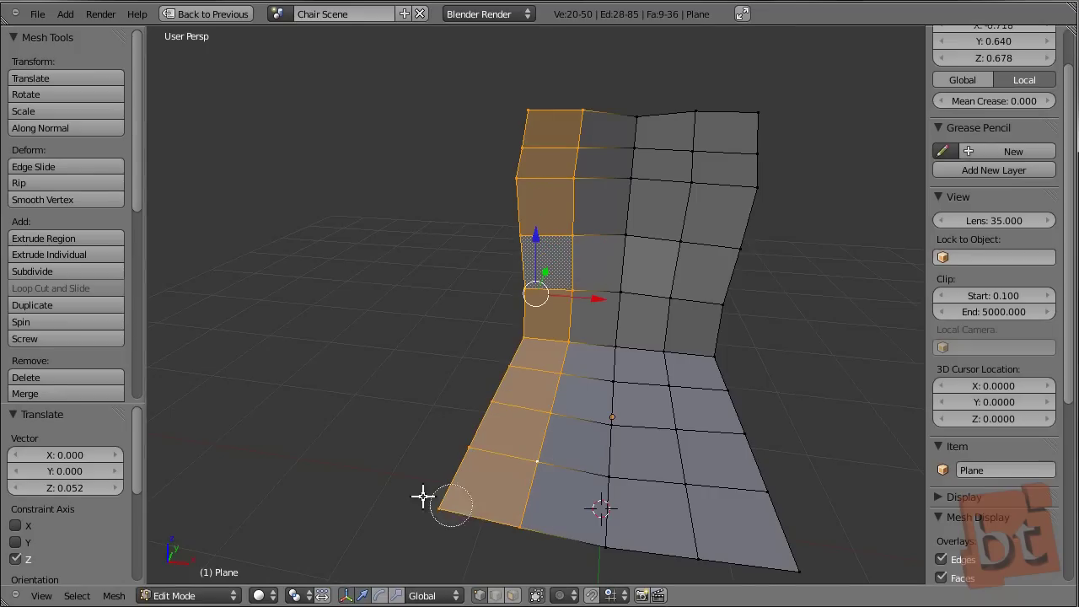
{"action": "key", "text": "x"}
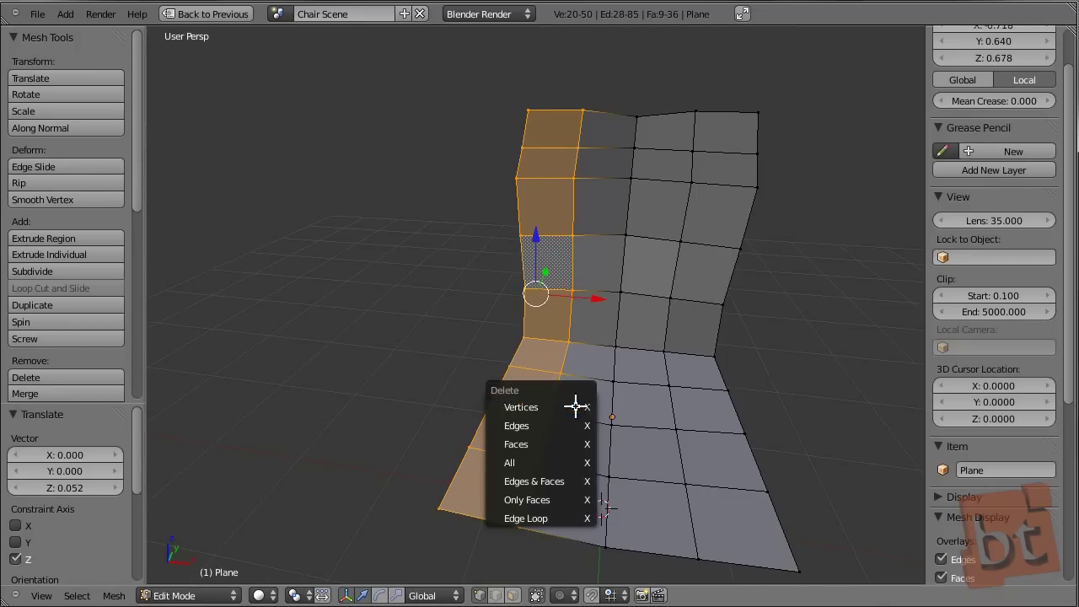
{"action": "left_click", "coordinate": [577, 408]}
Restore the full window layout and add a Mirror modifier to the remaining half of the chair.
{"action": "middle_click_drag", "start_coordinate": [650, 400], "coordinate": [620, 346]}
{"action": "middle_click_drag", "start_coordinate": [717, 385], "coordinate": [622, 357]}
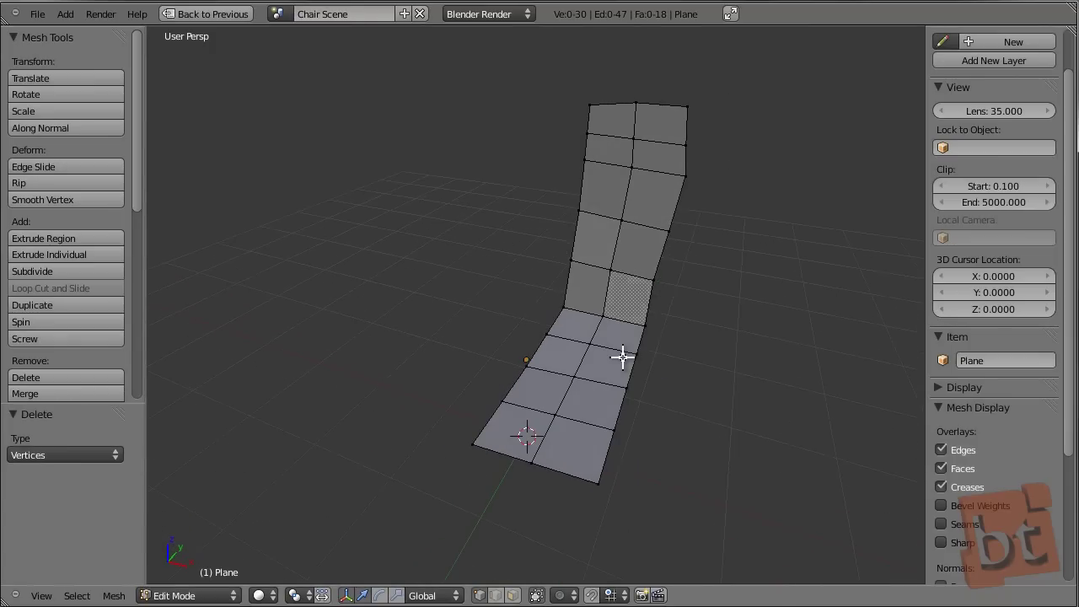
{"action": "key", "text": "F4"}
{"action": "key", "text": "ctrl+Up"}
{"action": "left_click", "coordinate": [915, 199]}
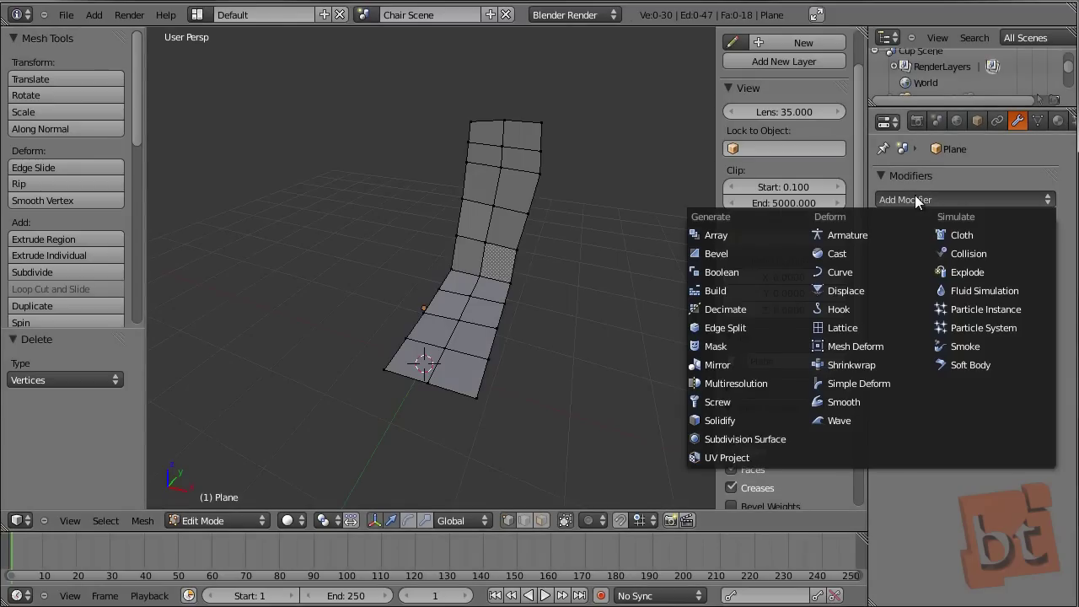
{"action": "left_click", "coordinate": [748, 363]}
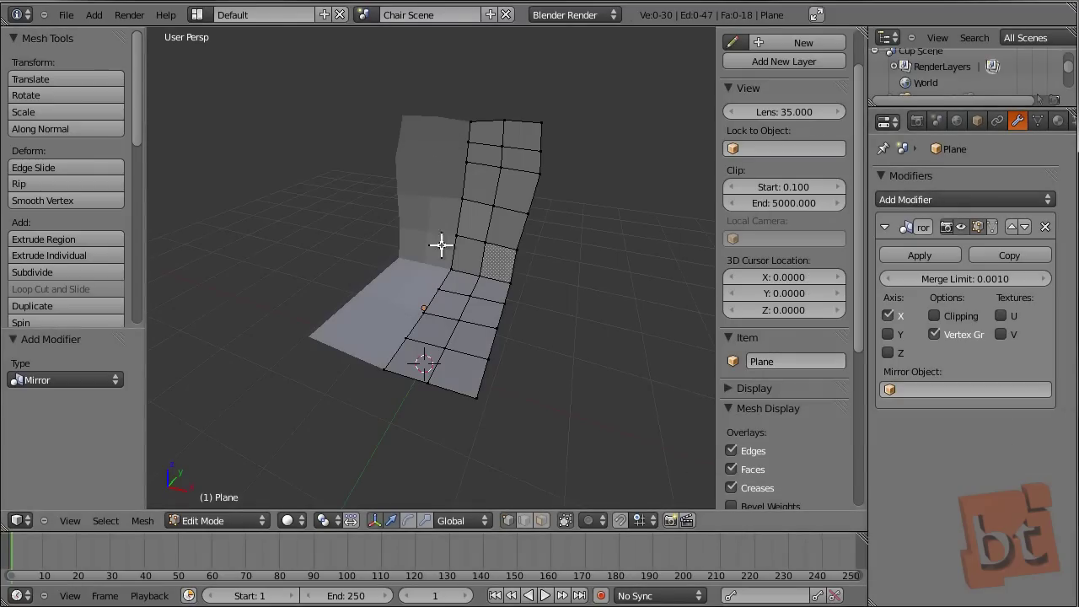
Select the top-edge vertex between the backrest's centre and outer corner and lower it about 0.057 along Z.
{"action": "middle_click_drag", "start_coordinate": [506, 250], "coordinate": [528, 258]}
{"action": "scroll", "coordinate": [506, 253], "scroll_direction": "up", "scroll_amount": 2}
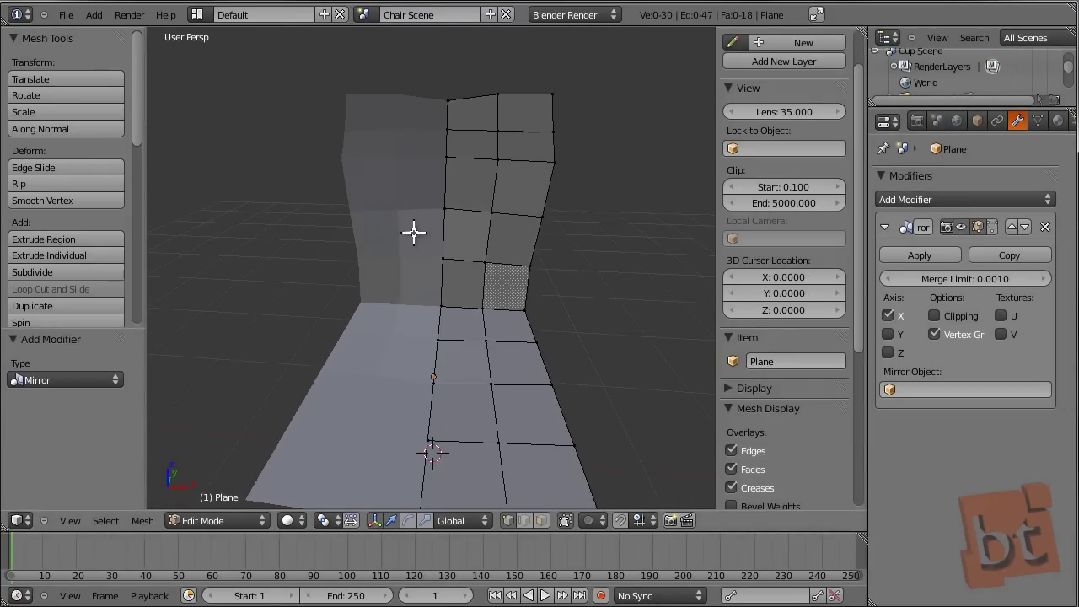
{"action": "right_click", "coordinate": [500, 93]}
{"action": "mouse_move", "coordinate": [517, 96]}
{"action": "middle_mouse_down"}
{"action": "mouse_move", "coordinate": [564, 144]}
{"action": "mouse_move", "coordinate": [513, 105]}
{"action": "middle_mouse_up"}
{"action": "left_click_drag", "start_coordinate": [506, 57], "coordinate": [515, 89]}
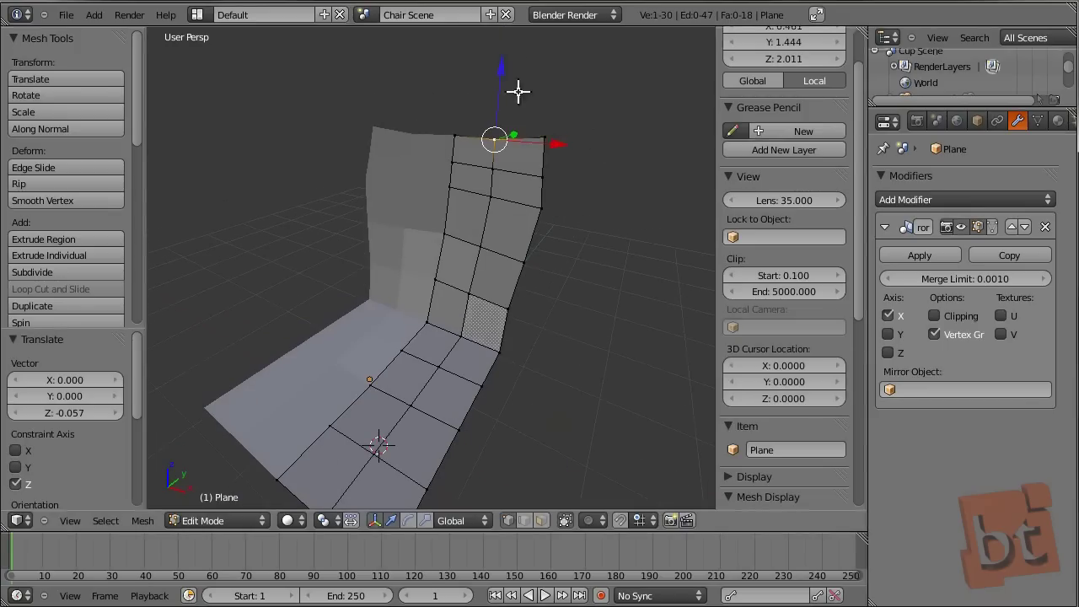
{"action": "middle_click_drag", "start_coordinate": [643, 224], "coordinate": [590, 168]}
{"action": "left_click_drag", "start_coordinate": [451, 75], "coordinate": [449, 78]}
Move the centre vertices of the lower backrest and seat joint back along Y, the joint one about 0.068, and enable mirror Clipping.
{"action": "middle_click_drag", "start_coordinate": [574, 264], "coordinate": [414, 293]}
{"action": "right_click", "coordinate": [414, 291]}
{"action": "left_click_drag", "start_coordinate": [478, 273], "coordinate": [487, 272]}
{"action": "right_click", "coordinate": [405, 320]}
{"action": "left_click_drag", "start_coordinate": [453, 313], "coordinate": [459, 315]}
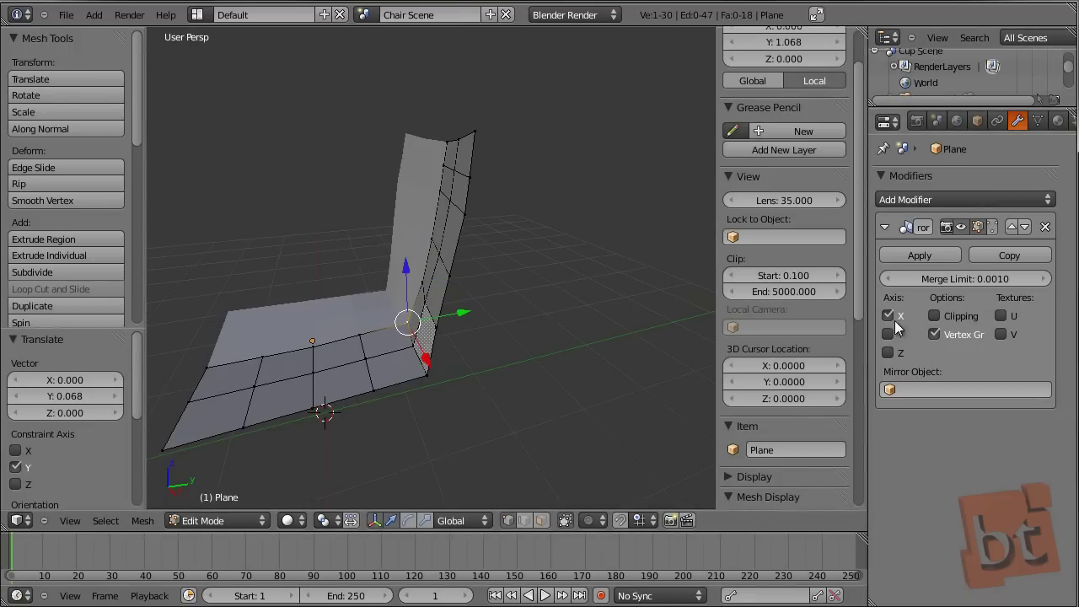
{"action": "middle_click_drag", "start_coordinate": [465, 316], "coordinate": [581, 316]}
{"action": "scroll", "coordinate": [434, 335], "scroll_direction": "up", "scroll_amount": 2}
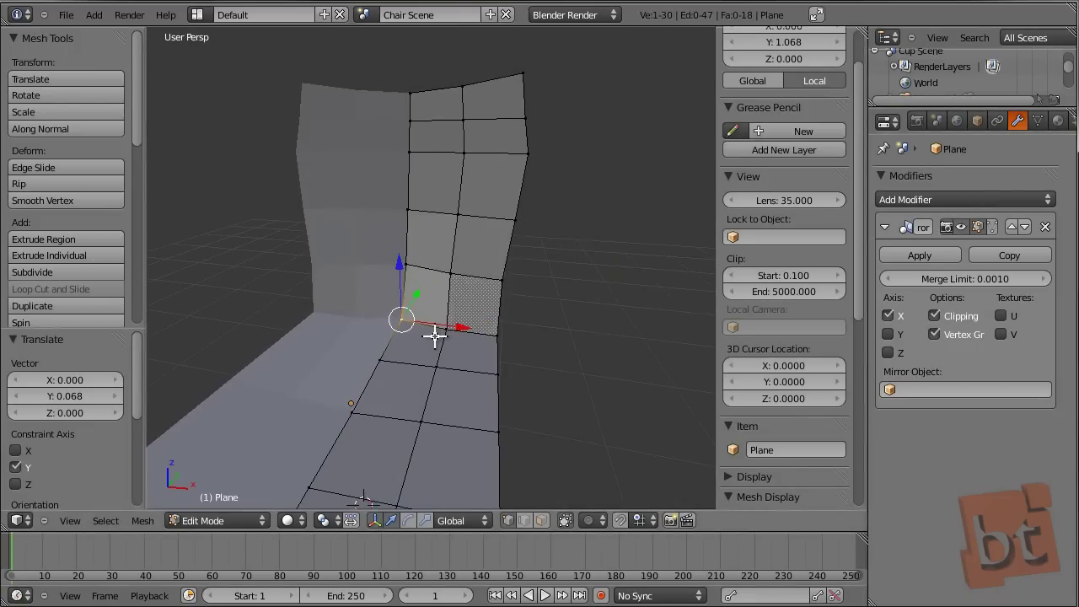
Lower the centre-line vertices from the backrest joint towards the seat's front edge along Z, one of them by about 0.058.
{"action": "middle_click_drag", "start_coordinate": [516, 352], "coordinate": [397, 295]}
{"action": "left_click_drag", "start_coordinate": [396, 258], "coordinate": [395, 263]}
{"action": "right_click", "coordinate": [324, 333]}
{"action": "left_click_drag", "start_coordinate": [326, 280], "coordinate": [324, 290]}
{"action": "middle_click_drag", "start_coordinate": [325, 291], "coordinate": [557, 309]}
{"action": "right_click", "coordinate": [352, 326]}
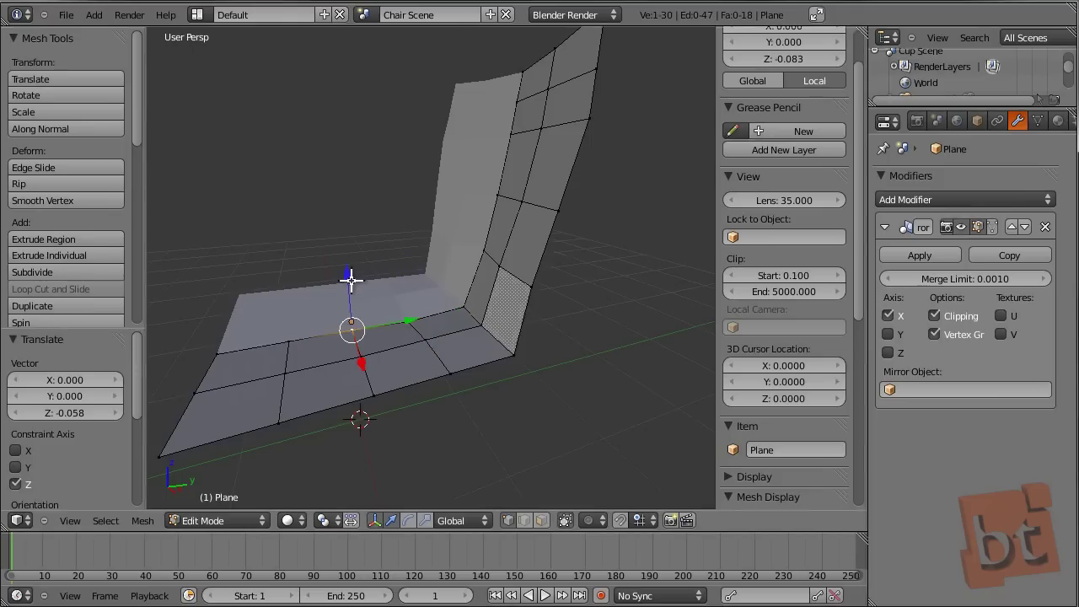
{"action": "left_click_drag", "start_coordinate": [351, 283], "coordinate": [352, 282]}
{"action": "left_click", "coordinate": [350, 278]}
{"action": "right_click", "coordinate": [284, 340]}
{"action": "middle_click_drag", "start_coordinate": [283, 341], "coordinate": [393, 349]}
{"action": "middle_click_drag", "start_coordinate": [239, 373], "coordinate": [351, 301]}
Select three vertices in the seat column between the centre line and outer edge and lower them about 0.035 along Z.
{"action": "right_click", "coordinate": [351, 301]}
{"action": "right_click", "coordinate": [351, 316], "text": "shift"}
{"action": "right_click", "coordinate": [351, 332], "text": "shift"}
{"action": "key", "text": "g"}
{"action": "key", "text": "z"}
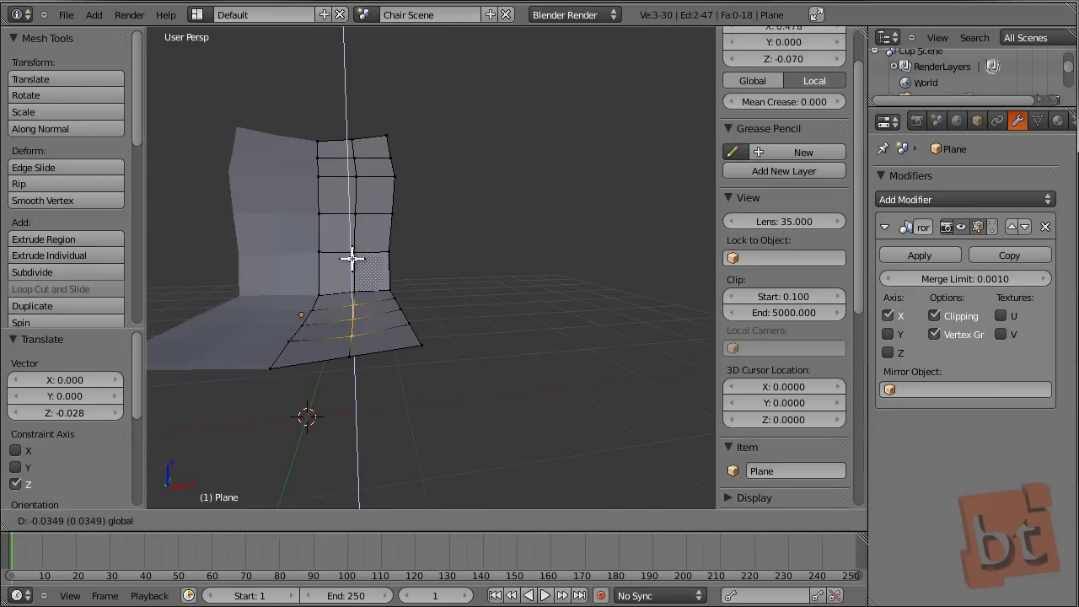
{"action": "left_click", "coordinate": [352, 259]}
Pull the seat's front outer corner back along Y and inward along X, and shift the front centre vertex about 0.009 along Y.
{"action": "middle_click_drag", "start_coordinate": [535, 320], "coordinate": [304, 444]}
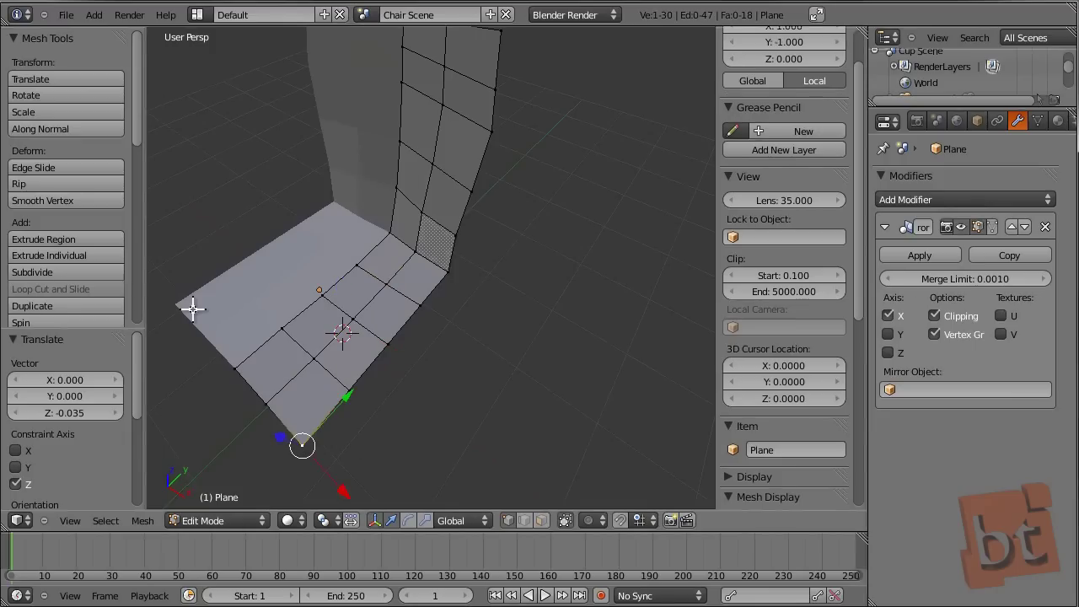
{"action": "left_click_drag", "start_coordinate": [352, 395], "coordinate": [364, 379]}
{"action": "key", "text": "g"}
{"action": "key", "text": "x"}
{"action": "left_click", "coordinate": [332, 428]}
{"action": "right_click", "coordinate": [244, 358]}
{"action": "key", "text": "g"}
{"action": "key", "text": "y"}
{"action": "left_click", "coordinate": [235, 369]}
Try deleting the centre-side face in the second row from the top of the backrest.
{"action": "middle_click_drag", "start_coordinate": [419, 387], "coordinate": [530, 374]}
{"action": "middle_click_drag", "start_coordinate": [494, 312], "coordinate": [484, 316]}
{"action": "key", "text": "ctrl+Tab"}
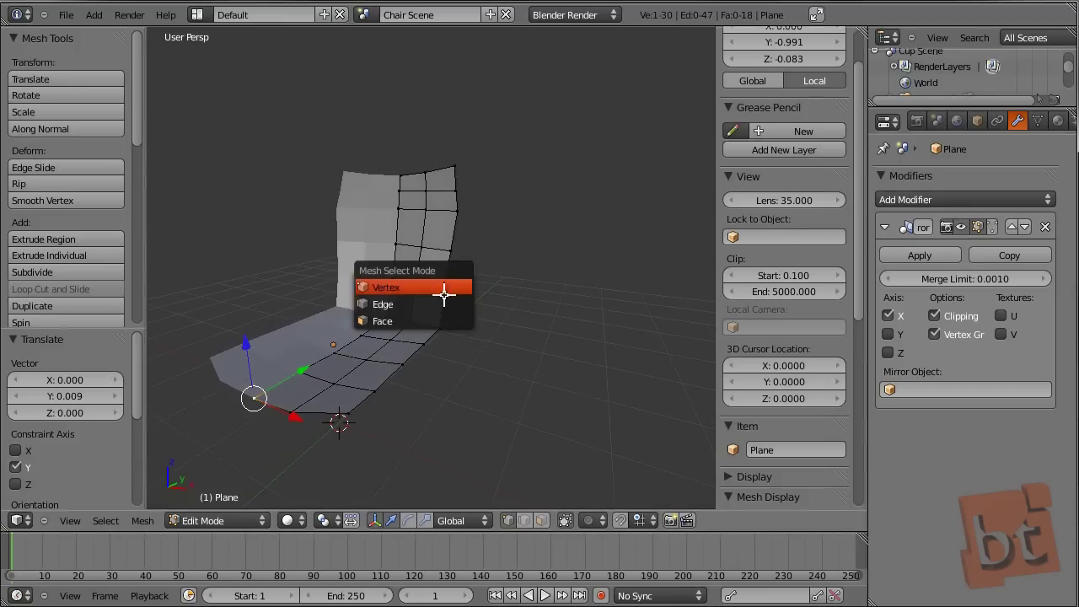
{"action": "left_click", "coordinate": [438, 323]}
{"action": "right_click", "coordinate": [418, 200]}
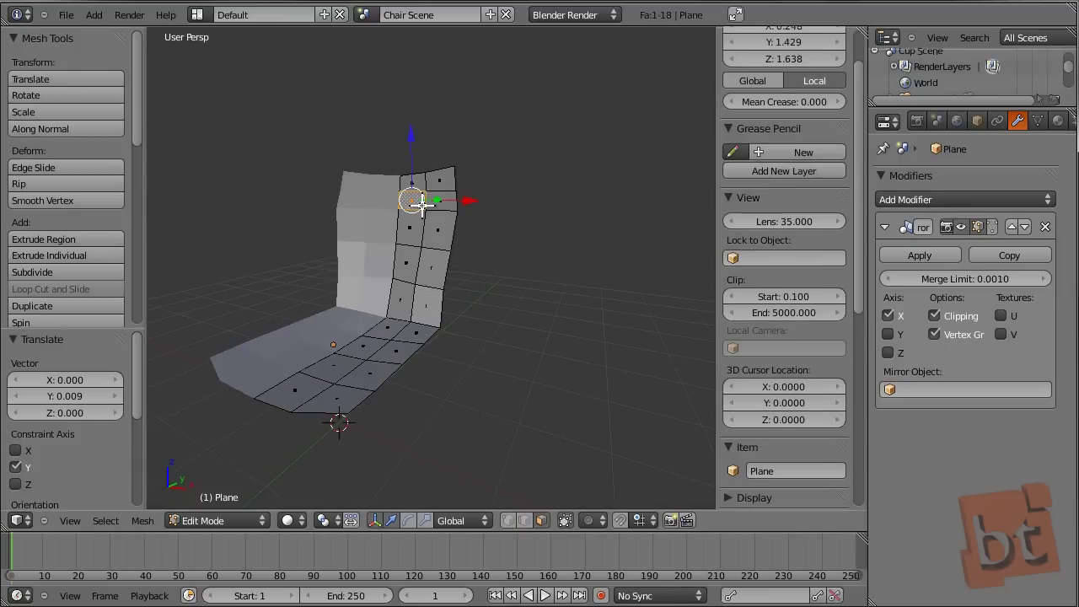
{"action": "key", "text": "x"}
{"action": "left_click", "coordinate": [418, 242]}
Try narrowing the opening by moving the two vertices on its outer edge about -0.125 along X.
{"action": "middle_click_drag", "start_coordinate": [564, 314], "coordinate": [553, 260]}
{"action": "key", "text": "ctrl+Tab"}
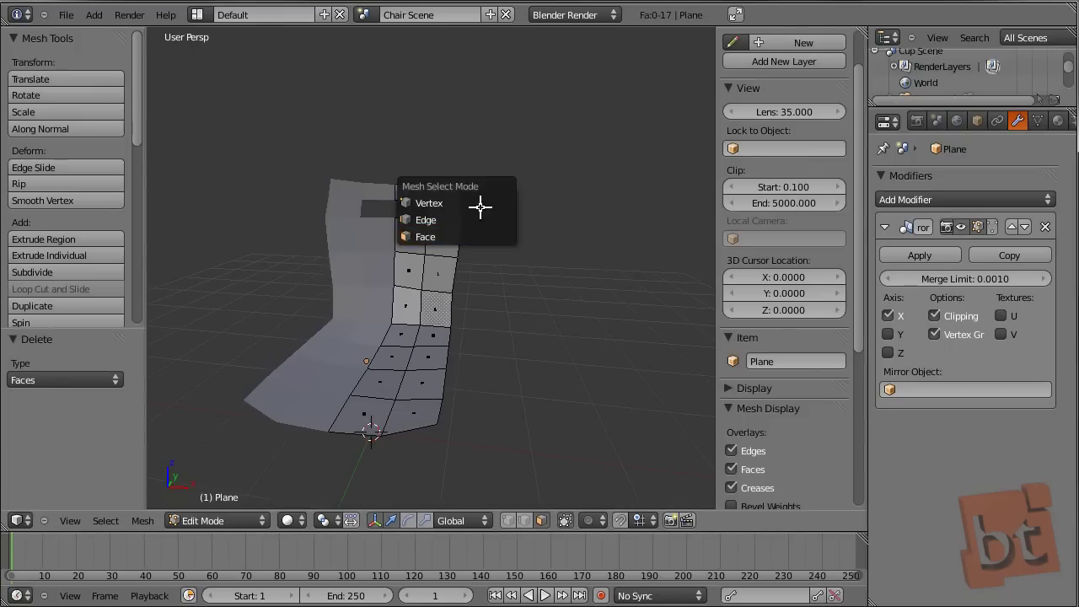
{"action": "left_click", "coordinate": [481, 206]}
{"action": "right_click", "coordinate": [425, 201]}
{"action": "scroll", "coordinate": [463, 262], "scroll_direction": "up", "scroll_amount": 2}
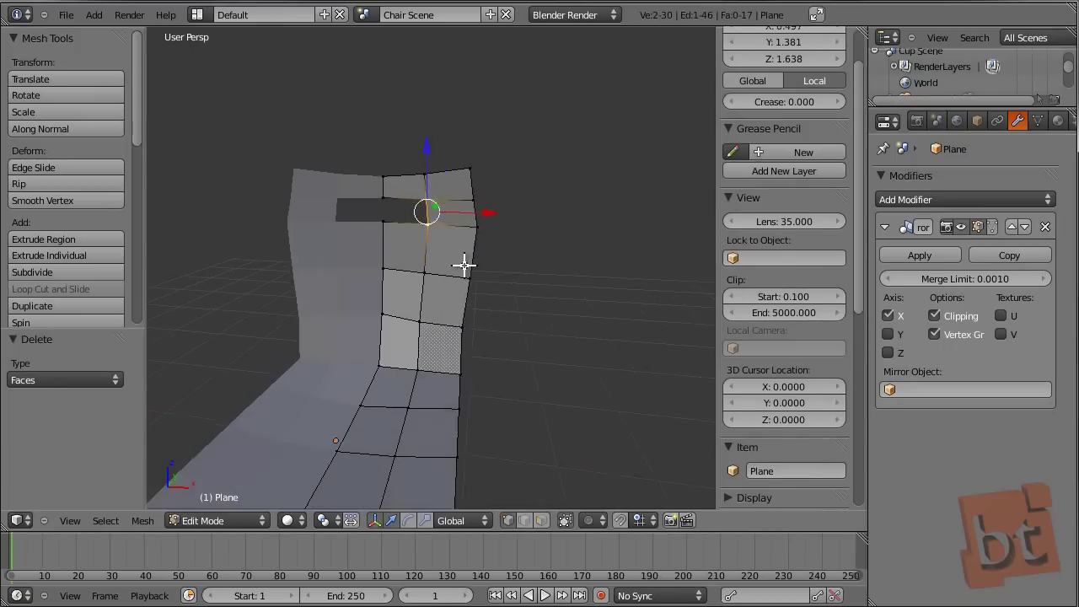
{"action": "key", "text": "KP_Decimal"}
{"action": "scroll", "coordinate": [467, 264], "scroll_direction": "down", "scroll_amount": 7}
{"action": "middle_click_drag", "start_coordinate": [532, 320], "coordinate": [529, 344]}
{"action": "key", "text": "g"}
{"action": "key", "text": "x"}
{"action": "left_click", "coordinate": [498, 262]}
Cancel the Y move of the opening's edge vertices and undo back to before the backrest face was deleted.
{"action": "left_click_drag", "start_coordinate": [453, 210], "coordinate": [463, 208]}
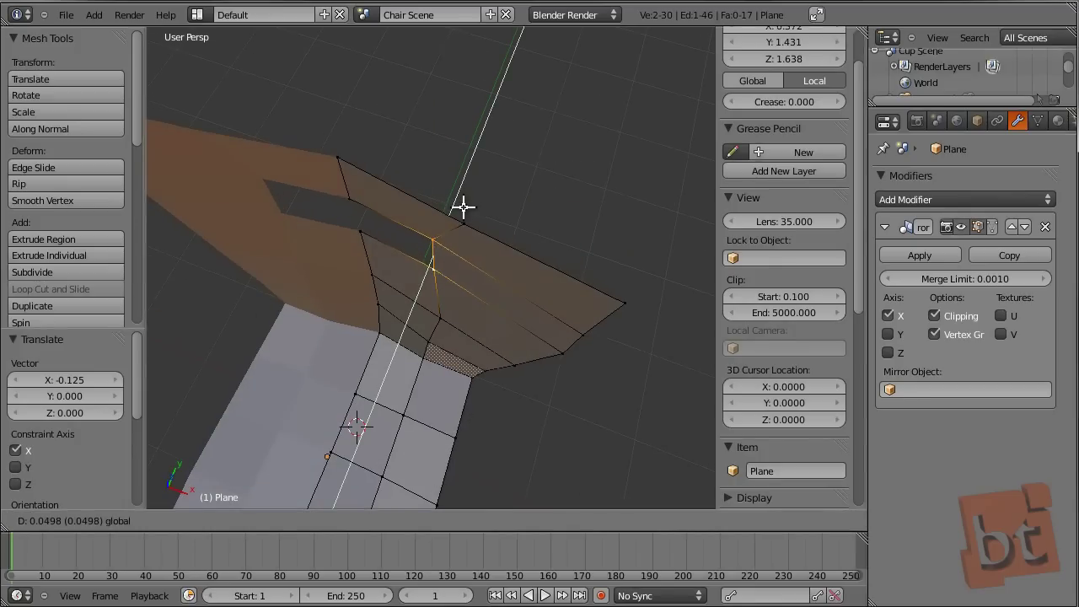
{"action": "right_click", "coordinate": [463, 207]}
{"action": "key", "text": "ctrl+z"}
{"action": "key", "text": "ctrl+z"}
{"action": "key", "text": "ctrl+z"}
{"action": "key", "text": "ctrl+z"}
{"action": "key", "text": "ctrl+z"}
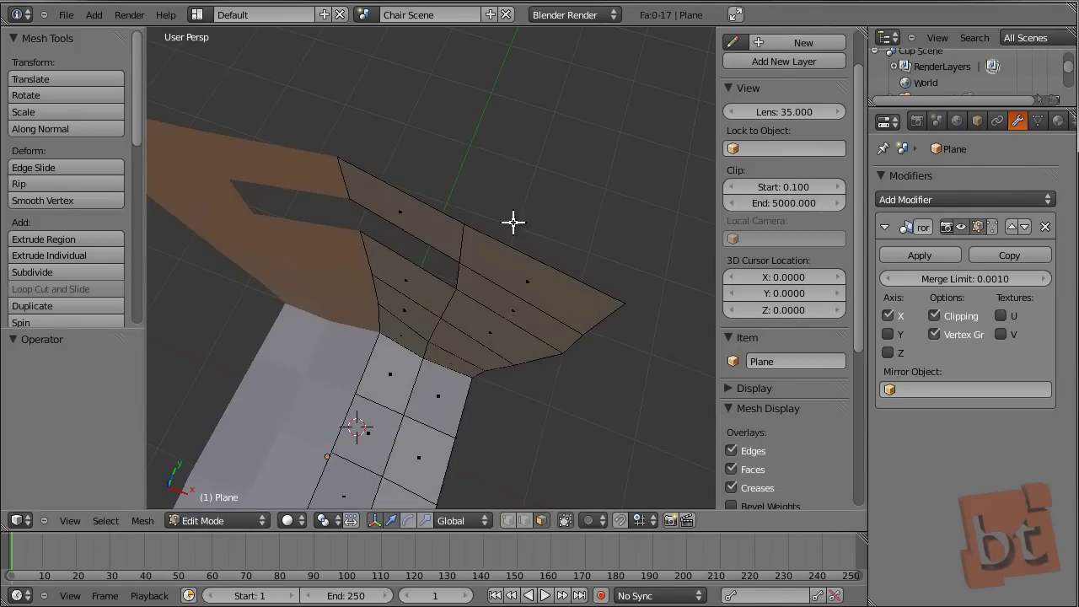
Add a centred lengthwise loop cut through the column beside the mirror line and nudge its backrest edges along Y.
{"action": "middle_click_drag", "start_coordinate": [447, 333], "coordinate": [430, 277]}
{"action": "key", "text": "ctrl+r"}
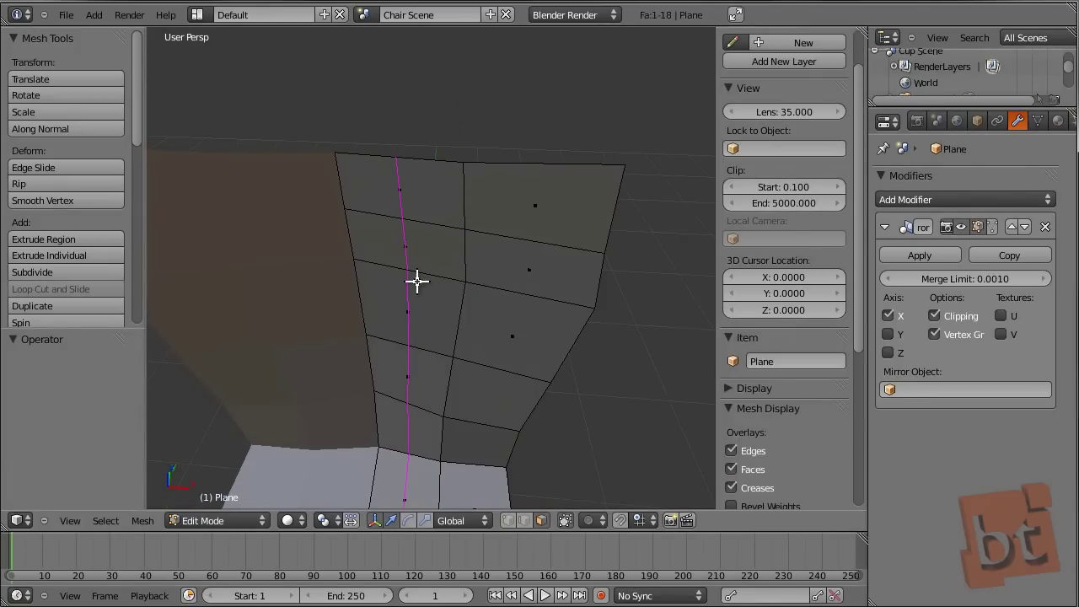
{"action": "left_click", "coordinate": [417, 281]}
{"action": "right_click", "coordinate": [549, 344]}
{"action": "middle_click_drag", "start_coordinate": [549, 344], "coordinate": [494, 349]}
{"action": "right_click", "coordinate": [415, 178]}
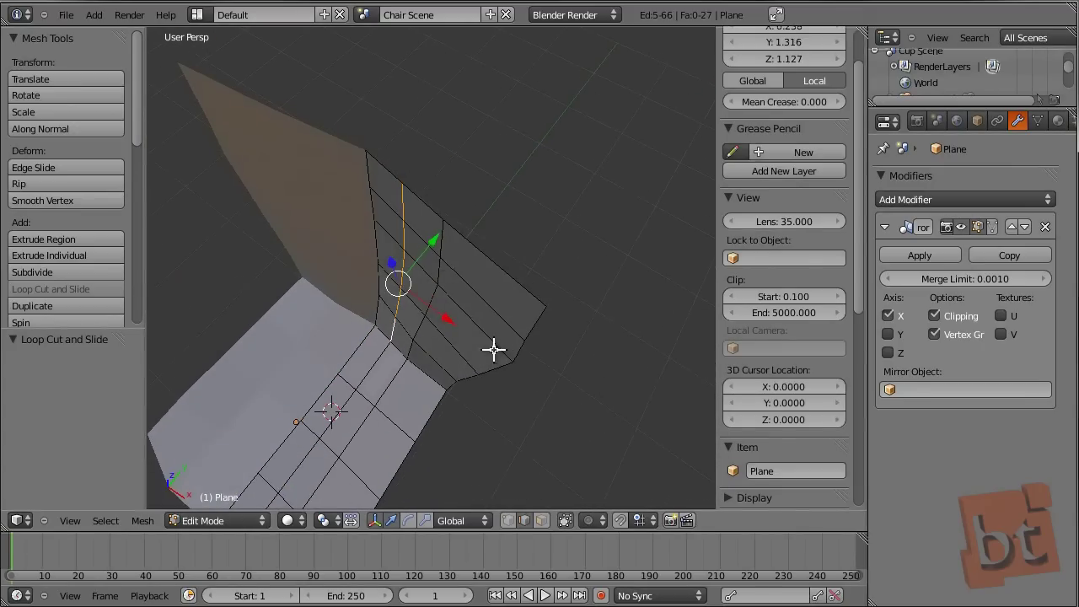
{"action": "left_click_drag", "start_coordinate": [432, 245], "coordinate": [437, 246]}
Delete the narrow centre-side face in the second row from the top of the backrest to form a handle hole.
{"action": "middle_click_drag", "start_coordinate": [437, 246], "coordinate": [428, 285]}
{"action": "key", "text": "ctrl+Tab"}
{"action": "left_click", "coordinate": [401, 270]}
{"action": "right_click", "coordinate": [386, 227]}
{"action": "middle_click_drag", "start_coordinate": [441, 326], "coordinate": [461, 260]}
{"action": "key", "text": "x"}
{"action": "left_click", "coordinate": [492, 224]}
Select the two vertices on the outer edge of the handle hole and move them slightly outward along X.
{"action": "key", "text": "ctrl+Tab"}
{"action": "left_click", "coordinate": [458, 241]}
{"action": "key", "text": "ctrl+Tab"}
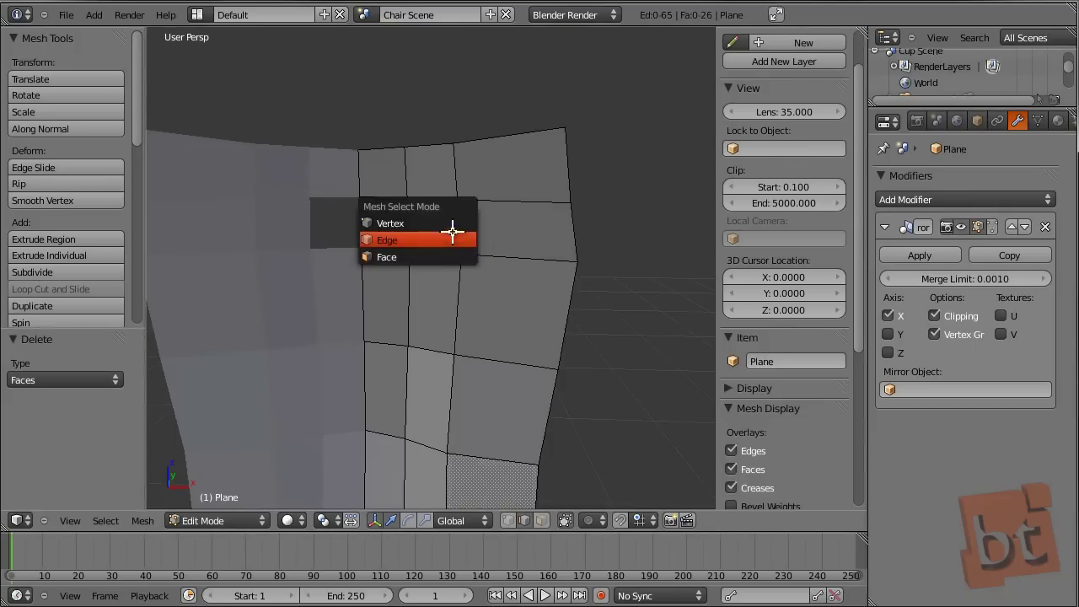
{"action": "left_click", "coordinate": [441, 222]}
{"action": "right_click", "coordinate": [415, 201]}
{"action": "right_click", "coordinate": [416, 251], "text": "shift"}
{"action": "left_click_drag", "start_coordinate": [473, 224], "coordinate": [483, 228]}
Return to Object Mode and apply smooth shading to the chair.
{"action": "middle_click_drag", "start_coordinate": [564, 320], "coordinate": [493, 302]}
{"action": "key", "text": "Tab"}
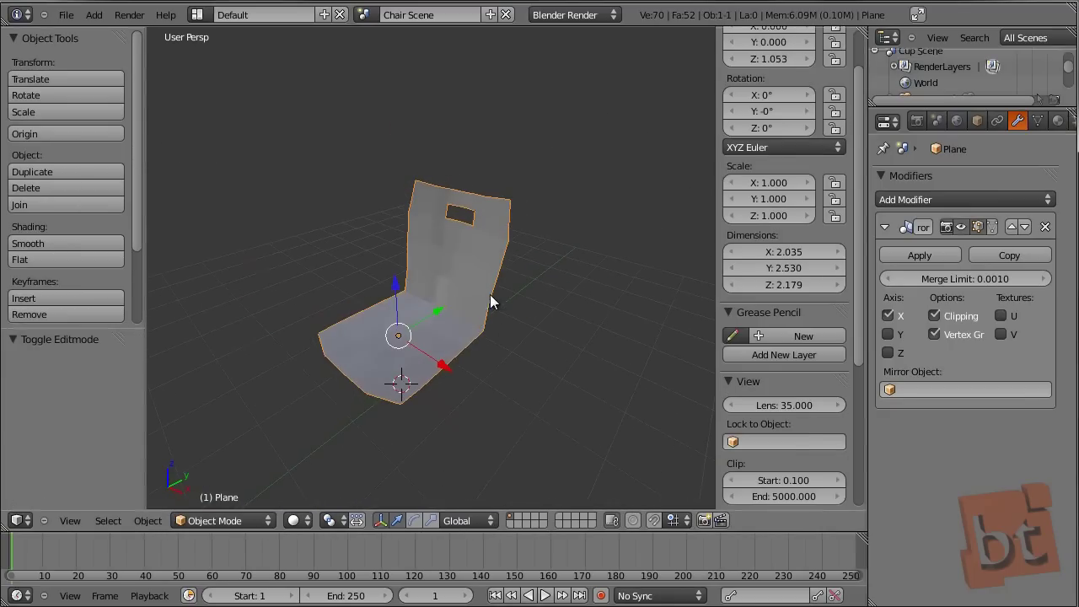
{"action": "left_click", "coordinate": [49, 241]}
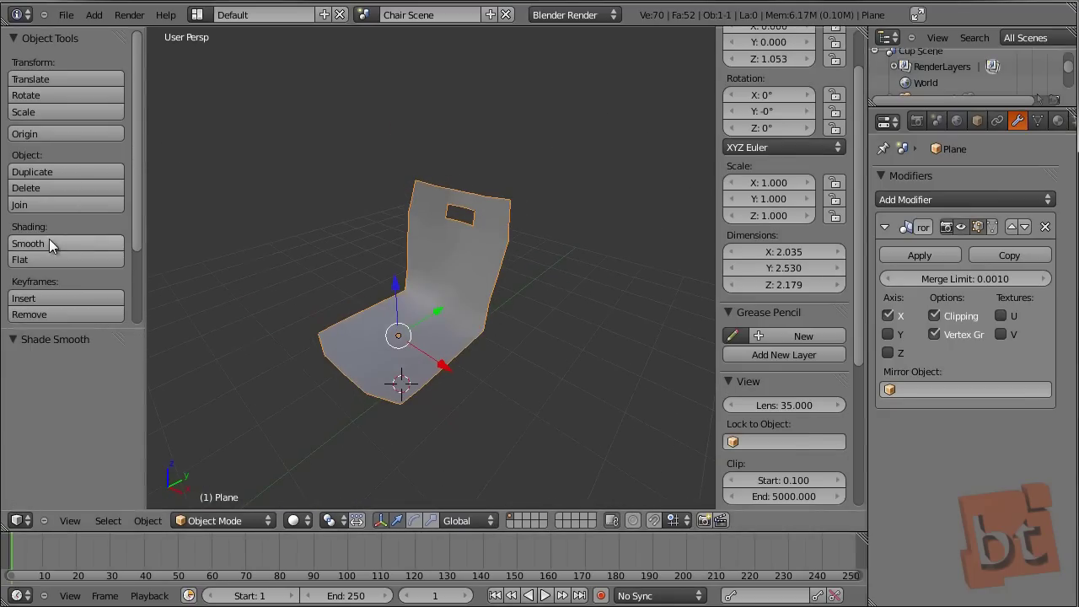
Add a Solidify modifier to the chair with thickness 0.0640 and offset 1.0000.
{"action": "left_click", "coordinate": [978, 198]}
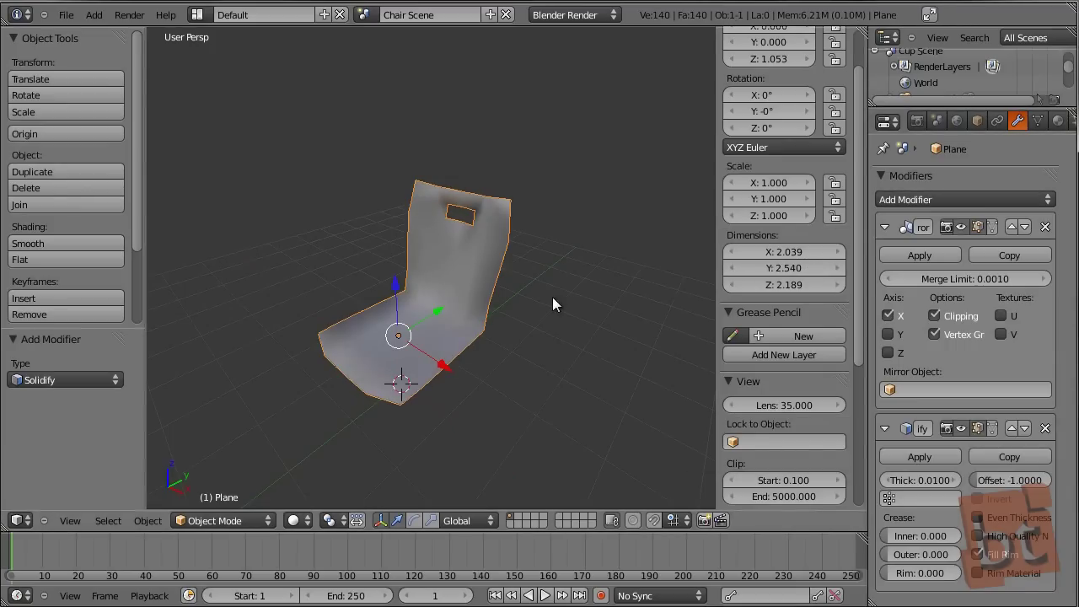
{"action": "middle_click_drag", "start_coordinate": [553, 298], "coordinate": [484, 299]}
{"action": "scroll", "coordinate": [484, 299], "scroll_direction": "up", "scroll_amount": 2}
{"action": "middle_click_drag", "start_coordinate": [540, 342], "coordinate": [578, 315], "text": "shift"}
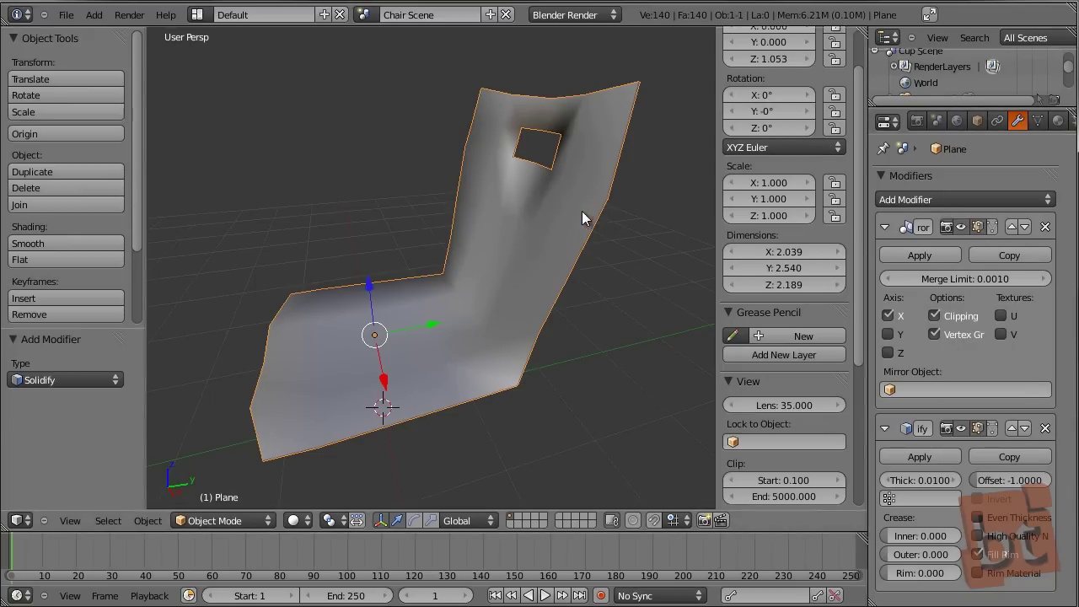
{"action": "left_click_drag", "start_coordinate": [923, 481], "coordinate": [1045, 483]}
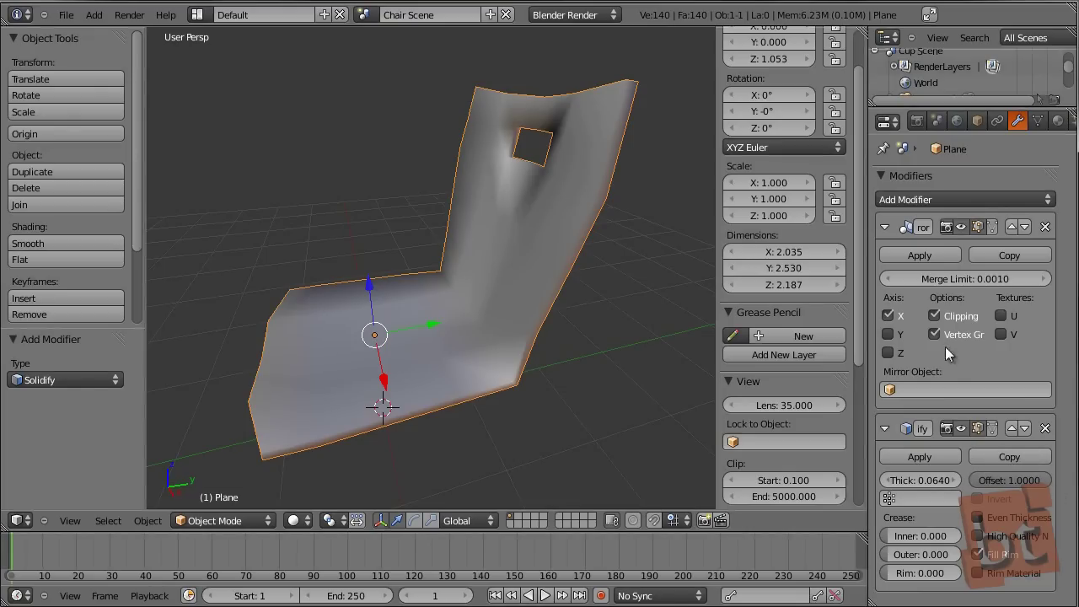
Add a Subdivision Surface modifier to the chair and set its view subdivisions to 2.
{"action": "left_click", "coordinate": [939, 196]}
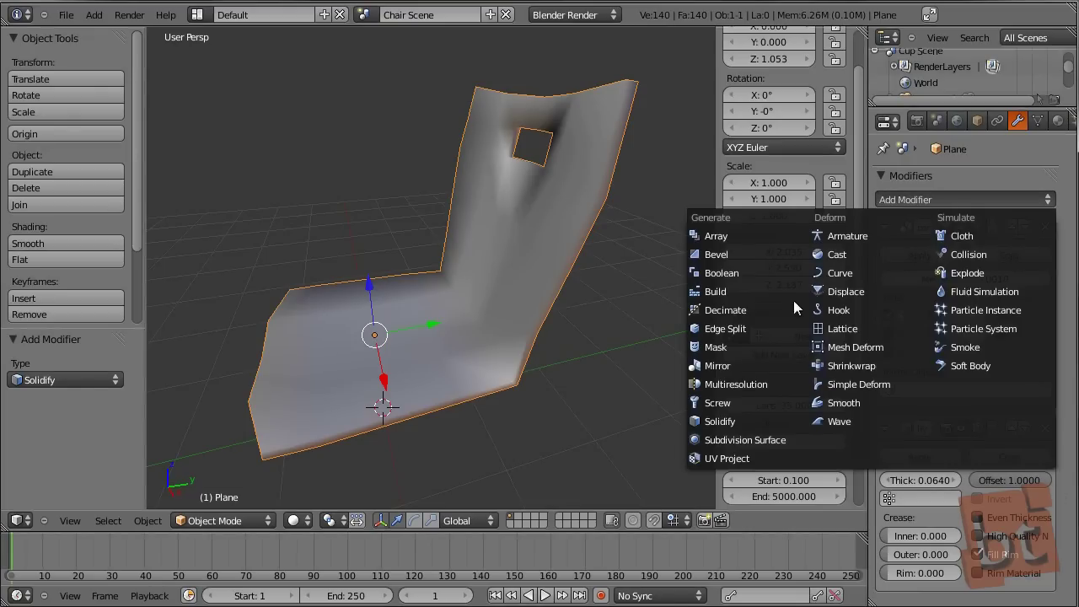
{"action": "left_click", "coordinate": [760, 440]}
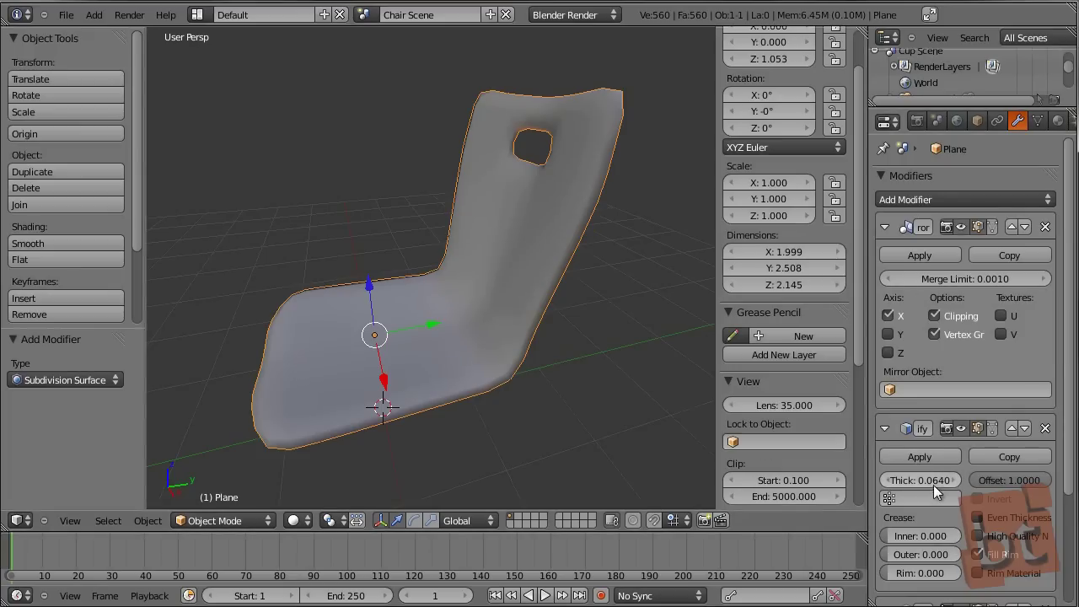
{"action": "scroll", "coordinate": [934, 485], "scroll_direction": "down", "scroll_amount": 4}
{"action": "left_click", "coordinate": [956, 563]}
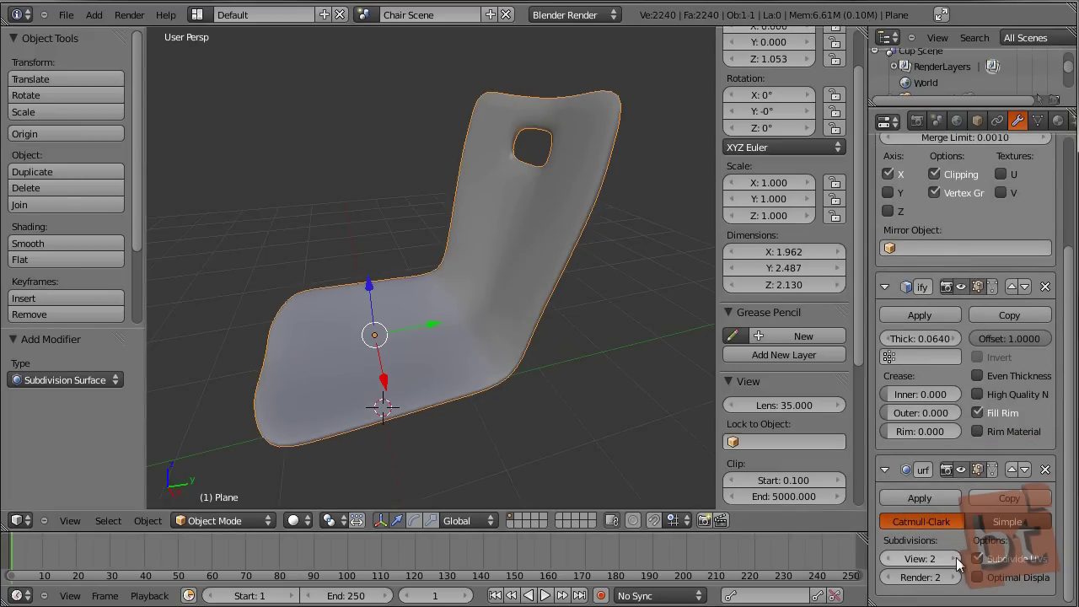
Enter Edit Mode, show the Subdivision Surface result on the editing cage, and deselect everything.
{"action": "middle_click_drag", "start_coordinate": [512, 221], "coordinate": [522, 173]}
{"action": "key", "text": "Tab"}
{"action": "left_click", "coordinate": [990, 472]}
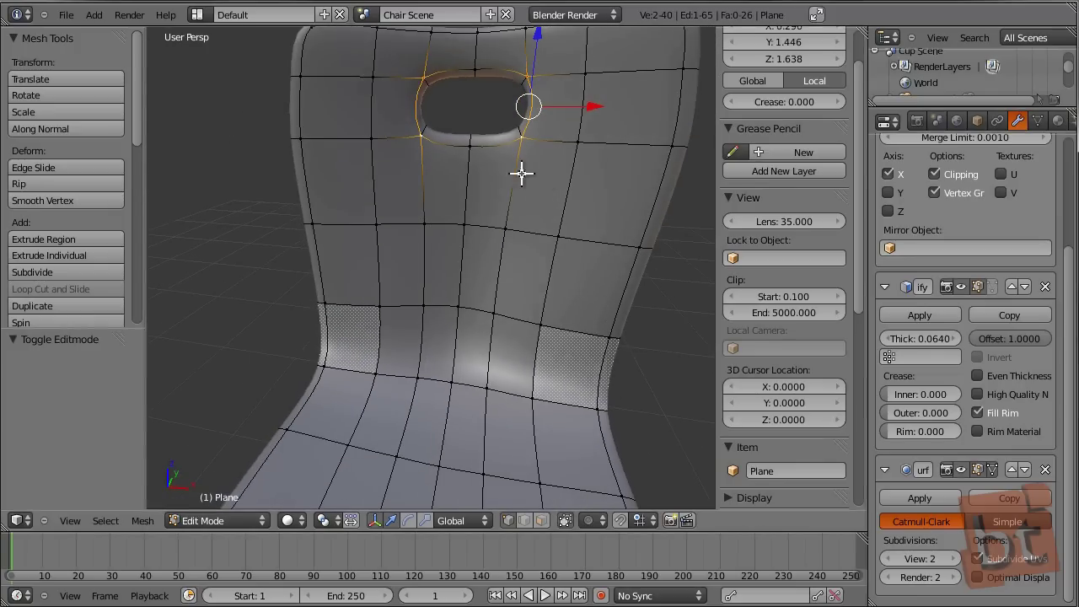
{"action": "key", "text": "a"}
Push the backrest vertices beside and below the handle hole back along Y one by one, the lowest about 0.040.
{"action": "key", "text": "ctrl+r"}
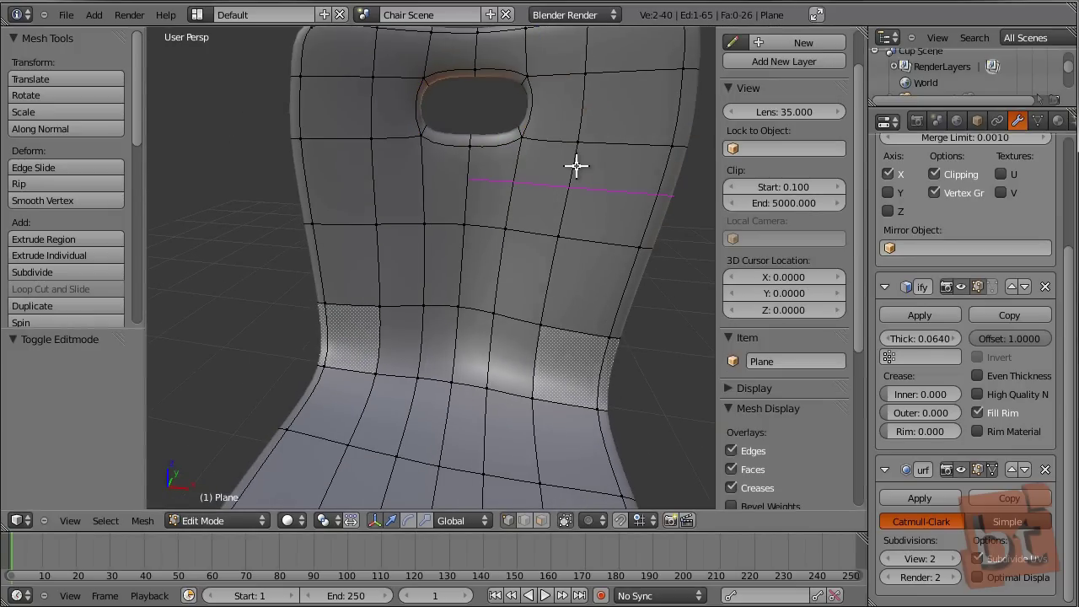
{"action": "middle_click_drag", "start_coordinate": [638, 228], "coordinate": [586, 231]}
{"action": "right_click", "coordinate": [552, 143]}
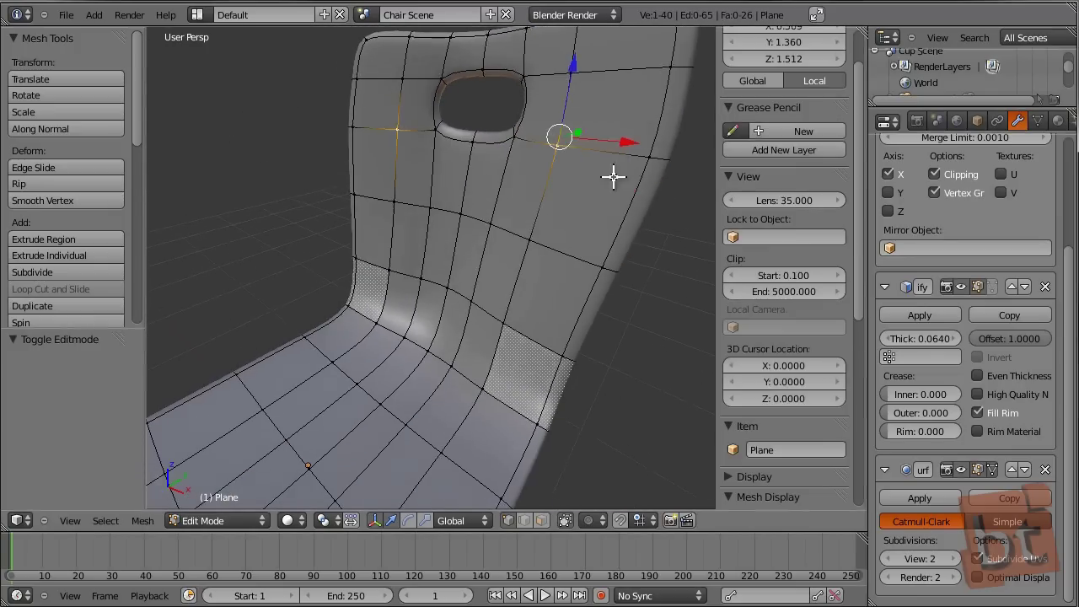
{"action": "middle_click_drag", "start_coordinate": [614, 177], "coordinate": [532, 216]}
{"action": "left_click_drag", "start_coordinate": [615, 135], "coordinate": [626, 135]}
{"action": "right_click", "coordinate": [513, 213]}
{"action": "left_click_drag", "start_coordinate": [571, 211], "coordinate": [590, 208]}
{"action": "right_click", "coordinate": [480, 262]}
{"action": "mouse_move", "coordinate": [536, 255]}
{"action": "left_mouse_down"}
{"action": "mouse_move", "coordinate": [560, 257]}
{"action": "mouse_move", "coordinate": [545, 239]}
{"action": "left_mouse_up"}
Move the centre vertex at the lower edge of the handle hole about -0.015 along Y.
{"action": "middle_click_drag", "start_coordinate": [410, 337], "coordinate": [386, 319]}
{"action": "right_click", "coordinate": [544, 159]}
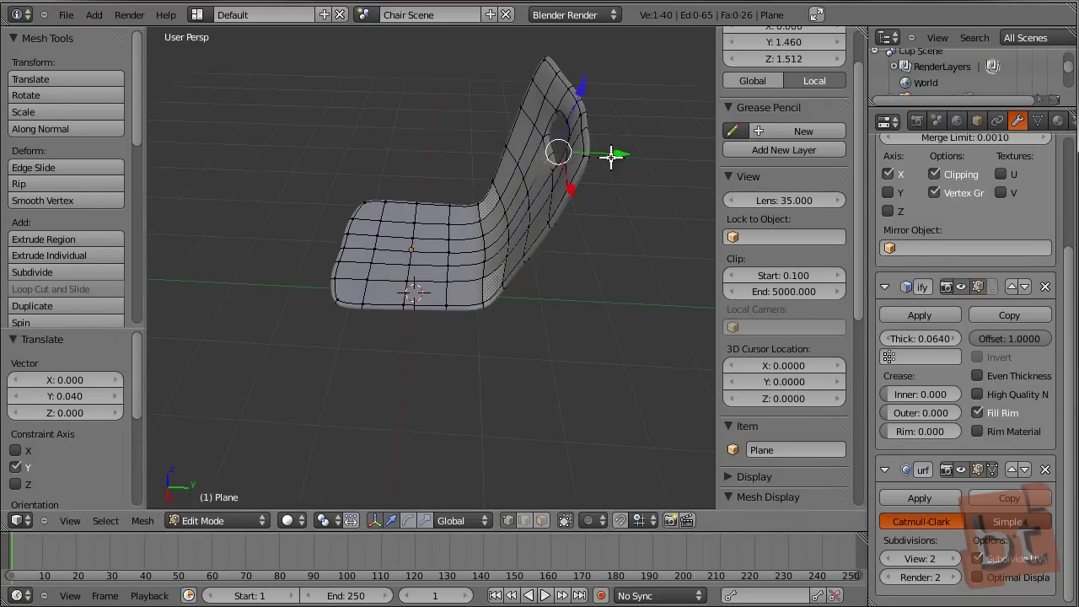
{"action": "left_click_drag", "start_coordinate": [624, 156], "coordinate": [620, 155]}
{"action": "middle_click_drag", "start_coordinate": [578, 188], "coordinate": [559, 208]}
{"action": "scroll", "coordinate": [522, 261], "scroll_direction": "up", "scroll_amount": 2}
Pull the backrest's top outer corner up and inward, and move the side vertex beneath it about -0.073 X, 0.044 Y, 0.127 Z.
{"action": "right_click", "coordinate": [604, 137]}
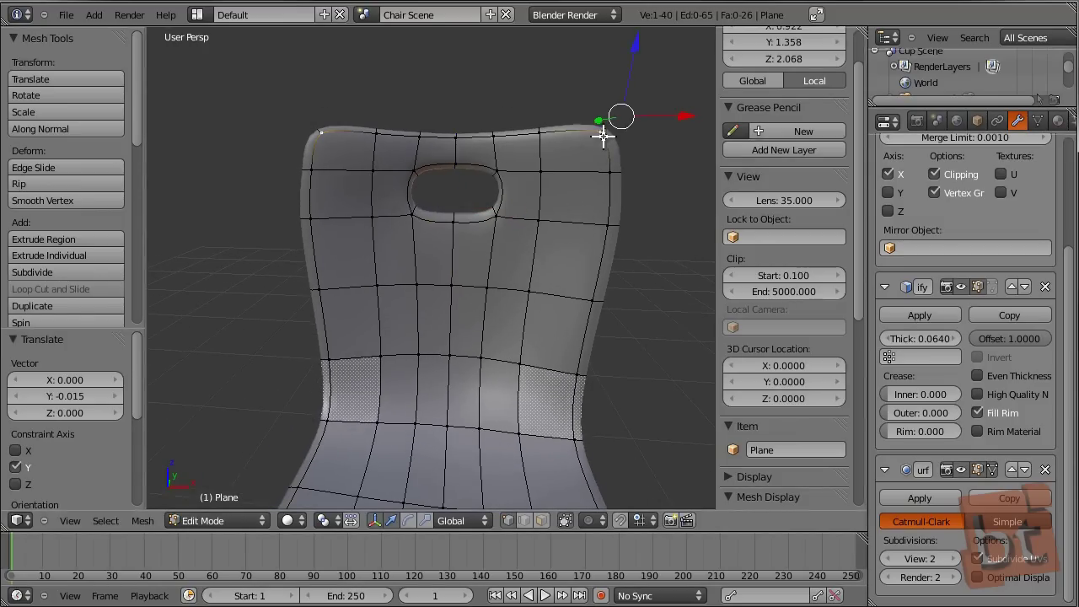
{"action": "key", "text": "g"}
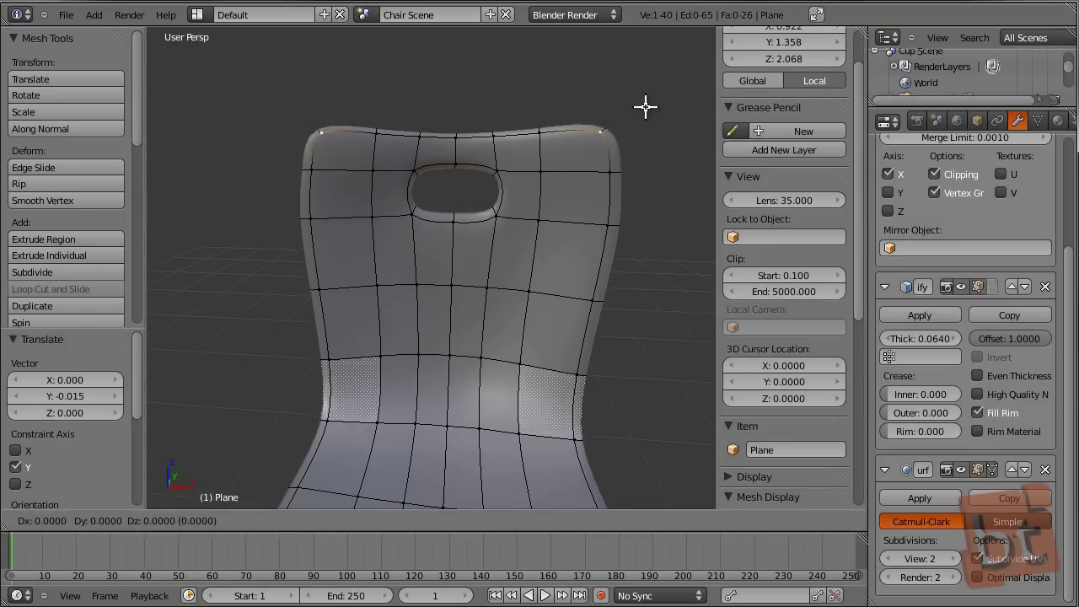
{"action": "left_click", "coordinate": [584, 50]}
{"action": "right_click", "coordinate": [605, 156]}
{"action": "key", "text": "g"}
{"action": "left_click", "coordinate": [590, 127]}
Shift the backrest's side vertex level with the handle hole's lower edge about -0.010 along X.
{"action": "right_click", "coordinate": [619, 219]}
{"action": "key", "text": "g"}
{"action": "right_click", "coordinate": [589, 215]}
{"action": "key", "text": "g"}
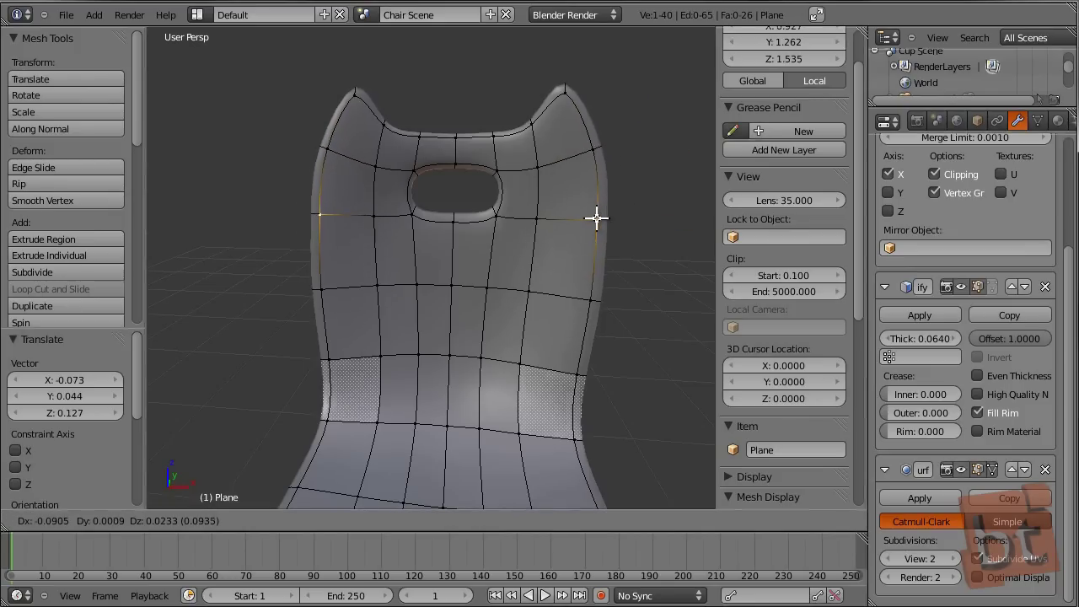
{"action": "left_click", "coordinate": [607, 222]}
{"action": "scroll", "coordinate": [562, 309], "scroll_direction": "down", "scroll_amount": 3}
Shift the seat's front-edge vertex between centre and corner about 0.021 along X.
{"action": "mouse_move", "coordinate": [562, 309]}
{"action": "middle_mouse_down"}
{"action": "mouse_move", "coordinate": [554, 263]}
{"action": "mouse_move", "coordinate": [559, 330]}
{"action": "middle_mouse_up"}
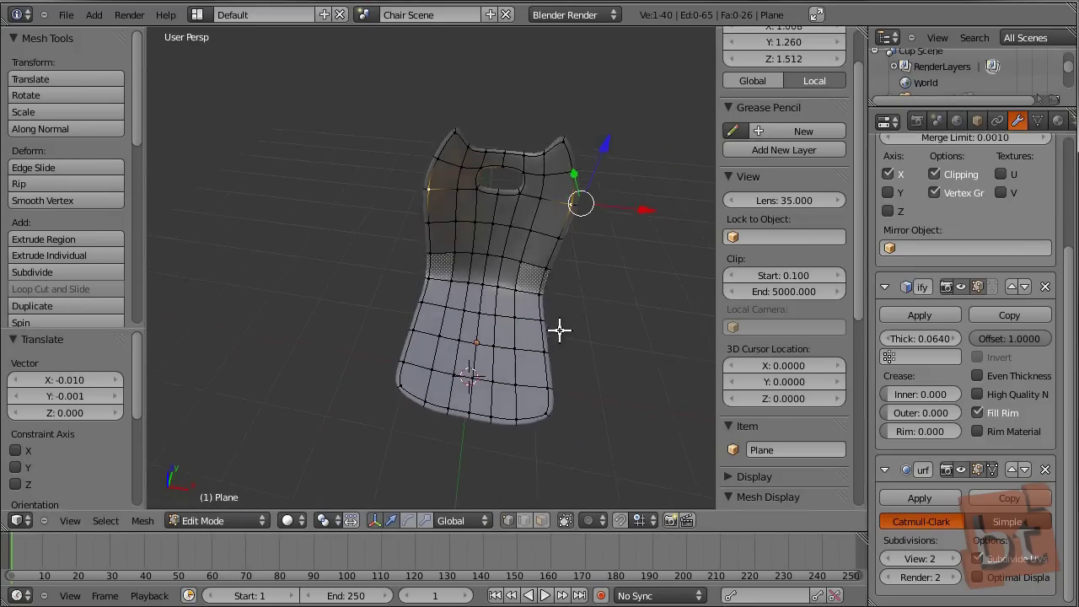
{"action": "right_click", "coordinate": [424, 389]}
{"action": "key", "text": "g"}
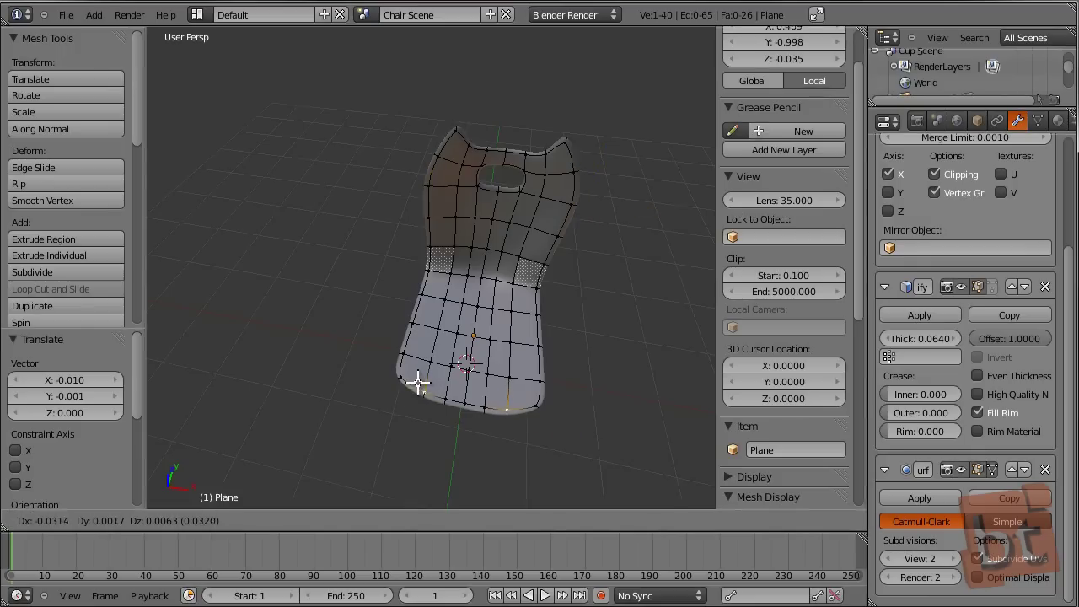
{"action": "left_click", "coordinate": [423, 385]}
{"action": "middle_click_drag", "start_coordinate": [530, 398], "coordinate": [526, 354]}
{"action": "scroll", "coordinate": [526, 354], "scroll_direction": "up", "scroll_amount": 3}
Enable proportional editing and move the seat's front centre vertex about 0.198 along Y with smooth falloff.
{"action": "middle_click_drag", "start_coordinate": [508, 298], "coordinate": [529, 349]}
{"action": "right_click", "coordinate": [417, 325]}
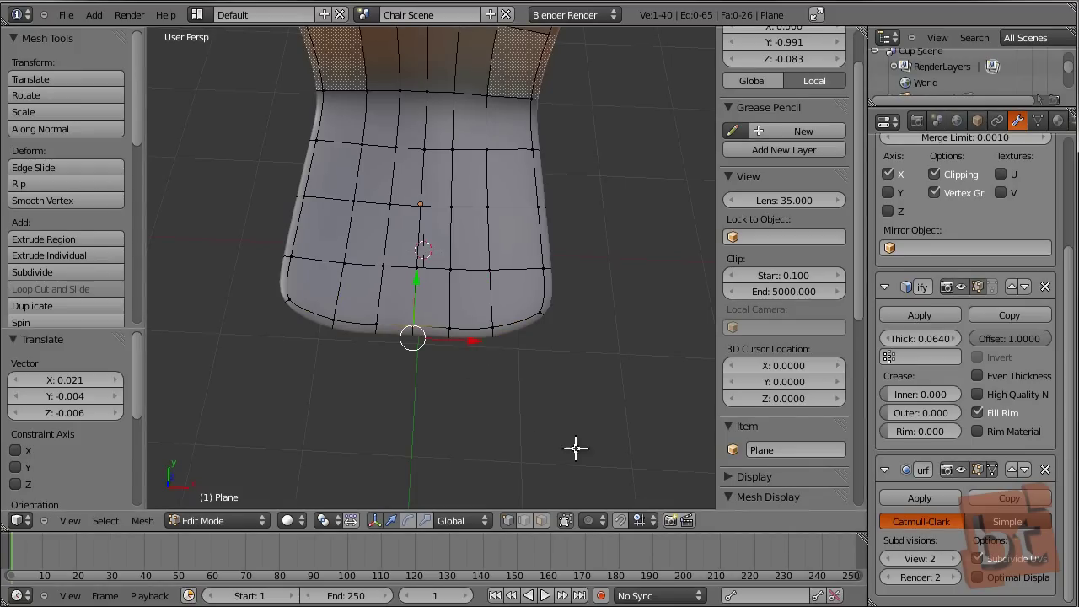
{"action": "key", "text": "o"}
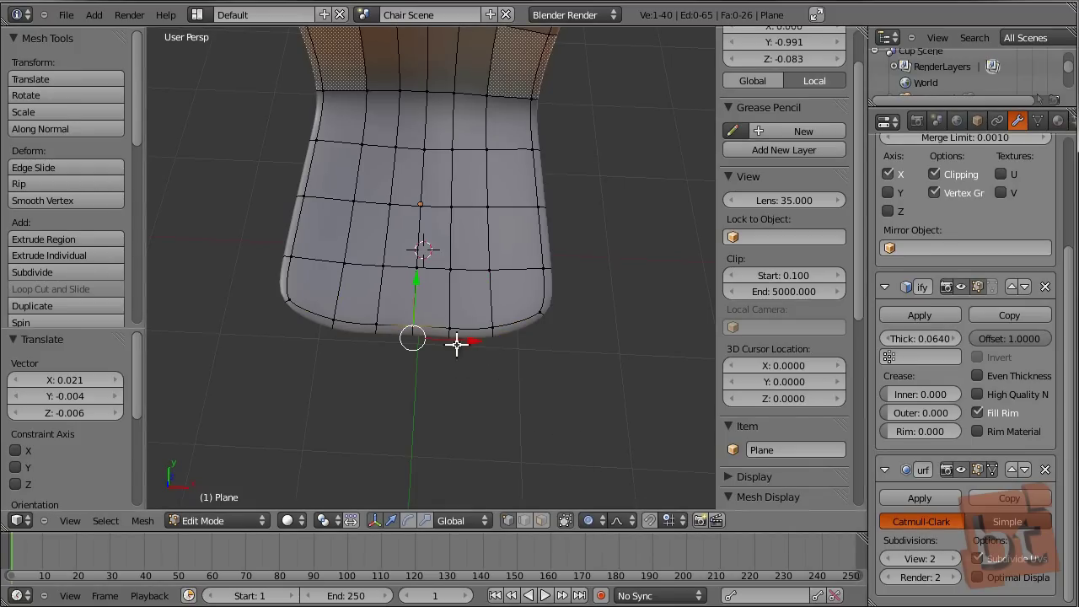
{"action": "middle_click_drag", "start_coordinate": [600, 349], "coordinate": [459, 313]}
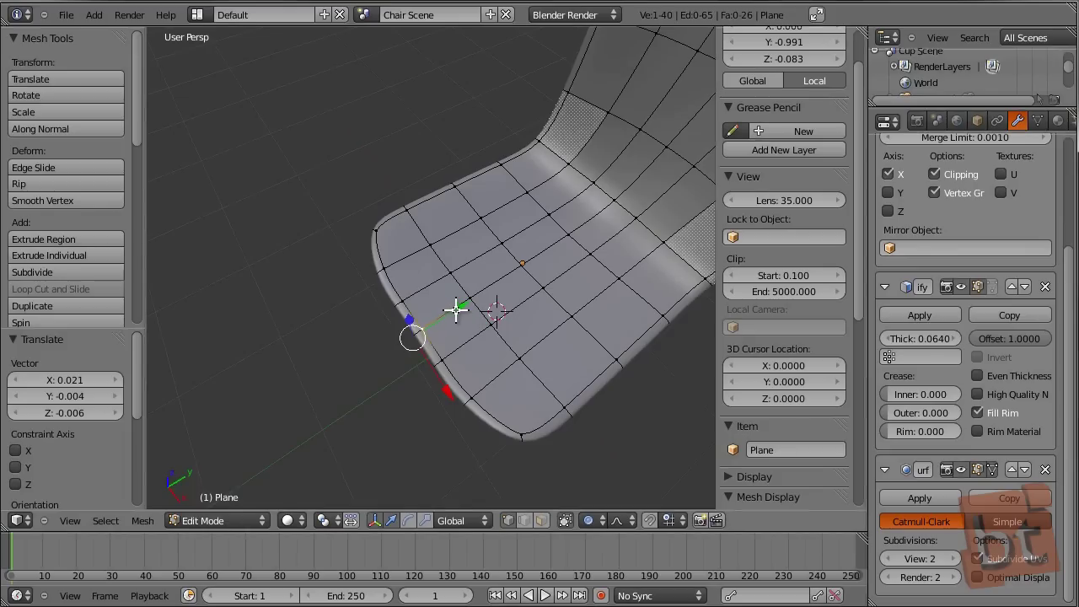
{"action": "key", "text": "g"}
{"action": "key", "text": "y"}
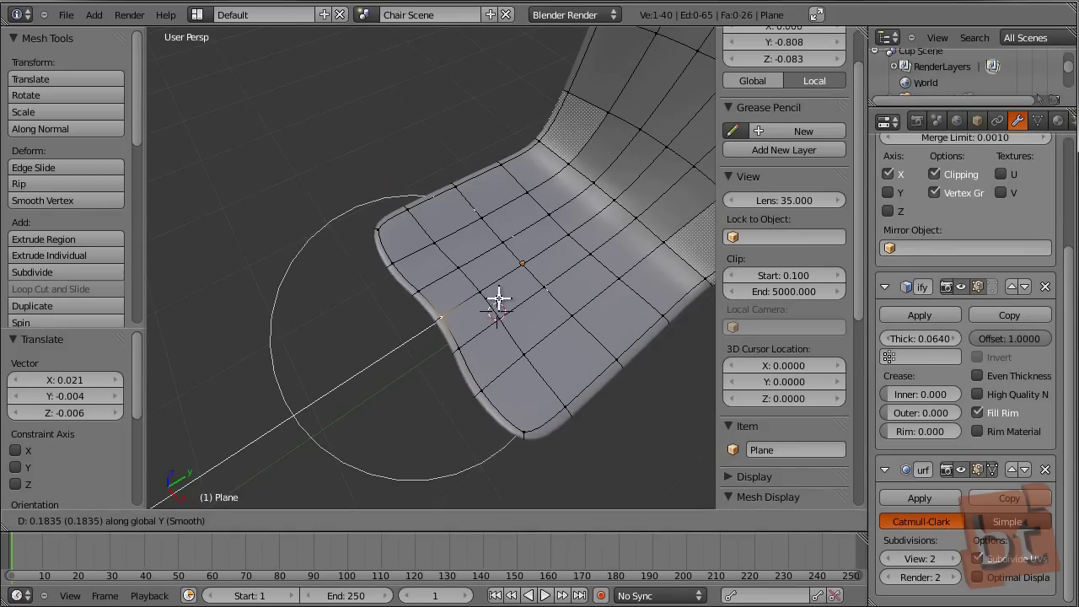
{"action": "left_click", "coordinate": [497, 304]}
In side wireframe view, move the seat's front-edge vertices about -0.098 along Y and 0.124 along Z with smooth falloff.
{"action": "middle_click_drag", "start_coordinate": [520, 351], "coordinate": [461, 379]}
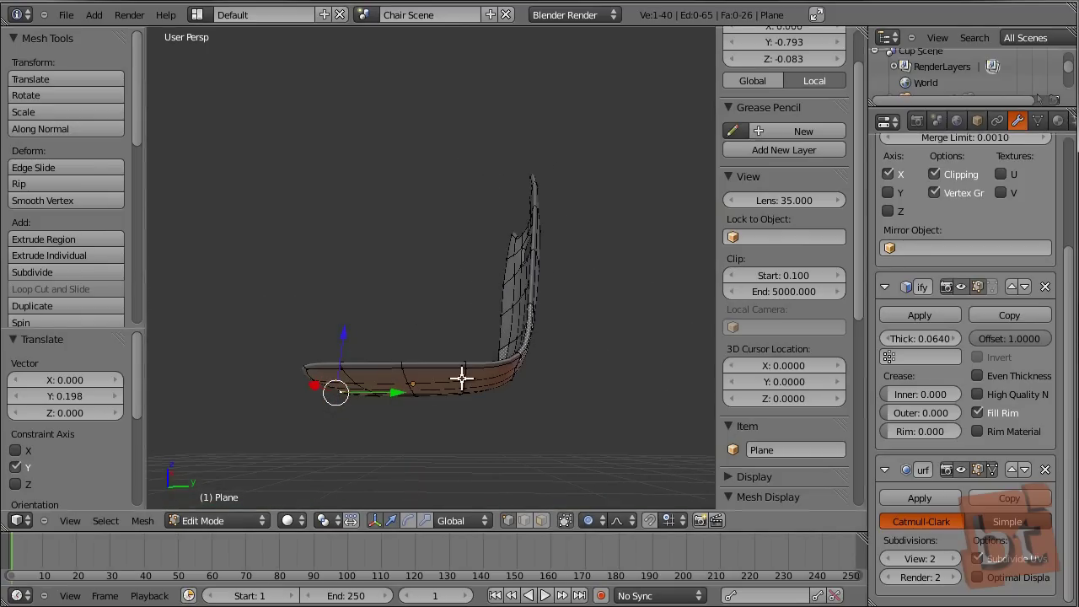
{"action": "key", "text": "KP_3"}
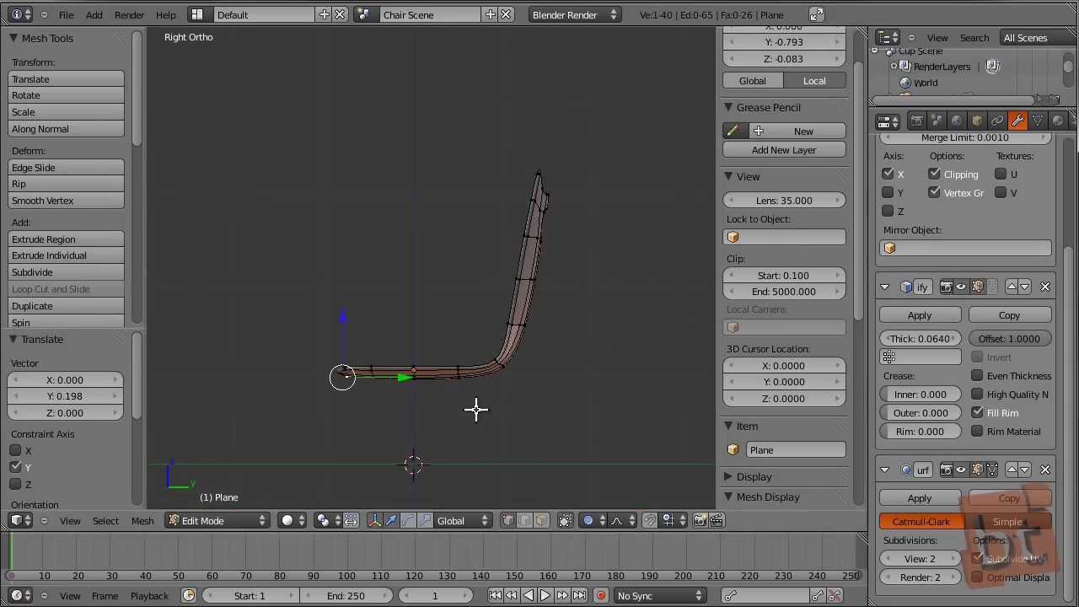
{"action": "scroll", "coordinate": [476, 411], "scroll_direction": "up", "scroll_amount": 2}
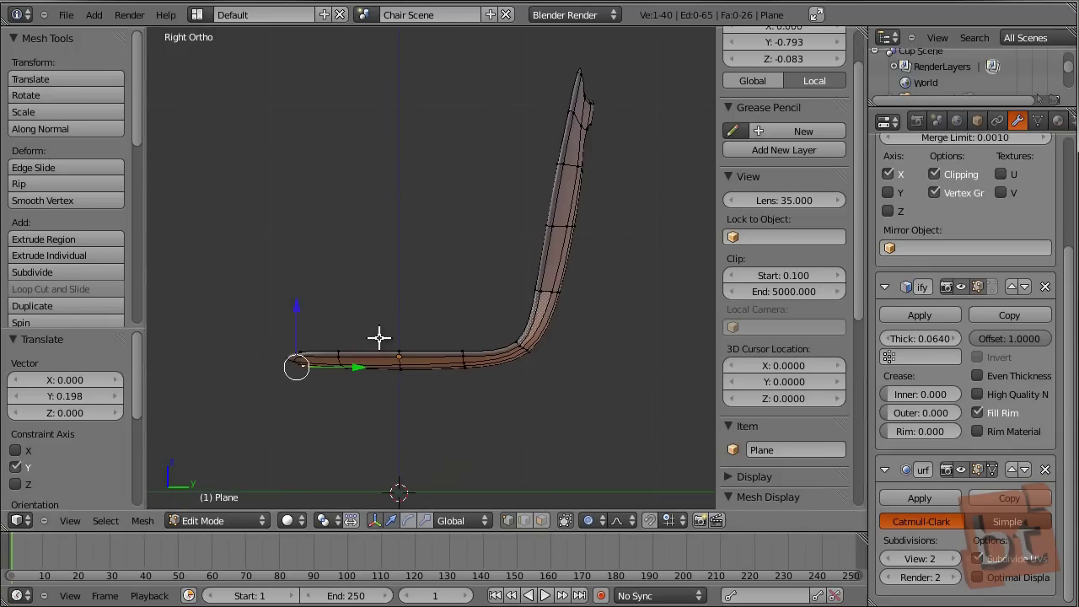
{"action": "key", "text": "z"}
{"action": "middle_click_drag", "start_coordinate": [356, 368], "coordinate": [380, 368], "text": "shift"}
{"action": "key", "text": "a"}
{"action": "left_click_drag", "start_coordinate": [264, 312], "coordinate": [351, 415]}
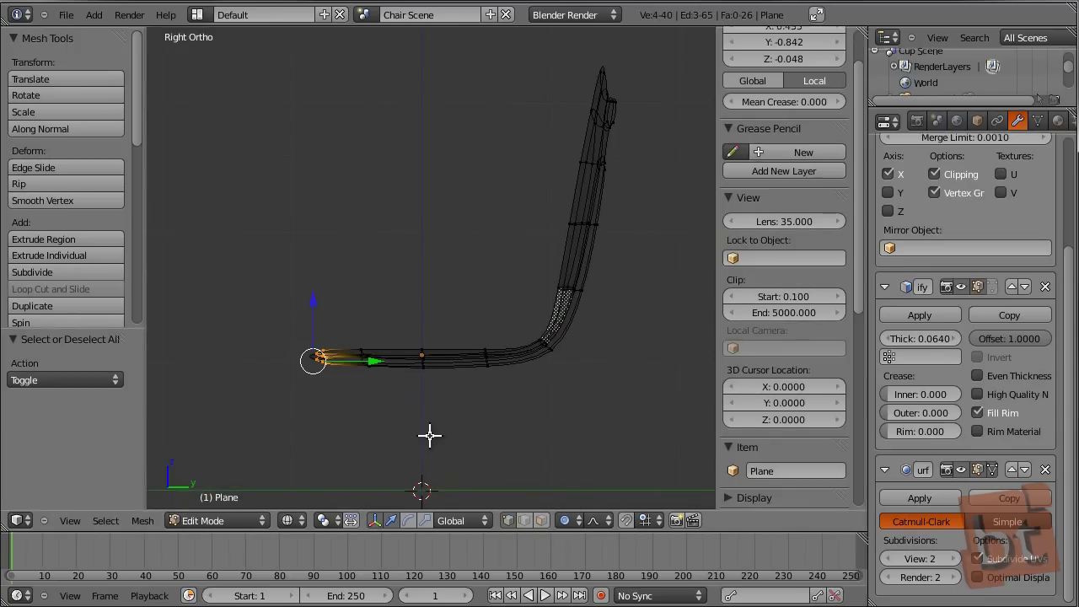
{"action": "key", "text": "g"}
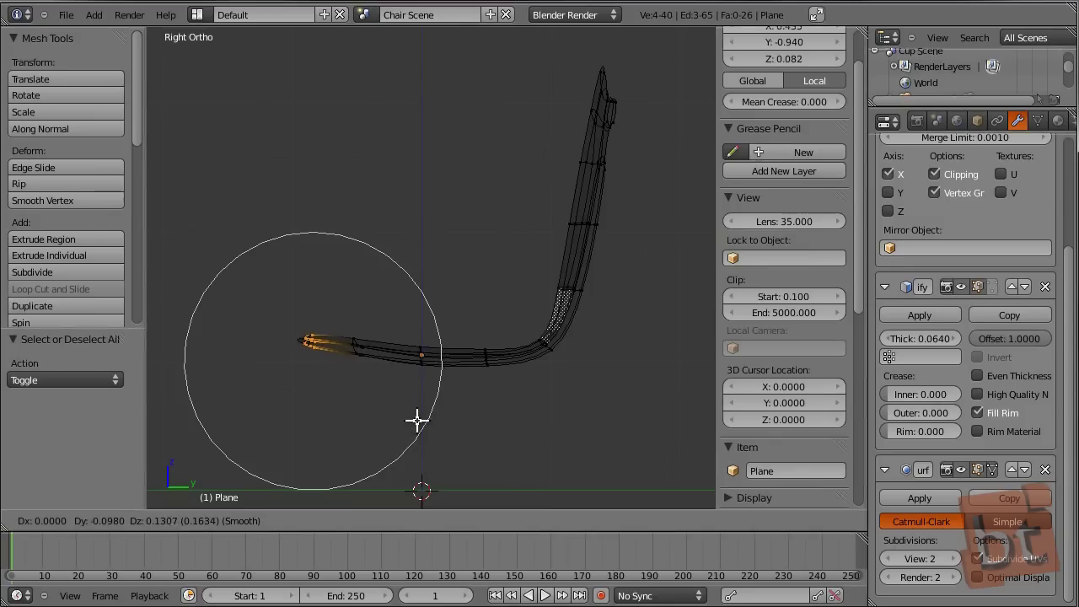
{"action": "left_click", "coordinate": [417, 419]}
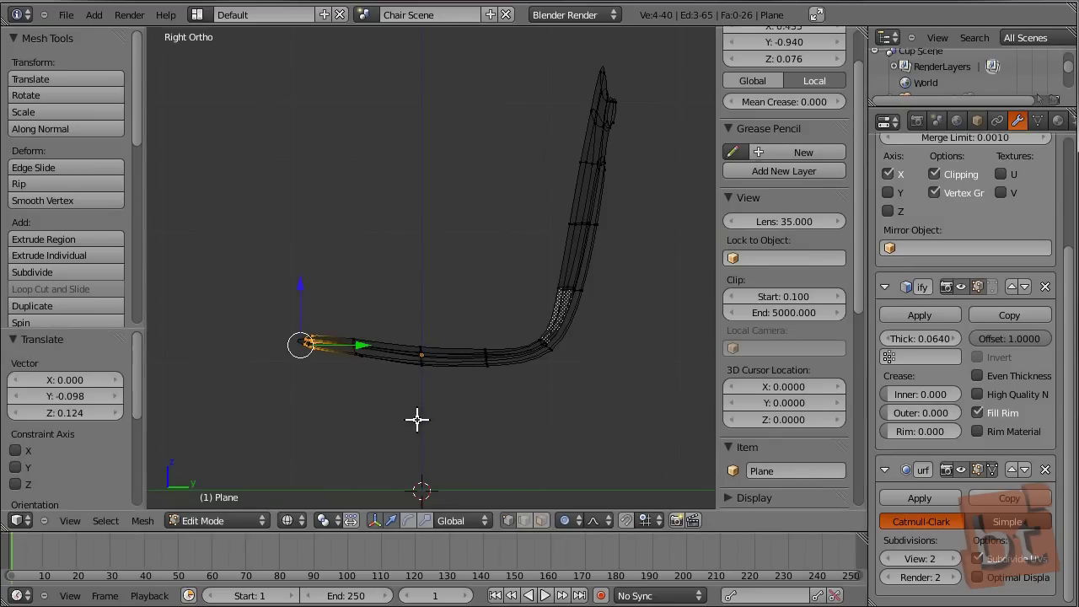
Select the seat's rear vertex row in front of the bend and move it about 0.078 along Y and -0.033 along Z.
{"action": "key", "text": "b"}
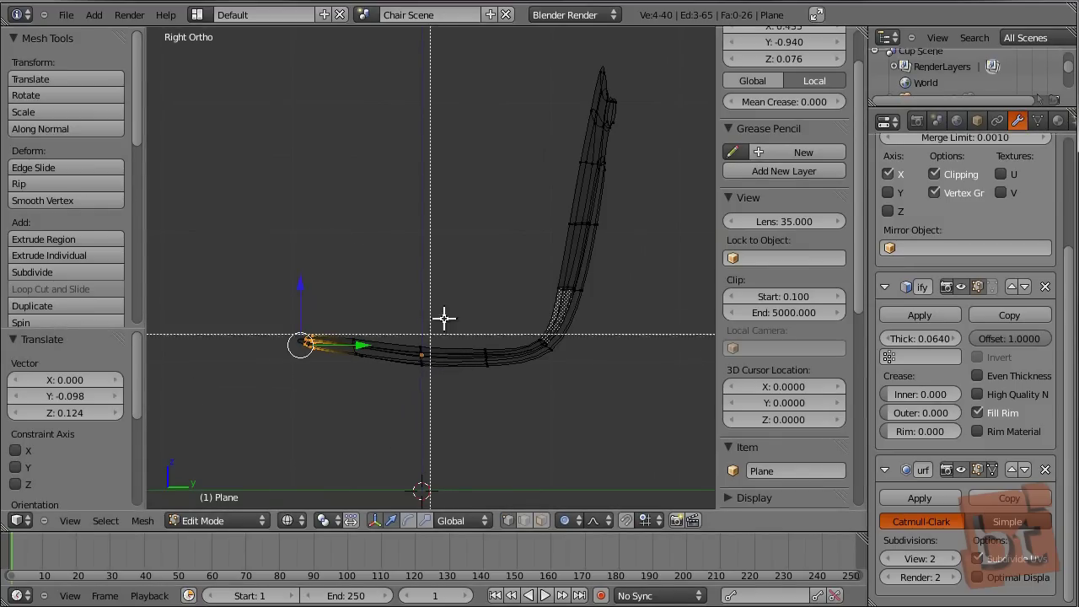
{"action": "left_click_drag", "start_coordinate": [445, 317], "coordinate": [520, 406]}
{"action": "key", "text": "a"}
{"action": "key", "text": "b"}
{"action": "left_click_drag", "start_coordinate": [433, 309], "coordinate": [539, 423]}
{"action": "key", "text": "g"}
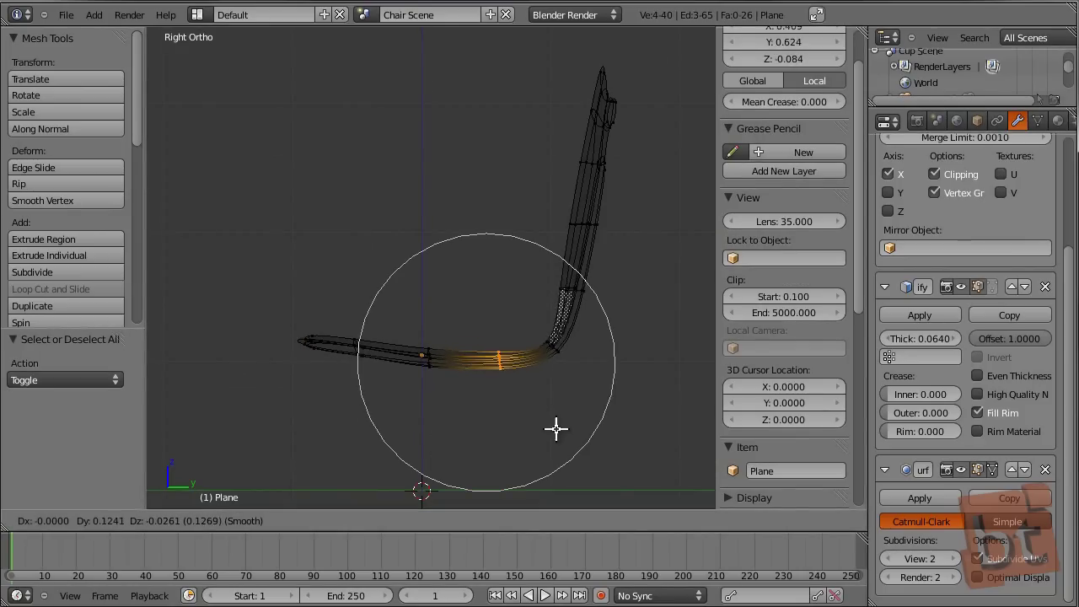
{"action": "left_click", "coordinate": [548, 429]}
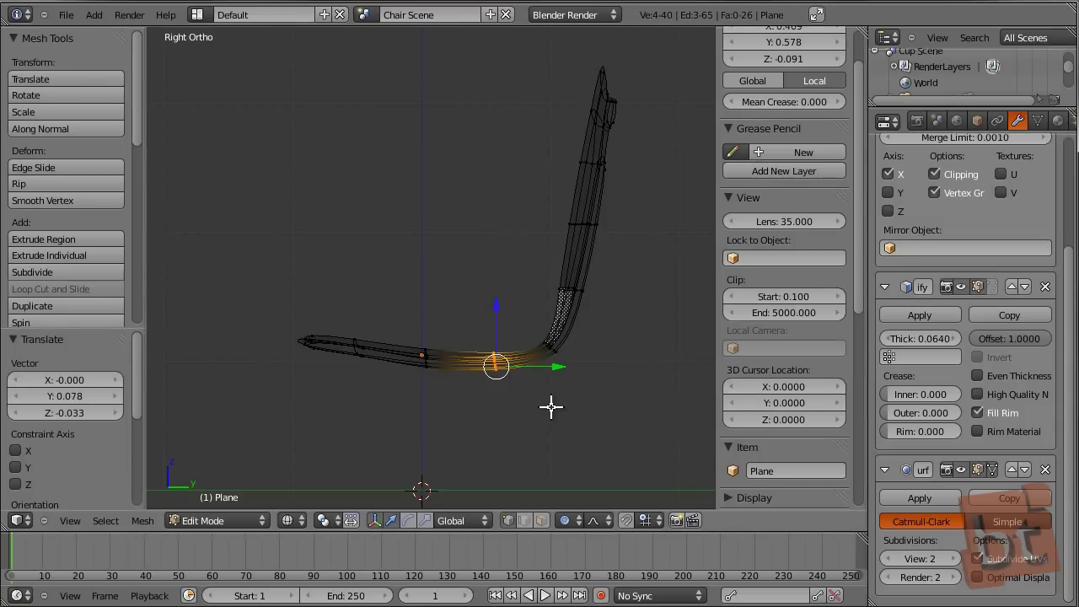
Move the backrest's lowest vertex row, just above the bend, about 0.09 along Y with smooth falloff.
{"action": "key", "text": "a"}
{"action": "key", "text": "b"}
{"action": "left_click_drag", "start_coordinate": [539, 266], "coordinate": [593, 307]}
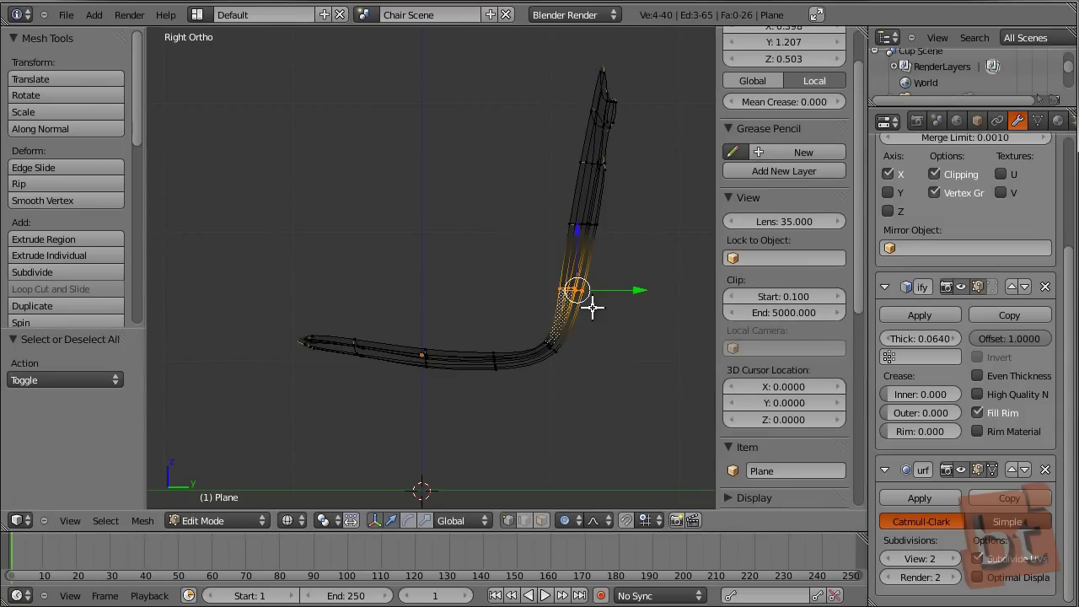
{"action": "key", "text": "g"}
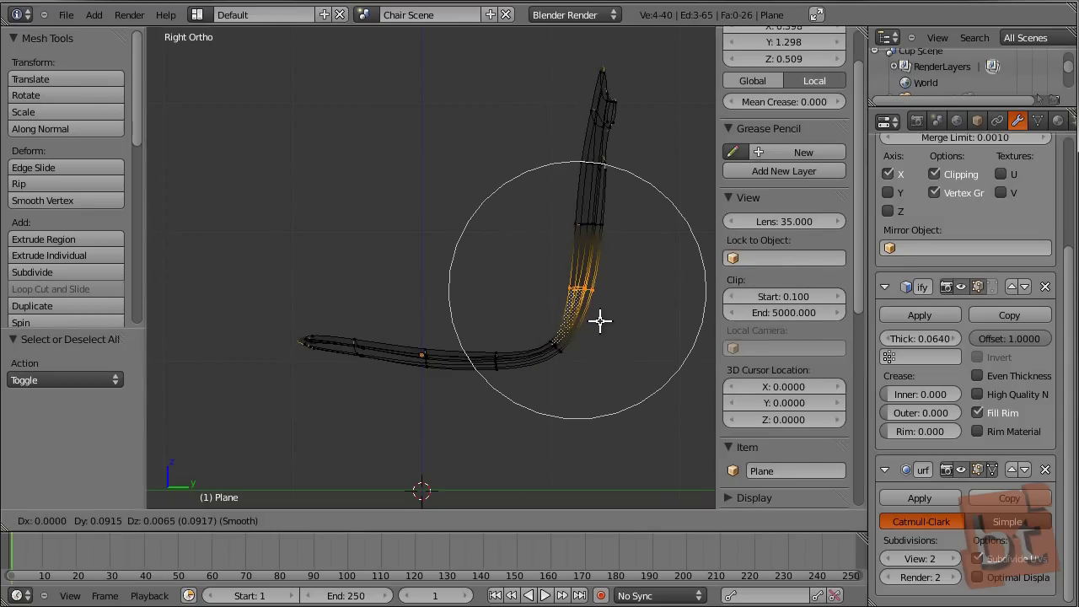
{"action": "left_click", "coordinate": [601, 319]}
{"action": "key", "text": "a"}
Return to Object Mode and raise the whole chair seat about 0.749 along Z.
{"action": "key", "text": "Tab"}
{"action": "middle_click_drag", "start_coordinate": [598, 321], "coordinate": [562, 383]}
{"action": "scroll", "coordinate": [556, 379], "scroll_direction": "down", "scroll_amount": 4}
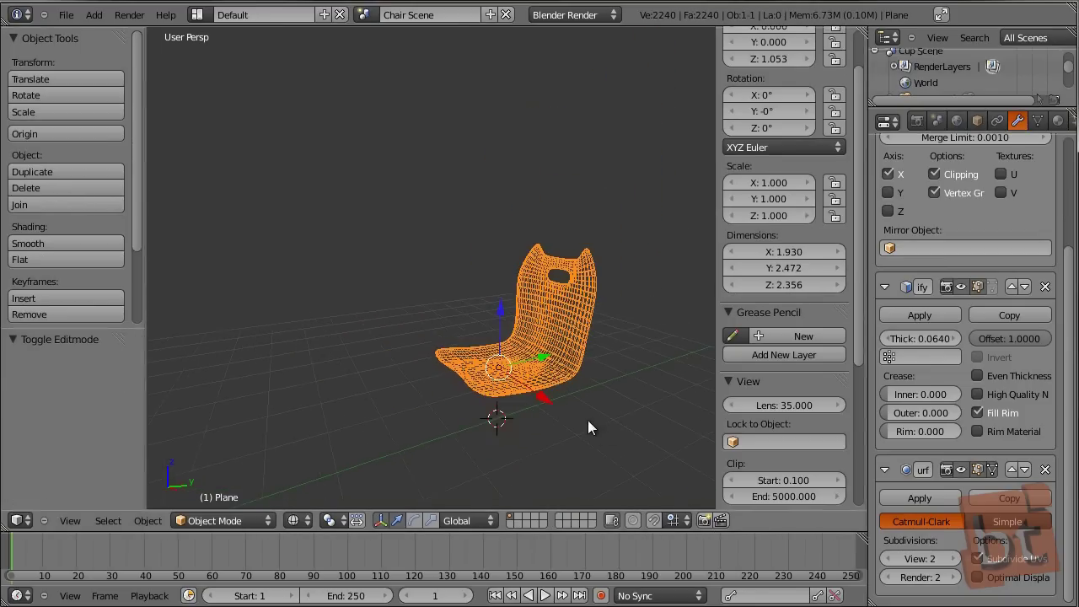
{"action": "key", "text": "g"}
{"action": "key", "text": "z"}
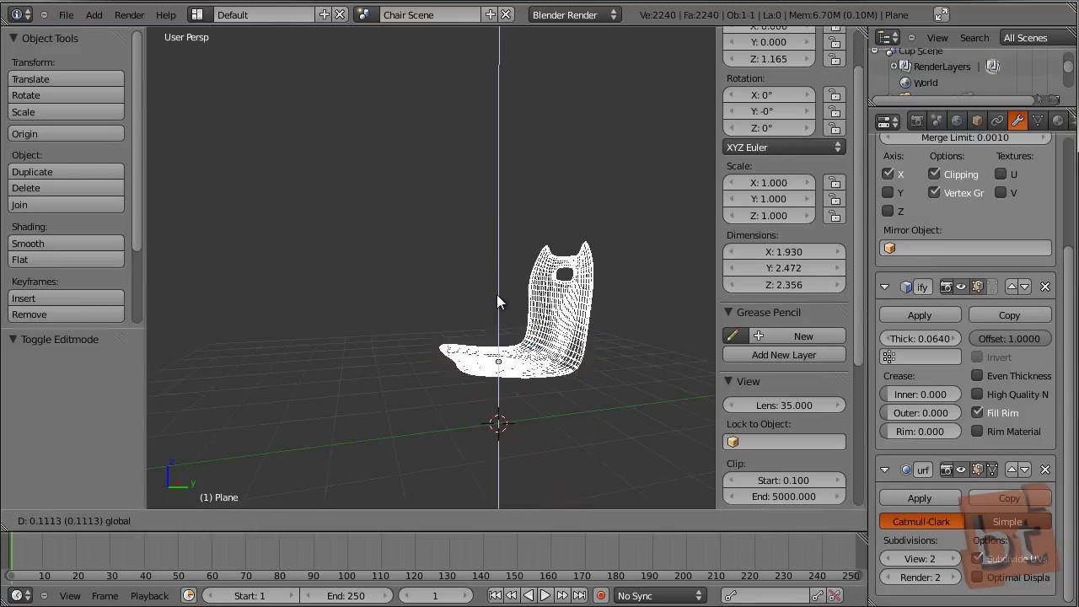
{"action": "left_click", "coordinate": [499, 269]}
{"action": "middle_click_drag", "start_coordinate": [567, 367], "coordinate": [559, 400]}
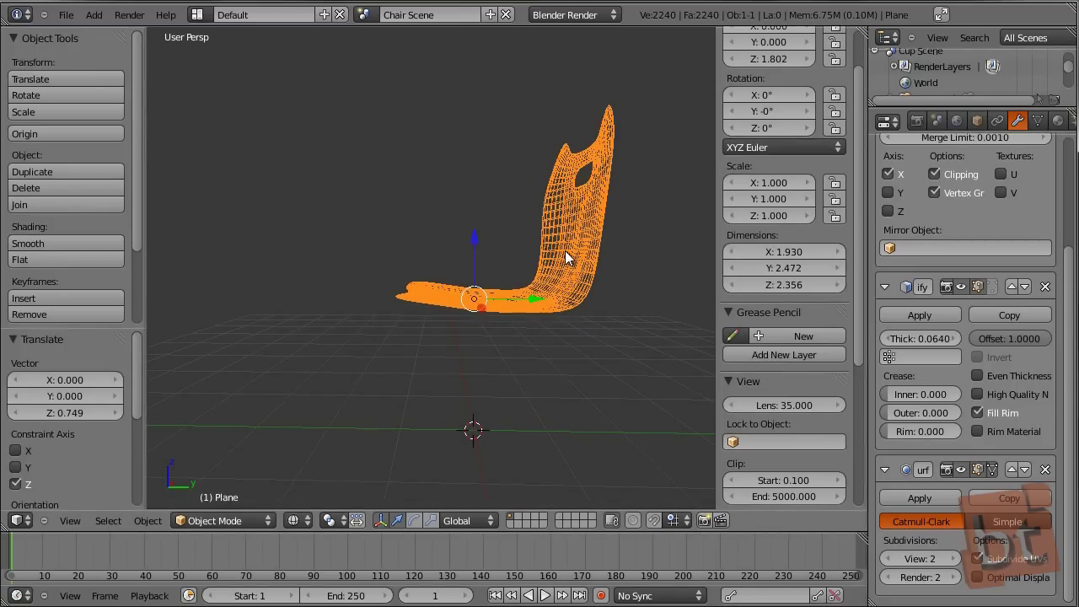
Add a cube at the 3D cursor in top orthographic view as the base for the chair leg.
{"action": "key", "text": "KP_5"}
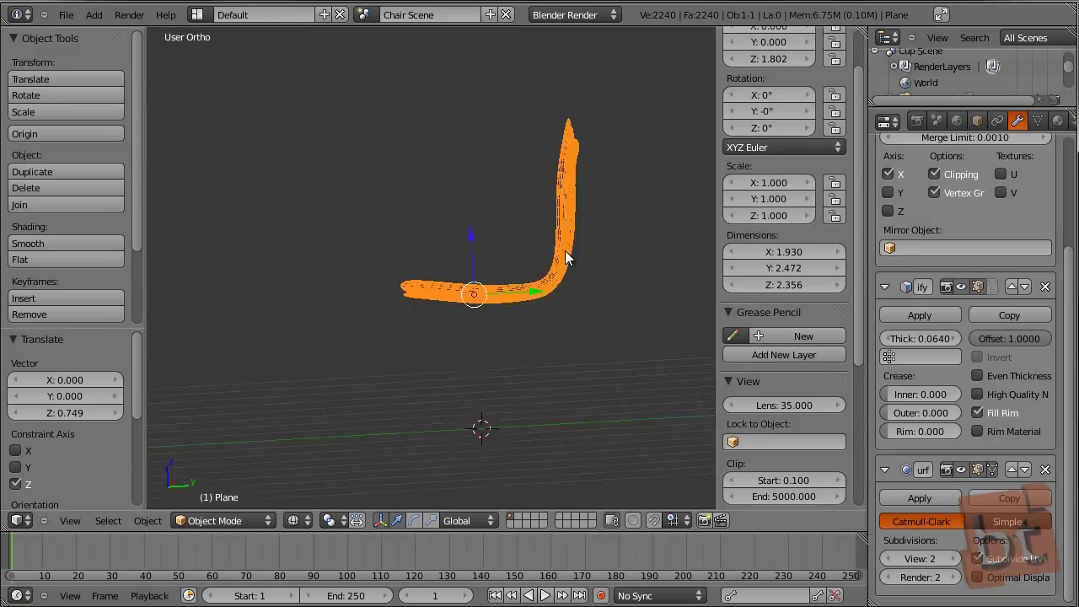
{"action": "key", "text": "KP_7"}
{"action": "key", "text": "shift+a"}
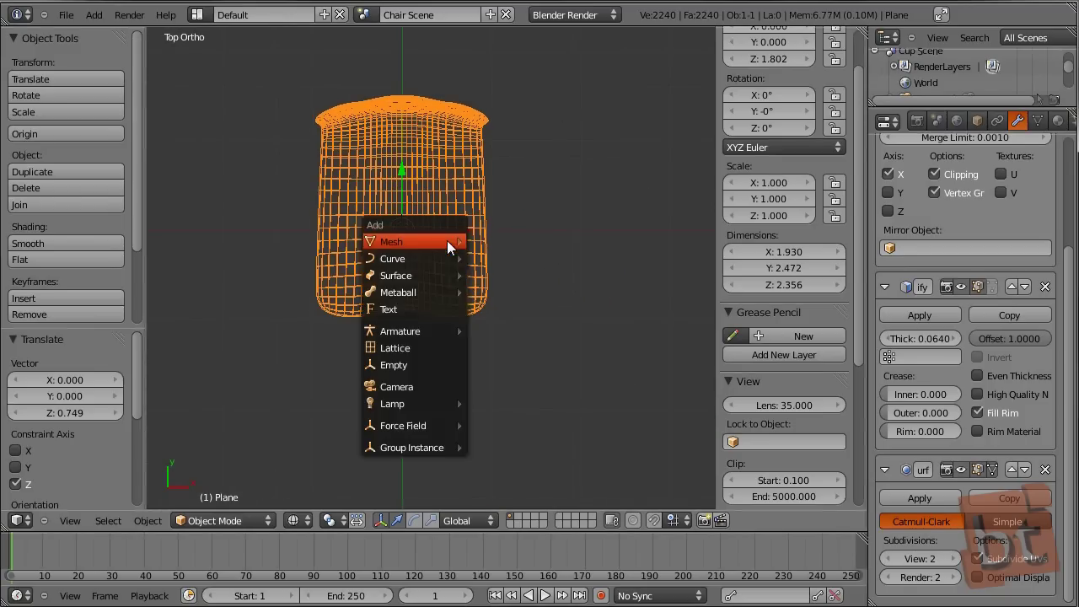
{"action": "mouse_move", "coordinate": [447, 242]}
{"action": "left_click", "coordinate": [508, 255]}
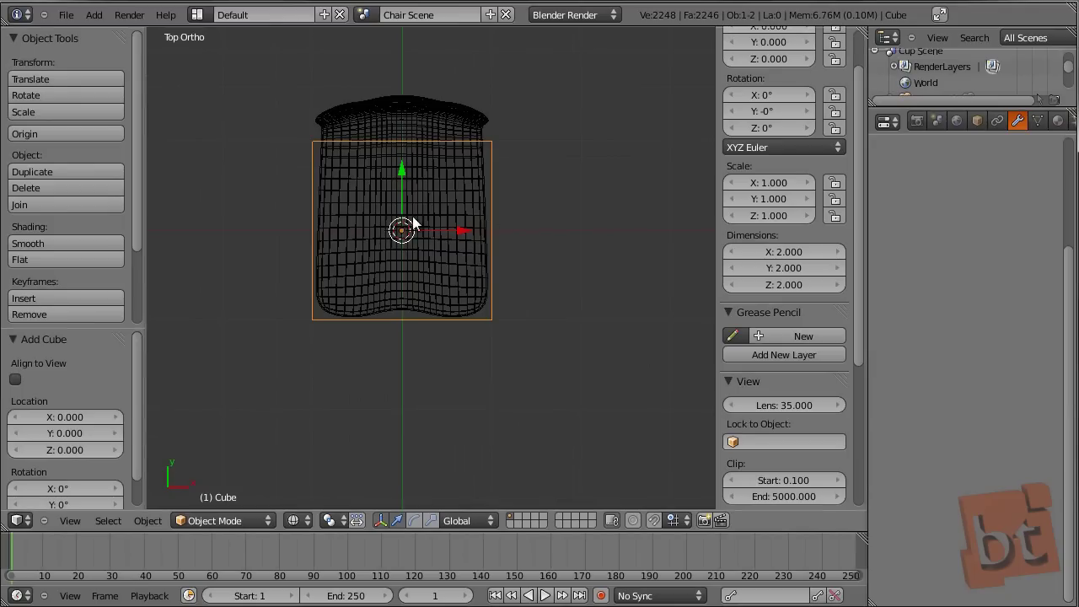
Scale the cube's mesh to about 0.077 in Edit Mode and move it about 1.054 X, -0.884 Y to the seat's front corner.
{"action": "key", "text": "Tab"}
{"action": "key", "text": "a"}
{"action": "key", "text": "a"}
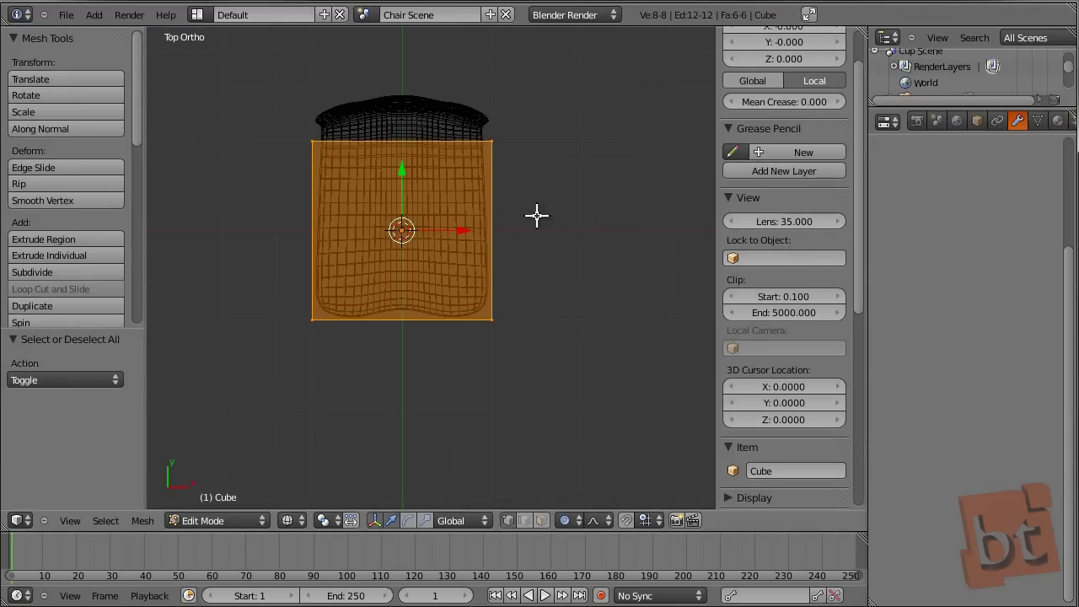
{"action": "key", "text": "s"}
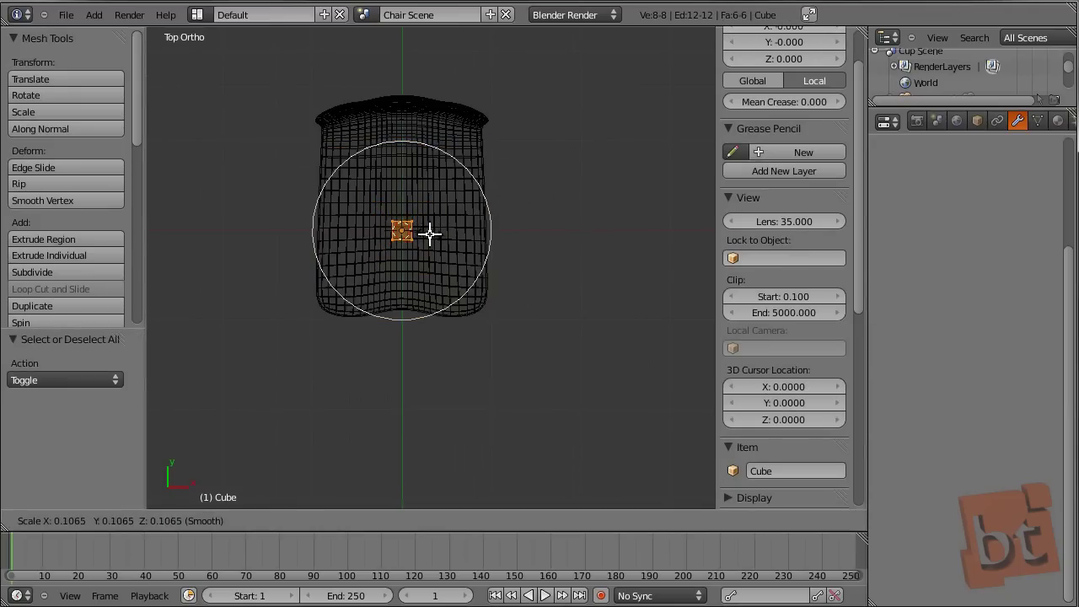
{"action": "left_click", "coordinate": [422, 236]}
{"action": "key", "text": "g"}
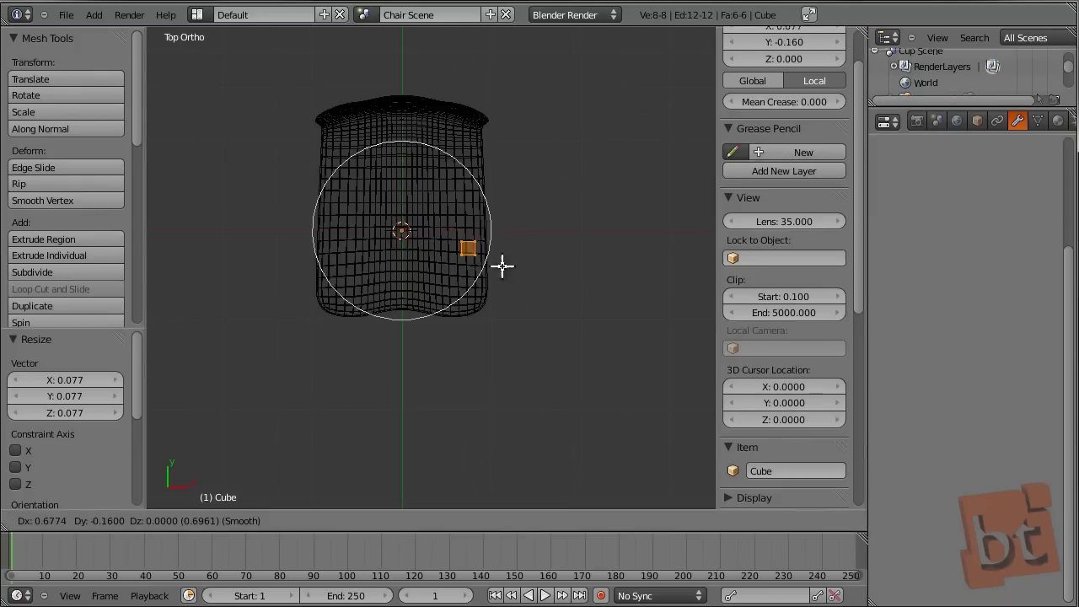
{"action": "left_click", "coordinate": [516, 315]}
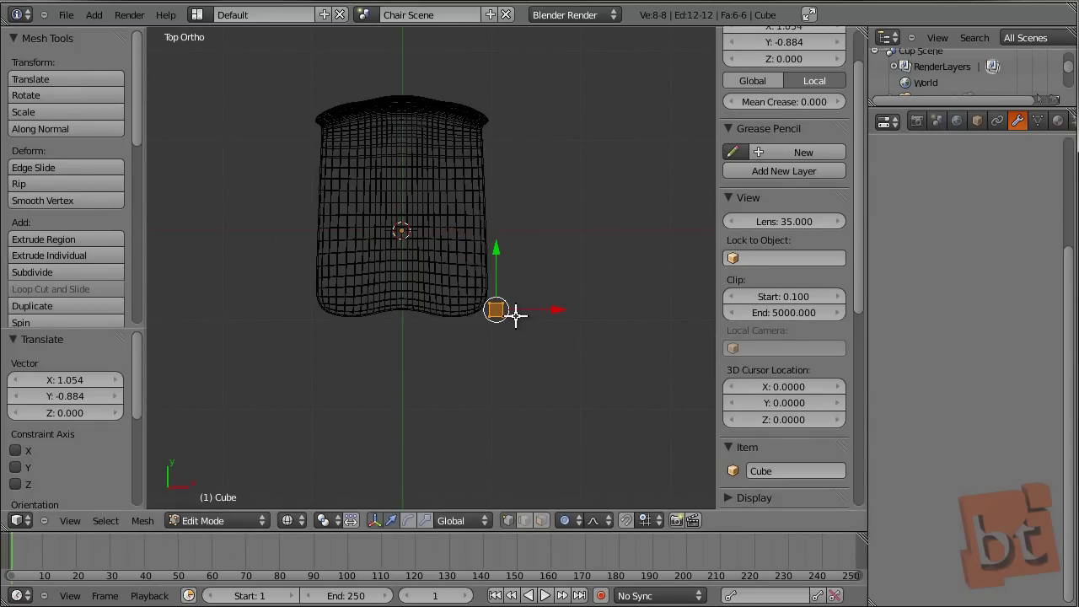
Switch to face selection with solid shading and extrude the small cube's top face about 2.4 along Z.
{"action": "middle_click_drag", "start_coordinate": [532, 323], "coordinate": [496, 330]}
{"action": "key", "text": "ctrl+Tab"}
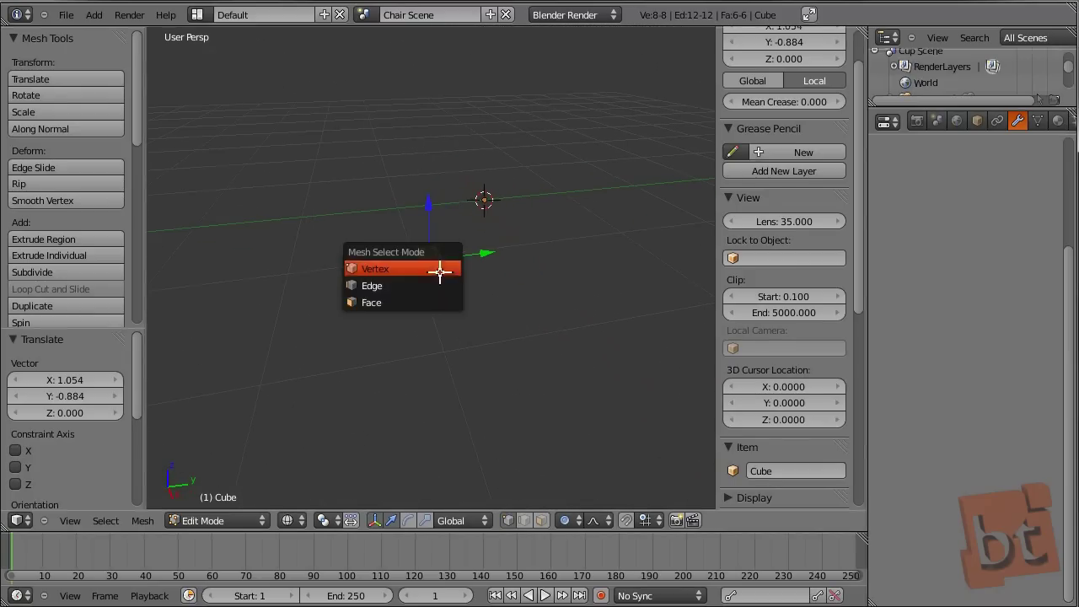
{"action": "left_click", "coordinate": [439, 304]}
{"action": "middle_click_drag", "start_coordinate": [456, 239], "coordinate": [479, 364]}
{"action": "key", "text": "z"}
{"action": "right_click", "coordinate": [491, 259]}
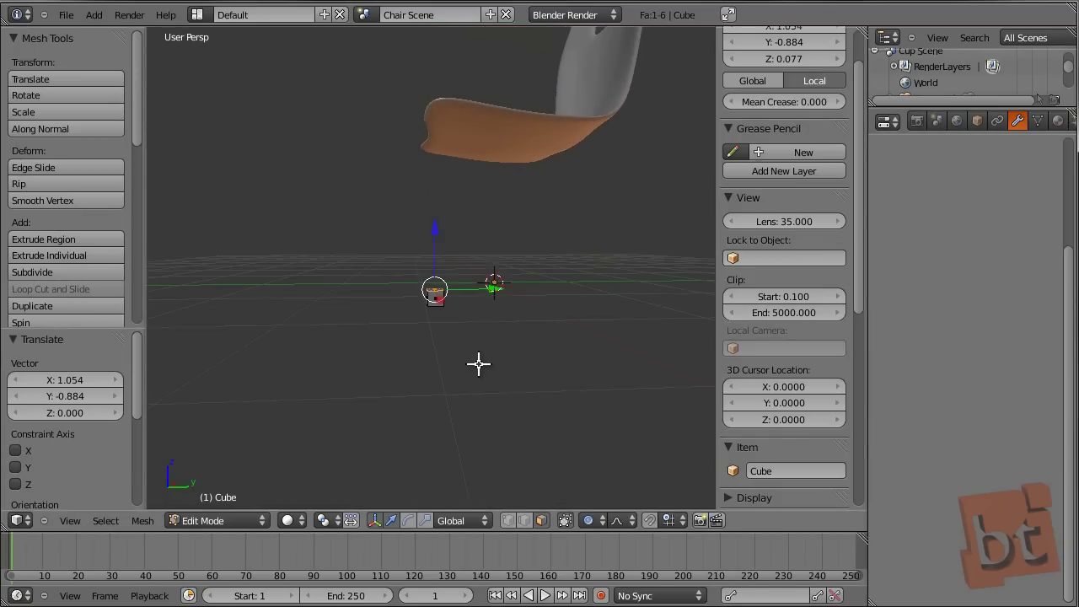
{"action": "key", "text": "e"}
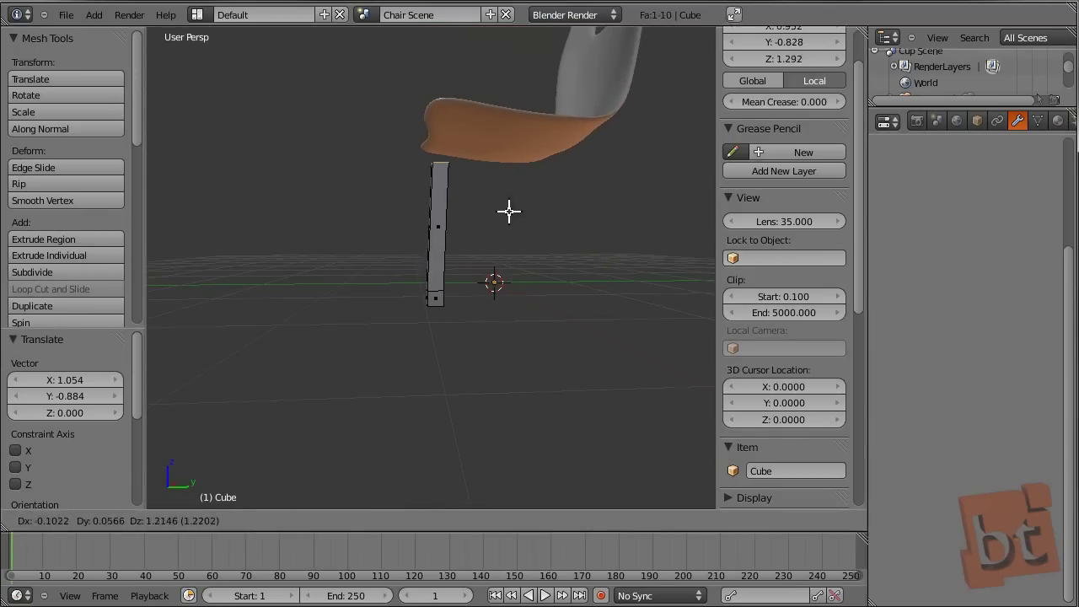
{"action": "key", "text": "z"}
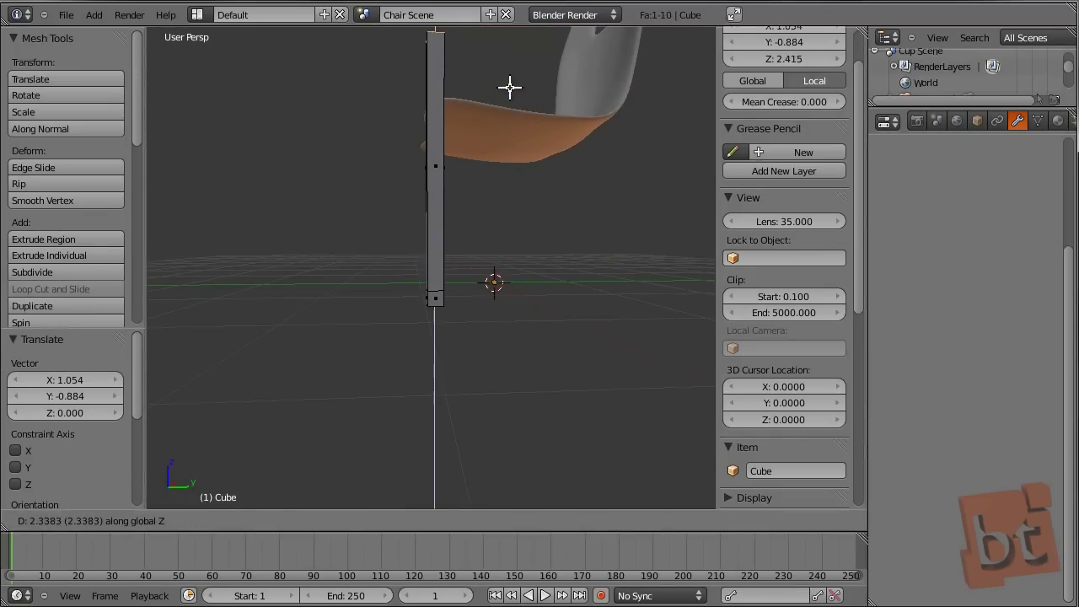
{"action": "left_click", "coordinate": [510, 93]}
Shift the leg's top face about 0.286 along Y and disable proportional editing.
{"action": "middle_click_drag", "start_coordinate": [446, 313], "coordinate": [405, 378], "text": "shift"}
{"action": "left_click_drag", "start_coordinate": [448, 99], "coordinate": [479, 100]}
{"action": "left_click", "coordinate": [478, 99]}
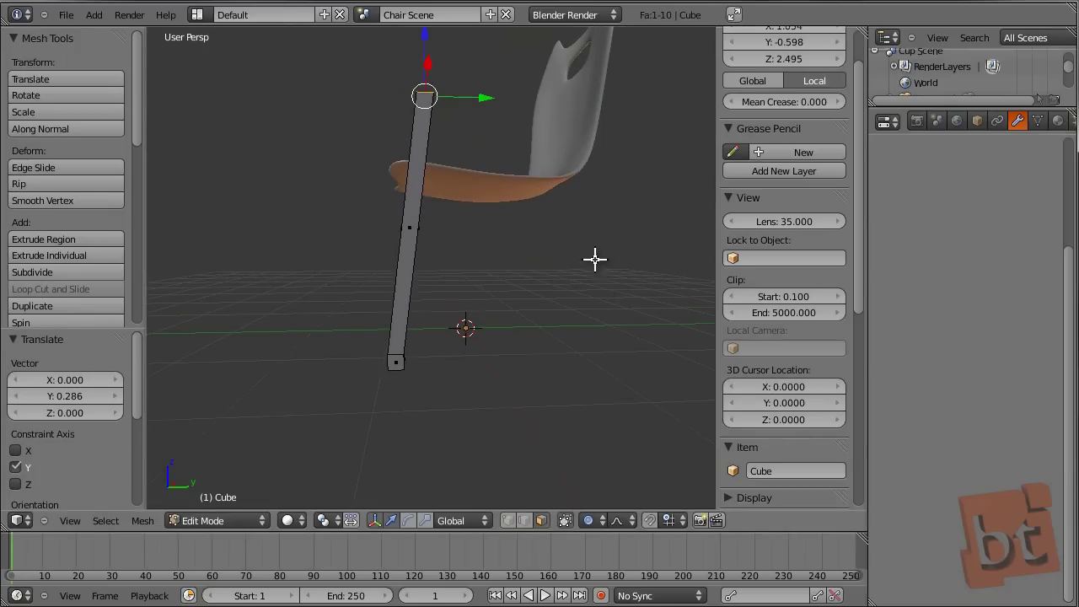
{"action": "key", "text": "o"}
In side view, rotate the leg's top face about 39° and extrude it about 0.42 along its normal.
{"action": "middle_click_drag", "start_coordinate": [563, 222], "coordinate": [509, 293]}
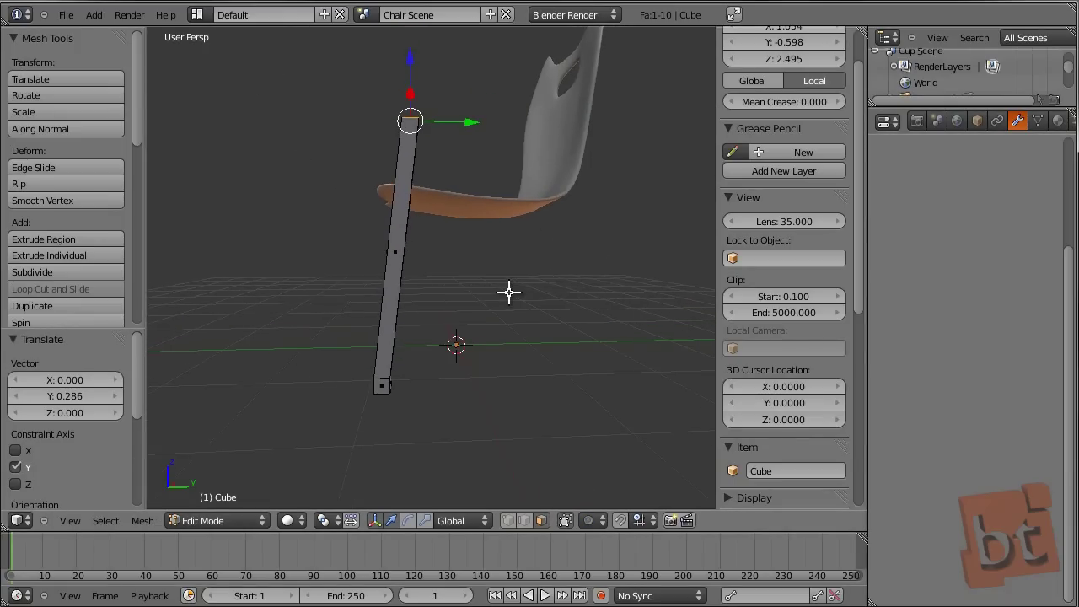
{"action": "key", "text": "KP_3"}
{"action": "scroll", "coordinate": [528, 323], "scroll_direction": "down", "scroll_amount": 8}
{"action": "middle_click_drag", "start_coordinate": [581, 361], "coordinate": [521, 380], "text": "shift"}
{"action": "scroll", "coordinate": [496, 371], "scroll_direction": "up", "scroll_amount": 4}
{"action": "scroll", "coordinate": [493, 364], "scroll_direction": "down", "scroll_amount": 1}
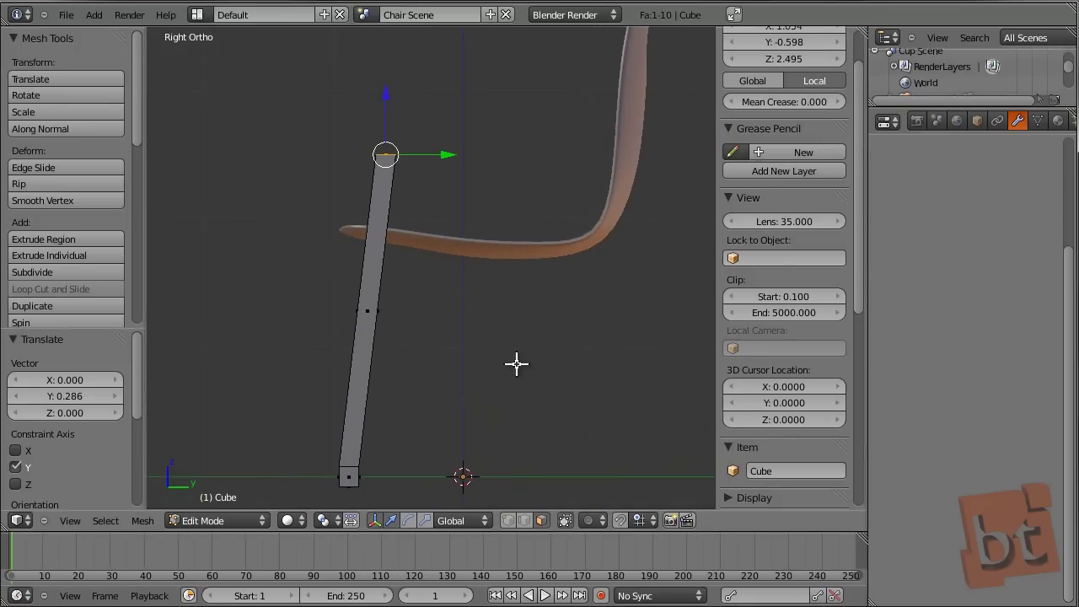
{"action": "middle_click_drag", "start_coordinate": [543, 319], "coordinate": [509, 326], "text": "shift"}
{"action": "key", "text": "r"}
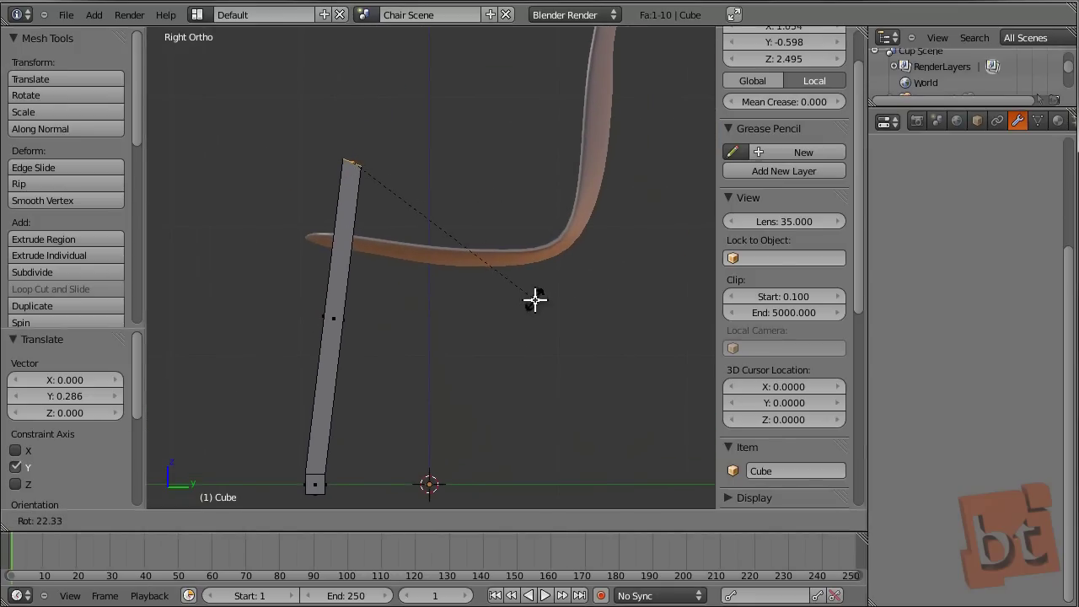
{"action": "left_click", "coordinate": [485, 348]}
{"action": "key", "text": "e"}
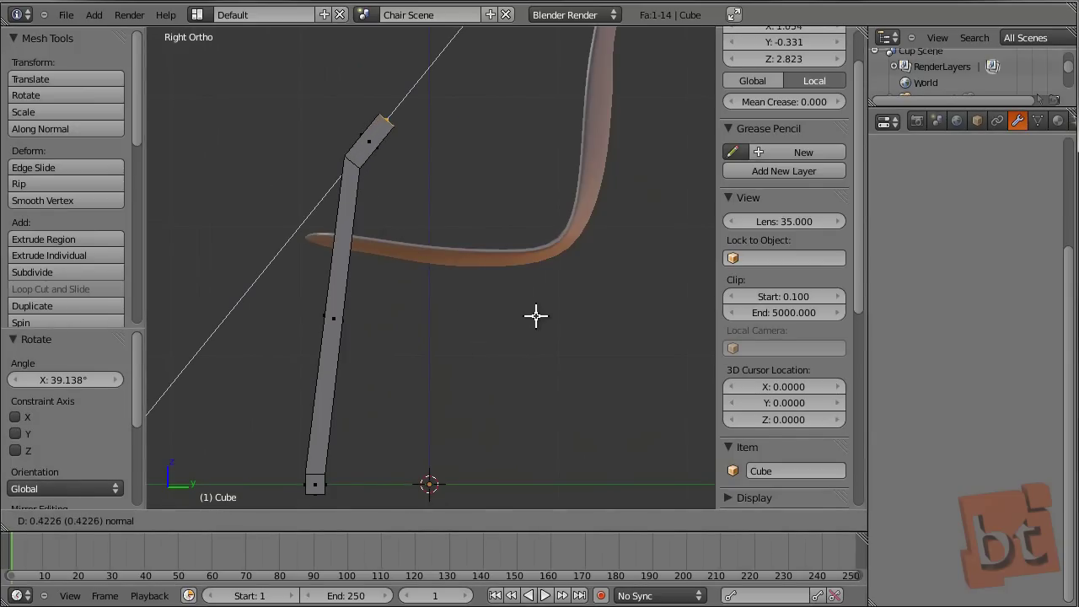
{"action": "left_click", "coordinate": [535, 315]}
Rotate the end face about 36° and extrude it about 1.146 along Y and 0.303 along Z toward the backrest.
{"action": "key", "text": "r"}
{"action": "left_click", "coordinate": [484, 352]}
{"action": "key", "text": "e"}
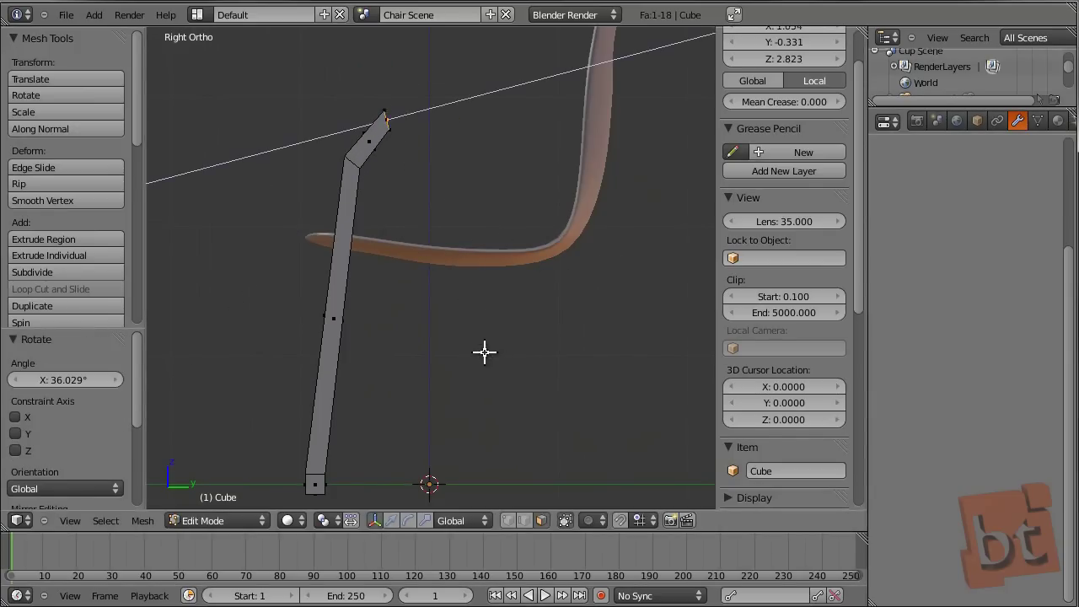
{"action": "left_click", "coordinate": [637, 330]}
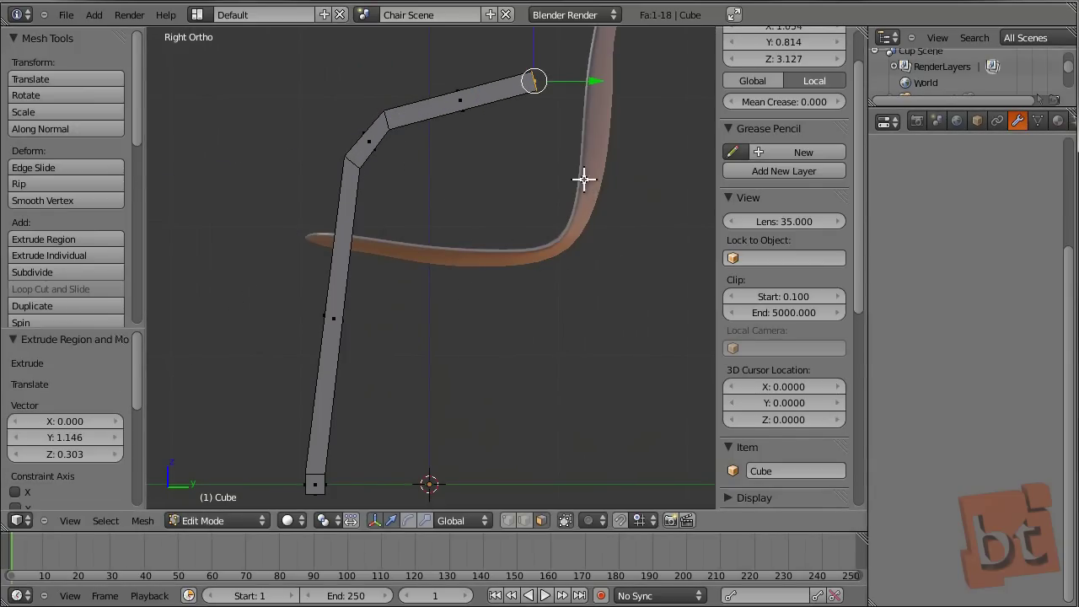
Move the extruded bar's end face about -0.026 Y, -0.634 Z and rotate it about 70.7°.
{"action": "key", "text": "g"}
{"action": "left_click", "coordinate": [581, 261]}
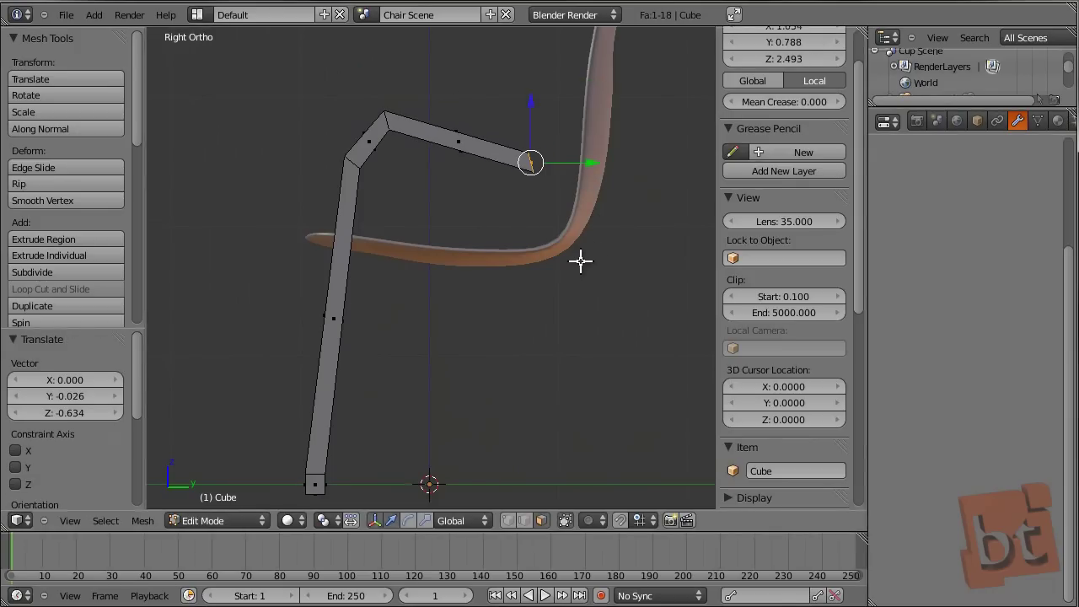
{"action": "key", "text": "r"}
{"action": "left_click", "coordinate": [525, 316]}
Extrude the bar's end face about 0.212 along Y and -0.313 along Z, and rotate the new end face about 23.1°.
{"action": "key", "text": "e"}
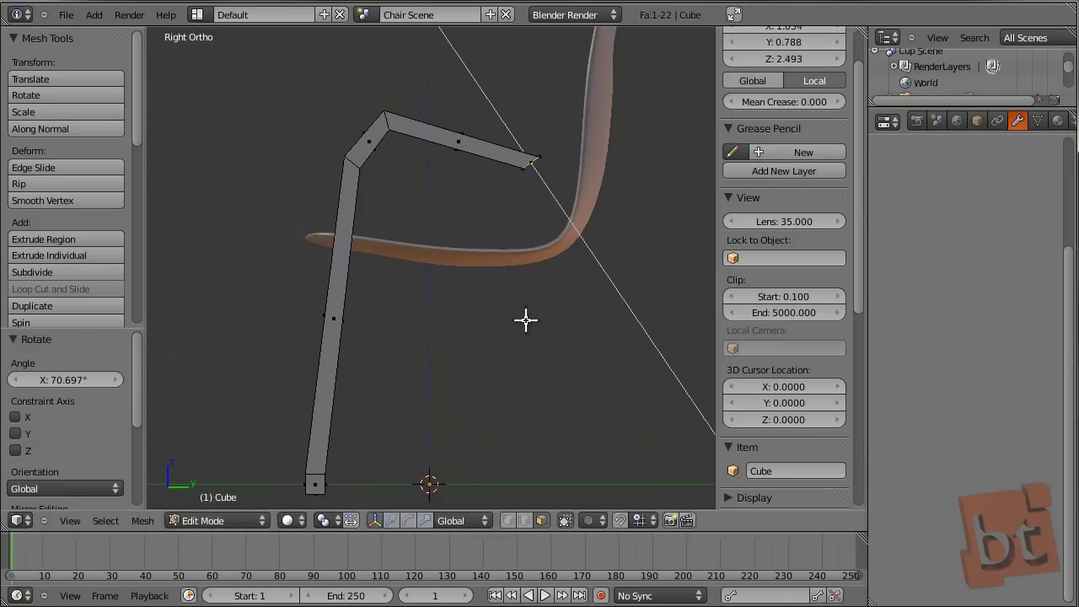
{"action": "left_click", "coordinate": [541, 367]}
{"action": "key", "text": "r"}
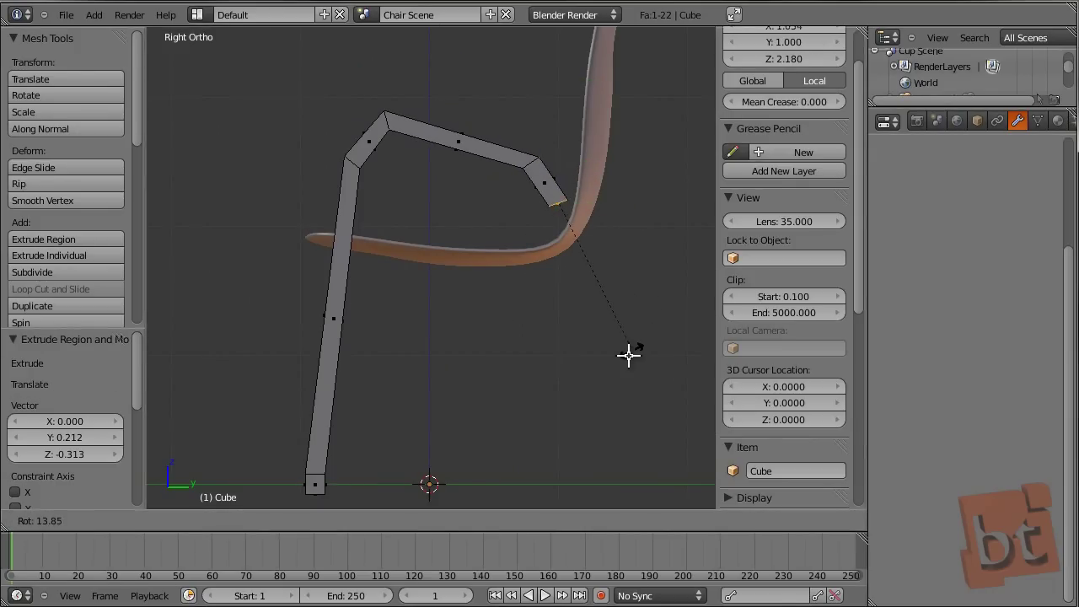
{"action": "left_click", "coordinate": [616, 368]}
Extrude the rear leg about 0.408 Y, -2.090 Z, and add a short foot segment about 0.031 Y, -0.157 Z with its end rotated about 10.4°.
{"action": "key", "text": "e"}
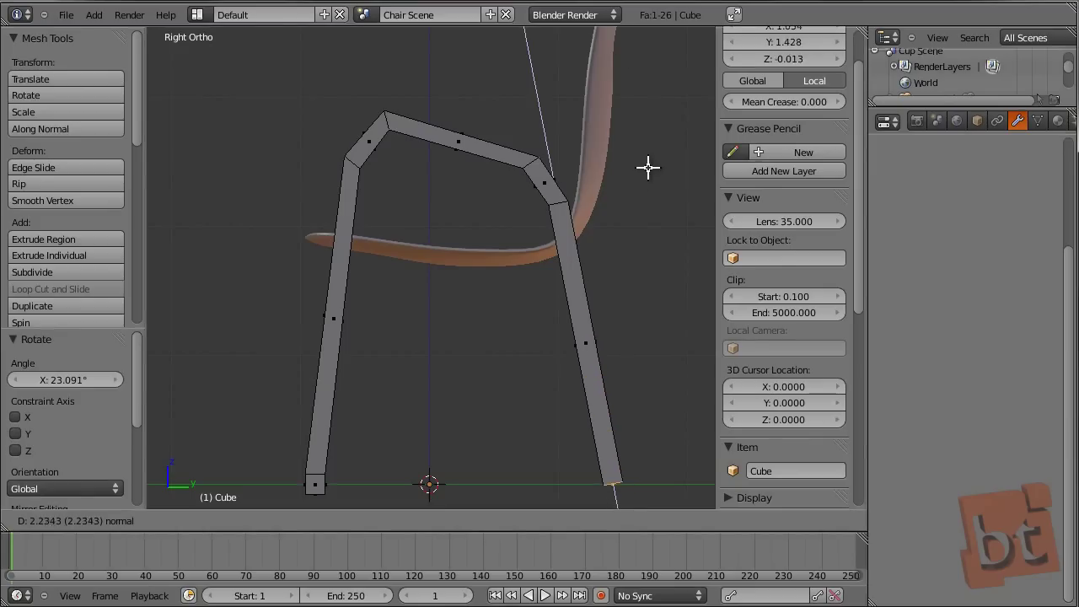
{"action": "left_click", "coordinate": [642, 162]}
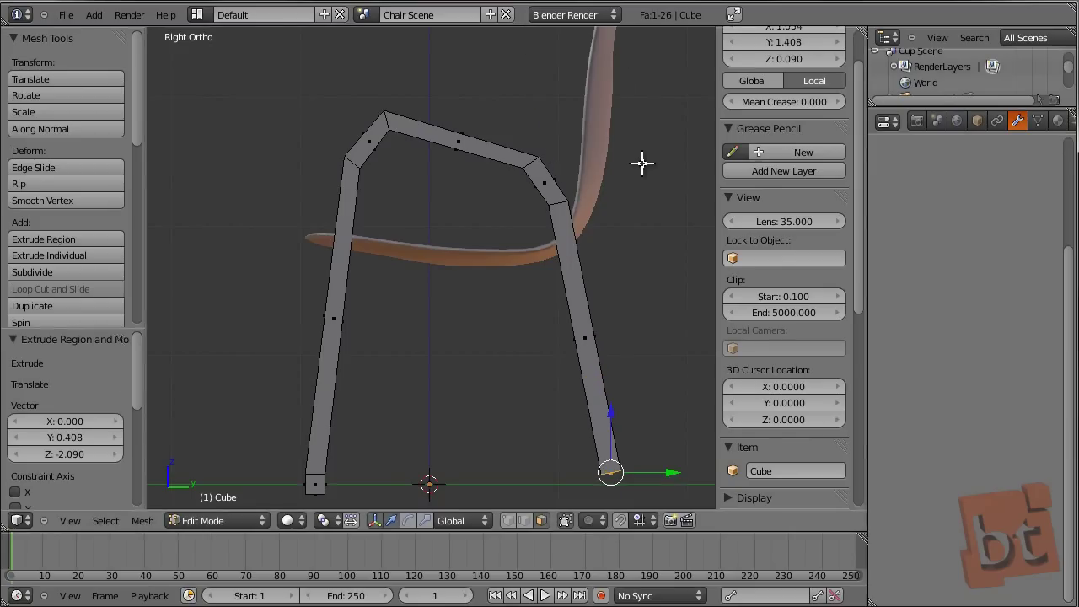
{"action": "key", "text": "r"}
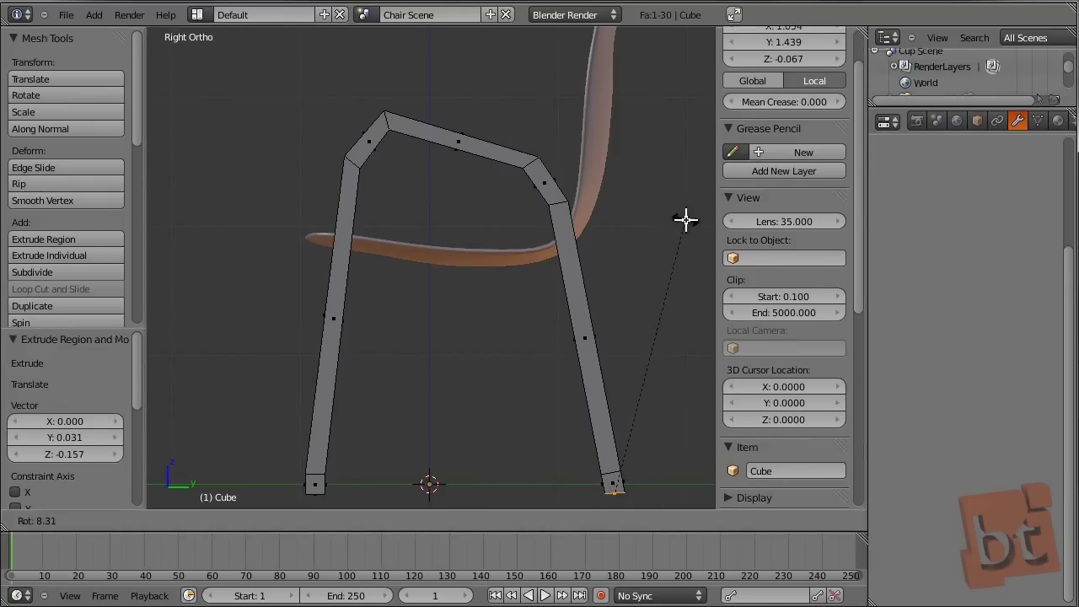
{"action": "middle_click_drag", "start_coordinate": [595, 241], "coordinate": [591, 215], "text": "shift"}
{"action": "key", "text": "a"}
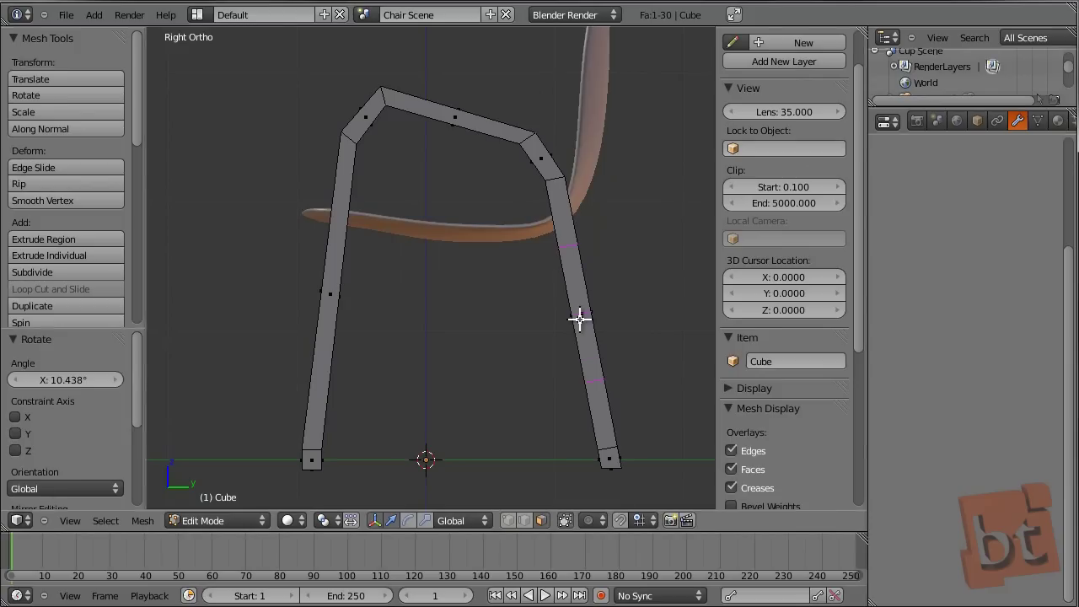
Add two evenly spaced loop cuts across the rear leg and two across the front leg, leaving them unslid.
{"action": "left_click", "coordinate": [579, 317]}
{"action": "right_click", "coordinate": [494, 306]}
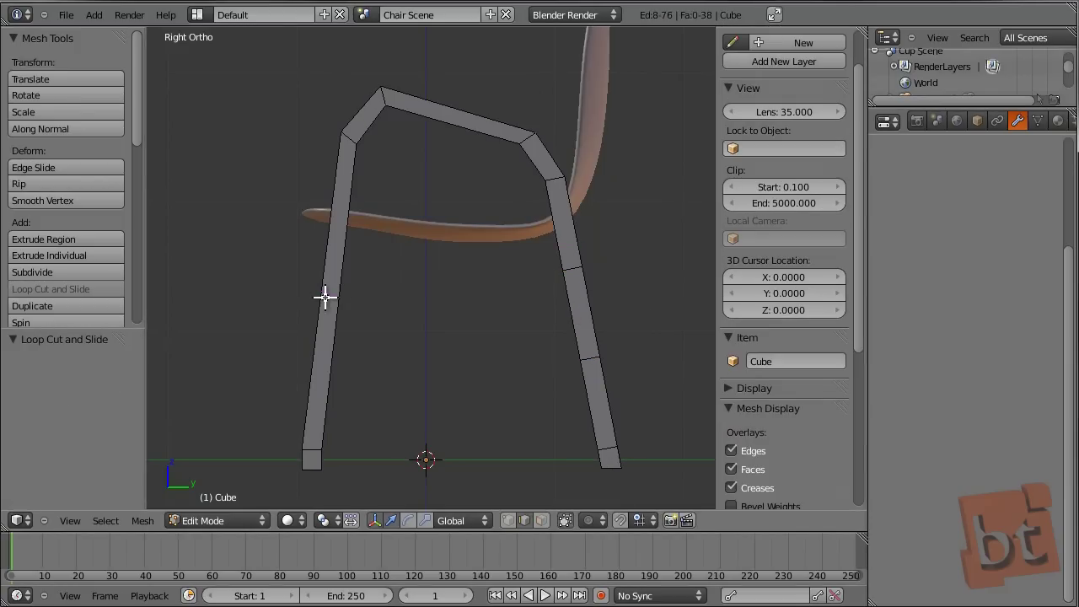
{"action": "left_click", "coordinate": [334, 297]}
{"action": "right_click", "coordinate": [332, 294]}
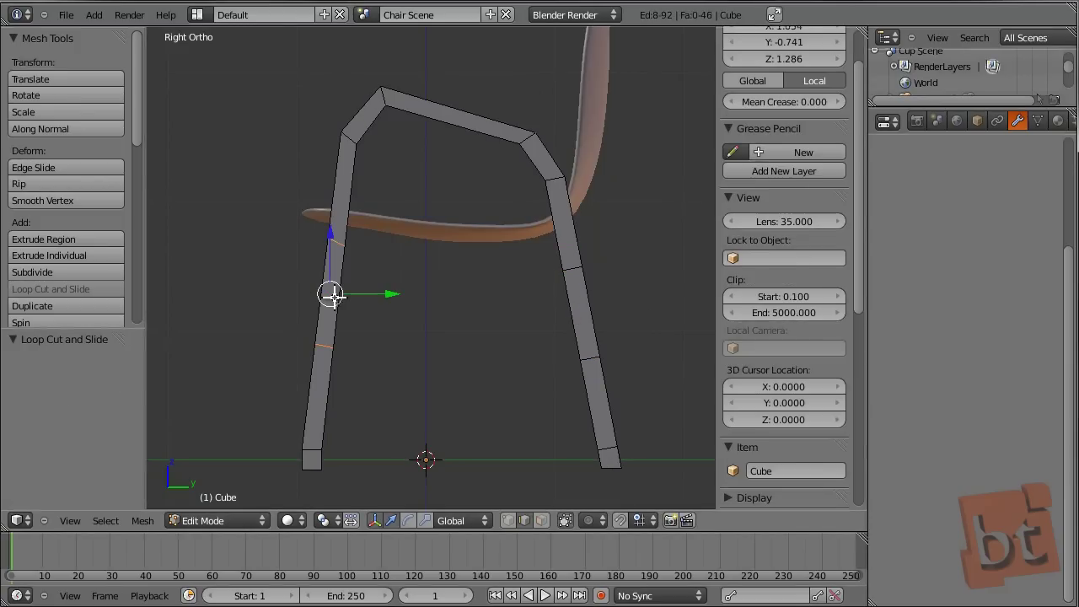
Return to Object Mode and add a Mirror modifier across the X axis to the leg frame.
{"action": "middle_click_drag", "start_coordinate": [359, 446], "coordinate": [398, 386], "text": "shift"}
{"action": "middle_click_drag", "start_coordinate": [512, 226], "coordinate": [448, 327], "text": "shift"}
{"action": "scroll", "coordinate": [460, 295], "scroll_direction": "up", "scroll_amount": 1}
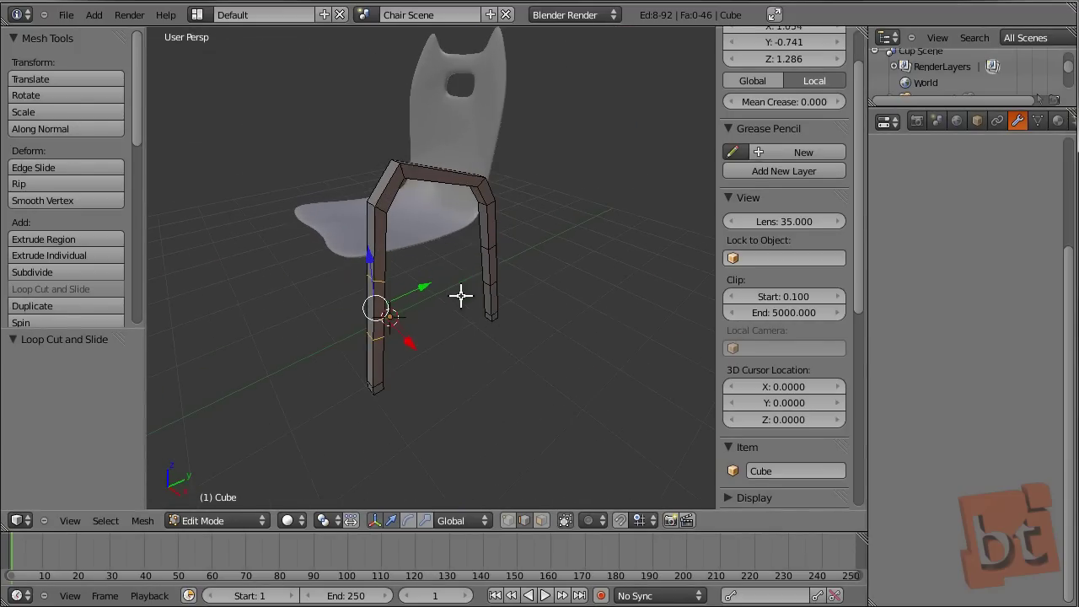
{"action": "scroll", "coordinate": [466, 276], "scroll_direction": "up", "scroll_amount": 1}
{"action": "middle_click_drag", "start_coordinate": [584, 294], "coordinate": [501, 228]}
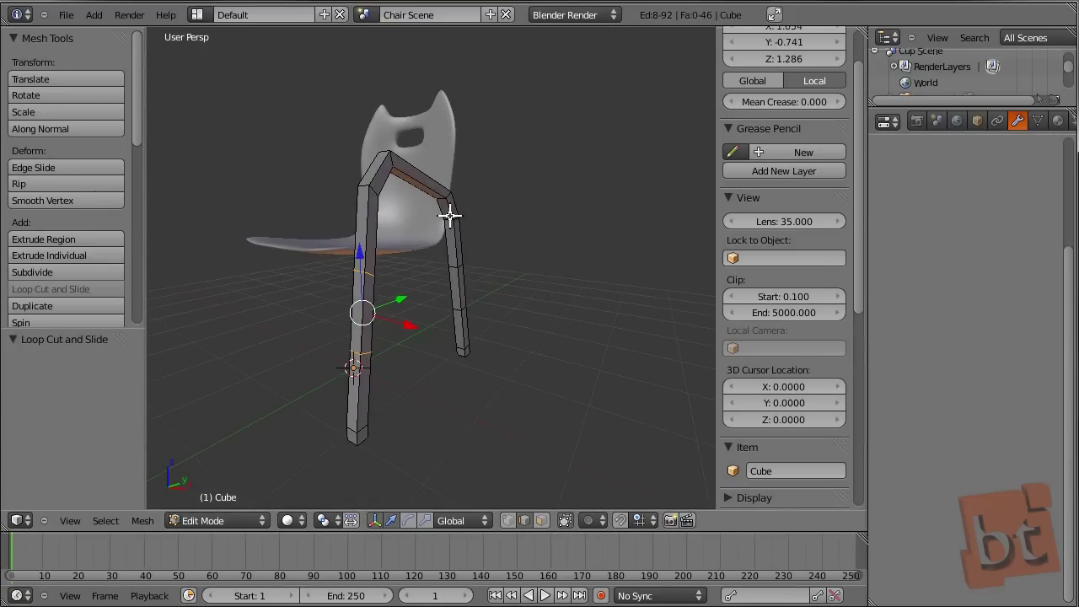
{"action": "key", "text": "Tab"}
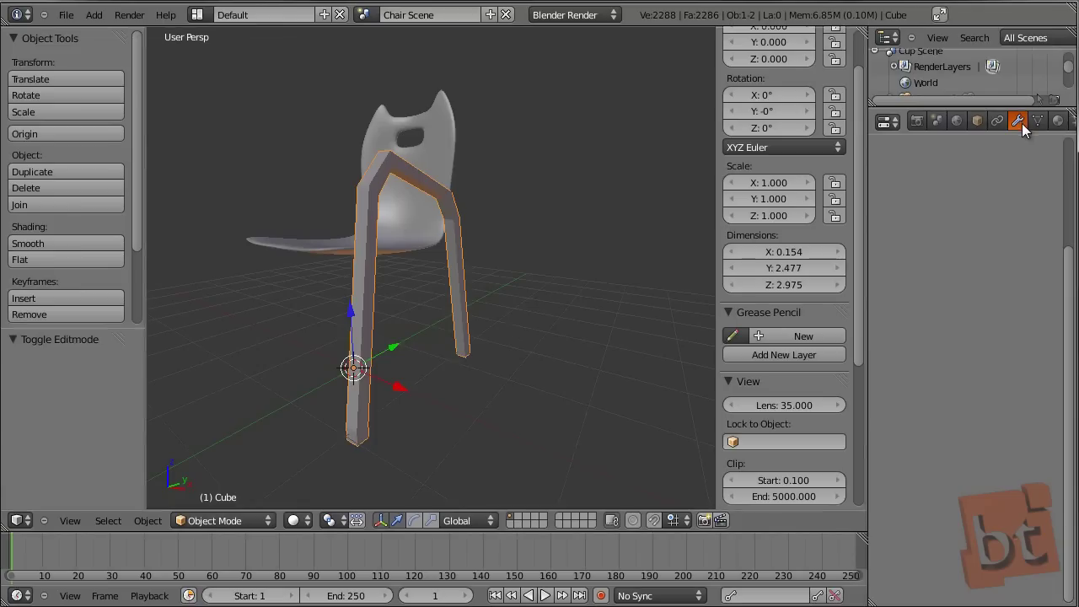
{"action": "left_click", "coordinate": [938, 200]}
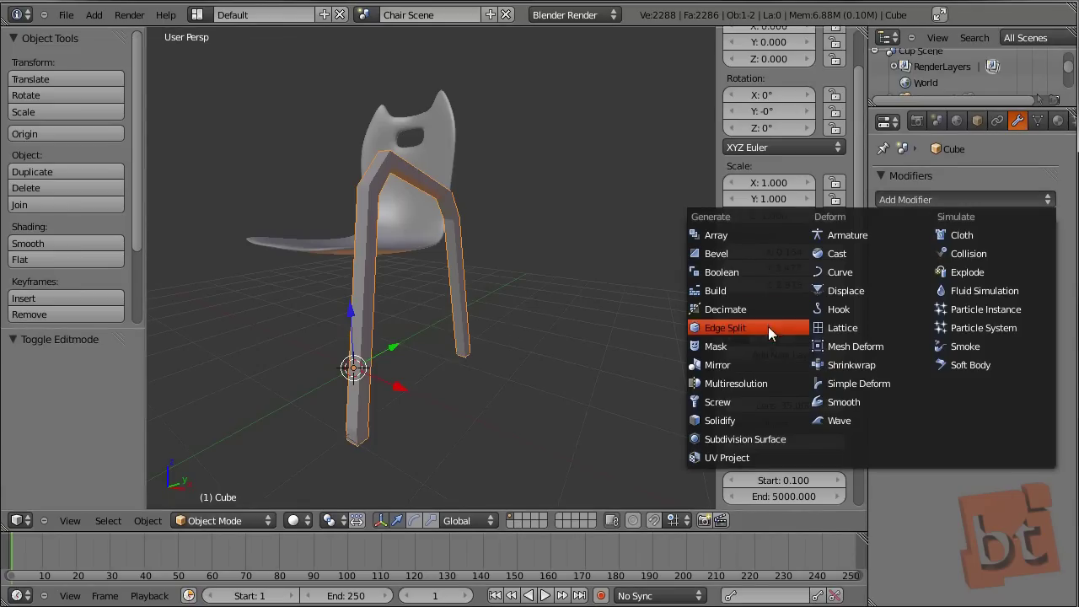
{"action": "left_click", "coordinate": [760, 361]}
{"action": "middle_click_drag", "start_coordinate": [530, 264], "coordinate": [485, 295]}
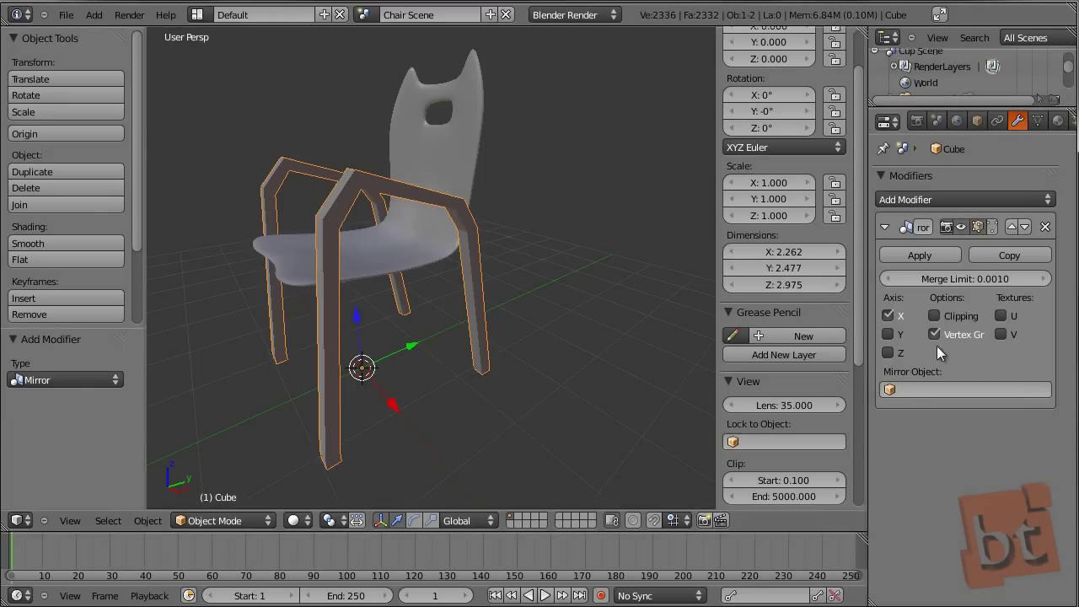
Add a Subdivision Surface modifier to the mirrored leg frame and set its view subdivisions to 2.
{"action": "left_click", "coordinate": [990, 202]}
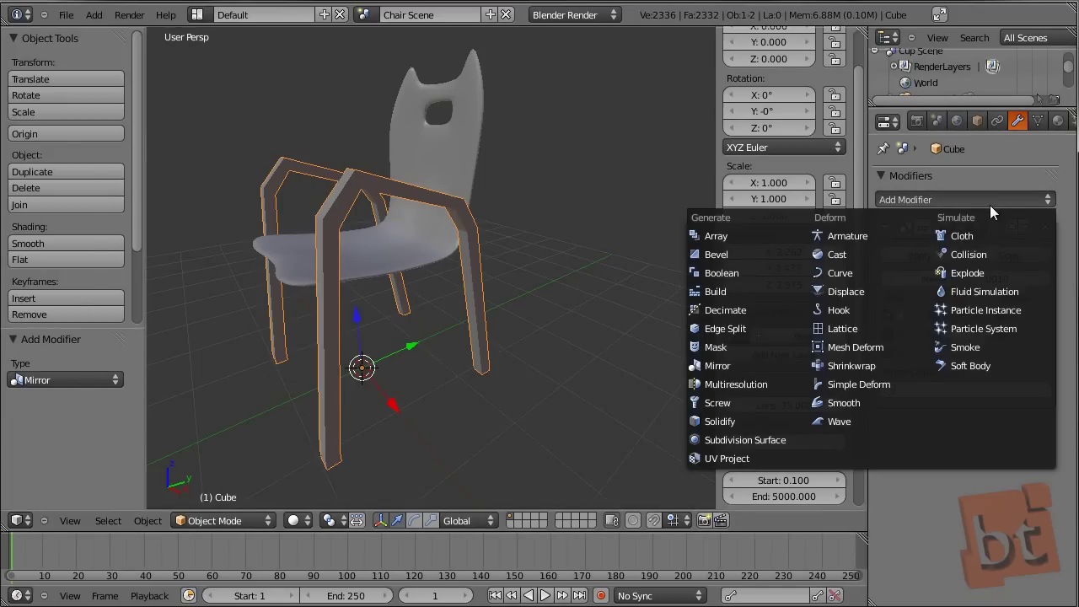
{"action": "left_click", "coordinate": [719, 442]}
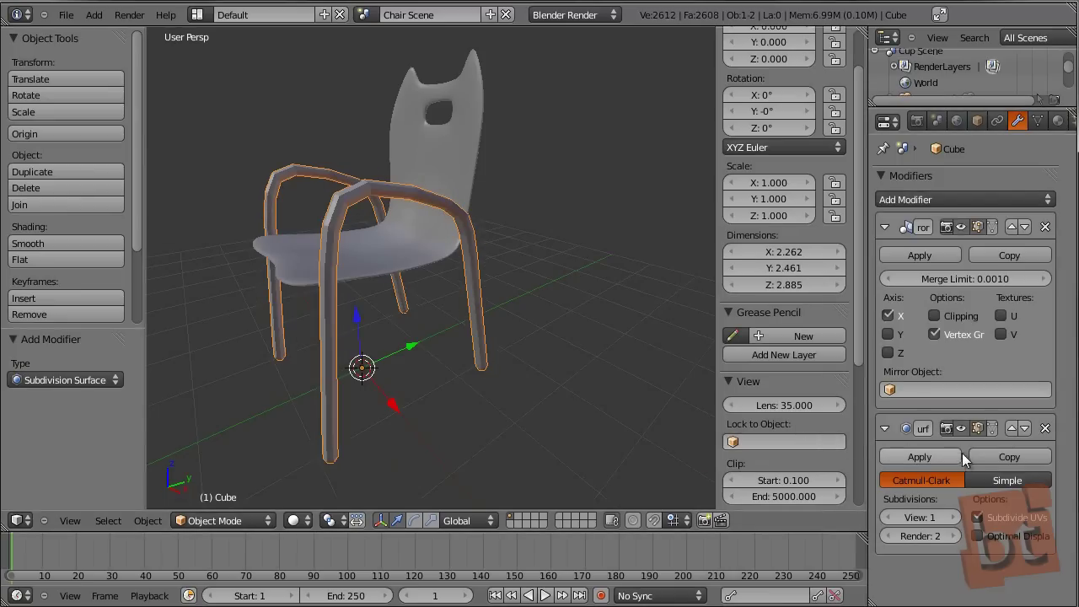
{"action": "left_click", "coordinate": [951, 517]}
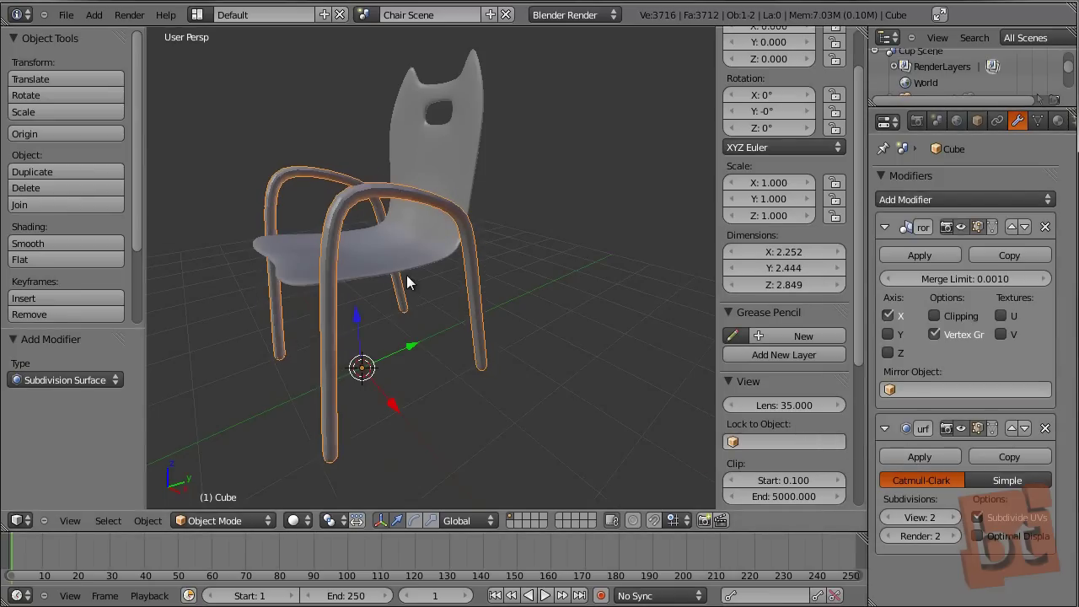
{"action": "middle_click_drag", "start_coordinate": [407, 277], "coordinate": [429, 276]}
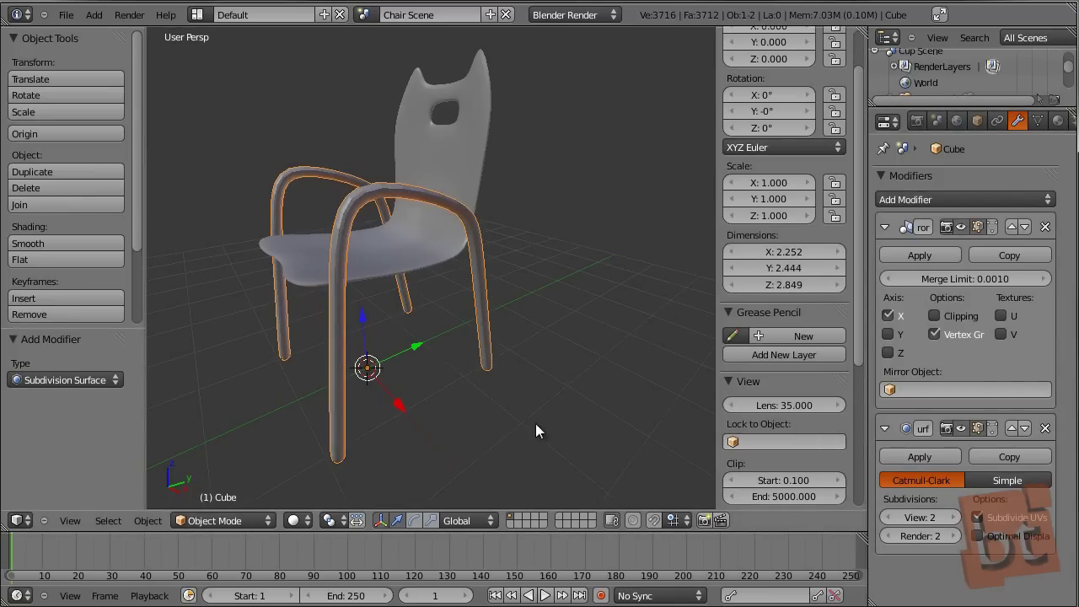
{"action": "middle_click_drag", "start_coordinate": [536, 431], "coordinate": [468, 301]}
{"action": "middle_click_drag", "start_coordinate": [510, 242], "coordinate": [489, 306]}
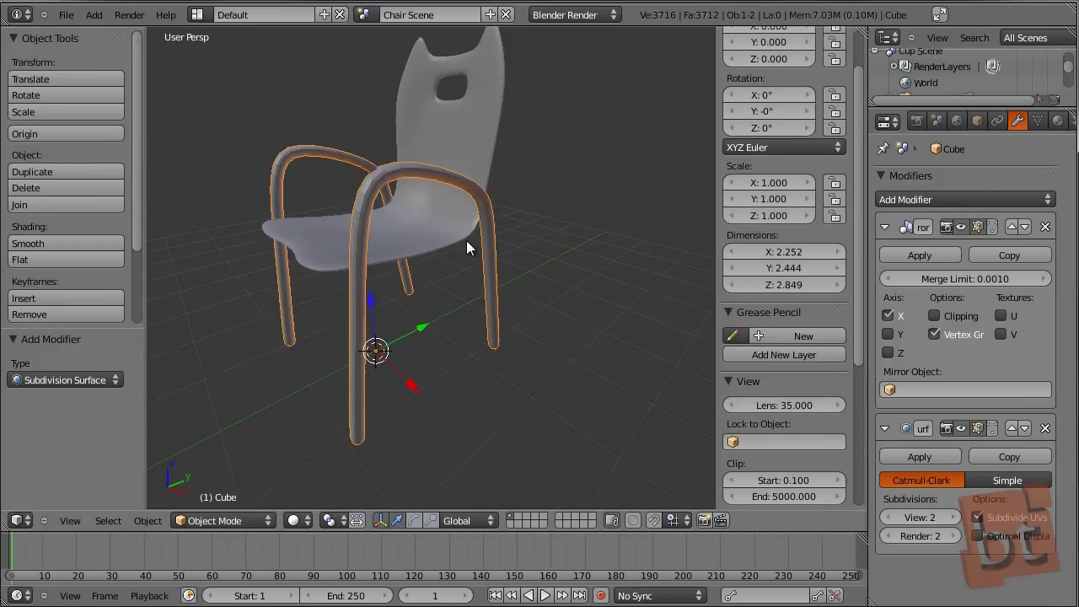
Thin the whole leg frame in Edit Mode by shrinking all its geometry about 0.0415 along its normals.
{"action": "key", "text": "Tab"}
{"action": "key", "text": "a"}
{"action": "key", "text": "a"}
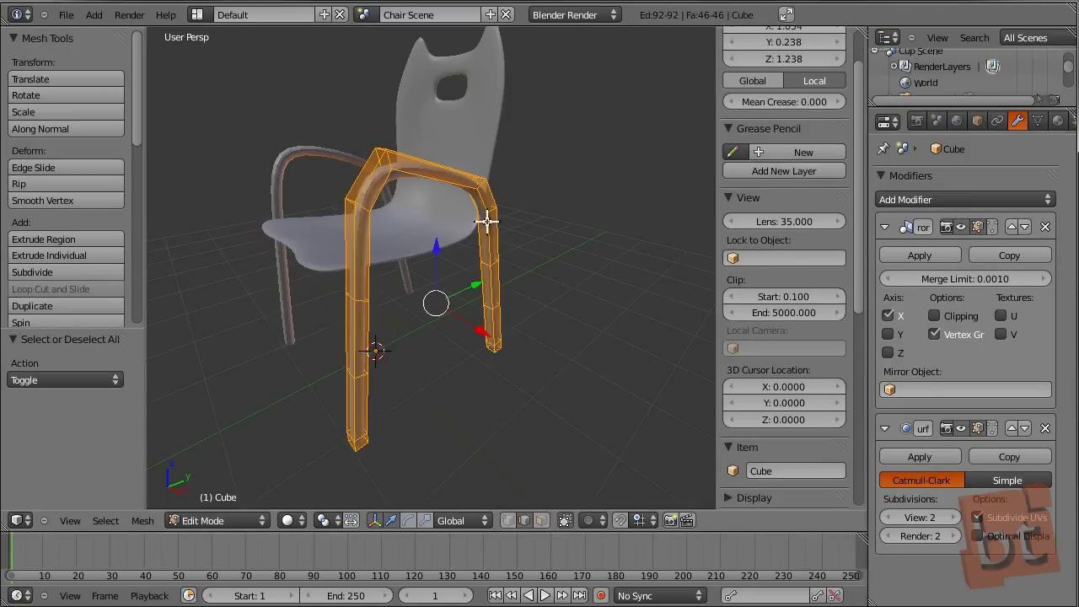
{"action": "key", "text": "alt+s"}
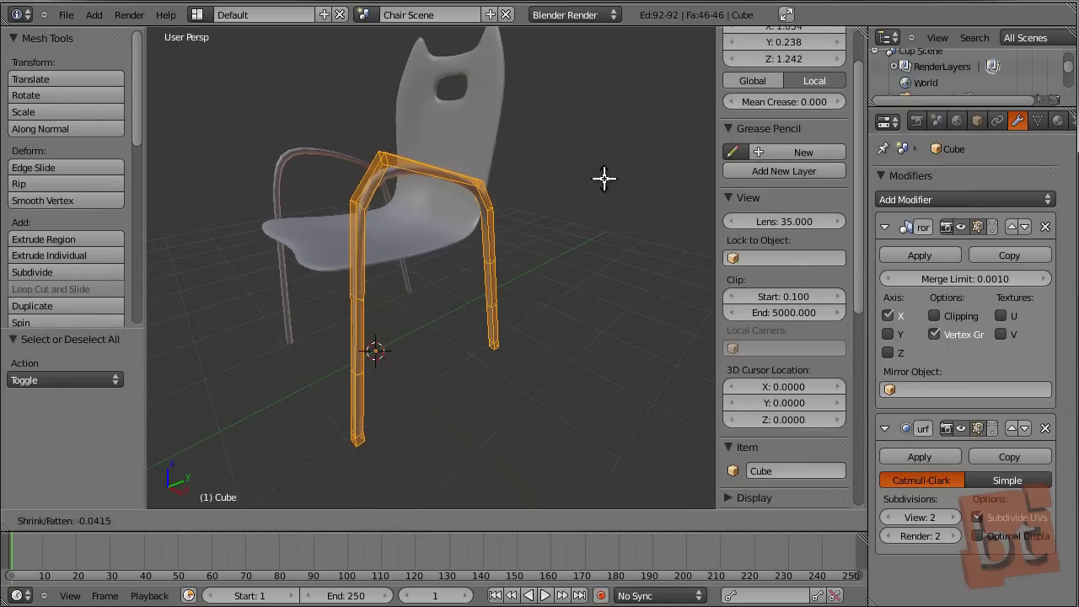
{"action": "left_click", "coordinate": [604, 178]}
Move the entire leg frame mesh inward about -0.049 along X, closer to the seat's side.
{"action": "middle_click_drag", "start_coordinate": [528, 266], "coordinate": [474, 276]}
{"action": "key", "text": "Tab"}
{"action": "middle_click_drag", "start_coordinate": [441, 221], "coordinate": [552, 301]}
{"action": "key", "text": "Tab"}
{"action": "key", "text": "g"}
{"action": "key", "text": "x"}
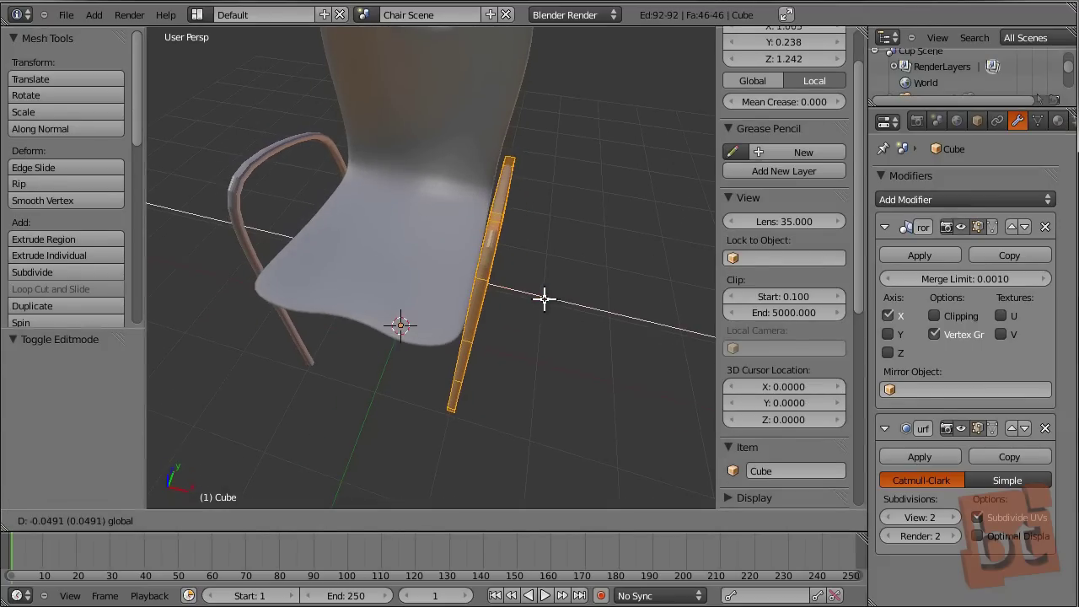
{"action": "left_click", "coordinate": [544, 297]}
Rotate the leg frame mesh about 1.643° around Z and shift it about -0.035 along X toward the seat.
{"action": "middle_click_drag", "start_coordinate": [511, 344], "coordinate": [272, 354]}
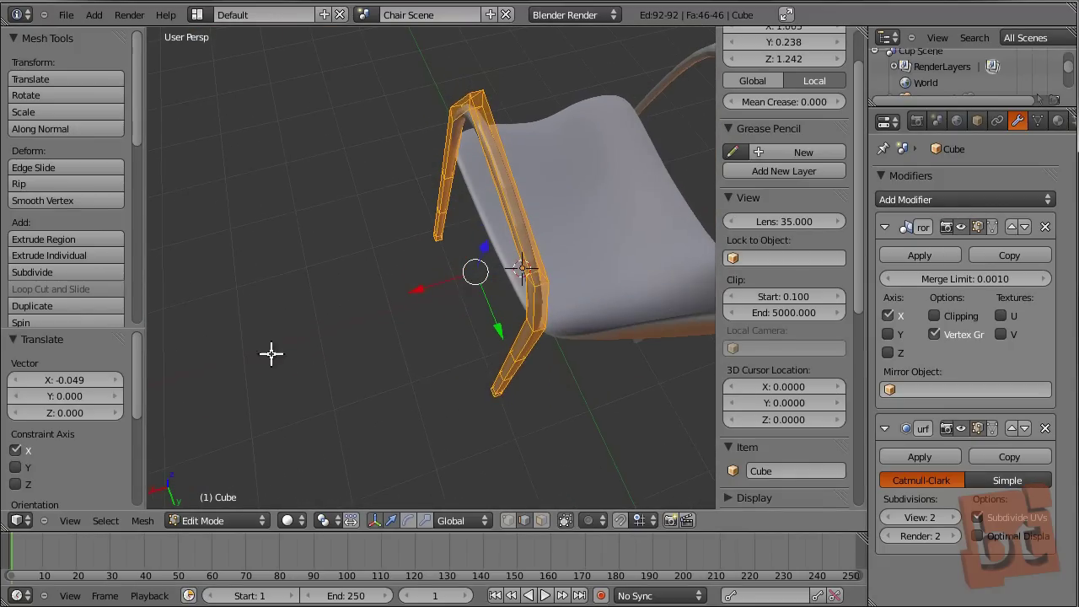
{"action": "middle_click_drag", "start_coordinate": [379, 279], "coordinate": [670, 251]}
{"action": "key", "text": "r"}
{"action": "key", "text": "z"}
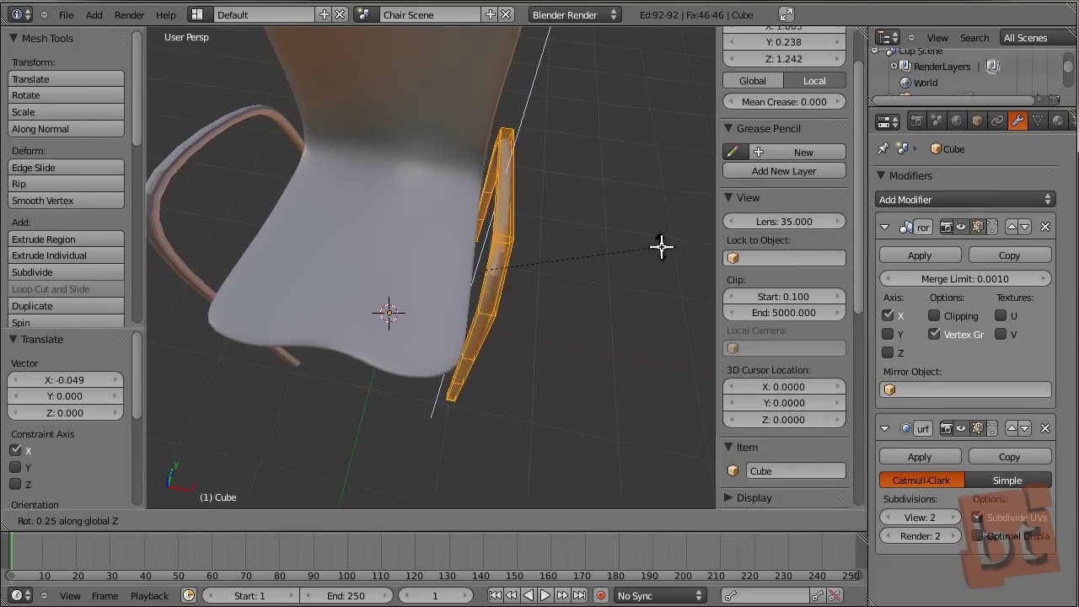
{"action": "left_click", "coordinate": [661, 244]}
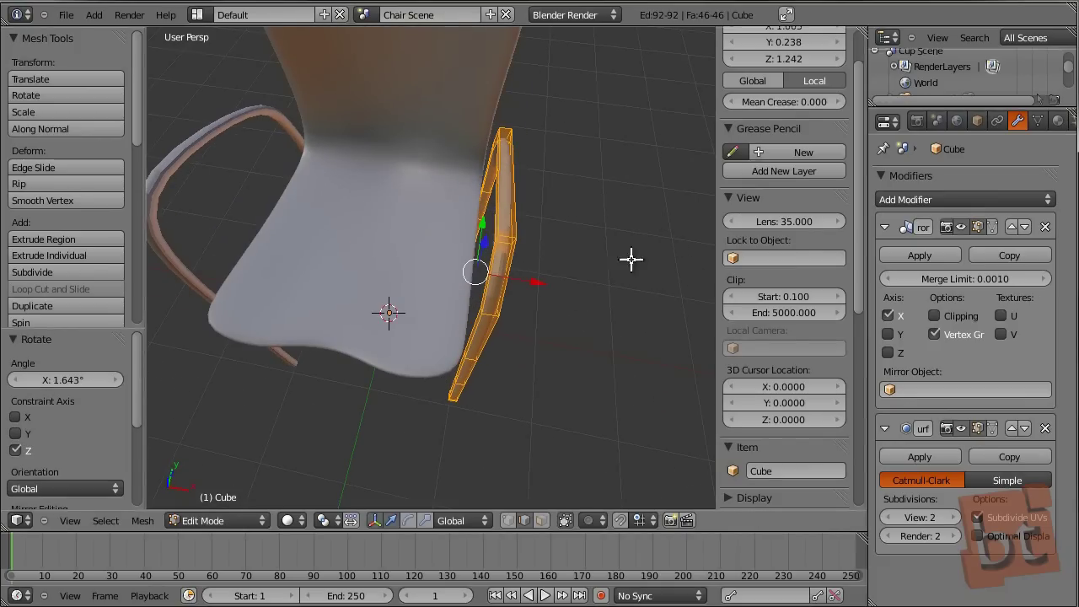
{"action": "key", "text": "g"}
{"action": "key", "text": "x"}
{"action": "left_click", "coordinate": [531, 284]}
Deselect everything and add one loop cut across the middle of the armrest segment.
{"action": "middle_click_drag", "start_coordinate": [548, 308], "coordinate": [388, 241]}
{"action": "key", "text": "a"}
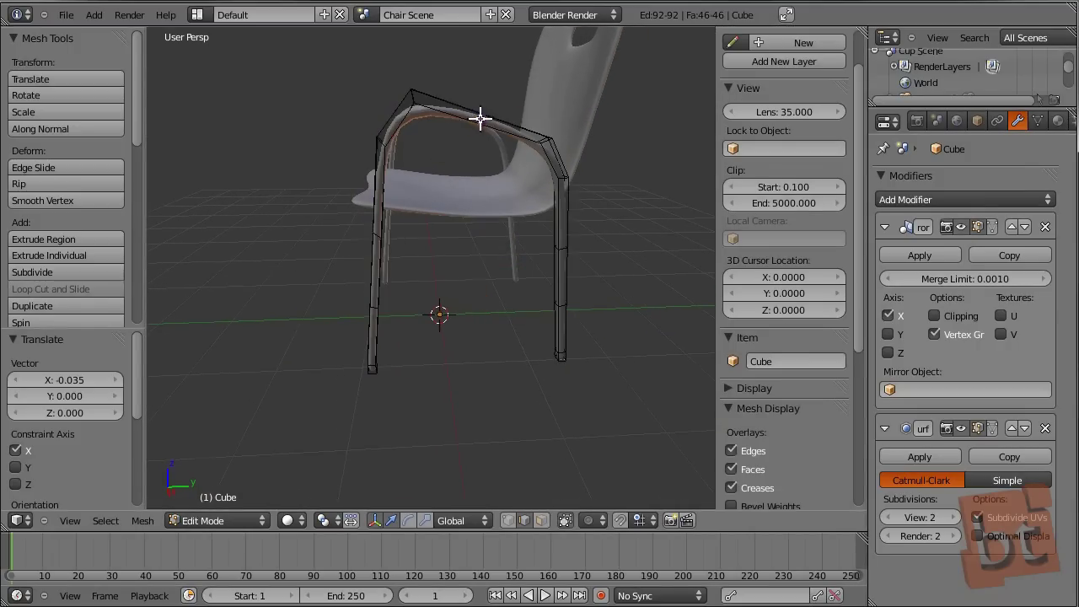
{"action": "key", "text": "ctrl+r"}
{"action": "left_click", "coordinate": [483, 122]}
{"action": "left_click", "coordinate": [481, 119]}
{"action": "middle_click_drag", "start_coordinate": [529, 203], "coordinate": [522, 229]}
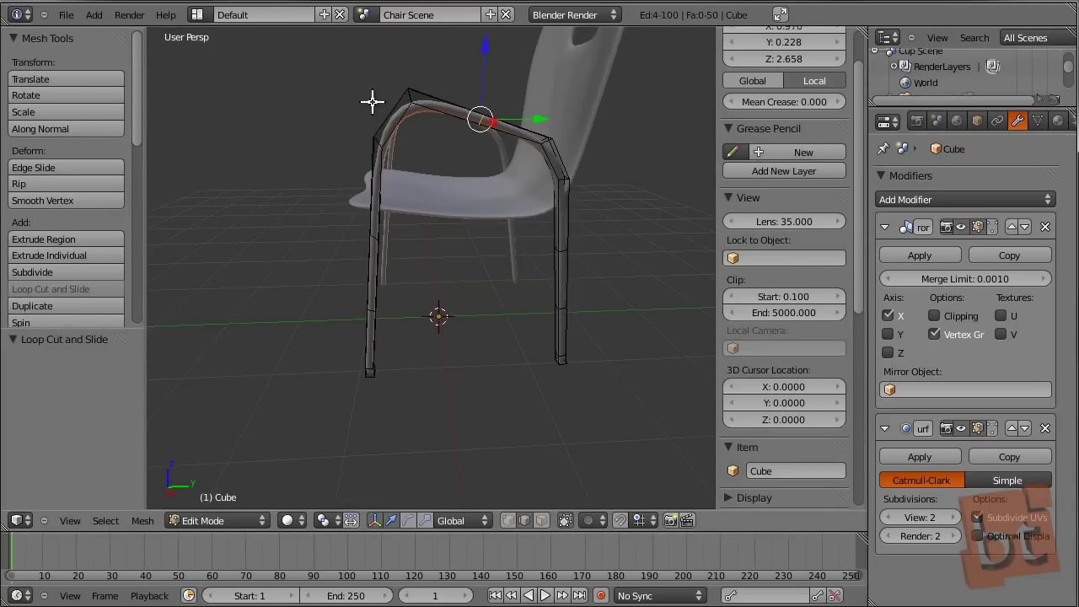
Return to Object Mode and apply smooth shading to the leg frame.
{"action": "middle_click_drag", "start_coordinate": [544, 112], "coordinate": [465, 217]}
{"action": "key", "text": "Tab"}
{"action": "middle_click_drag", "start_coordinate": [460, 258], "coordinate": [630, 234]}
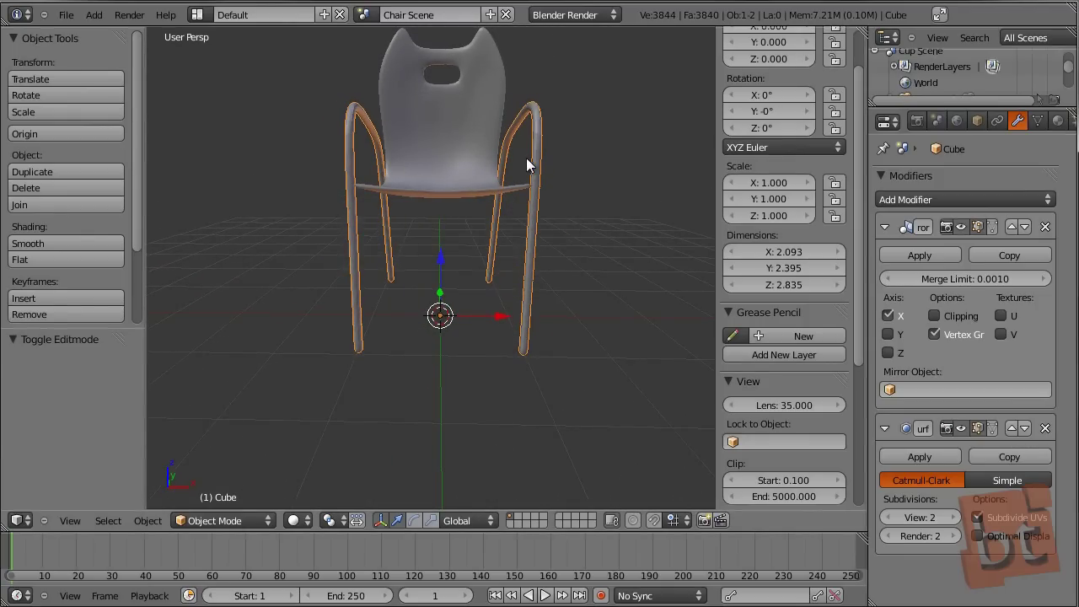
{"action": "middle_click_drag", "start_coordinate": [597, 190], "coordinate": [472, 192]}
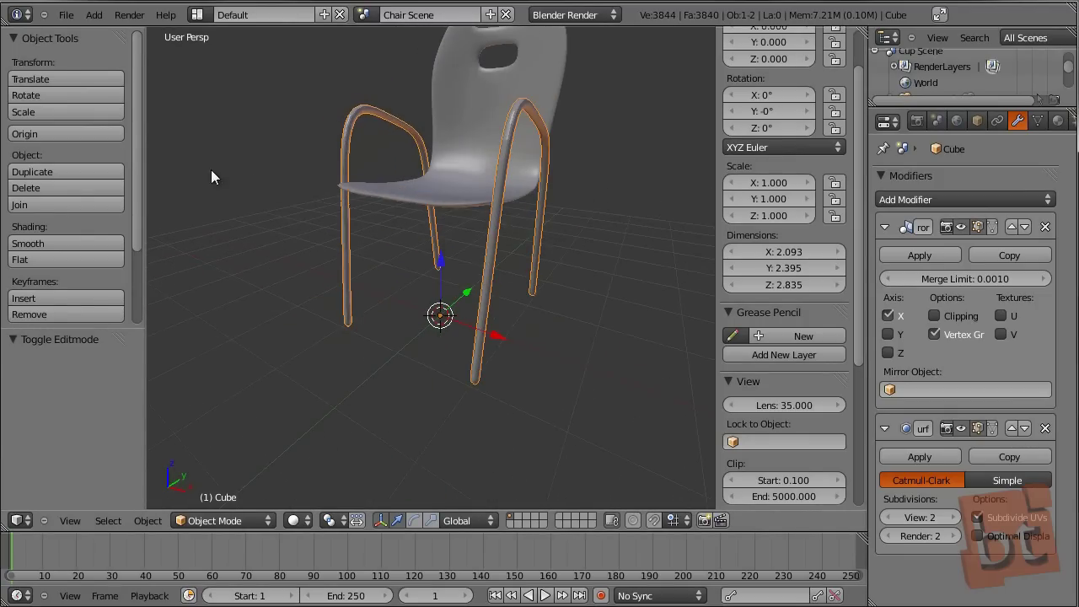
{"action": "left_click", "coordinate": [52, 241]}
Add an unslid loop cut across the short foot segment of the front leg in Edit Mode.
{"action": "middle_click_drag", "start_coordinate": [616, 295], "coordinate": [433, 313]}
{"action": "key", "text": "Tab"}
{"action": "middle_click_drag", "start_coordinate": [540, 301], "coordinate": [486, 321]}
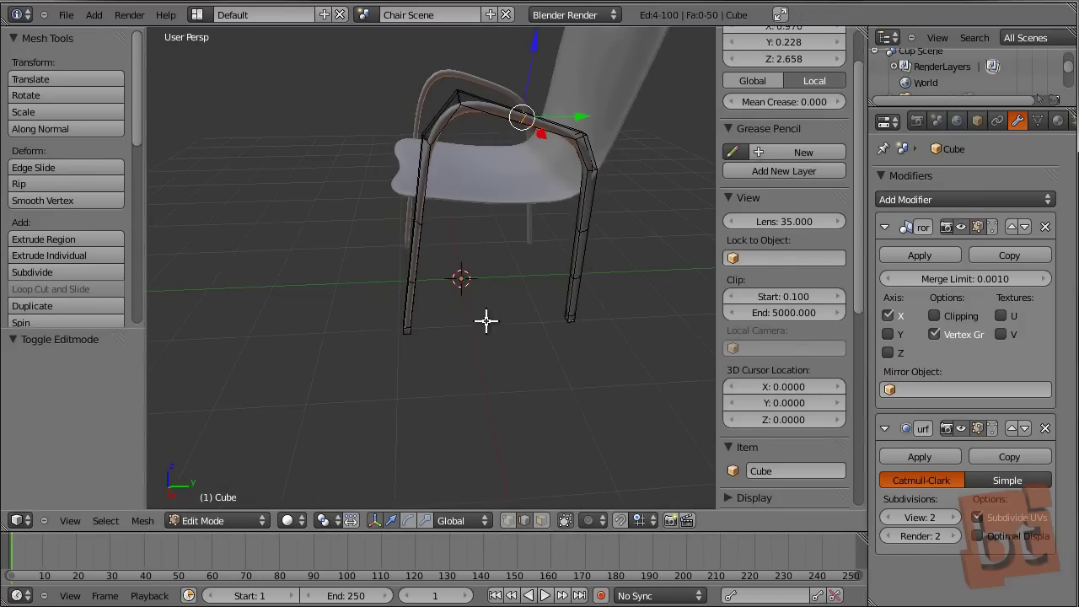
{"action": "right_click", "coordinate": [410, 323]}
{"action": "scroll", "coordinate": [410, 323], "scroll_direction": "up", "scroll_amount": 6}
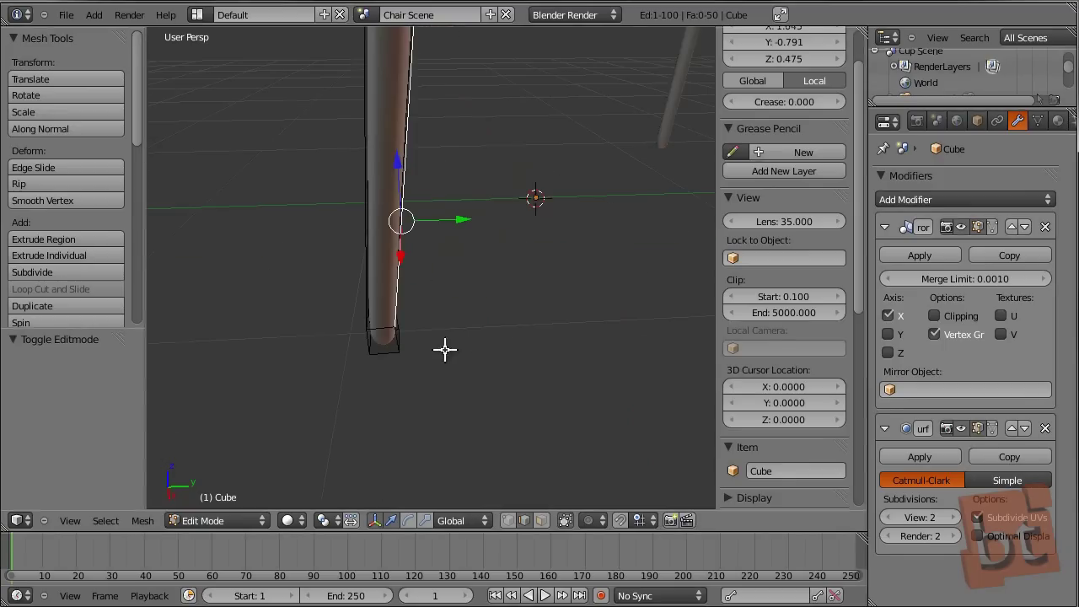
{"action": "scroll", "coordinate": [445, 349], "scroll_direction": "down", "scroll_amount": 6}
{"action": "key", "text": "ctrl+Tab"}
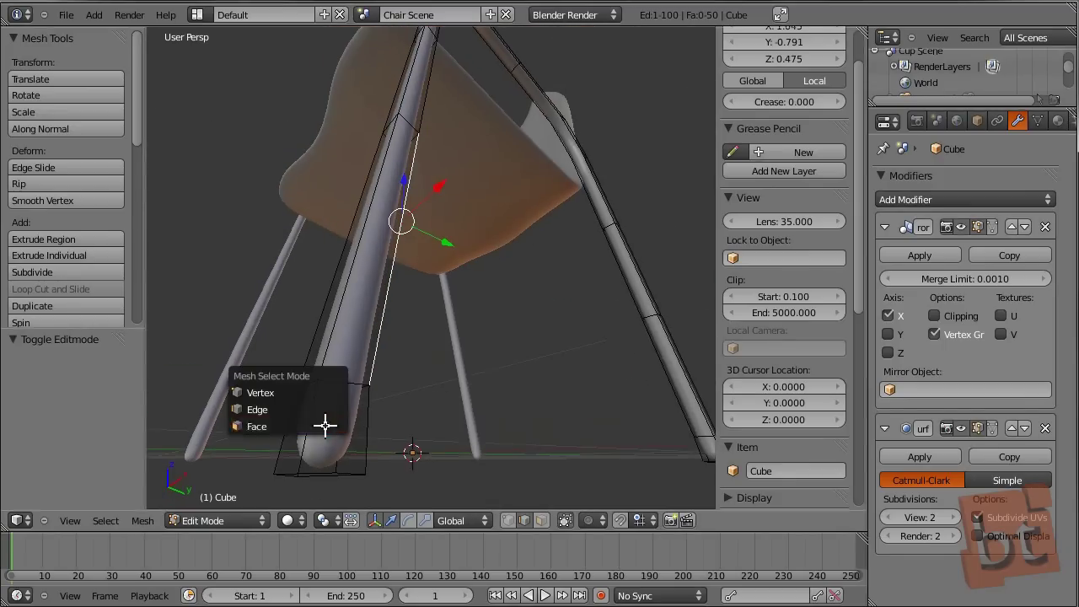
{"action": "left_click", "coordinate": [316, 409]}
{"action": "key", "text": "ctrl+r"}
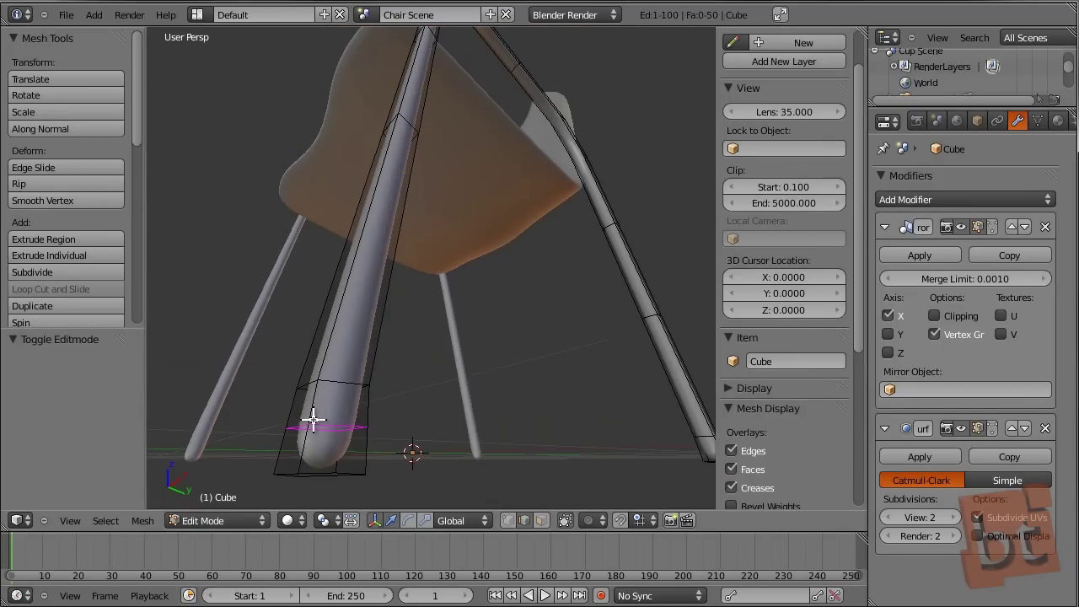
{"action": "left_click", "coordinate": [312, 419]}
{"action": "right_click", "coordinate": [312, 419]}
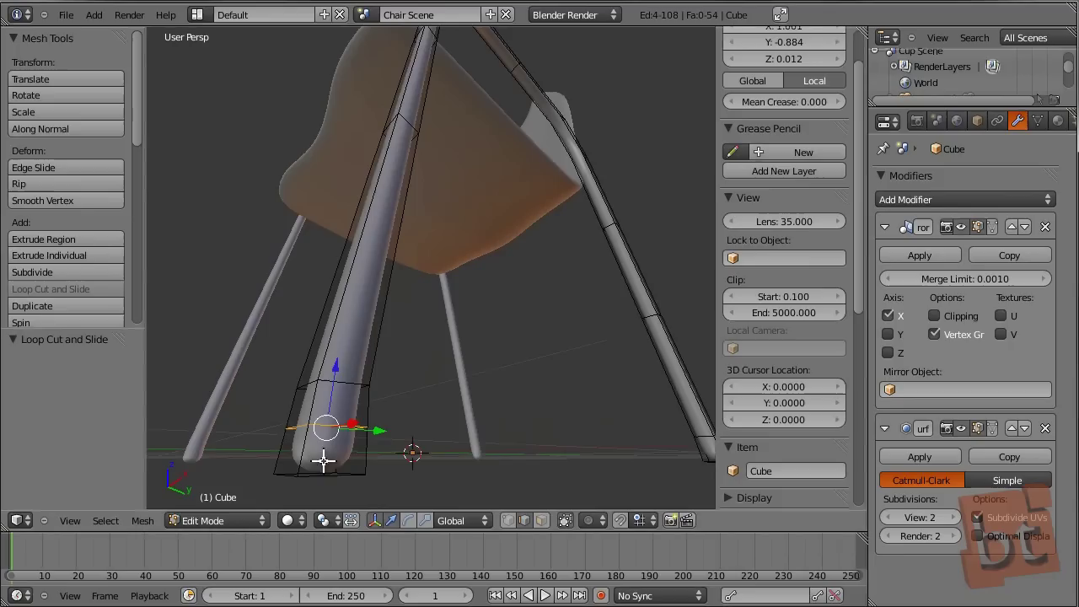
Add a loop cut across the short foot segment of the rear leg.
{"action": "middle_click_drag", "start_coordinate": [328, 470], "coordinate": [354, 453]}
{"action": "key", "text": "ctrl+Tab"}
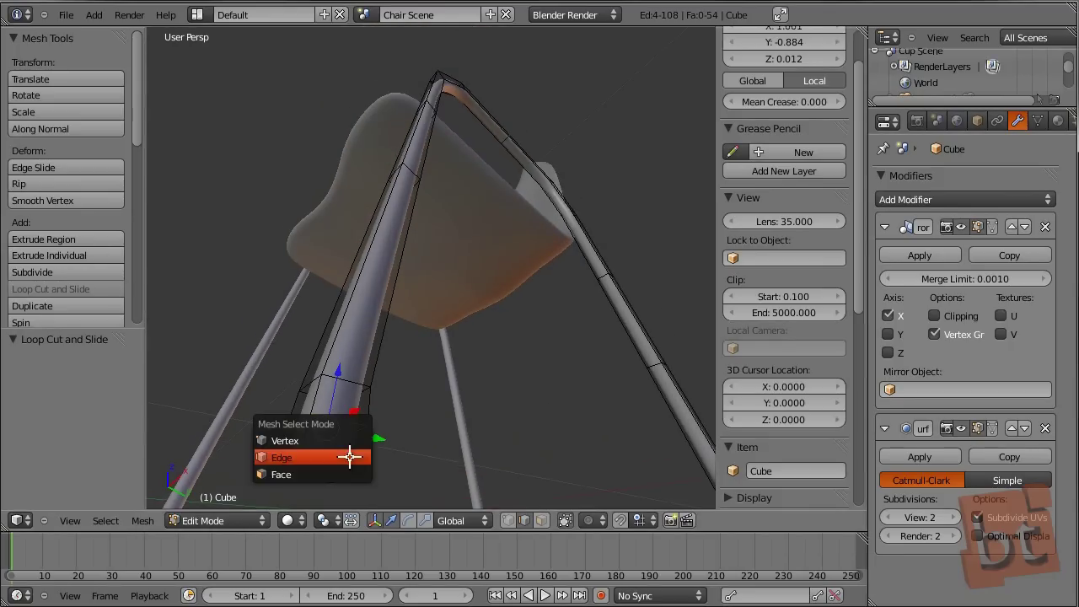
{"action": "middle_click_drag", "start_coordinate": [554, 413], "coordinate": [467, 406]}
{"action": "scroll", "coordinate": [467, 406], "scroll_direction": "up", "scroll_amount": 3}
{"action": "key", "text": "ctrl+r"}
{"action": "left_click", "coordinate": [461, 430]}
{"action": "left_click", "coordinate": [481, 463]}
{"action": "middle_click_drag", "start_coordinate": [482, 463], "coordinate": [481, 421]}
Select the bottom end faces of both legs and raise them about 0.056 along Z with proportional editing enabled.
{"action": "key", "text": "ctrl+Tab"}
{"action": "left_click", "coordinate": [485, 433]}
{"action": "right_click", "coordinate": [468, 466]}
{"action": "middle_click_drag", "start_coordinate": [342, 446], "coordinate": [532, 409]}
{"action": "scroll", "coordinate": [340, 441], "scroll_direction": "down", "scroll_amount": 3}
{"action": "right_click", "coordinate": [470, 384], "text": "shift"}
{"action": "middle_click_drag", "start_coordinate": [469, 385], "coordinate": [481, 331]}
{"action": "key", "text": "KP_3"}
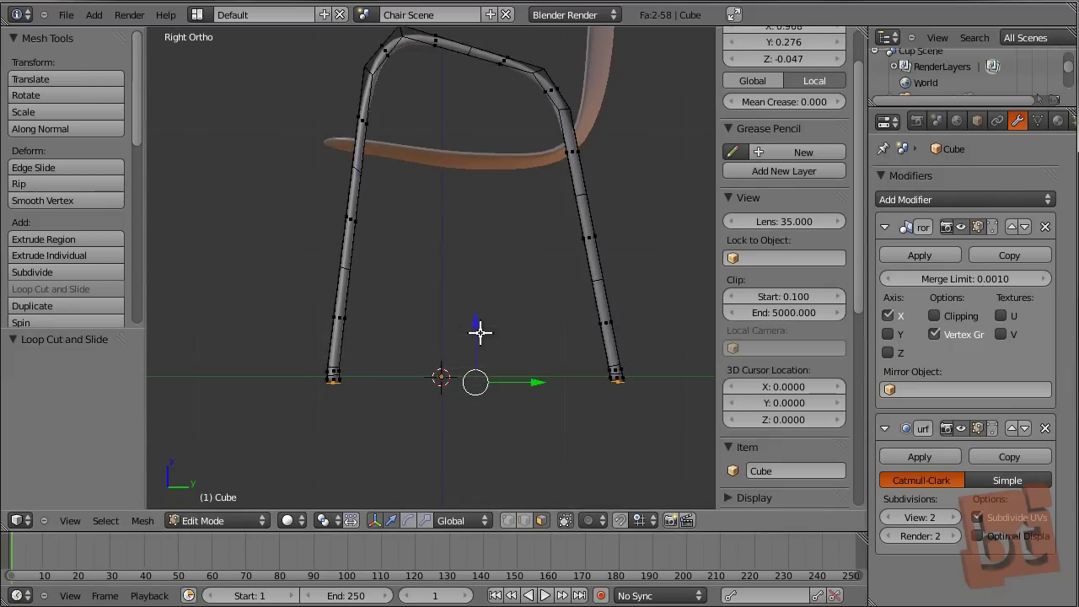
{"action": "scroll", "coordinate": [479, 337], "scroll_direction": "up", "scroll_amount": 4}
{"action": "left_click_drag", "start_coordinate": [476, 352], "coordinate": [471, 344]}
{"action": "right_click", "coordinate": [470, 347]}
{"action": "key", "text": "o"}
{"action": "middle_click_drag", "start_coordinate": [532, 314], "coordinate": [447, 326], "text": "shift"}
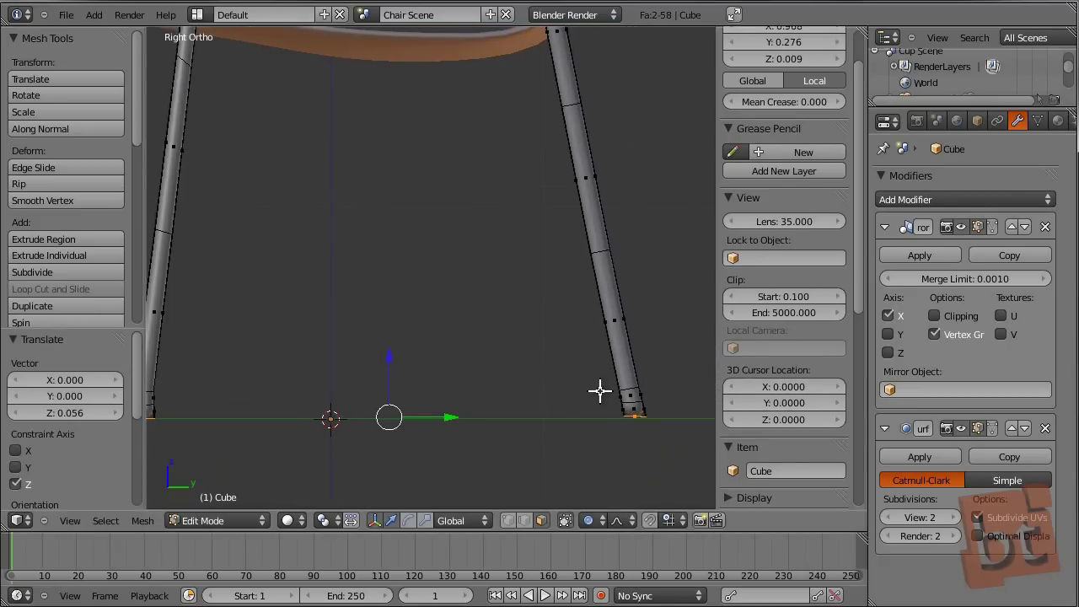
Lower the rear leg's bottom face about 0.011 along Z and rotate it about -2.083° in the right view to lie flat on the ground.
{"action": "middle_click_drag", "start_coordinate": [600, 391], "coordinate": [489, 335], "text": "shift"}
{"action": "middle_click_drag", "start_coordinate": [592, 418], "coordinate": [489, 332]}
{"action": "right_click", "coordinate": [483, 331]}
{"action": "key", "text": "KP_3"}
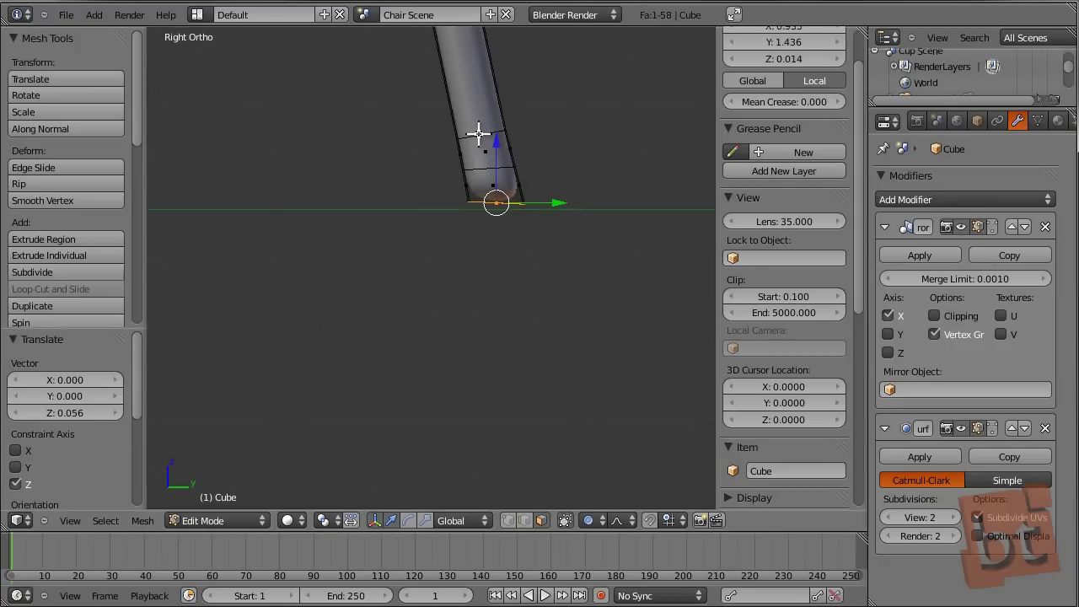
{"action": "key", "text": "g"}
{"action": "key", "text": "z"}
{"action": "left_click", "coordinate": [513, 150]}
{"action": "key", "text": "r"}
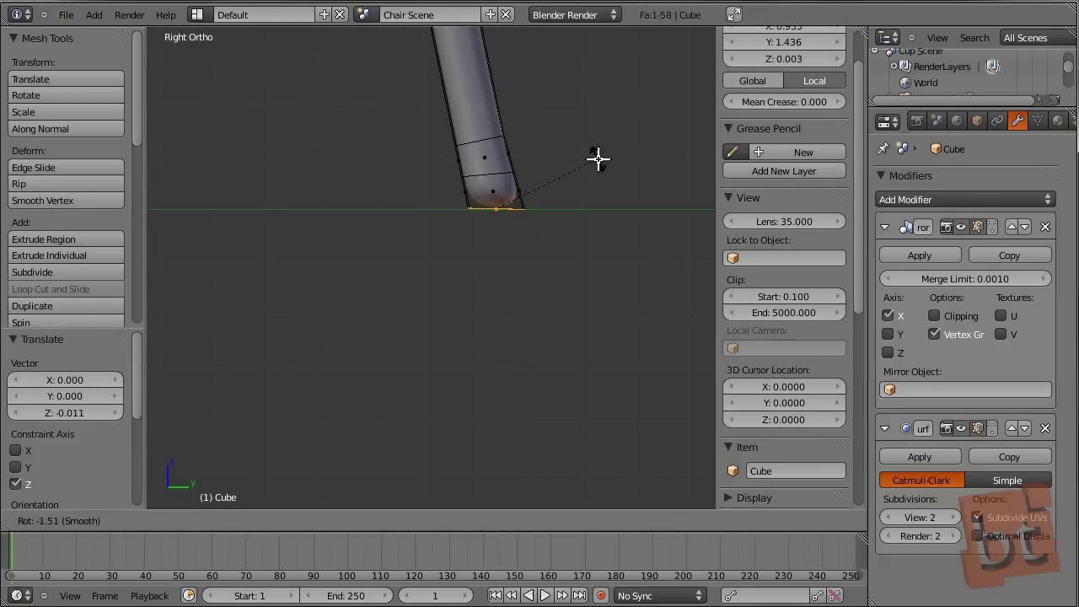
{"action": "left_click", "coordinate": [597, 158]}
{"action": "middle_click_drag", "start_coordinate": [536, 202], "coordinate": [563, 264], "text": "shift"}
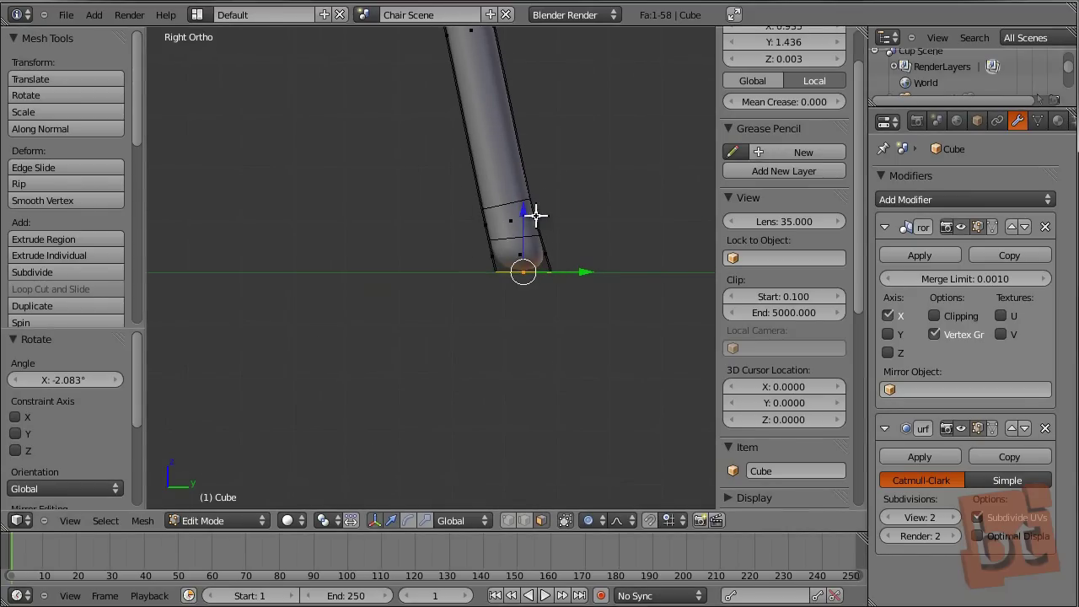
Place the 3D cursor between the legs below the seat, at about Y -0.0594, Z 1.1881, and add a cube to the leg frame mesh there.
{"action": "scroll", "coordinate": [465, 257], "scroll_direction": "down", "scroll_amount": 3}
{"action": "middle_click_drag", "start_coordinate": [442, 239], "coordinate": [512, 352], "text": "shift"}
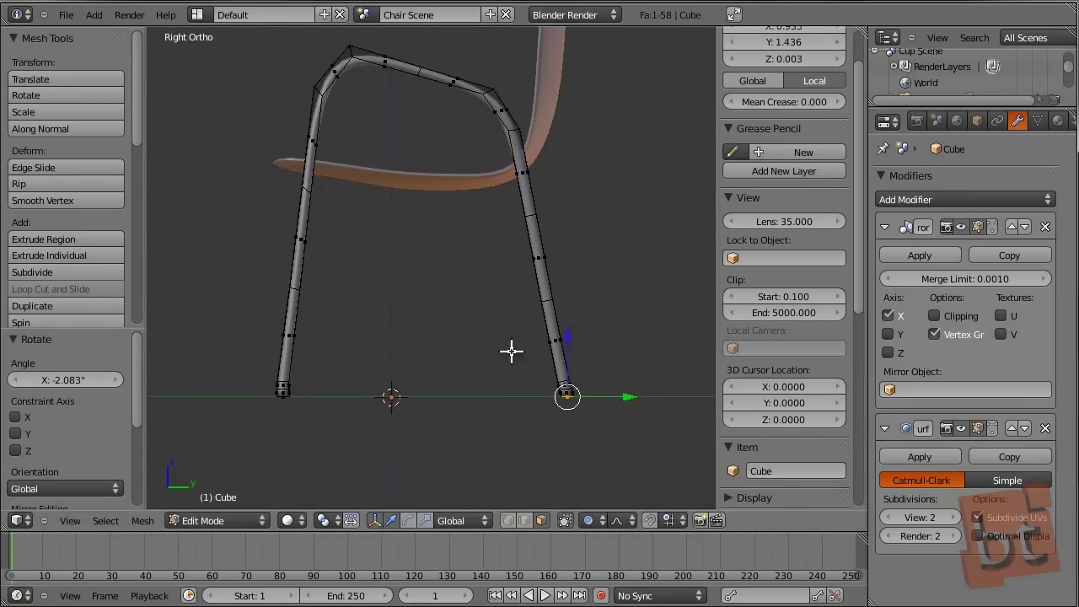
{"action": "scroll", "coordinate": [371, 245], "scroll_direction": "up", "scroll_amount": 3}
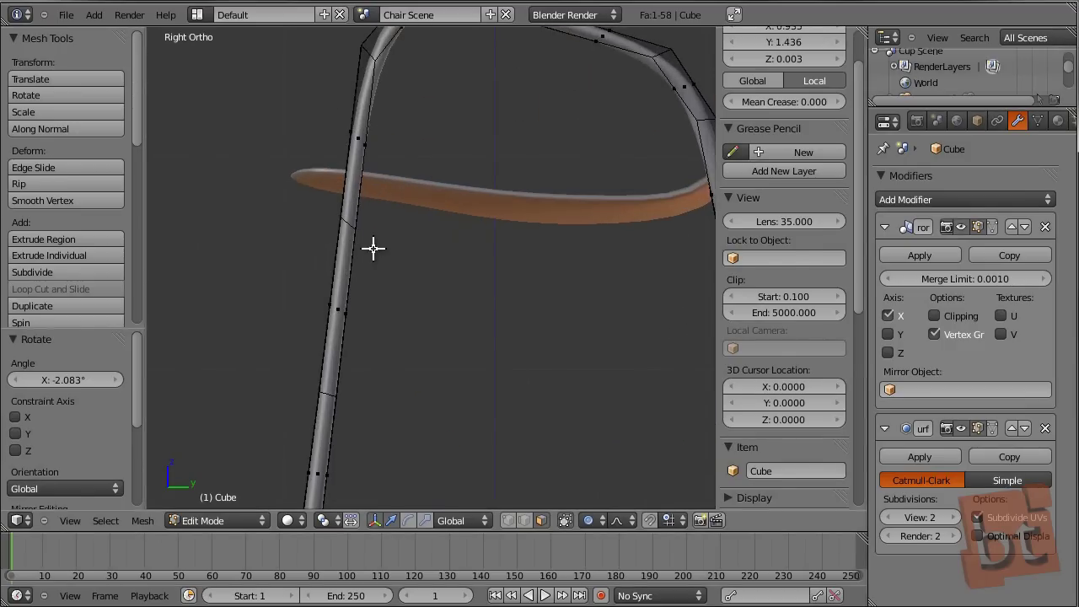
{"action": "key", "text": "Tab"}
{"action": "scroll", "coordinate": [373, 248], "scroll_direction": "down", "scroll_amount": 4}
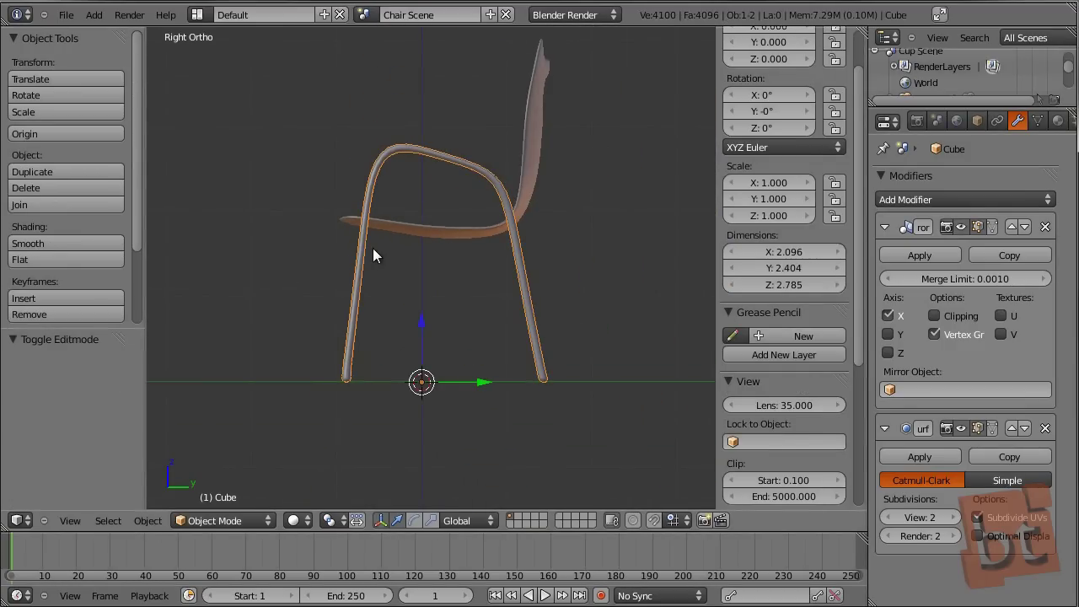
{"action": "middle_click_drag", "start_coordinate": [376, 275], "coordinate": [414, 308], "text": "shift"}
{"action": "key", "text": "Tab"}
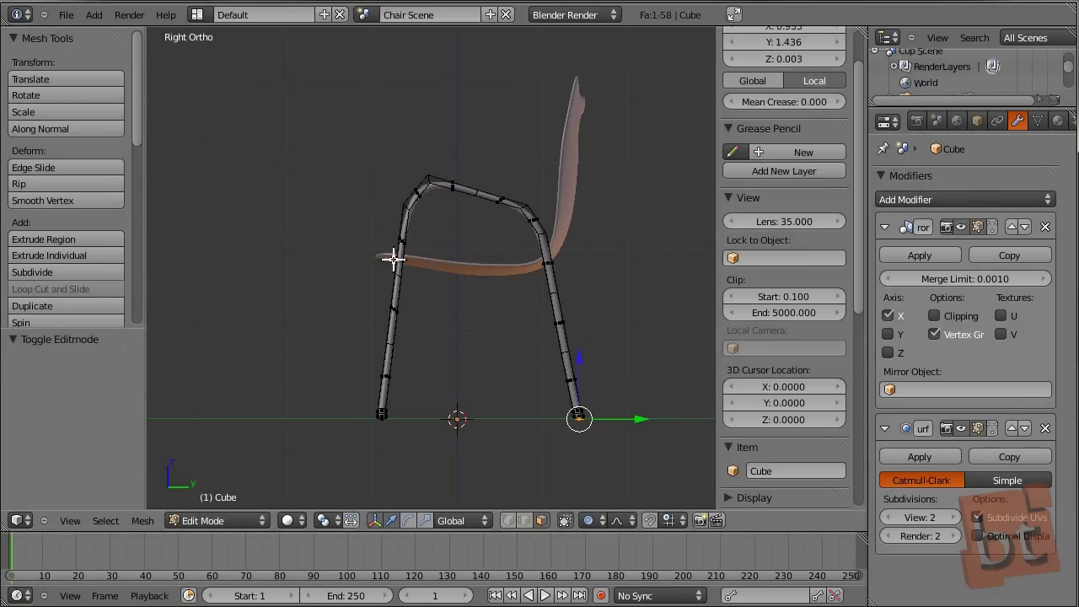
{"action": "left_click", "coordinate": [452, 318]}
{"action": "scroll", "coordinate": [482, 330], "scroll_direction": "up", "scroll_amount": 2}
{"action": "middle_click_drag", "start_coordinate": [482, 312], "coordinate": [457, 322], "text": "shift"}
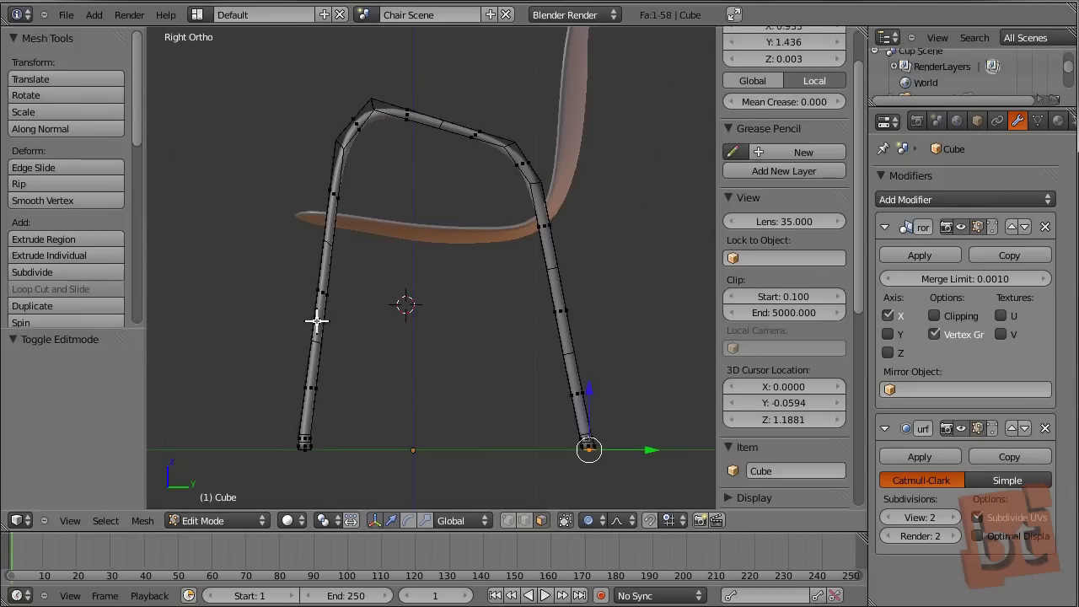
{"action": "key", "text": "shift+a"}
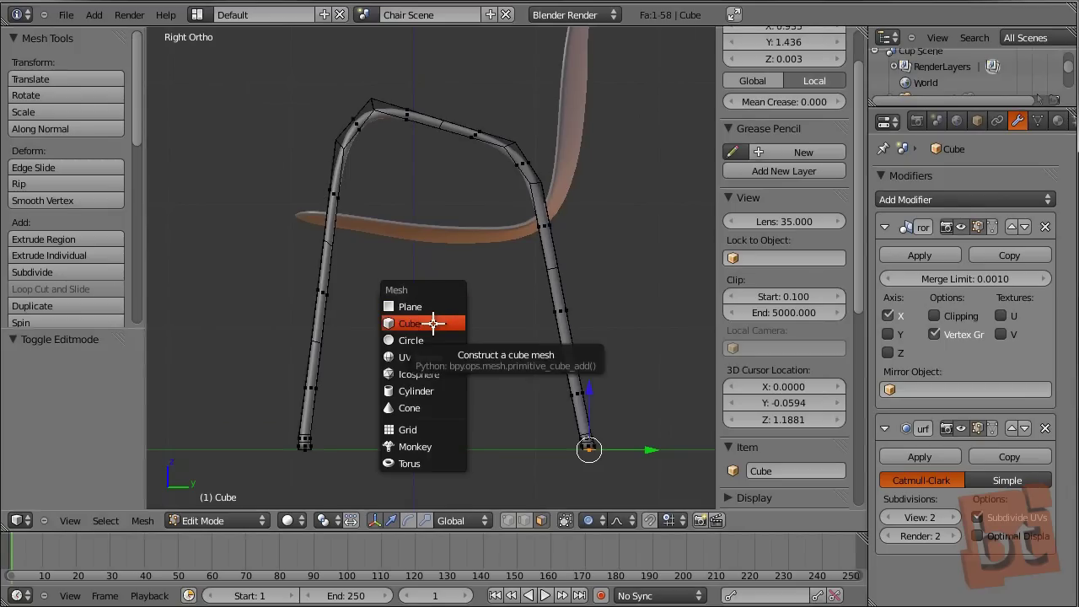
{"action": "left_click", "coordinate": [434, 323]}
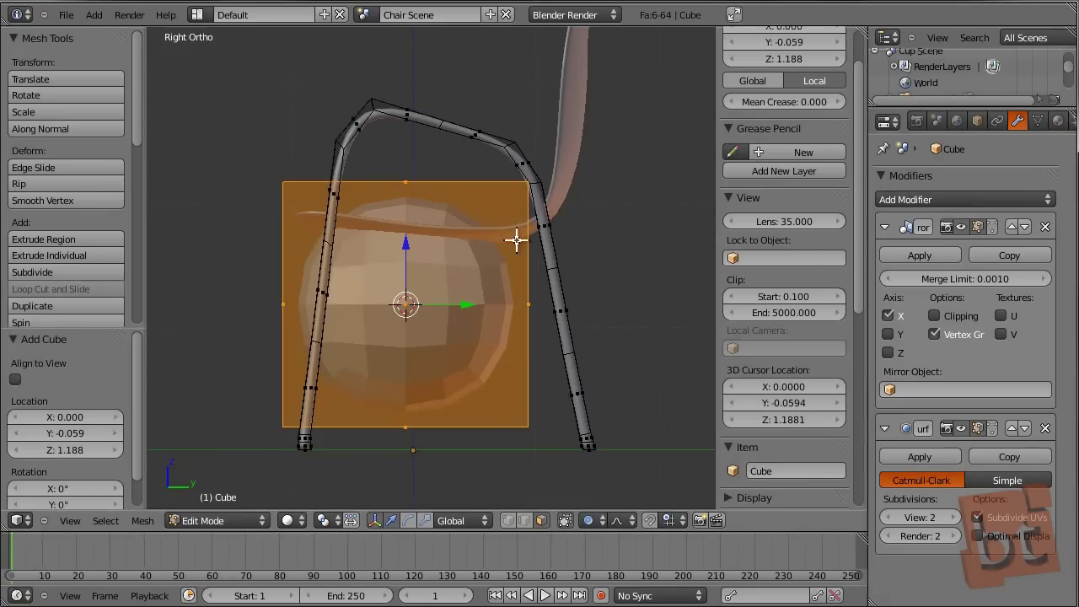
Turn off proportional editing and scale the new cube down to about 0.054.
{"action": "key", "text": "s"}
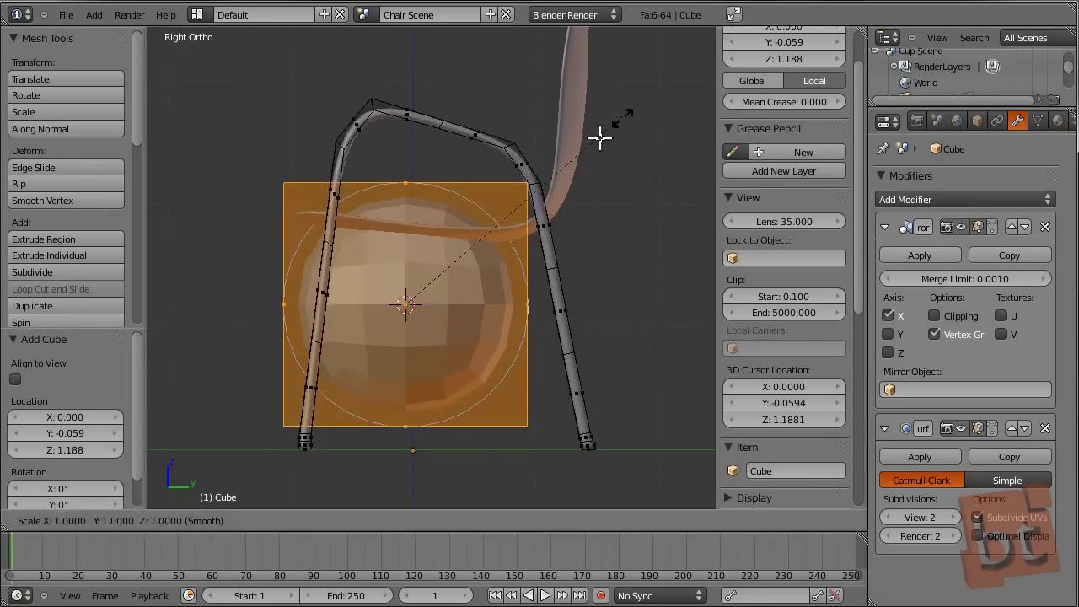
{"action": "key", "text": "Escape"}
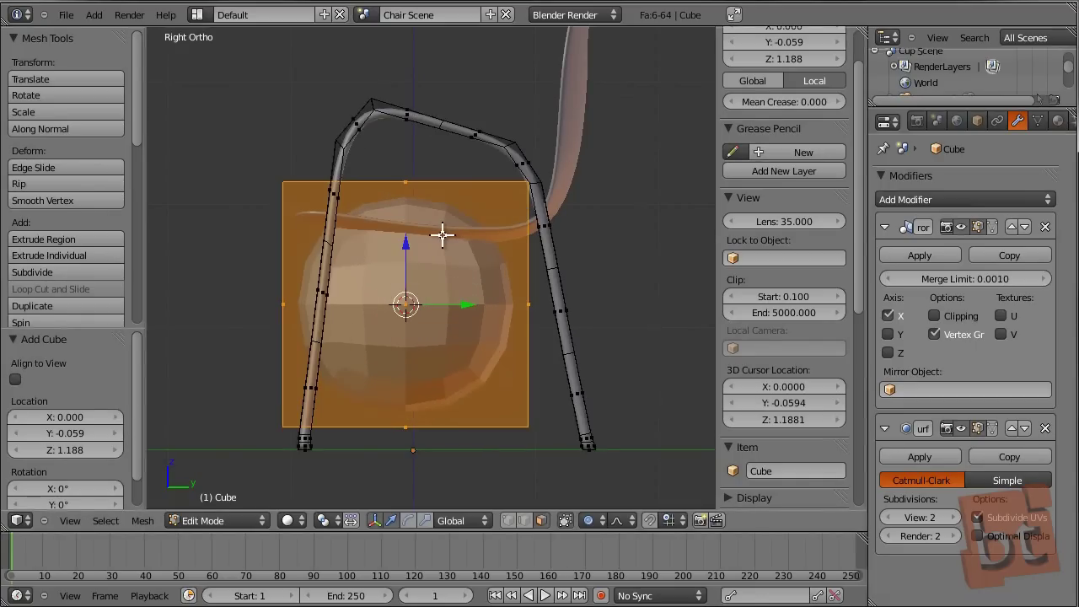
{"action": "key", "text": "o"}
{"action": "key", "text": "s"}
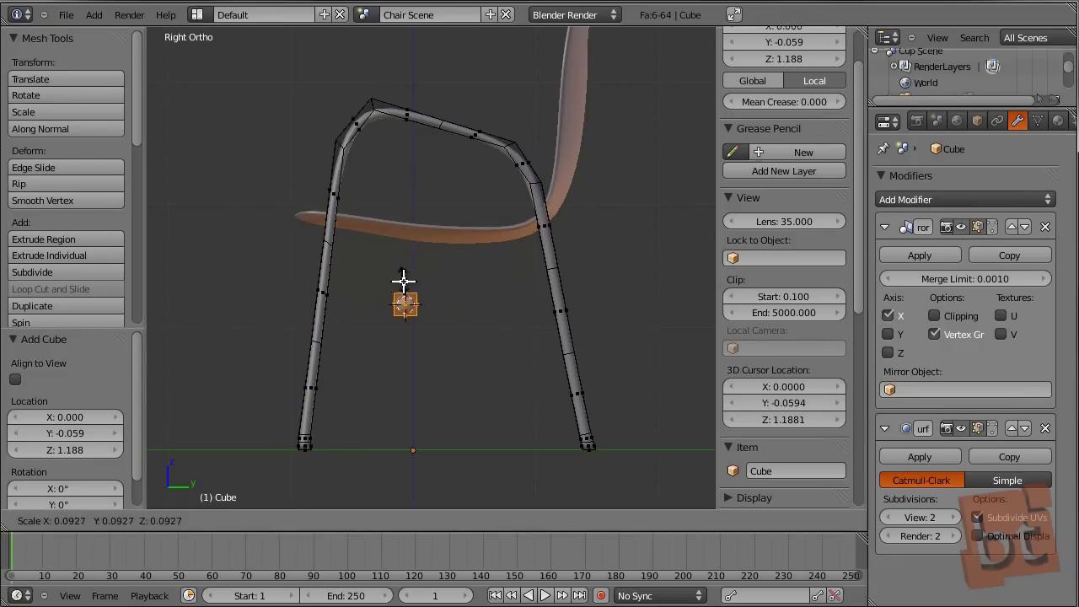
{"action": "left_click", "coordinate": [415, 293]}
Move the small cube about -0.686 along Y and 0.081 along Z, level with the front leg below the seat.
{"action": "scroll", "coordinate": [394, 307], "scroll_direction": "up", "scroll_amount": 5}
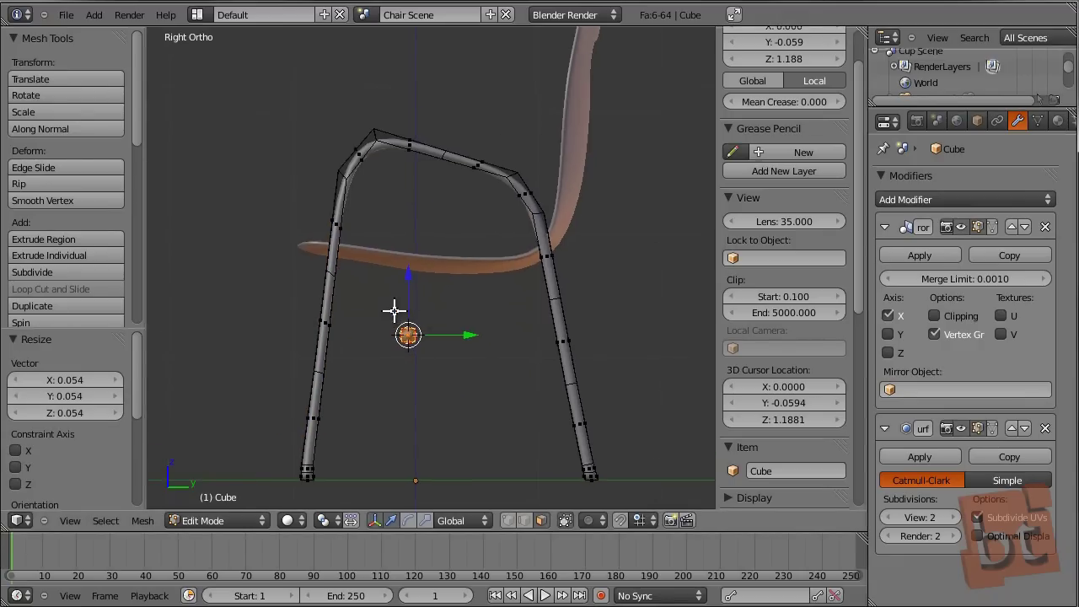
{"action": "key", "text": "g"}
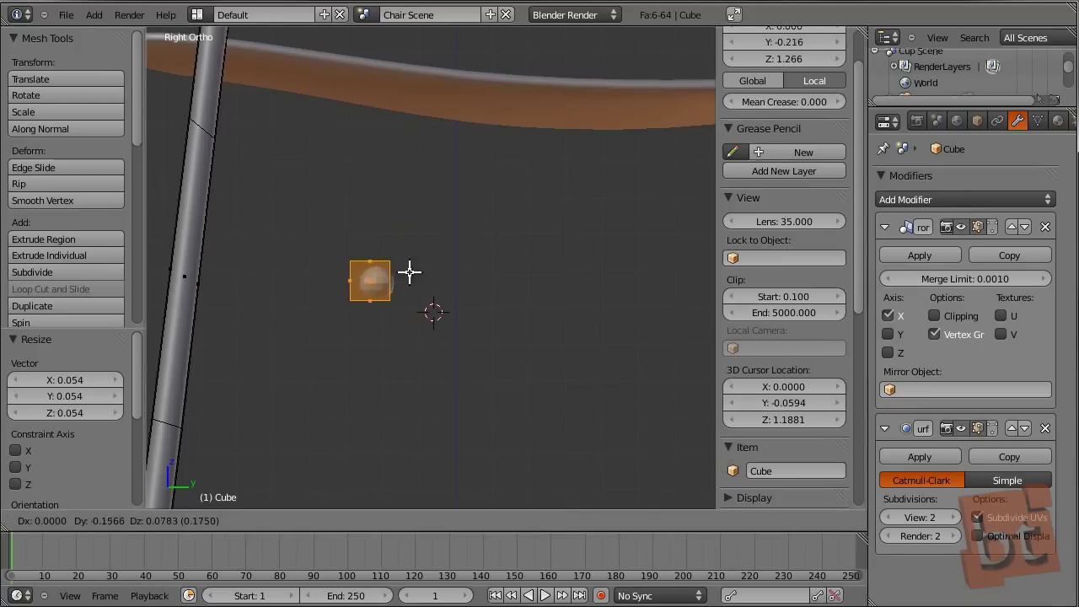
{"action": "left_click", "coordinate": [250, 275]}
{"action": "middle_click_drag", "start_coordinate": [250, 275], "coordinate": [467, 279], "text": "shift"}
{"action": "middle_click_drag", "start_coordinate": [375, 307], "coordinate": [482, 282]}
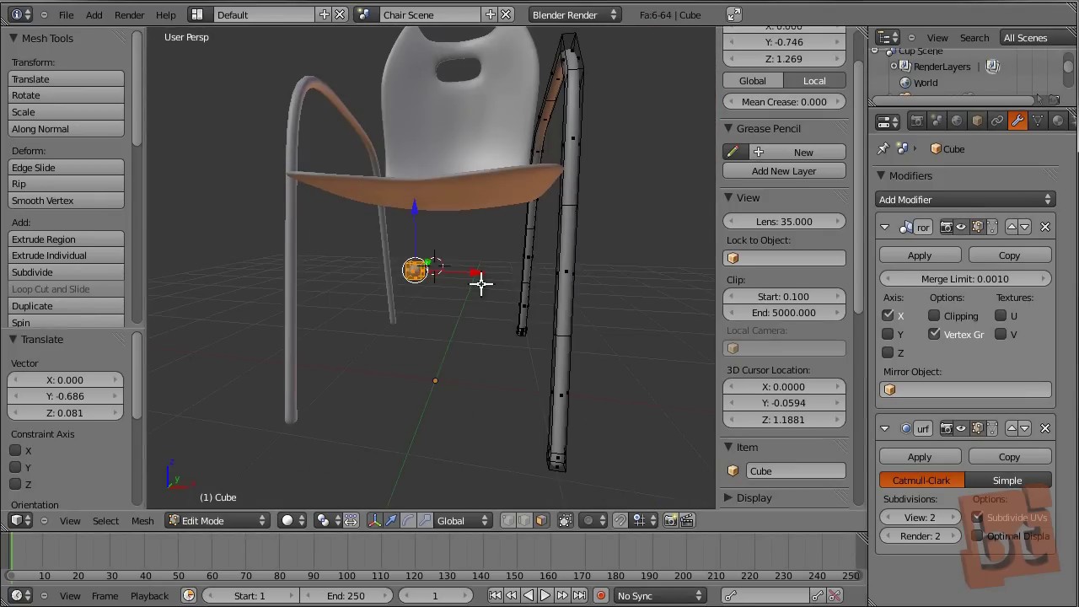
Move the small cube about 0.951 along X into the front leg.
{"action": "key", "text": "g"}
{"action": "key", "text": "x"}
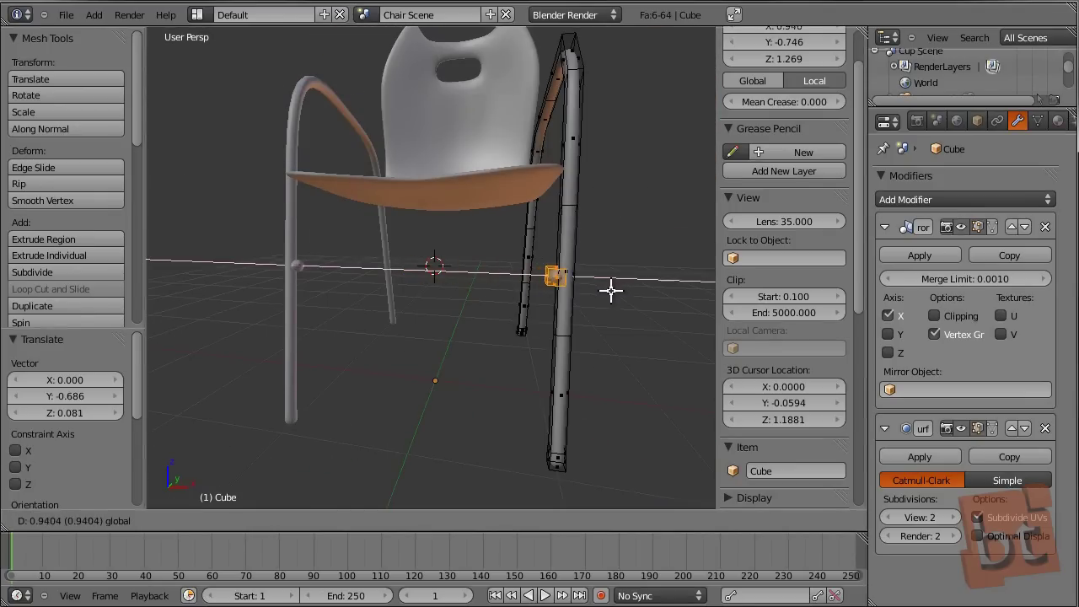
{"action": "left_click", "coordinate": [613, 291]}
{"action": "scroll", "coordinate": [599, 296], "scroll_direction": "up", "scroll_amount": 5}
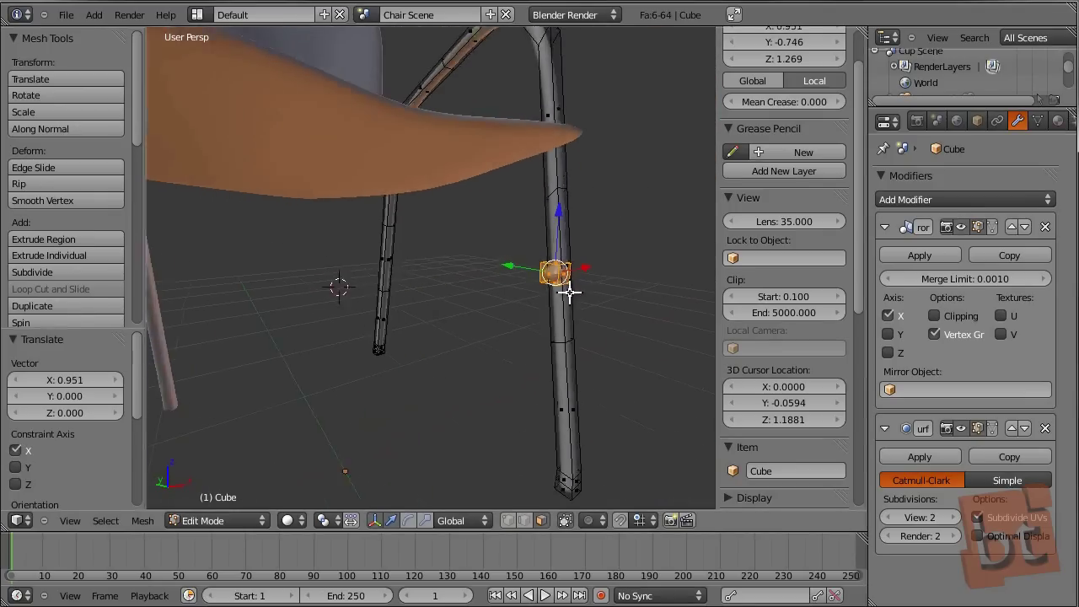
Enable Clipping on the Mirror modifier and move the cube's inner face about -0.965 along X to the mirror centre, forming a front crossbar.
{"action": "middle_click_drag", "start_coordinate": [562, 296], "coordinate": [653, 323]}
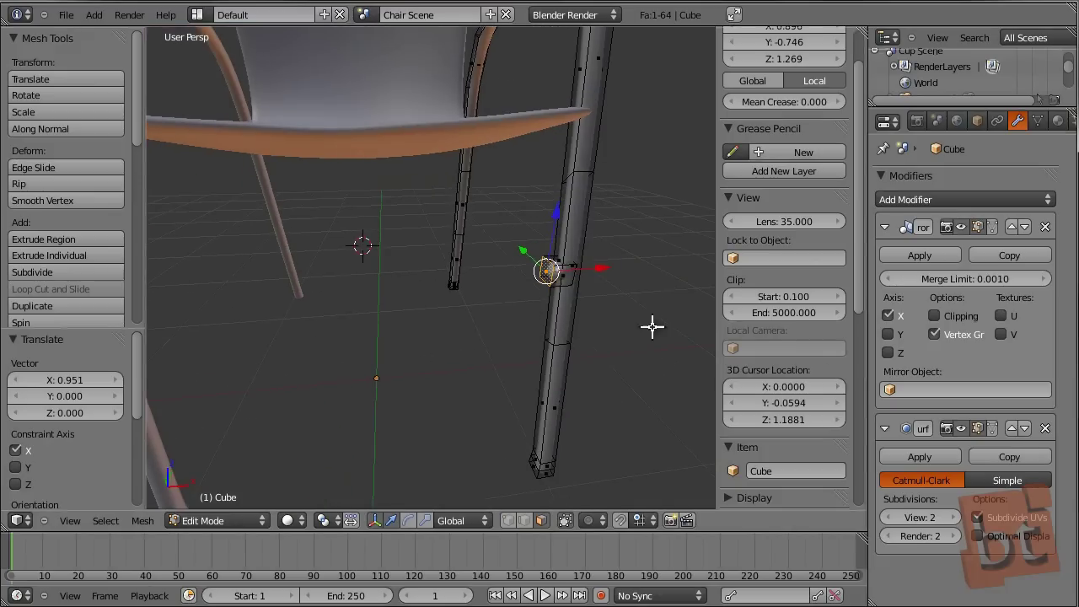
{"action": "left_click", "coordinate": [941, 318]}
{"action": "key", "text": "e"}
{"action": "key", "text": "x"}
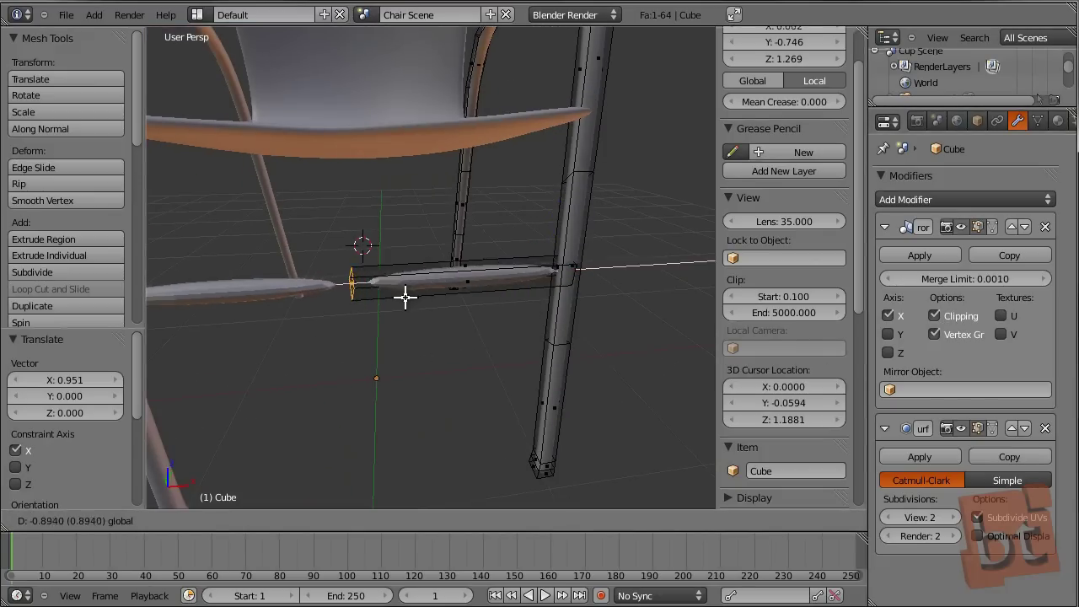
{"action": "left_click", "coordinate": [352, 283]}
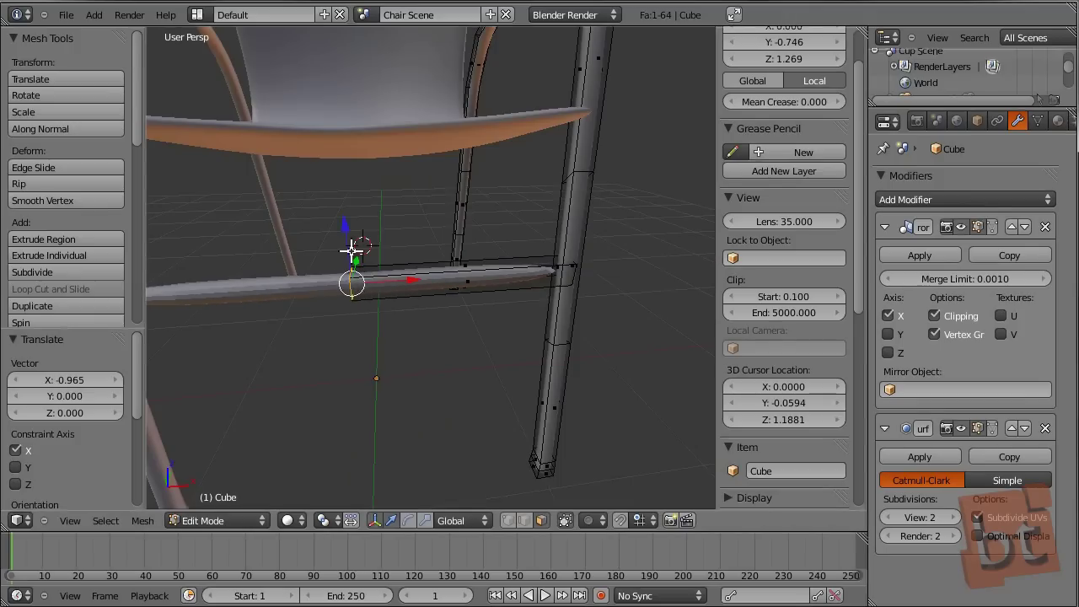
Add two evenly spaced, centred edge loops across the front crossbar.
{"action": "middle_click_drag", "start_coordinate": [518, 380], "coordinate": [487, 303]}
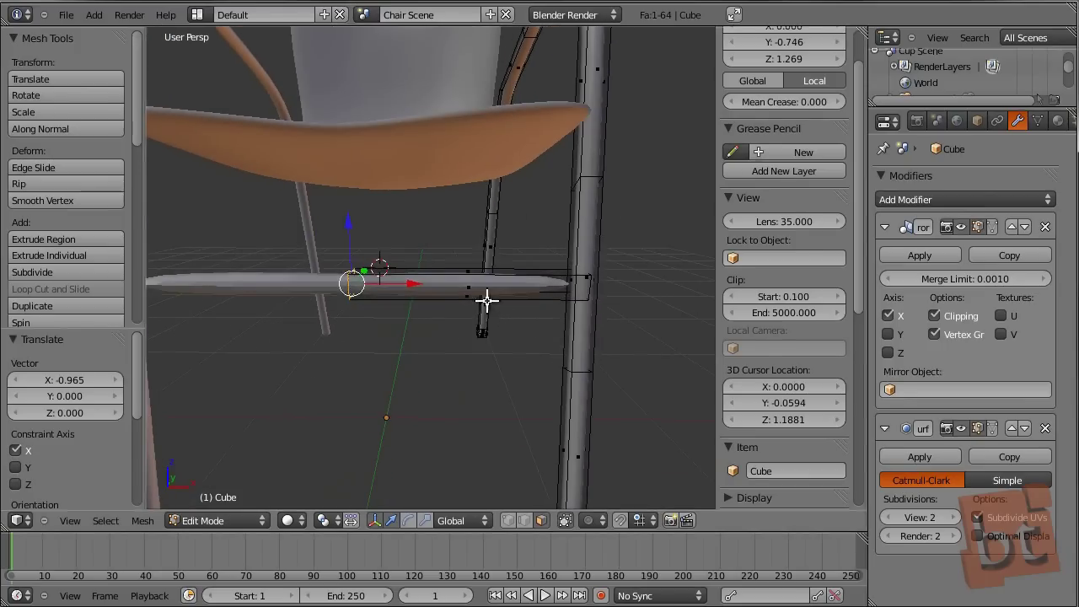
{"action": "key", "text": "ctrl+r"}
{"action": "left_click", "coordinate": [475, 288]}
{"action": "right_click", "coordinate": [475, 289]}
Add another edge loop to the front crossbar and slide it close to the end inside the leg.
{"action": "middle_click_drag", "start_coordinate": [639, 330], "coordinate": [551, 308]}
{"action": "key", "text": "ctrl+r"}
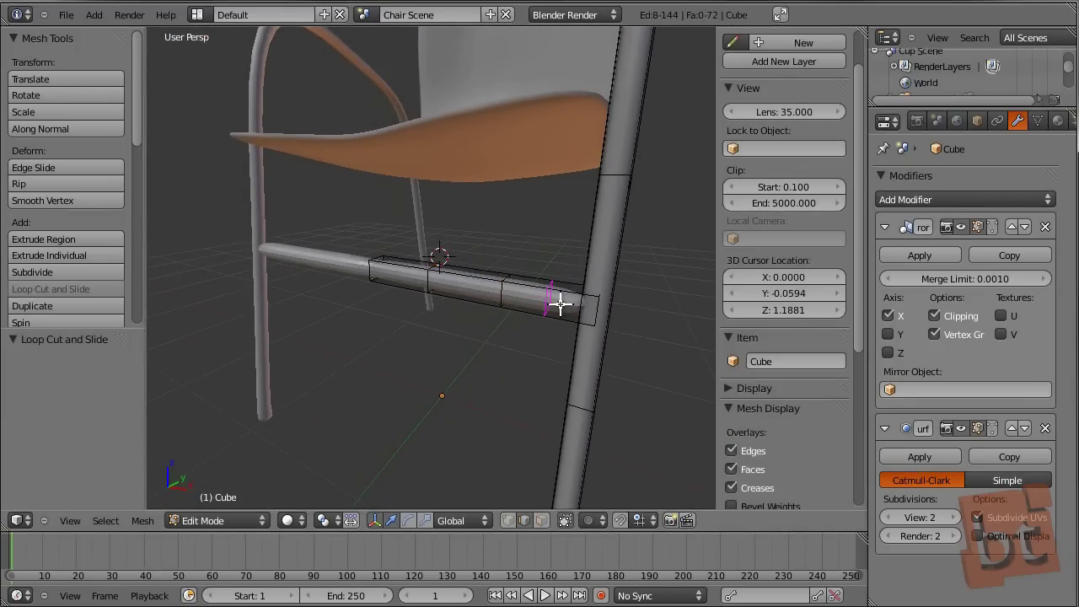
{"action": "left_click", "coordinate": [560, 304]}
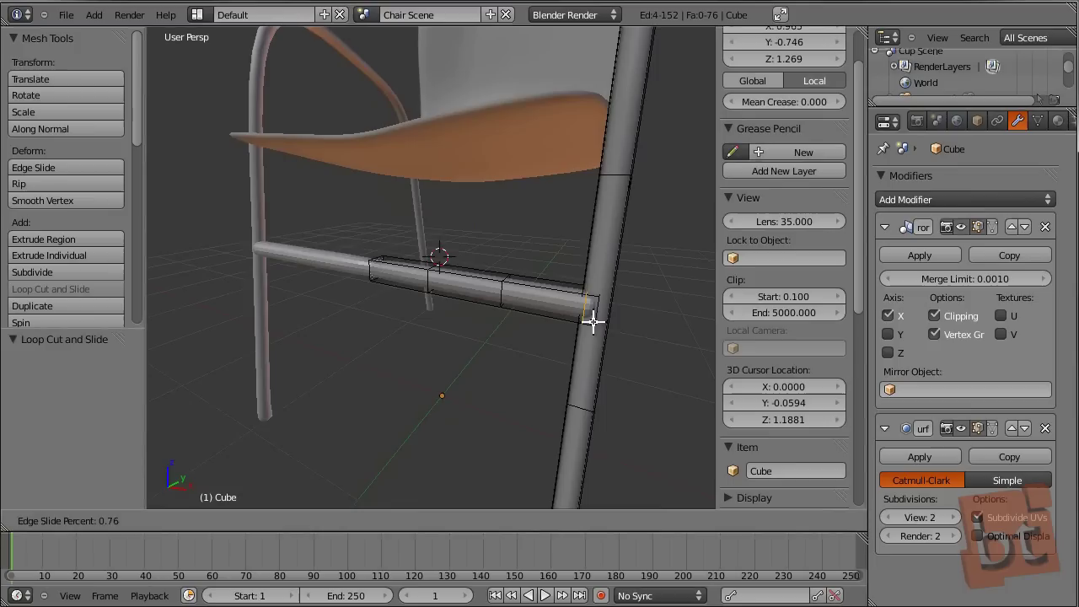
{"action": "left_click", "coordinate": [594, 318]}
{"action": "middle_click_drag", "start_coordinate": [594, 301], "coordinate": [610, 335]}
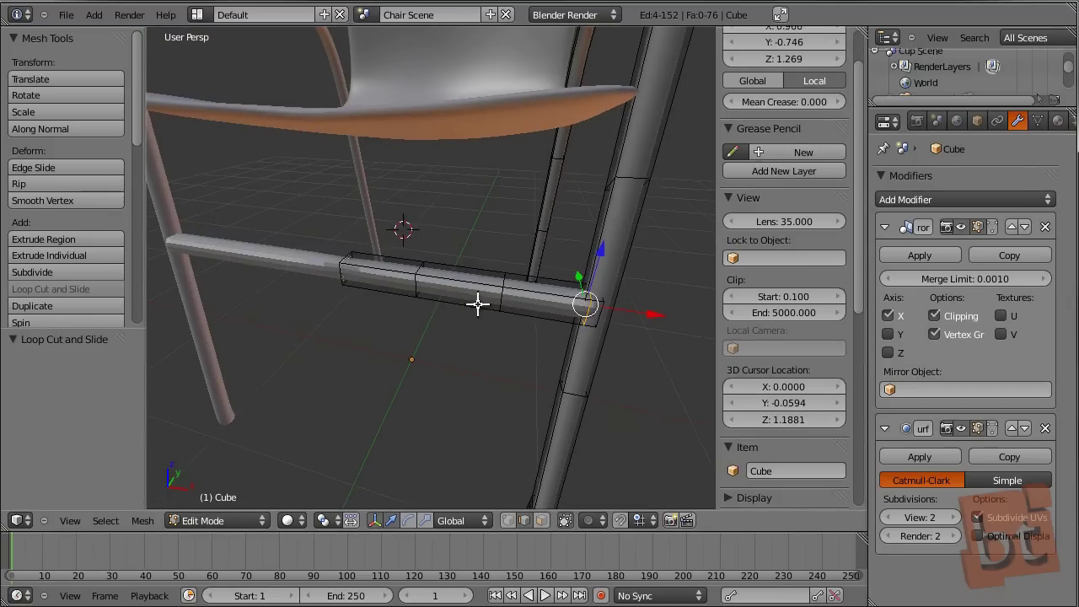
Try selecting and deselecting the front crossbar and the leg frame as separate linked parts.
{"action": "key", "text": "a"}
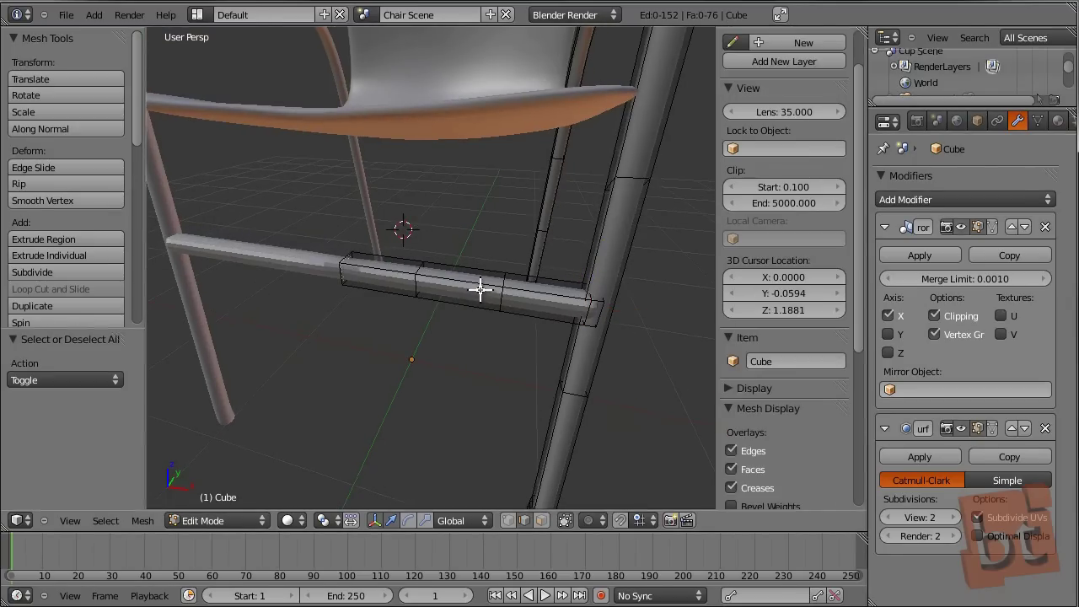
{"action": "key", "text": "l"}
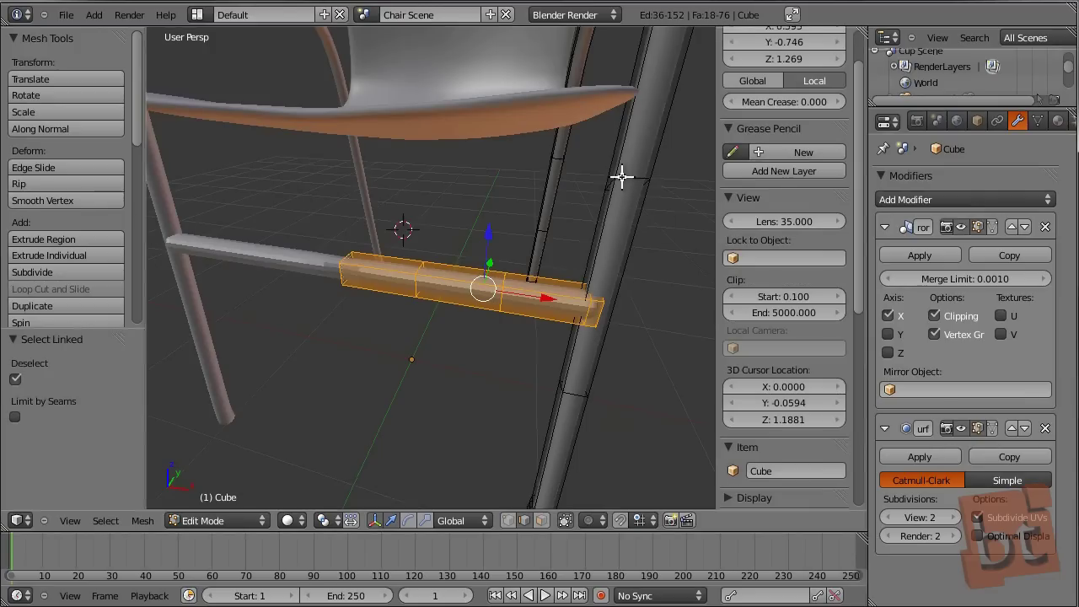
{"action": "key", "text": "l"}
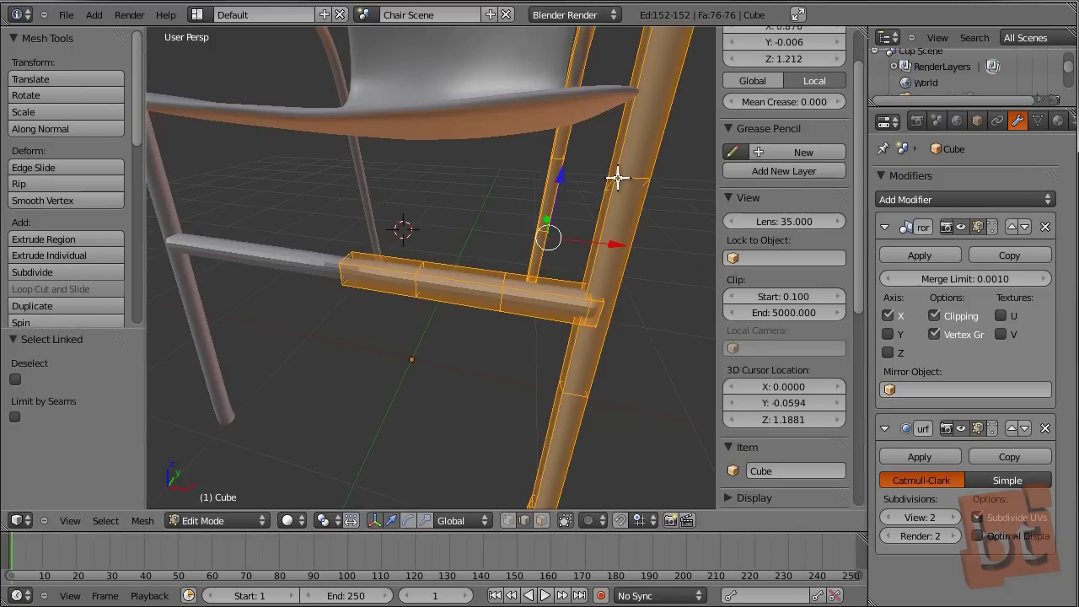
{"action": "key", "text": "shift+l"}
{"action": "key", "text": "shift+l"}
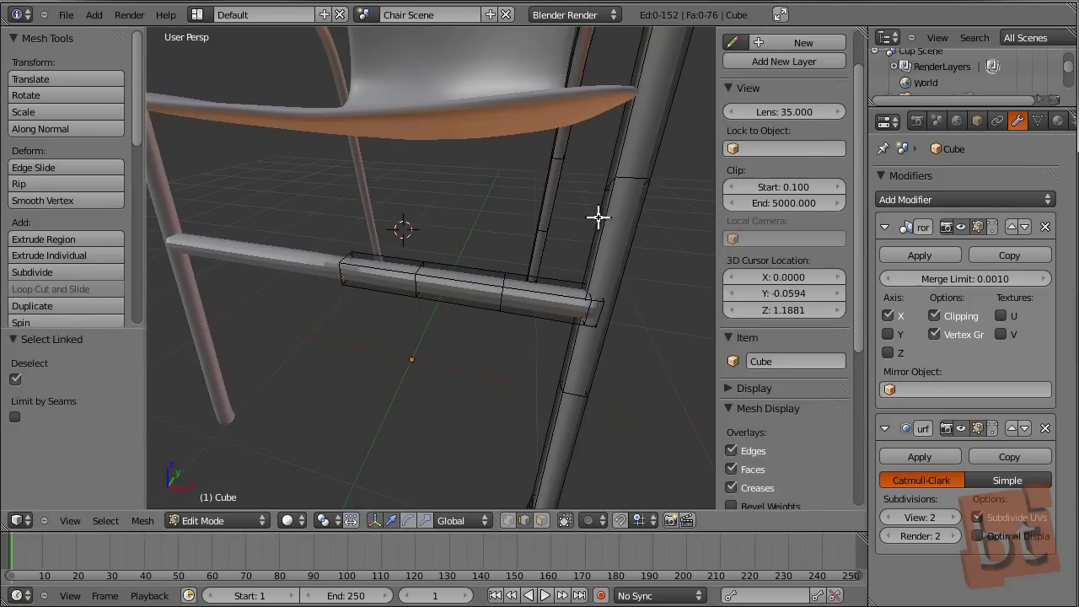
{"action": "key", "text": "l"}
{"action": "key", "text": "l"}
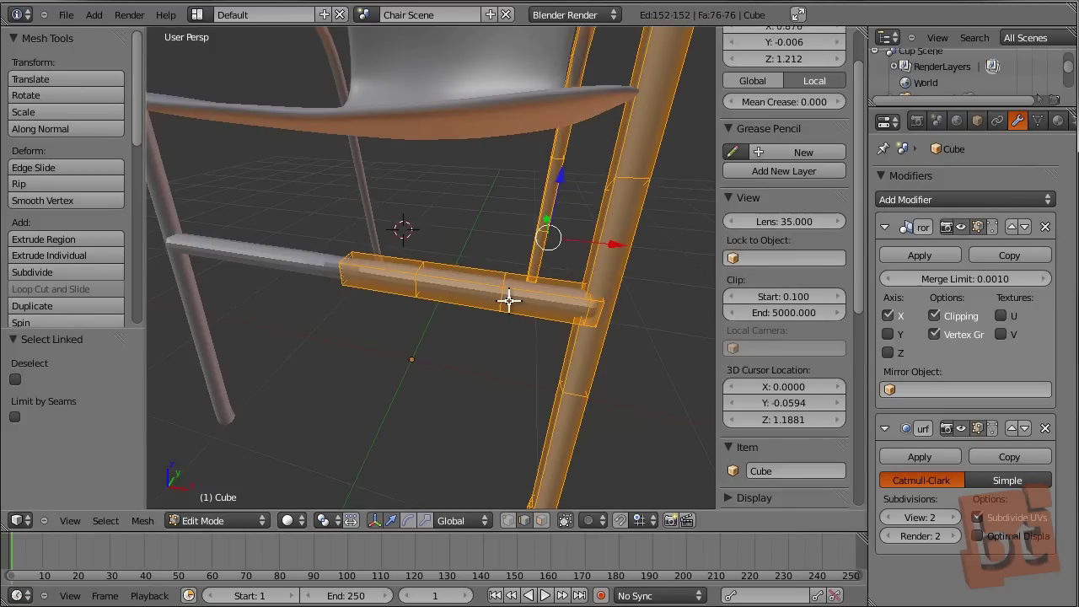
{"action": "key", "text": "shift+l"}
{"action": "key", "text": "shift+l"}
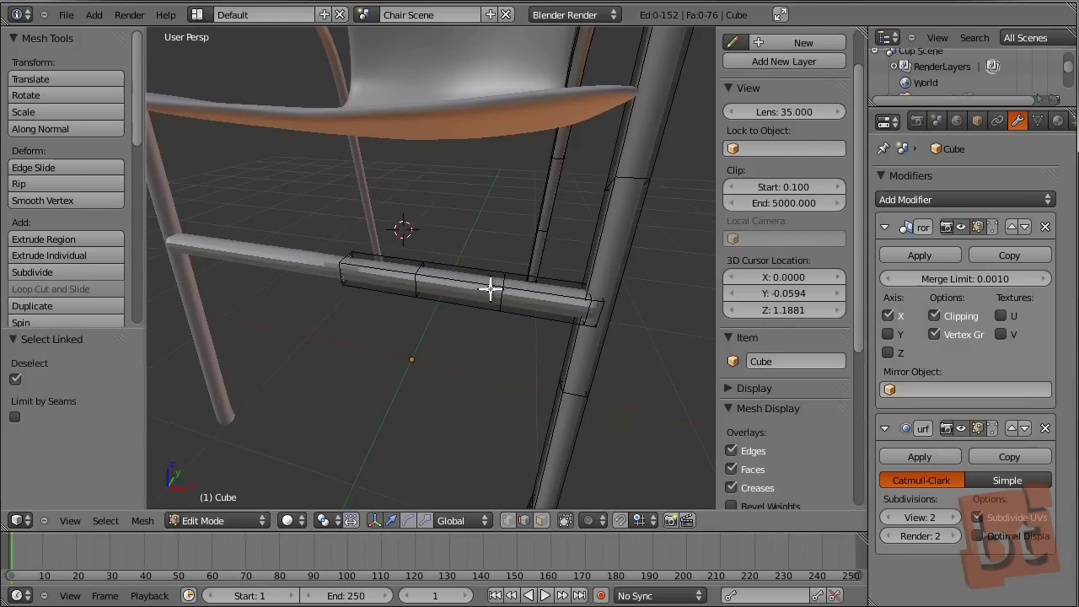
Select the whole front crossbar as linked geometry and shrink it about 0.02 with Shrink/Fatten.
{"action": "key", "text": "l"}
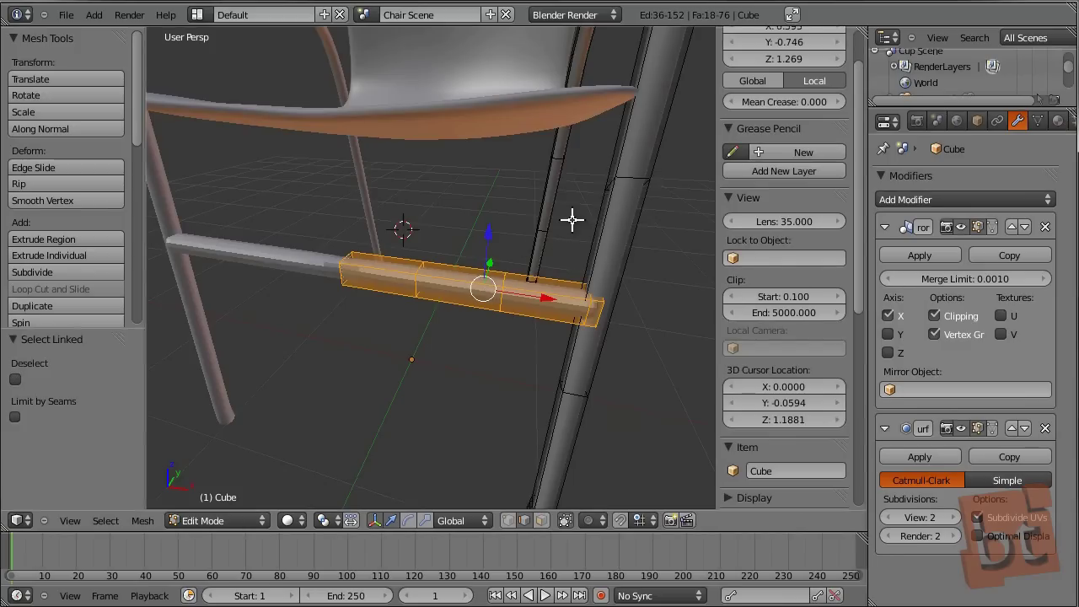
{"action": "key", "text": "alt+s"}
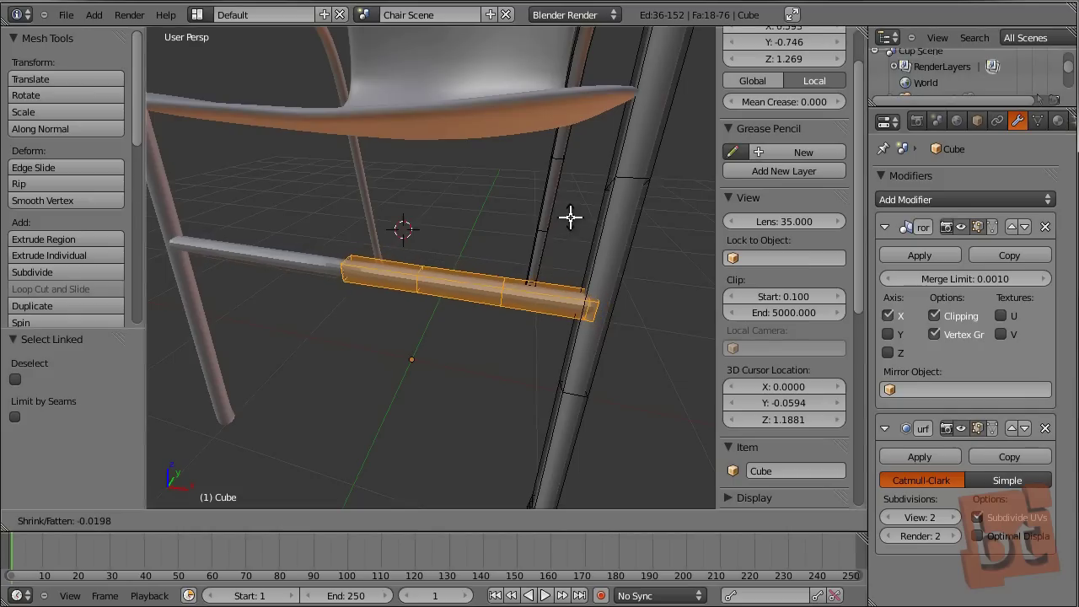
{"action": "left_click", "coordinate": [571, 218]}
Check the thinner crossbar in Object Mode, return to Edit Mode and raise the bar about 0.523 along Z to just under the seat.
{"action": "key", "text": "Tab"}
{"action": "middle_click_drag", "start_coordinate": [531, 365], "coordinate": [490, 350]}
{"action": "middle_click_drag", "start_coordinate": [494, 303], "coordinate": [300, 199]}
{"action": "key", "text": "Tab"}
{"action": "key", "text": "g"}
{"action": "key", "text": "z"}
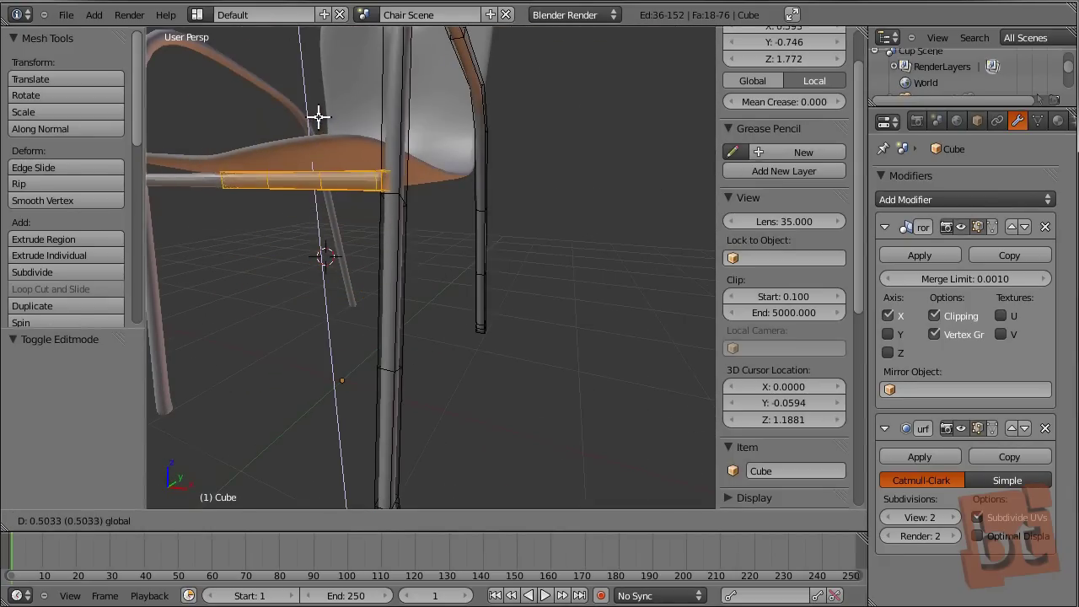
{"action": "left_click", "coordinate": [318, 114]}
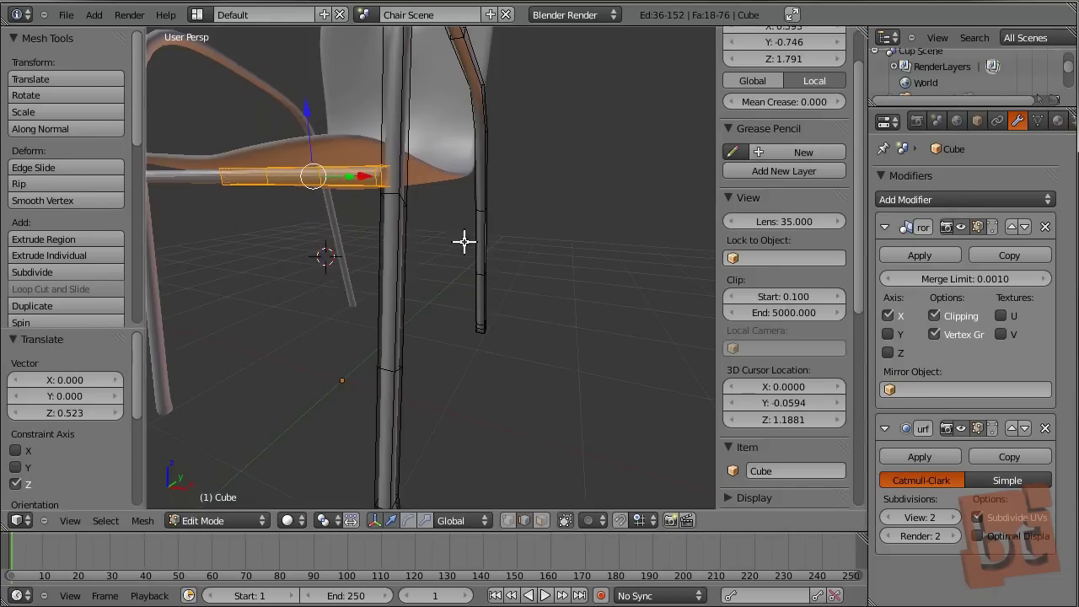
Duplicate the front crossbar and move the copy about 1.821 along Y to the rear legs.
{"action": "middle_click_drag", "start_coordinate": [465, 241], "coordinate": [457, 282]}
{"action": "key", "text": "g"}
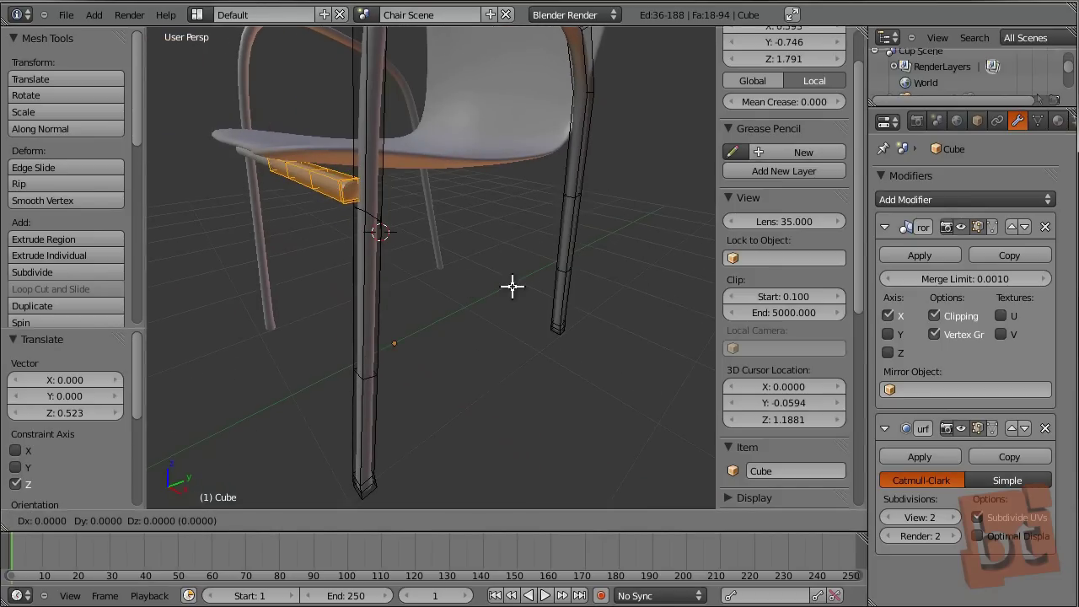
{"action": "key", "text": "y"}
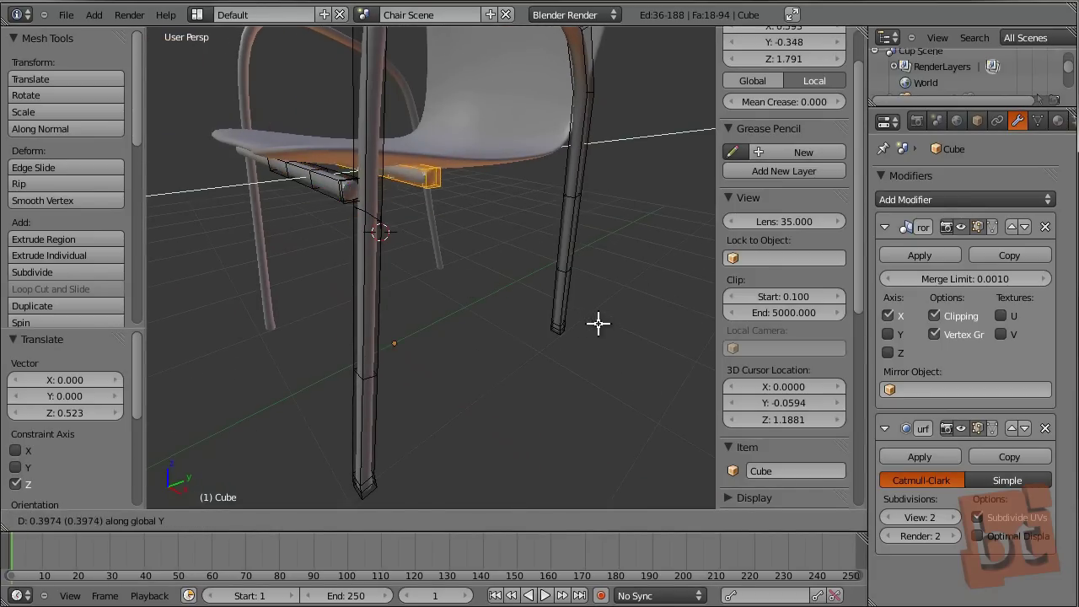
{"action": "left_click", "coordinate": [168, 266]}
Scale the rear crossbar to about 0.932 along X to fit between the rear legs.
{"action": "mouse_move", "coordinate": [470, 231]}
{"action": "middle_mouse_down"}
{"action": "mouse_move", "coordinate": [398, 299]}
{"action": "mouse_move", "coordinate": [559, 302]}
{"action": "mouse_move", "coordinate": [482, 281]}
{"action": "mouse_move", "coordinate": [444, 289]}
{"action": "mouse_move", "coordinate": [549, 241]}
{"action": "mouse_move", "coordinate": [458, 228]}
{"action": "middle_mouse_up"}
{"action": "key", "text": "s"}
{"action": "key", "text": "x"}
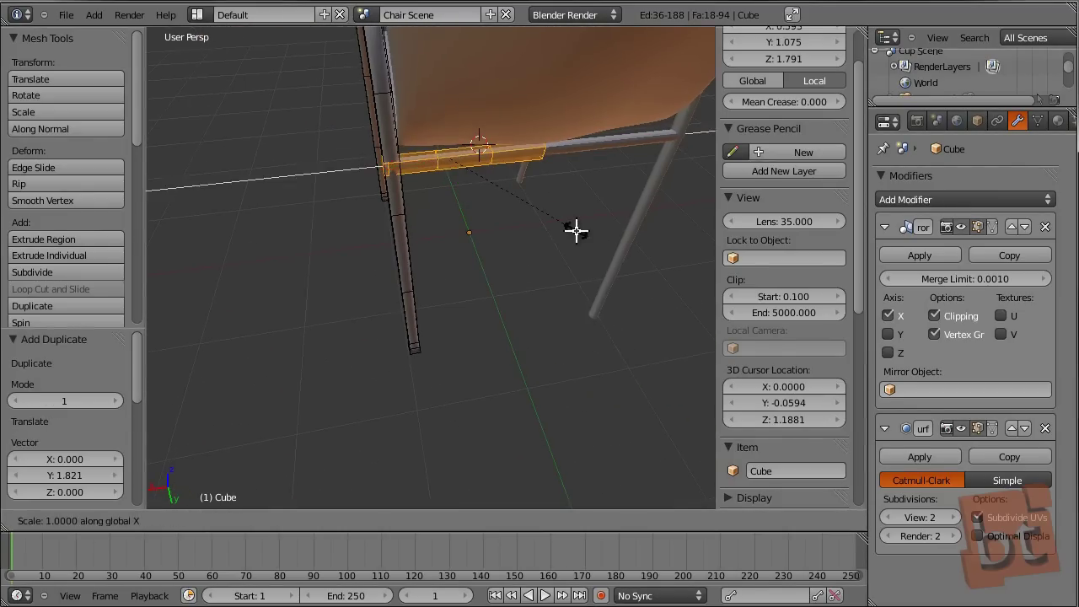
{"action": "left_click", "coordinate": [568, 225]}
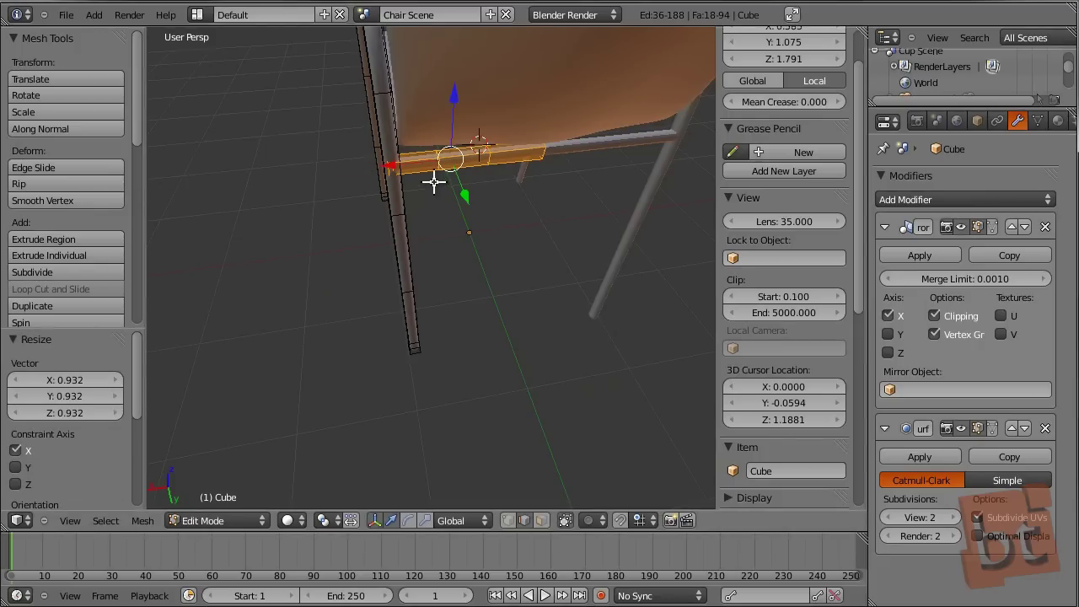
Frame the rear crossbar up close and switch the mesh to vertex selection.
{"action": "key", "text": "KP_Decimal"}
{"action": "middle_click_drag", "start_coordinate": [425, 352], "coordinate": [430, 323]}
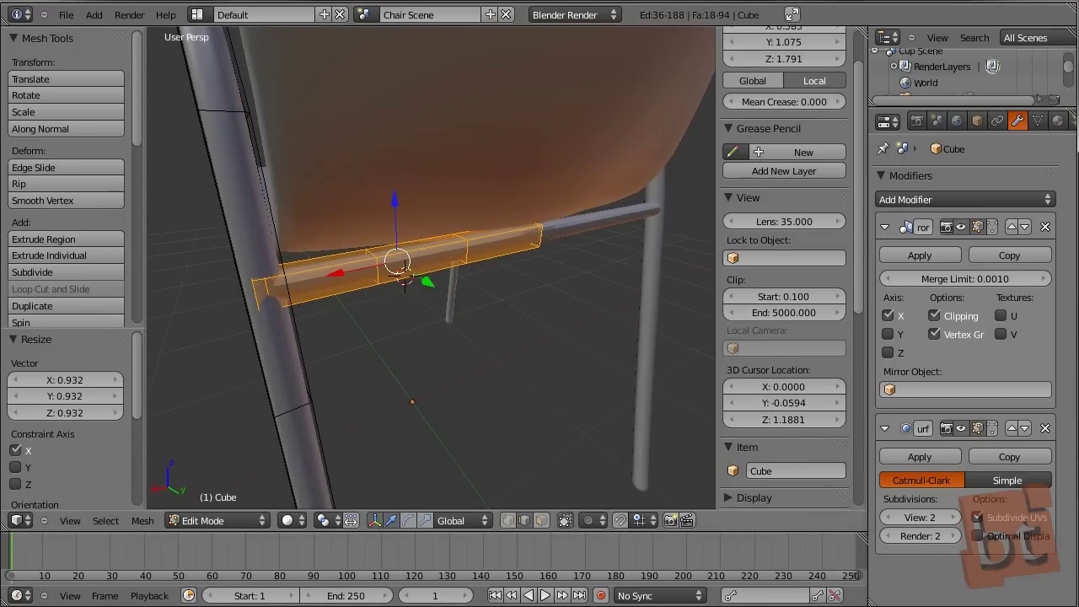
{"action": "middle_click_drag", "start_coordinate": [423, 250], "coordinate": [460, 295]}
{"action": "middle_click_drag", "start_coordinate": [474, 346], "coordinate": [438, 344]}
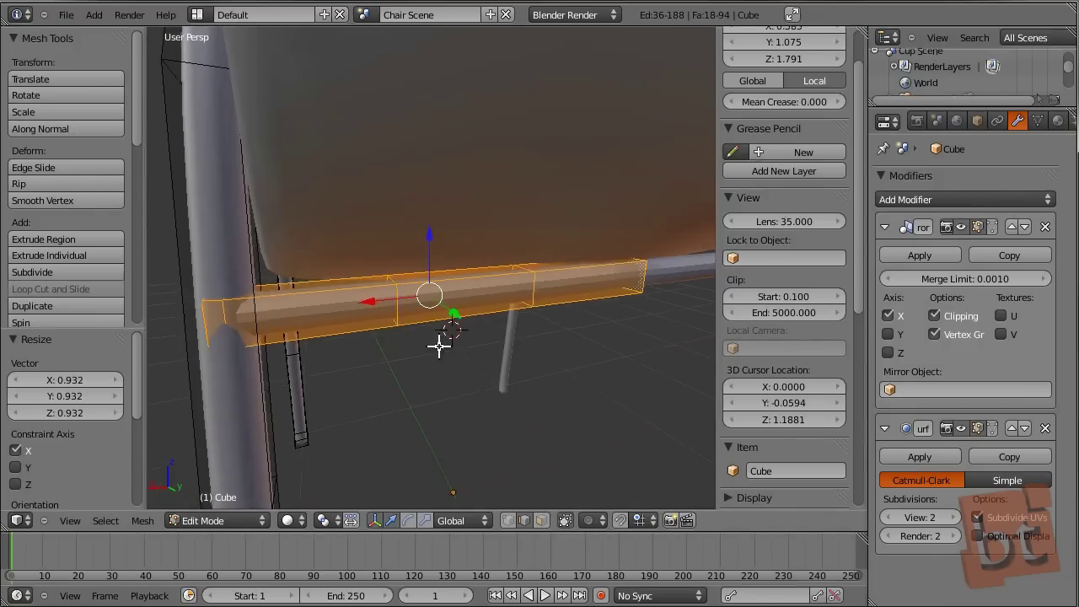
{"action": "key", "text": "ctrl+Tab"}
{"action": "left_click", "coordinate": [365, 292]}
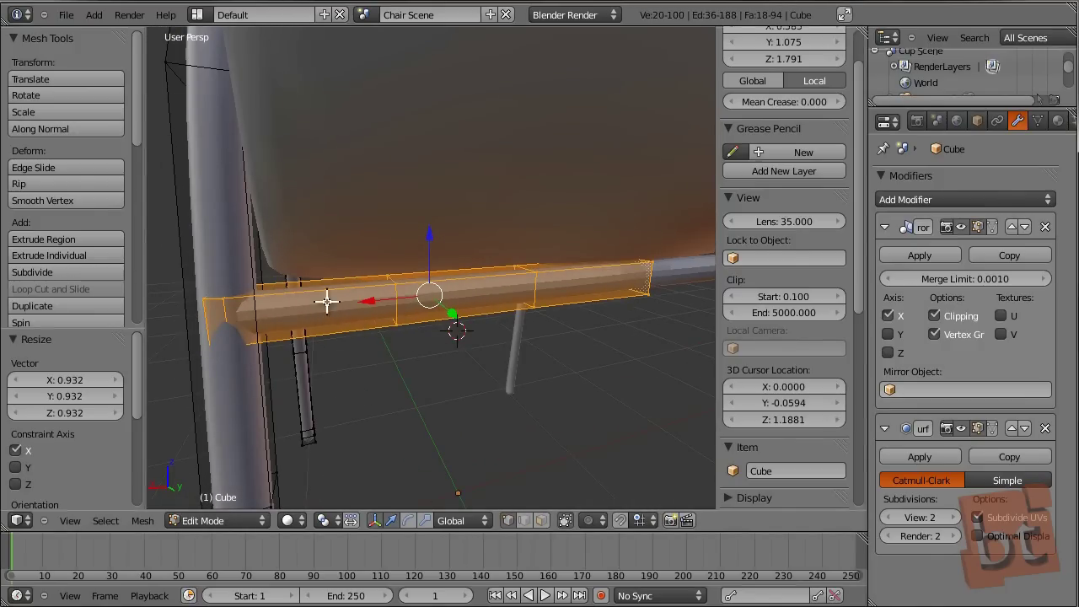
Try to select the edge loop at the rear crossbar's leg end, and clear the selection.
{"action": "left_click", "coordinate": [216, 316], "text": "alt"}
{"action": "middle_click_drag", "start_coordinate": [212, 314], "coordinate": [420, 312]}
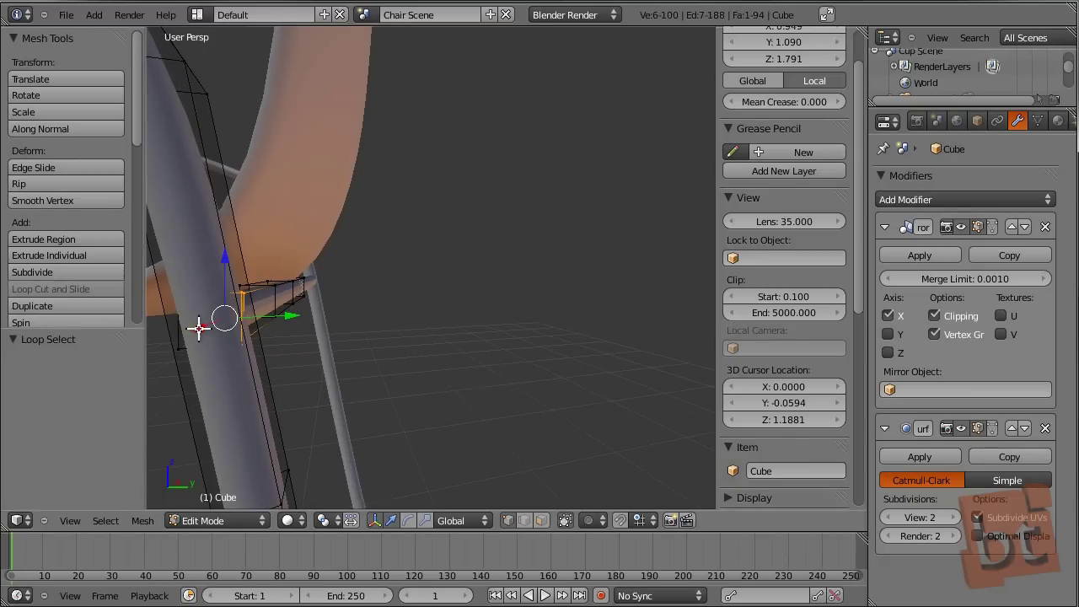
{"action": "left_click", "coordinate": [179, 326], "text": "alt+shift"}
{"action": "middle_click_drag", "start_coordinate": [303, 338], "coordinate": [366, 339]}
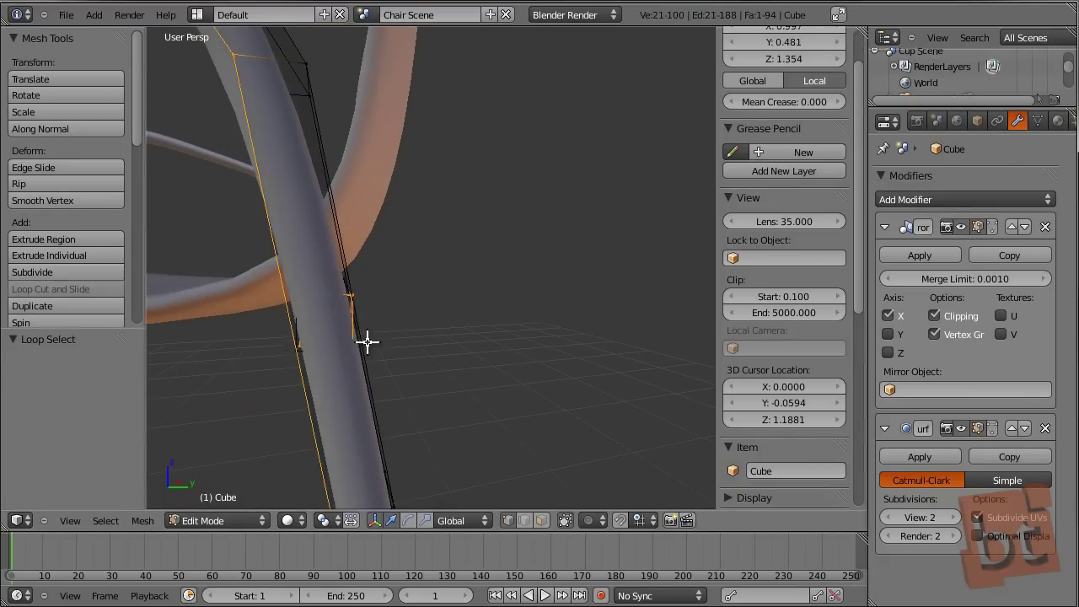
{"action": "key", "text": "a"}
{"action": "middle_click_drag", "start_coordinate": [450, 338], "coordinate": [386, 351]}
{"action": "scroll", "coordinate": [386, 350], "scroll_direction": "up", "scroll_amount": 2}
{"action": "scroll", "coordinate": [386, 351], "scroll_direction": "down", "scroll_amount": 5}
{"action": "middle_click_drag", "start_coordinate": [370, 432], "coordinate": [446, 363]}
{"action": "middle_click_drag", "start_coordinate": [492, 331], "coordinate": [408, 349]}
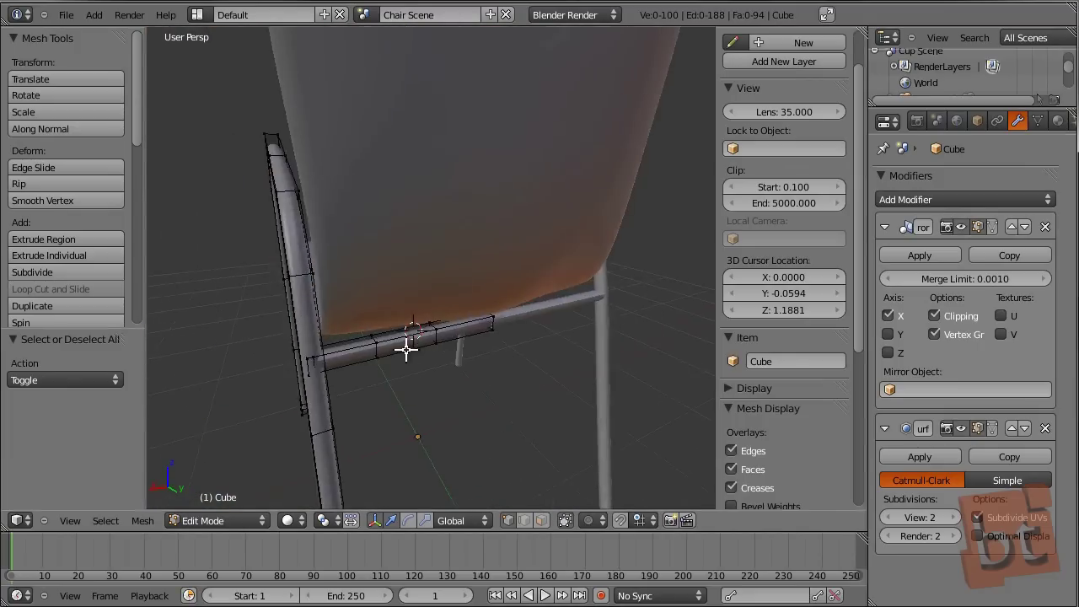
Raise the rear crossbar's inner edge loop about 0.011 along Z and lift the neighbouring loop towards the seat's underside.
{"action": "scroll", "coordinate": [407, 349], "scroll_direction": "up", "scroll_amount": 1}
{"action": "right_click", "coordinate": [461, 330], "text": "alt"}
{"action": "left_click_drag", "start_coordinate": [458, 268], "coordinate": [456, 262]}
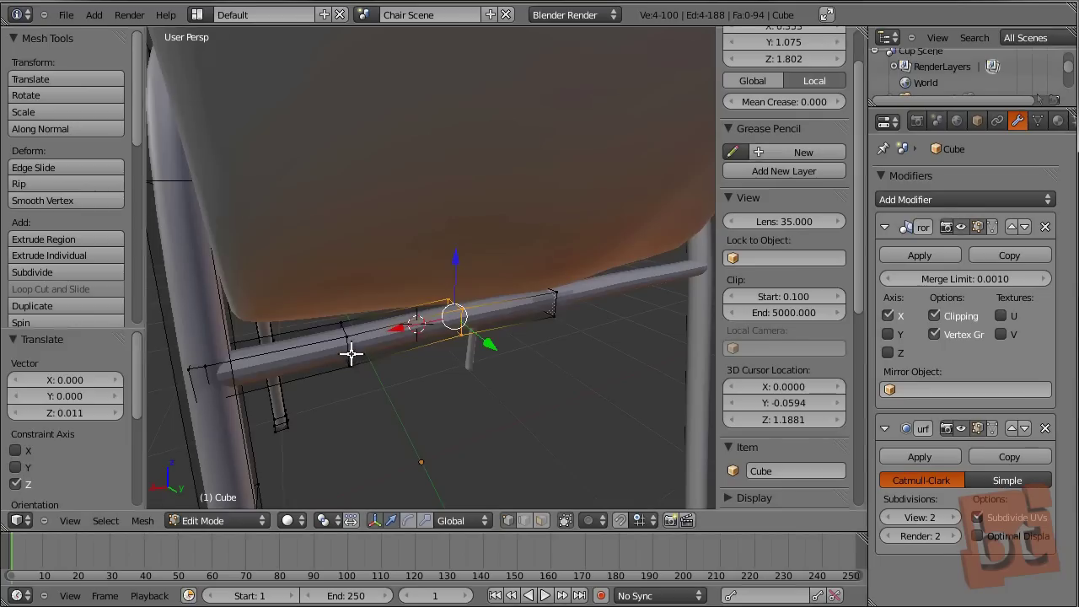
{"action": "right_click", "coordinate": [351, 352], "text": "alt"}
{"action": "left_click_drag", "start_coordinate": [345, 309], "coordinate": [337, 273]}
Switch to face selection and wireframe display, and select the rear crossbar's end face inside the leg.
{"action": "right_click", "coordinate": [207, 376], "text": "alt"}
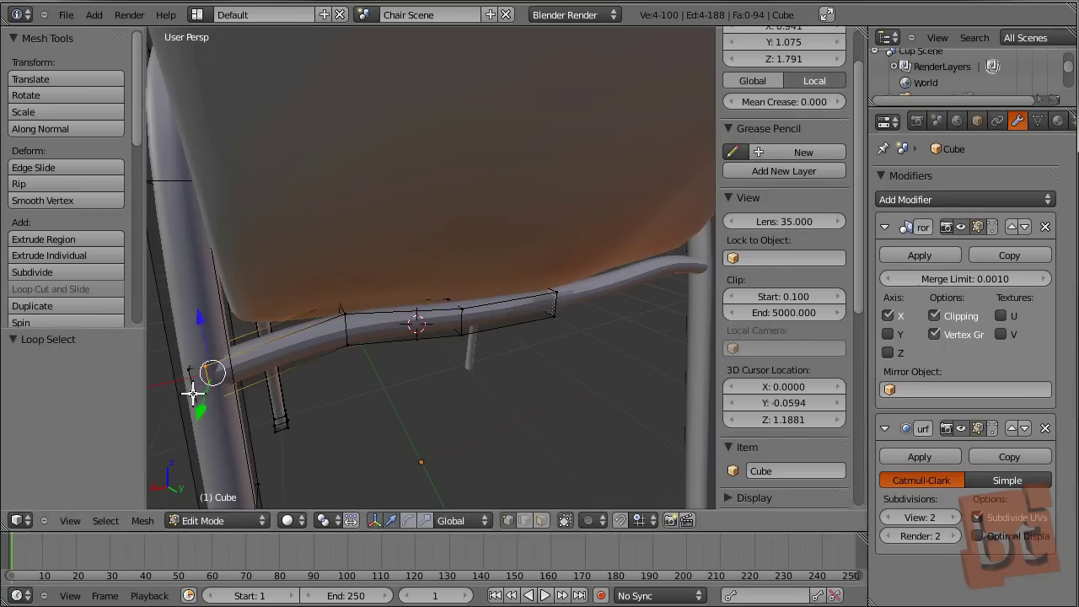
{"action": "middle_click_drag", "start_coordinate": [204, 388], "coordinate": [261, 374]}
{"action": "key", "text": "ctrl+Tab"}
{"action": "left_click", "coordinate": [241, 413]}
{"action": "key", "text": "ctrl+Tab"}
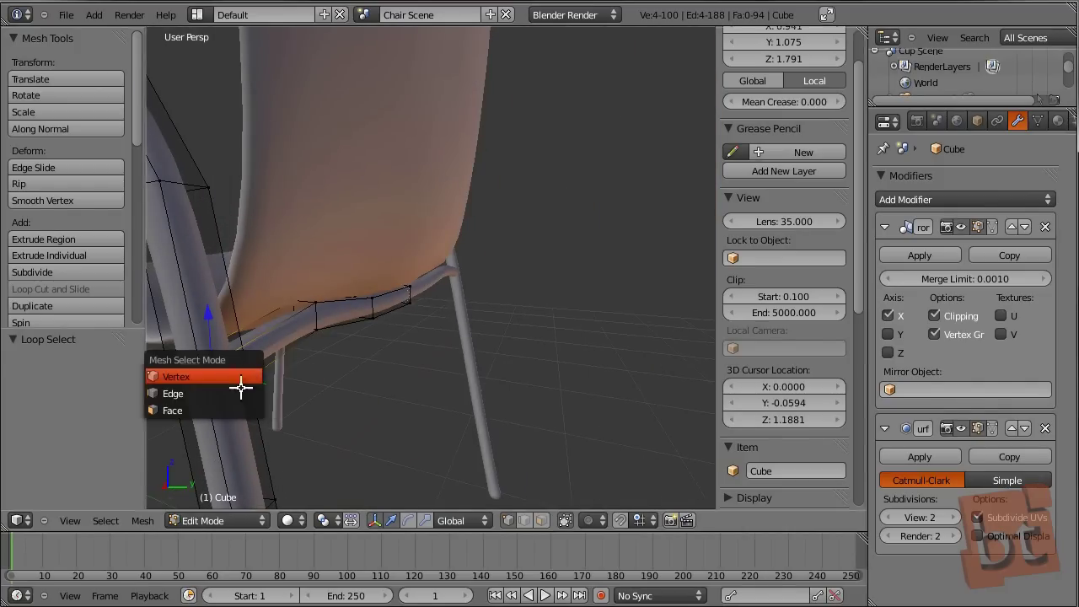
{"action": "left_click", "coordinate": [241, 409]}
{"action": "key", "text": "z"}
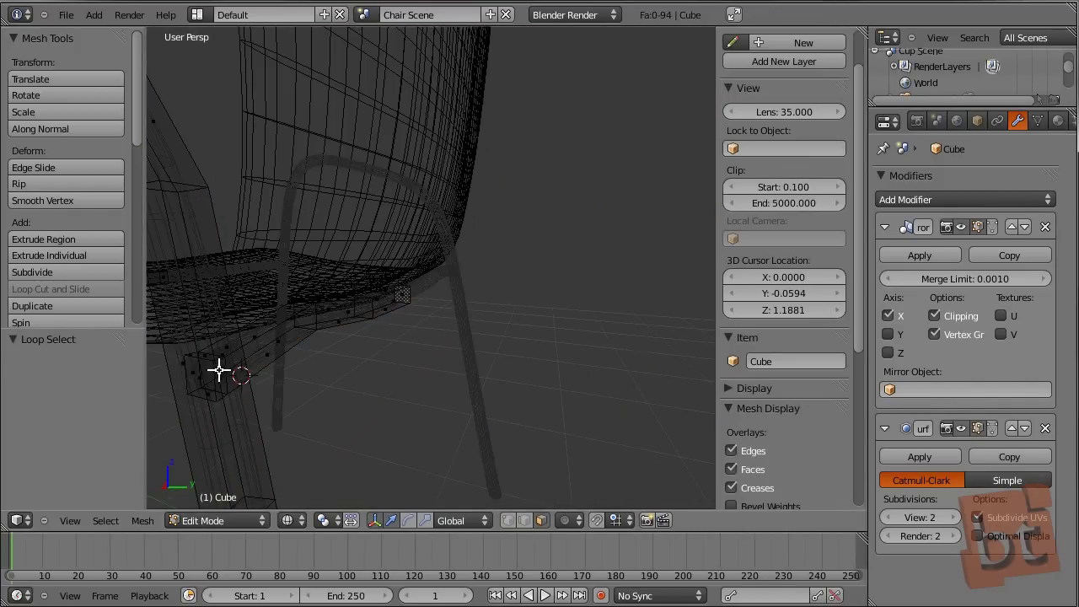
{"action": "right_click", "coordinate": [203, 377]}
{"action": "middle_click_drag", "start_coordinate": [385, 371], "coordinate": [307, 371]}
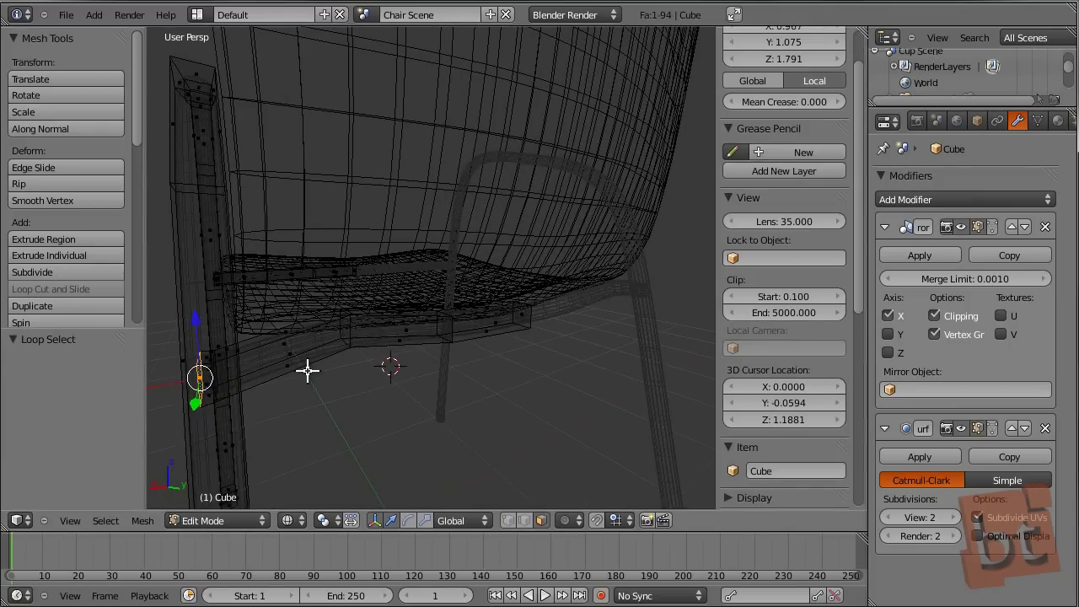
Enable proportional editing, return to solid display, and limit the falloff to connected geometry.
{"action": "key", "text": "o"}
{"action": "middle_click_drag", "start_coordinate": [251, 337], "coordinate": [357, 328]}
{"action": "key", "text": "z"}
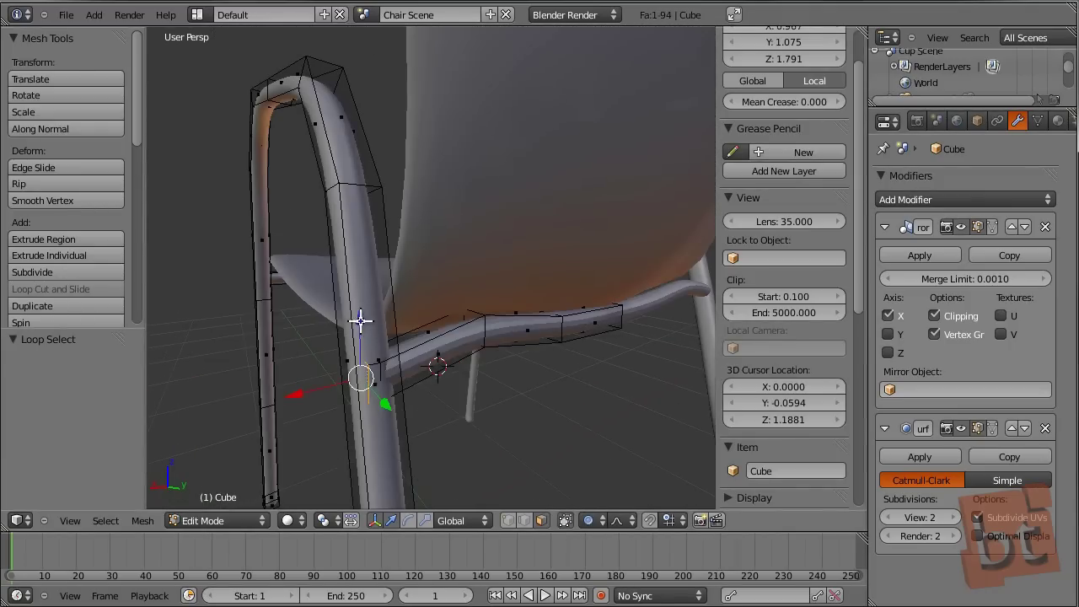
{"action": "key", "text": "g"}
{"action": "left_click", "coordinate": [358, 308]}
{"action": "left_click", "coordinate": [601, 521]}
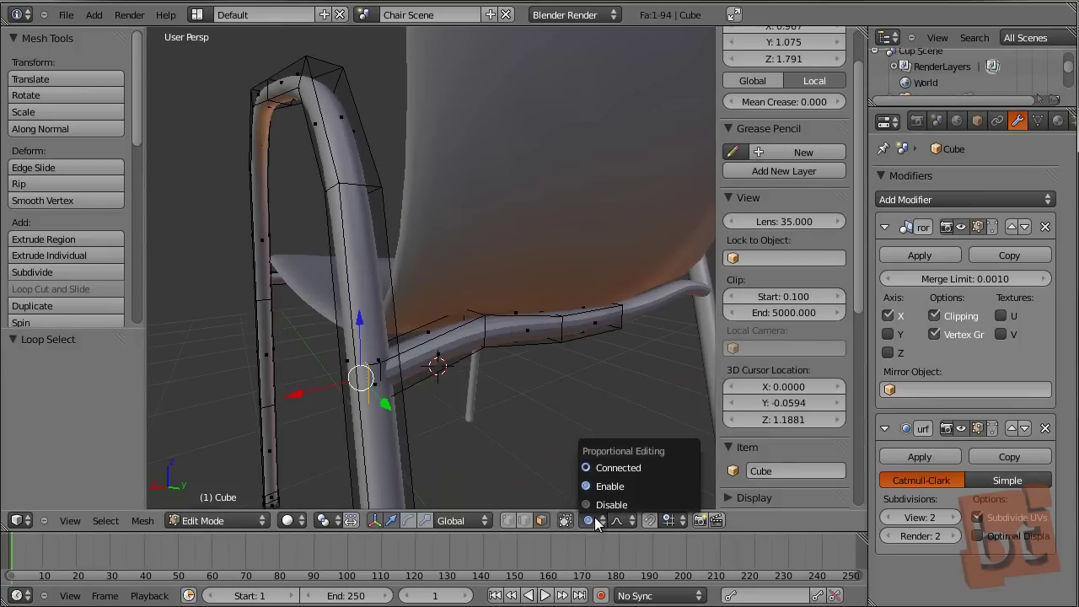
{"action": "left_click", "coordinate": [637, 466]}
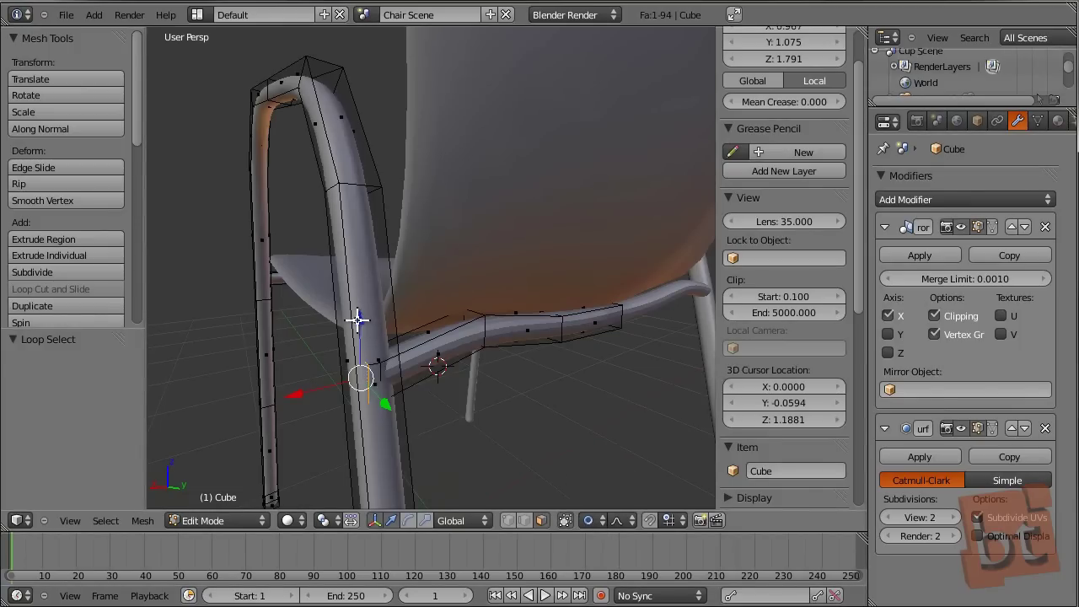
Raise the rear crossbar's end face about 0.144 along Z with smooth proportional falloff.
{"action": "key", "text": "g"}
{"action": "key", "text": "z"}
{"action": "scroll", "coordinate": [358, 266], "scroll_direction": "down", "scroll_amount": 6}
{"action": "scroll", "coordinate": [357, 261], "scroll_direction": "up", "scroll_amount": 2}
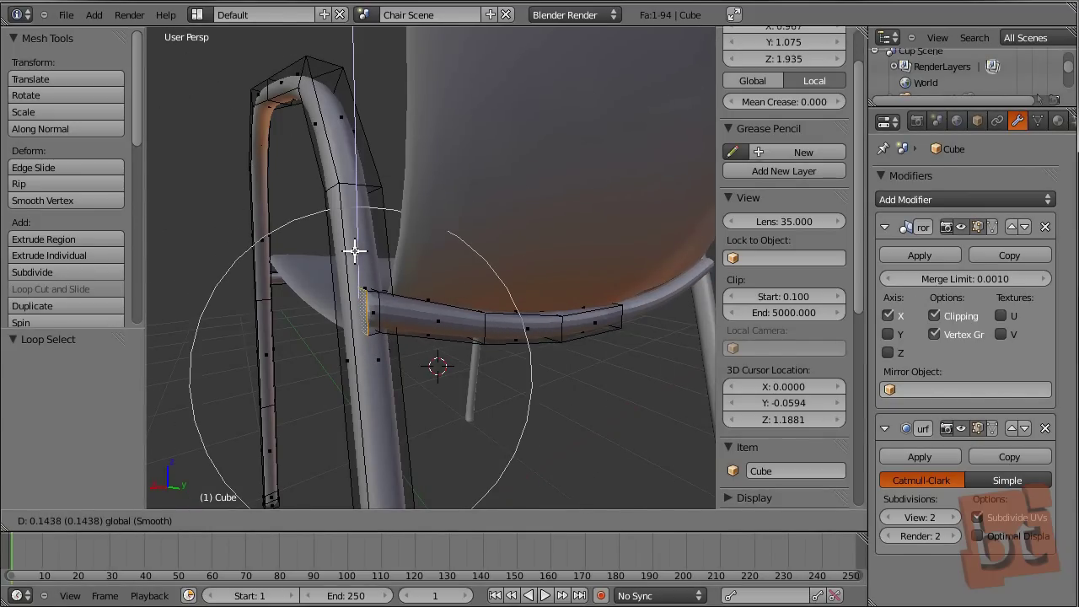
{"action": "left_click", "coordinate": [354, 250]}
Scale the rear crossbar's end face, lower it about 0.022, and adjust it along Y to sit inside the leg.
{"action": "middle_click_drag", "start_coordinate": [441, 314], "coordinate": [517, 404]}
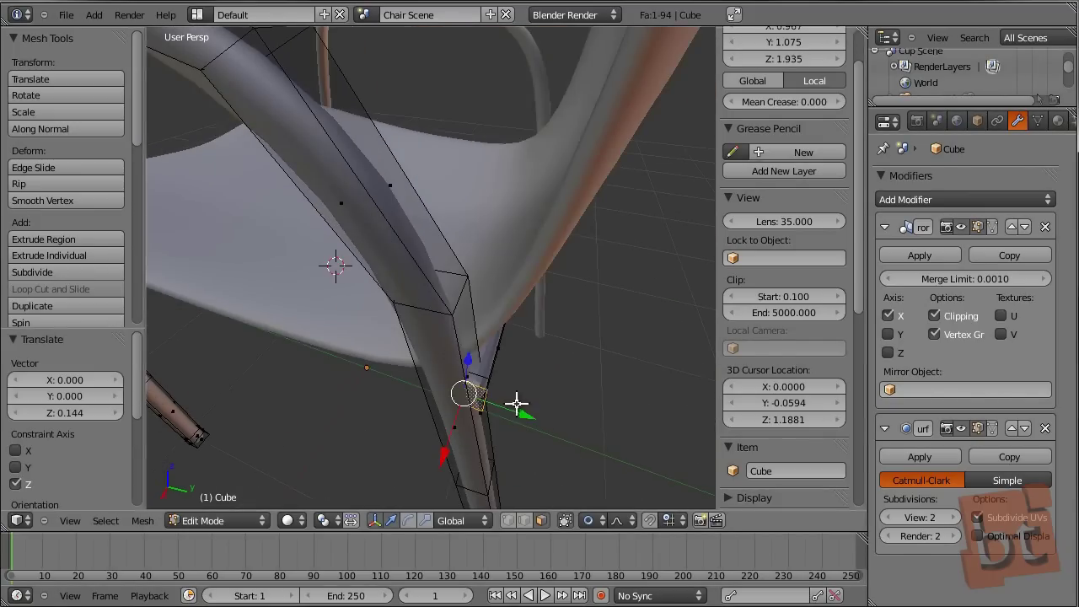
{"action": "left_click_drag", "start_coordinate": [522, 413], "coordinate": [510, 412]}
{"action": "key", "text": "s"}
{"action": "left_click", "coordinate": [570, 320]}
{"action": "middle_click_drag", "start_coordinate": [600, 357], "coordinate": [466, 387]}
{"action": "left_click_drag", "start_coordinate": [509, 391], "coordinate": [509, 390]}
{"action": "left_click_drag", "start_coordinate": [452, 325], "coordinate": [454, 336]}
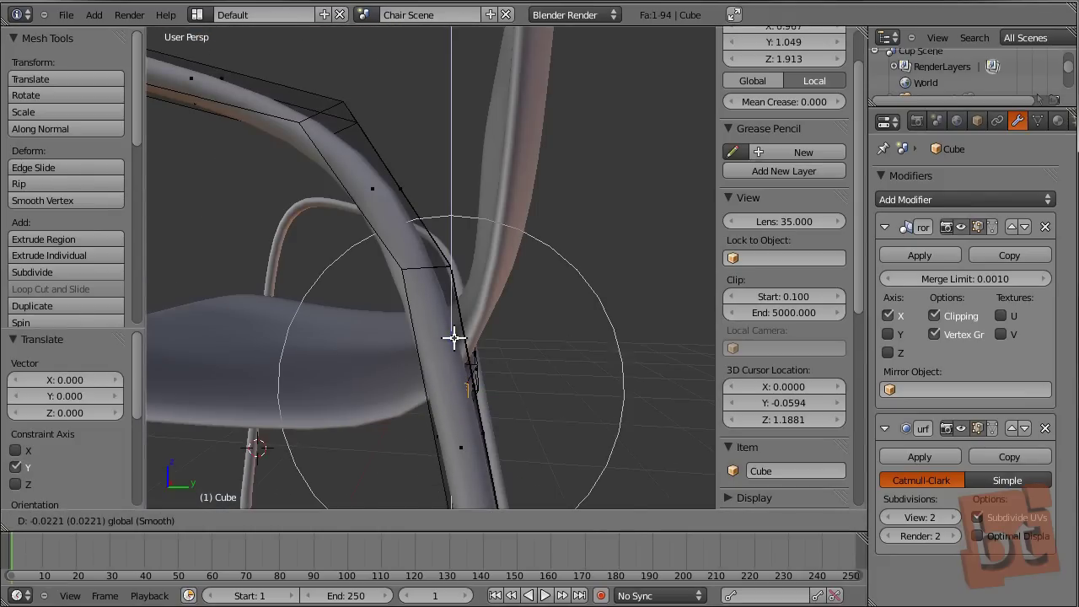
{"action": "left_click", "coordinate": [511, 402]}
Raise the front crossbar's end face inside the leg about 0.101 along Z with proportional falloff.
{"action": "middle_click_drag", "start_coordinate": [513, 400], "coordinate": [574, 317]}
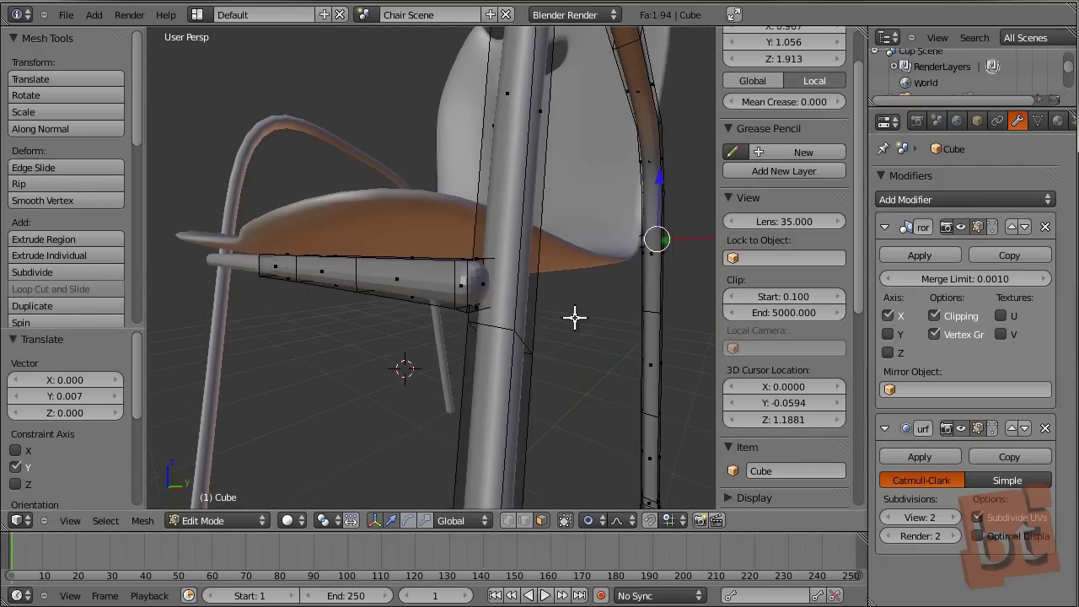
{"action": "middle_click_drag", "start_coordinate": [525, 284], "coordinate": [568, 308]}
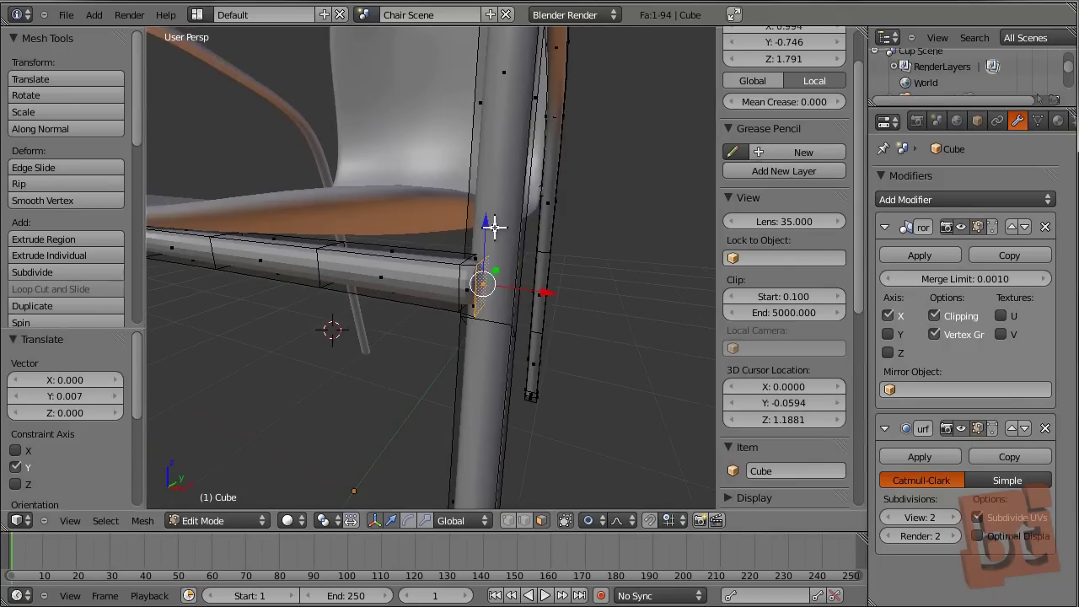
{"action": "key", "text": "g"}
{"action": "key", "text": "z"}
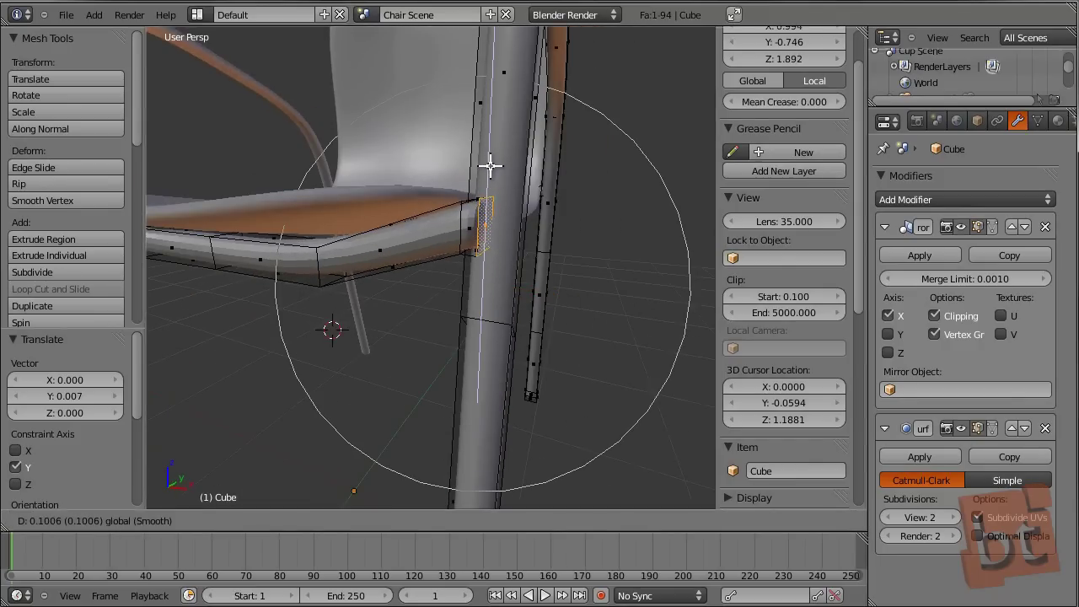
{"action": "left_click", "coordinate": [490, 165]}
Shift the front crossbar's end face along Y into the leg and scale it to fit within the tube.
{"action": "middle_click_drag", "start_coordinate": [491, 165], "coordinate": [512, 263]}
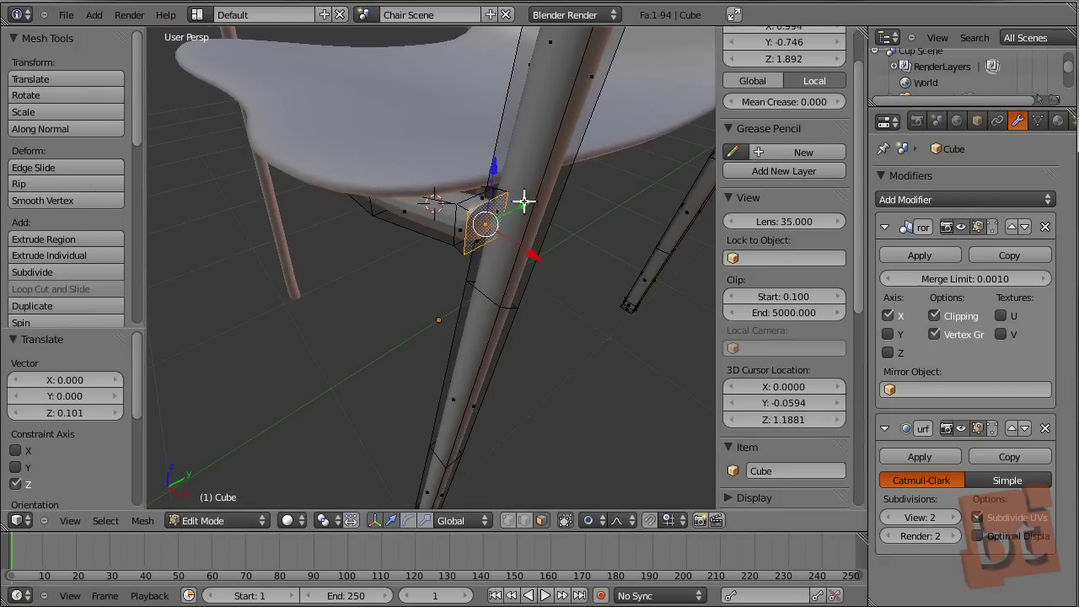
{"action": "key", "text": "g"}
{"action": "key", "text": "y"}
{"action": "left_click", "coordinate": [559, 190]}
{"action": "middle_click_drag", "start_coordinate": [559, 190], "coordinate": [629, 292]}
{"action": "key", "text": "s"}
{"action": "left_click", "coordinate": [577, 290]}
Switch to vertex selection and raise the front crossbar's edge loop nearest the leg along Z towards the seat's underside.
{"action": "middle_click_drag", "start_coordinate": [383, 311], "coordinate": [498, 287]}
{"action": "right_click", "coordinate": [315, 258], "text": "alt"}
{"action": "key", "text": "ctrl+Tab"}
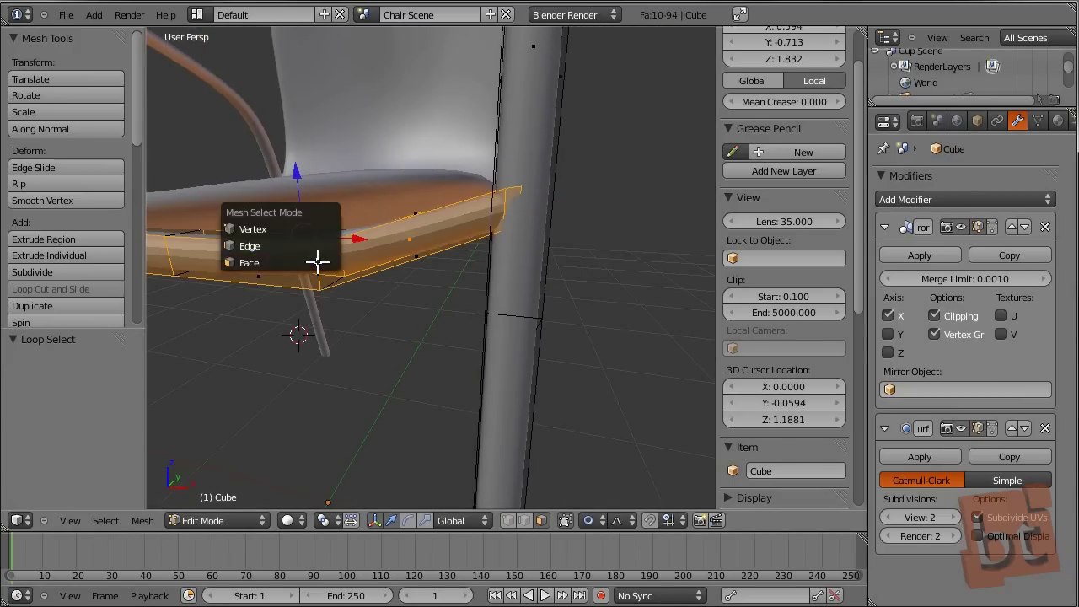
{"action": "left_click", "coordinate": [297, 230]}
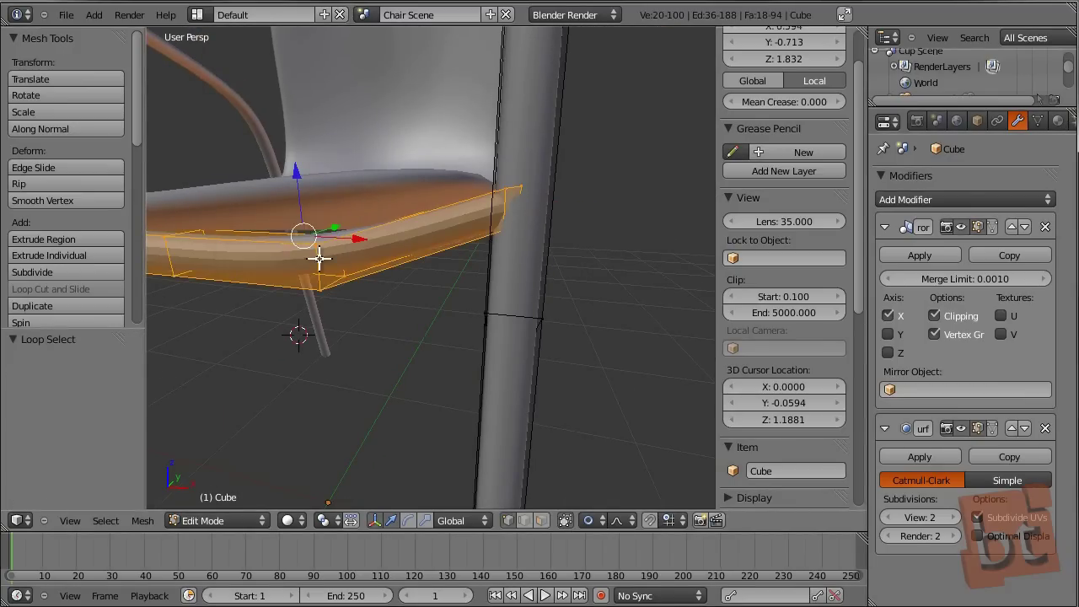
{"action": "right_click", "coordinate": [325, 260], "text": "alt"}
{"action": "middle_click_drag", "start_coordinate": [359, 294], "coordinate": [430, 244]}
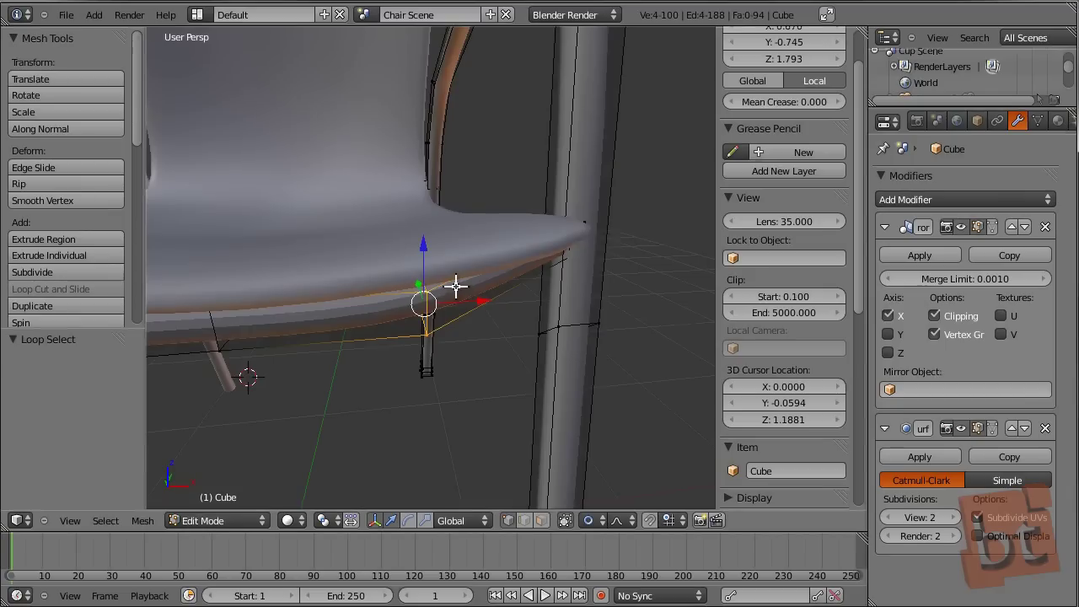
{"action": "middle_click_drag", "start_coordinate": [455, 287], "coordinate": [436, 249]}
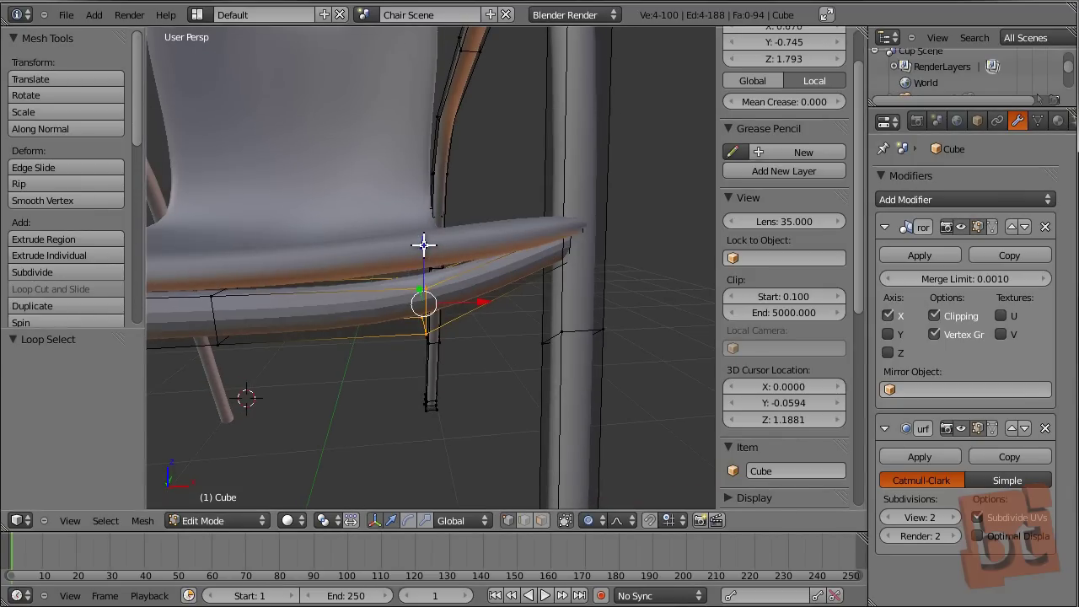
{"action": "key", "text": "g"}
{"action": "key", "text": "z"}
{"action": "left_click", "coordinate": [416, 227]}
Raise the front crossbar's next inner edge loop about 0.005 along Z and try a small downward readjustment.
{"action": "middle_click_drag", "start_coordinate": [318, 339], "coordinate": [373, 300]}
{"action": "right_click", "coordinate": [373, 300], "text": "alt"}
{"action": "key", "text": "g"}
{"action": "key", "text": "z"}
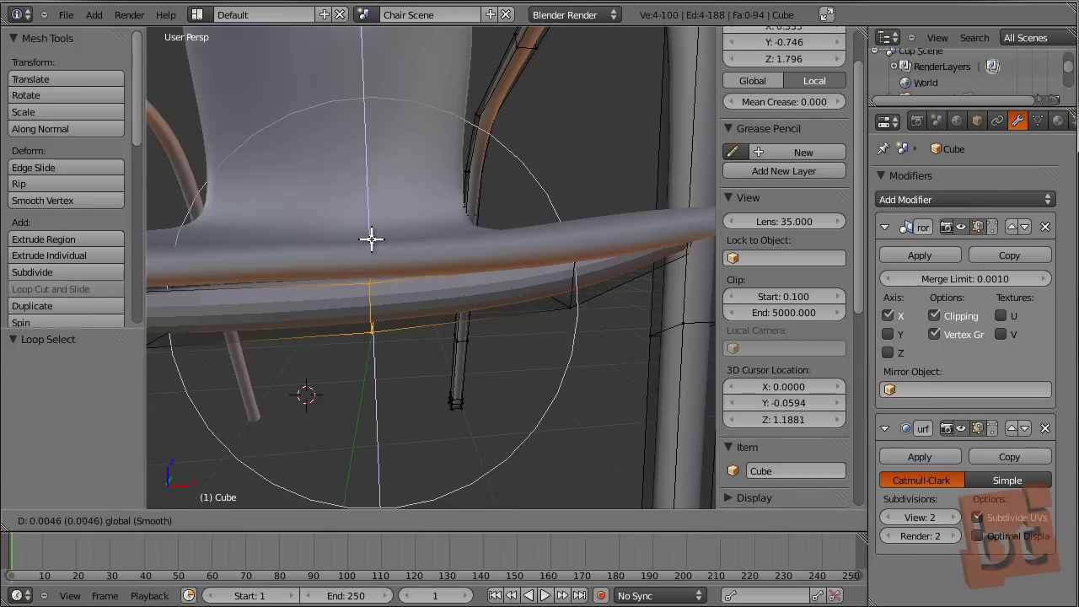
{"action": "left_click", "coordinate": [374, 239]}
{"action": "middle_click_drag", "start_coordinate": [421, 338], "coordinate": [428, 326]}
{"action": "key", "text": "g"}
{"action": "key", "text": "z"}
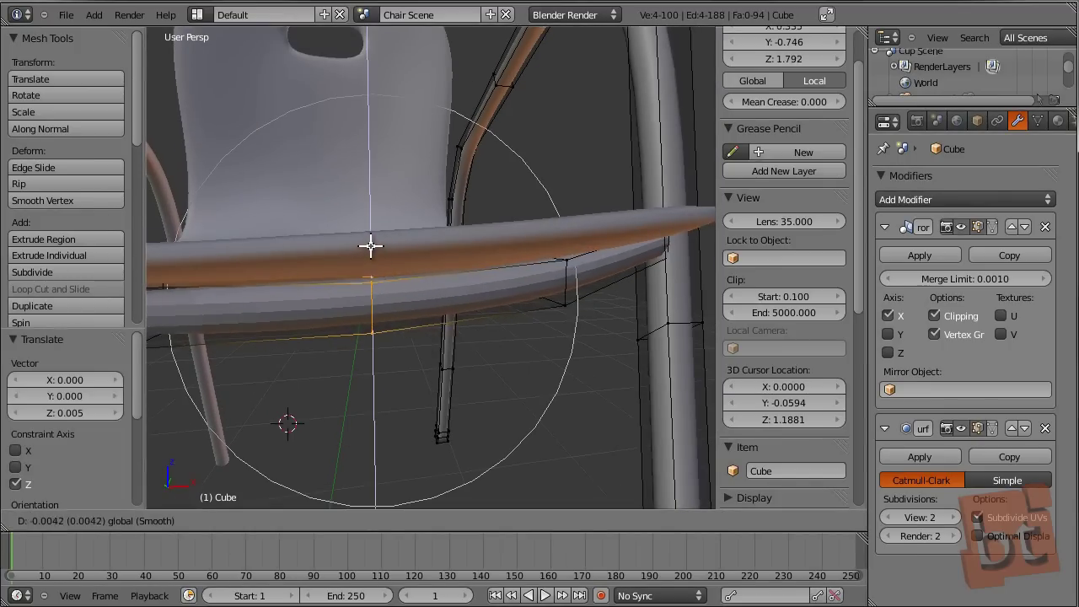
{"action": "right_click", "coordinate": [265, 325]}
Select the front edge at the front crossbar's centre and raise it slightly along Z.
{"action": "middle_click_drag", "start_coordinate": [265, 326], "coordinate": [306, 319]}
{"action": "right_click", "coordinate": [311, 312]}
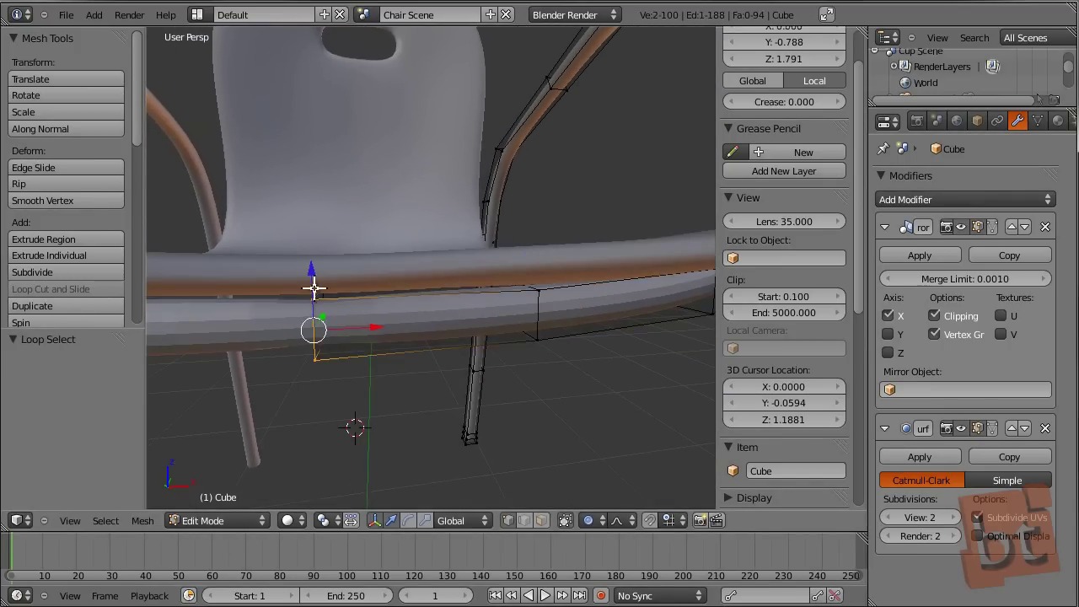
{"action": "key", "text": "g"}
{"action": "key", "text": "z"}
{"action": "left_click", "coordinate": [373, 271]}
Return to object mode and apply smooth shading to the leg frame.
{"action": "middle_click_drag", "start_coordinate": [540, 325], "coordinate": [453, 320]}
{"action": "scroll", "coordinate": [453, 320], "scroll_direction": "down", "scroll_amount": 10}
{"action": "middle_click_drag", "start_coordinate": [630, 368], "coordinate": [550, 403]}
{"action": "key", "text": "Tab"}
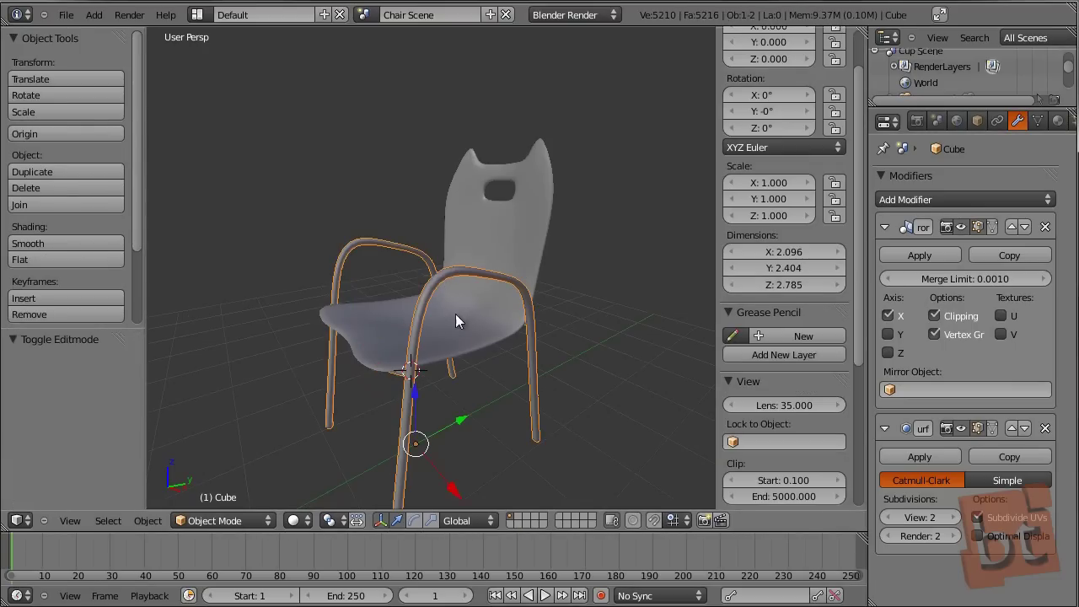
{"action": "left_click", "coordinate": [75, 245]}
{"action": "middle_click_drag", "start_coordinate": [537, 304], "coordinate": [509, 273]}
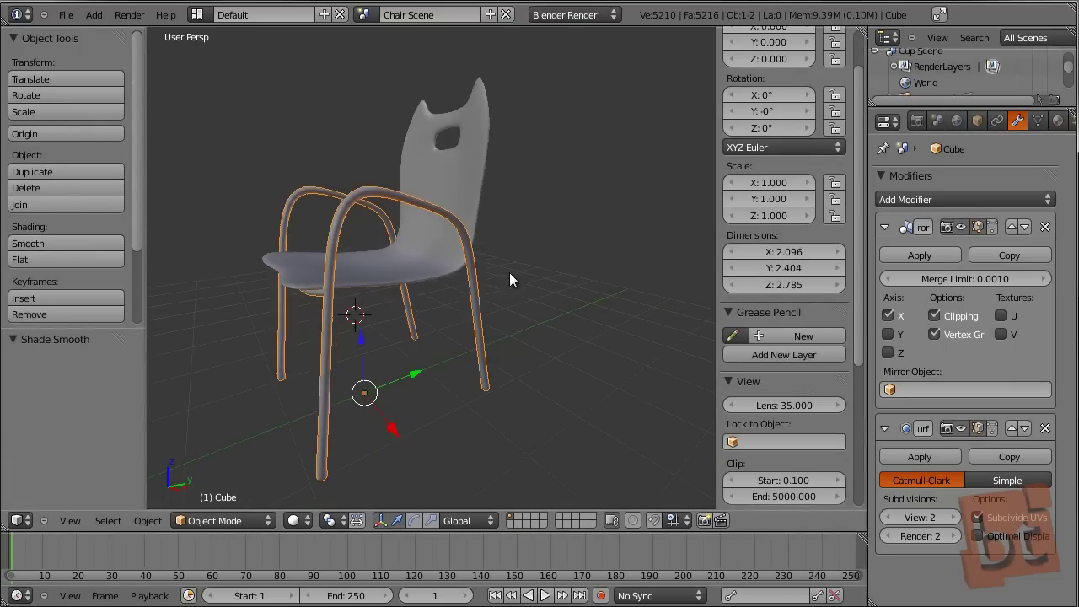
Delete the internal face at the rear crossbar's mirror seam using face selection, and return to object mode.
{"action": "key", "text": "a"}
{"action": "middle_click_drag", "start_coordinate": [528, 338], "coordinate": [304, 299]}
{"action": "right_click", "coordinate": [535, 178]}
{"action": "key", "text": "Tab"}
{"action": "middle_click_drag", "start_coordinate": [525, 270], "coordinate": [357, 320]}
{"action": "key", "text": "ctrl+Tab"}
{"action": "left_click", "coordinate": [345, 351]}
{"action": "right_click", "coordinate": [307, 299]}
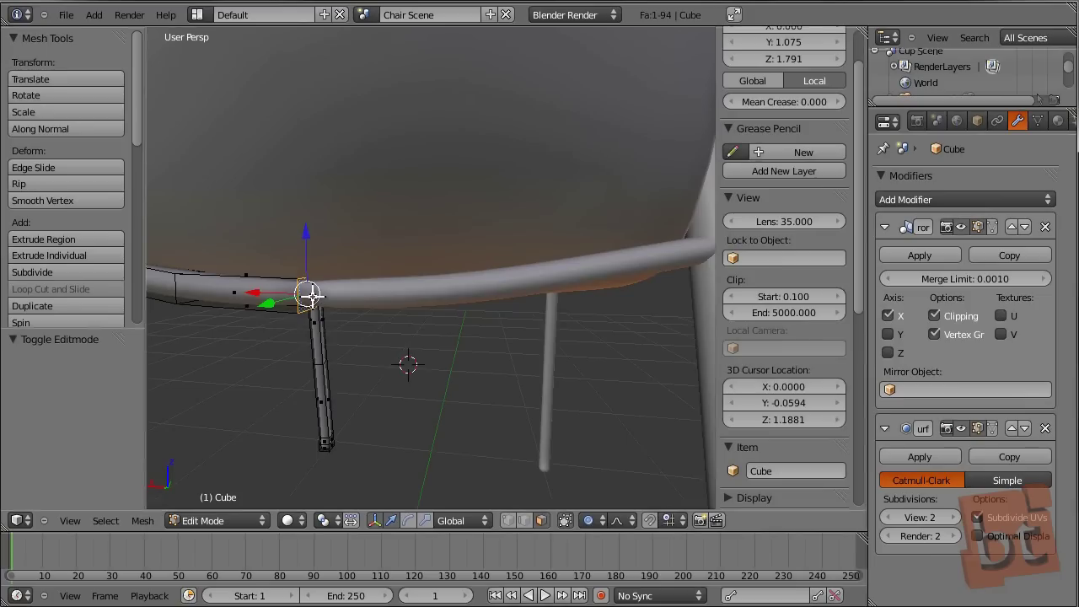
{"action": "key", "text": "x"}
{"action": "left_click", "coordinate": [313, 297]}
{"action": "key", "text": "Tab"}
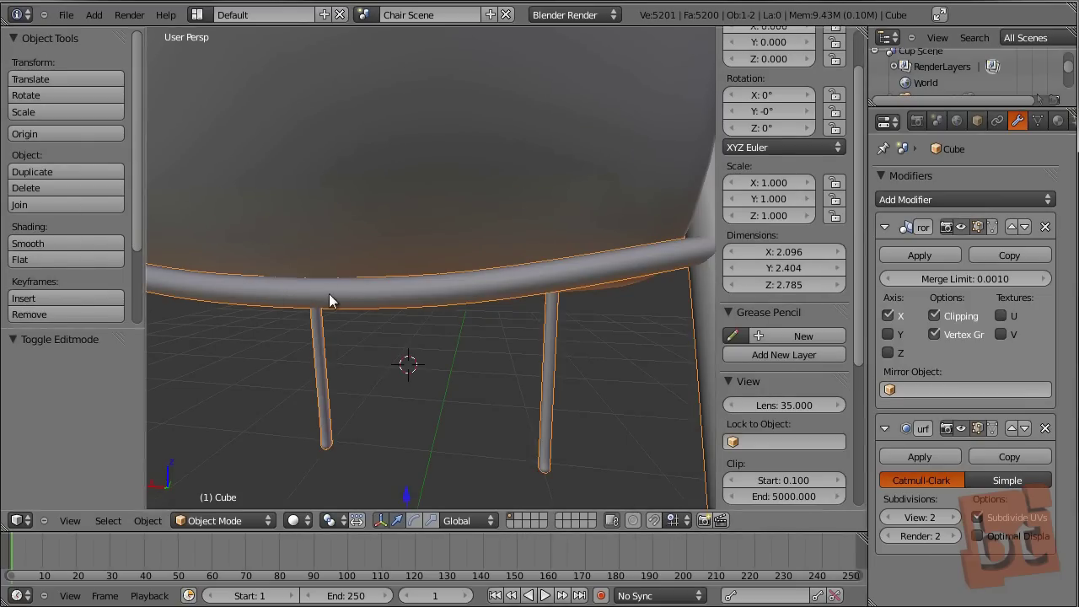
Examine the shading at the centre seam of the front crossbar up close.
{"action": "scroll", "coordinate": [337, 308], "scroll_direction": "down", "scroll_amount": 2}
{"action": "mouse_move", "coordinate": [321, 296]}
{"action": "middle_mouse_down"}
{"action": "mouse_move", "coordinate": [594, 309]}
{"action": "mouse_move", "coordinate": [339, 294]}
{"action": "middle_mouse_up"}
{"action": "scroll", "coordinate": [337, 295], "scroll_direction": "up", "scroll_amount": 3}
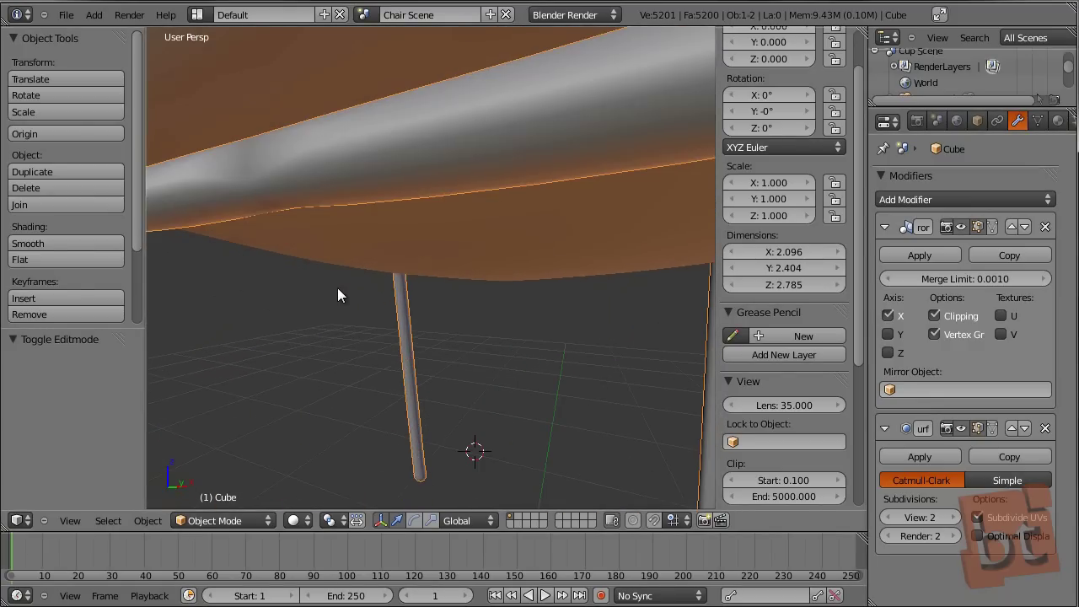
{"action": "middle_click_drag", "start_coordinate": [294, 198], "coordinate": [331, 213]}
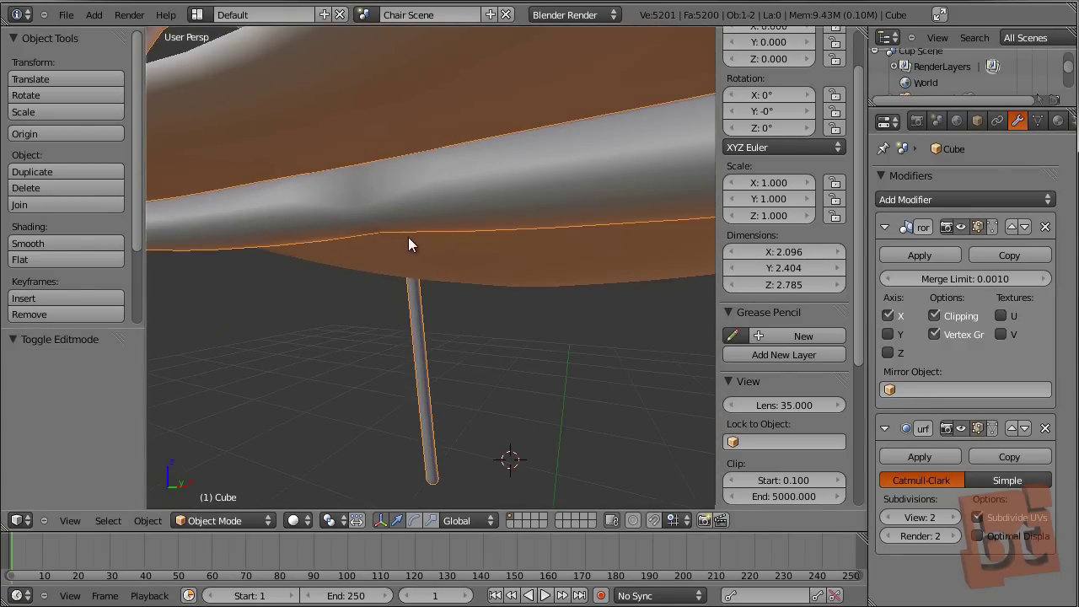
{"action": "middle_click_drag", "start_coordinate": [408, 238], "coordinate": [382, 219]}
{"action": "scroll", "coordinate": [378, 251], "scroll_direction": "down", "scroll_amount": 3}
{"action": "middle_click_drag", "start_coordinate": [428, 279], "coordinate": [448, 281]}
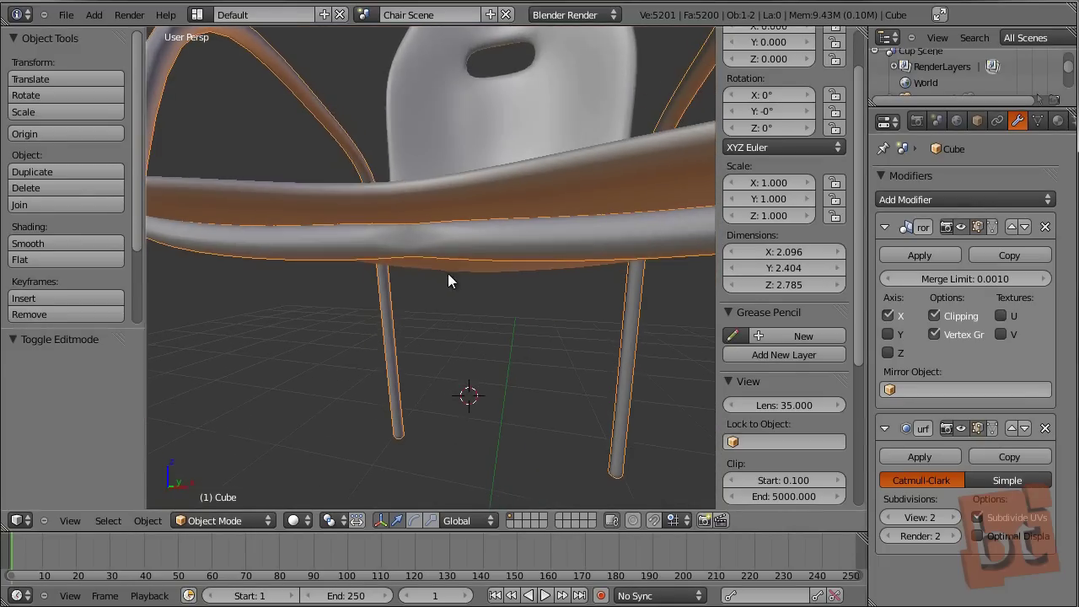
{"action": "middle_click_drag", "start_coordinate": [418, 246], "coordinate": [490, 252]}
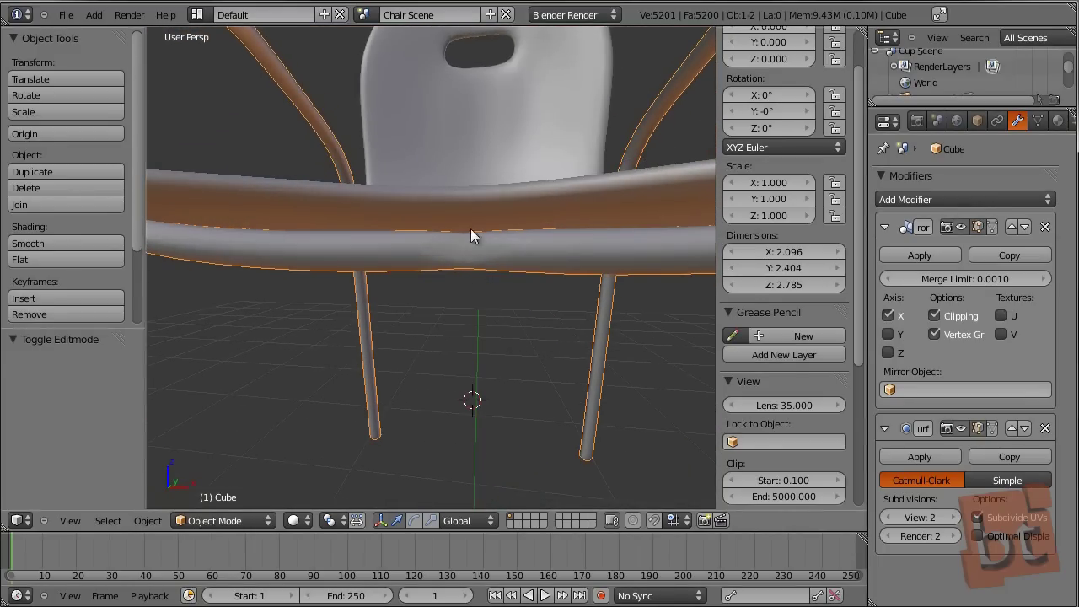
Delete the internal face at the front crossbar's mirror seam using face selection, and return to object mode.
{"action": "key", "text": "Tab"}
{"action": "middle_click_drag", "start_coordinate": [478, 265], "coordinate": [544, 244]}
{"action": "key", "text": "ctrl+Tab"}
{"action": "left_click", "coordinate": [538, 252]}
{"action": "right_click", "coordinate": [564, 242]}
{"action": "key", "text": "x"}
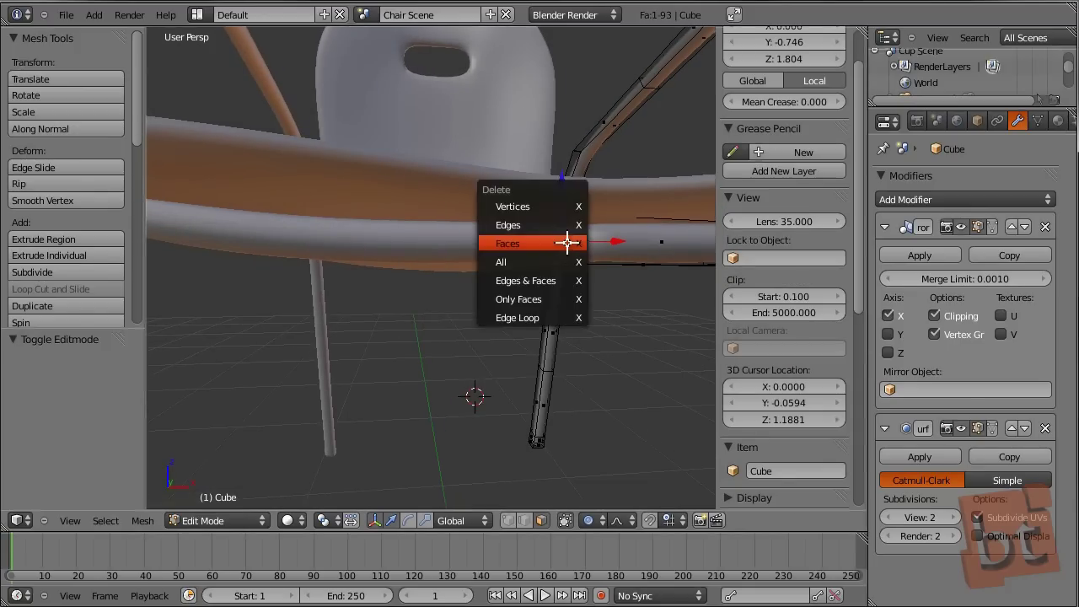
{"action": "left_click", "coordinate": [569, 241]}
{"action": "key", "text": "Tab"}
{"action": "scroll", "coordinate": [589, 301], "scroll_direction": "down", "scroll_amount": 8}
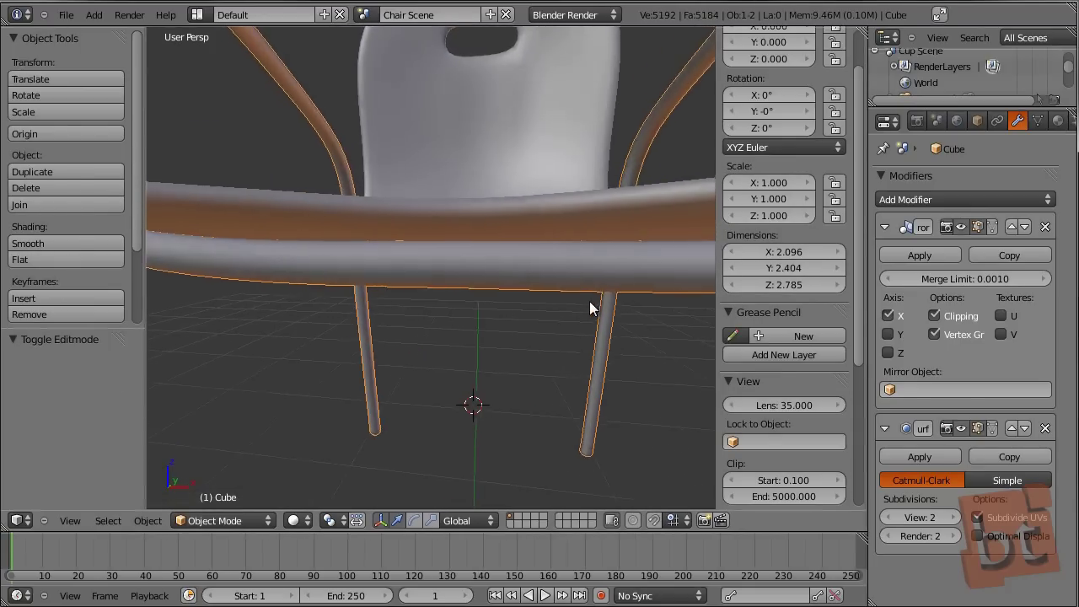
{"action": "middle_click_drag", "start_coordinate": [604, 340], "coordinate": [621, 360]}
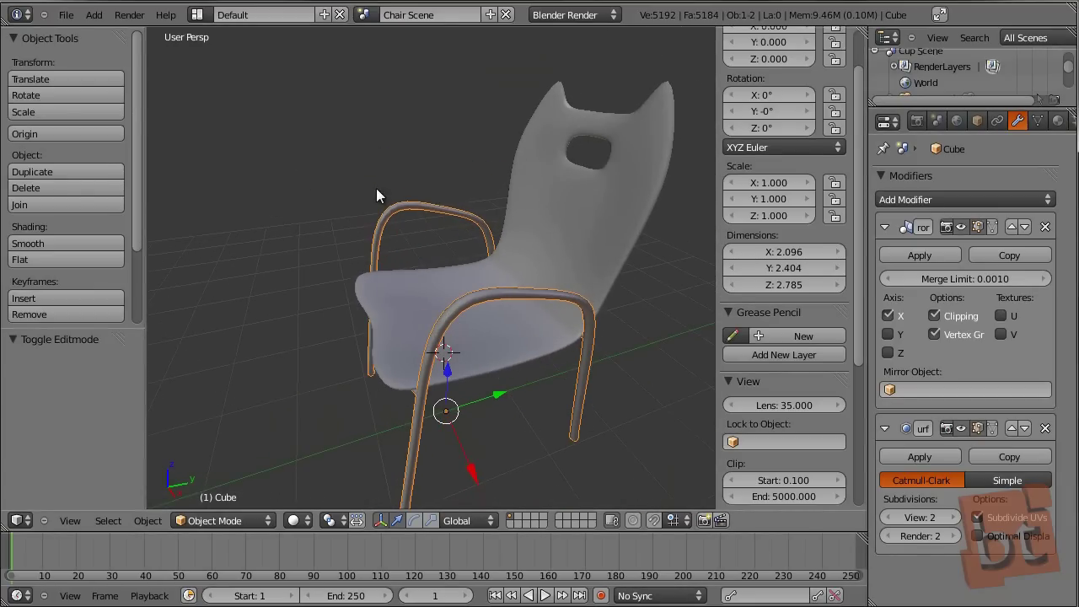
Switch to top view and add a mesh plane at the 3D cursor.
{"action": "key", "text": "KP_7"}
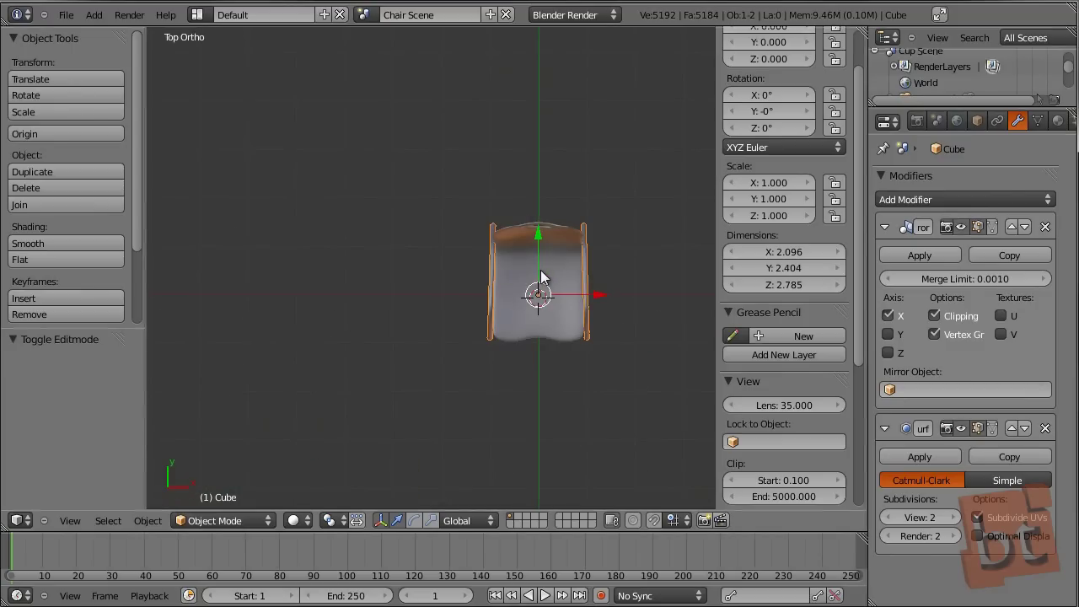
{"action": "key", "text": "ctrl+a"}
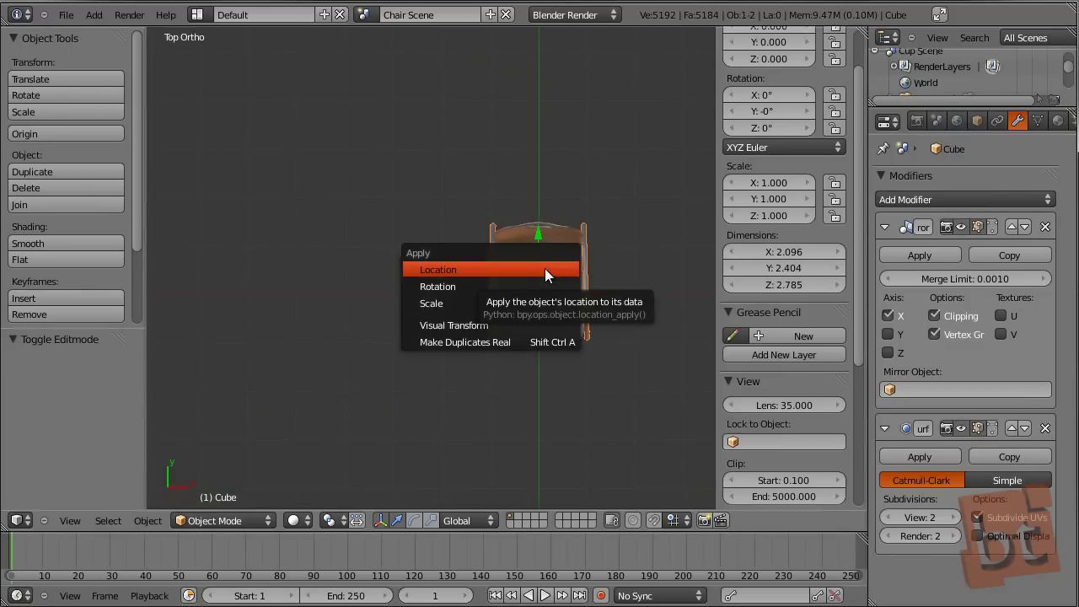
{"action": "key", "text": "shift+a"}
{"action": "mouse_move", "coordinate": [579, 223]}
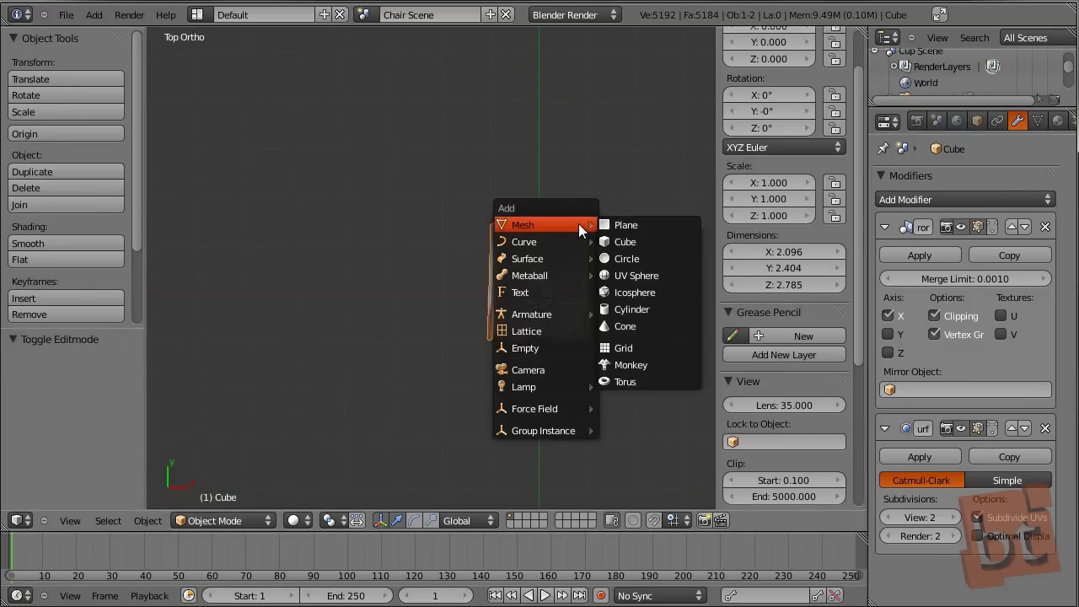
{"action": "left_click", "coordinate": [639, 224]}
{"action": "scroll", "coordinate": [579, 314], "scroll_direction": "up", "scroll_amount": 2}
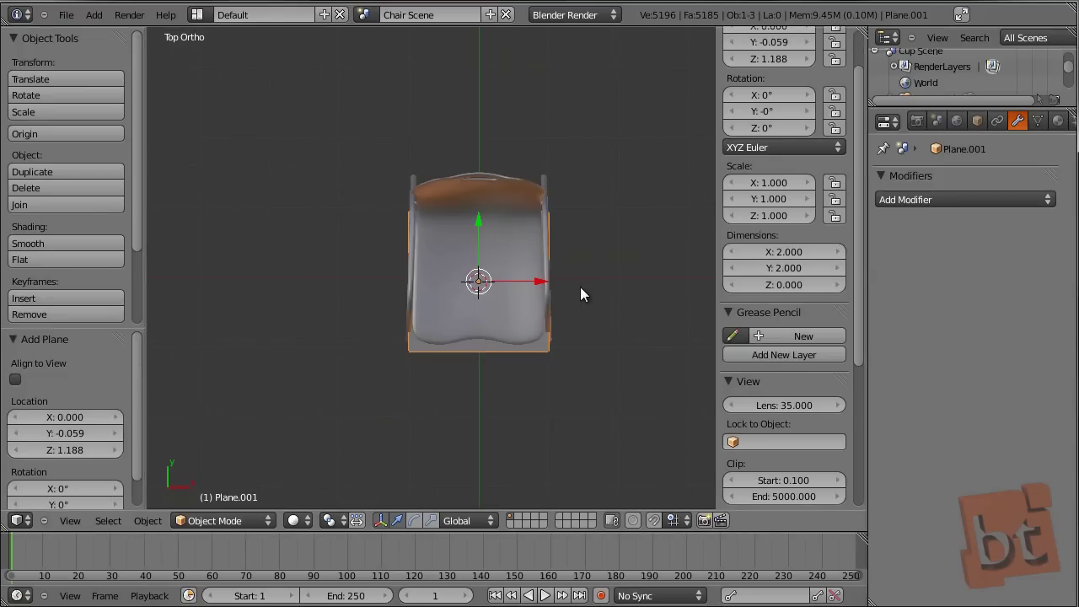
Add a Mirror modifier to the plane and move its mesh about 1.015 along X in edit mode.
{"action": "left_click", "coordinate": [910, 201]}
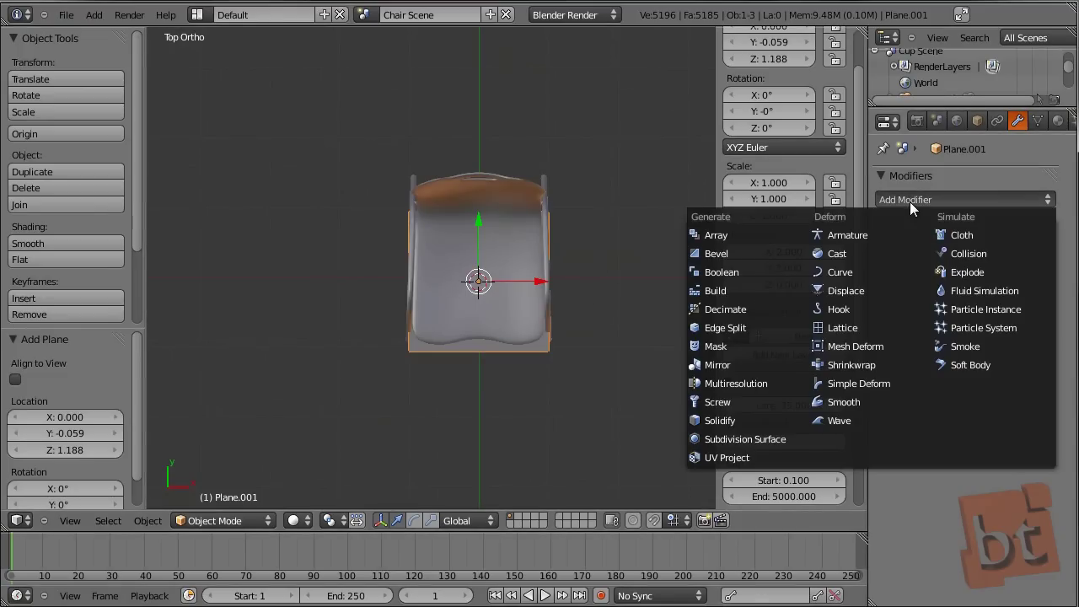
{"action": "left_click", "coordinate": [764, 364]}
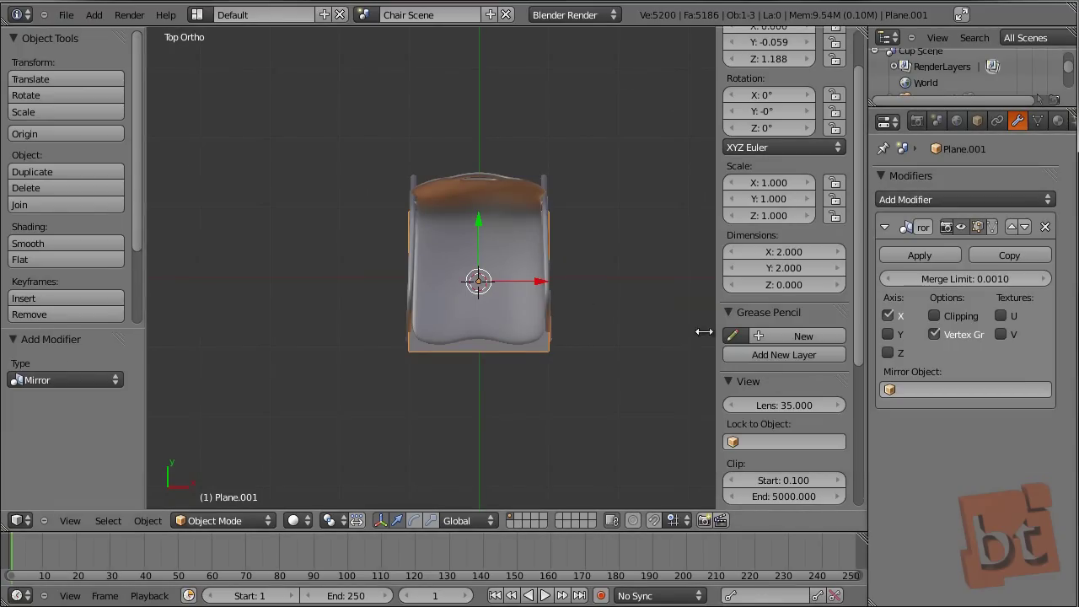
{"action": "key", "text": "Tab"}
{"action": "left_click_drag", "start_coordinate": [538, 282], "coordinate": [611, 281]}
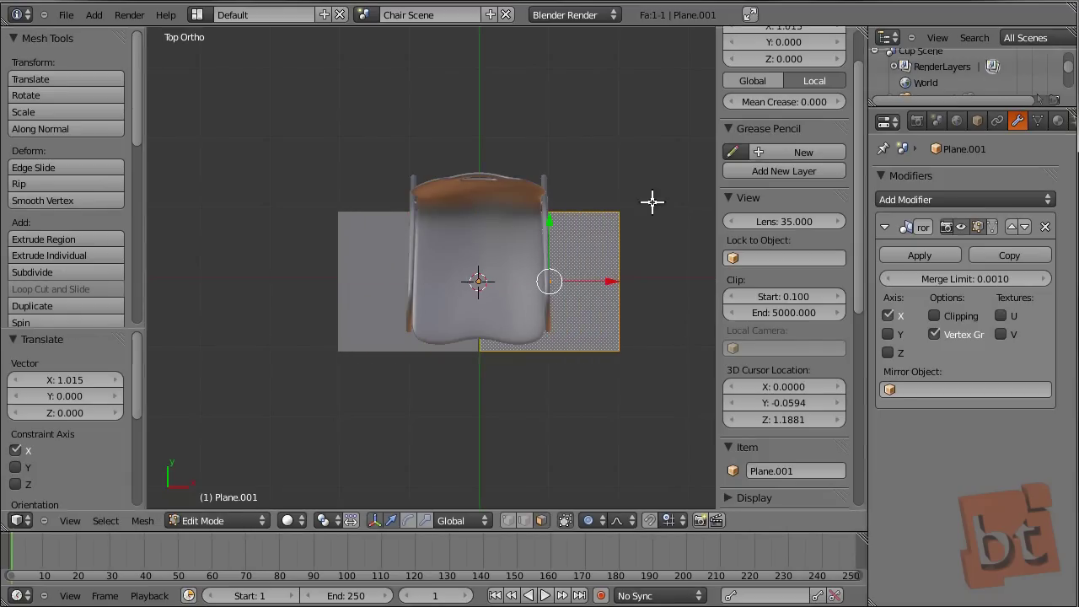
Scale the plane's mesh down to about 0.185 and fine-tune its size beside the seat.
{"action": "key", "text": "s"}
{"action": "left_click", "coordinate": [559, 247]}
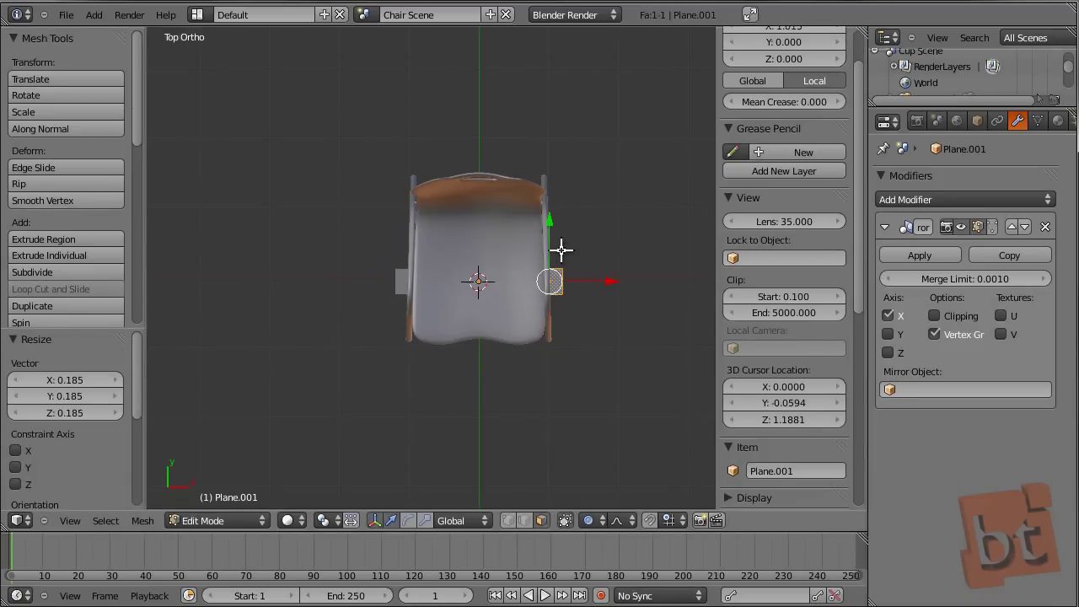
{"action": "key", "text": "z"}
{"action": "scroll", "coordinate": [602, 249], "scroll_direction": "up", "scroll_amount": 2}
{"action": "scroll", "coordinate": [569, 282], "scroll_direction": "up", "scroll_amount": 3}
{"action": "key", "text": "s"}
{"action": "left_click", "coordinate": [612, 243]}
Move the small plane back to about Y 0.792 and raise it about 1.359 along Z onto the rear of the armrest tube.
{"action": "left_click_drag", "start_coordinate": [514, 262], "coordinate": [517, 122]}
{"action": "mouse_move", "coordinate": [569, 180]}
{"action": "middle_mouse_down"}
{"action": "mouse_move", "coordinate": [534, 179]}
{"action": "mouse_move", "coordinate": [599, 124]}
{"action": "mouse_move", "coordinate": [576, 262]}
{"action": "middle_mouse_up"}
{"action": "key", "text": "z"}
{"action": "scroll", "coordinate": [571, 255], "scroll_direction": "down", "scroll_amount": 3}
{"action": "left_click_drag", "start_coordinate": [541, 226], "coordinate": [677, 113]}
{"action": "middle_click_drag", "start_coordinate": [677, 113], "coordinate": [553, 301]}
Rotate the plane about -23° around X to follow the slope of the armrest tube.
{"action": "key", "text": "r"}
{"action": "key", "text": "x"}
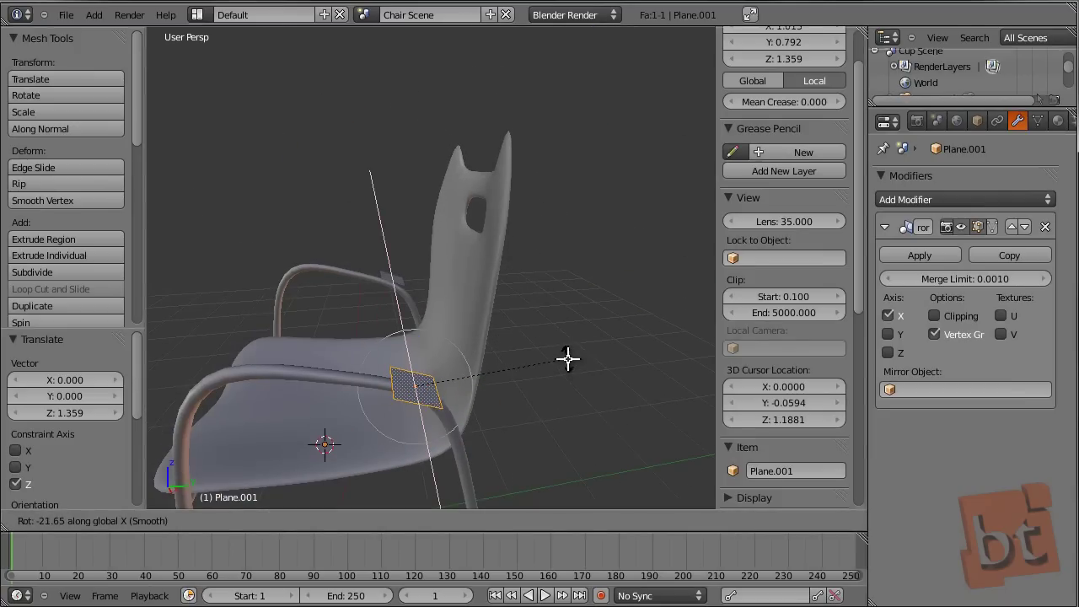
{"action": "left_click", "coordinate": [567, 363]}
{"action": "middle_click_drag", "start_coordinate": [482, 385], "coordinate": [469, 366]}
Using edge selection in right view, extrude the plane's front edge about -1.307 in Y and 0.262 in Z along the armrest tube.
{"action": "key", "text": "ctrl+Tab"}
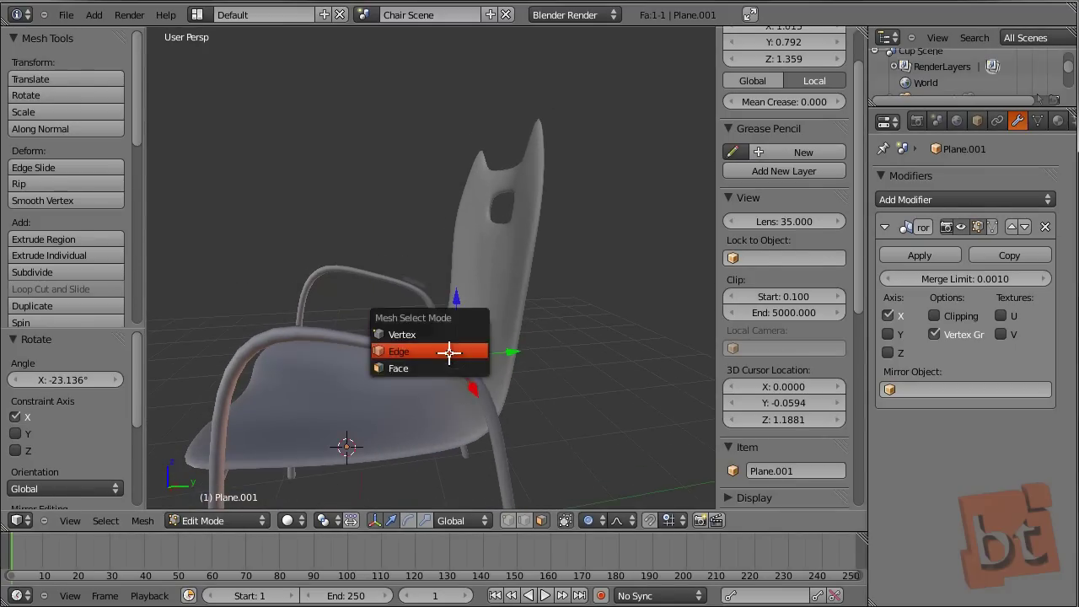
{"action": "left_click", "coordinate": [448, 352]}
{"action": "right_click", "coordinate": [433, 347]}
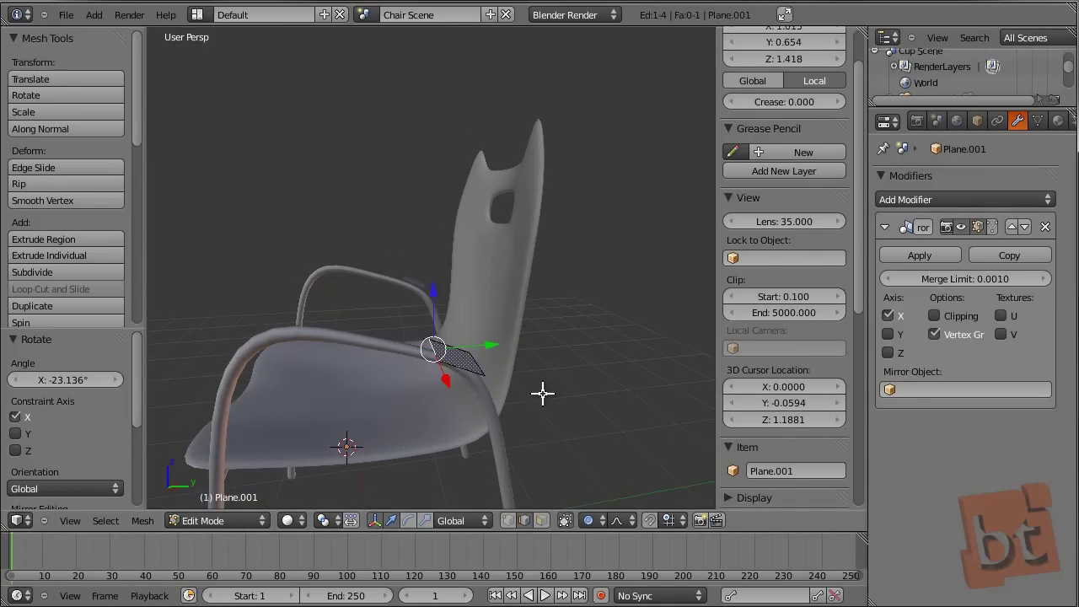
{"action": "key", "text": "KP_3"}
{"action": "scroll", "coordinate": [445, 299], "scroll_direction": "up", "scroll_amount": 3}
{"action": "middle_click_drag", "start_coordinate": [446, 298], "coordinate": [535, 312], "text": "shift"}
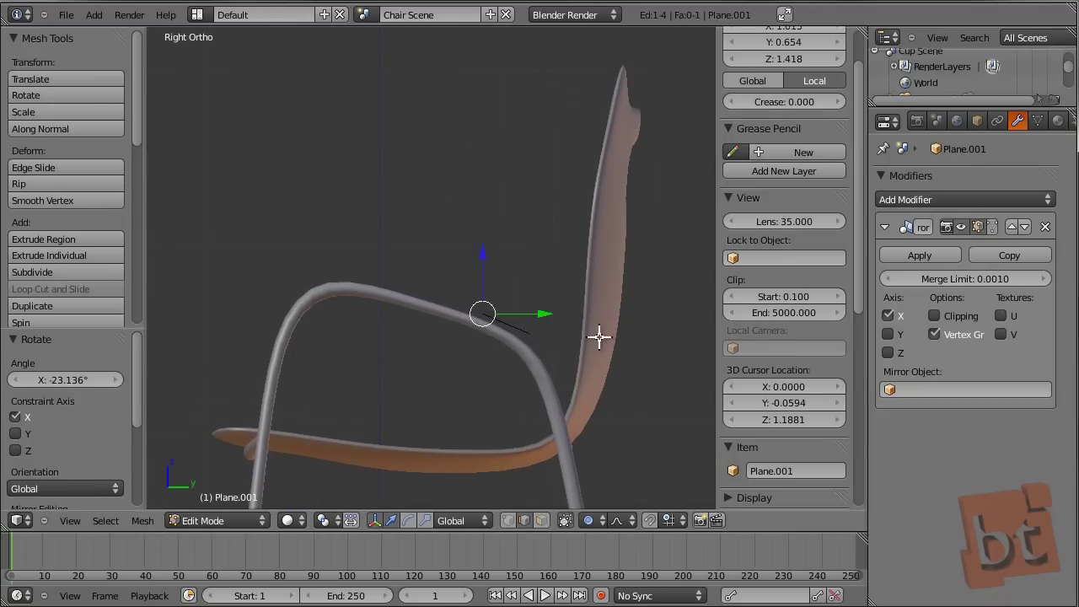
{"action": "key", "text": "e"}
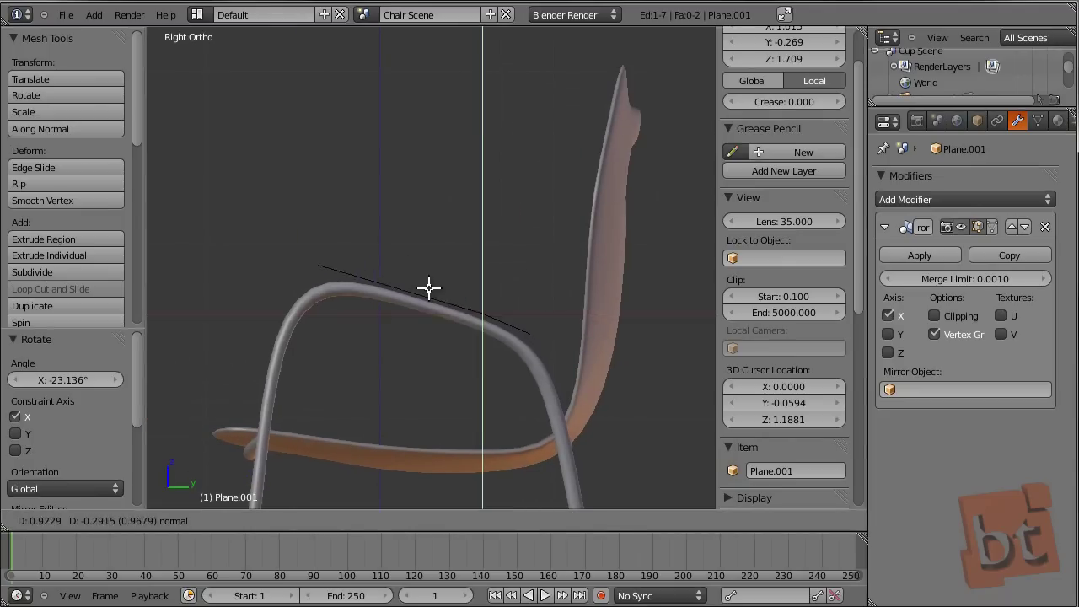
{"action": "left_click", "coordinate": [372, 291]}
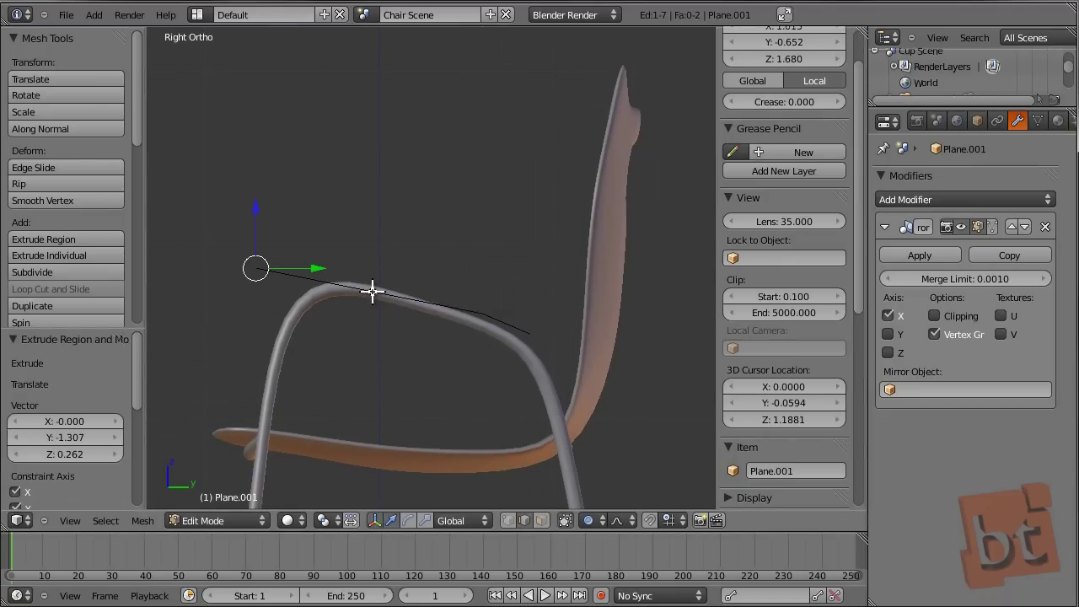
Add two loop cuts across the long armrest face and raise the new edges slightly, the rear one by about 0.036.
{"action": "middle_click_drag", "start_coordinate": [444, 251], "coordinate": [487, 311]}
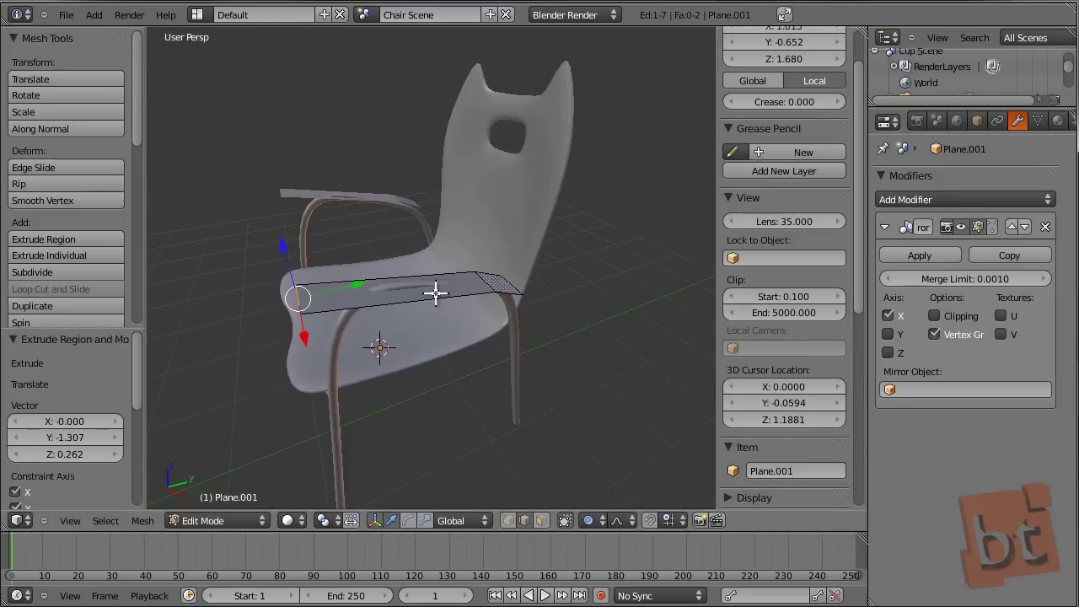
{"action": "key", "text": "ctrl+r"}
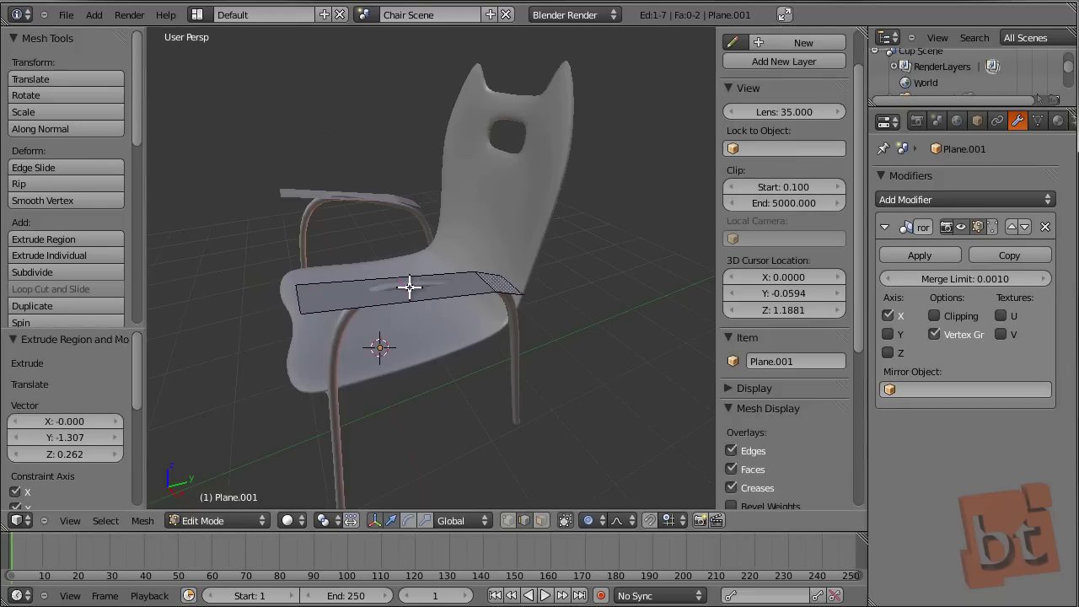
{"action": "left_click", "coordinate": [410, 287]}
{"action": "middle_click_drag", "start_coordinate": [408, 304], "coordinate": [401, 307]}
{"action": "right_click", "coordinate": [373, 285]}
{"action": "left_click_drag", "start_coordinate": [366, 248], "coordinate": [368, 245]}
{"action": "left_click_drag", "start_coordinate": [440, 244], "coordinate": [436, 238]}
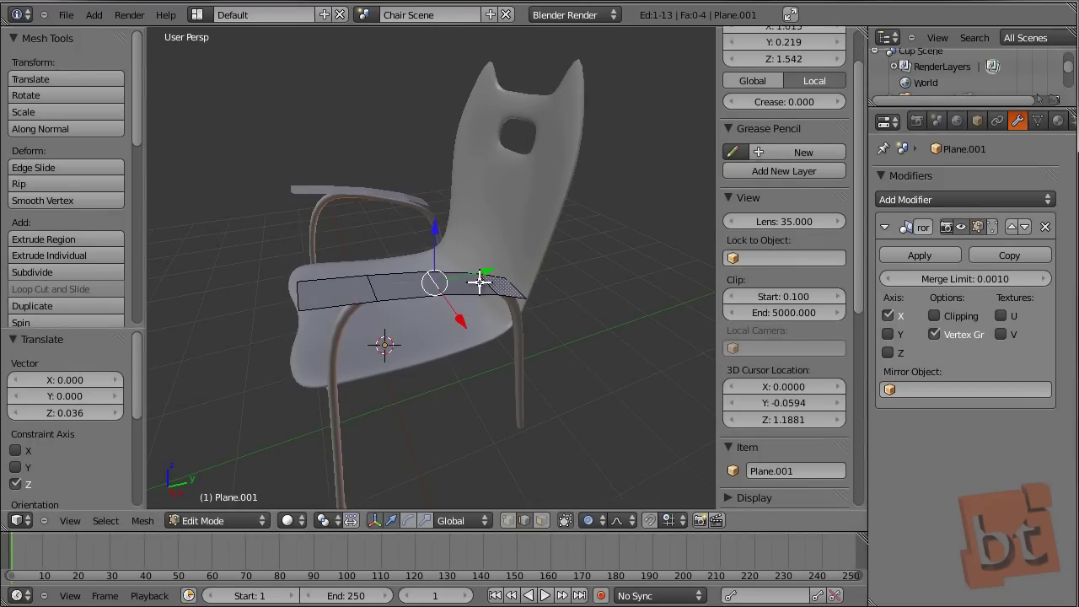
Widen the armrest's rear middle cross edge and shift it sideways along X.
{"action": "middle_click_drag", "start_coordinate": [602, 315], "coordinate": [493, 339]}
{"action": "key", "text": "s"}
{"action": "left_click", "coordinate": [587, 282]}
{"action": "left_click_drag", "start_coordinate": [474, 364], "coordinate": [488, 364]}
{"action": "middle_click_drag", "start_coordinate": [487, 364], "coordinate": [439, 313]}
{"action": "left_click_drag", "start_coordinate": [361, 295], "coordinate": [352, 293]}
{"action": "key", "text": "s"}
{"action": "left_click", "coordinate": [487, 285]}
Widen the armrest's front middle cross edge and shift it sideways to continue the outline.
{"action": "right_click", "coordinate": [410, 225]}
{"action": "right_click", "coordinate": [433, 236]}
{"action": "key", "text": "s"}
{"action": "left_click", "coordinate": [541, 251]}
{"action": "left_click_drag", "start_coordinate": [357, 234], "coordinate": [353, 231]}
Rotate the armrest's front end edge about -12° around Z, scale it, and lower it by about 0.047.
{"action": "right_click", "coordinate": [430, 181]}
{"action": "key", "text": "r"}
{"action": "key", "text": "z"}
{"action": "left_click", "coordinate": [553, 216]}
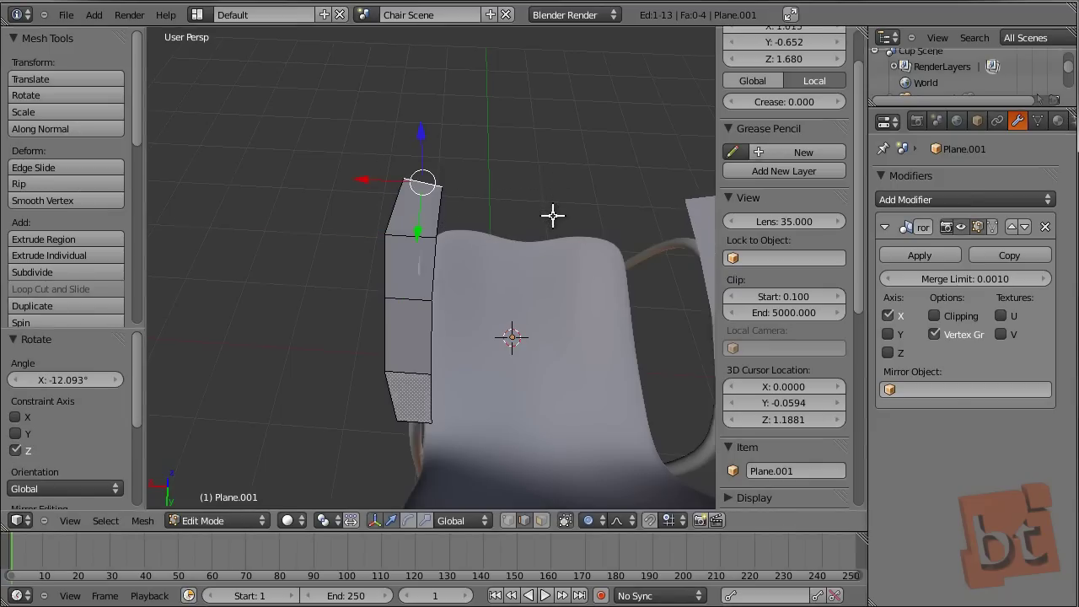
{"action": "key", "text": "s"}
{"action": "left_click", "coordinate": [559, 224]}
{"action": "middle_click_drag", "start_coordinate": [477, 250], "coordinate": [408, 265]}
{"action": "left_click_drag", "start_coordinate": [384, 179], "coordinate": [383, 187]}
Adjust the heights of the armrest's front middle and rear cross edges to follow the tube, lowering the edge near Y 0.659 by about 0.009.
{"action": "right_click", "coordinate": [444, 241]}
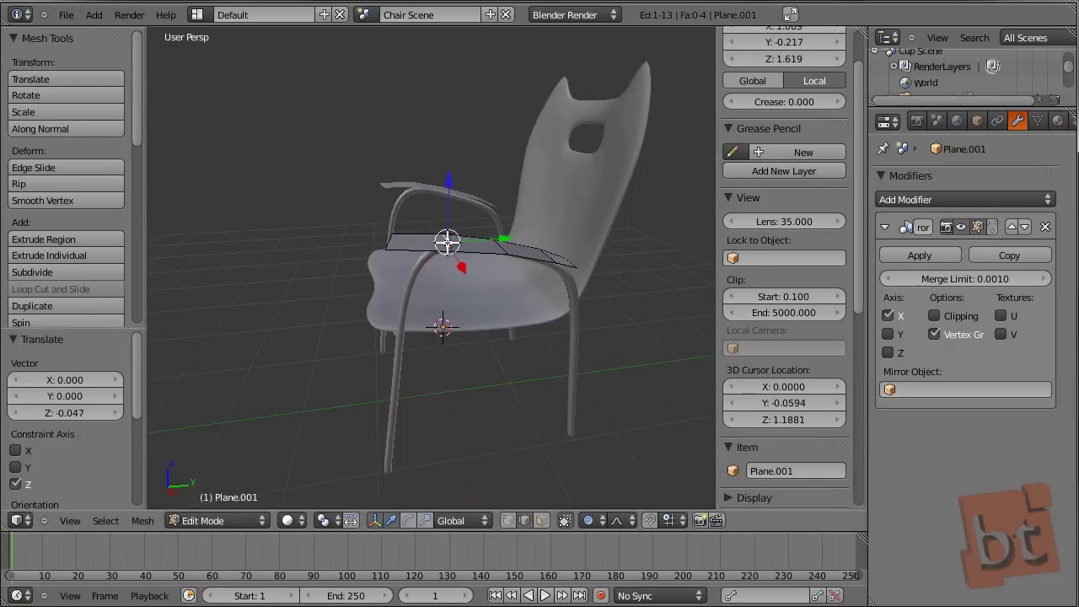
{"action": "left_click_drag", "start_coordinate": [447, 206], "coordinate": [448, 205]}
{"action": "middle_click_drag", "start_coordinate": [548, 279], "coordinate": [613, 317]}
{"action": "right_click", "coordinate": [624, 306]}
{"action": "left_click_drag", "start_coordinate": [631, 250], "coordinate": [620, 271]}
{"action": "left_click", "coordinate": [620, 273]}
{"action": "middle_click_drag", "start_coordinate": [621, 273], "coordinate": [573, 287]}
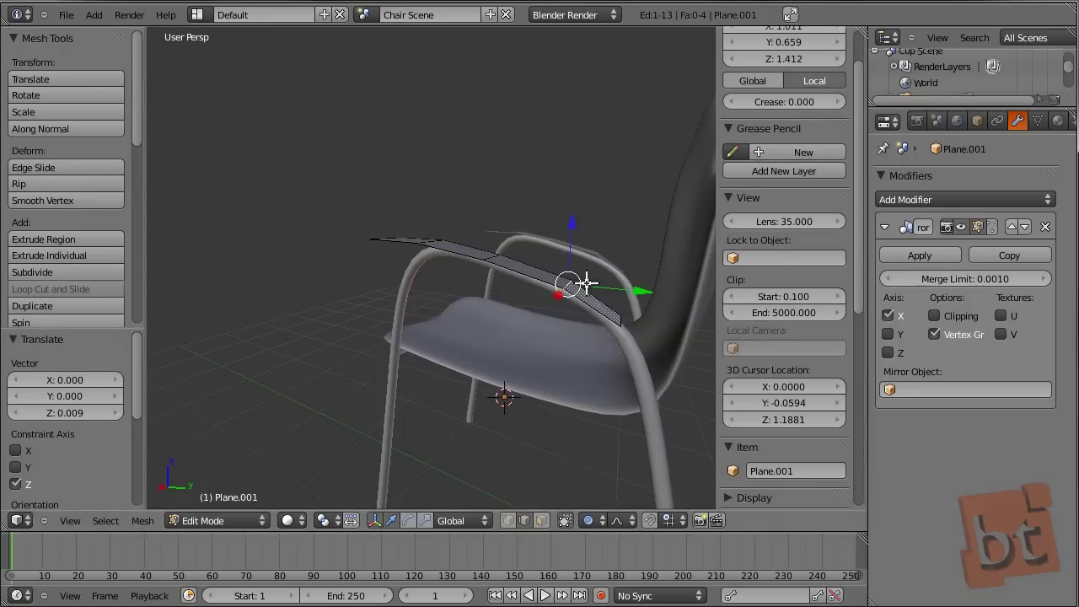
{"action": "left_click_drag", "start_coordinate": [571, 236], "coordinate": [571, 240]}
{"action": "middle_click_drag", "start_coordinate": [489, 315], "coordinate": [517, 309]}
{"action": "middle_click_drag", "start_coordinate": [621, 245], "coordinate": [564, 248]}
Add a Solidify modifier to the armrest with offset 1.0 and thickness 0.059.
{"action": "left_click", "coordinate": [942, 202]}
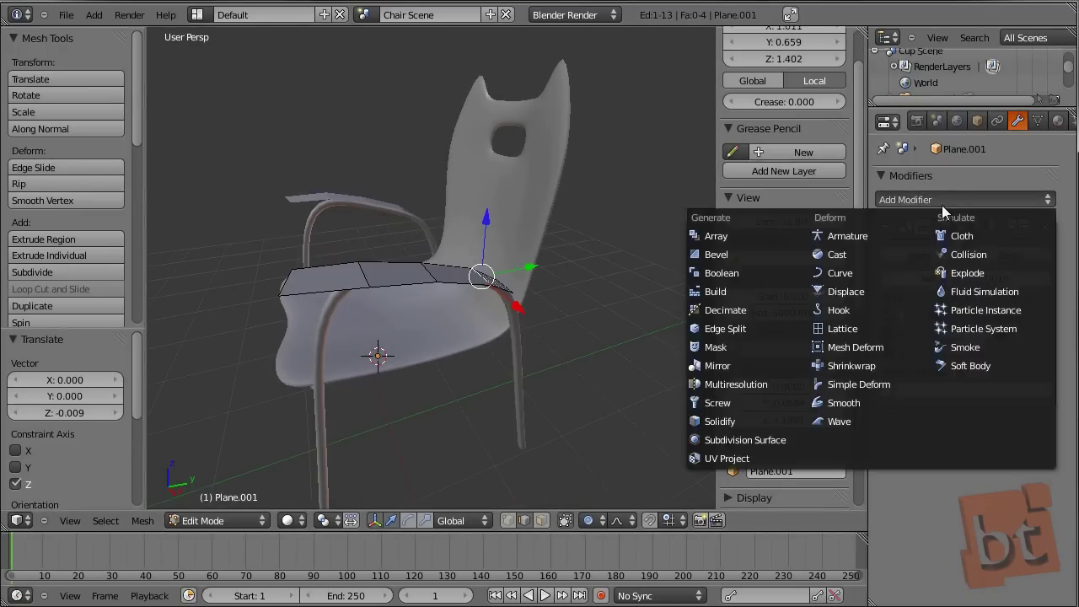
{"action": "left_click", "coordinate": [729, 422]}
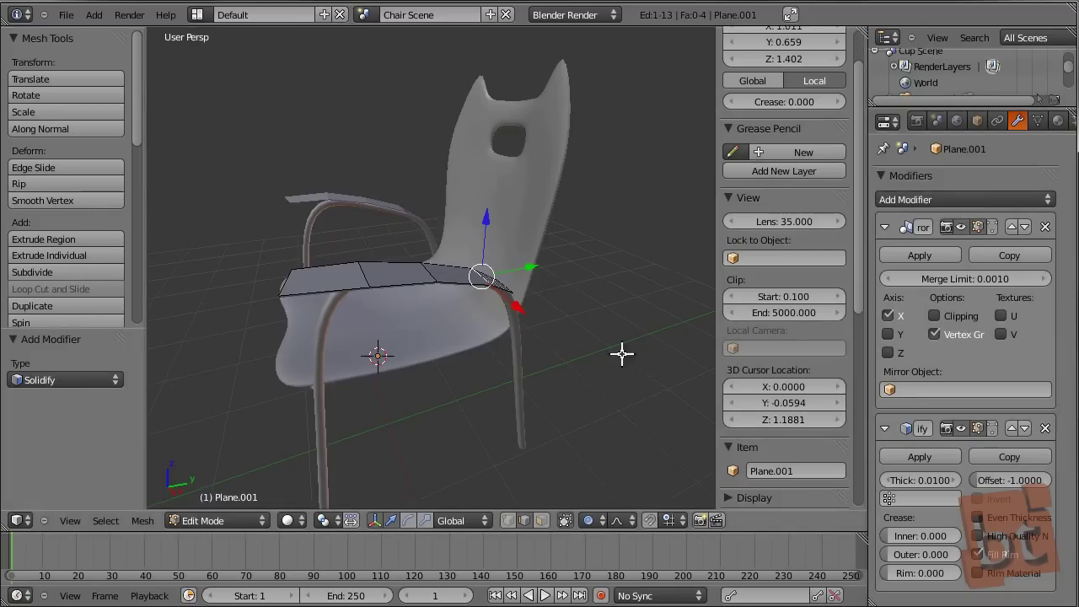
{"action": "left_click_drag", "start_coordinate": [987, 487], "coordinate": [1074, 487]}
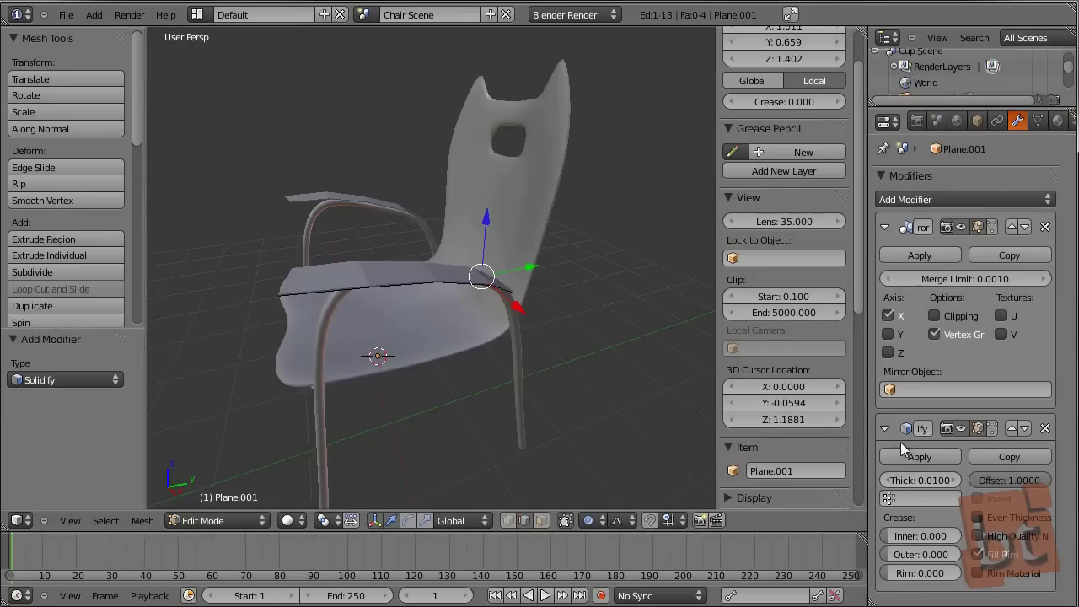
{"action": "left_click", "coordinate": [905, 482]}
{"action": "left_click_drag", "start_coordinate": [915, 484], "coordinate": [945, 498]}
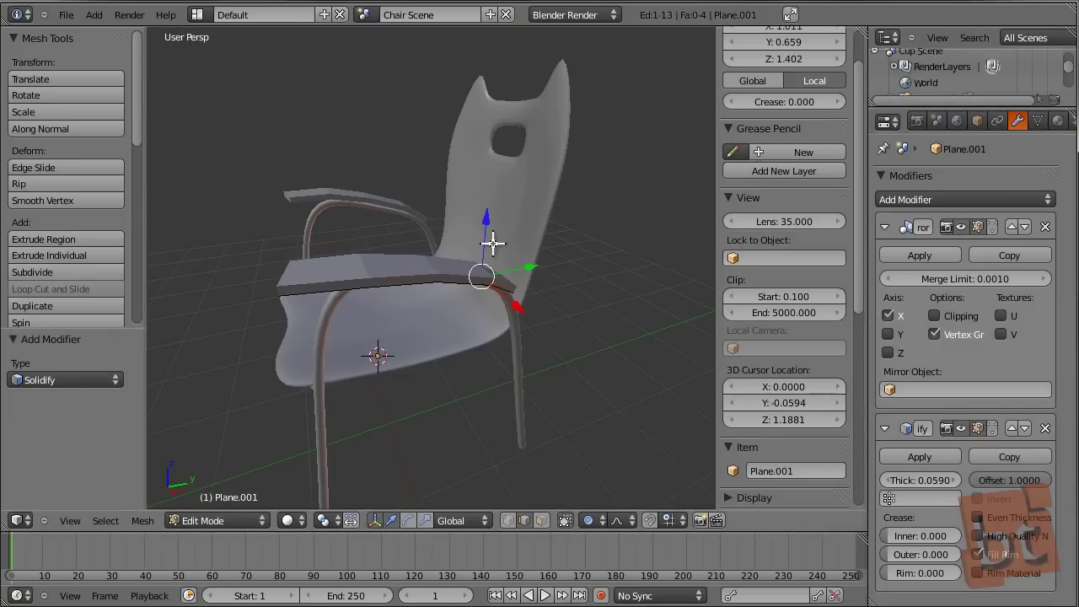
Shade the armrests smooth in object mode and add a Subdivision Surface modifier with 2 view subdivisions.
{"action": "key", "text": "Tab"}
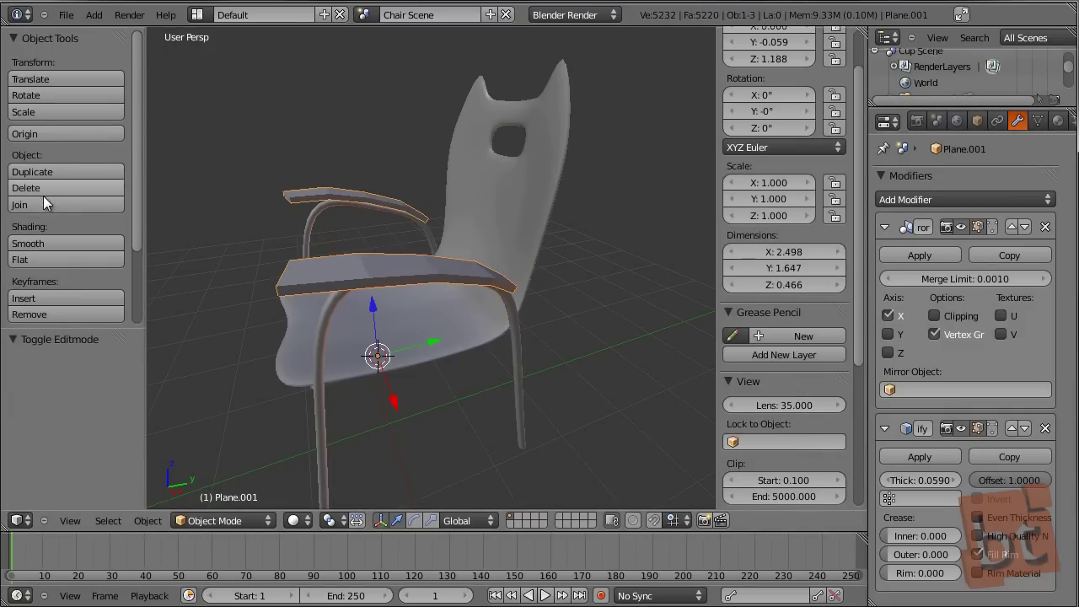
{"action": "left_click", "coordinate": [44, 242]}
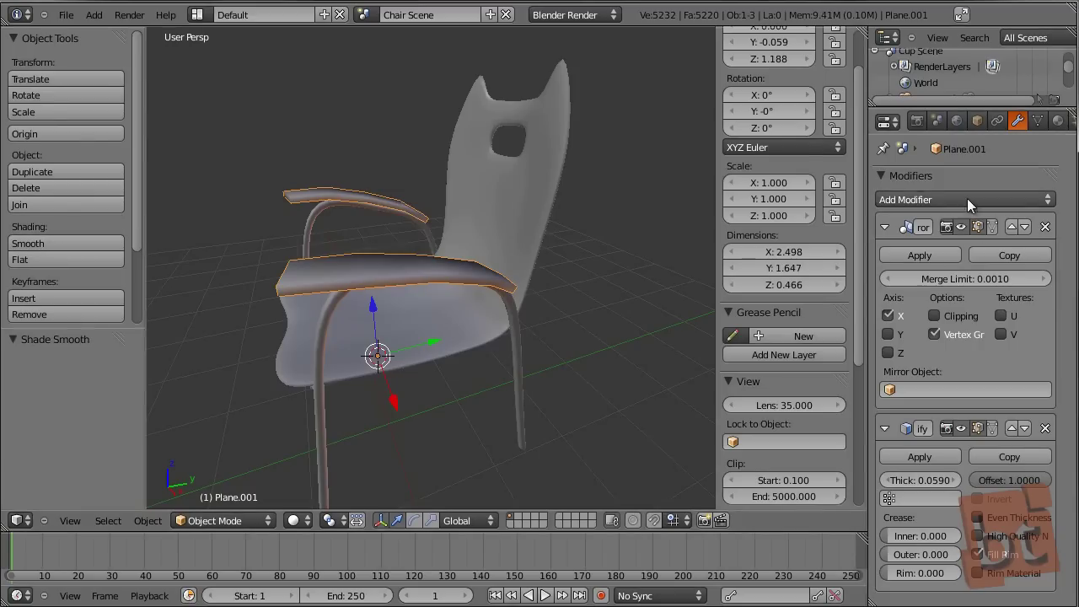
{"action": "left_click", "coordinate": [967, 199]}
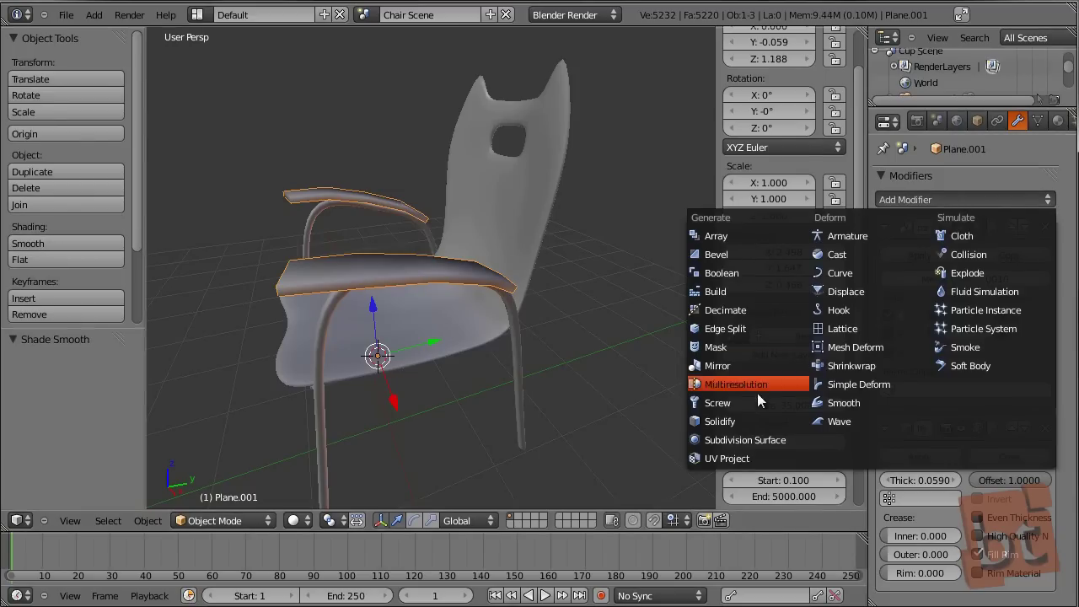
{"action": "left_click", "coordinate": [754, 441]}
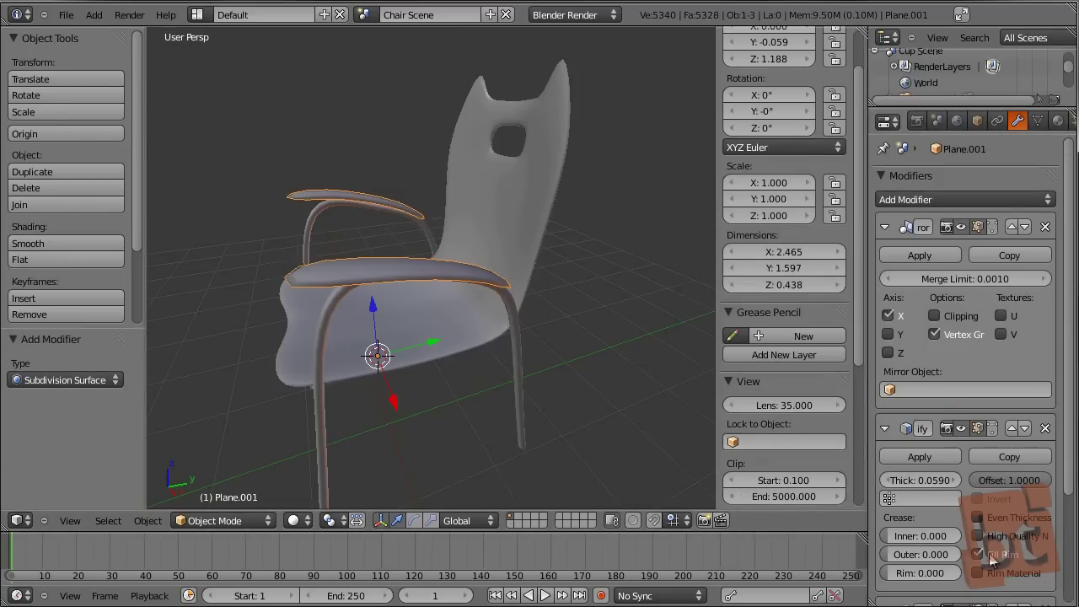
{"action": "scroll", "coordinate": [945, 427], "scroll_direction": "down", "scroll_amount": 1}
{"action": "scroll", "coordinate": [995, 457], "scroll_direction": "down", "scroll_amount": 3}
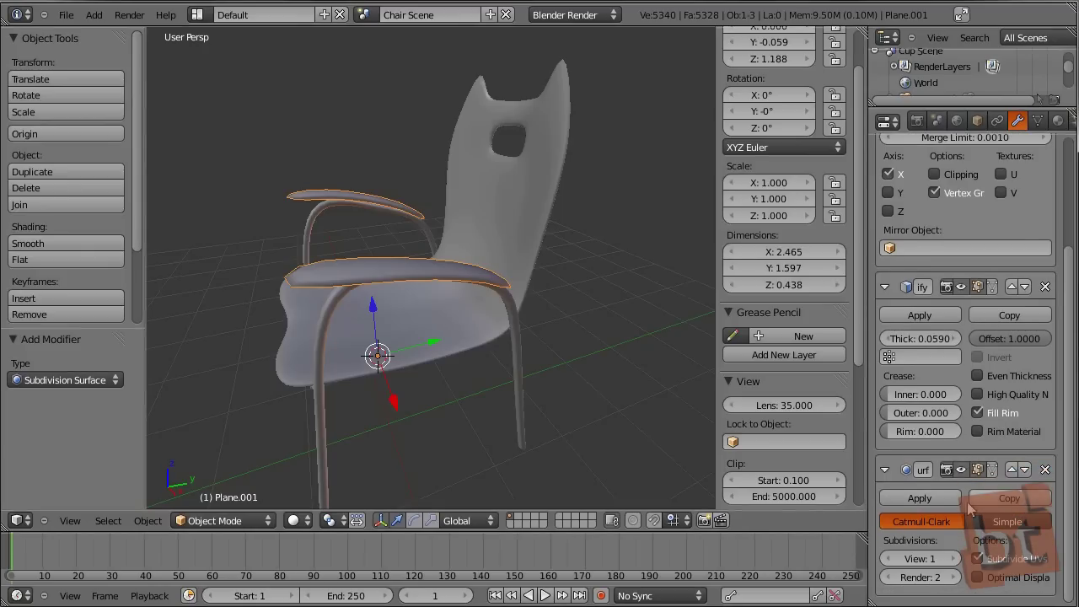
{"action": "left_click", "coordinate": [953, 558]}
Select the chair's seat shell and open its mesh in edit mode, in front orthographic view with vertex selection.
{"action": "middle_click_drag", "start_coordinate": [424, 263], "coordinate": [713, 316]}
{"action": "key", "text": "a"}
{"action": "right_click", "coordinate": [440, 209]}
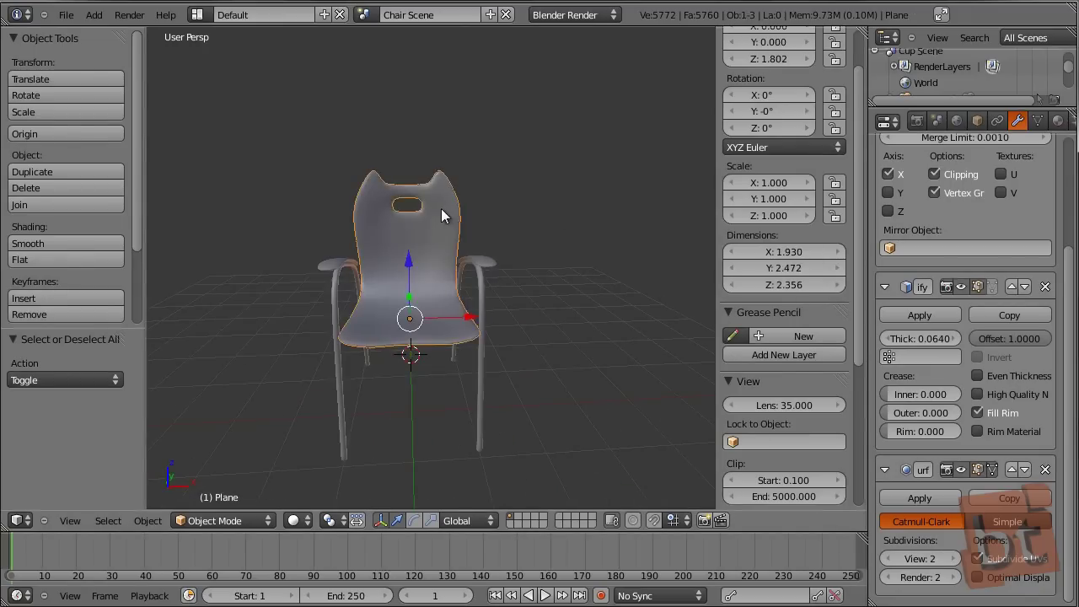
{"action": "key", "text": "Tab"}
{"action": "key", "text": "KP_5"}
{"action": "key", "text": "KP_1"}
{"action": "scroll", "coordinate": [441, 207], "scroll_direction": "up", "scroll_amount": 5}
{"action": "key", "text": "ctrl+Tab"}
{"action": "left_click", "coordinate": [430, 192]}
Move the backrest's pointed top corner vertex about 0.035 in X and -0.076 in Z with proportional editing.
{"action": "right_click", "coordinate": [456, 155]}
{"action": "key", "text": "g"}
{"action": "scroll", "coordinate": [457, 144], "scroll_direction": "down", "scroll_amount": 3}
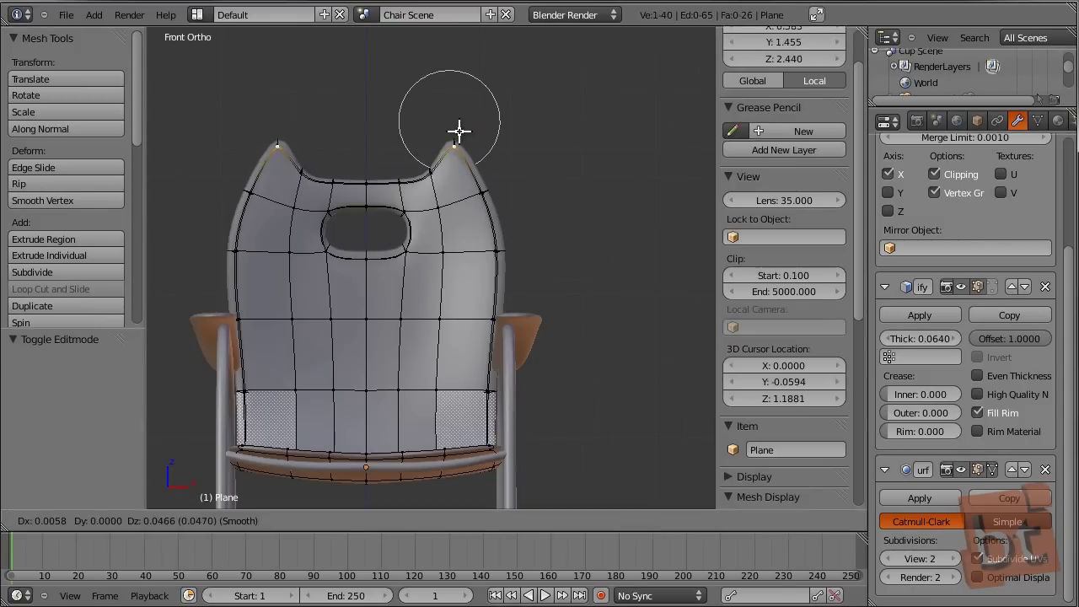
{"action": "left_click", "coordinate": [463, 151]}
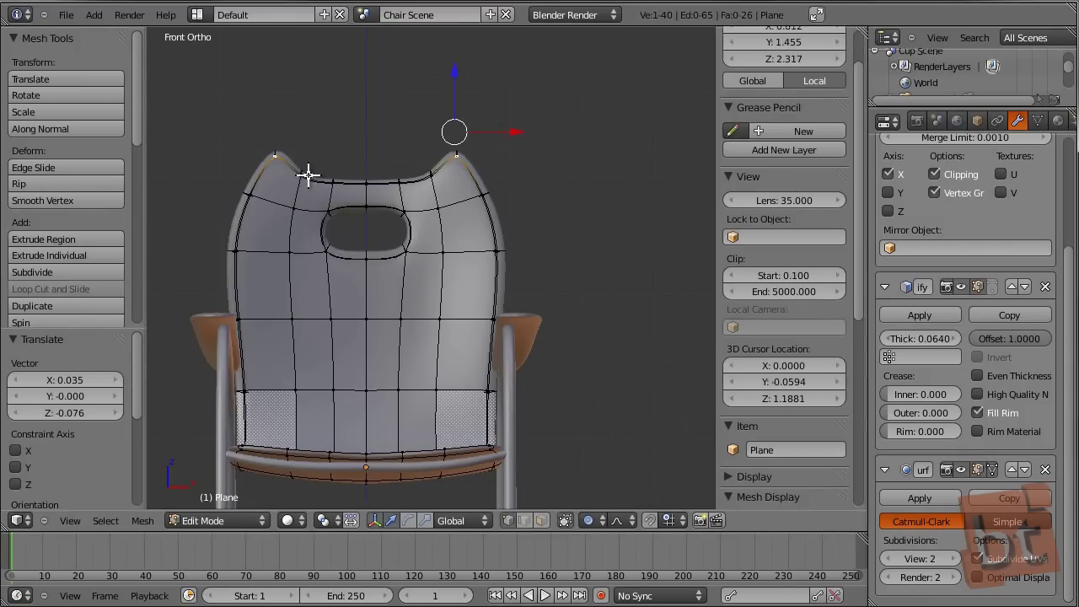
{"action": "key", "text": "o"}
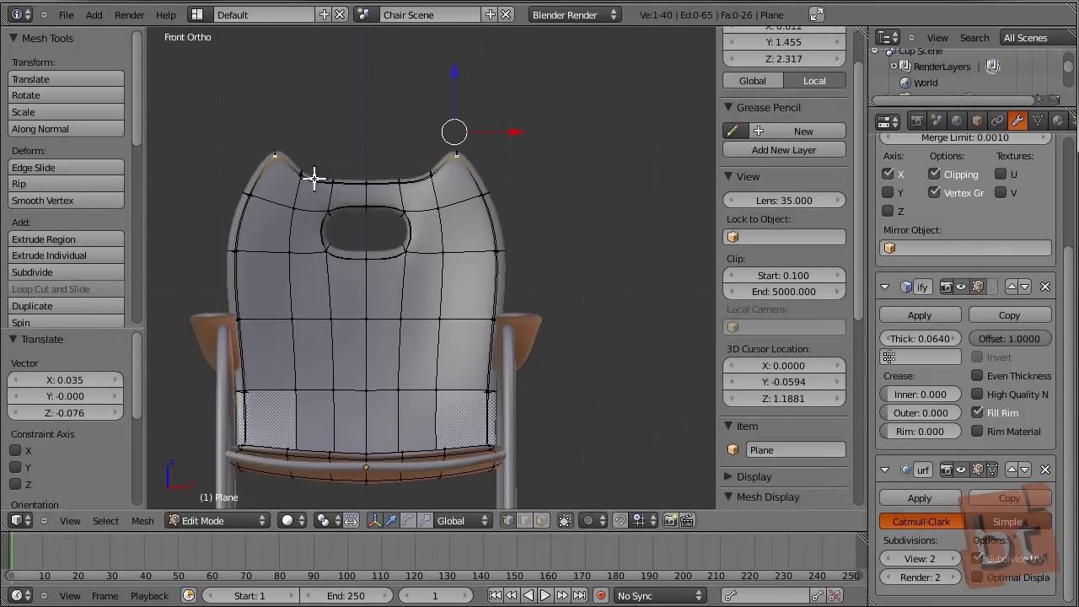
{"action": "right_click", "coordinate": [313, 176]}
{"action": "key", "text": "g"}
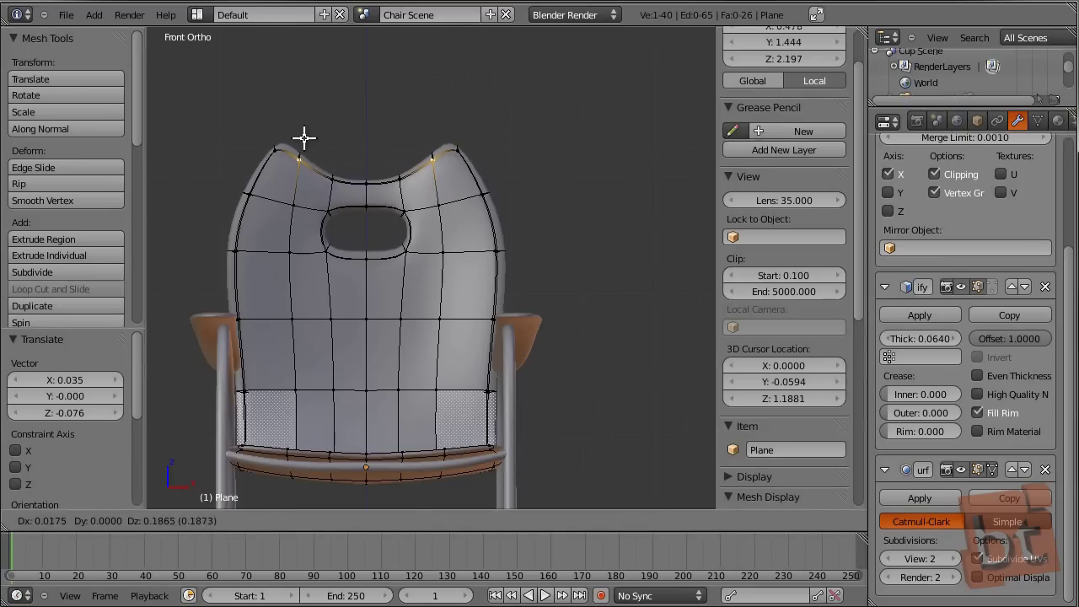
{"action": "right_click", "coordinate": [304, 138]}
{"action": "left_click", "coordinate": [594, 523]}
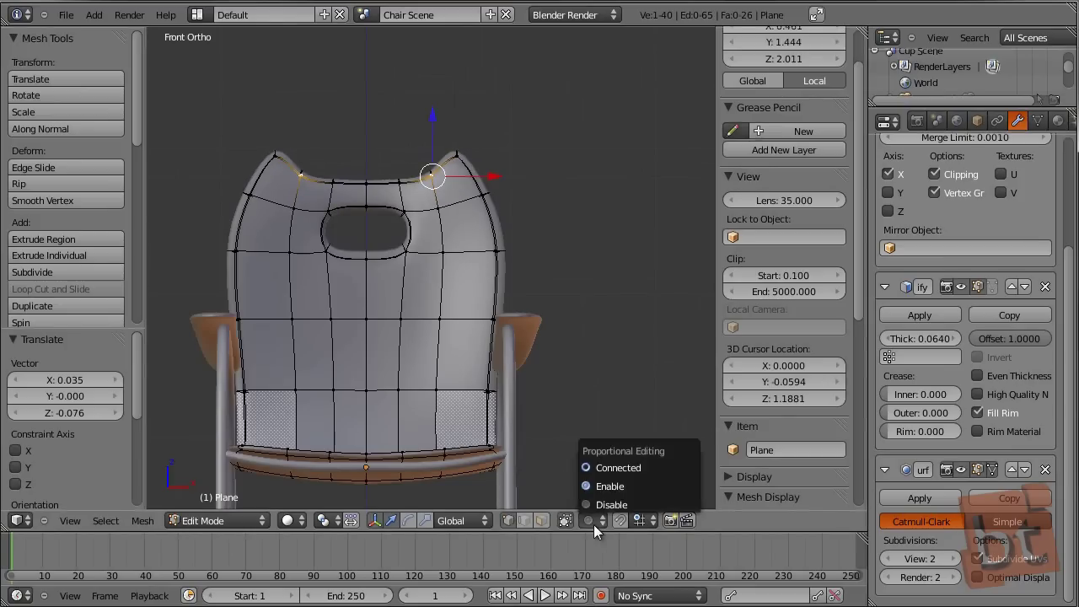
{"action": "left_click", "coordinate": [609, 488]}
With proportional editing, raise the backrest's inner top vertex beside the corner and move the corner vertex outward.
{"action": "key", "text": "g"}
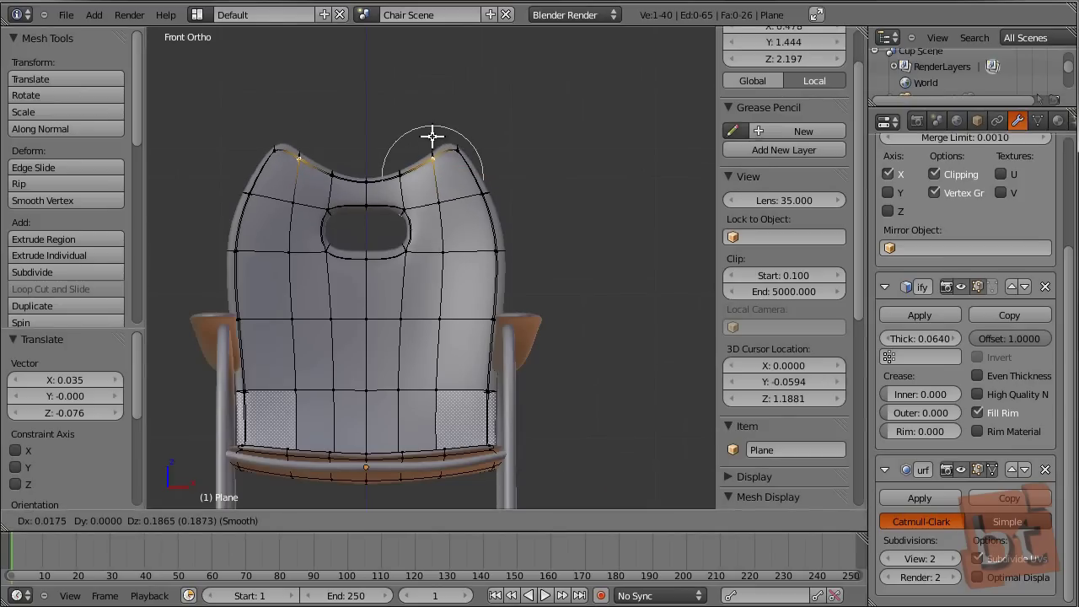
{"action": "left_click", "coordinate": [435, 130]}
{"action": "key", "text": "g"}
{"action": "left_click", "coordinate": [505, 135]}
Raise the top-rim vertex beside the backrest's centre by about 0.268 and the centre vertex by about 0.245.
{"action": "right_click", "coordinate": [405, 168]}
{"action": "key", "text": "g"}
{"action": "left_click", "coordinate": [408, 126]}
{"action": "right_click", "coordinate": [367, 170]}
{"action": "key", "text": "g"}
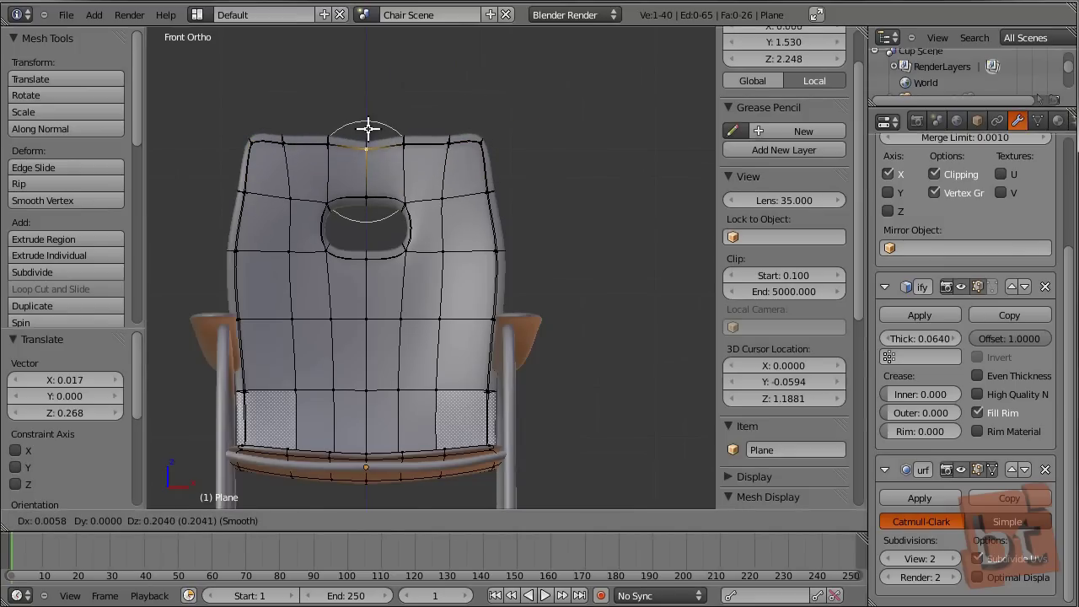
{"action": "left_click", "coordinate": [366, 132]}
Lower the rim vertex beside the centre by about 0.040 and move the one beside the corner about -0.150 in X and 0.109 in Z.
{"action": "scroll", "coordinate": [371, 146], "scroll_direction": "up", "scroll_amount": 2}
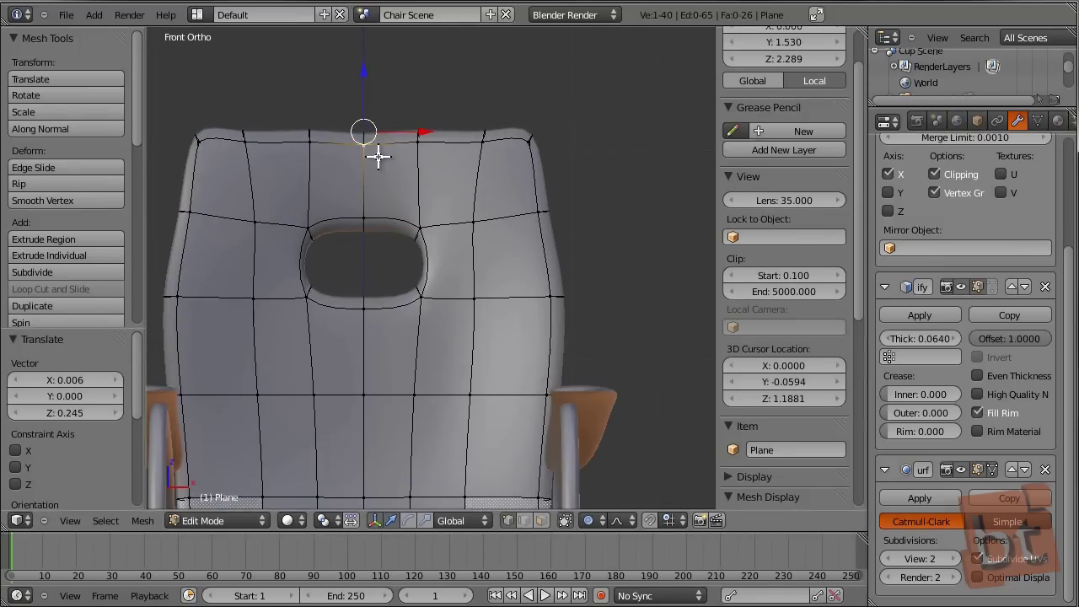
{"action": "right_click", "coordinate": [318, 153]}
{"action": "key", "text": "g"}
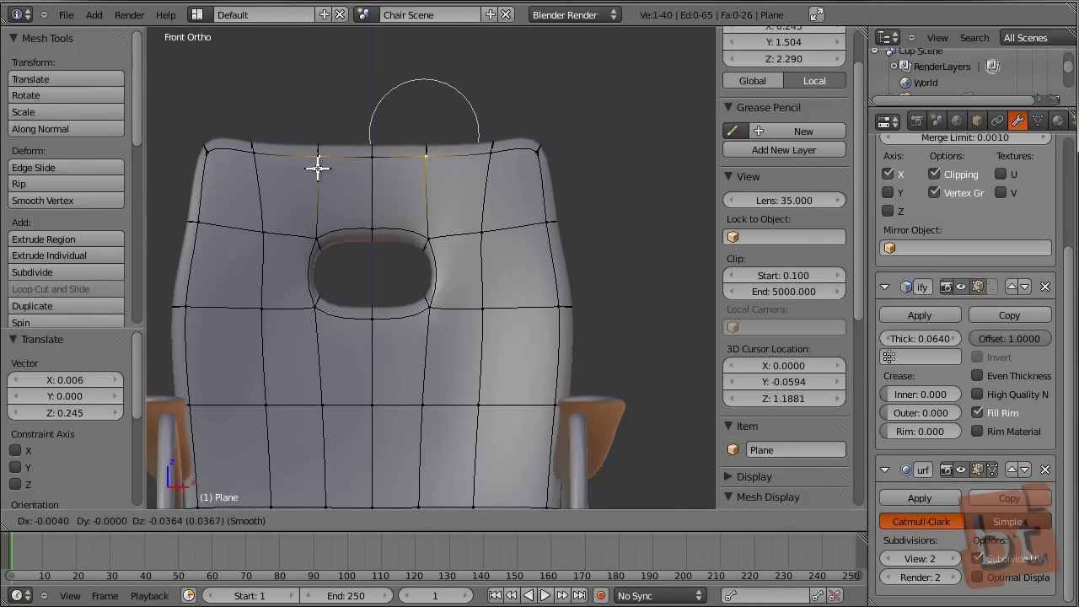
{"action": "left_click", "coordinate": [318, 169]}
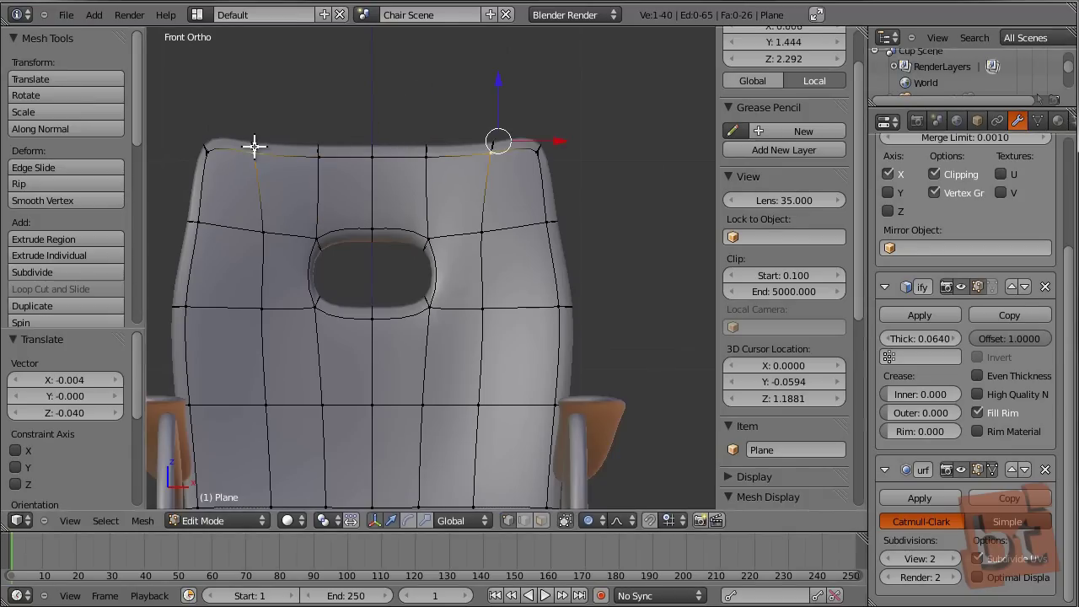
{"action": "key", "text": "g"}
{"action": "left_click", "coordinate": [227, 119]}
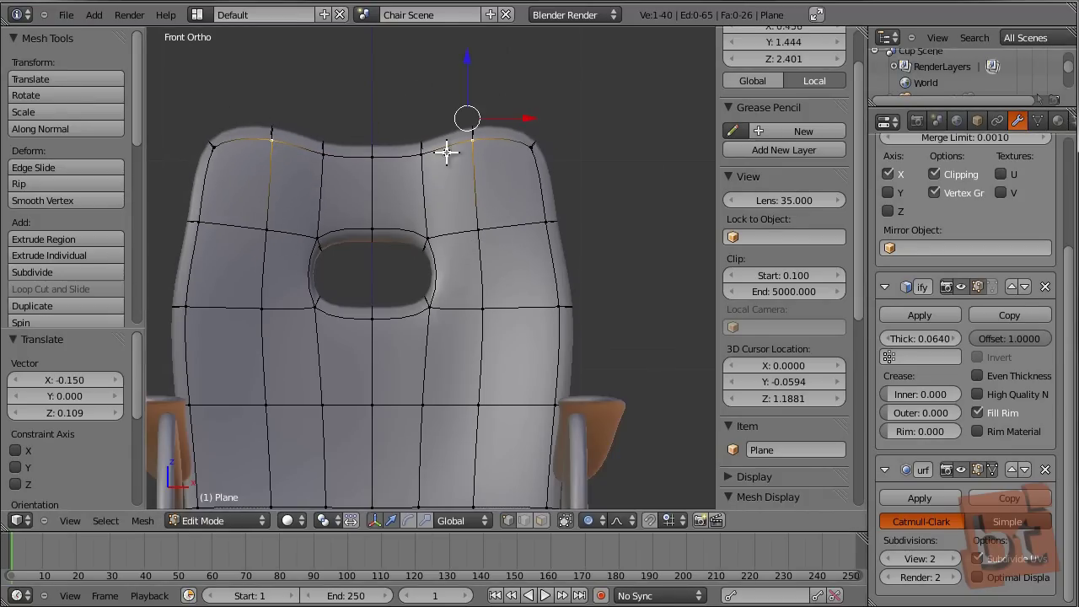
With proportional editing, move the backrest's top corner vertex 0.036 outward in X and pull the side-edge vertex below it outward.
{"action": "right_click", "coordinate": [545, 147]}
{"action": "key", "text": "g"}
{"action": "left_click", "coordinate": [554, 140]}
{"action": "right_click", "coordinate": [555, 207]}
{"action": "key", "text": "g"}
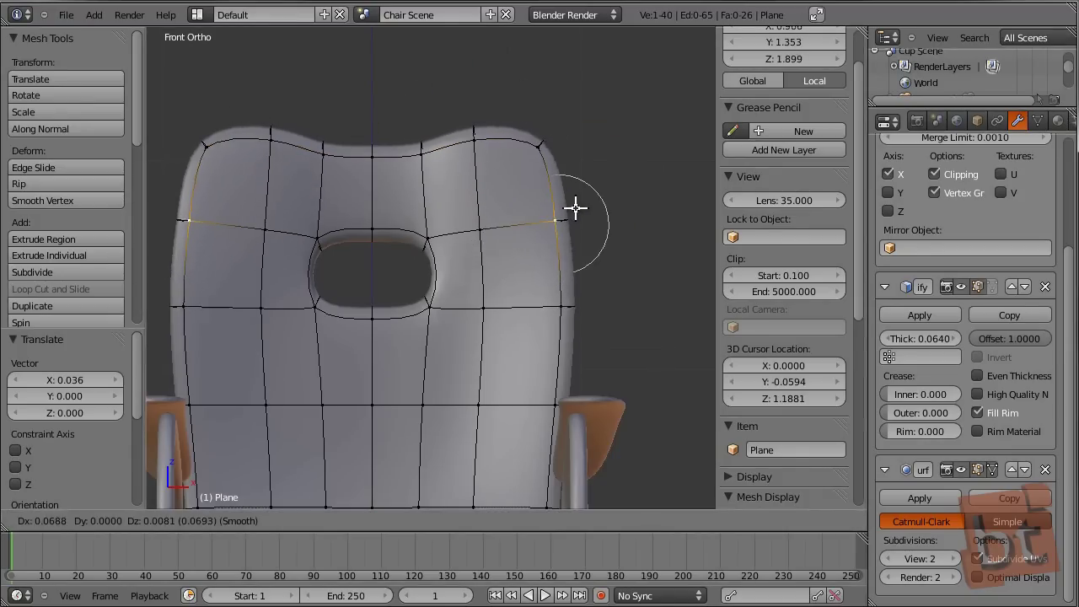
{"action": "left_click", "coordinate": [578, 210]}
Move the rim vertex beside the corner 0.024 in X and -0.053 in Z, and the one beside the centre -0.040 in X and 0.008 in Z.
{"action": "left_click", "coordinate": [472, 137]}
{"action": "right_click", "coordinate": [421, 145]}
{"action": "key", "text": "g"}
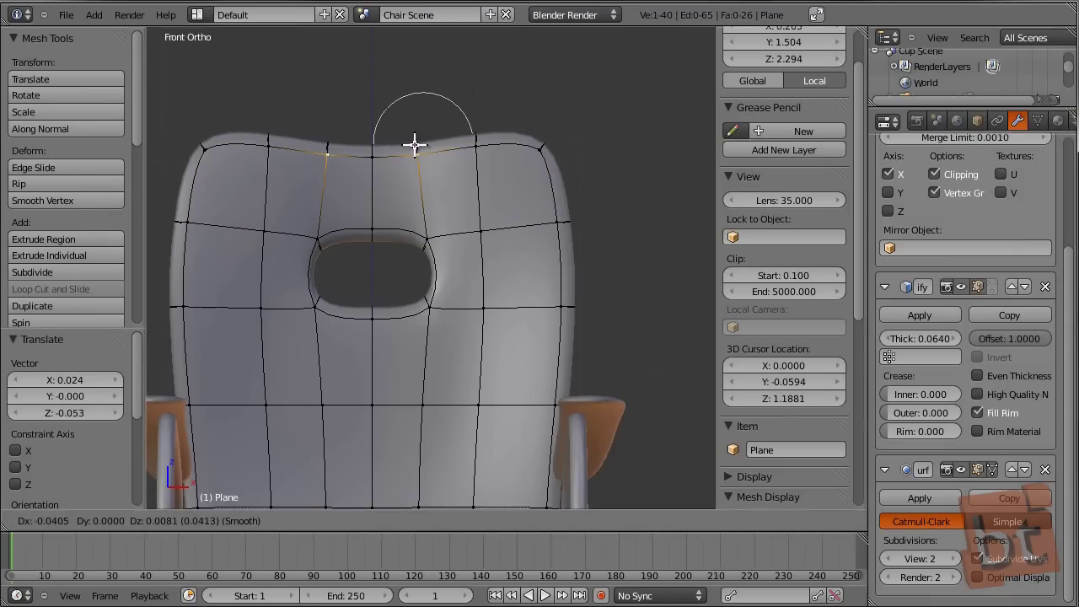
{"action": "left_click", "coordinate": [414, 145]}
{"action": "scroll", "coordinate": [463, 140], "scroll_direction": "down", "scroll_amount": 3}
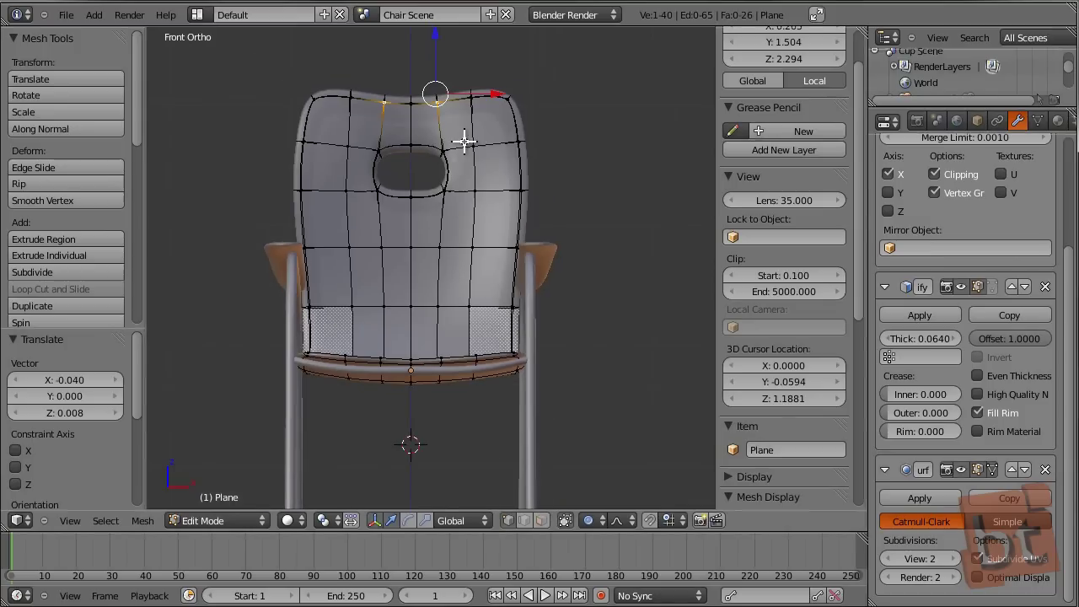
Raise the backrest's whole top-rim edge loop by about 0.280 along Z with proportional editing.
{"action": "middle_click_drag", "start_coordinate": [485, 176], "coordinate": [487, 195], "text": "shift"}
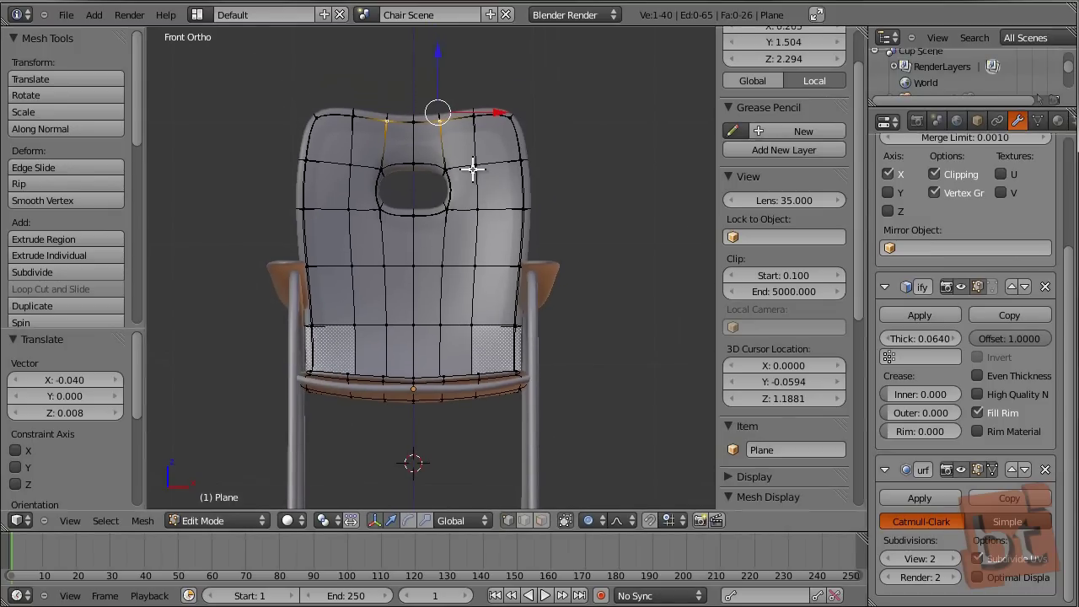
{"action": "right_click", "coordinate": [406, 123], "text": "alt"}
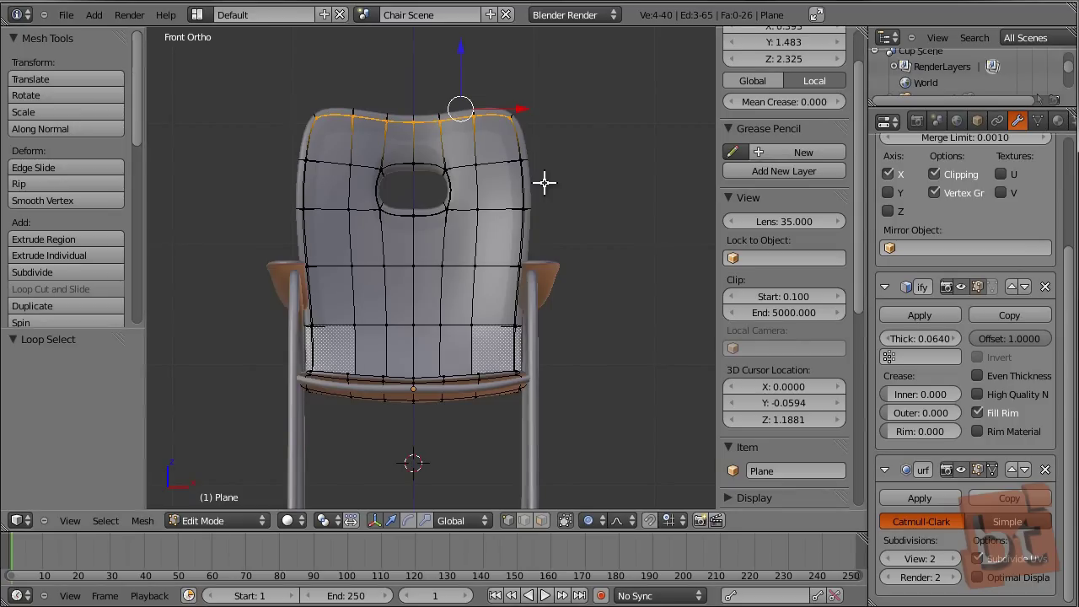
{"action": "key", "text": "g"}
{"action": "key", "text": "z"}
{"action": "scroll", "coordinate": [539, 164], "scroll_direction": "down", "scroll_amount": 10}
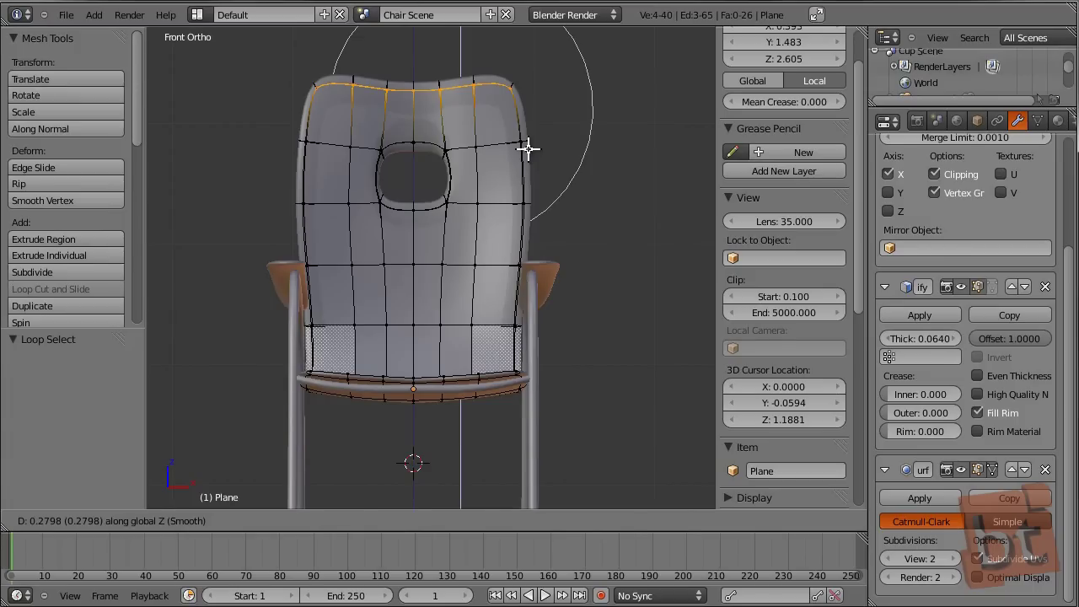
{"action": "left_click", "coordinate": [528, 148]}
Without proportional editing, raise the horizontal edge loop along the handle hole's lower edge by about 0.266 in Z.
{"action": "right_click", "coordinate": [426, 205], "text": "alt"}
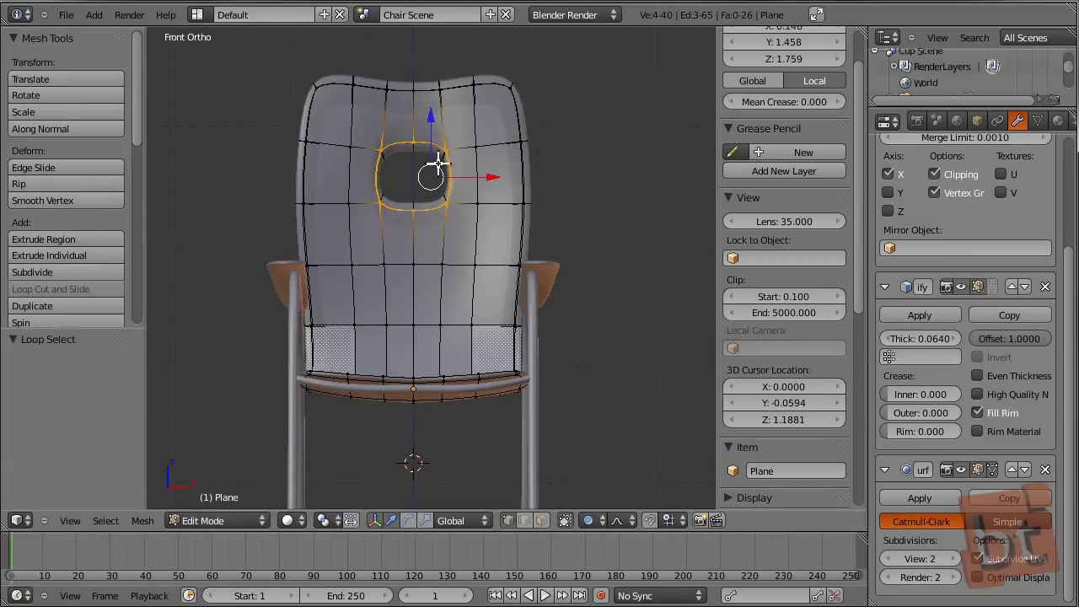
{"action": "right_click", "coordinate": [466, 204], "text": "alt"}
{"action": "right_click", "coordinate": [412, 211], "text": "shift"}
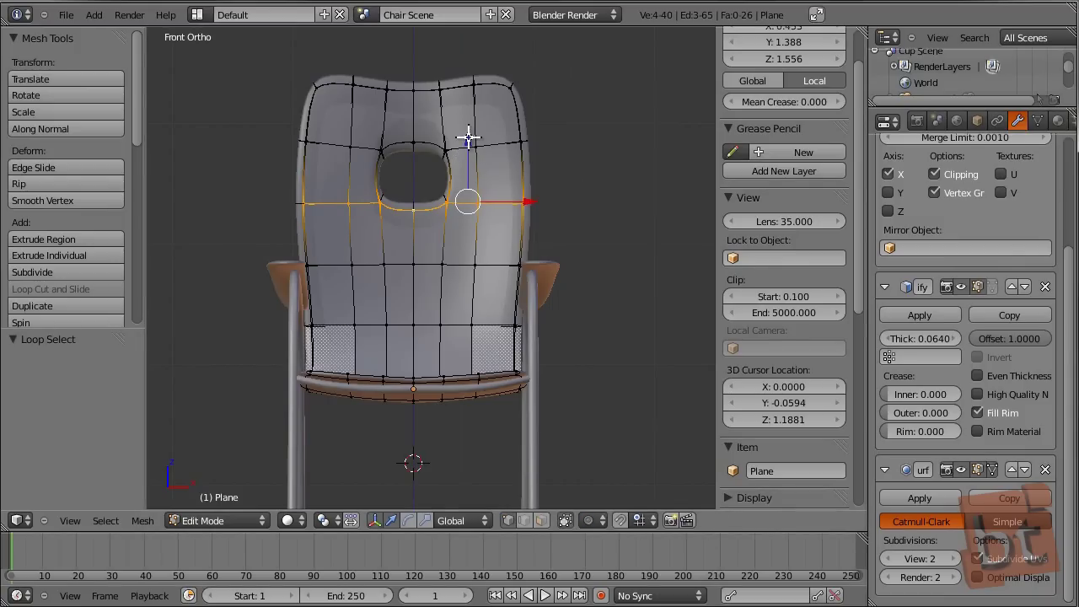
{"action": "key", "text": "g"}
{"action": "key", "text": "z"}
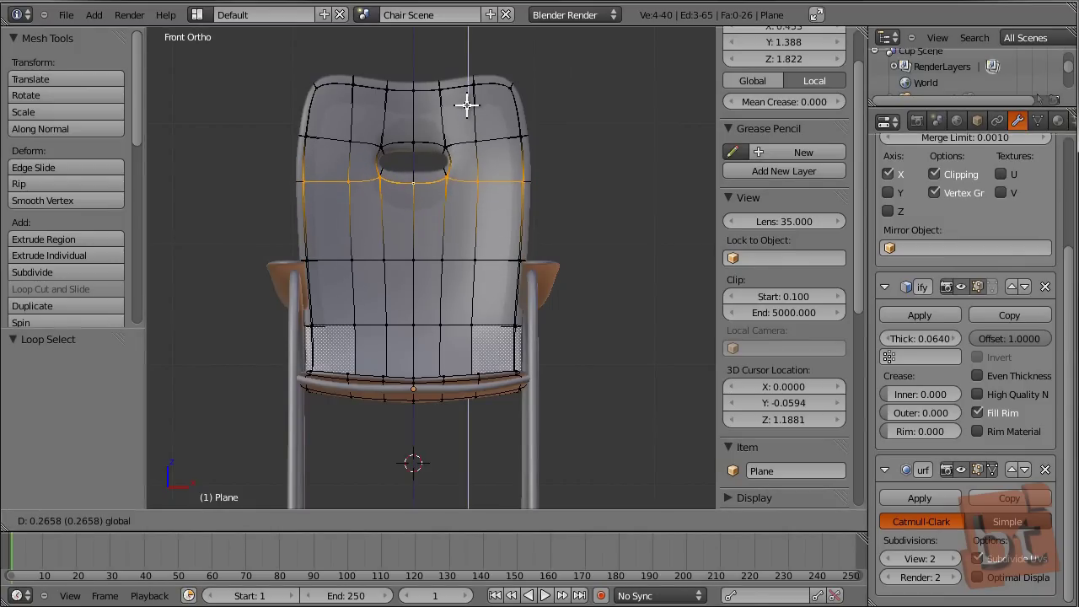
{"action": "left_click", "coordinate": [468, 105]}
Select the edge loop around the handle hole and raise it 0.252 along Z.
{"action": "right_click", "coordinate": [430, 144], "text": "alt"}
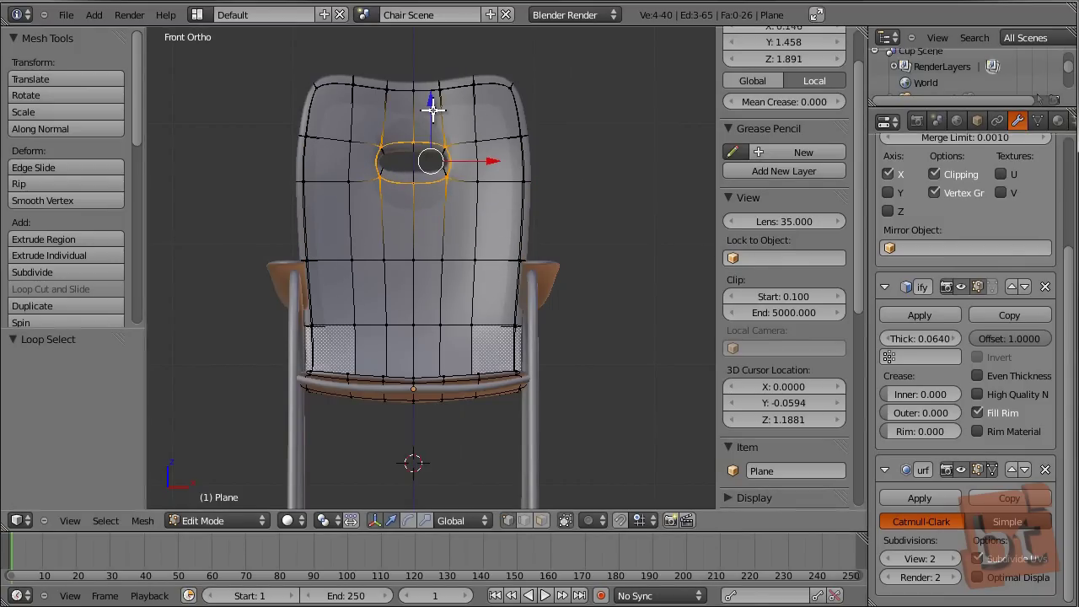
{"action": "key", "text": "g"}
{"action": "key", "text": "z"}
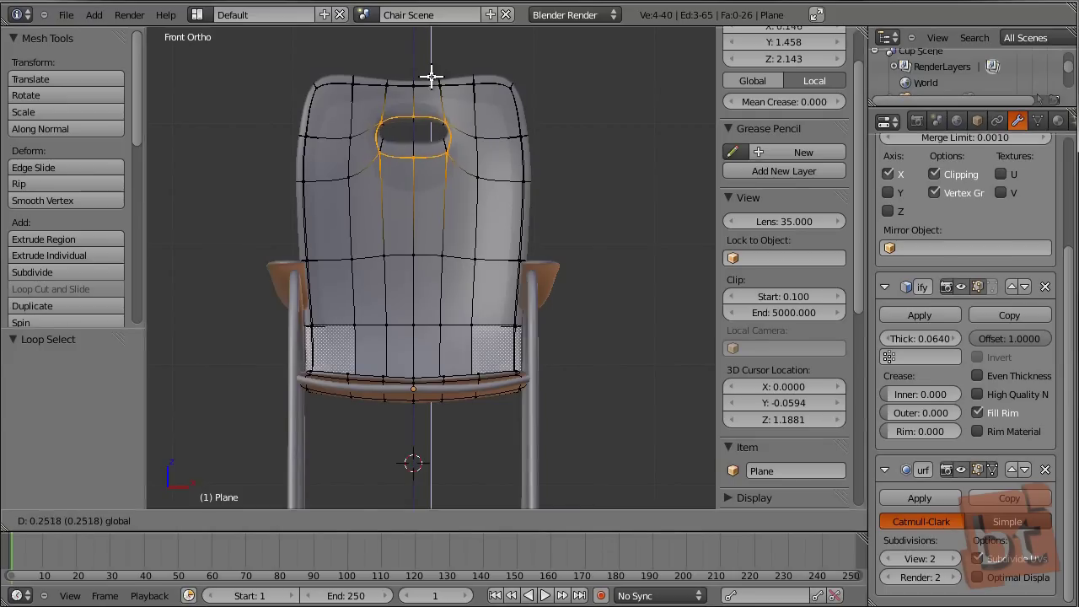
{"action": "left_click", "coordinate": [431, 76]}
Raise the four vertices of the outer face beside the handle hole by 0.189 along Z.
{"action": "right_click", "coordinate": [523, 169]}
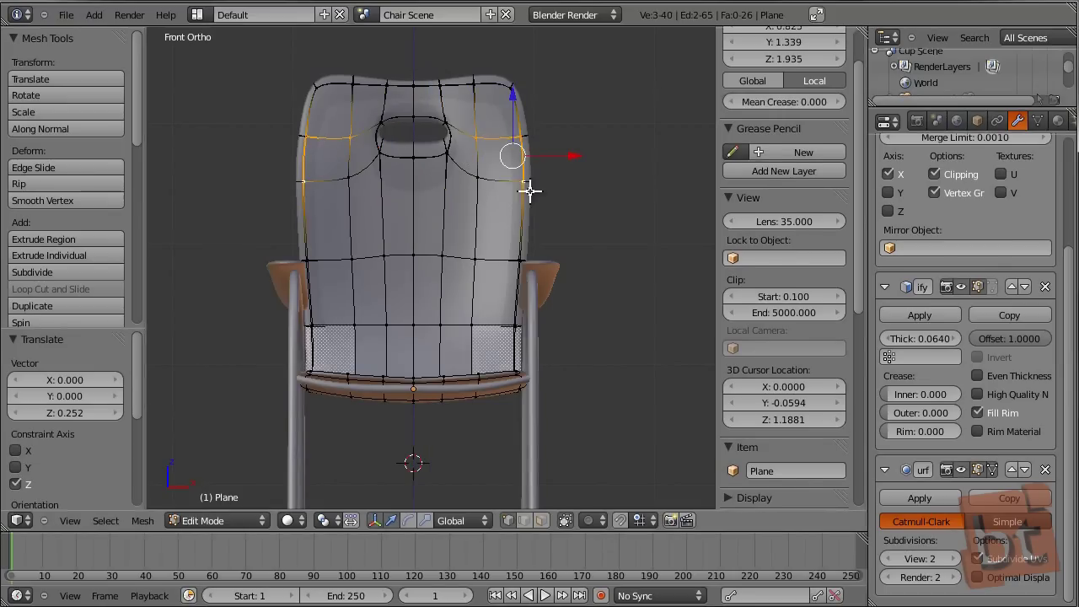
{"action": "right_click", "coordinate": [494, 170], "text": "shift"}
{"action": "left_click_drag", "start_coordinate": [502, 104], "coordinate": [501, 82]}
Insert a centred horizontal loop cut across the backrest between the handle hole and the next edge loop below.
{"action": "key", "text": "ctrl+r"}
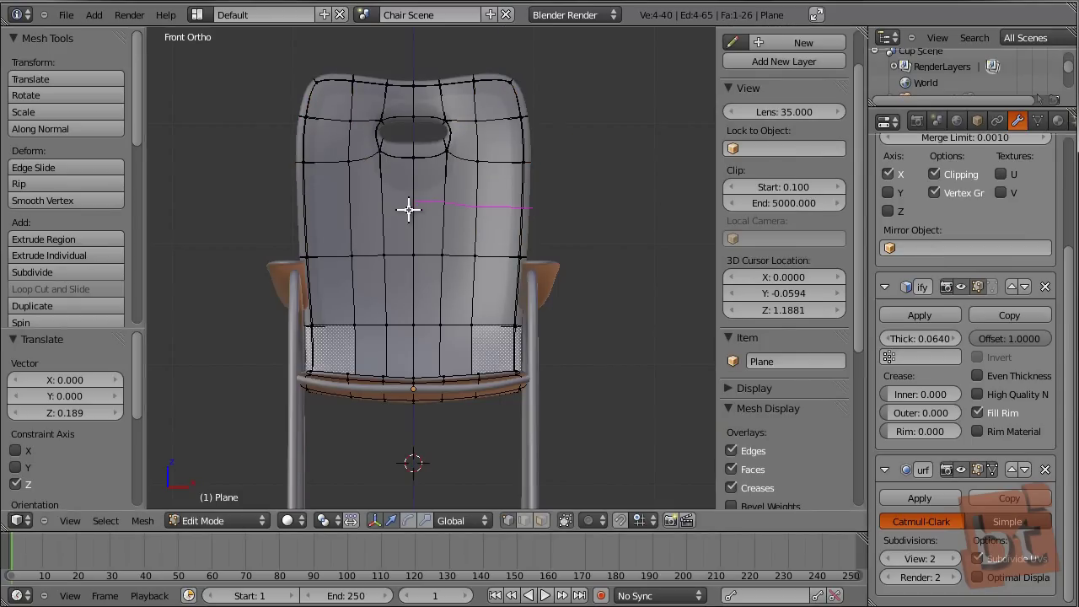
{"action": "left_click", "coordinate": [409, 209]}
{"action": "right_click", "coordinate": [409, 209]}
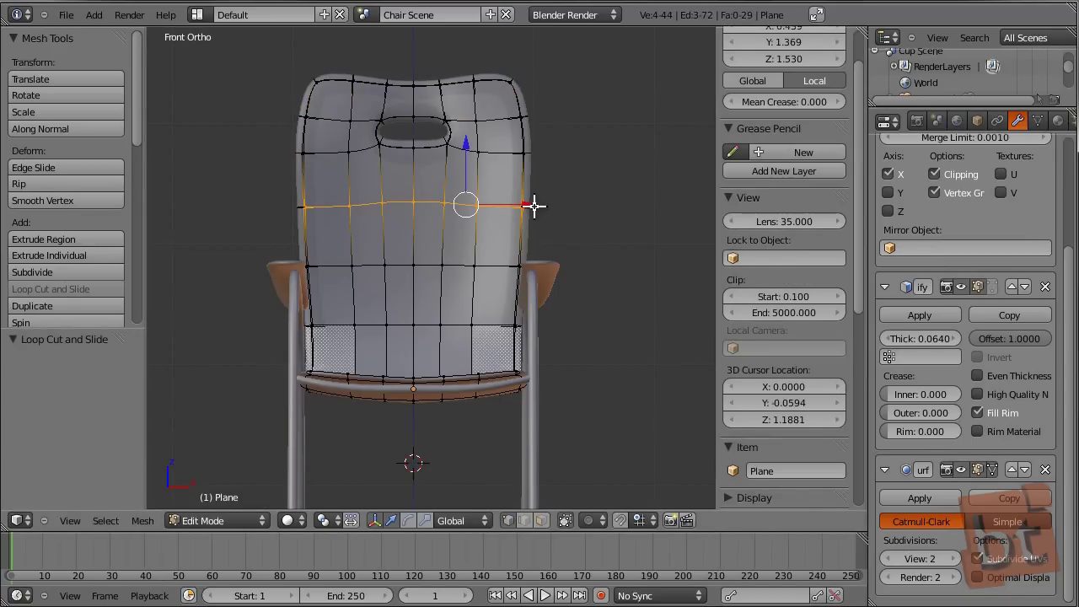
Return to Object Mode, deselect everything and examine the whole chair from several angles.
{"action": "key", "text": "Tab"}
{"action": "key", "text": "a"}
{"action": "middle_click_drag", "start_coordinate": [542, 192], "coordinate": [586, 328]}
{"action": "scroll", "coordinate": [491, 265], "scroll_direction": "down", "scroll_amount": 4}
{"action": "scroll", "coordinate": [530, 295], "scroll_direction": "up", "scroll_amount": 2}
{"action": "scroll", "coordinate": [584, 313], "scroll_direction": "down", "scroll_amount": 1}
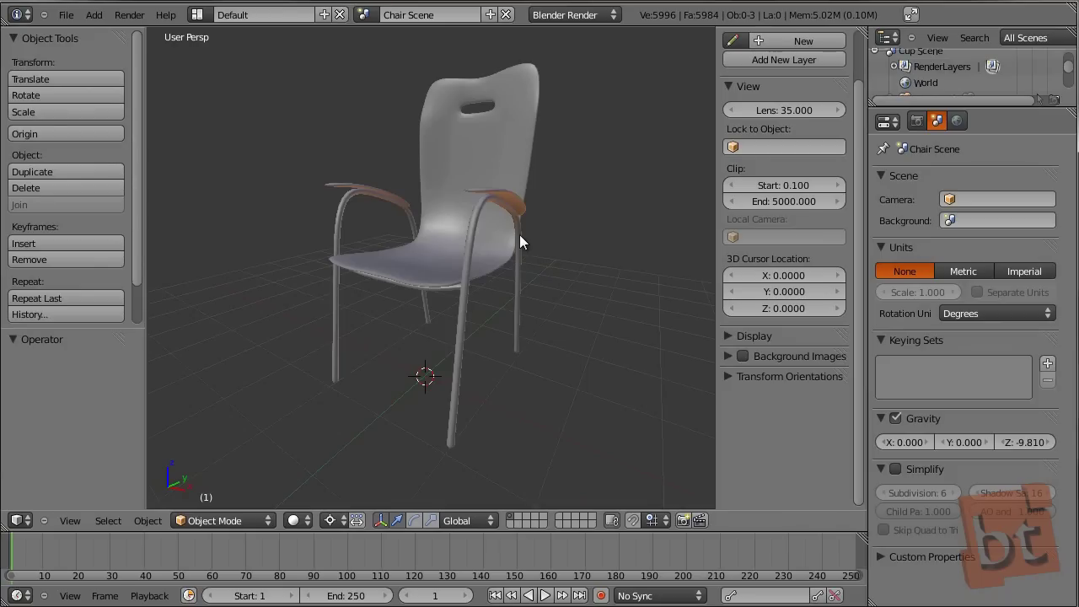
{"action": "middle_click_drag", "start_coordinate": [520, 235], "coordinate": [501, 305]}
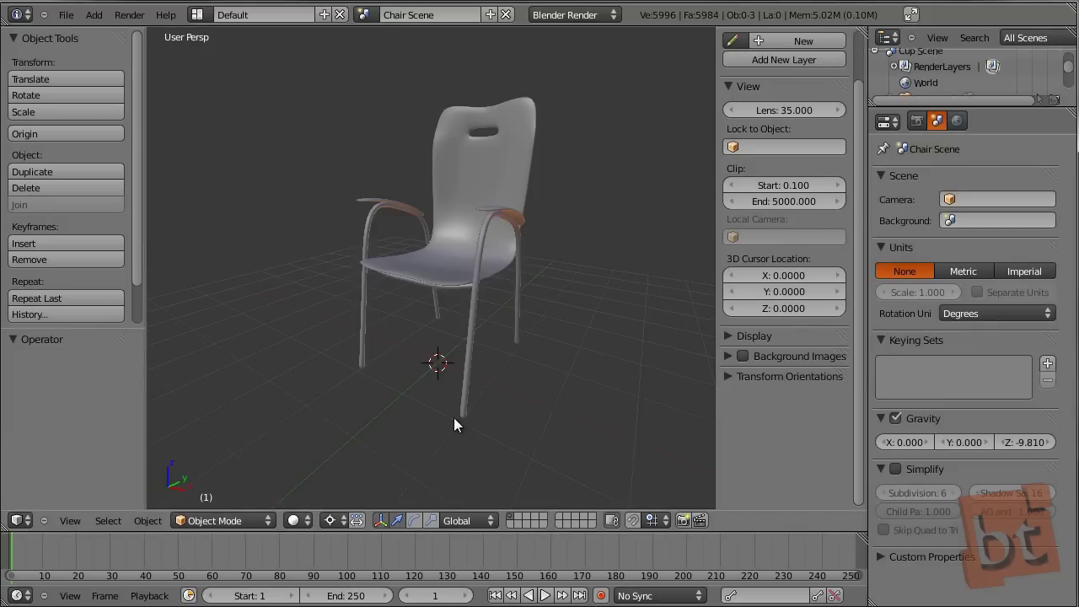
{"action": "middle_click_drag", "start_coordinate": [520, 243], "coordinate": [544, 264]}
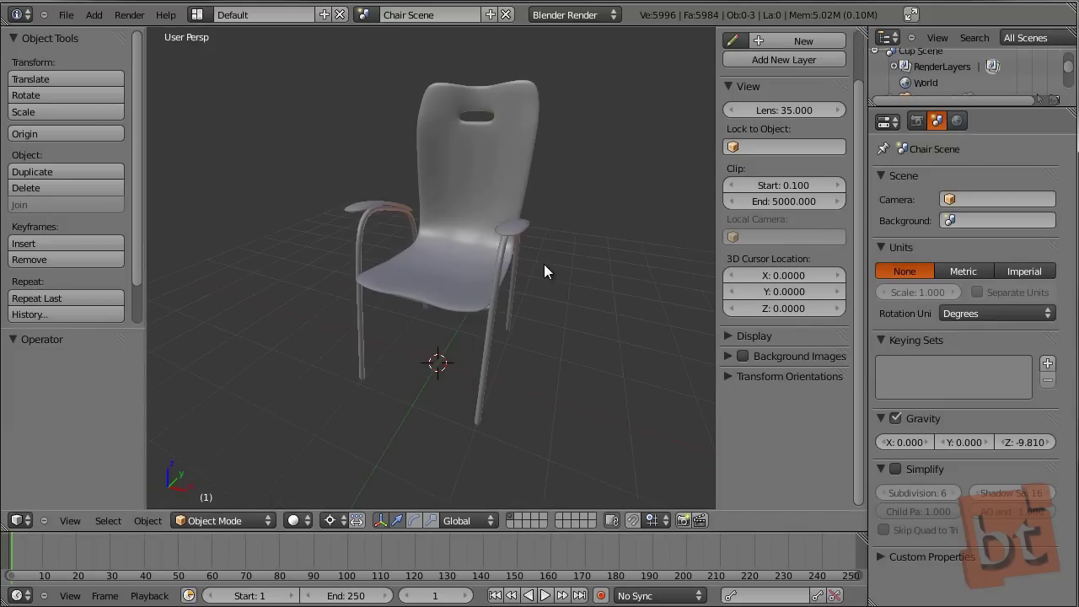
In a wireframe top view, add a cylinder mesh with 6 vertices at the scene's origin.
{"action": "key", "text": "KP_7"}
{"action": "scroll", "coordinate": [481, 277], "scroll_direction": "up", "scroll_amount": 3}
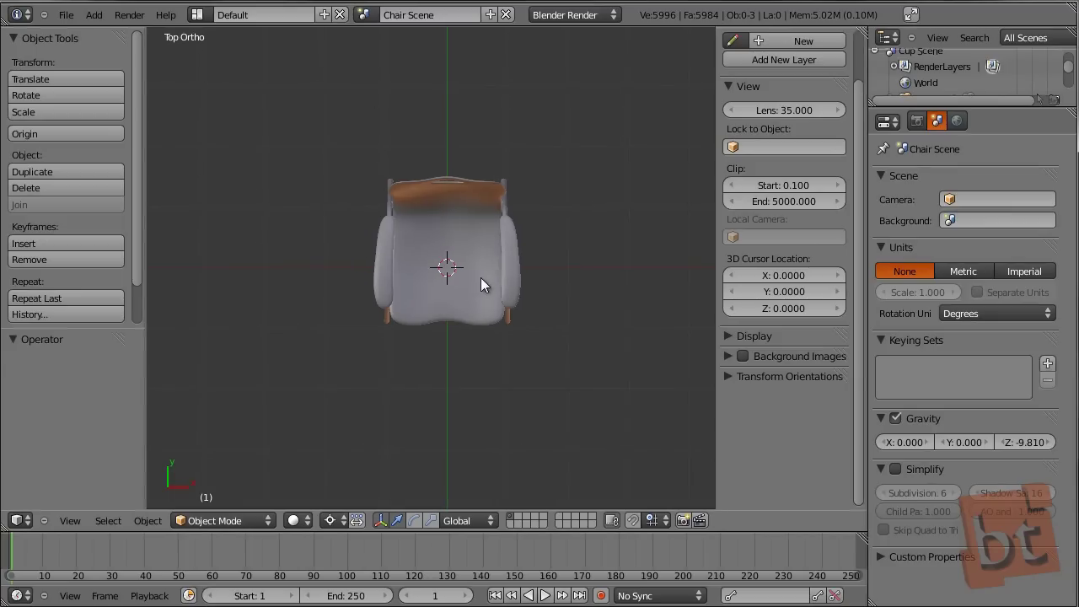
{"action": "key", "text": "z"}
{"action": "middle_click_drag", "start_coordinate": [470, 303], "coordinate": [491, 317], "text": "shift"}
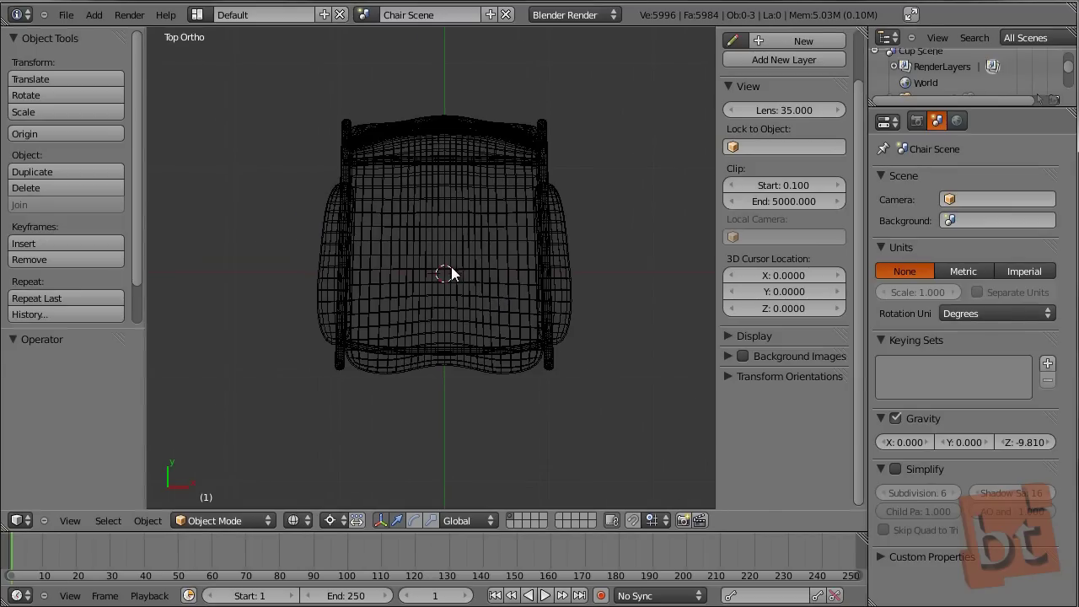
{"action": "key", "text": "shift+a"}
{"action": "mouse_move", "coordinate": [501, 269]}
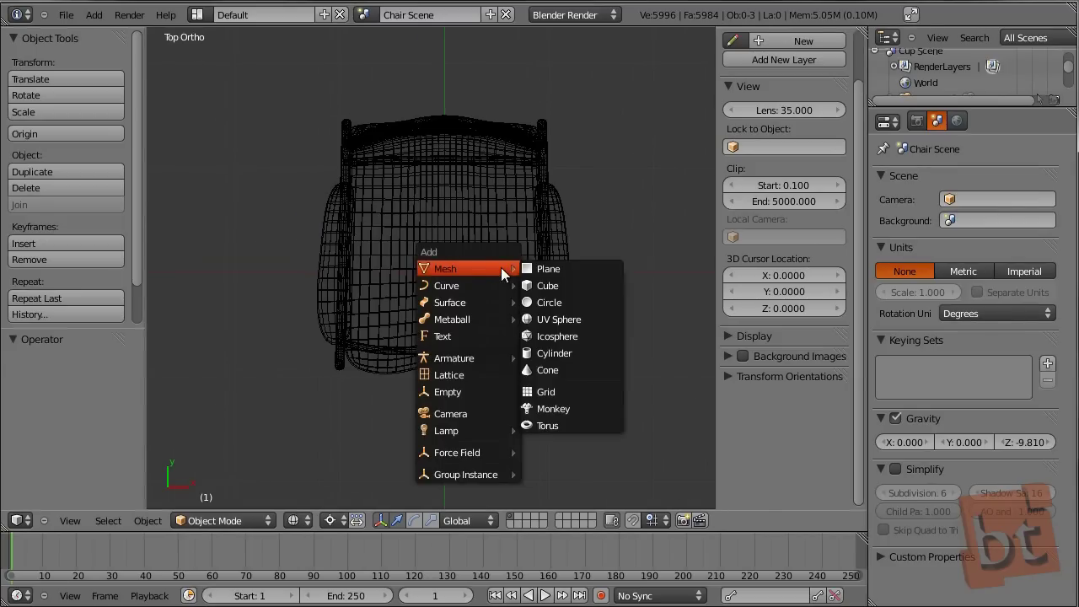
{"action": "left_click", "coordinate": [584, 352]}
{"action": "left_click", "coordinate": [74, 379]}
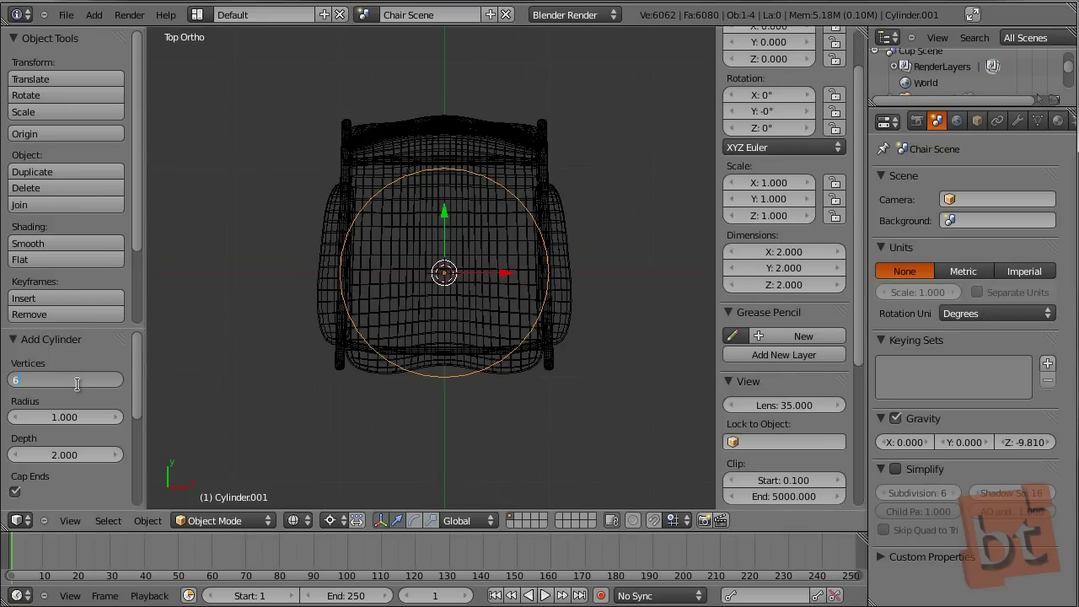
{"action": "key", "text": "Return"}
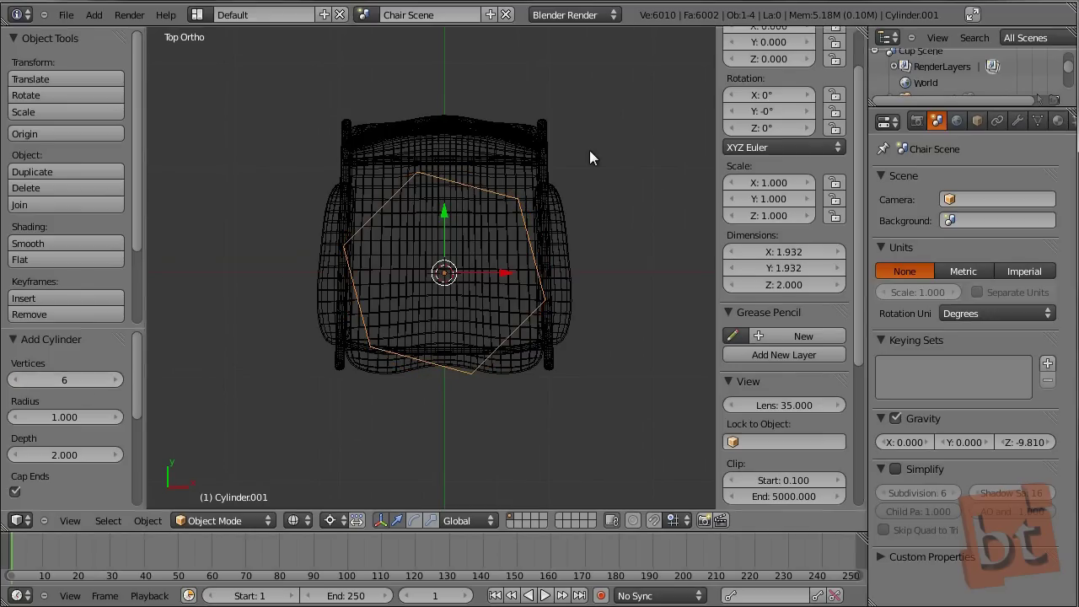
Rotate the six-sided cylinder by 14.786° in the top view so that two of its corners align with the Y axis.
{"action": "key", "text": "r"}
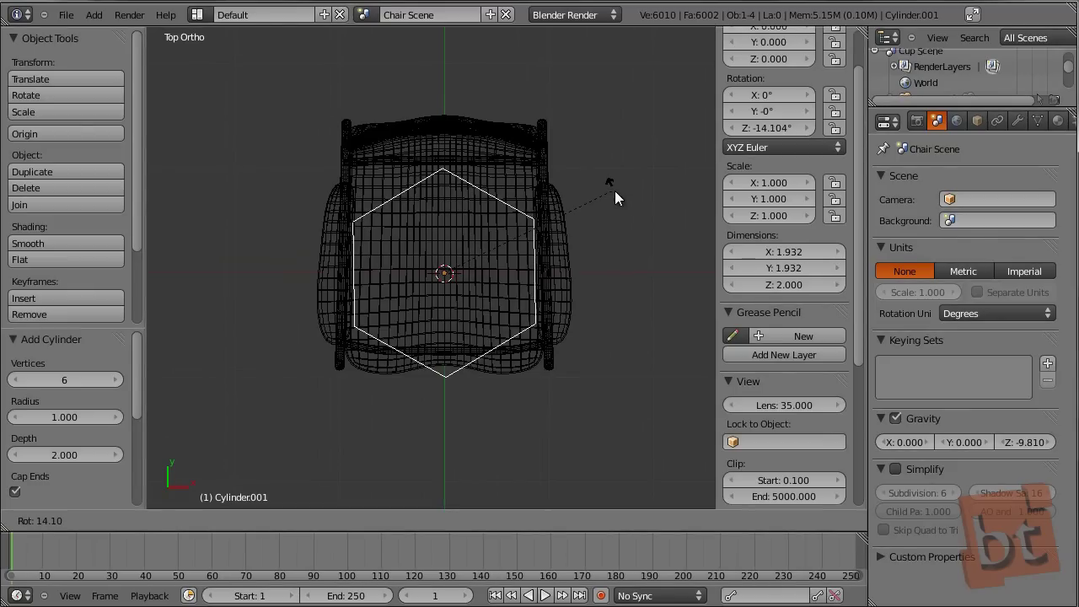
{"action": "left_click", "coordinate": [616, 192]}
{"action": "scroll", "coordinate": [511, 283], "scroll_direction": "up", "scroll_amount": 3}
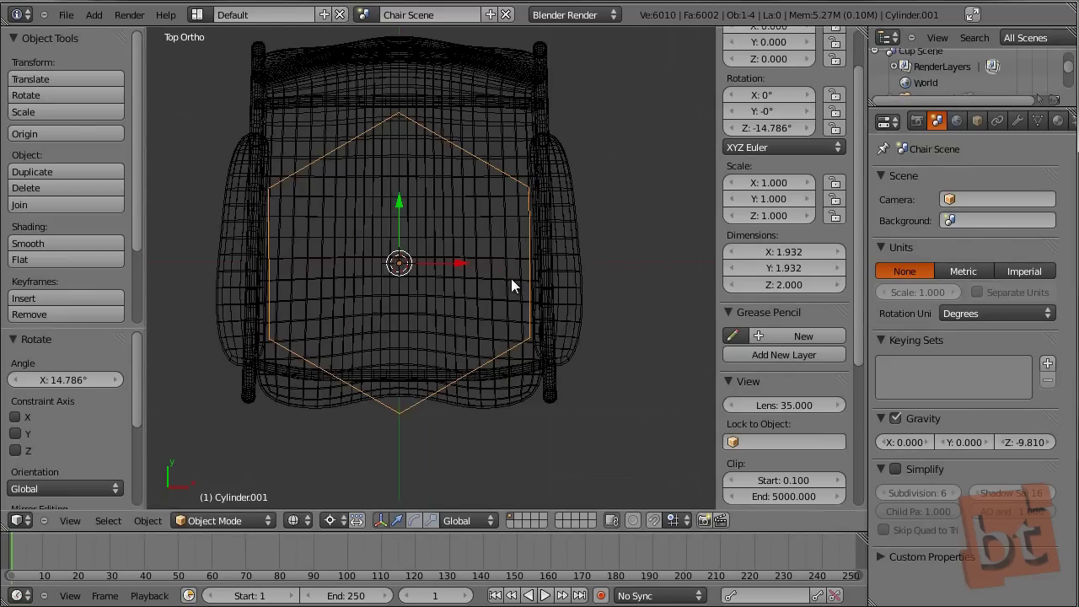
In Edit Mode, move the cylinder's whole mesh 1.008 in X and -0.882 in Y, onto the front leg's end.
{"action": "key", "text": "Tab"}
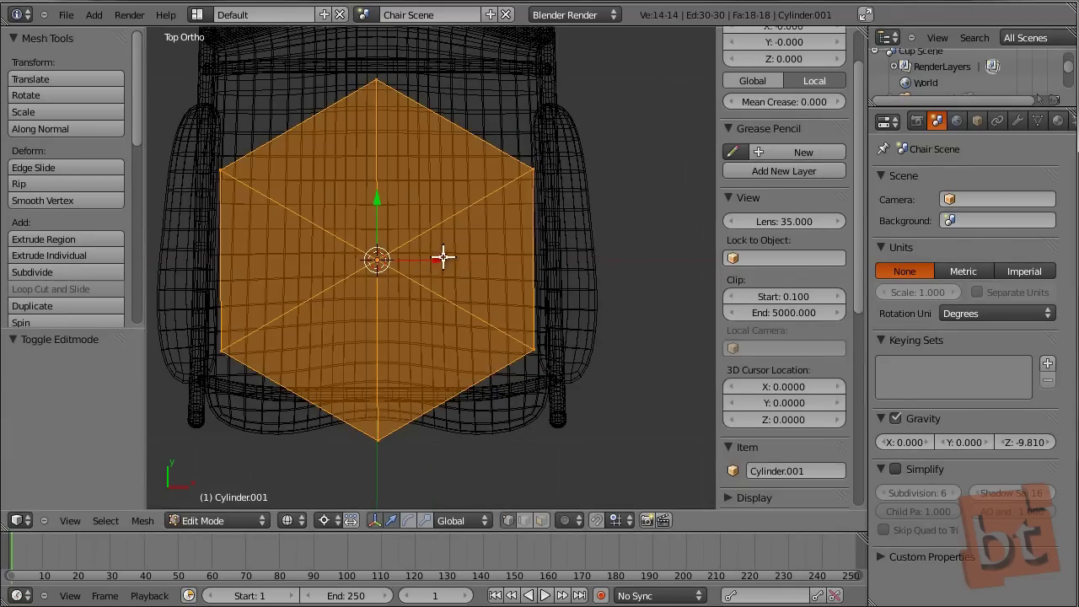
{"action": "key", "text": "a"}
{"action": "key", "text": "a"}
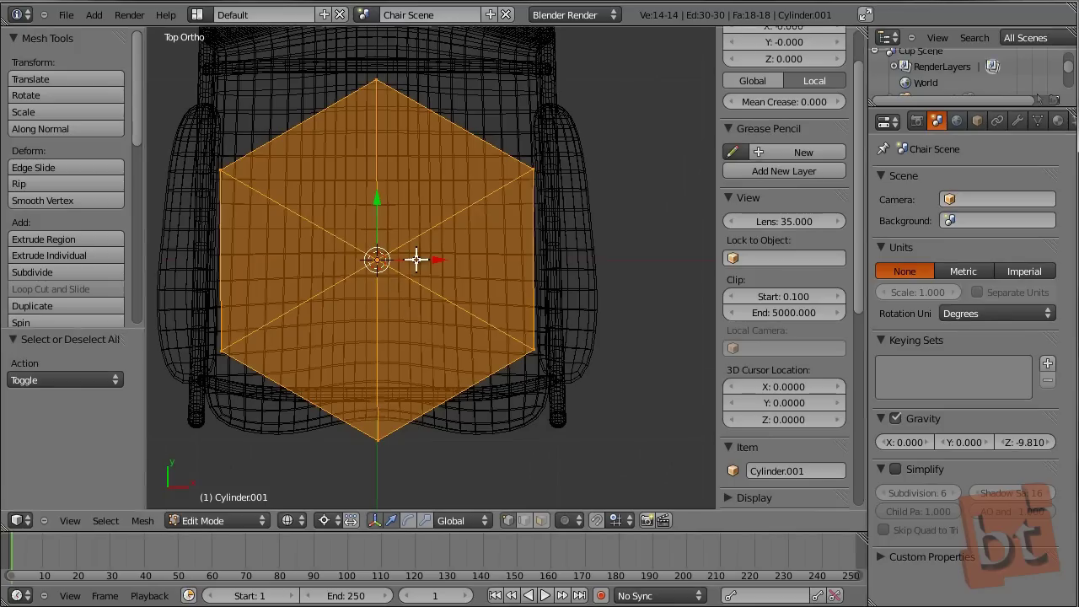
{"action": "key", "text": "g"}
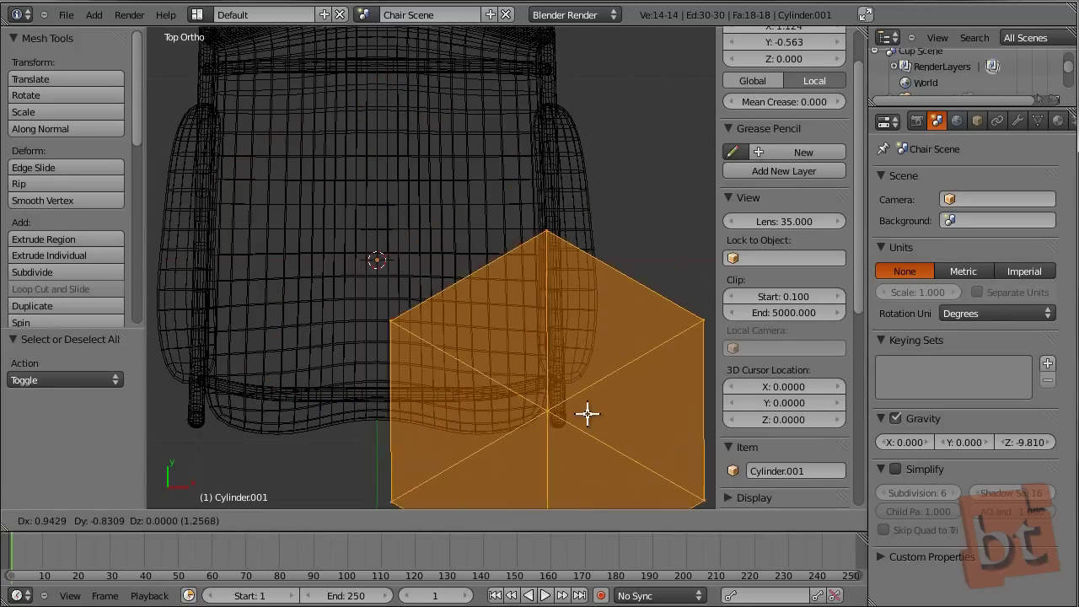
{"action": "left_click", "coordinate": [581, 419]}
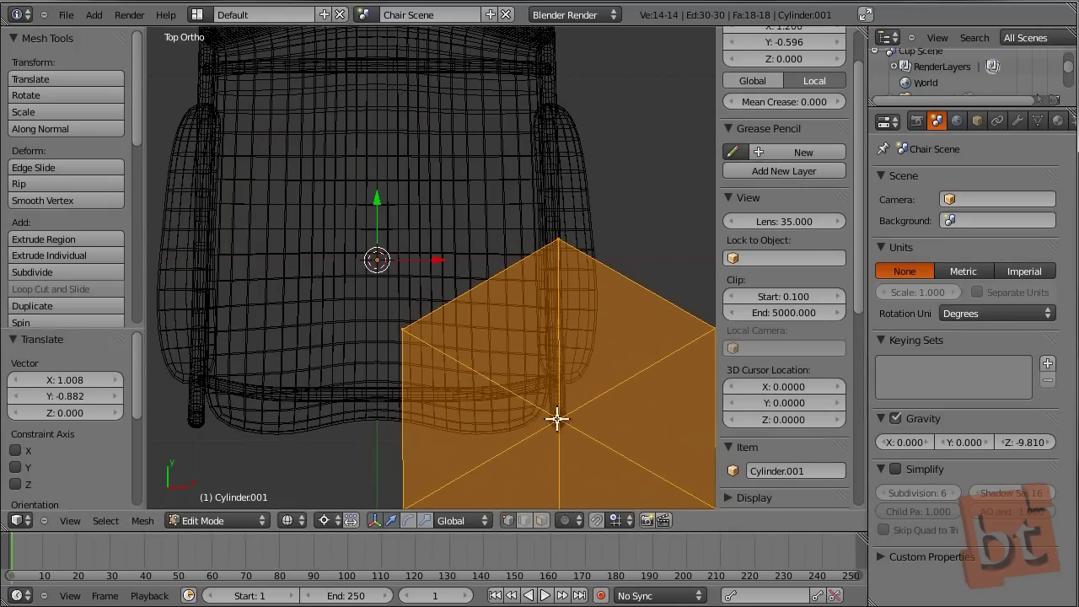
Set the pivot to the bounding box centre and scale the cylinder's mesh to 0.075 around the front leg.
{"action": "middle_click_drag", "start_coordinate": [606, 422], "coordinate": [535, 311], "text": "shift"}
{"action": "scroll", "coordinate": [526, 311], "scroll_direction": "up", "scroll_amount": 2}
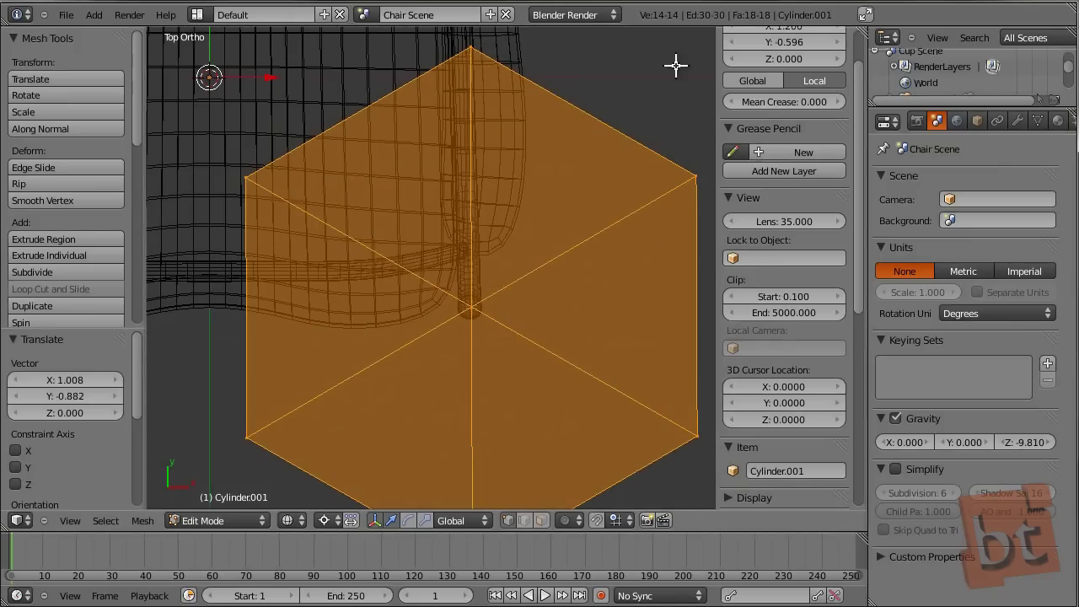
{"action": "key", "text": "s"}
{"action": "key", "text": "Escape"}
{"action": "key", "text": "comma"}
{"action": "key", "text": "s"}
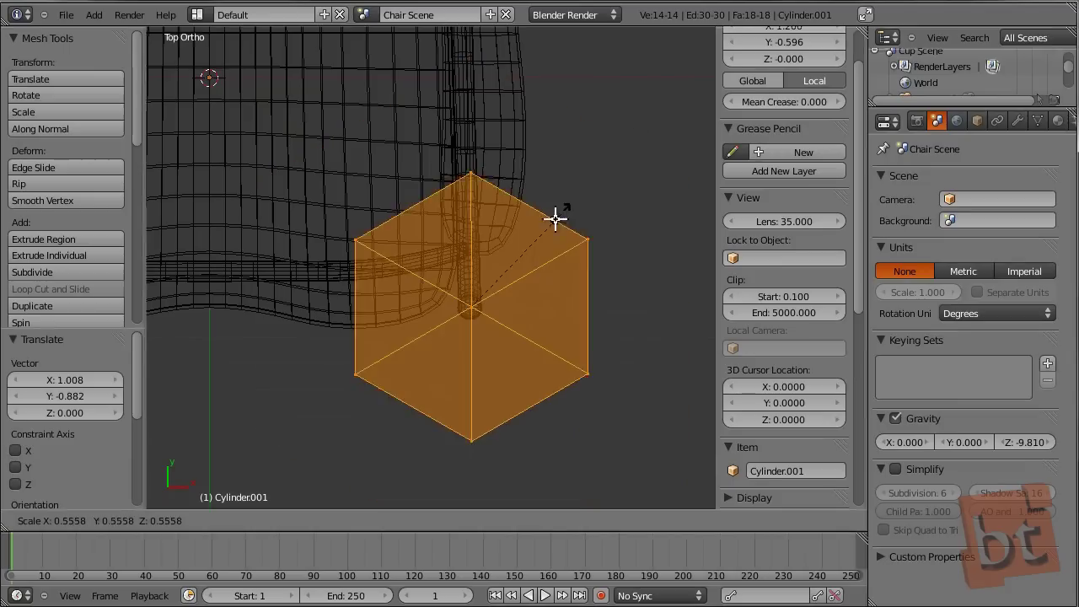
{"action": "left_click", "coordinate": [488, 293]}
In the front view, raise the small cylinder 0.077 along Z so its base sits on the ground line at the leg's end.
{"action": "key", "text": "KP_1"}
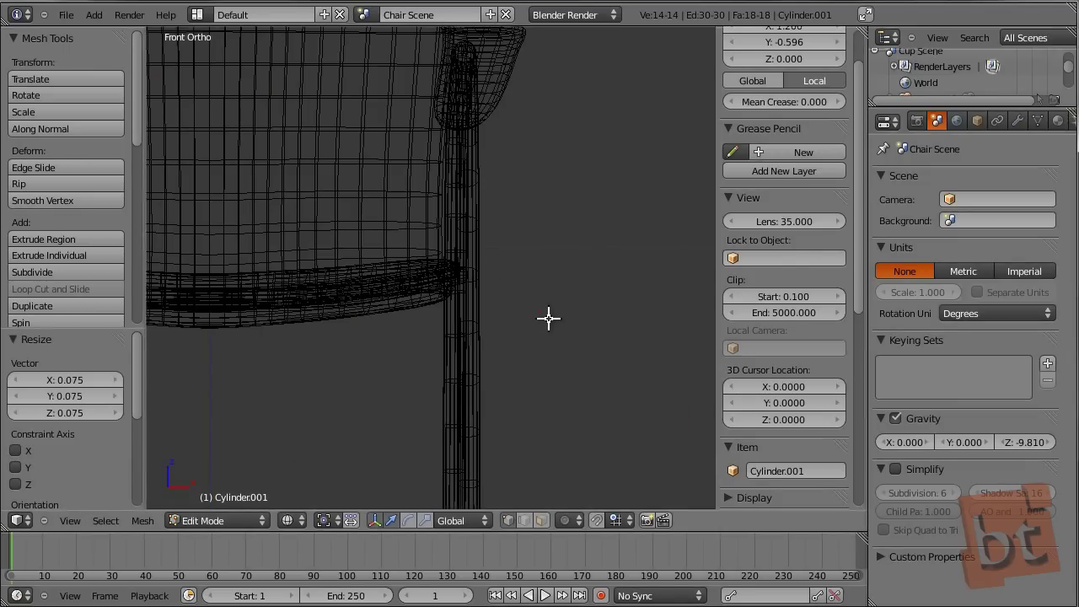
{"action": "scroll", "coordinate": [549, 319], "scroll_direction": "down", "scroll_amount": 6}
{"action": "middle_click_drag", "start_coordinate": [541, 290], "coordinate": [515, 214], "text": "shift"}
{"action": "scroll", "coordinate": [545, 309], "scroll_direction": "up", "scroll_amount": 5}
{"action": "middle_click_drag", "start_coordinate": [545, 309], "coordinate": [501, 180], "text": "shift"}
{"action": "middle_click_drag", "start_coordinate": [439, 342], "coordinate": [511, 237], "text": "shift"}
{"action": "scroll", "coordinate": [511, 237], "scroll_direction": "up", "scroll_amount": 3}
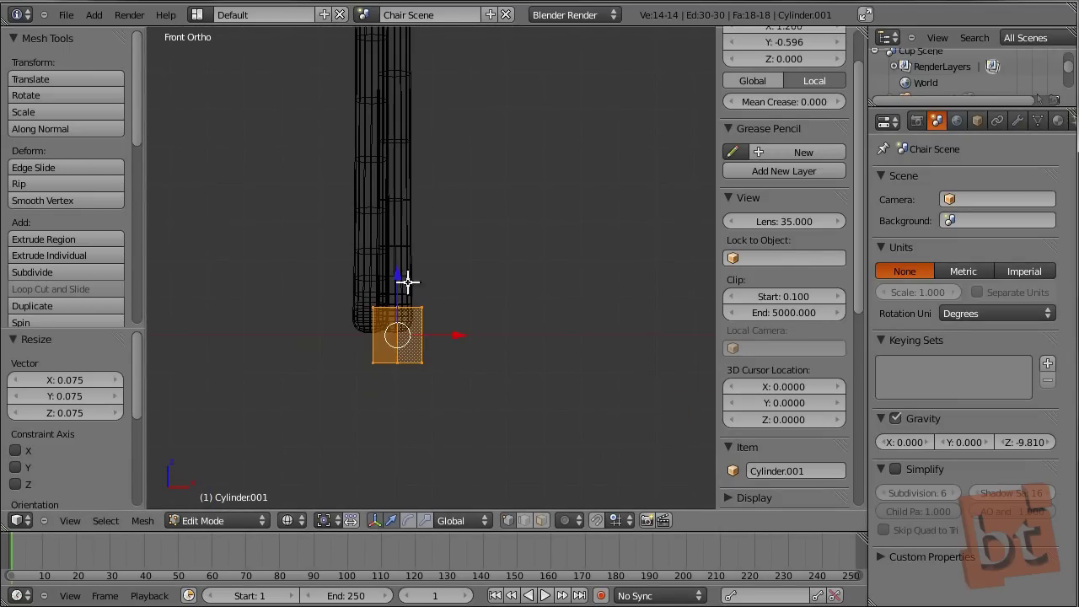
{"action": "key", "text": "g"}
{"action": "key", "text": "z"}
{"action": "left_click", "coordinate": [393, 248]}
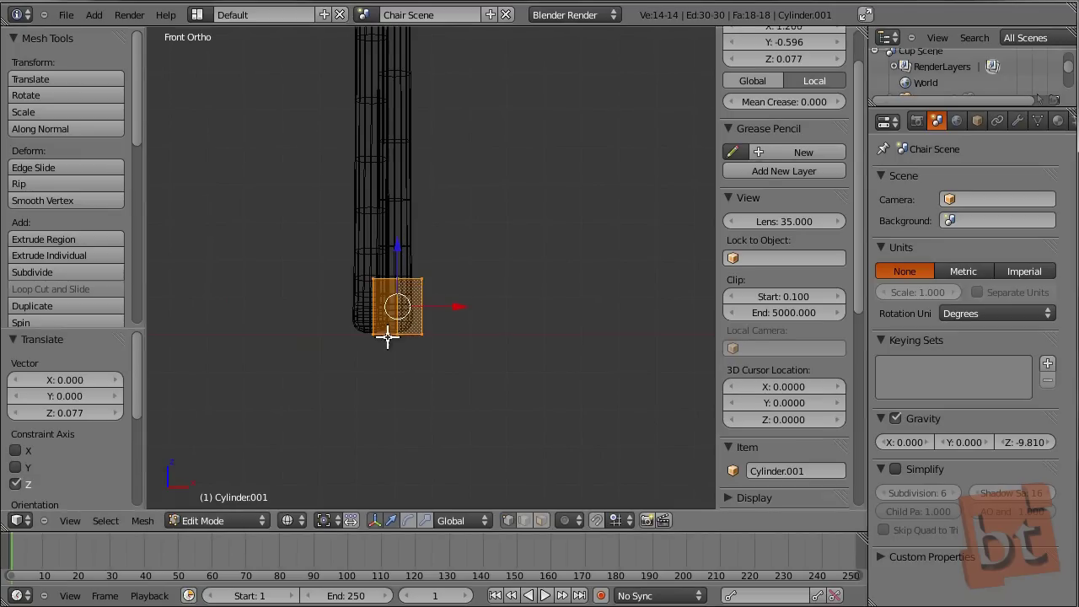
Add horizontal edge loops to the foot cylinder, close to its upper end and its lower end.
{"action": "scroll", "coordinate": [532, 326], "scroll_direction": "up", "scroll_amount": 3}
{"action": "middle_click_drag", "start_coordinate": [381, 328], "coordinate": [428, 340], "text": "shift"}
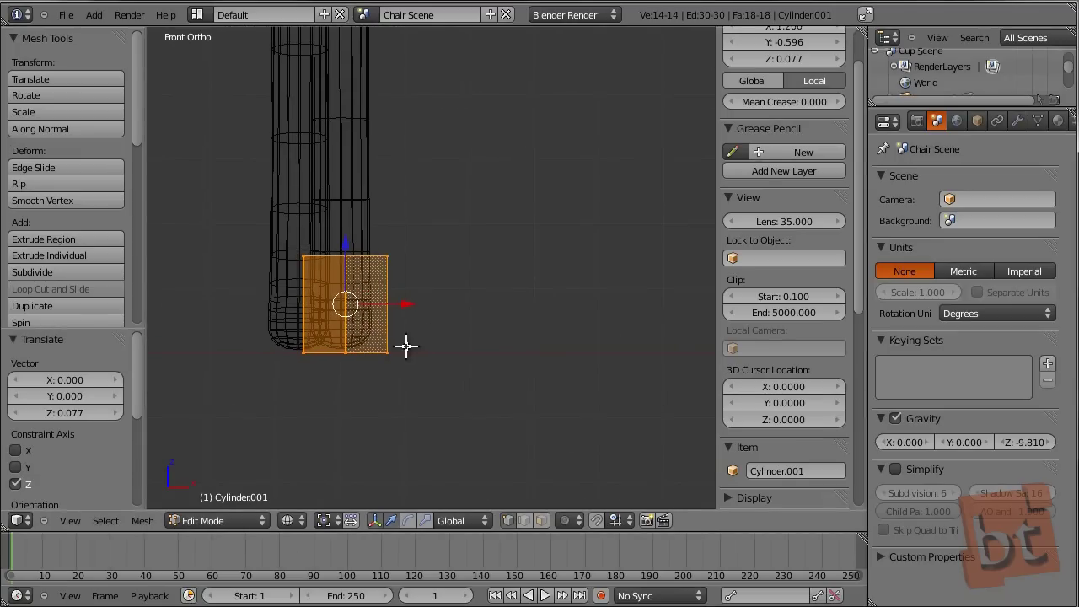
{"action": "key", "text": "ctrl+r"}
{"action": "left_click", "coordinate": [345, 289]}
{"action": "left_click", "coordinate": [345, 247]}
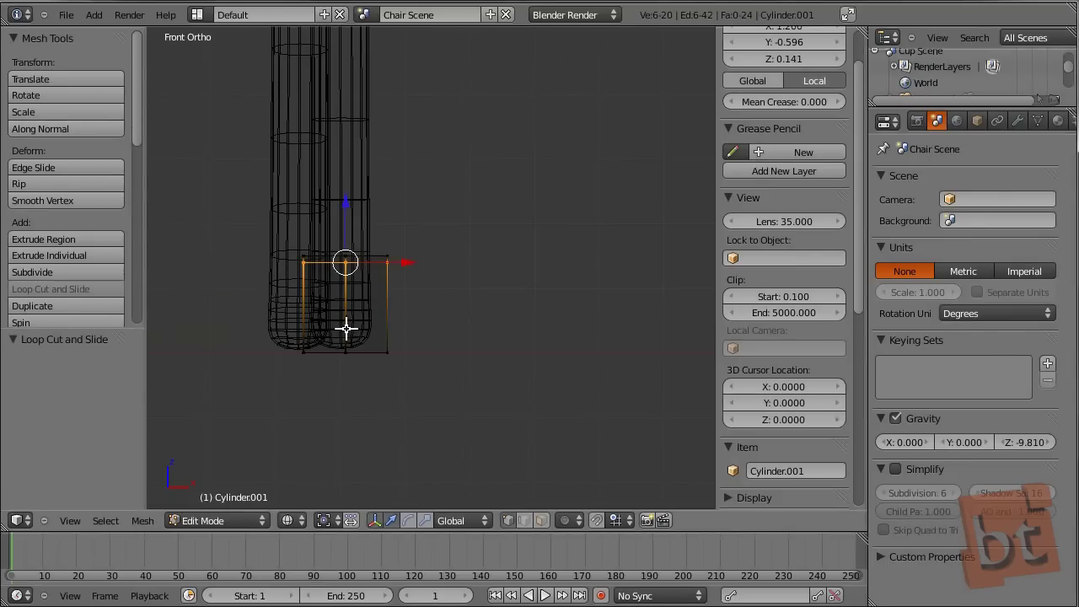
{"action": "key", "text": "g"}
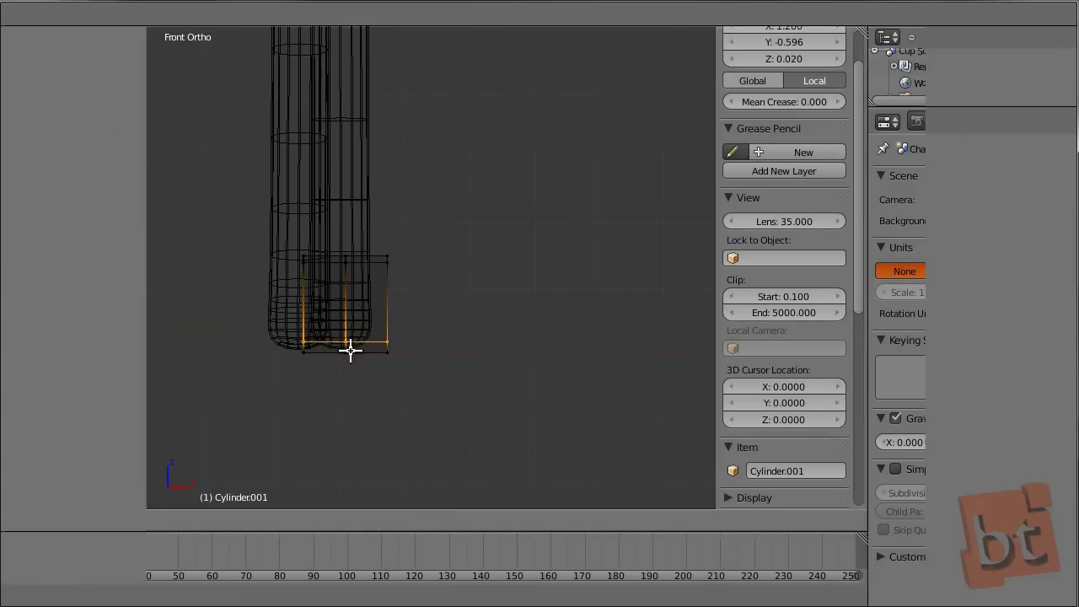
Place the lower edge loop just above the base of the foot cylinder.
{"action": "left_click", "coordinate": [351, 351]}
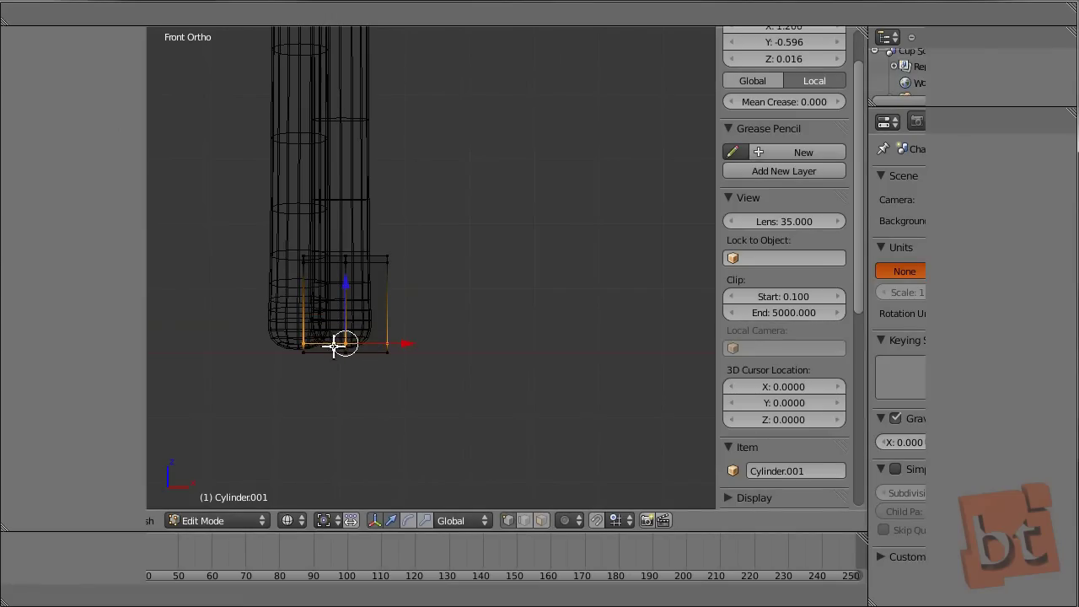
{"action": "middle_click_drag", "start_coordinate": [446, 303], "coordinate": [452, 391]}
Select the foot cylinder's two upper edge loops, scale them down slightly to taper the cap, and move them 0.004 along Y.
{"action": "right_click", "coordinate": [385, 253], "text": "alt"}
{"action": "right_click", "coordinate": [383, 229], "text": "alt+shift"}
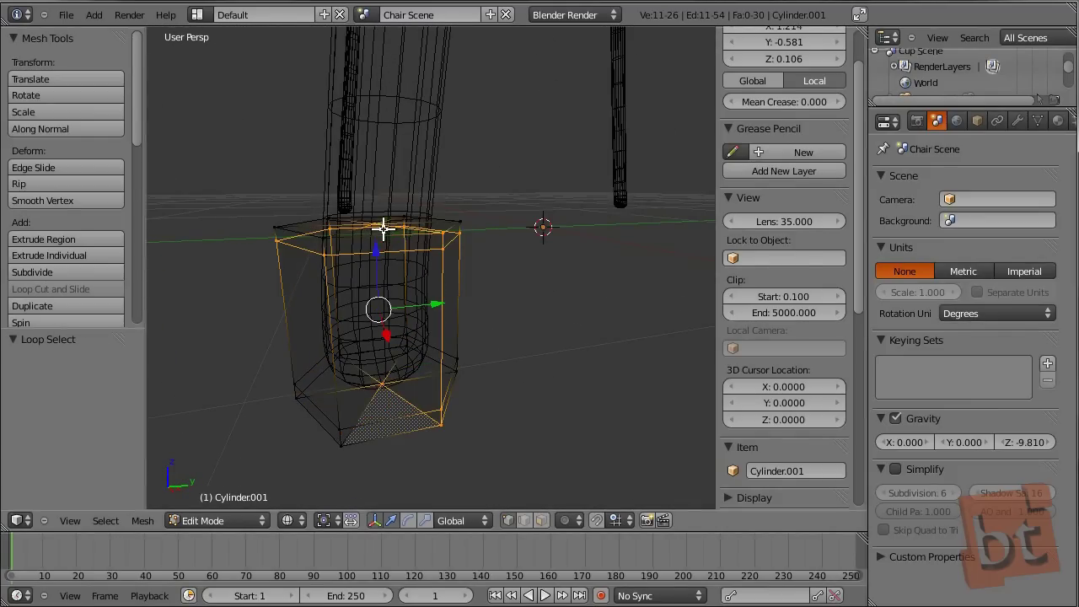
{"action": "right_click", "coordinate": [381, 237], "text": "alt+shift"}
{"action": "middle_click_drag", "start_coordinate": [544, 334], "coordinate": [534, 320]}
{"action": "right_click", "coordinate": [375, 394], "text": "shift"}
{"action": "right_click", "coordinate": [440, 436], "text": "shift"}
{"action": "right_click", "coordinate": [436, 414], "text": "shift"}
{"action": "middle_click_drag", "start_coordinate": [614, 372], "coordinate": [608, 363]}
{"action": "key", "text": "KP_3"}
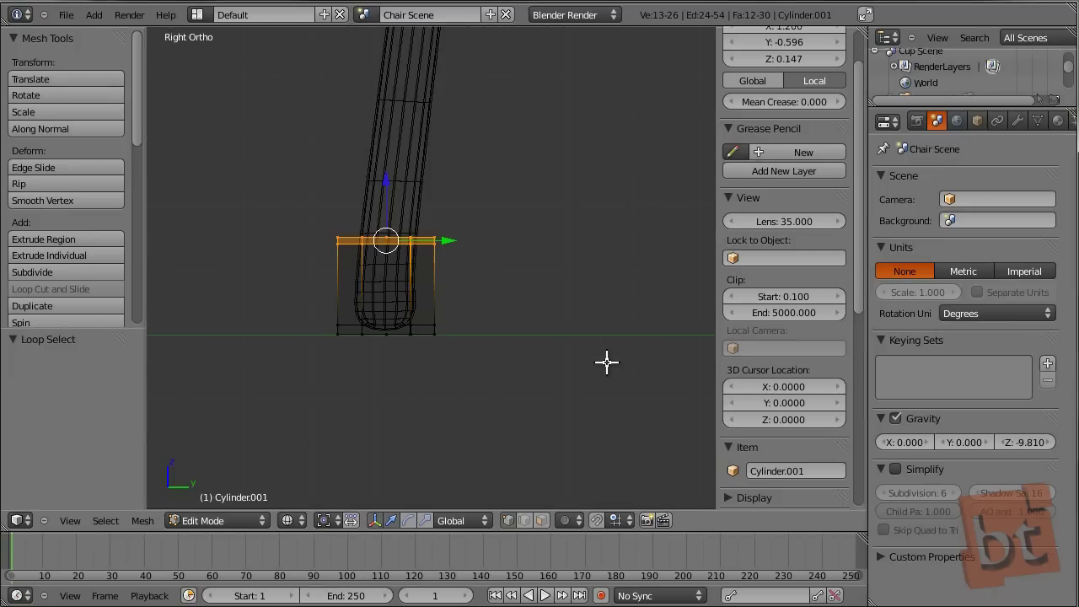
{"action": "scroll", "coordinate": [491, 255], "scroll_direction": "up", "scroll_amount": 4}
{"action": "key", "text": "s"}
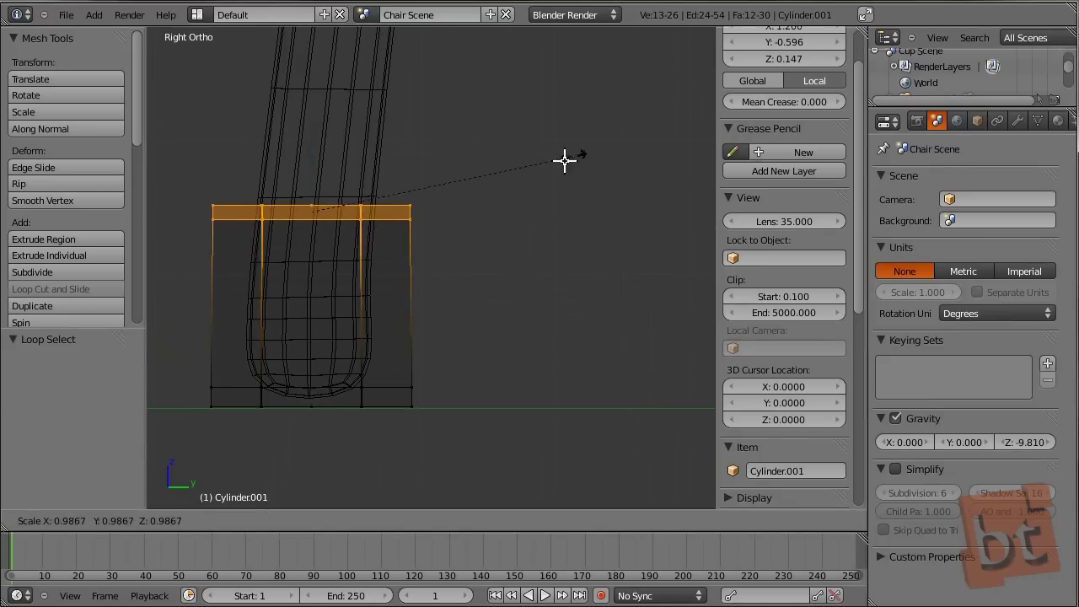
{"action": "left_click", "coordinate": [537, 173]}
{"action": "left_click_drag", "start_coordinate": [379, 210], "coordinate": [377, 218]}
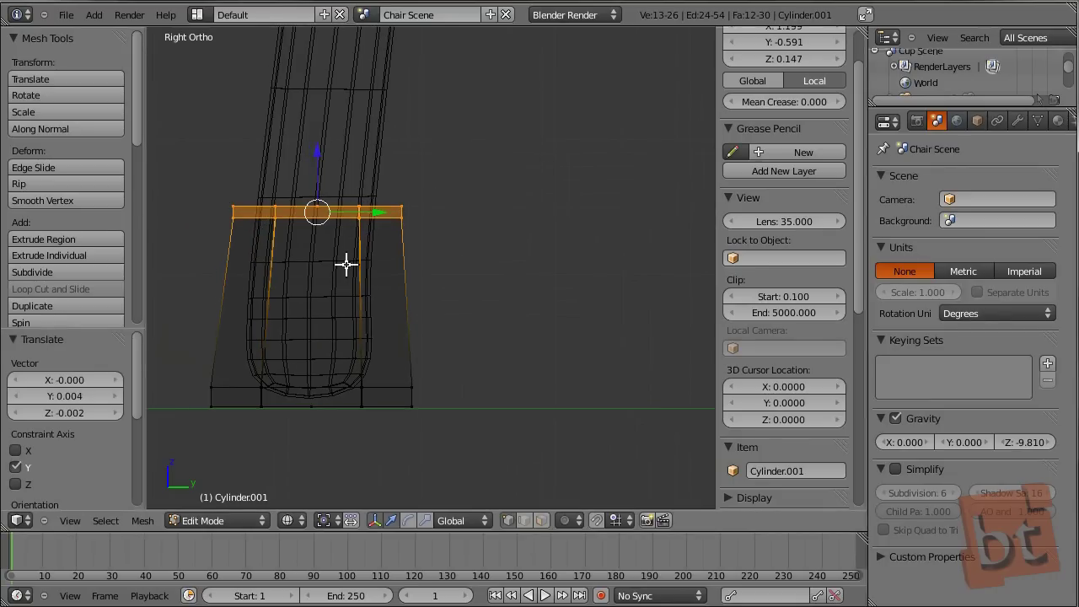
Add a Subdivision Surface modifier to the foot cylinder.
{"action": "left_click", "coordinate": [1016, 121]}
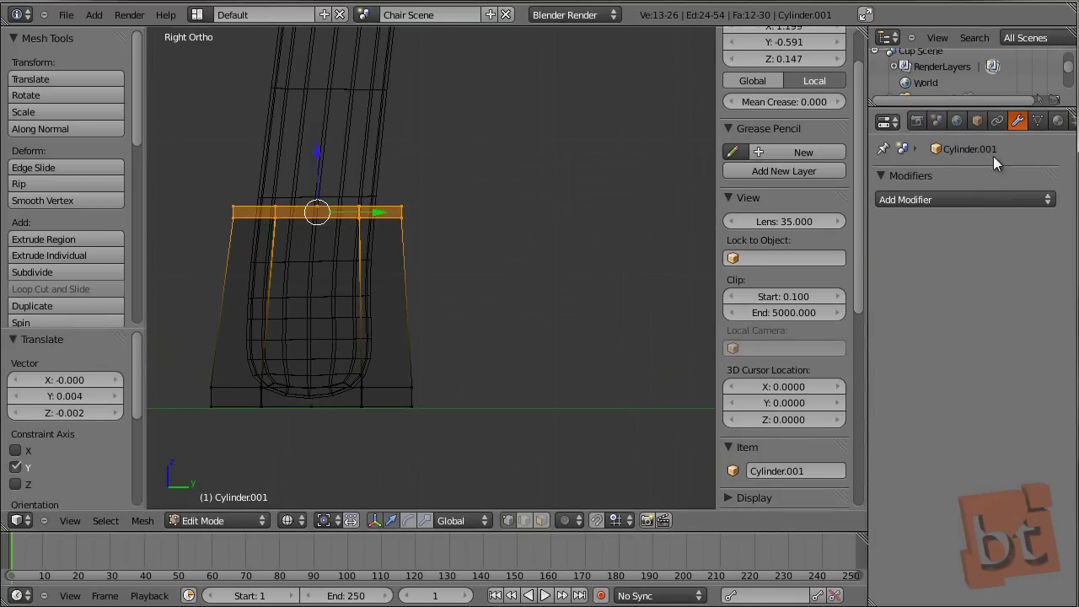
{"action": "left_click", "coordinate": [973, 198]}
{"action": "left_click", "coordinate": [762, 441]}
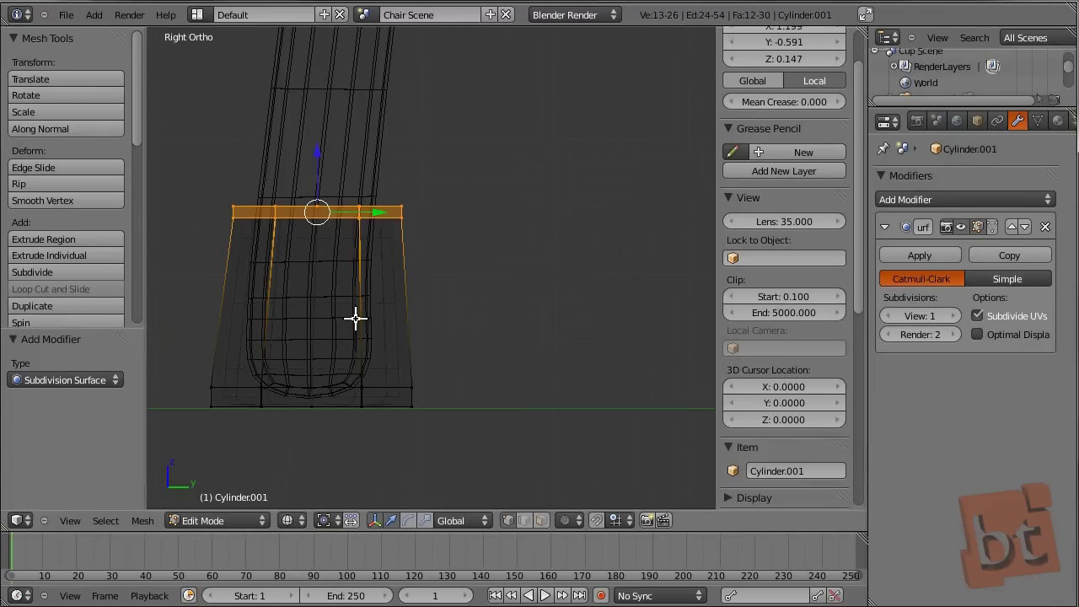
In solid shading, shift the cap's upper edge loops -0.003 along Y to centre them around the leg.
{"action": "key", "text": "z"}
{"action": "middle_click_drag", "start_coordinate": [392, 296], "coordinate": [422, 303], "text": "shift"}
{"action": "left_click_drag", "start_coordinate": [411, 220], "coordinate": [406, 220]}
{"action": "middle_click_drag", "start_coordinate": [364, 371], "coordinate": [425, 390]}
{"action": "scroll", "coordinate": [425, 391], "scroll_direction": "down", "scroll_amount": 9}
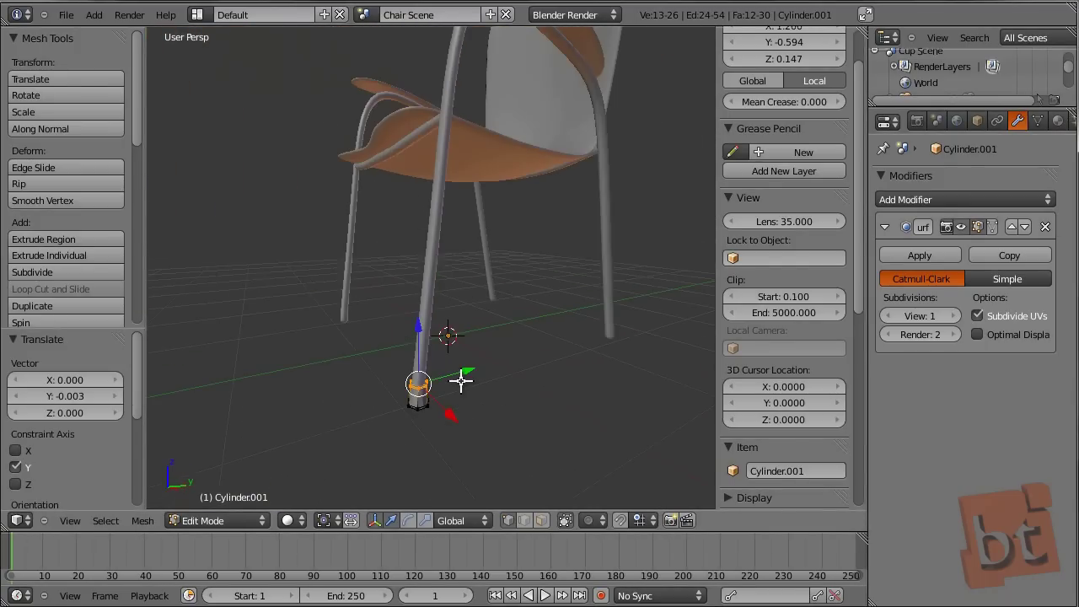
{"action": "scroll", "coordinate": [460, 379], "scroll_direction": "up", "scroll_amount": 4}
{"action": "middle_click_drag", "start_coordinate": [569, 362], "coordinate": [525, 337]}
{"action": "middle_click_drag", "start_coordinate": [483, 374], "coordinate": [485, 412]}
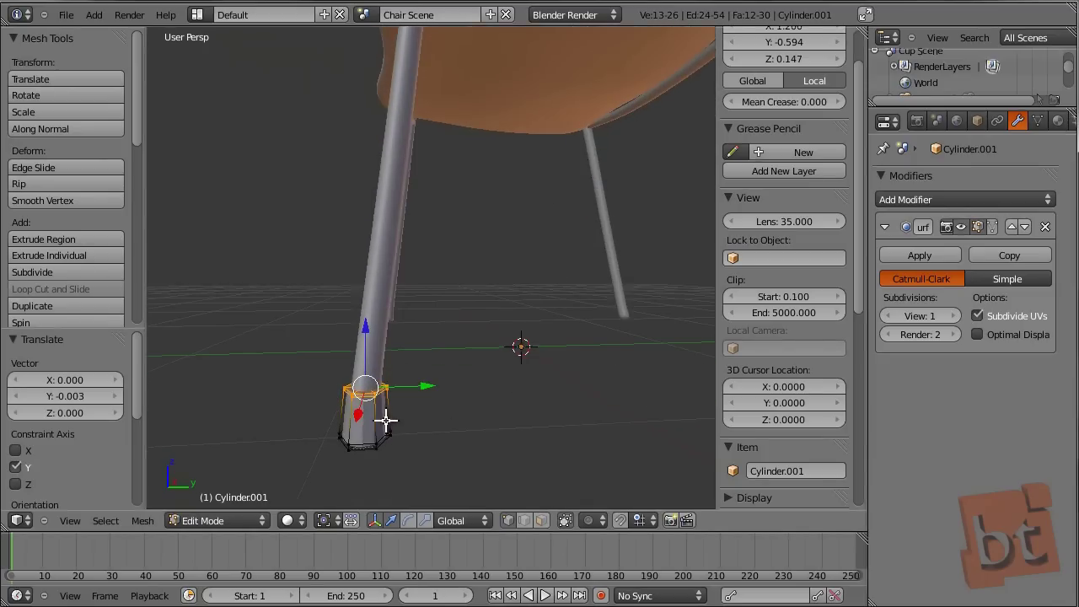
Select the whole foot cap mesh and duplicate it 2.281 along Y to the back leg on the same side.
{"action": "key", "text": "l"}
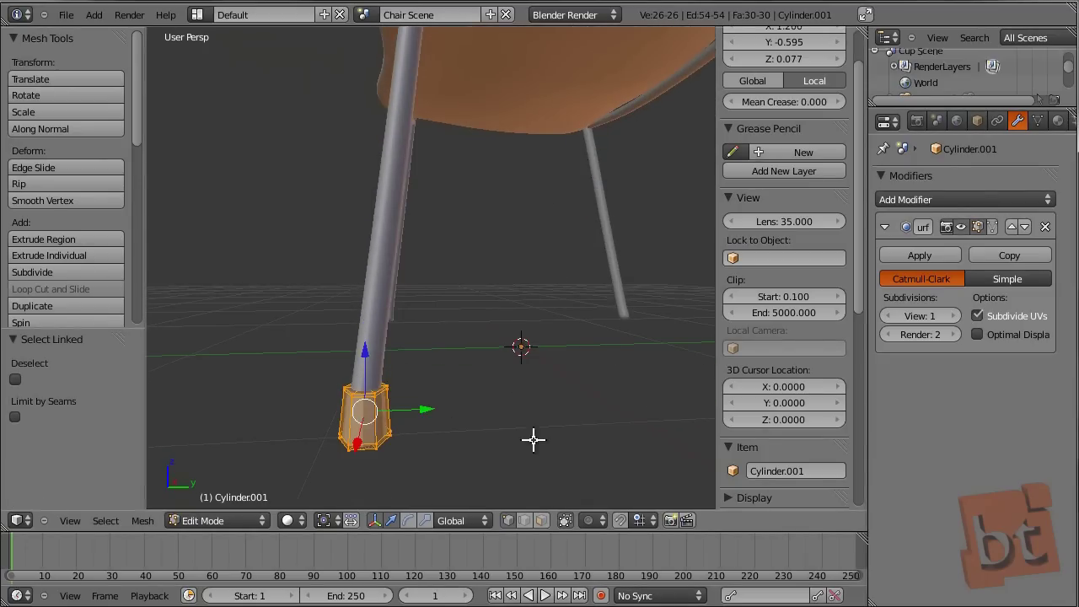
{"action": "scroll", "coordinate": [533, 440], "scroll_direction": "down", "scroll_amount": 3}
{"action": "middle_click_drag", "start_coordinate": [498, 377], "coordinate": [455, 422], "text": "shift"}
{"action": "middle_click_drag", "start_coordinate": [579, 428], "coordinate": [449, 434], "text": "shift"}
{"action": "middle_click_drag", "start_coordinate": [457, 389], "coordinate": [451, 395]}
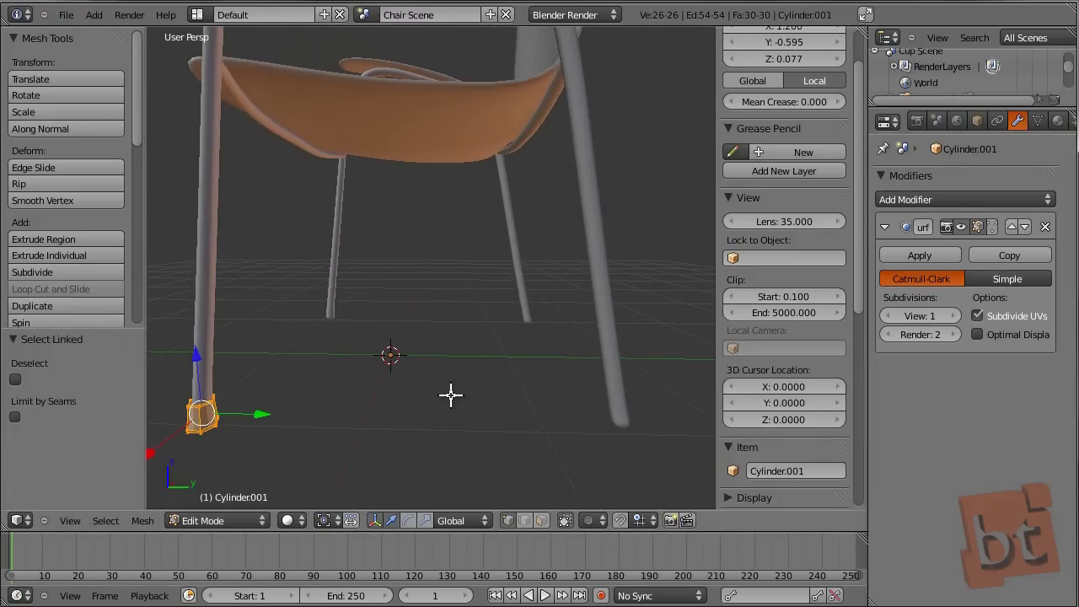
{"action": "key", "text": "shift+d"}
{"action": "key", "text": "y"}
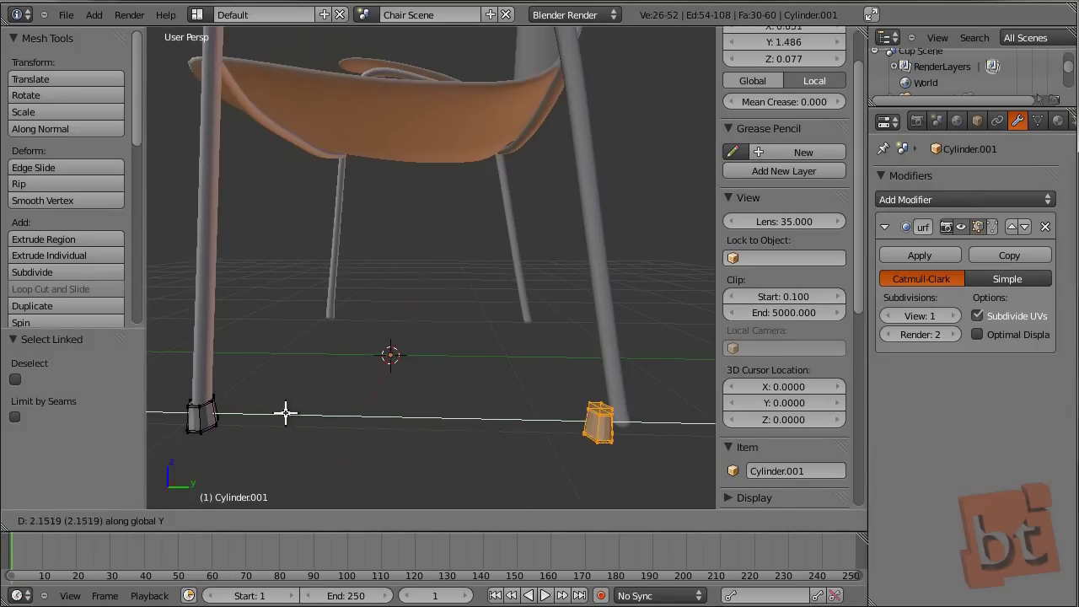
{"action": "left_click", "coordinate": [312, 417]}
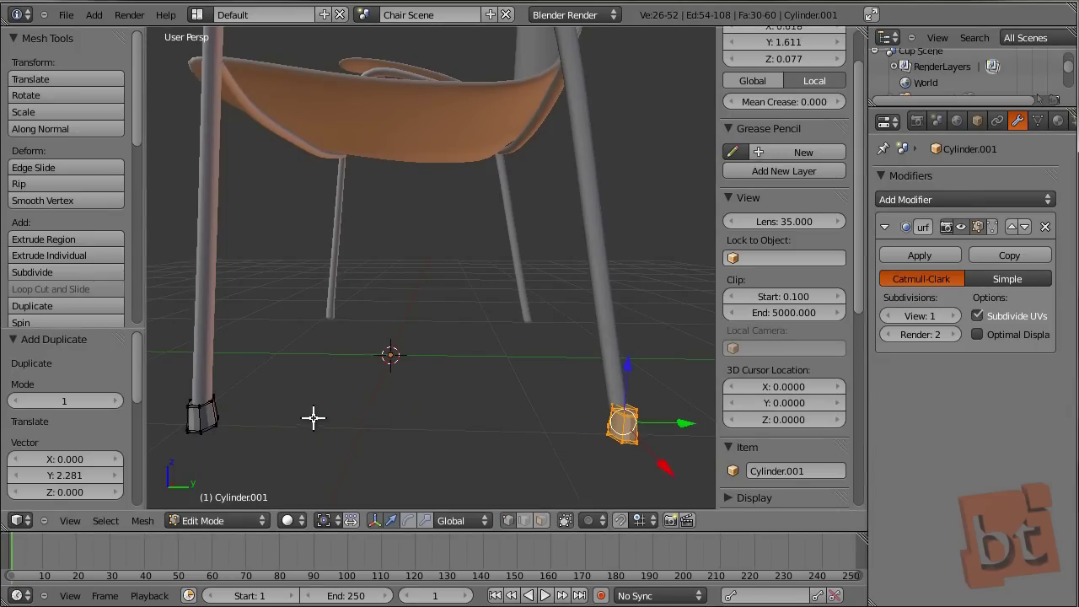
Move the duplicated foot cap -0.070 along X onto the back leg's end.
{"action": "key", "text": "g"}
{"action": "key", "text": "x"}
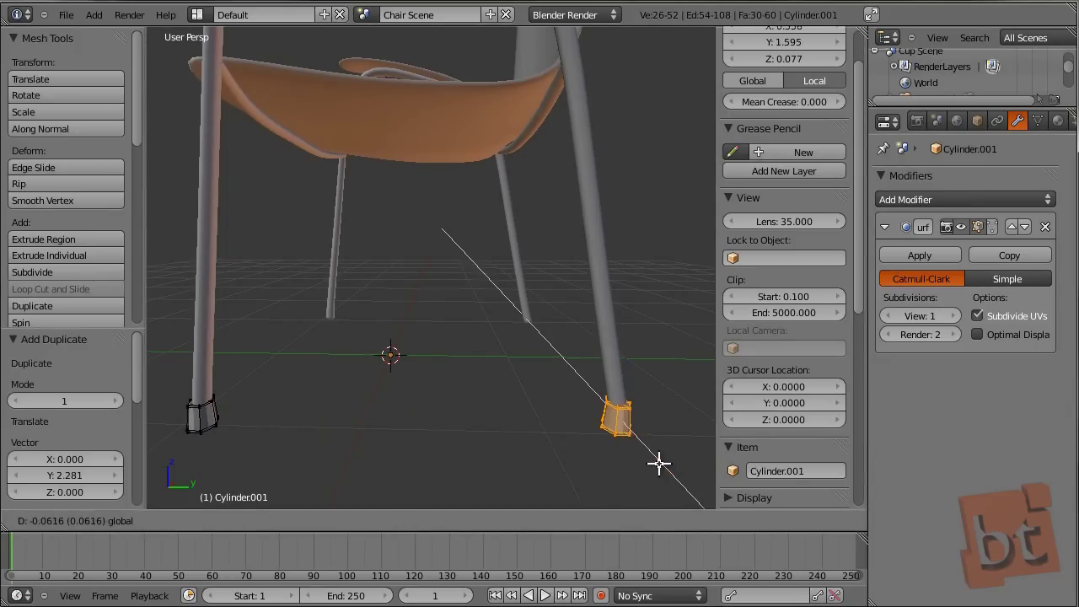
{"action": "left_click", "coordinate": [659, 463]}
{"action": "middle_click_drag", "start_coordinate": [626, 444], "coordinate": [479, 402], "text": "shift"}
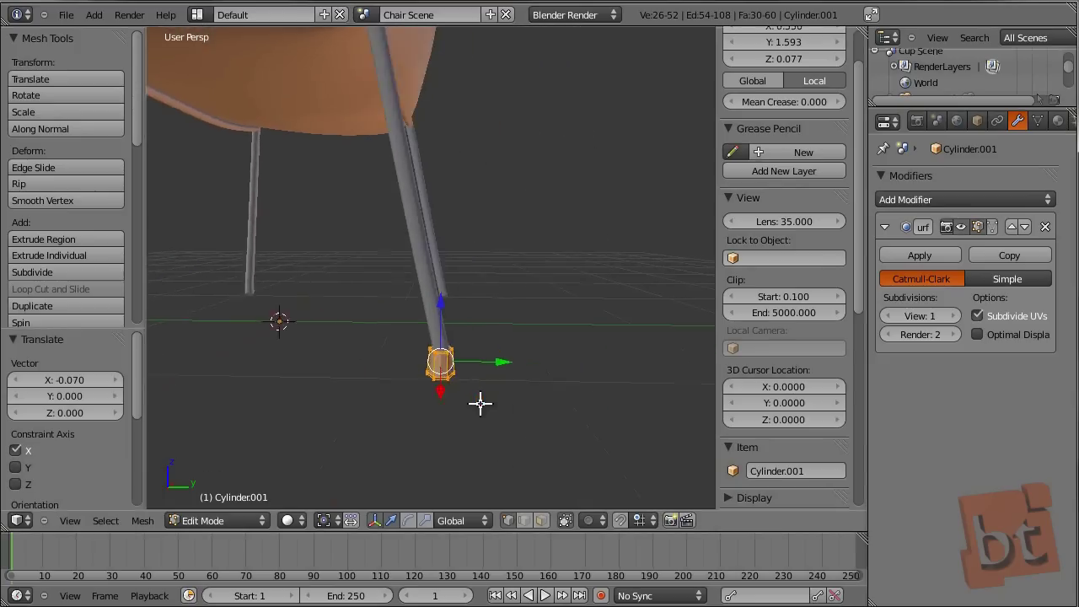
Select the back foot cap's lower edge loops and move them 0.029 along Y to follow the leg's slant.
{"action": "scroll", "coordinate": [478, 389], "scroll_direction": "up", "scroll_amount": 2}
{"action": "middle_click_drag", "start_coordinate": [481, 250], "coordinate": [455, 301]}
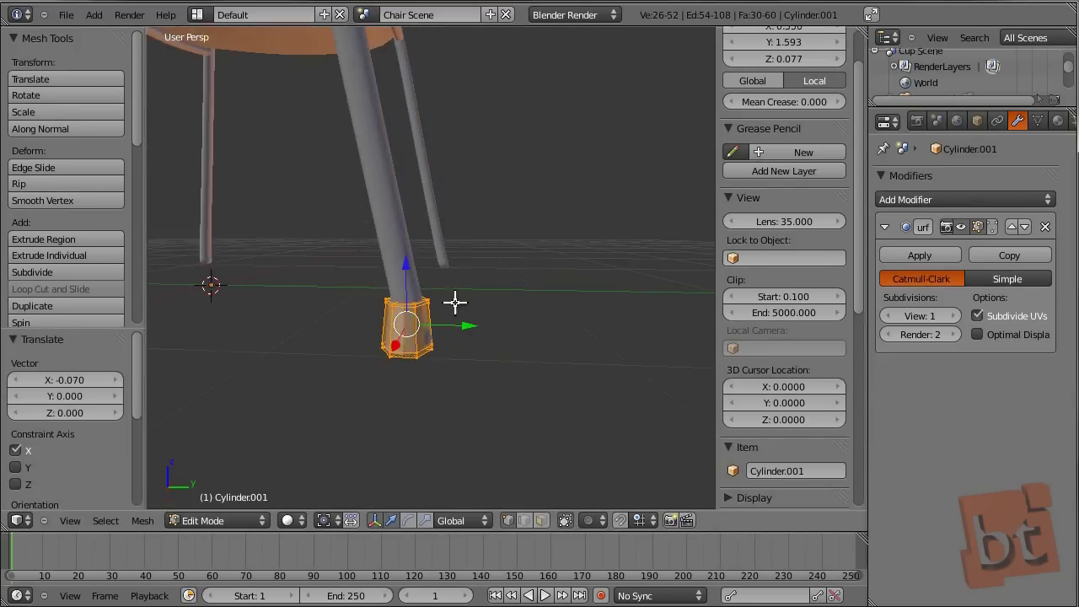
{"action": "scroll", "coordinate": [433, 351], "scroll_direction": "up", "scroll_amount": 5}
{"action": "right_click", "coordinate": [349, 368], "text": "alt"}
{"action": "middle_click_drag", "start_coordinate": [349, 367], "coordinate": [429, 335]}
{"action": "key", "text": "g"}
{"action": "key", "text": "y"}
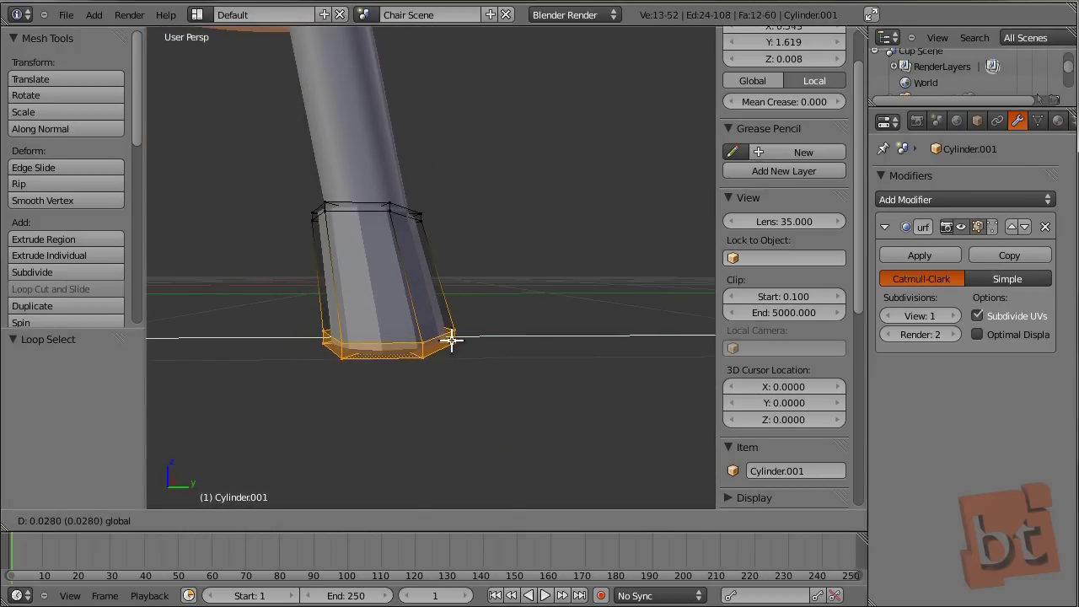
{"action": "left_click", "coordinate": [451, 340]}
Select the whole back foot cap, nudge it slightly along X to centre it on the leg, and return to Object Mode.
{"action": "middle_click_drag", "start_coordinate": [448, 233], "coordinate": [321, 260]}
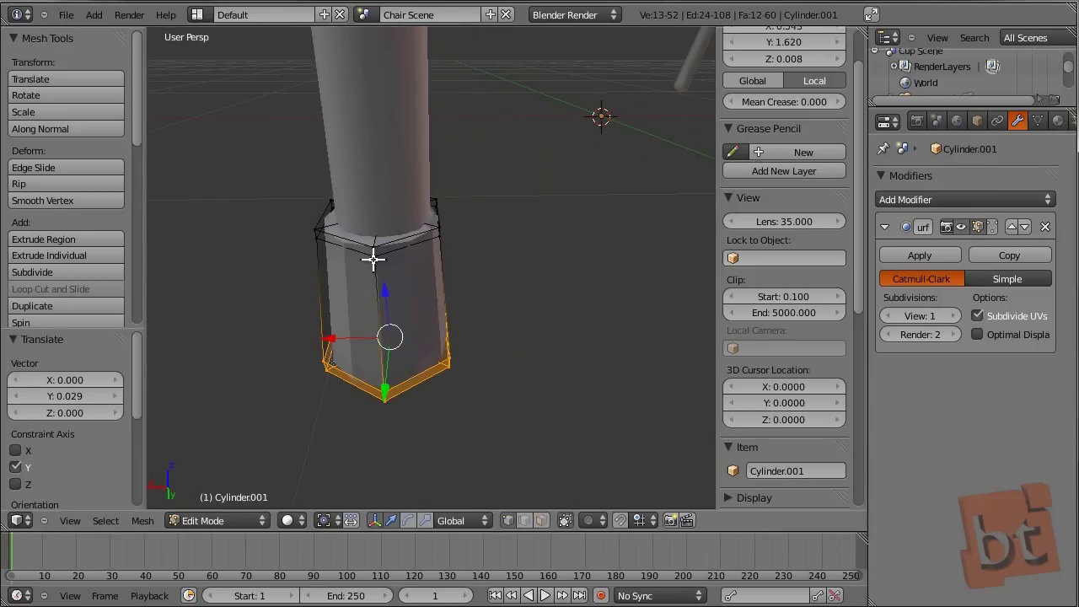
{"action": "key", "text": "l"}
{"action": "left_click_drag", "start_coordinate": [330, 288], "coordinate": [334, 288]}
{"action": "middle_click_drag", "start_coordinate": [309, 349], "coordinate": [454, 328]}
{"action": "scroll", "coordinate": [453, 328], "scroll_direction": "down", "scroll_amount": 4}
{"action": "middle_click_drag", "start_coordinate": [402, 373], "coordinate": [613, 365], "text": "shift"}
{"action": "scroll", "coordinate": [523, 372], "scroll_direction": "down", "scroll_amount": 3}
{"action": "key", "text": "Tab"}
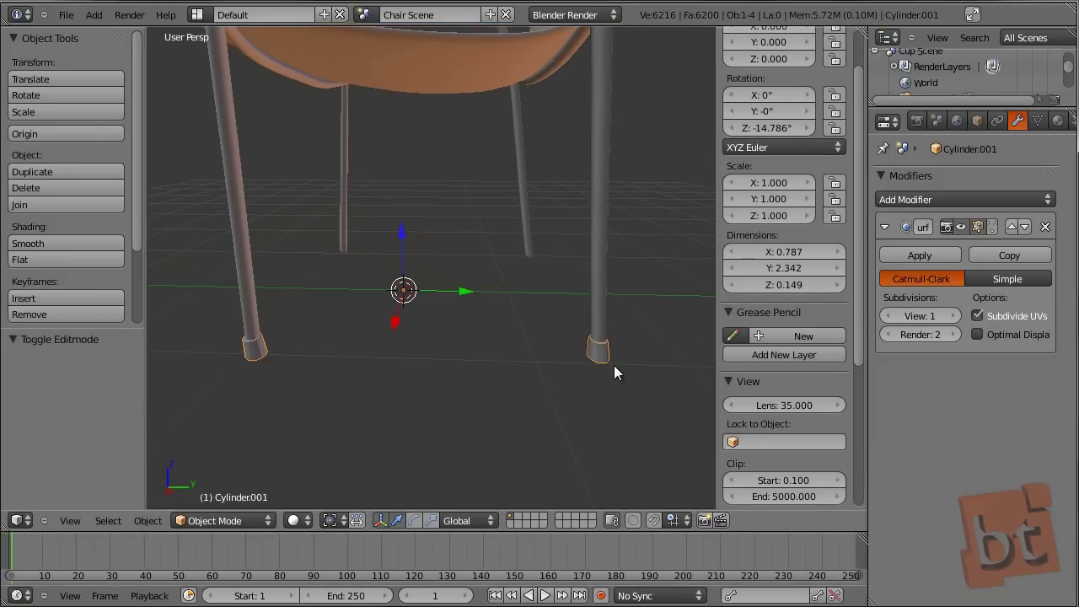
In Edit Mode, select the front foot cap's lower edge loops and move them -0.010 along Y.
{"action": "middle_click_drag", "start_coordinate": [295, 381], "coordinate": [274, 345]}
{"action": "right_click", "coordinate": [275, 335]}
{"action": "right_click", "coordinate": [273, 340]}
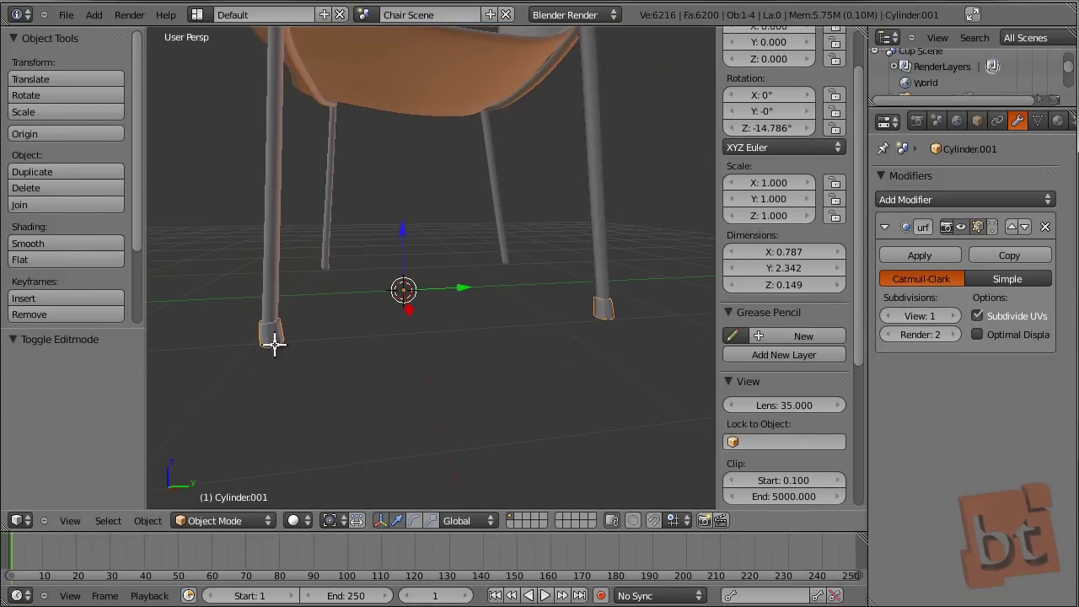
{"action": "key", "text": "Tab"}
{"action": "key", "text": "KP_Decimal"}
{"action": "scroll", "coordinate": [405, 349], "scroll_direction": "up", "scroll_amount": 3}
{"action": "right_click", "coordinate": [441, 257], "text": "alt"}
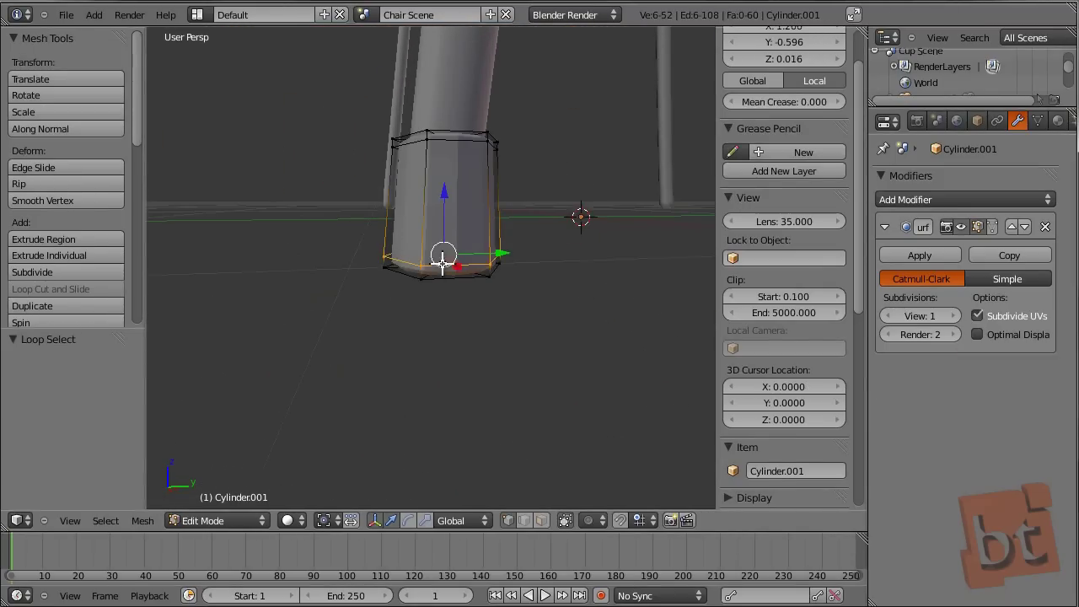
{"action": "right_click", "coordinate": [440, 285], "text": "alt"}
{"action": "middle_click_drag", "start_coordinate": [483, 329], "coordinate": [427, 276]}
{"action": "middle_click_drag", "start_coordinate": [496, 297], "coordinate": [501, 258]}
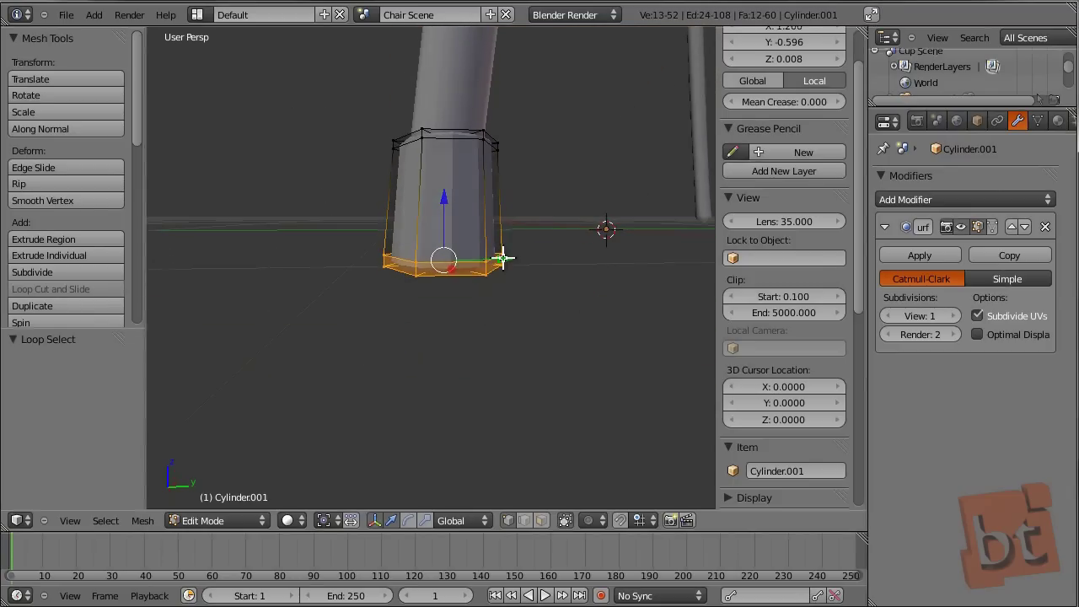
{"action": "key", "text": "g"}
{"action": "key", "text": "y"}
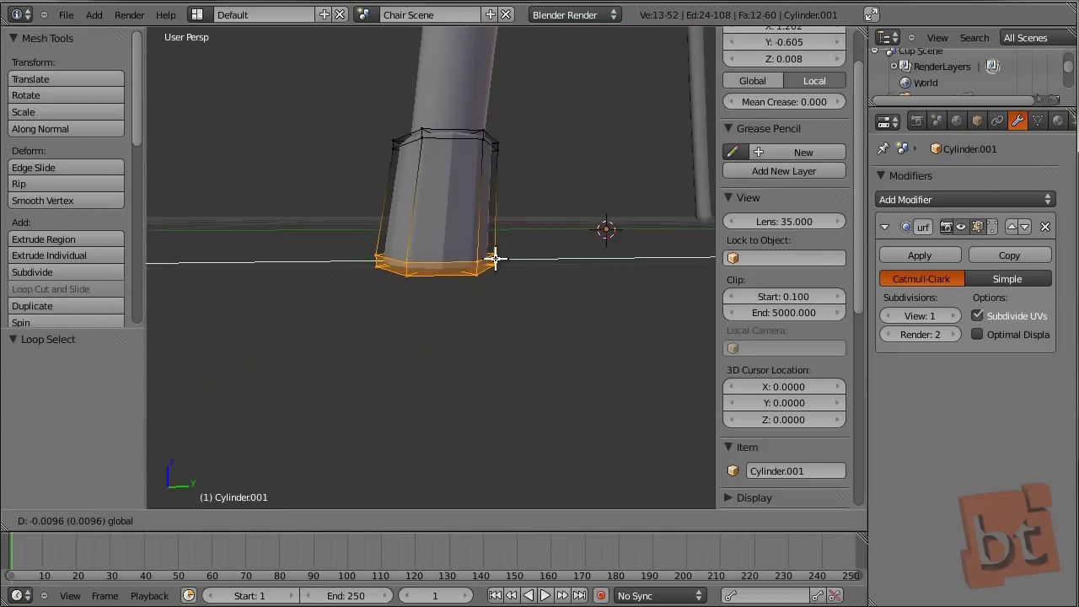
{"action": "left_click", "coordinate": [526, 231]}
Select the whole front foot cap and nudge it about -0.0065 along X to centre it on the leg.
{"action": "middle_click_drag", "start_coordinate": [526, 231], "coordinate": [373, 392]}
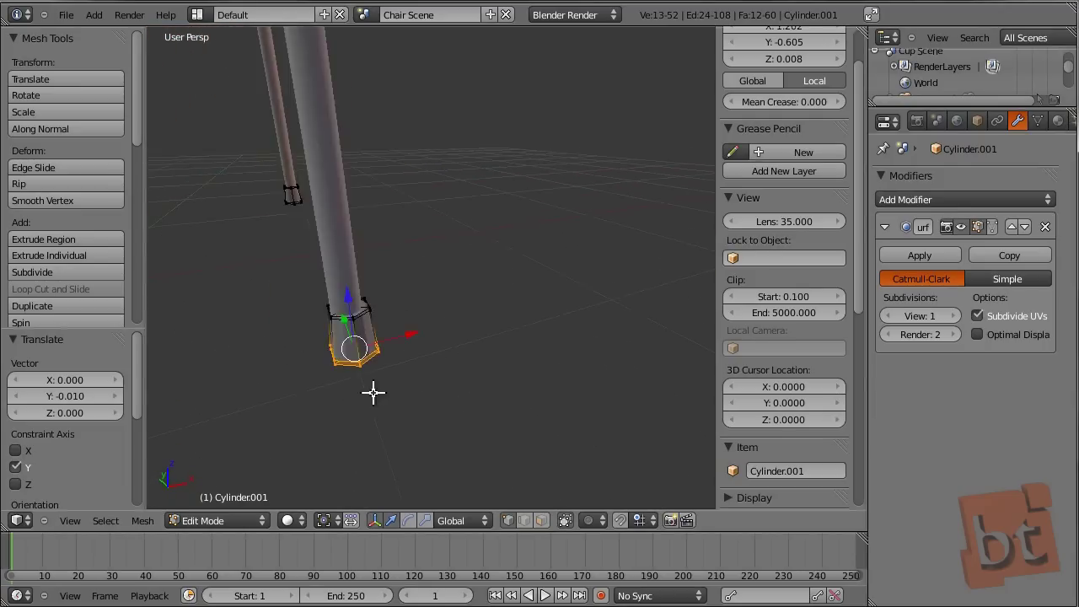
{"action": "scroll", "coordinate": [374, 393], "scroll_direction": "up", "scroll_amount": 3}
{"action": "key", "text": "l"}
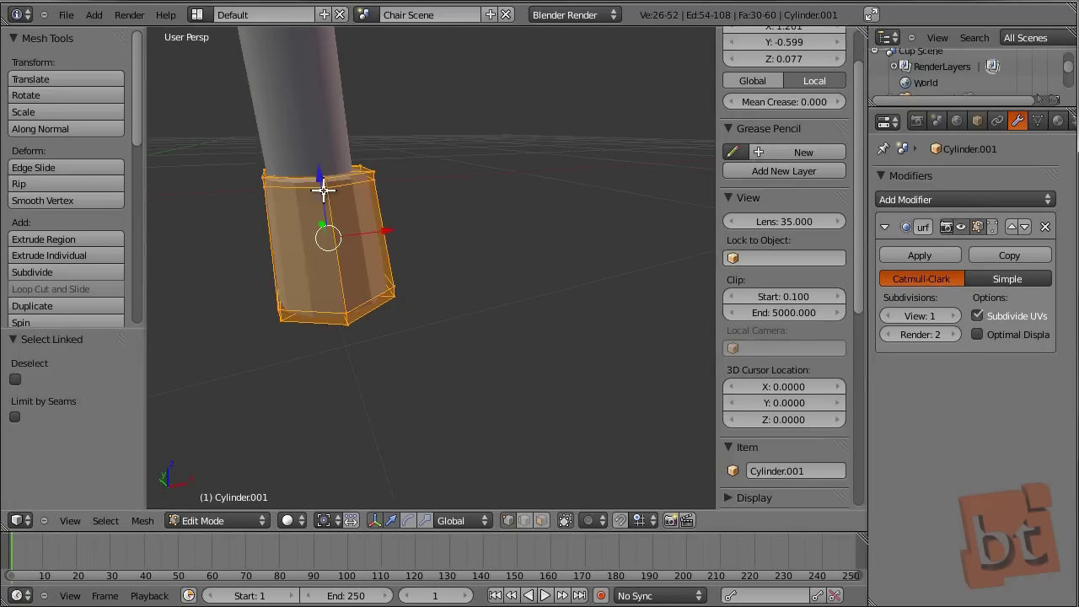
{"action": "key", "text": "g"}
{"action": "key", "text": "y"}
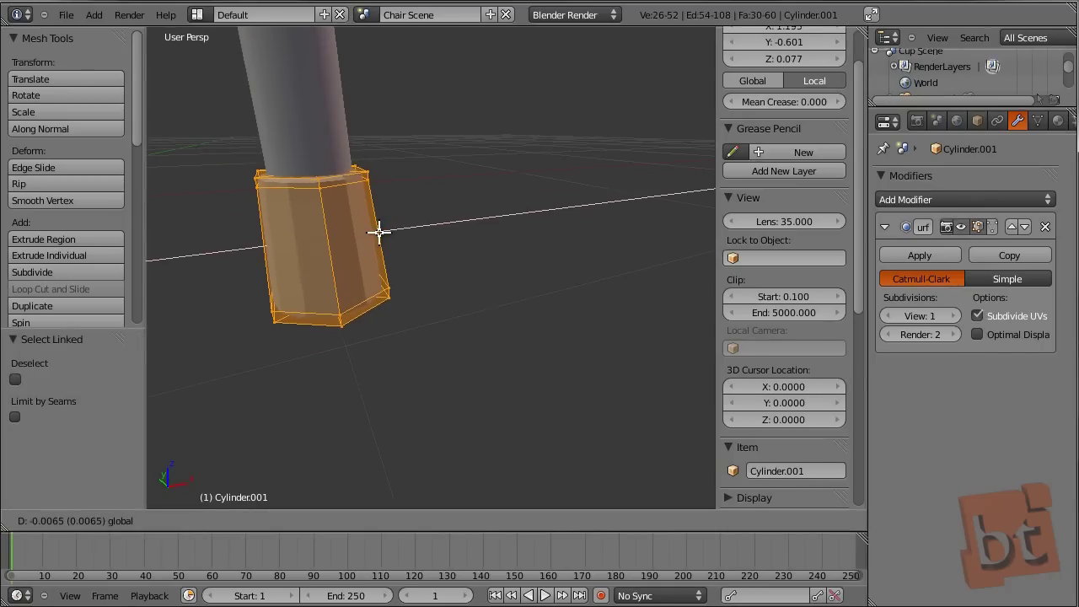
{"action": "left_click", "coordinate": [382, 226]}
Return to Object Mode and apply smooth shading to the foot caps.
{"action": "middle_click_drag", "start_coordinate": [383, 219], "coordinate": [281, 239]}
{"action": "key", "text": "Tab"}
{"action": "scroll", "coordinate": [348, 240], "scroll_direction": "down", "scroll_amount": 5}
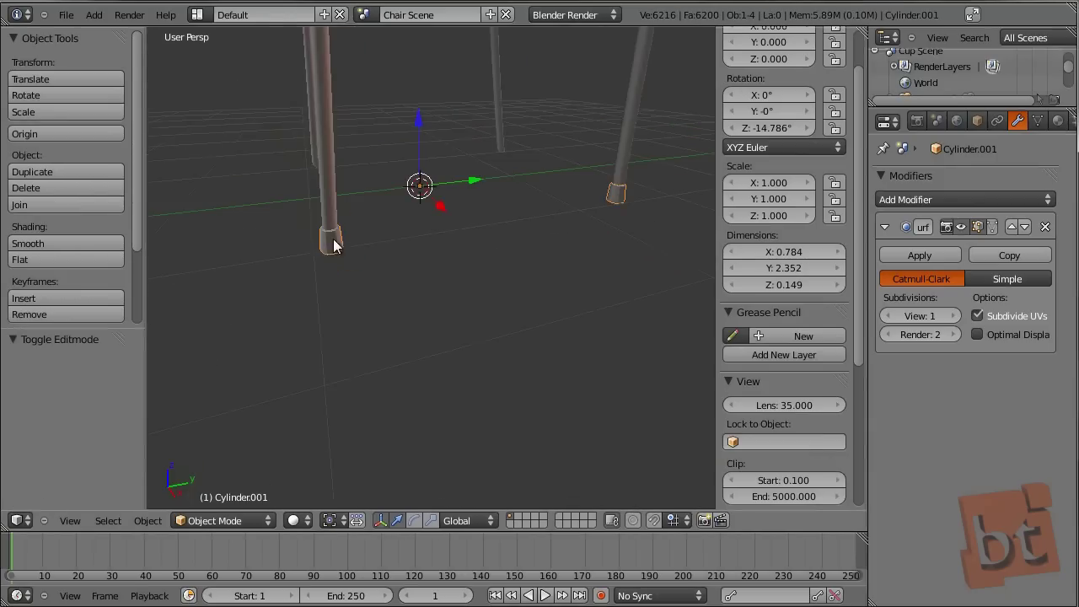
{"action": "left_click", "coordinate": [57, 244]}
{"action": "middle_click_drag", "start_coordinate": [383, 314], "coordinate": [400, 259]}
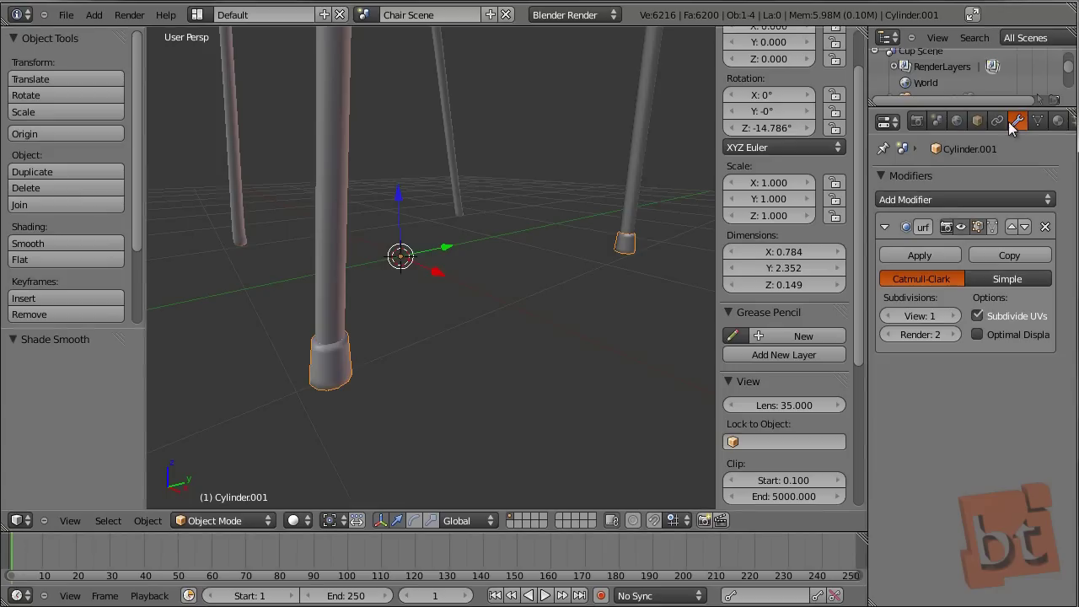
Try mirroring the foot caps to the opposite legs with an X-axis Mirror modifier, and remove that modifier.
{"action": "left_click", "coordinate": [959, 199]}
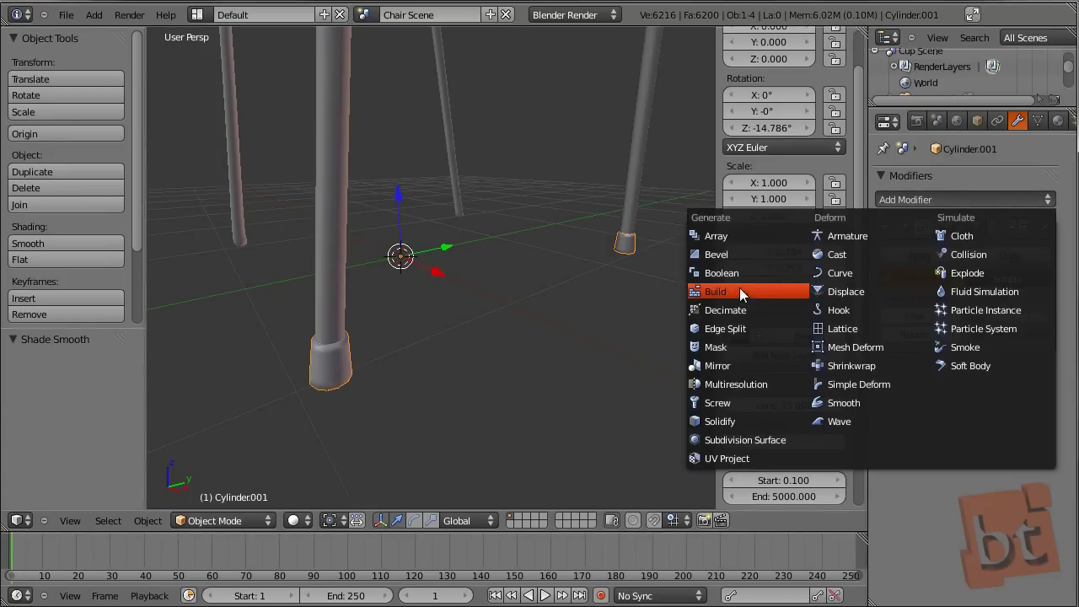
{"action": "left_click", "coordinate": [741, 364]}
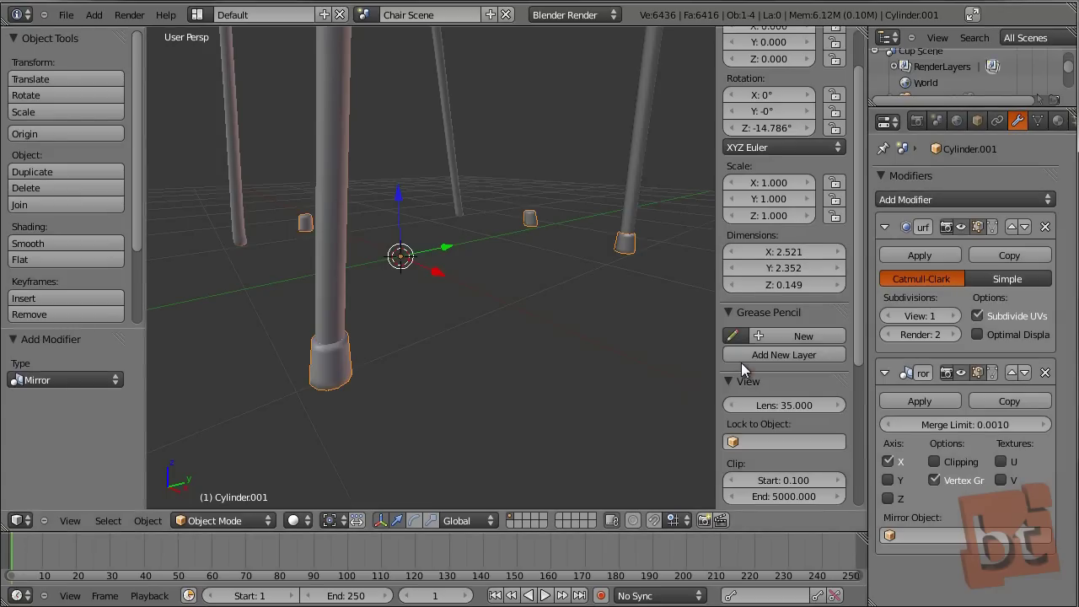
{"action": "middle_click_drag", "start_coordinate": [300, 328], "coordinate": [460, 375]}
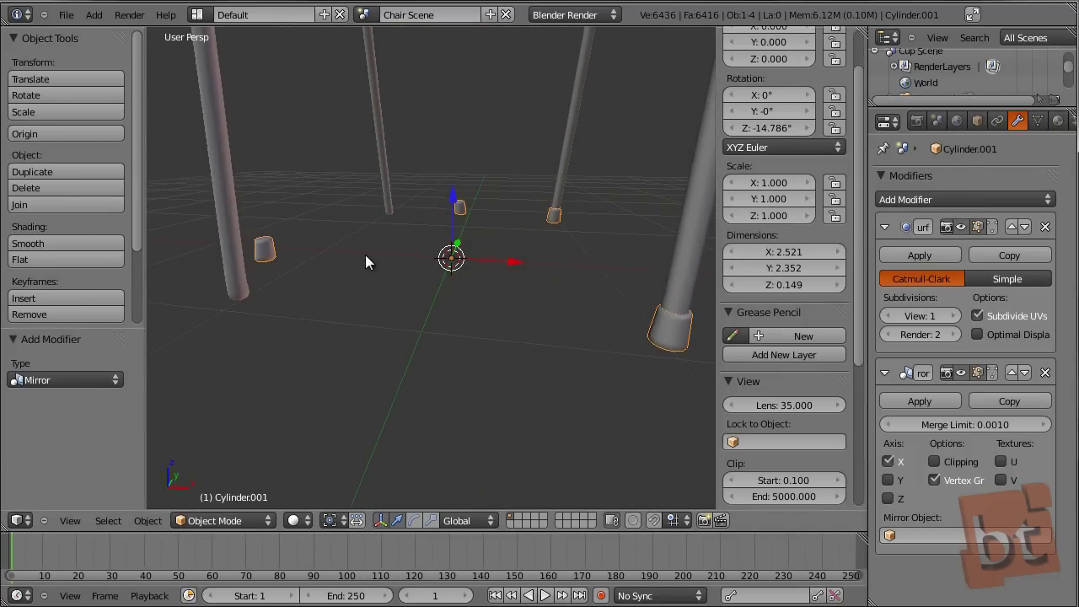
{"action": "middle_click_drag", "start_coordinate": [365, 254], "coordinate": [378, 285]}
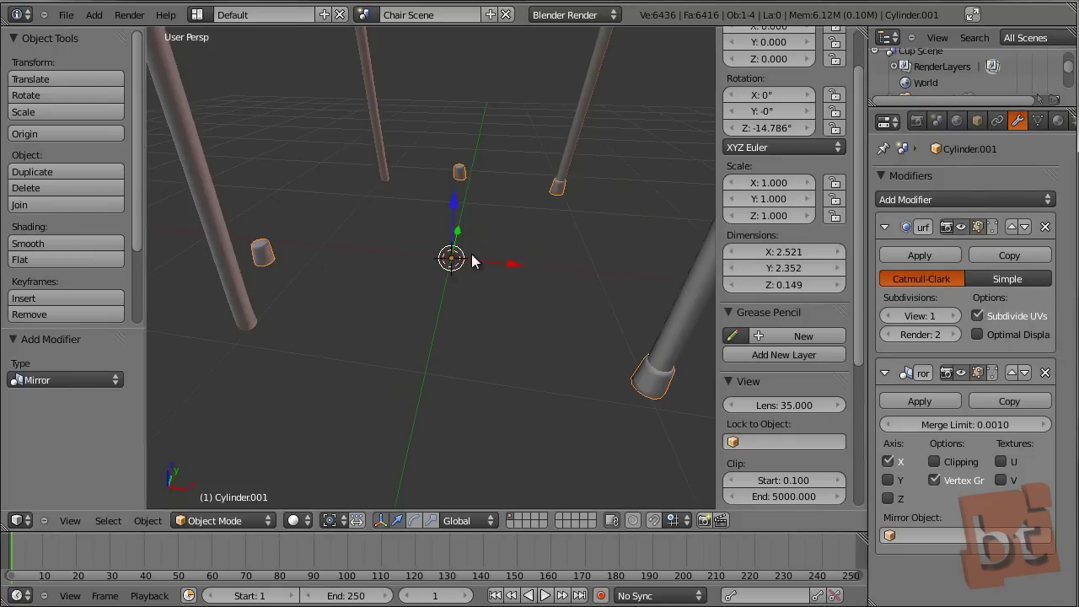
{"action": "left_click", "coordinate": [896, 461]}
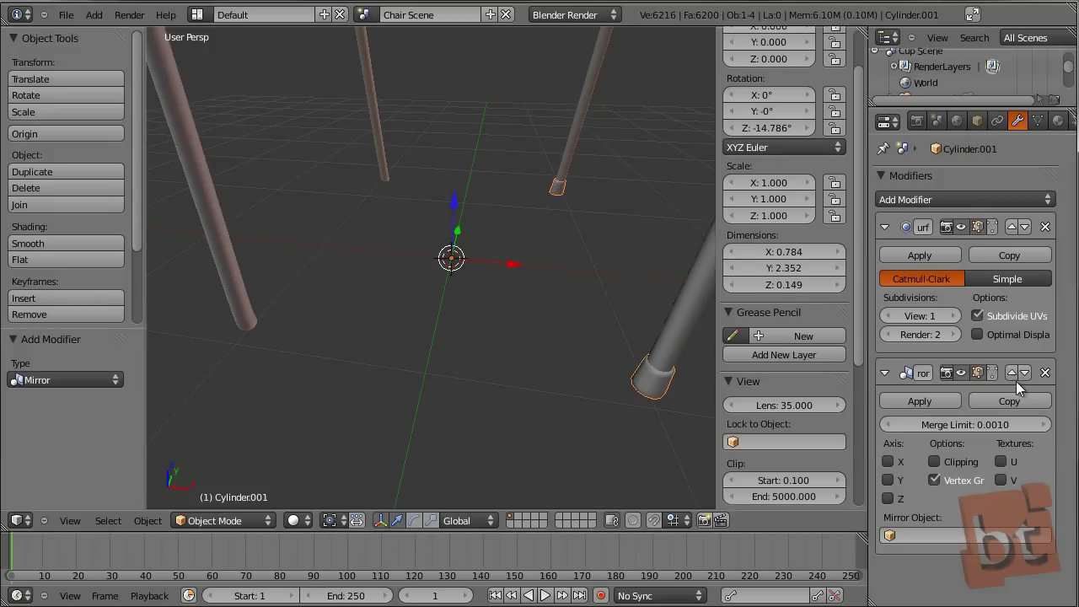
{"action": "left_click", "coordinate": [1046, 373]}
Apply the foot caps object's rotation so that its local axes align with the global axes.
{"action": "key", "text": "alt+r"}
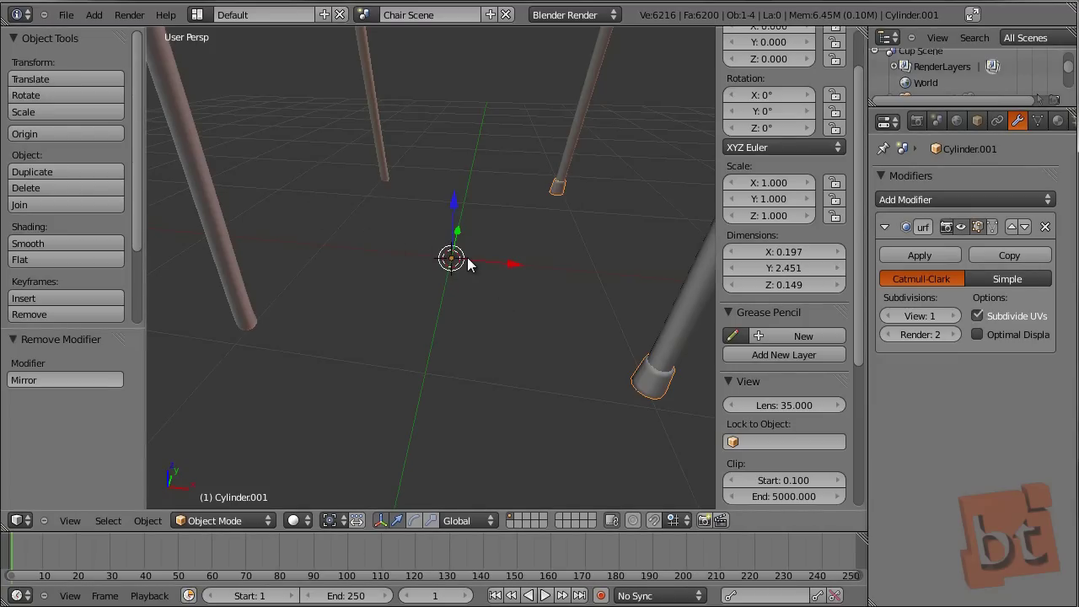
{"action": "key", "text": "KP_7"}
{"action": "scroll", "coordinate": [476, 270], "scroll_direction": "down", "scroll_amount": 2}
{"action": "scroll", "coordinate": [486, 281], "scroll_direction": "up", "scroll_amount": 2, "text": "shift"}
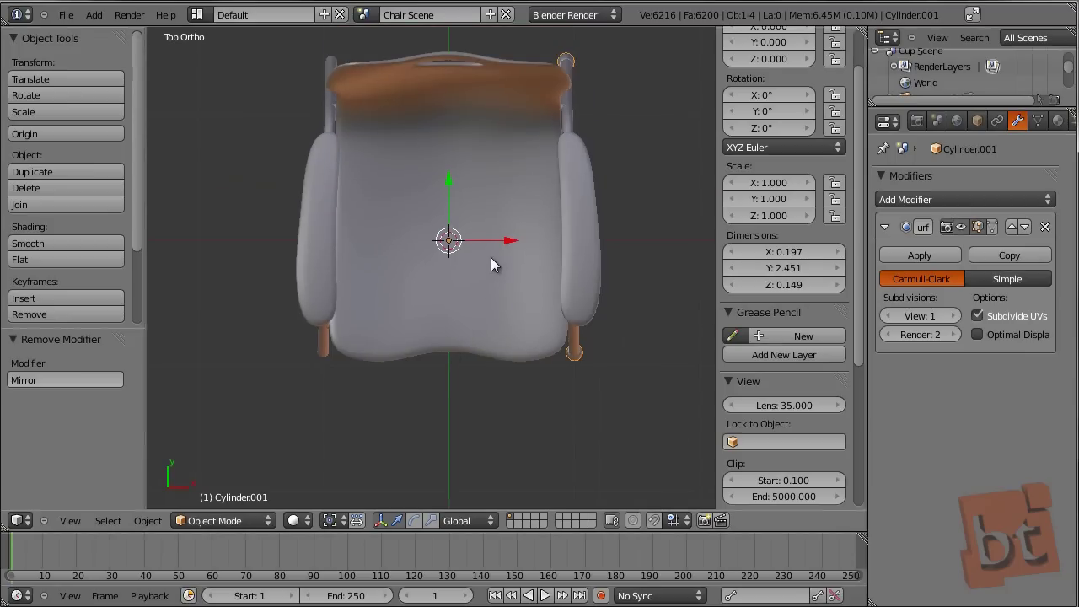
Add a six-sided cylinder with a radius of 1 and a depth of 2 at the scene's centre, shown in wireframe.
{"action": "key", "text": "z"}
{"action": "key", "text": "shift+a"}
{"action": "mouse_move", "coordinate": [493, 253]}
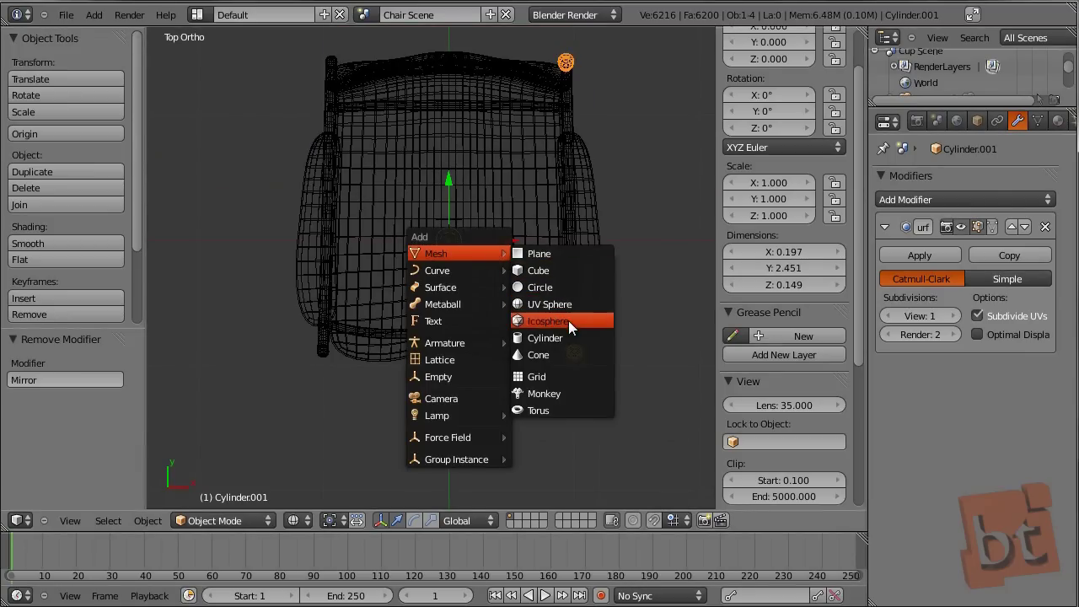
{"action": "left_click", "coordinate": [558, 342]}
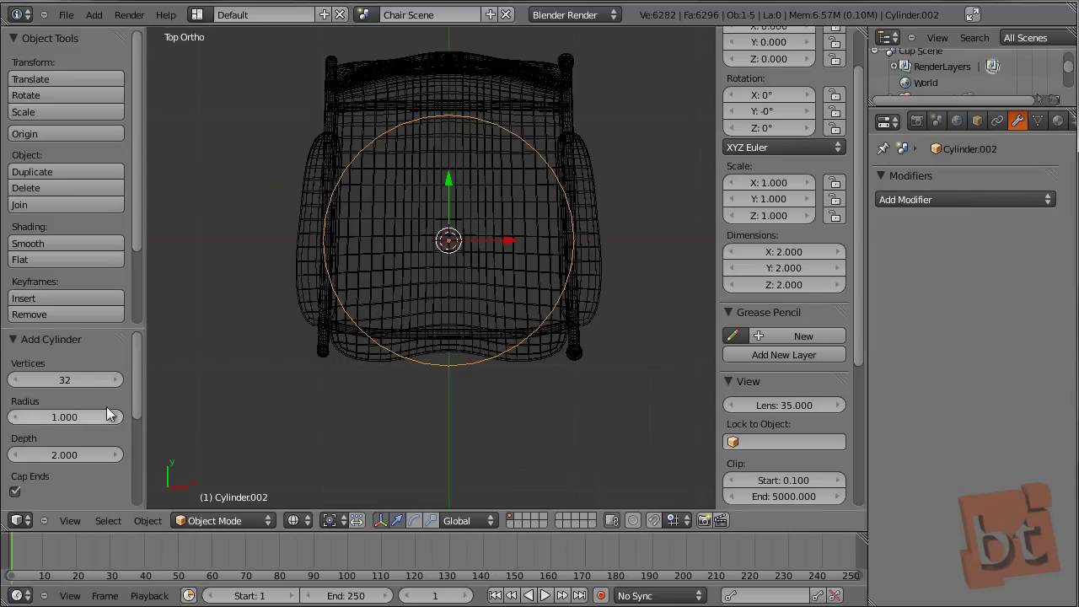
{"action": "left_click", "coordinate": [64, 379]}
{"action": "type", "text": "6"}
{"action": "key", "text": "Return"}
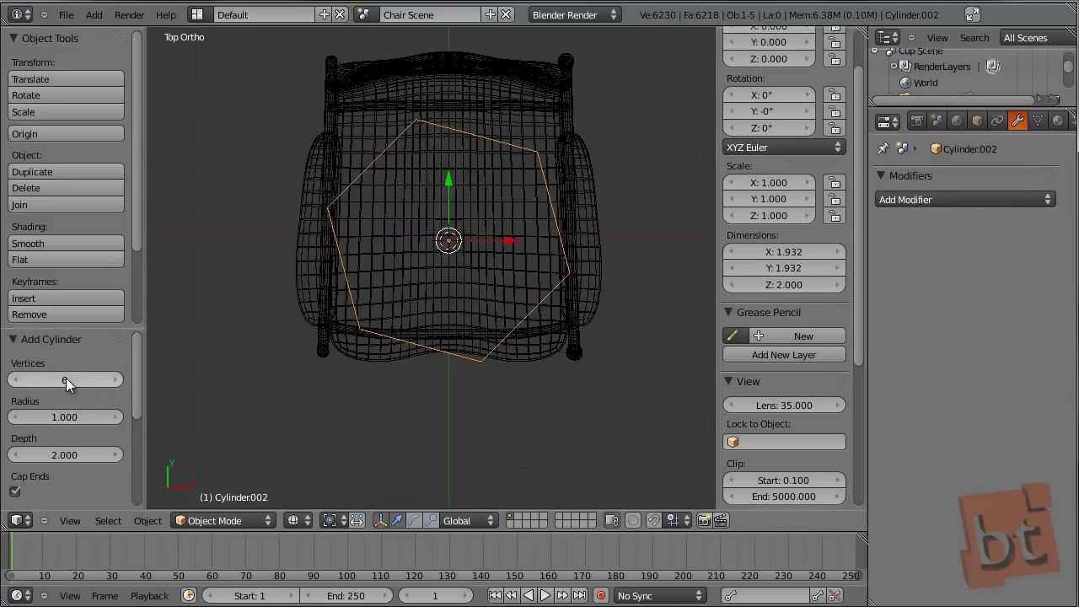
Try rotating the hexagonal cylinder about 15° in Object Mode and cancel the rotation.
{"action": "middle_click_drag", "start_coordinate": [525, 255], "coordinate": [523, 279], "text": "shift"}
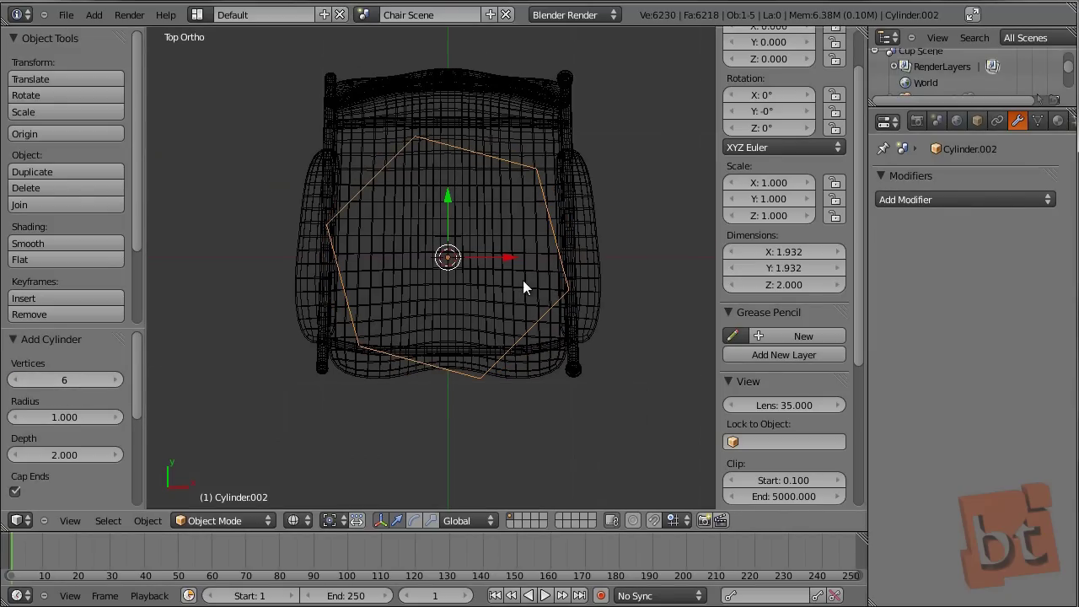
{"action": "key", "text": "r"}
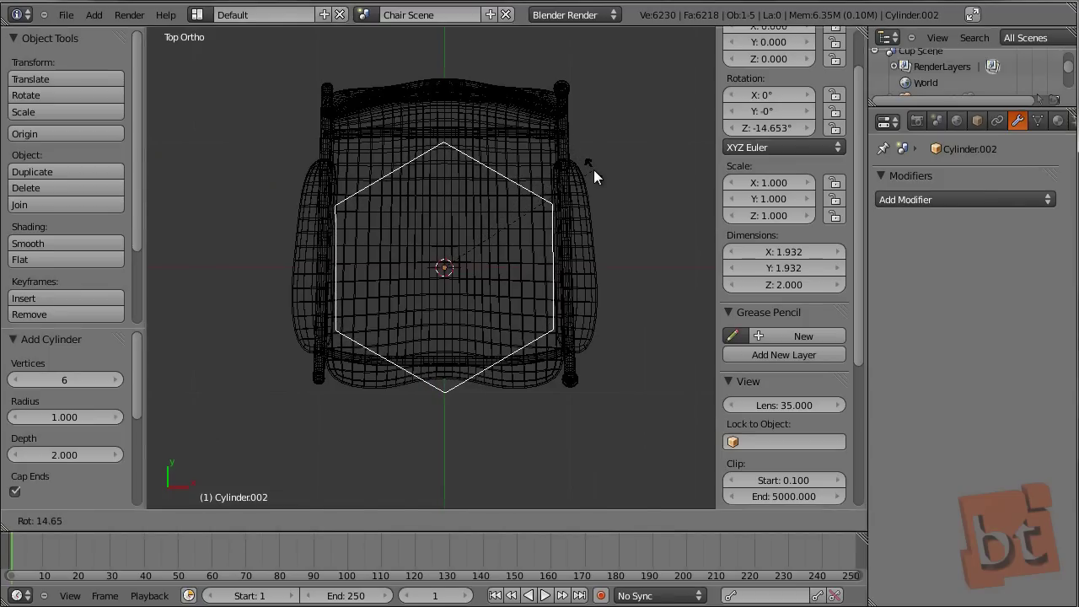
{"action": "key", "text": "Escape"}
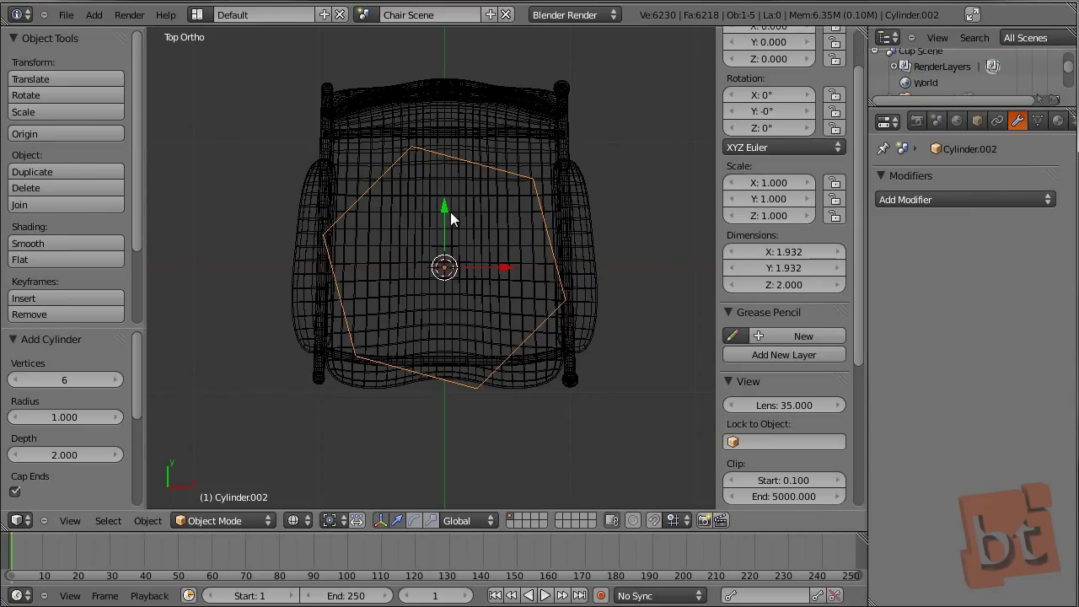
Try rotating the cylinder's whole mesh about 15° in Edit Mode, cancel it, and delete the cylinder.
{"action": "key", "text": "Tab"}
{"action": "key", "text": "a"}
{"action": "key", "text": "a"}
{"action": "key", "text": "r"}
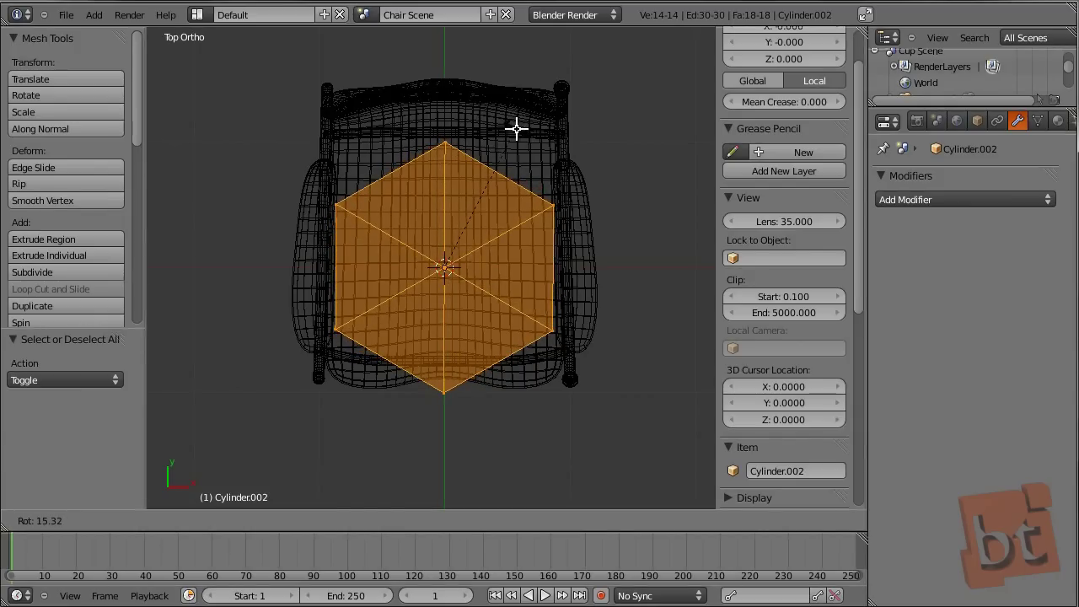
{"action": "key", "text": "Escape"}
{"action": "key", "text": "Tab"}
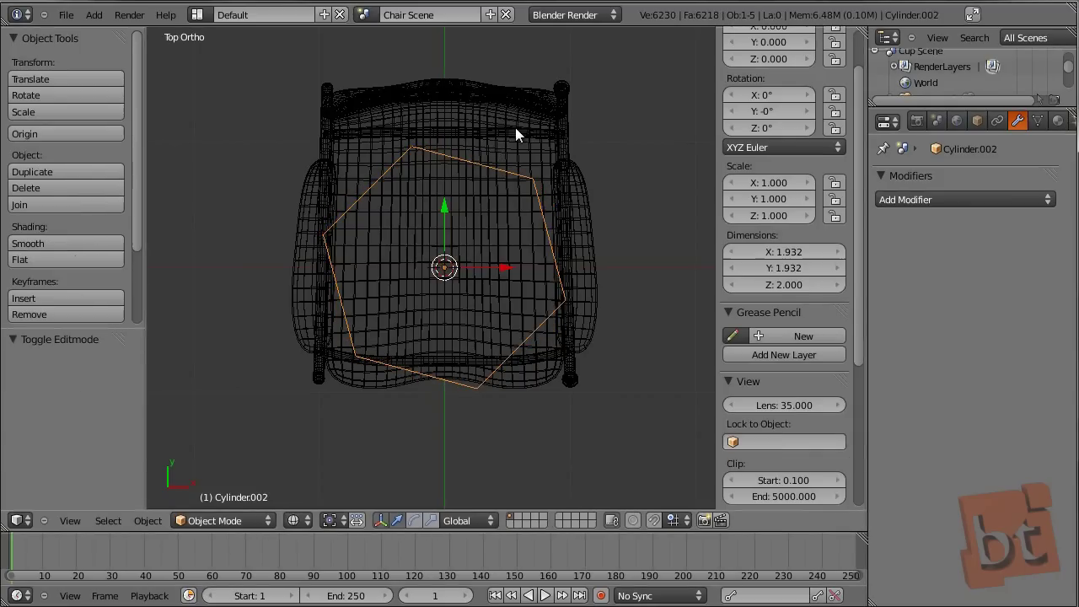
{"action": "key", "text": "x"}
{"action": "left_click", "coordinate": [472, 228]}
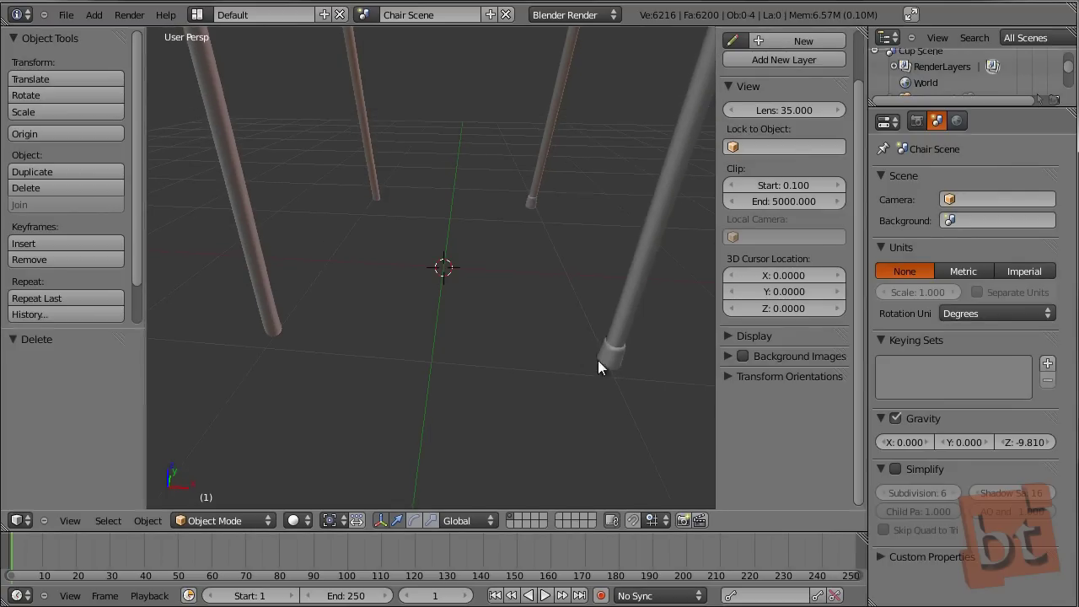
Select the foot caps object and apply its rotation to the mesh data.
{"action": "right_click", "coordinate": [597, 361]}
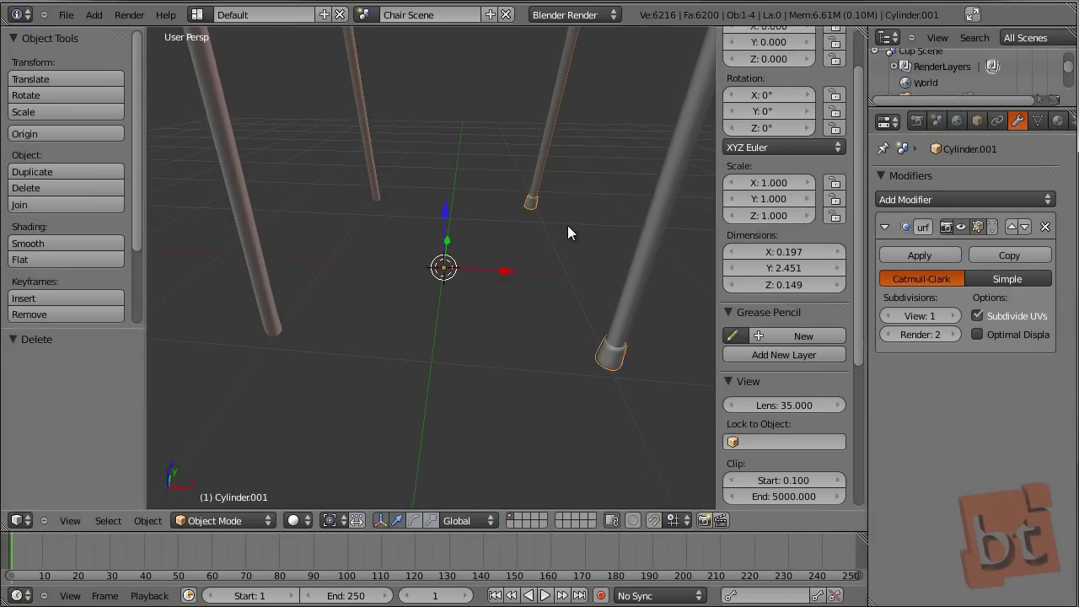
{"action": "key", "text": "ctrl+a"}
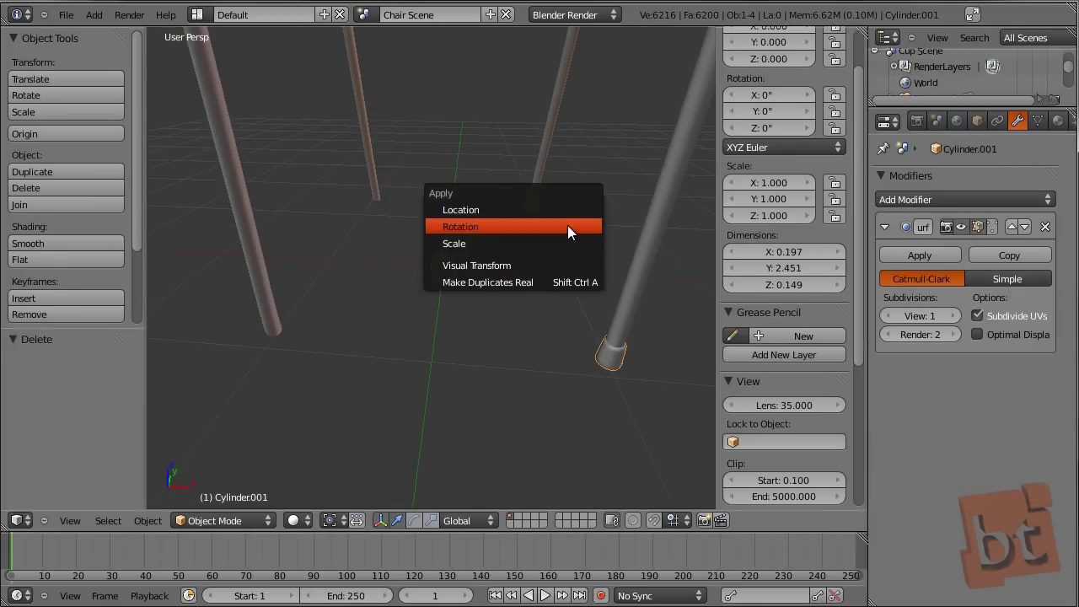
{"action": "left_click", "coordinate": [502, 226]}
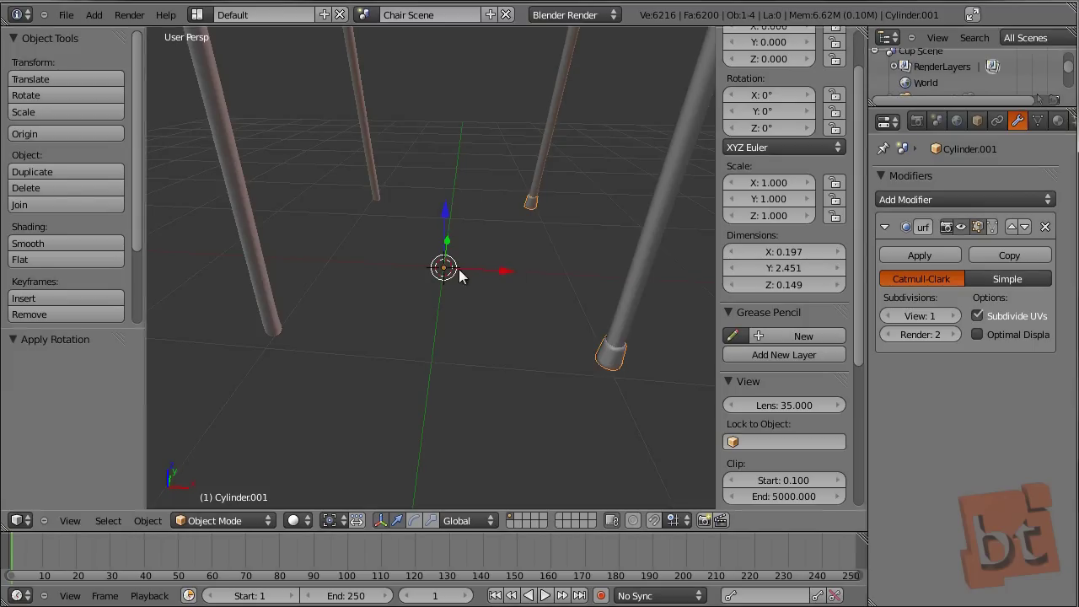
Mirror the foot caps to the opposite legs with an X-axis Mirror modifier and deselect them.
{"action": "middle_click_drag", "start_coordinate": [474, 268], "coordinate": [575, 258]}
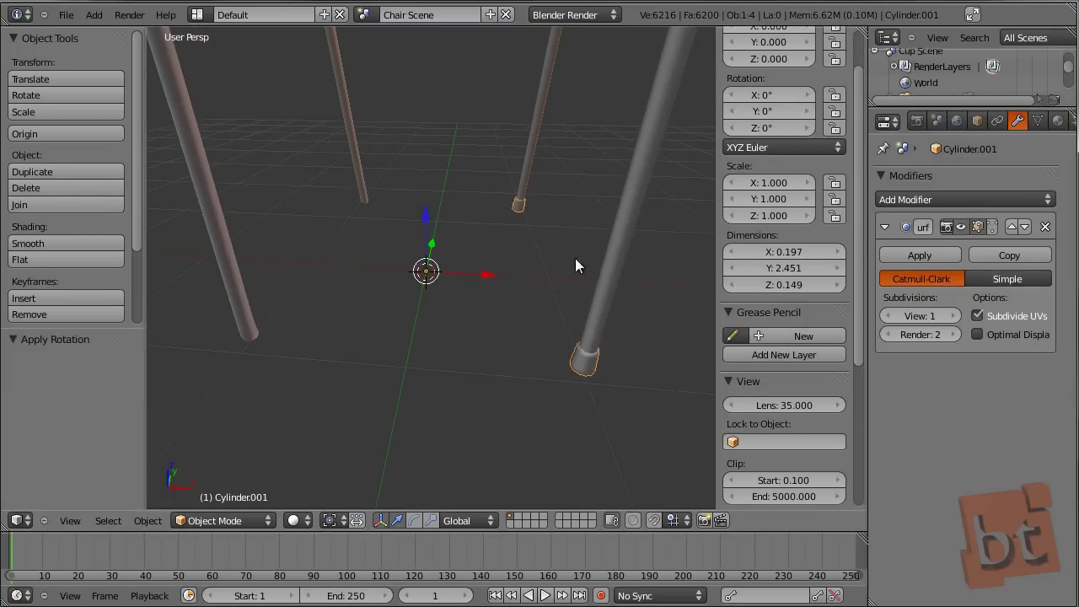
{"action": "left_click", "coordinate": [985, 204]}
{"action": "left_click", "coordinate": [771, 365]}
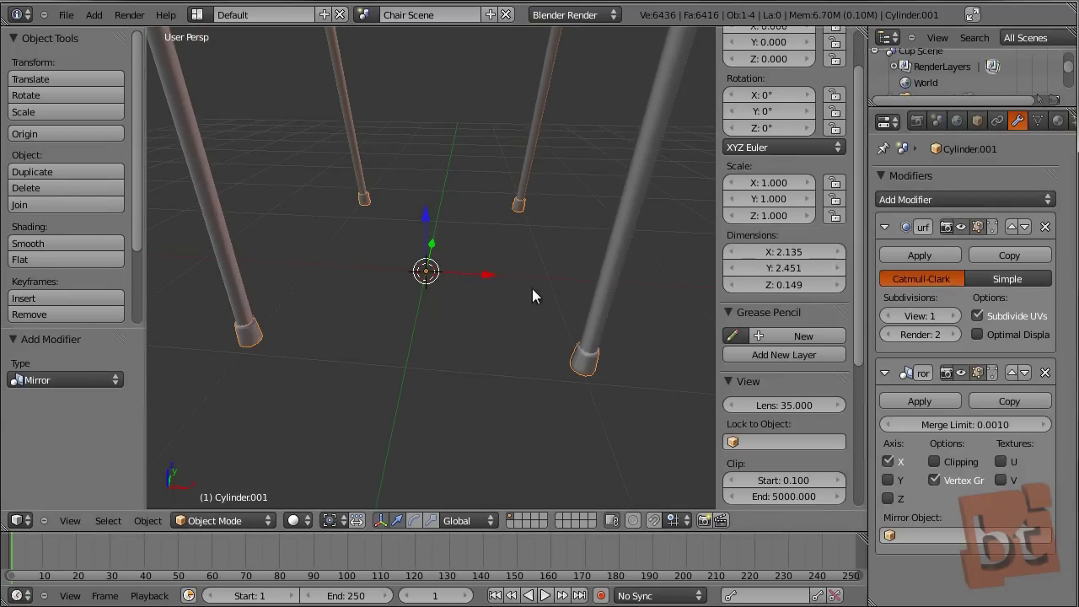
{"action": "middle_click_drag", "start_coordinate": [559, 329], "coordinate": [489, 319]}
{"action": "key", "text": "a"}
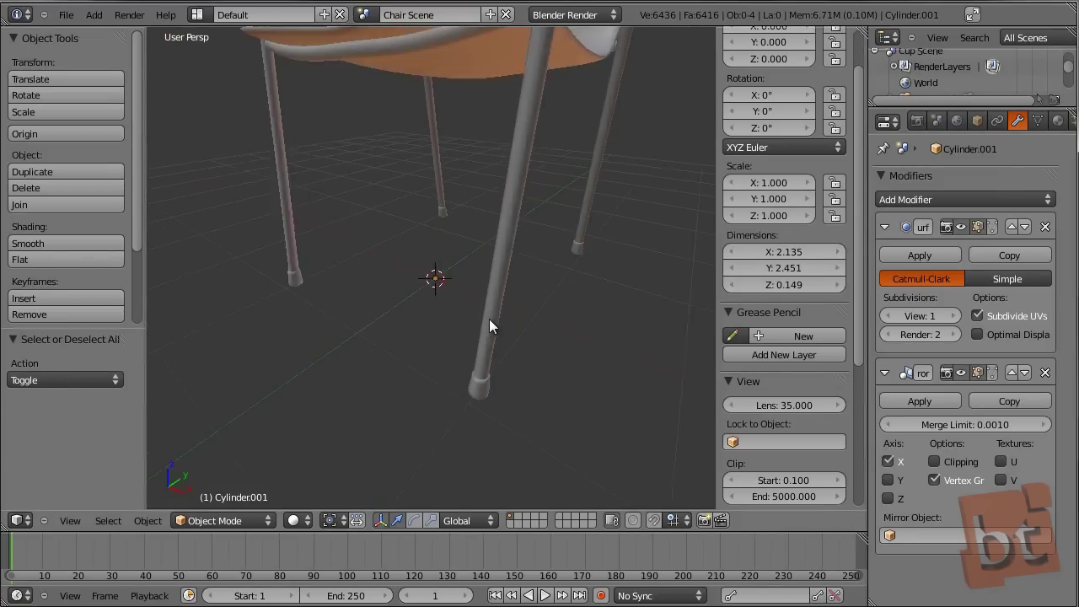
In the seat mesh, move the backrest's upper outer corner vertex -0.201 along Y using proportional editing with smooth falloff.
{"action": "scroll", "coordinate": [489, 319], "scroll_direction": "down", "scroll_amount": 4}
{"action": "middle_click_drag", "start_coordinate": [583, 339], "coordinate": [526, 298], "text": "shift"}
{"action": "right_click", "coordinate": [507, 117]}
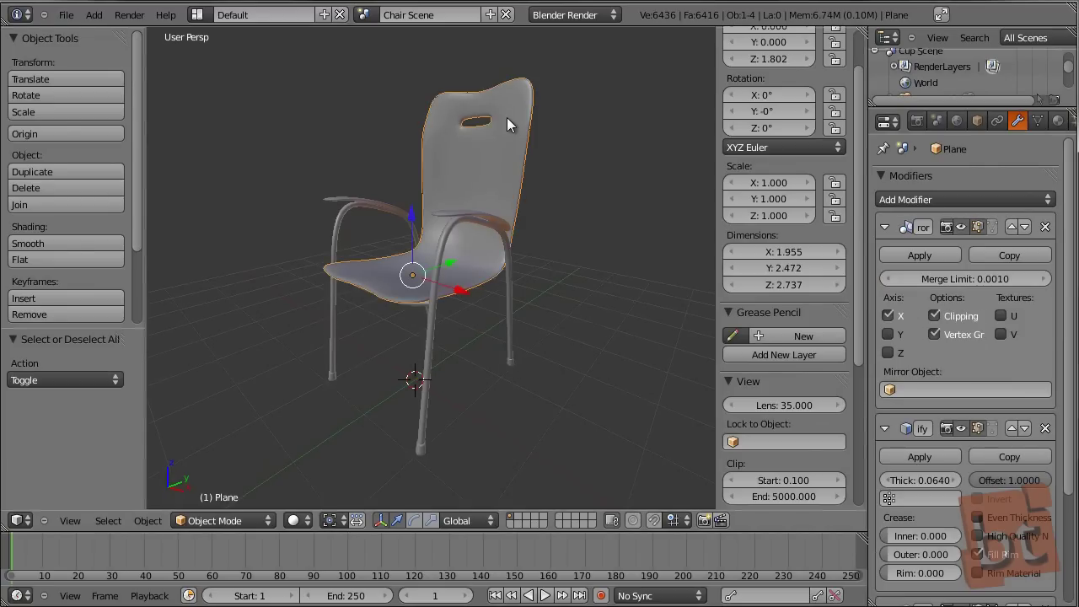
{"action": "key", "text": "Tab"}
{"action": "middle_click_drag", "start_coordinate": [507, 117], "coordinate": [421, 265]}
{"action": "right_click", "coordinate": [564, 253]}
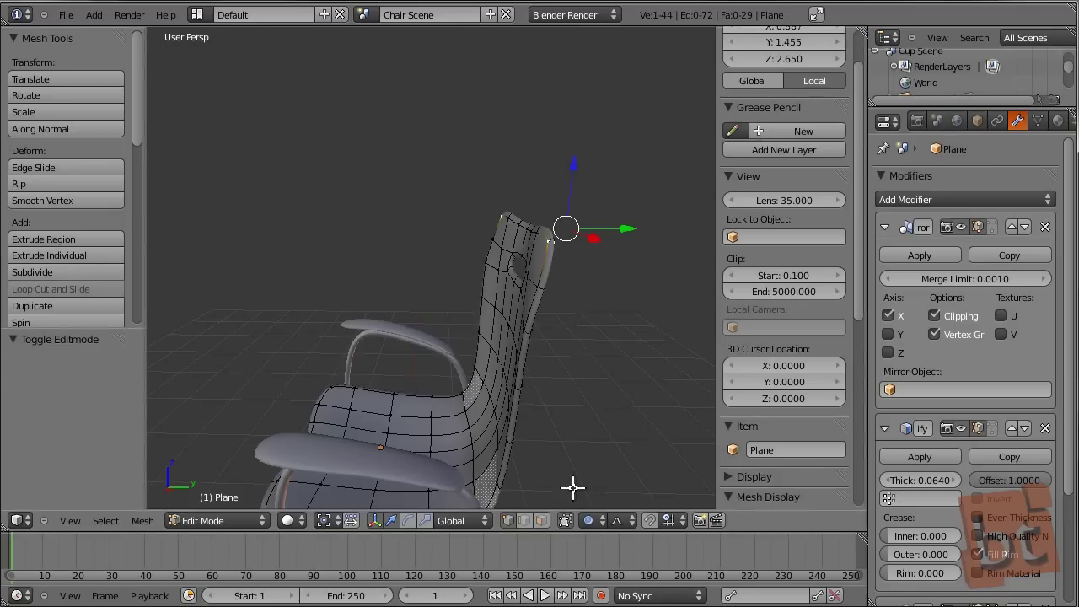
{"action": "left_click", "coordinate": [589, 521]}
{"action": "key", "text": "g"}
{"action": "key", "text": "y"}
{"action": "scroll", "coordinate": [543, 248], "scroll_direction": "up", "scroll_amount": 3}
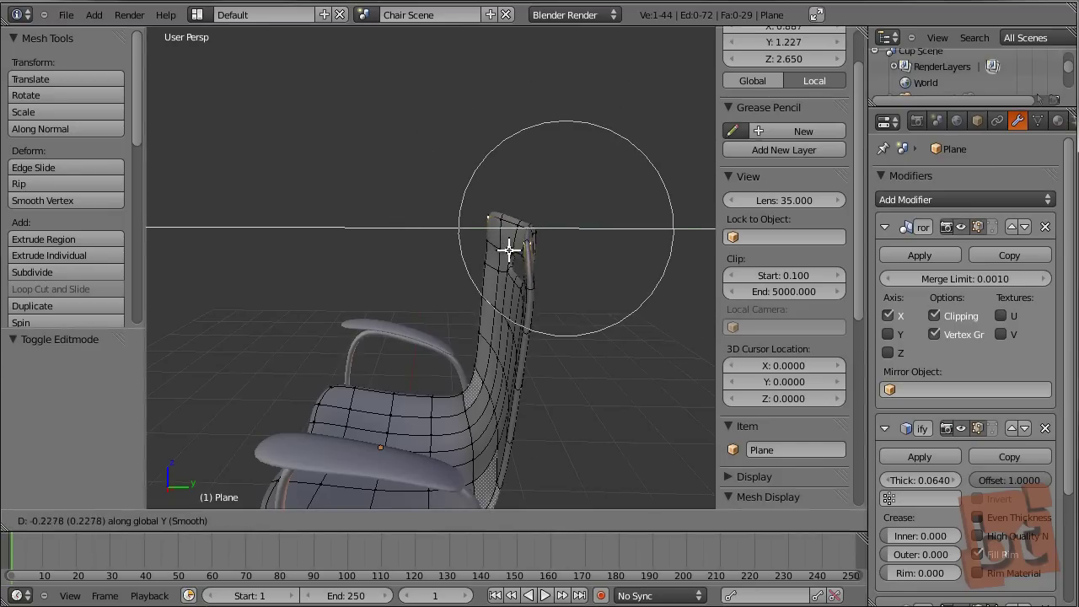
{"action": "left_click", "coordinate": [513, 250]}
Rotate the backrest's upper corner 20.43° with smooth proportional editing, return to Object Mode and deselect the seat.
{"action": "key", "text": "r"}
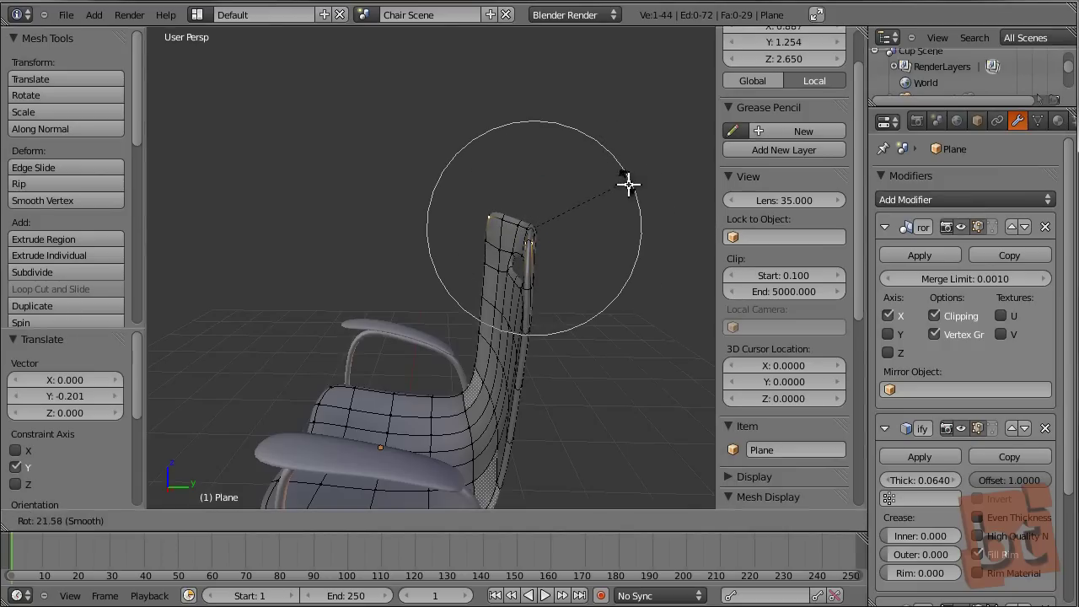
{"action": "left_click", "coordinate": [628, 176]}
{"action": "middle_click_drag", "start_coordinate": [494, 225], "coordinate": [560, 230]}
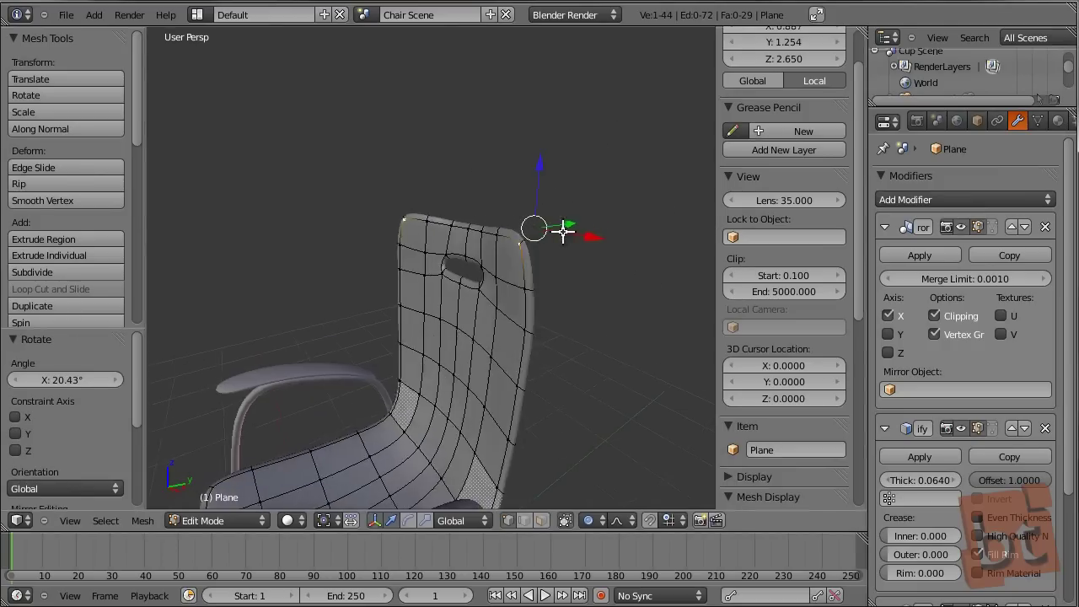
{"action": "key", "text": "Tab"}
{"action": "middle_click_drag", "start_coordinate": [589, 273], "coordinate": [573, 215]}
{"action": "scroll", "coordinate": [573, 208], "scroll_direction": "down", "scroll_amount": 3}
{"action": "middle_click_drag", "start_coordinate": [578, 270], "coordinate": [564, 290]}
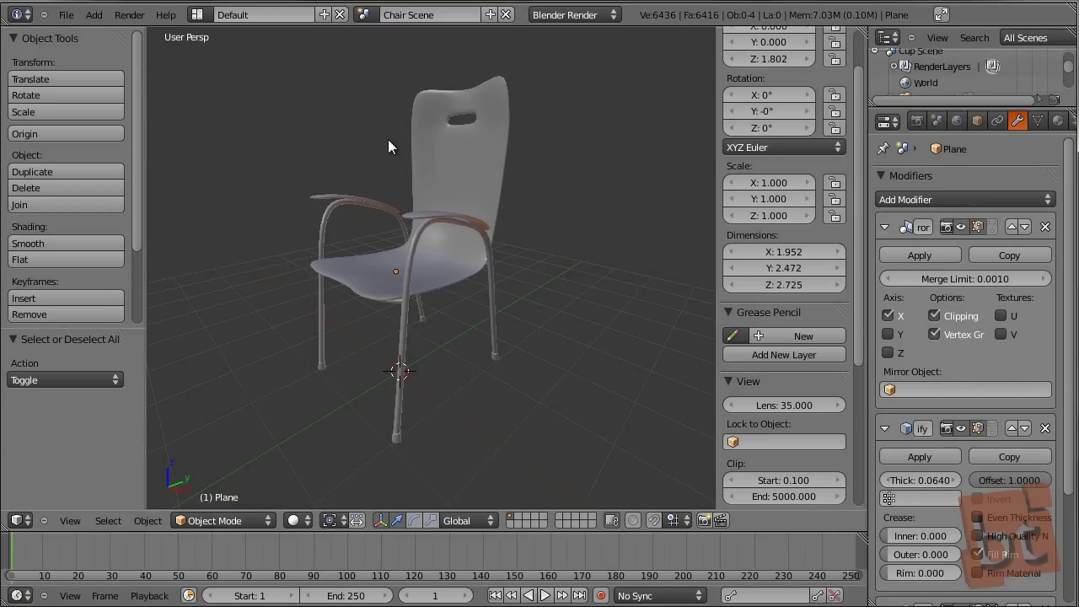
Create a new empty scene and name it Fried Egg.
{"action": "left_click", "coordinate": [490, 15]}
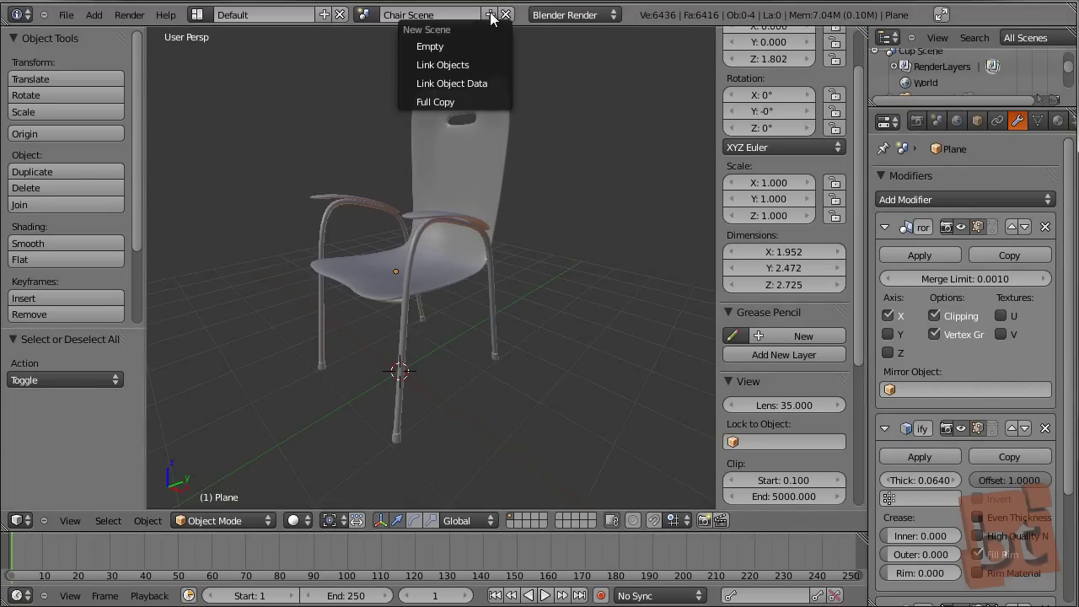
{"action": "left_click", "coordinate": [453, 42]}
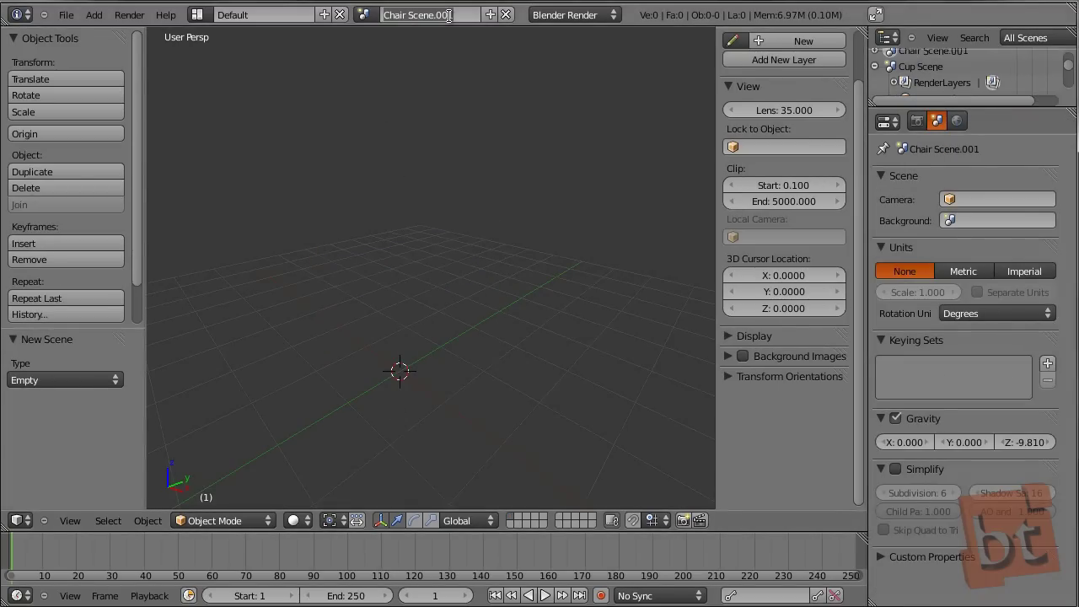
{"action": "left_click", "coordinate": [449, 15]}
{"action": "type", "text": "Fried"}
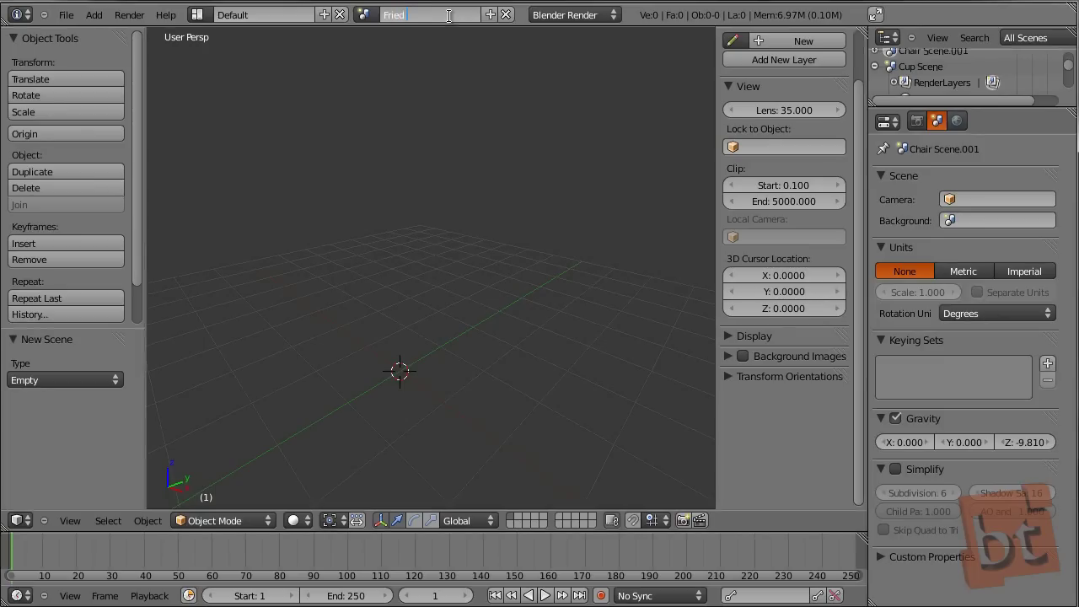
{"action": "type", "text": " Egg"}
{"action": "key", "text": "Return"}
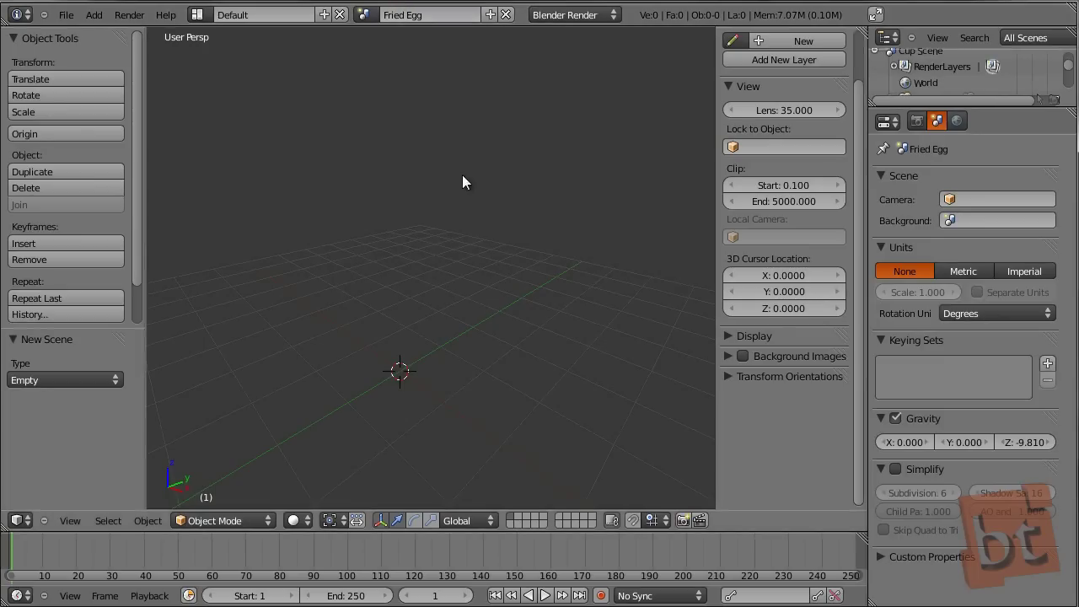
Add a UV sphere at the origin in the empty scene with 8 segments and 8 rings.
{"action": "key", "text": "KP_7"}
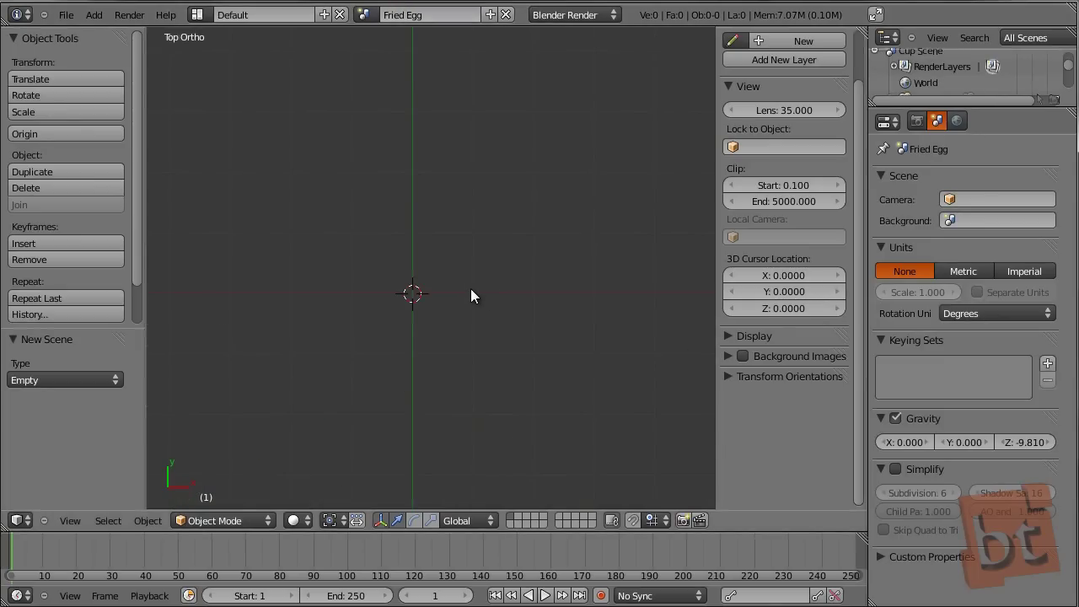
{"action": "key", "text": "shift+a"}
{"action": "mouse_move", "coordinate": [471, 290]}
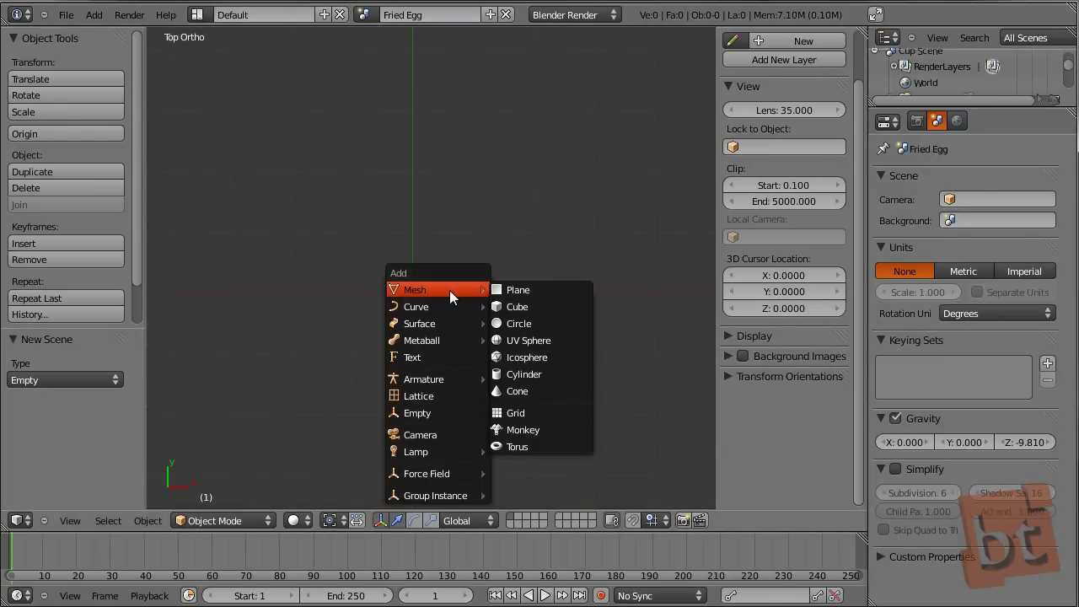
{"action": "left_click", "coordinate": [538, 346]}
{"action": "left_click", "coordinate": [70, 380]}
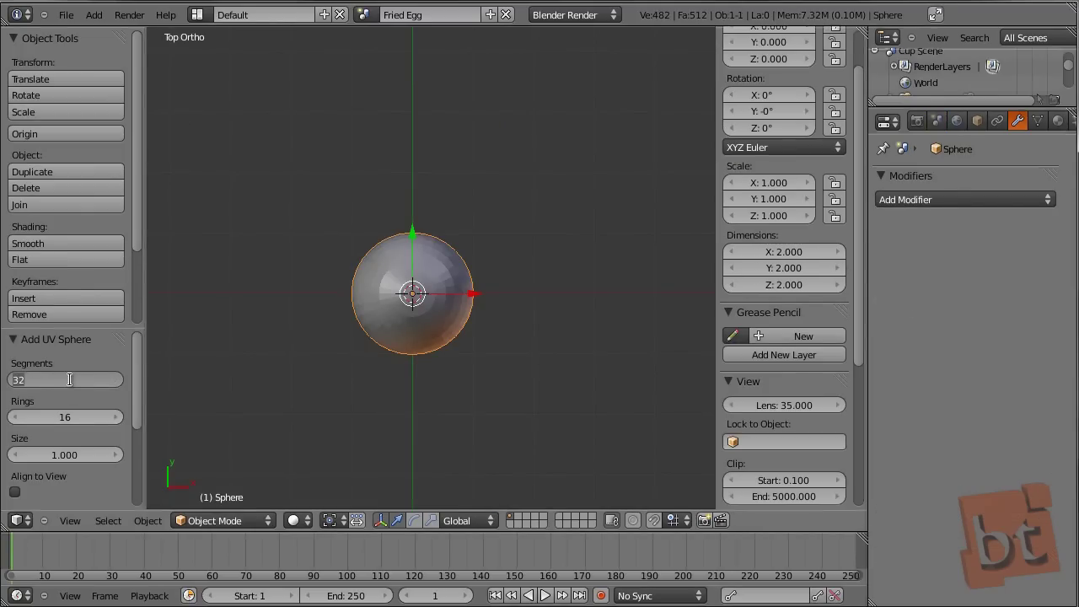
{"action": "type", "text": "8"}
{"action": "key", "text": "Return"}
{"action": "left_click", "coordinate": [67, 419]}
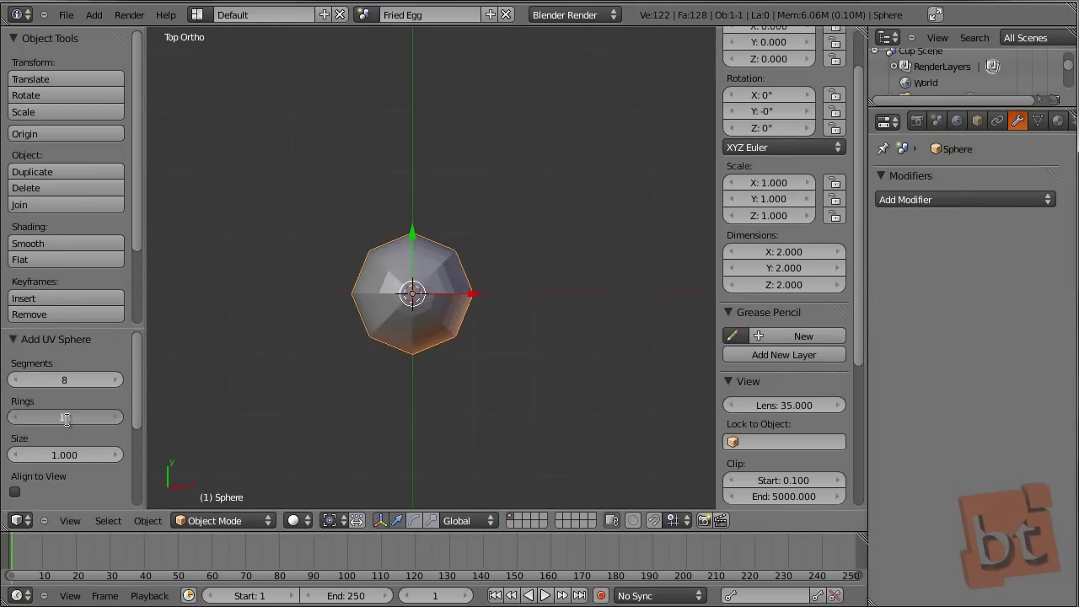
{"action": "key", "text": "Return"}
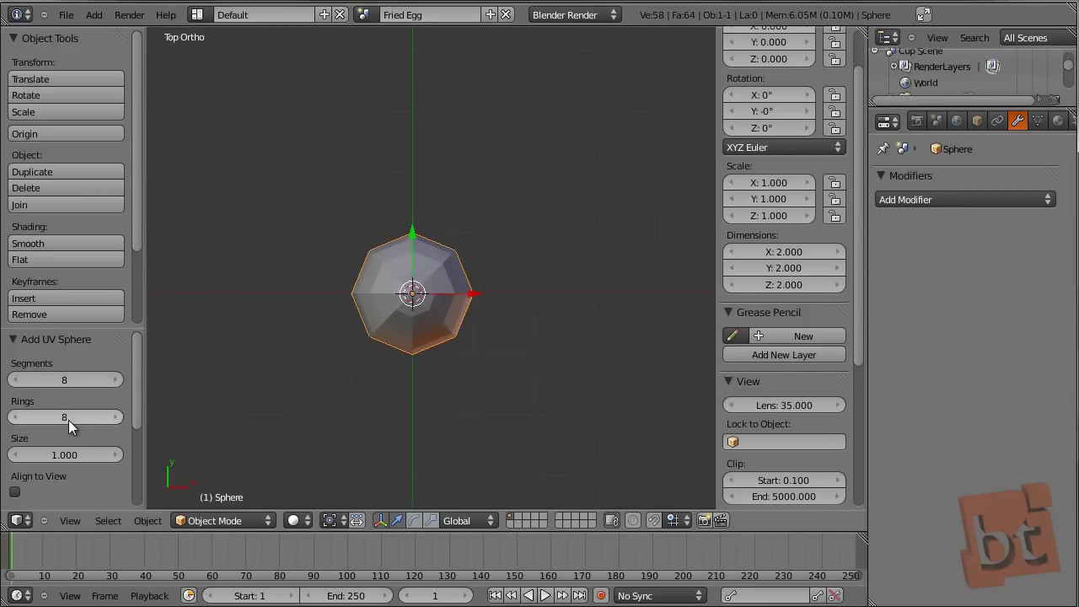
In the sphere's mesh, delete all vertices below the equator, keeping only the upper dome.
{"action": "middle_click_drag", "start_coordinate": [479, 373], "coordinate": [419, 253]}
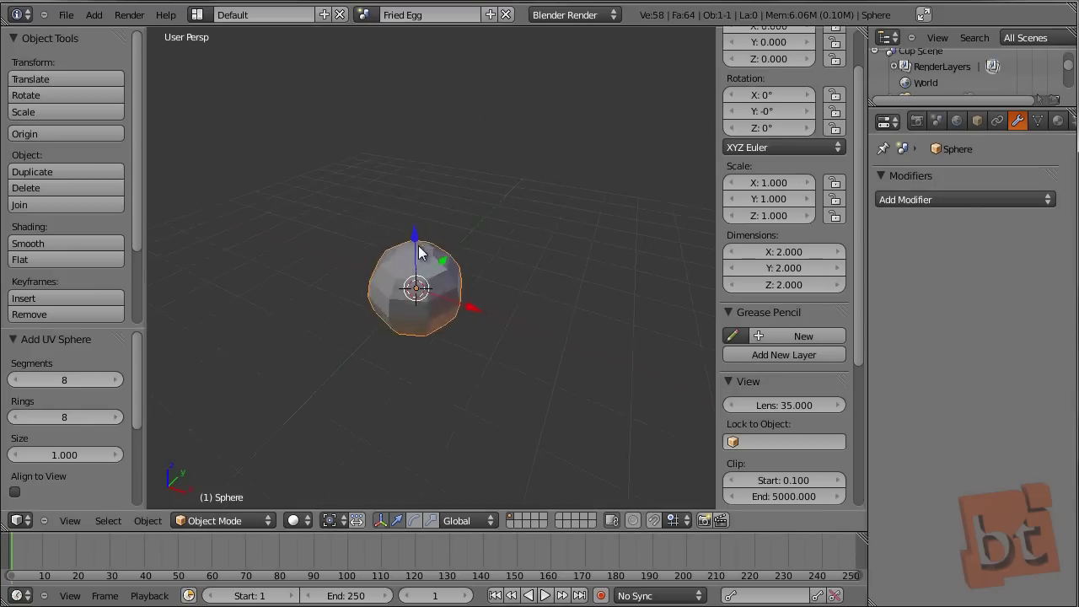
{"action": "scroll", "coordinate": [426, 268], "scroll_direction": "up", "scroll_amount": 4}
{"action": "key", "text": "Tab"}
{"action": "middle_click_drag", "start_coordinate": [458, 386], "coordinate": [548, 339]}
{"action": "key", "text": "KP_1"}
{"action": "scroll", "coordinate": [472, 330], "scroll_direction": "down", "scroll_amount": 5}
{"action": "key", "text": "z"}
{"action": "scroll", "coordinate": [490, 386], "scroll_direction": "up", "scroll_amount": 2}
{"action": "key", "text": "a"}
{"action": "key", "text": "b"}
{"action": "left_click_drag", "start_coordinate": [635, 317], "coordinate": [222, 481]}
{"action": "key", "text": "x"}
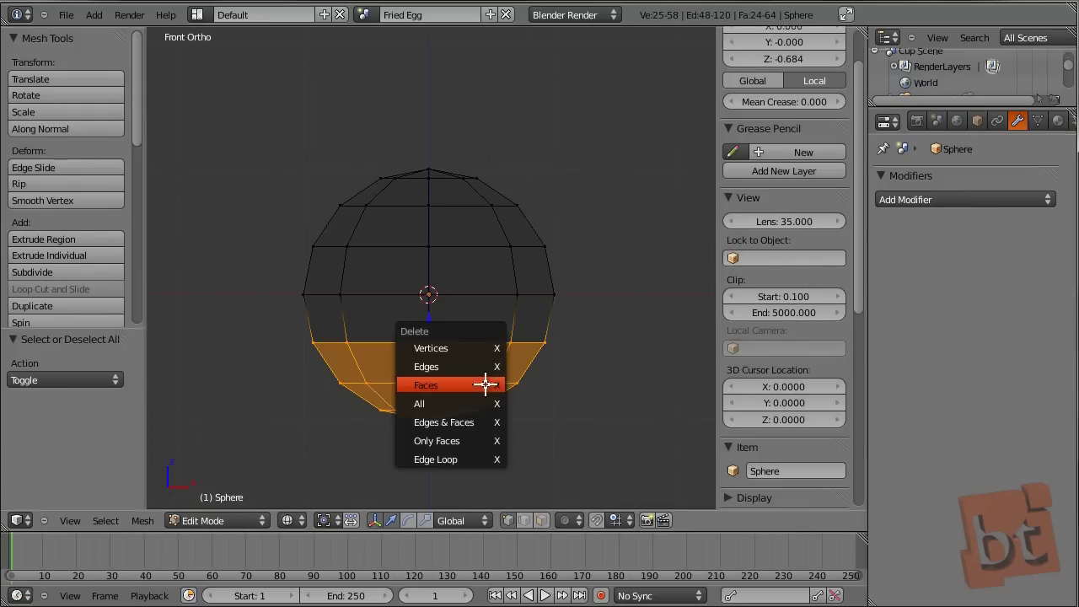
{"action": "left_click", "coordinate": [477, 344]}
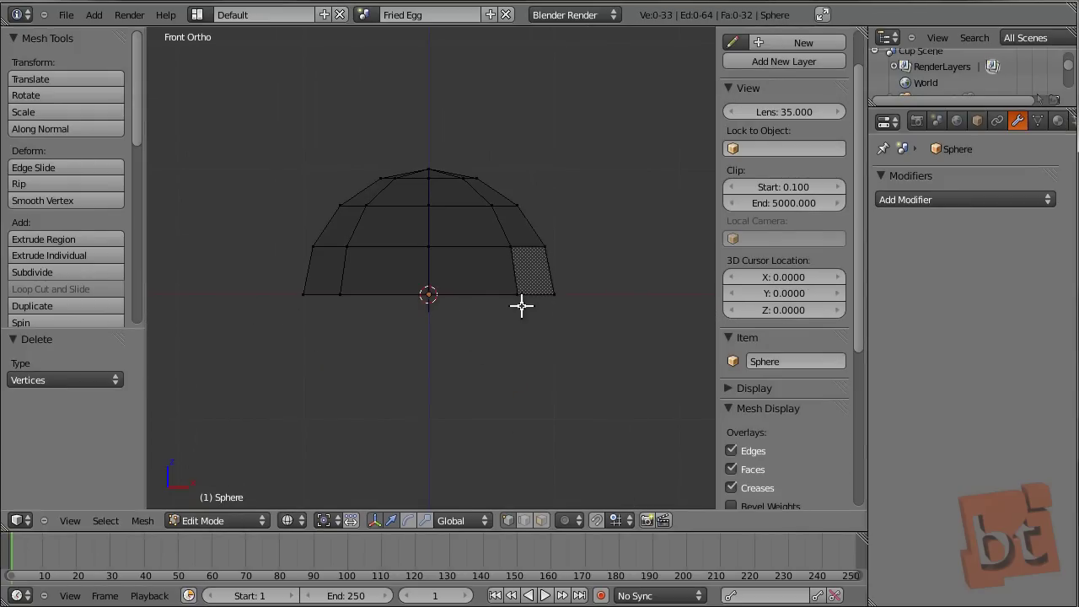
Move the whole dome mesh up 0.235 along Z.
{"action": "middle_click_drag", "start_coordinate": [501, 318], "coordinate": [502, 337], "text": "shift"}
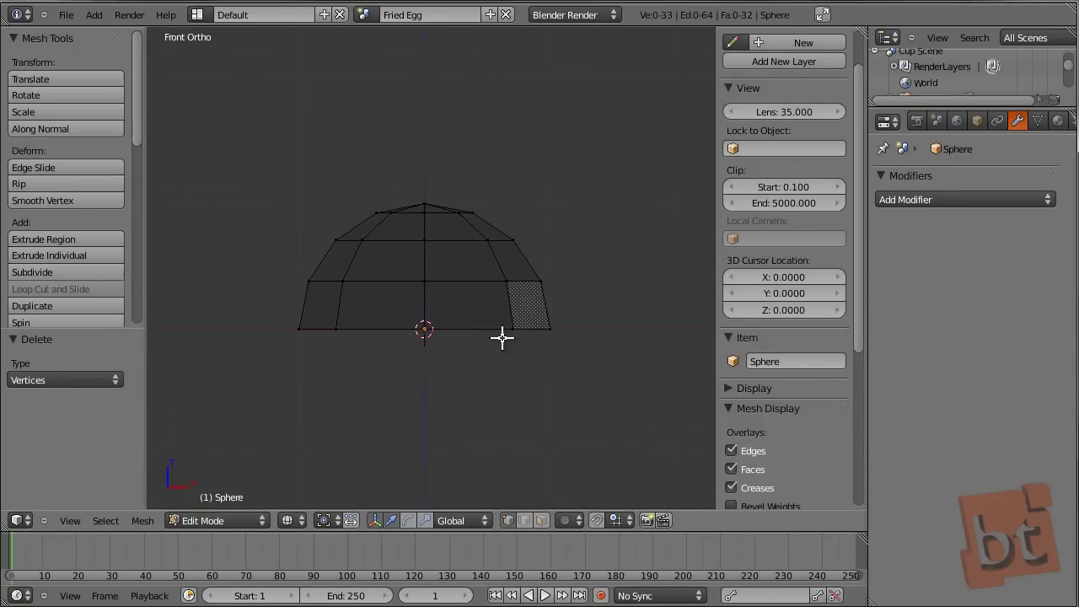
{"action": "key", "text": "a"}
{"action": "key", "text": "g"}
{"action": "key", "text": "z"}
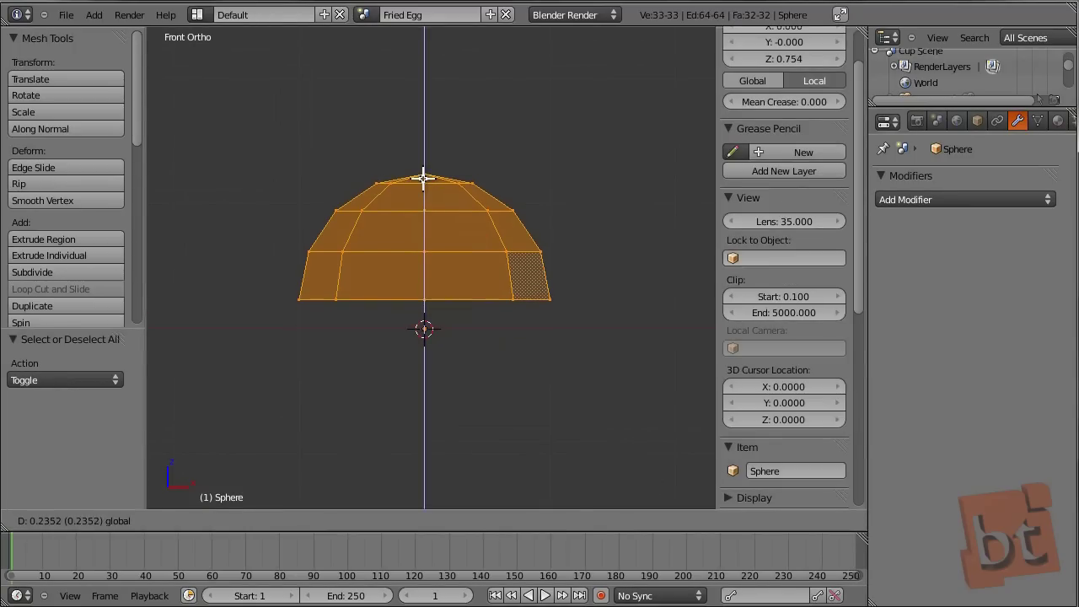
{"action": "left_click", "coordinate": [425, 178]}
Flatten the dome by scaling it 0.363 along Z and lower it toward the origin.
{"action": "key", "text": "s"}
{"action": "key", "text": "z"}
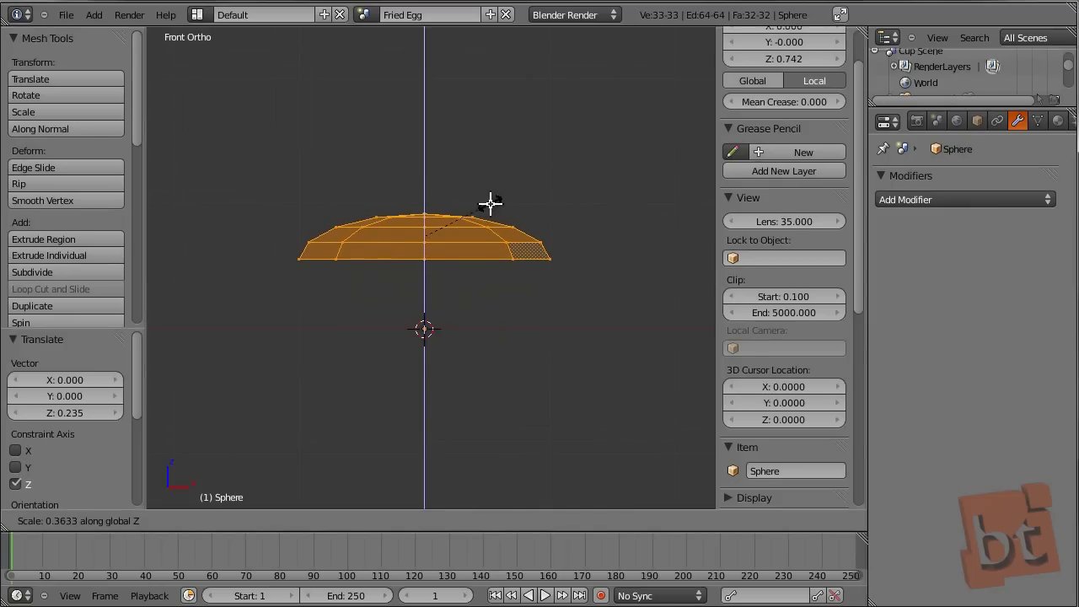
{"action": "left_click", "coordinate": [492, 202]}
{"action": "key", "text": "g"}
{"action": "key", "text": "z"}
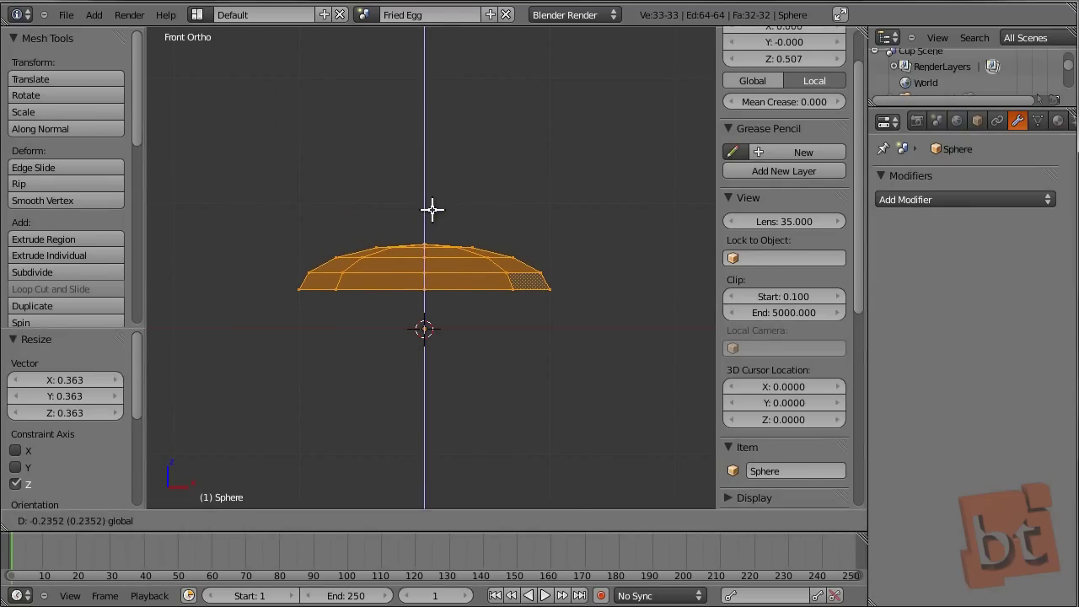
{"action": "left_click", "coordinate": [447, 221]}
Raise the dome's bottom edge loop along Z by about 0.107 and scale it outward by 1.196.
{"action": "right_click", "coordinate": [538, 296], "text": "alt"}
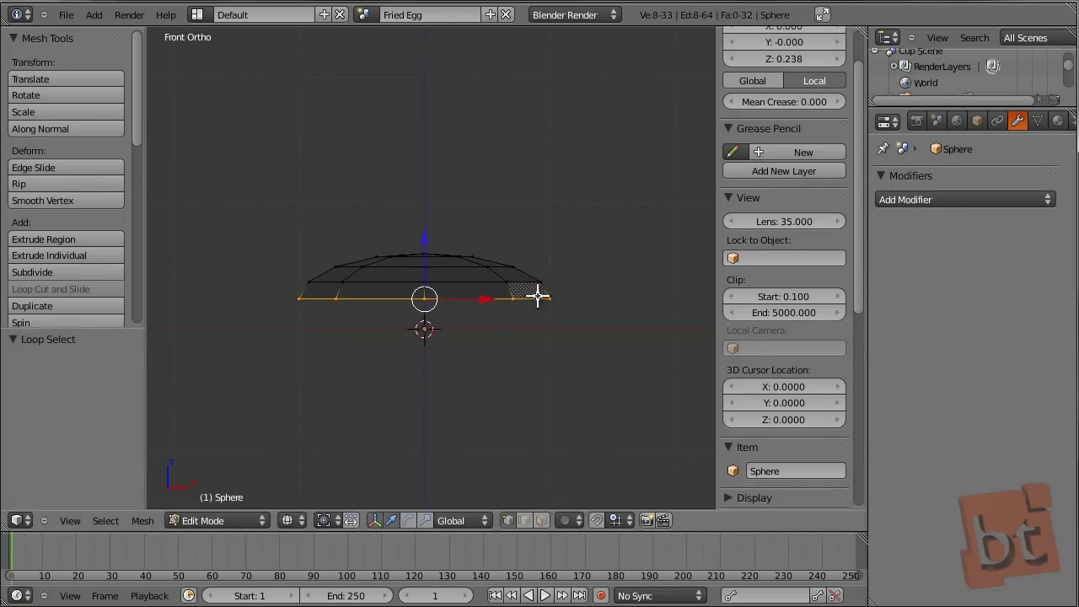
{"action": "middle_click_drag", "start_coordinate": [554, 293], "coordinate": [552, 311], "text": "shift"}
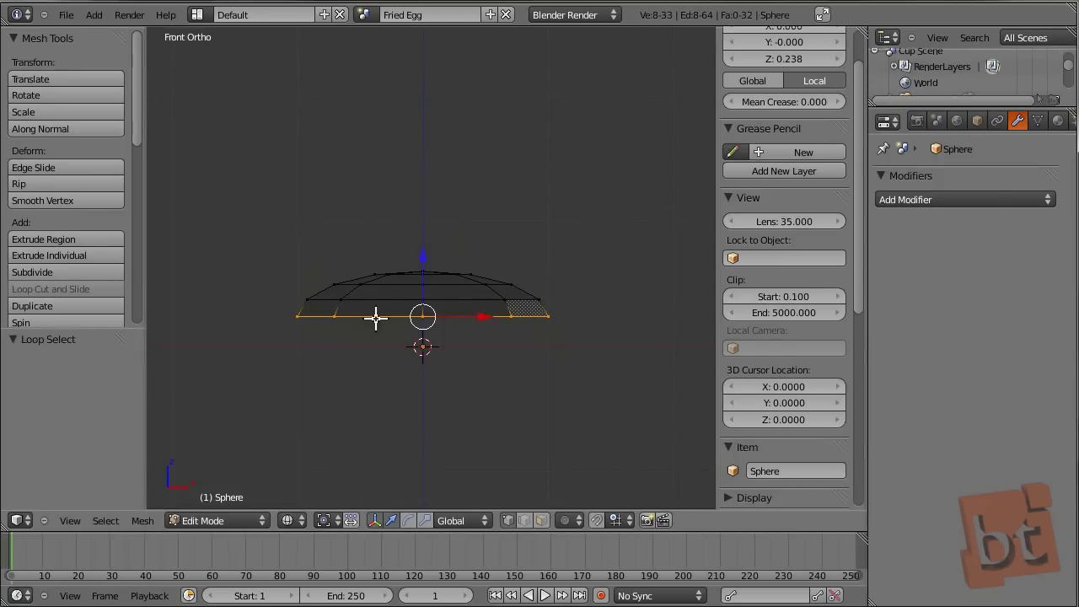
{"action": "key", "text": "g"}
{"action": "key", "text": "z"}
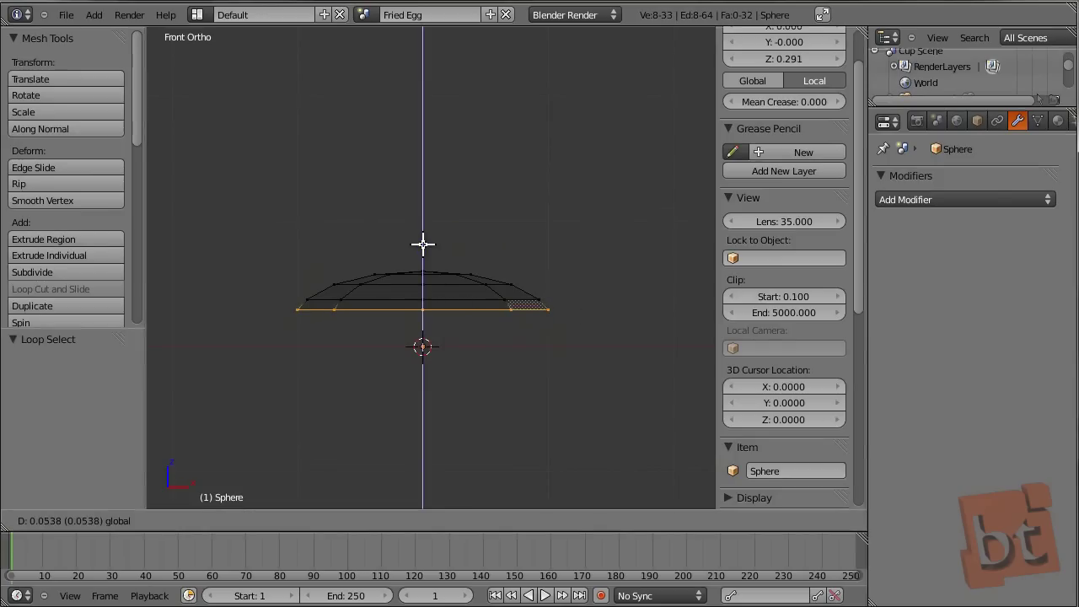
{"action": "left_click", "coordinate": [423, 239]}
{"action": "key", "text": "s"}
{"action": "left_click", "coordinate": [547, 247]}
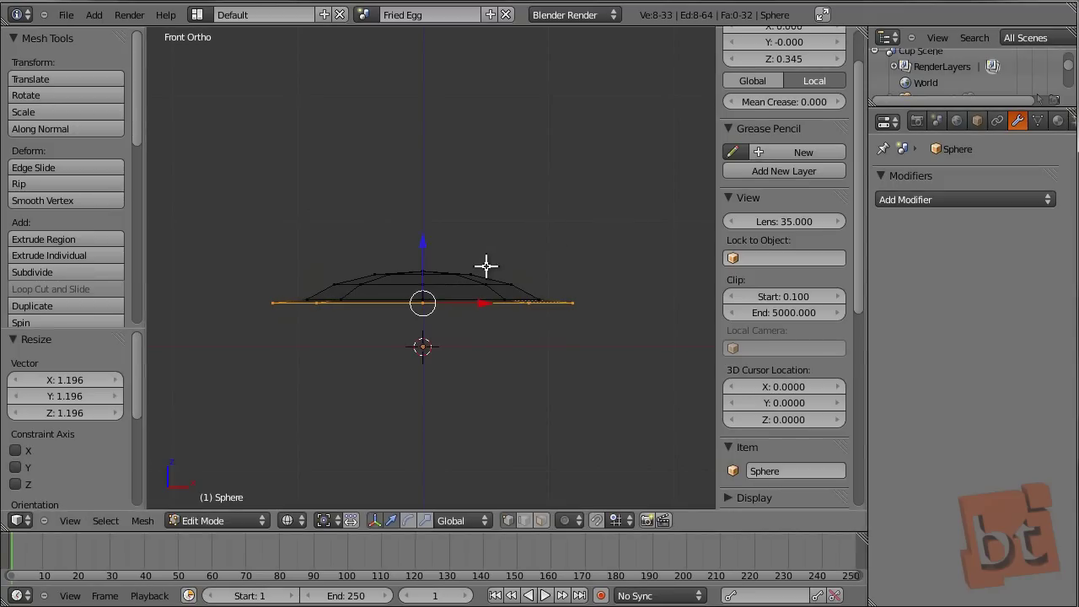
Move the entire flattened dome mesh -0.181 along Z.
{"action": "key", "text": "a"}
{"action": "key", "text": "a"}
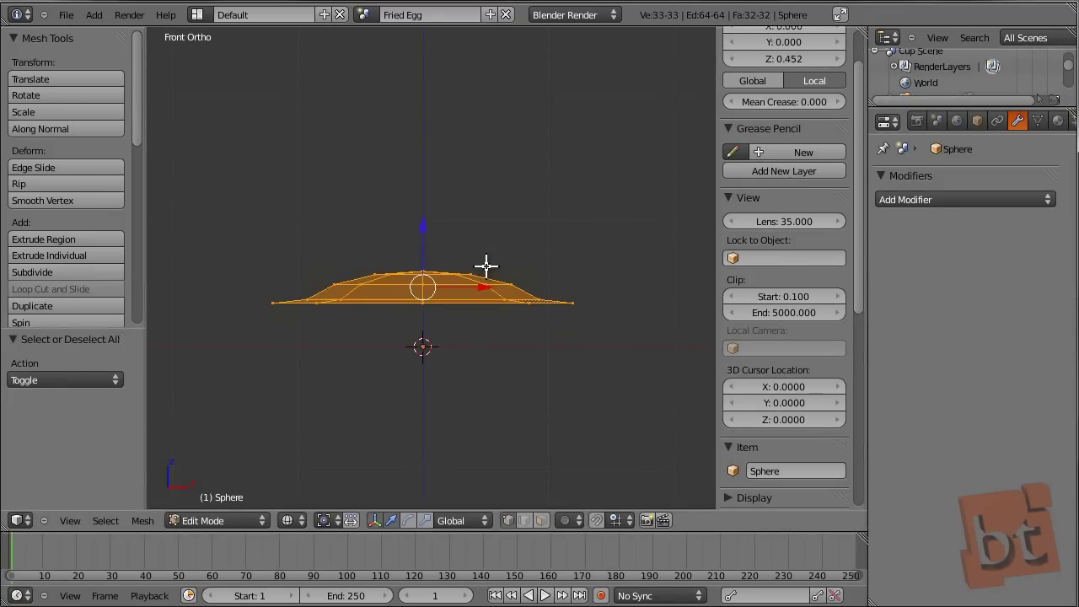
{"action": "key", "text": "g"}
{"action": "key", "text": "z"}
{"action": "left_click", "coordinate": [426, 250]}
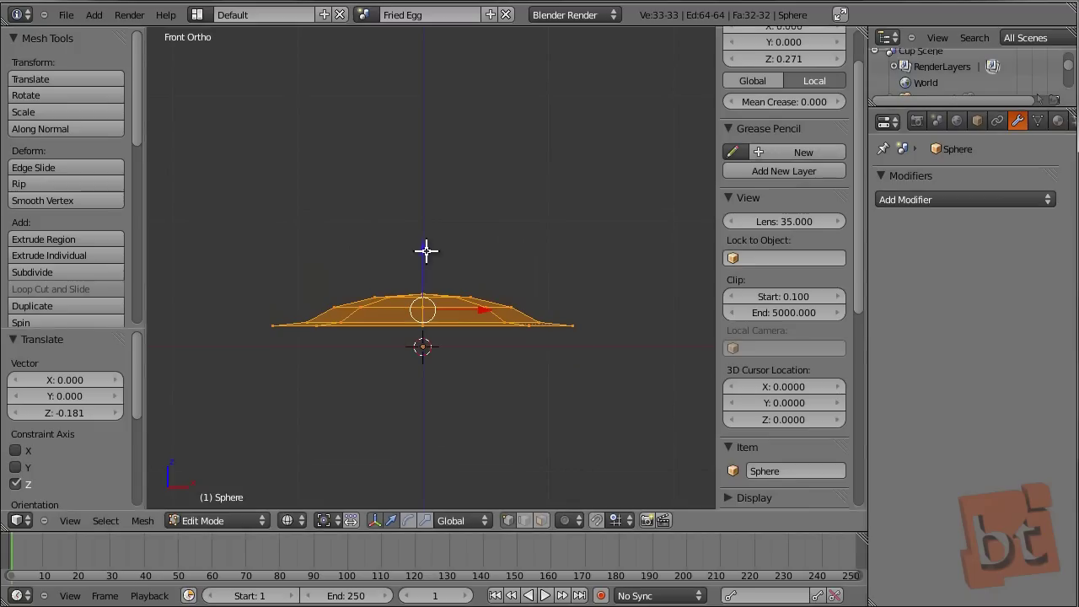
Extrude the dome's outer edge loop and scale the new loop outward by 2.689 to form the egg white.
{"action": "right_click", "coordinate": [551, 328], "text": "alt"}
{"action": "key", "text": "KP_7"}
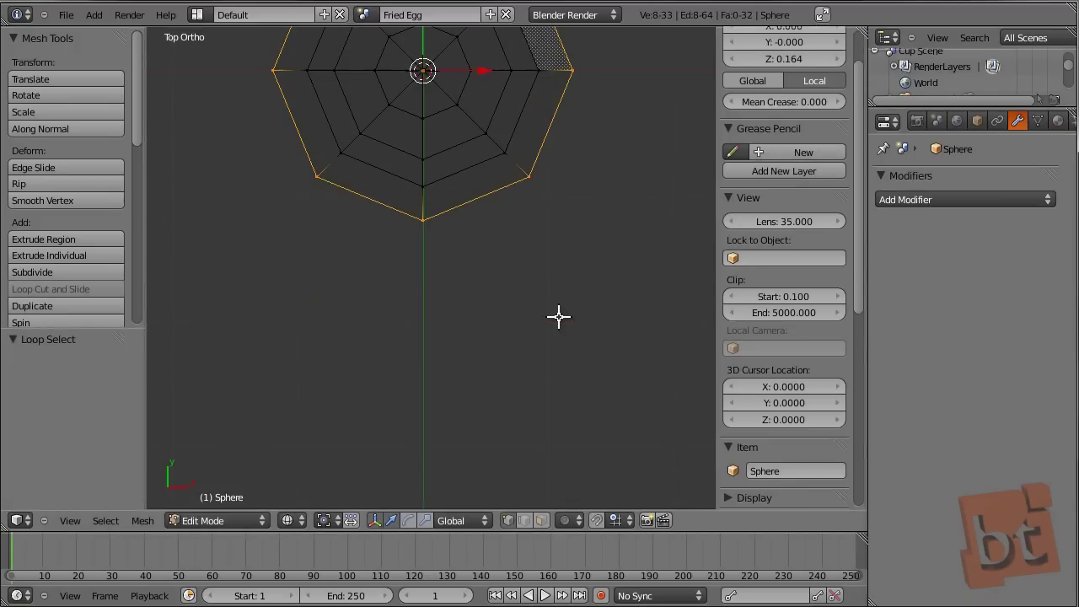
{"action": "scroll", "coordinate": [559, 317], "scroll_direction": "down", "scroll_amount": 3}
{"action": "middle_click_drag", "start_coordinate": [586, 204], "coordinate": [532, 266], "text": "shift"}
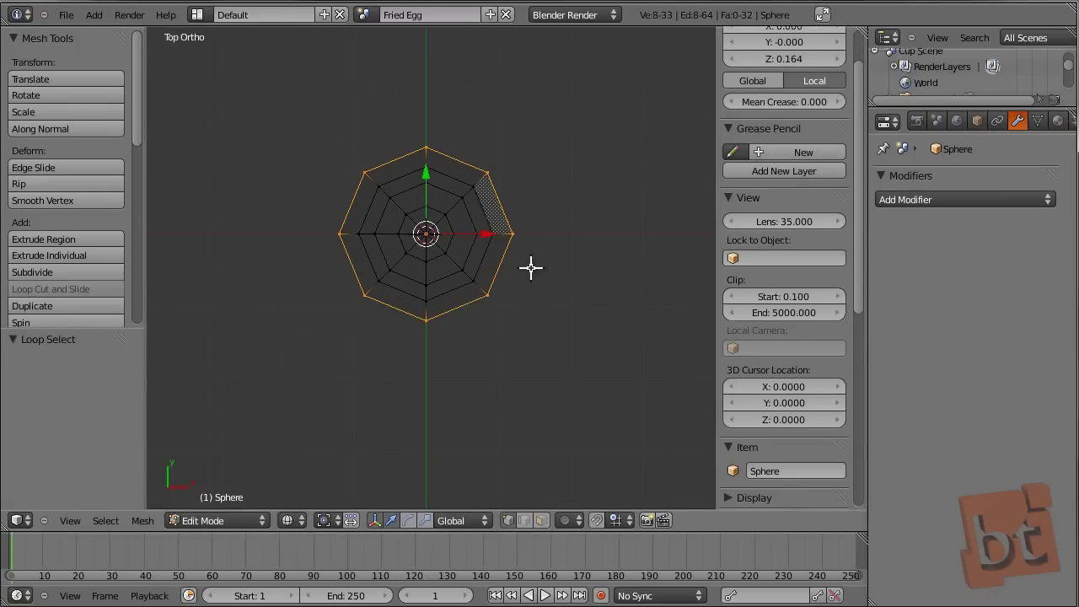
{"action": "key", "text": "e"}
{"action": "key", "text": "Escape"}
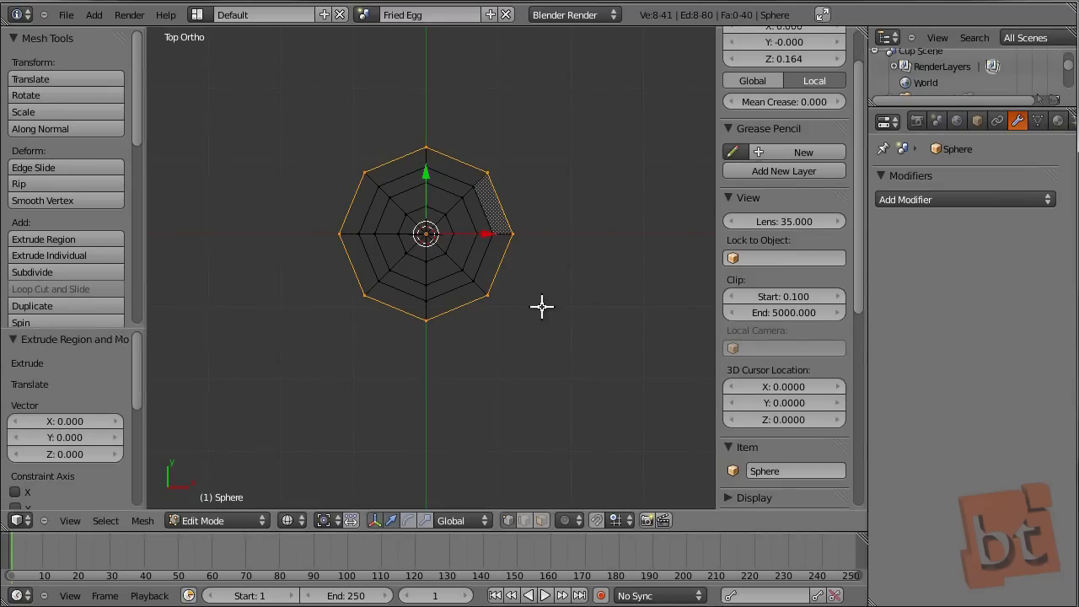
{"action": "key", "text": "s"}
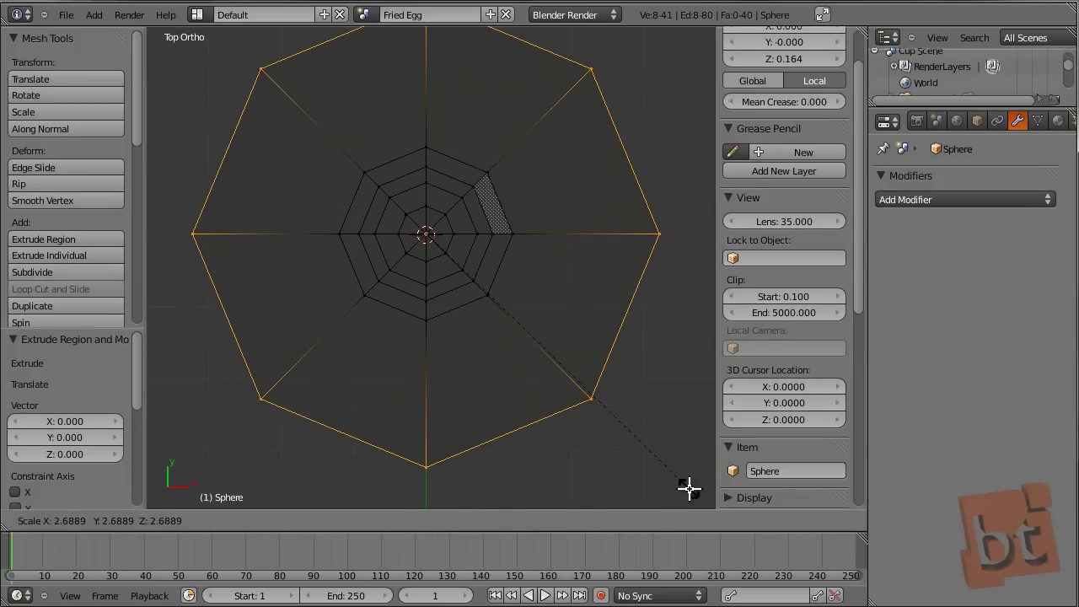
{"action": "left_click", "coordinate": [689, 488]}
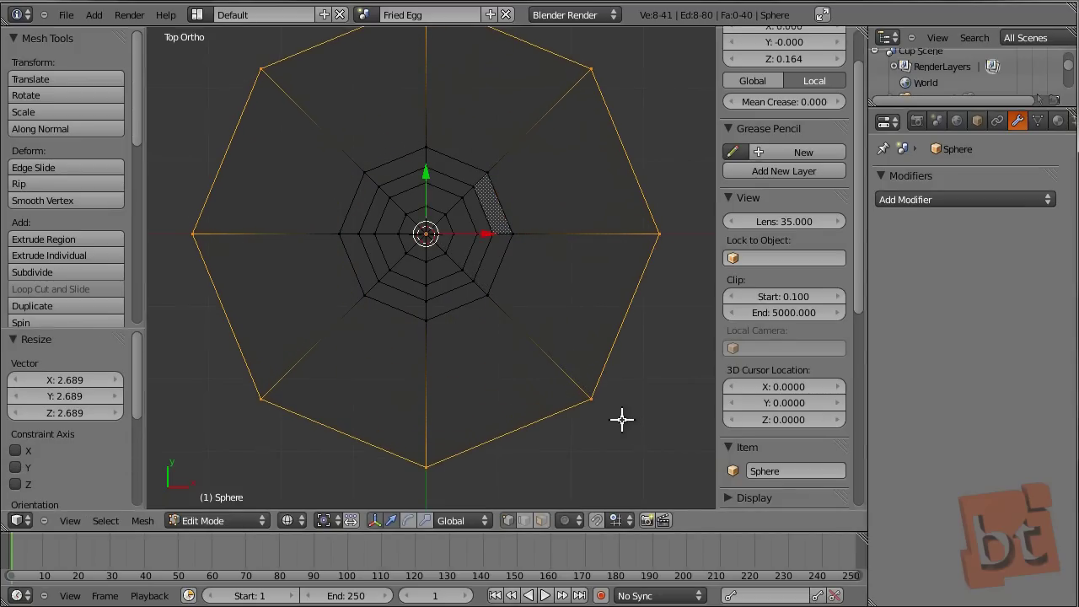
Add two evenly spaced loop cuts around the wide egg white ring.
{"action": "key", "text": "ctrl+r"}
{"action": "scroll", "coordinate": [526, 324], "scroll_direction": "up", "scroll_amount": 1}
{"action": "left_click", "coordinate": [527, 324]}
{"action": "right_click", "coordinate": [510, 337]}
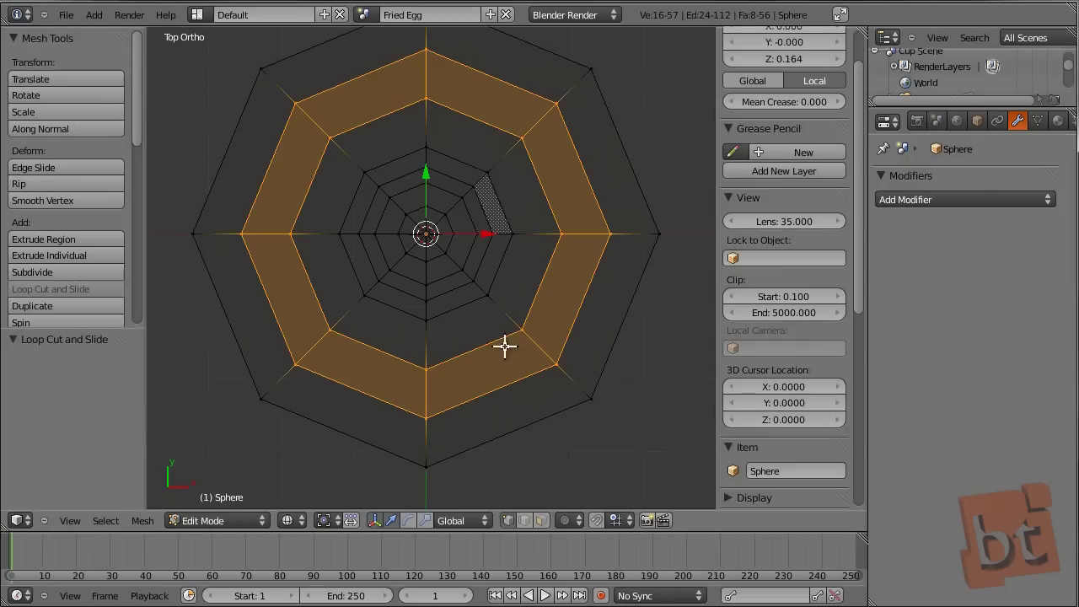
Lower the inner new edge loop slightly along Z and move the outer new loop -0.024 along Z.
{"action": "mouse_move", "coordinate": [517, 351]}
{"action": "middle_mouse_down"}
{"action": "mouse_move", "coordinate": [552, 323]}
{"action": "mouse_move", "coordinate": [539, 233]}
{"action": "mouse_move", "coordinate": [555, 210]}
{"action": "middle_mouse_up"}
{"action": "right_click", "coordinate": [527, 258], "text": "alt"}
{"action": "key", "text": "z"}
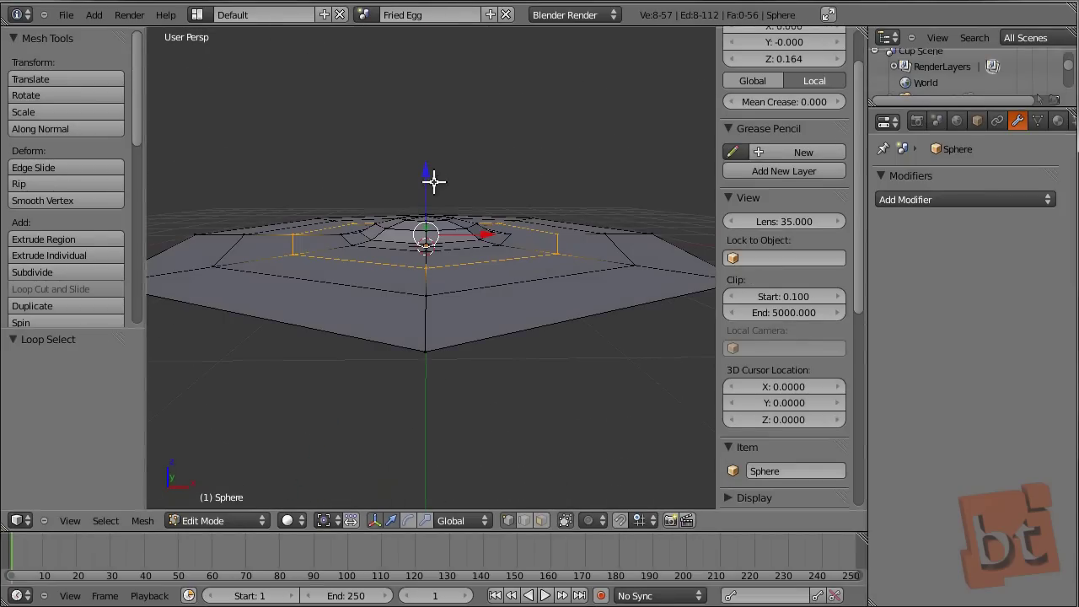
{"action": "left_click_drag", "start_coordinate": [425, 169], "coordinate": [425, 172]}
{"action": "right_click", "coordinate": [536, 285], "text": "alt"}
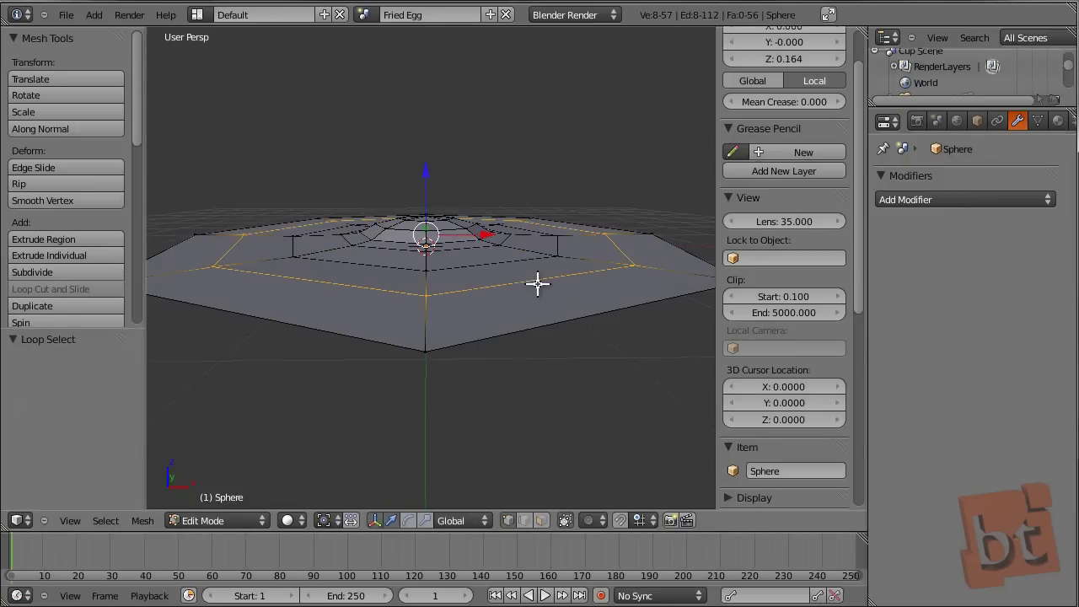
{"action": "key", "text": "g"}
{"action": "key", "text": "z"}
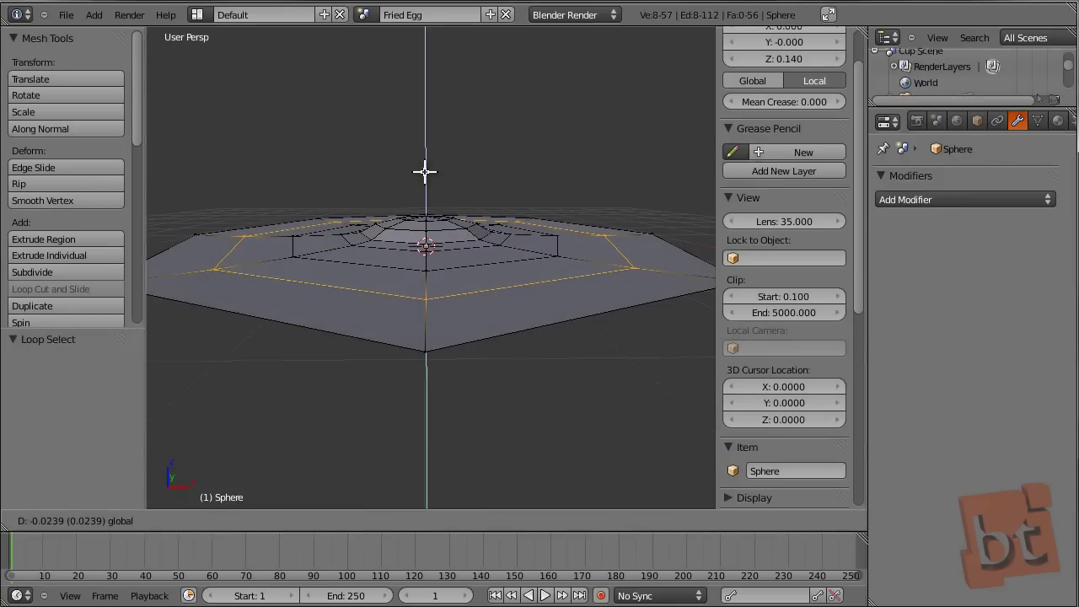
{"action": "left_click", "coordinate": [425, 171]}
Select the egg white's outermost edge loop and move it -0.024 along Z.
{"action": "mouse_move", "coordinate": [619, 306]}
{"action": "middle_mouse_down"}
{"action": "mouse_move", "coordinate": [623, 284]}
{"action": "mouse_move", "coordinate": [618, 298]}
{"action": "middle_mouse_up"}
{"action": "right_click", "coordinate": [634, 262], "text": "alt"}
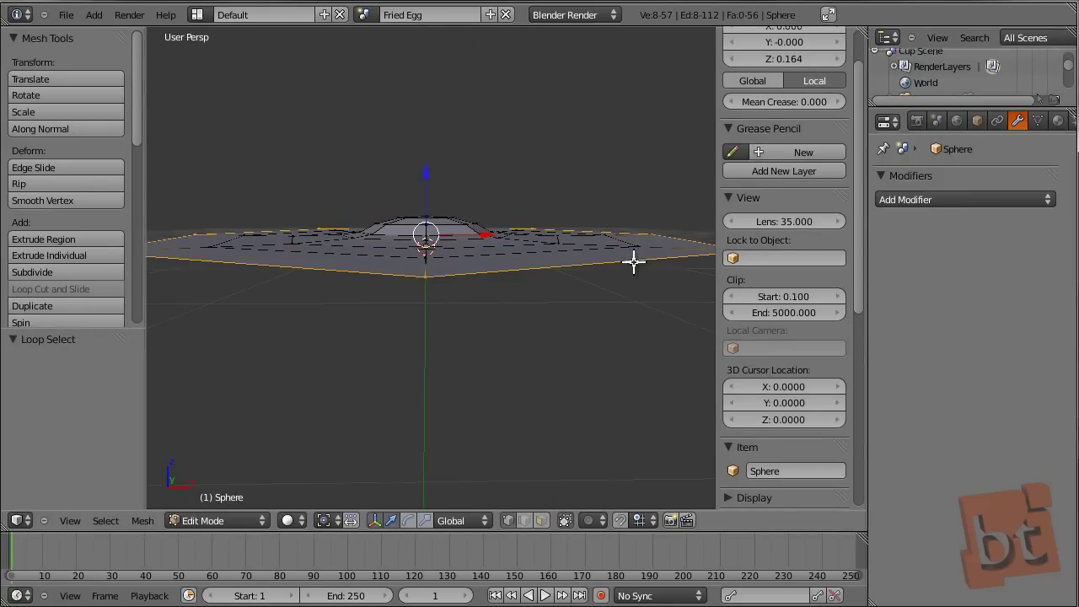
{"action": "key", "text": "g"}
{"action": "key", "text": "z"}
{"action": "left_click", "coordinate": [424, 174]}
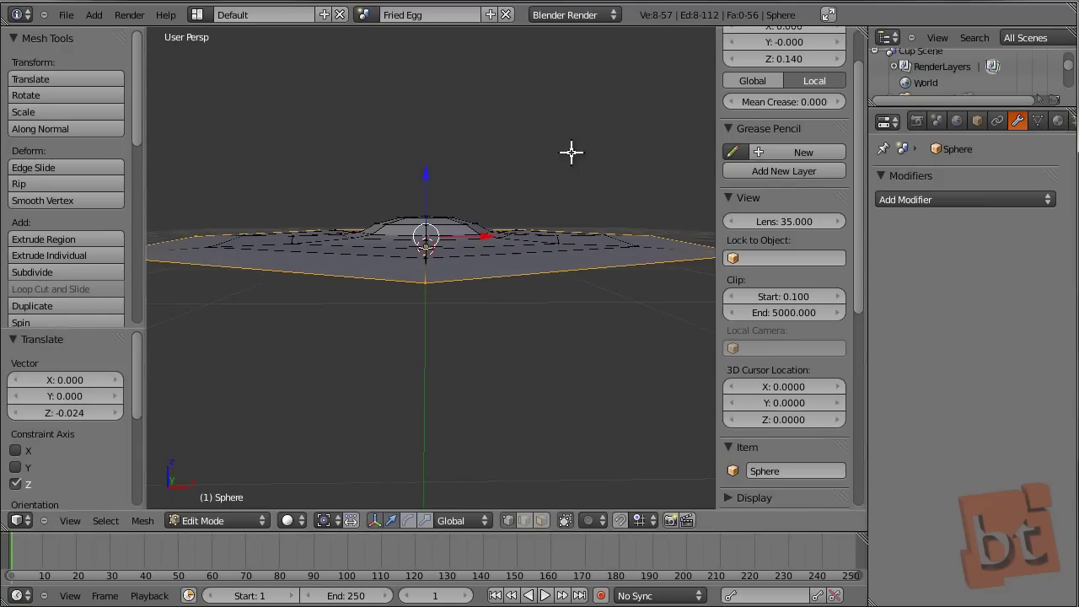
Extrude the egg white's outermost edge loop -0.116 along Z and scale the new lower loop by 1.038.
{"action": "key", "text": "KP_1"}
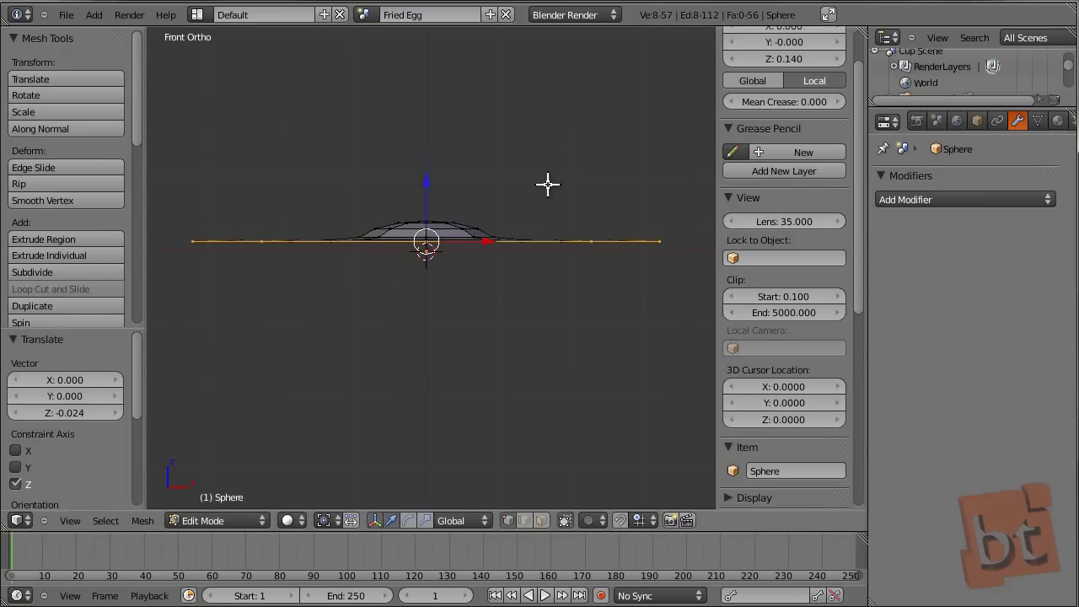
{"action": "key", "text": "g"}
{"action": "key", "text": "z"}
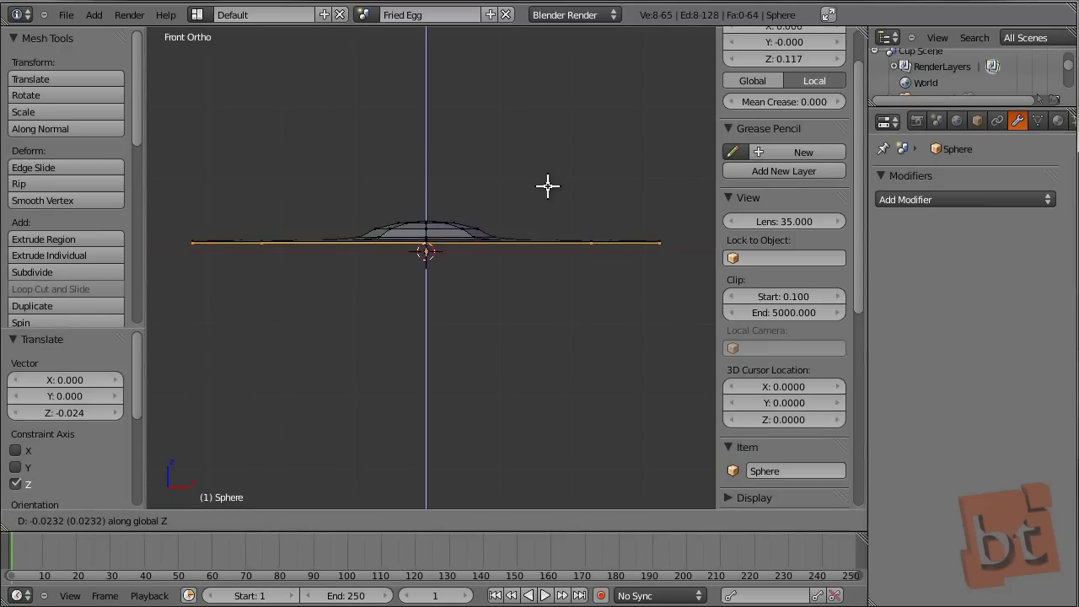
{"action": "left_click", "coordinate": [553, 190]}
{"action": "key", "text": "s"}
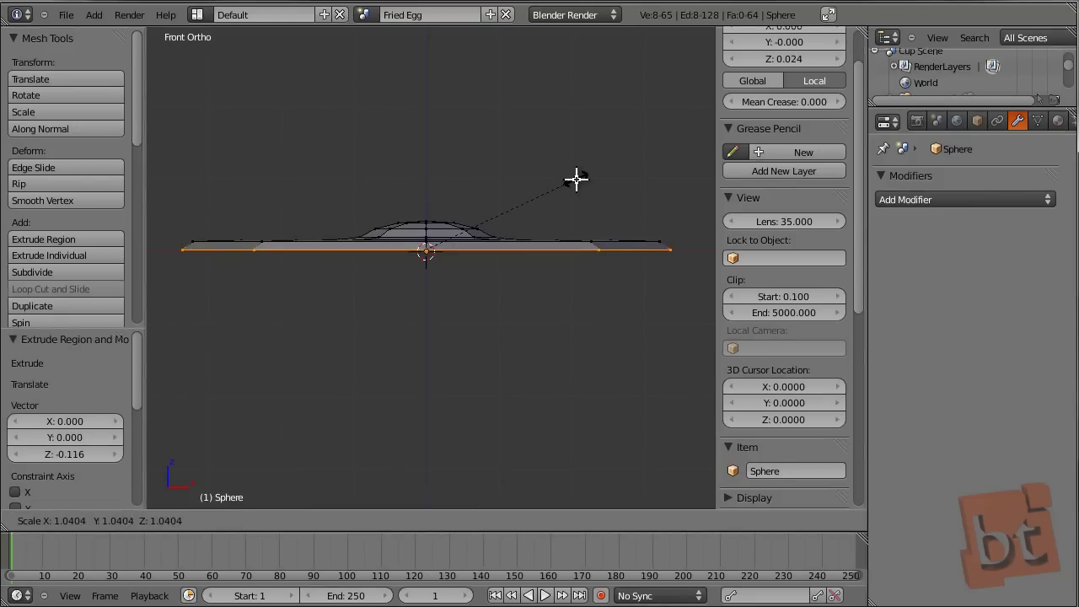
{"action": "left_click", "coordinate": [573, 178]}
Extrude the lower rim loop and scale it inward toward the centre to cover most of the underside.
{"action": "middle_click_drag", "start_coordinate": [616, 166], "coordinate": [650, 104]}
{"action": "key", "text": "e"}
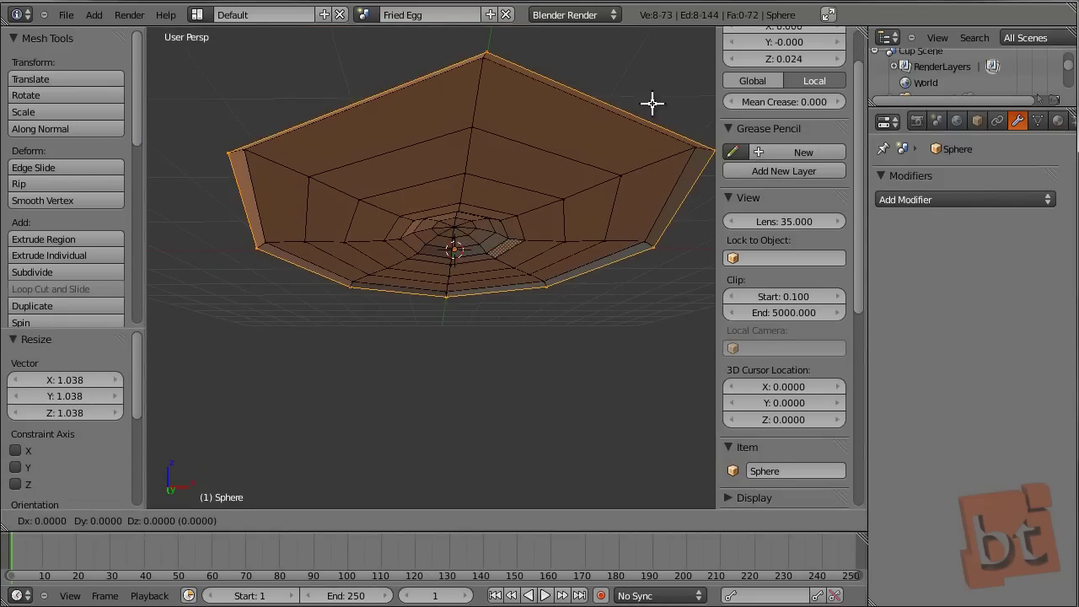
{"action": "left_click", "coordinate": [649, 114]}
{"action": "key", "text": "s"}
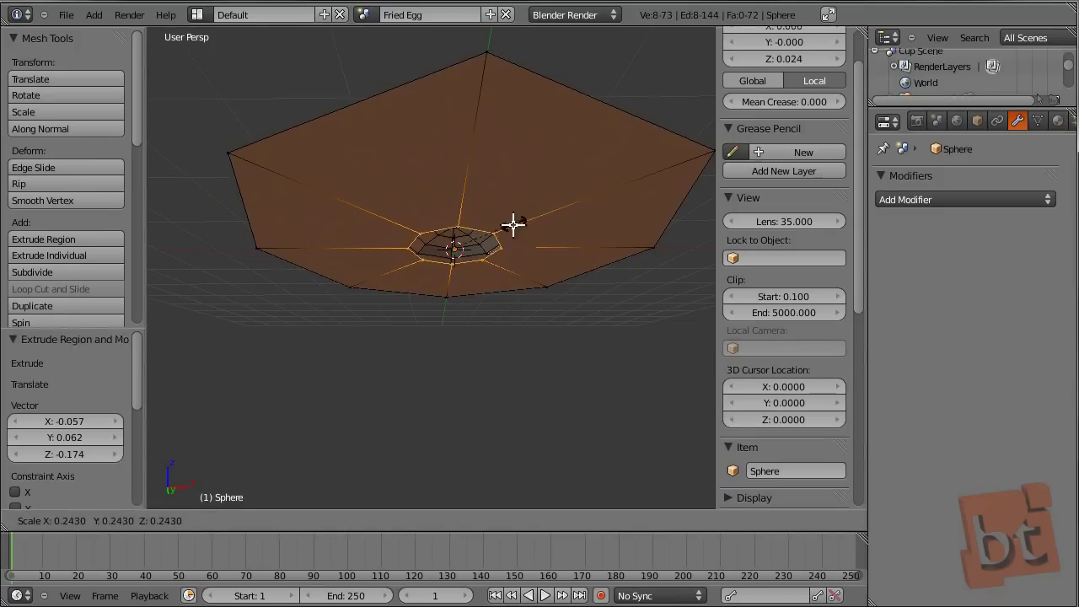
{"action": "left_click", "coordinate": [534, 202]}
Extrude the underside's inner loop again, scale it by 0.668 and merge its vertices with Collapse to close the bottom.
{"action": "key", "text": "e"}
{"action": "right_click", "coordinate": [539, 187]}
{"action": "key", "text": "s"}
{"action": "left_click", "coordinate": [545, 176]}
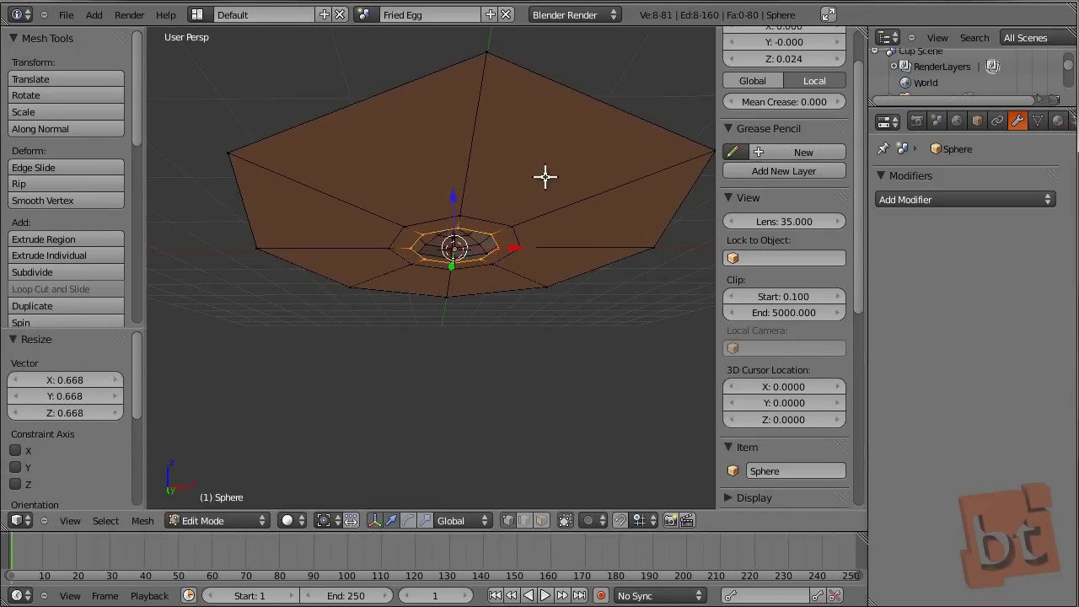
{"action": "key", "text": "alt+m"}
{"action": "left_click", "coordinate": [547, 175]}
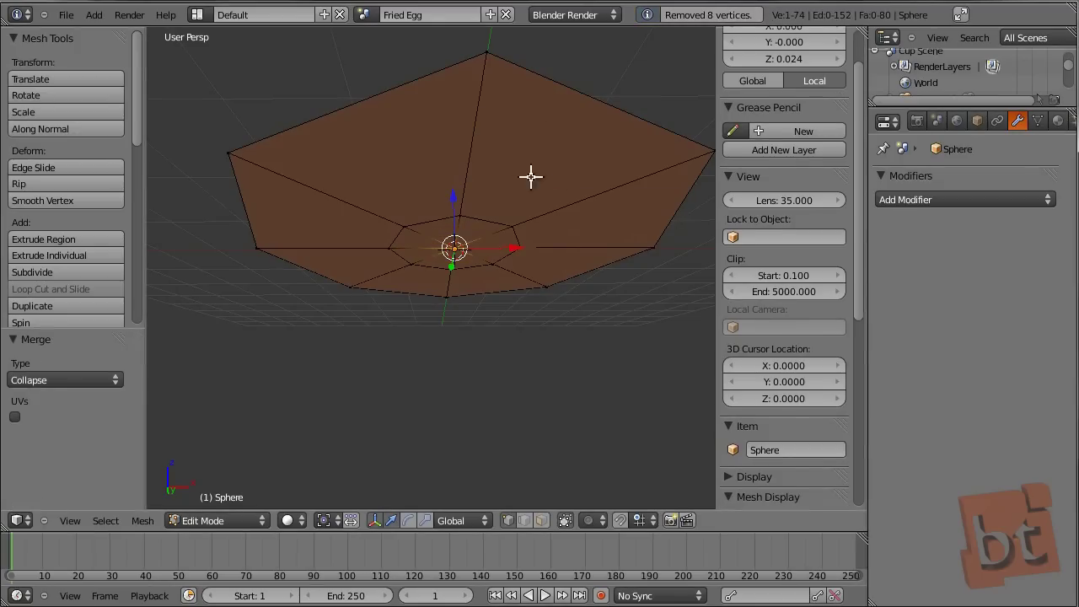
Add two evenly spaced loop cuts around the wide underside ring, then deselect everything.
{"action": "key", "text": "ctrl+r"}
{"action": "scroll", "coordinate": [473, 139], "scroll_direction": "up", "scroll_amount": 1}
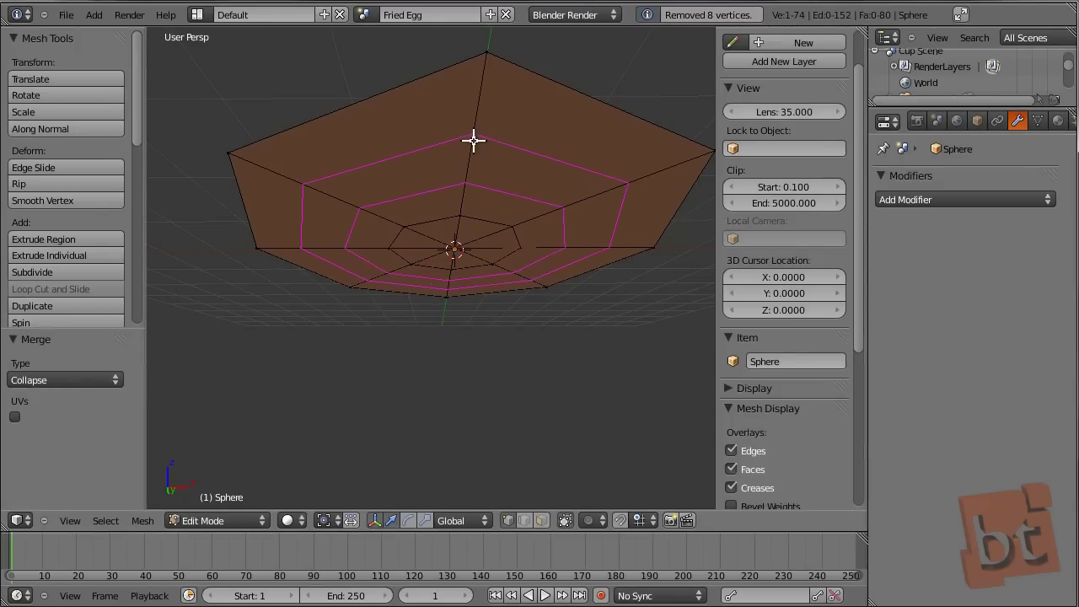
{"action": "left_click", "coordinate": [473, 140]}
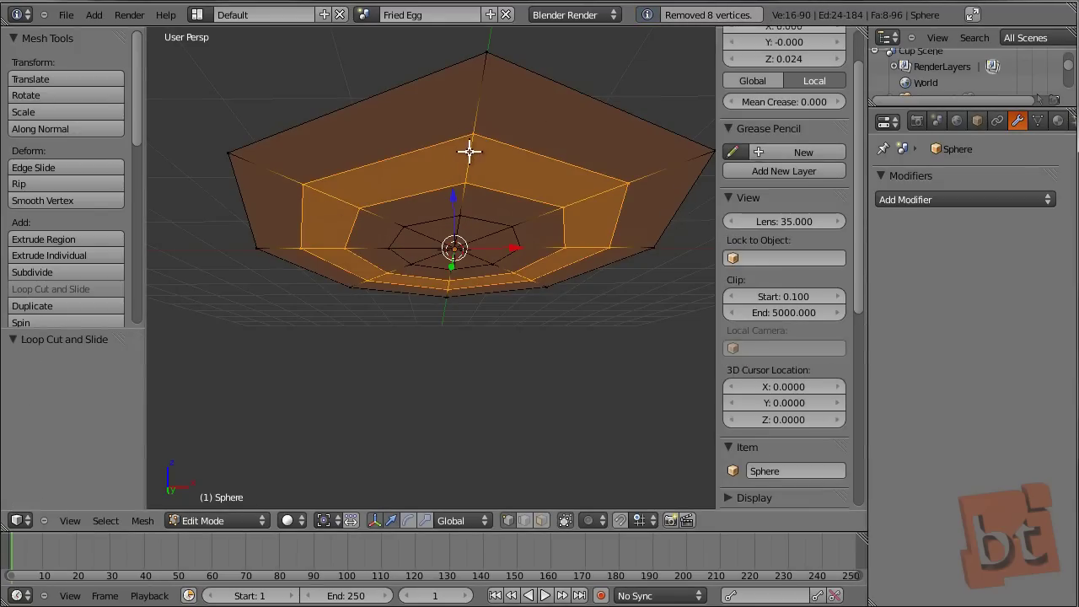
{"action": "left_click", "coordinate": [487, 129]}
{"action": "key", "text": "a"}
Select the yolk dome by growing the selection from its top vertex three times and scale it up with proportional editing set to Connected.
{"action": "middle_click_drag", "start_coordinate": [540, 118], "coordinate": [455, 349]}
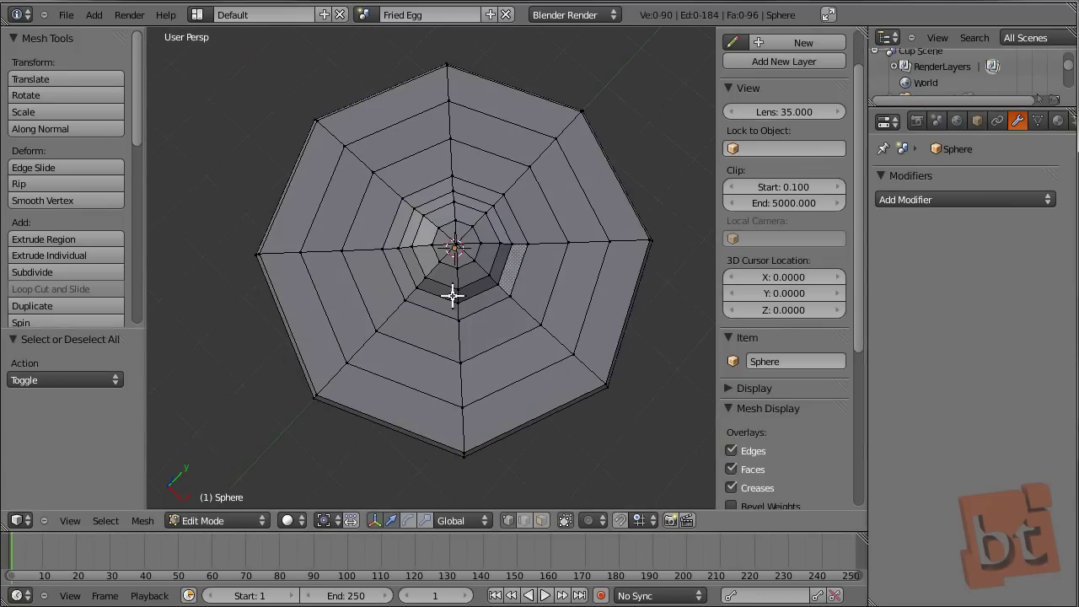
{"action": "middle_click_drag", "start_coordinate": [516, 292], "coordinate": [542, 216]}
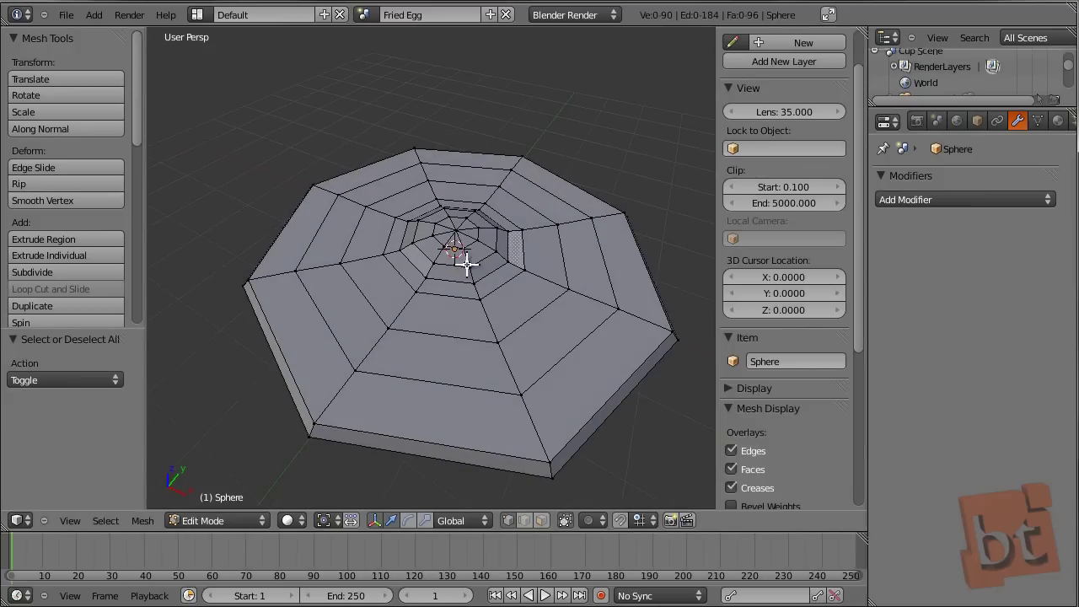
{"action": "right_click", "coordinate": [456, 228]}
{"action": "key", "text": "ctrl+KP_Add"}
{"action": "key", "text": "ctrl+KP_Add"}
{"action": "key", "text": "ctrl+KP_Add"}
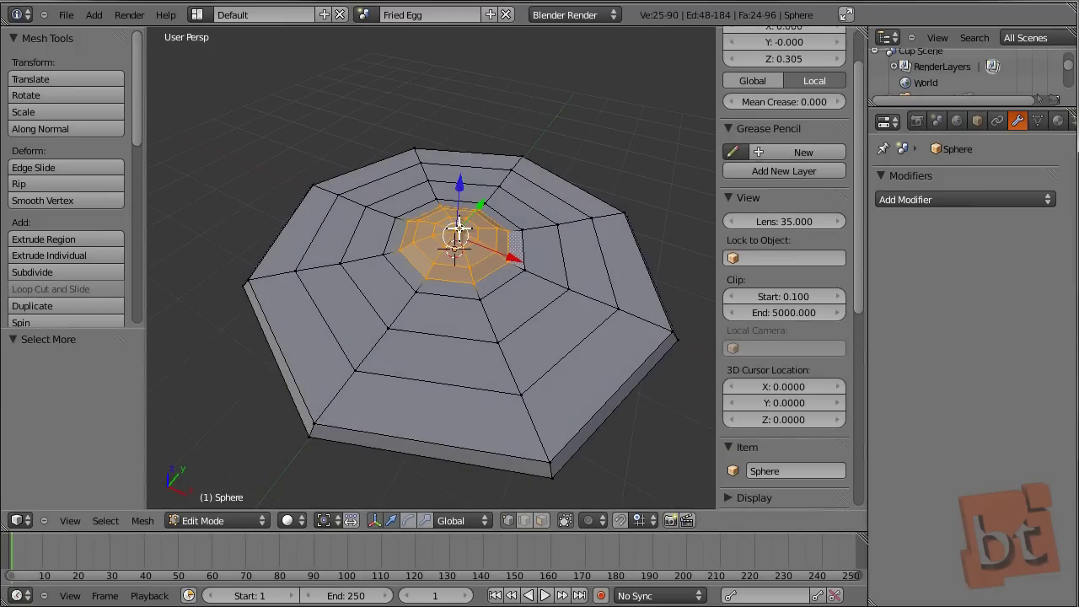
{"action": "key", "text": "o"}
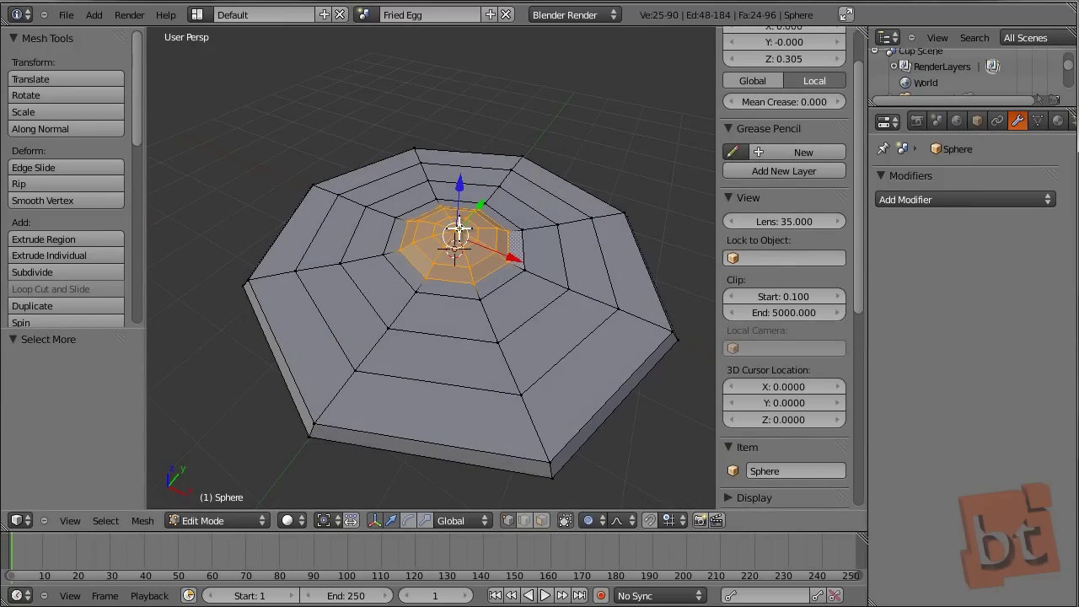
{"action": "left_click", "coordinate": [588, 520]}
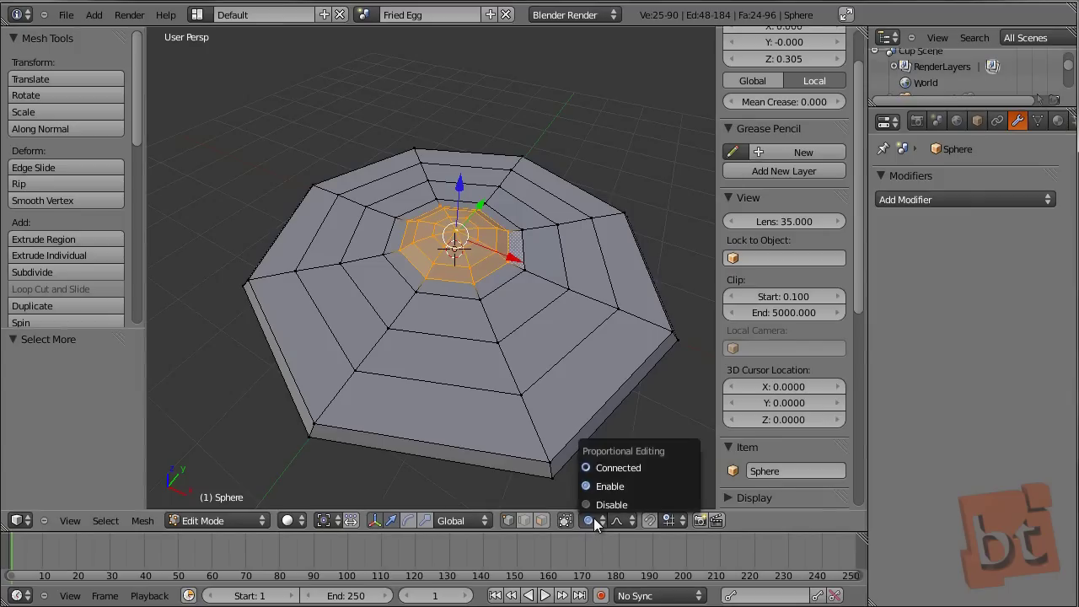
{"action": "left_click", "coordinate": [625, 469]}
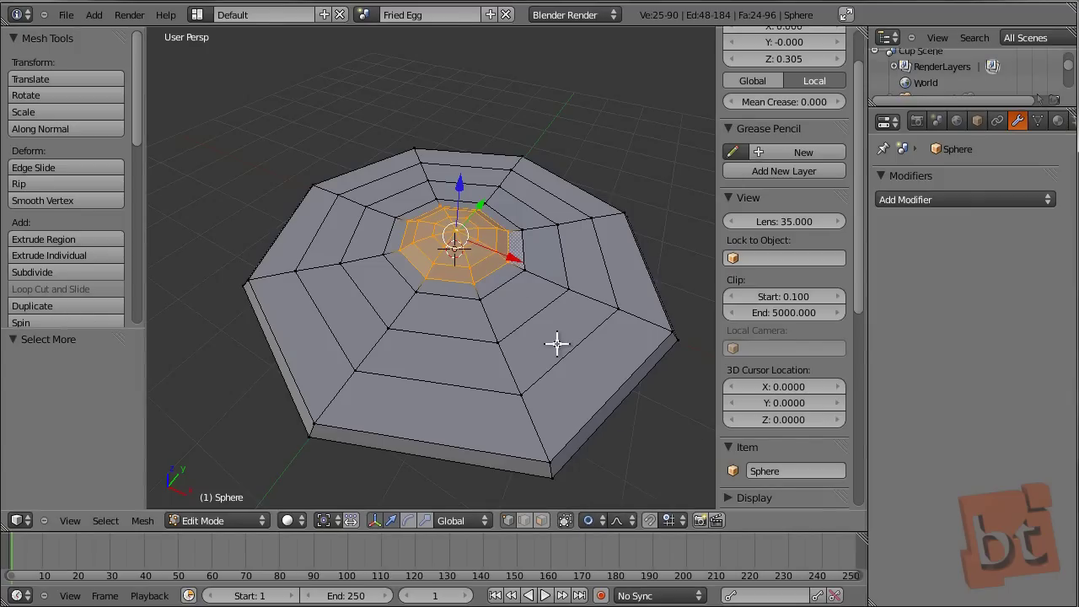
{"action": "middle_click_drag", "start_coordinate": [559, 342], "coordinate": [544, 208]}
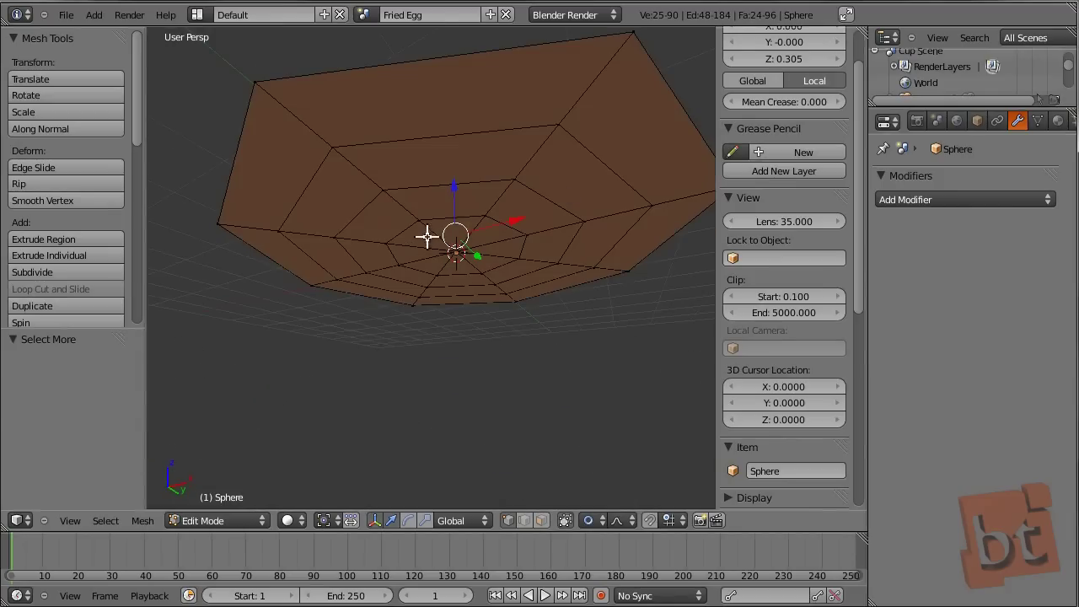
{"action": "middle_click_drag", "start_coordinate": [554, 155], "coordinate": [542, 345]}
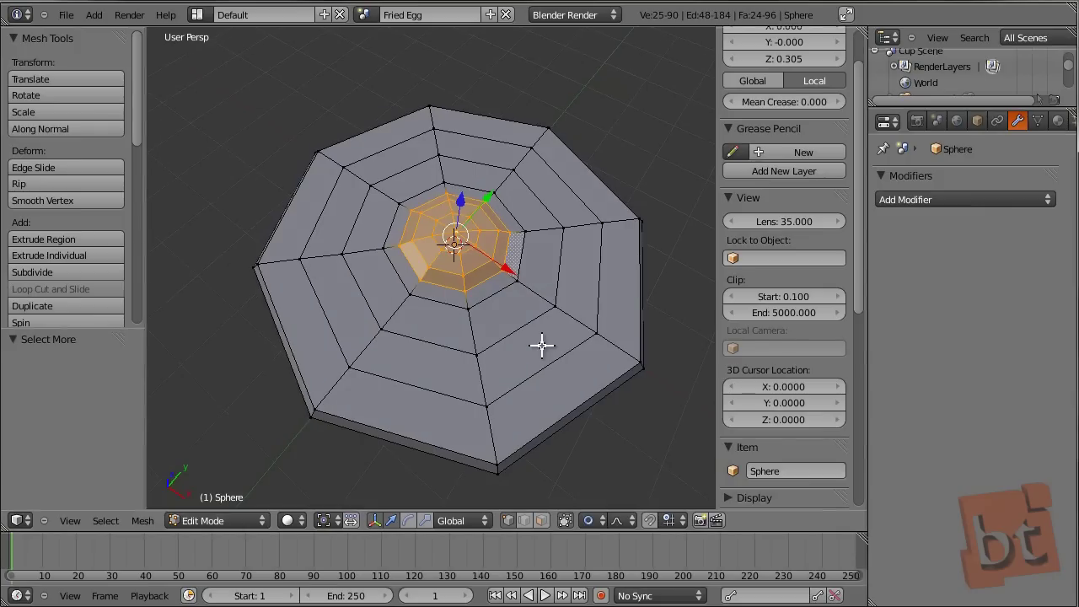
{"action": "key", "text": "s"}
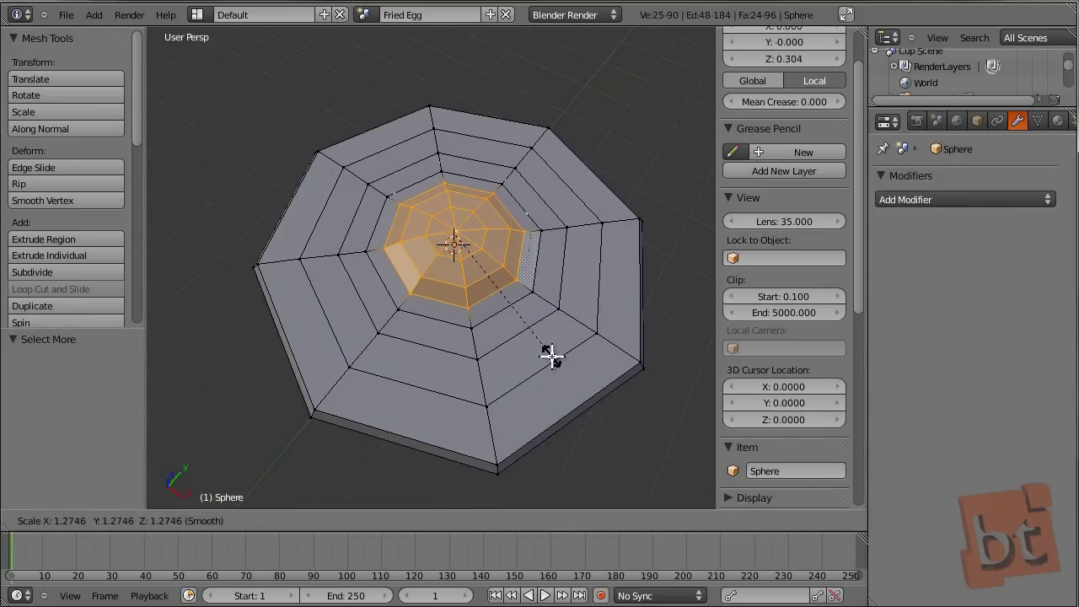
{"action": "left_click", "coordinate": [554, 371]}
Smooth-shade the egg in Object Mode and add a Subdivision Surface modifier with 3 view subdivisions.
{"action": "middle_click_drag", "start_coordinate": [501, 349], "coordinate": [535, 284]}
{"action": "key", "text": "Tab"}
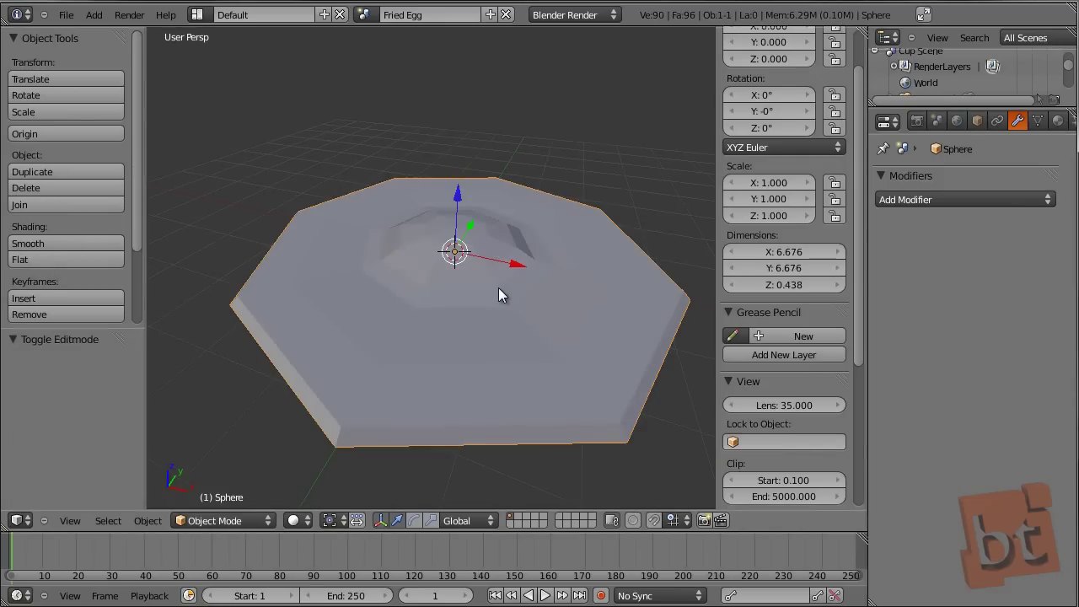
{"action": "left_click", "coordinate": [59, 246]}
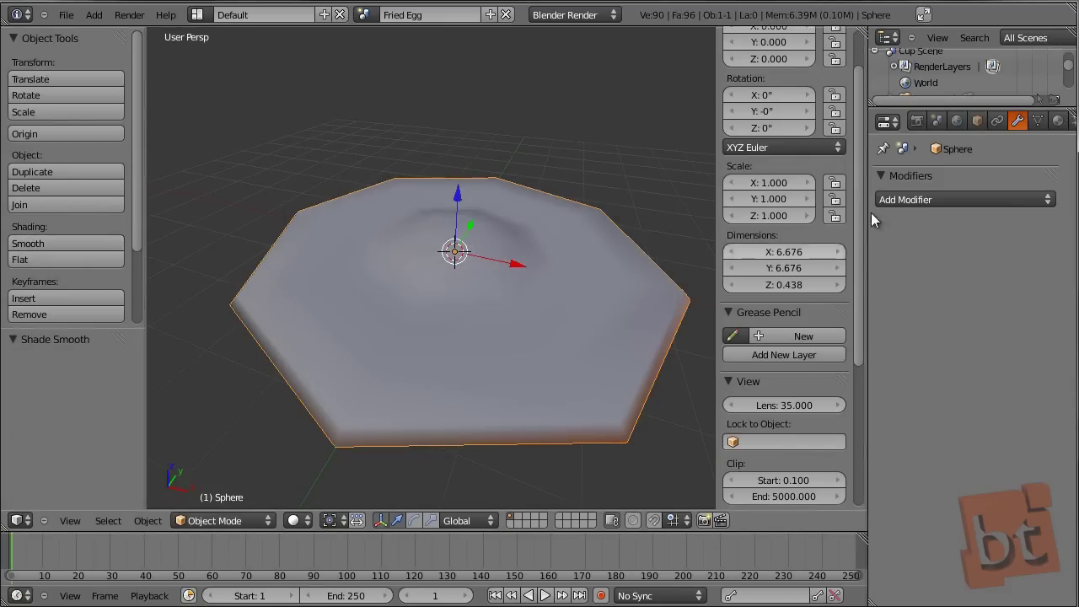
{"action": "left_click", "coordinate": [964, 199]}
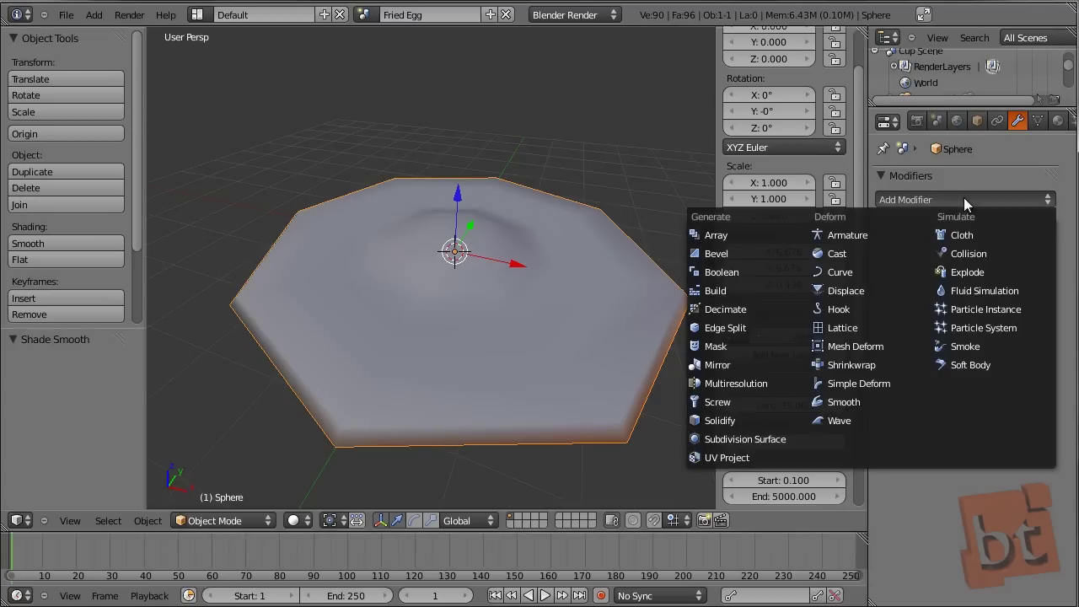
{"action": "left_click", "coordinate": [735, 439]}
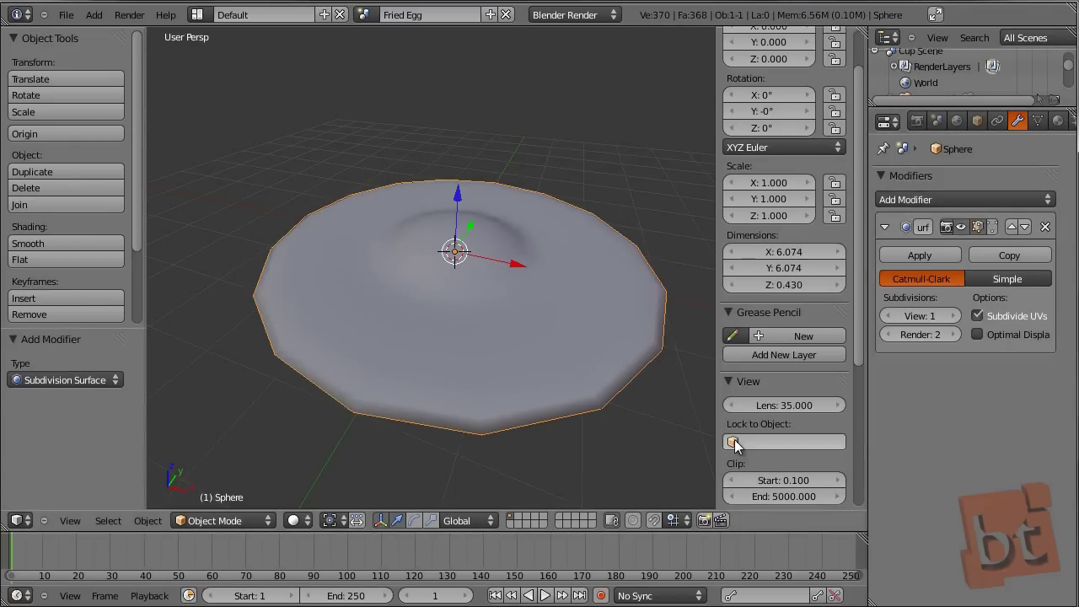
{"action": "left_click", "coordinate": [958, 315]}
{"action": "left_click", "coordinate": [958, 315]}
Add a loop cut around the base of the yolk dome in Edit Mode.
{"action": "key", "text": "Tab"}
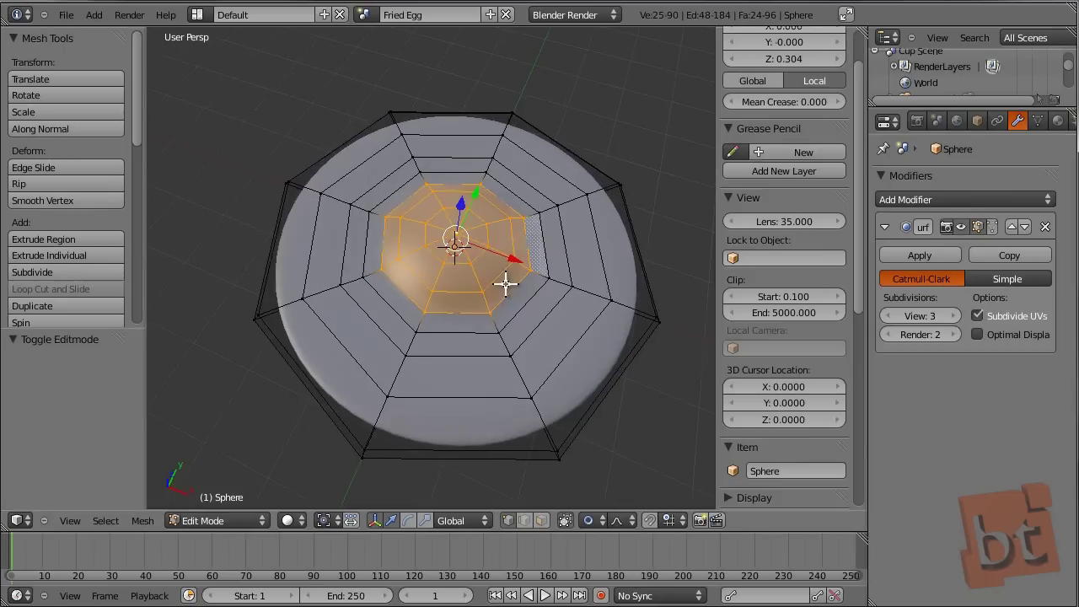
{"action": "scroll", "coordinate": [472, 317], "scroll_direction": "up", "scroll_amount": 2}
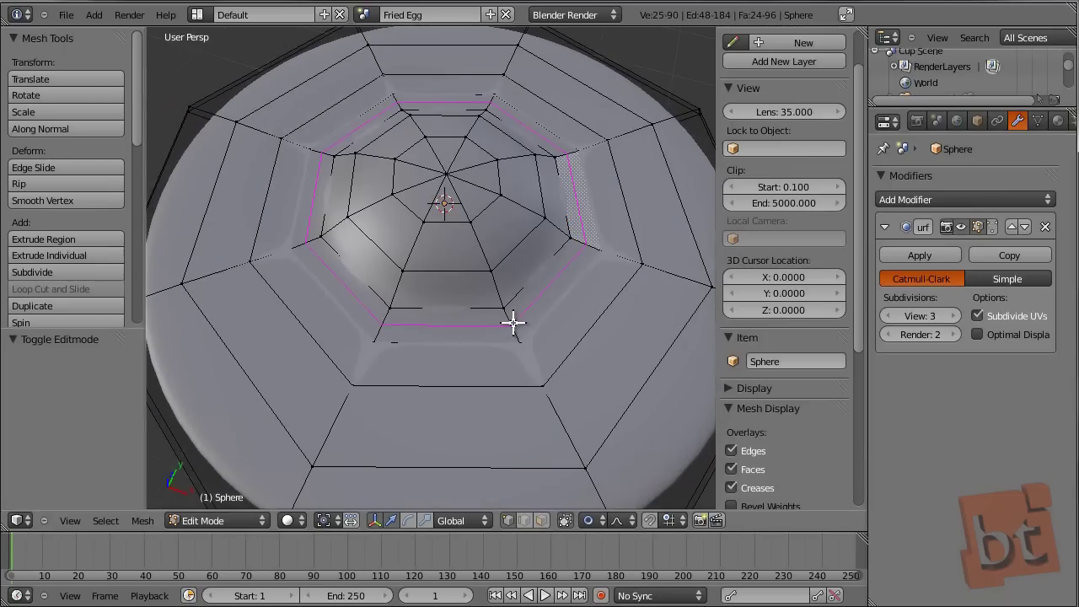
{"action": "left_click", "coordinate": [515, 323]}
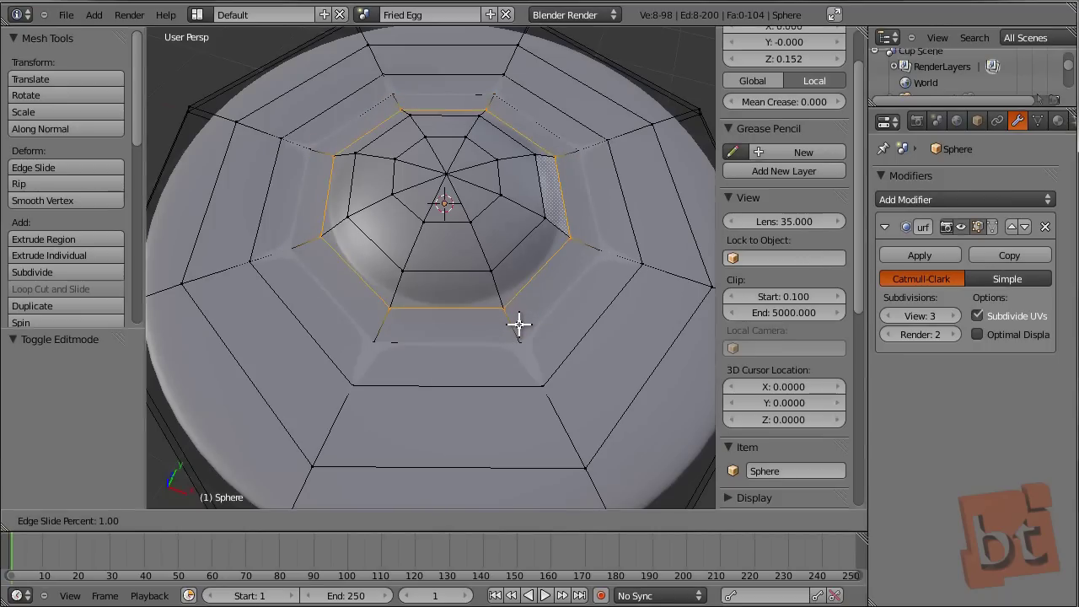
{"action": "left_click", "coordinate": [517, 326]}
{"action": "key", "text": "s"}
{"action": "right_click", "coordinate": [698, 158]}
{"action": "key", "text": "o"}
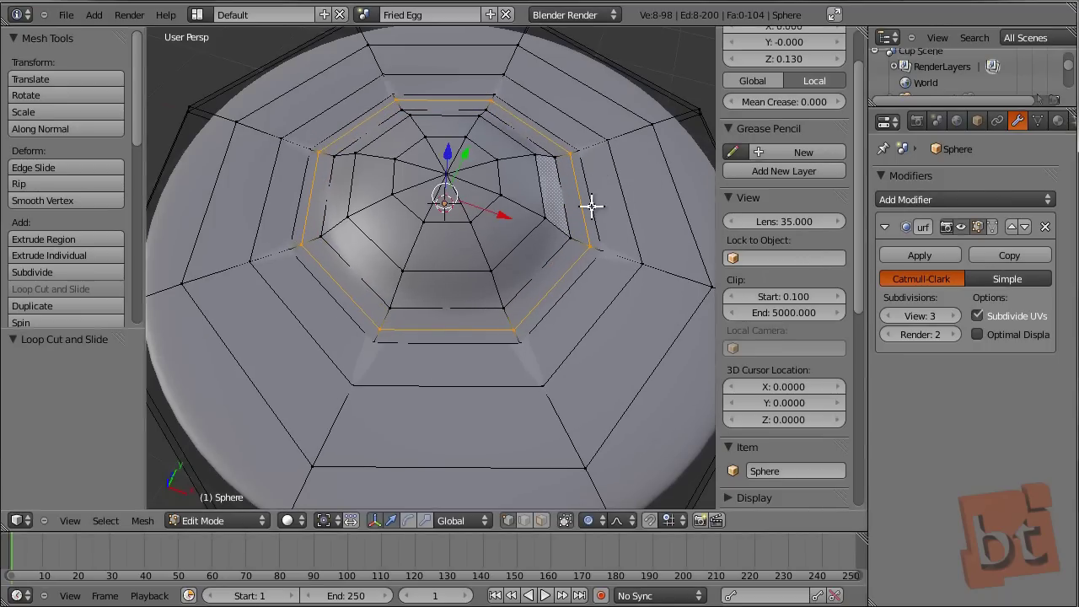
{"action": "key", "text": "s"}
{"action": "key", "text": "Escape"}
Disable proportional editing and scale the new loop at the yolk's base by 0.907 to tighten the crease.
{"action": "left_click", "coordinate": [588, 520]}
{"action": "left_click", "coordinate": [607, 505]}
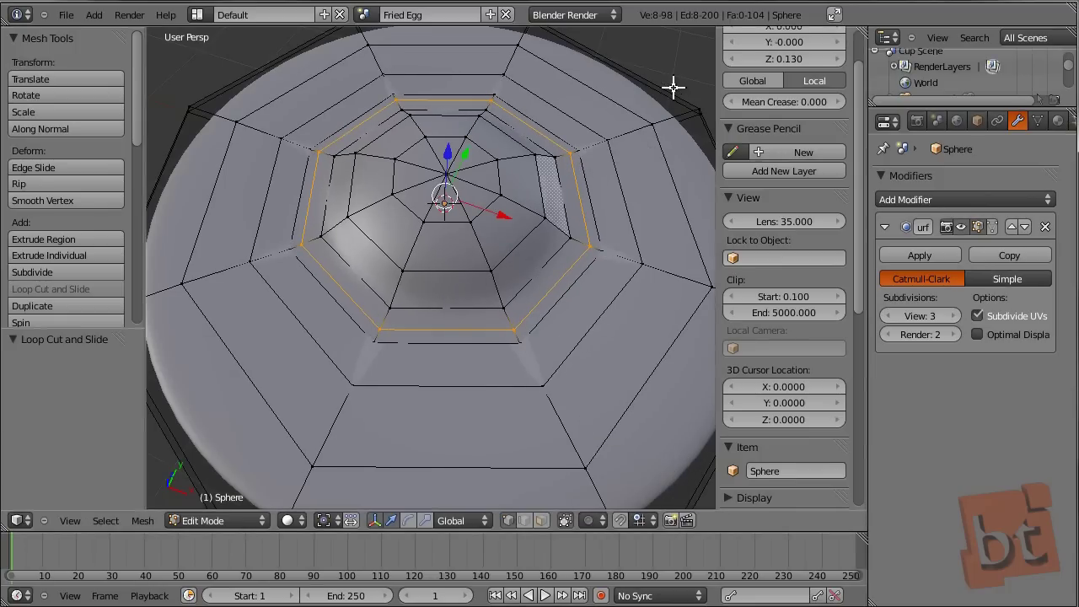
{"action": "key", "text": "s"}
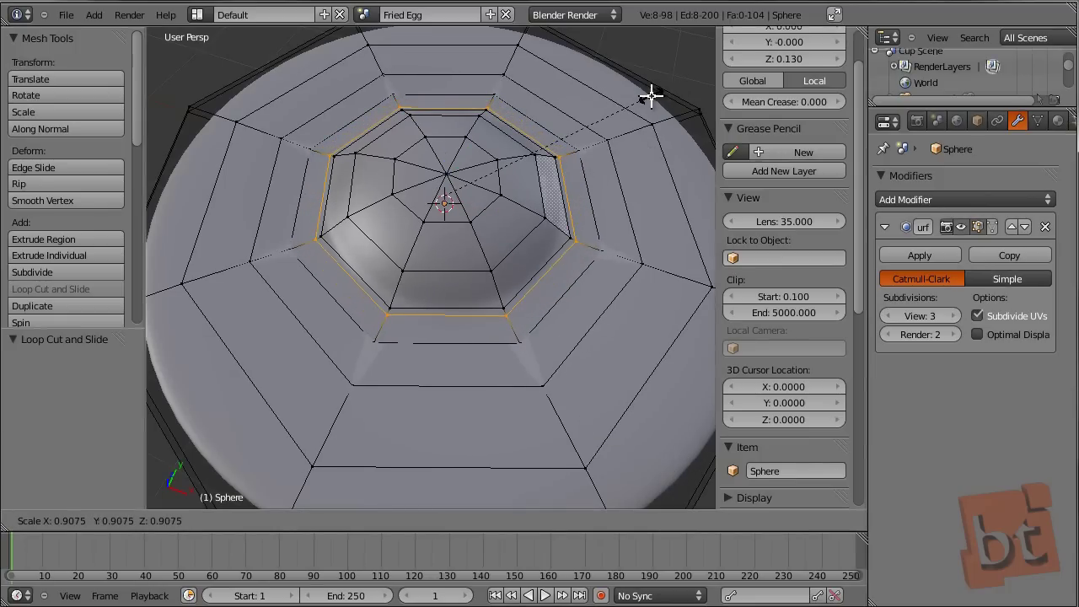
{"action": "left_click", "coordinate": [651, 95]}
Turn on proportional editing and, in top view, move the outer rim vertex at the positive X and Y corner by X 0.460, Y 0.390.
{"action": "middle_click_drag", "start_coordinate": [525, 177], "coordinate": [538, 266]}
{"action": "scroll", "coordinate": [523, 219], "scroll_direction": "down", "scroll_amount": 4}
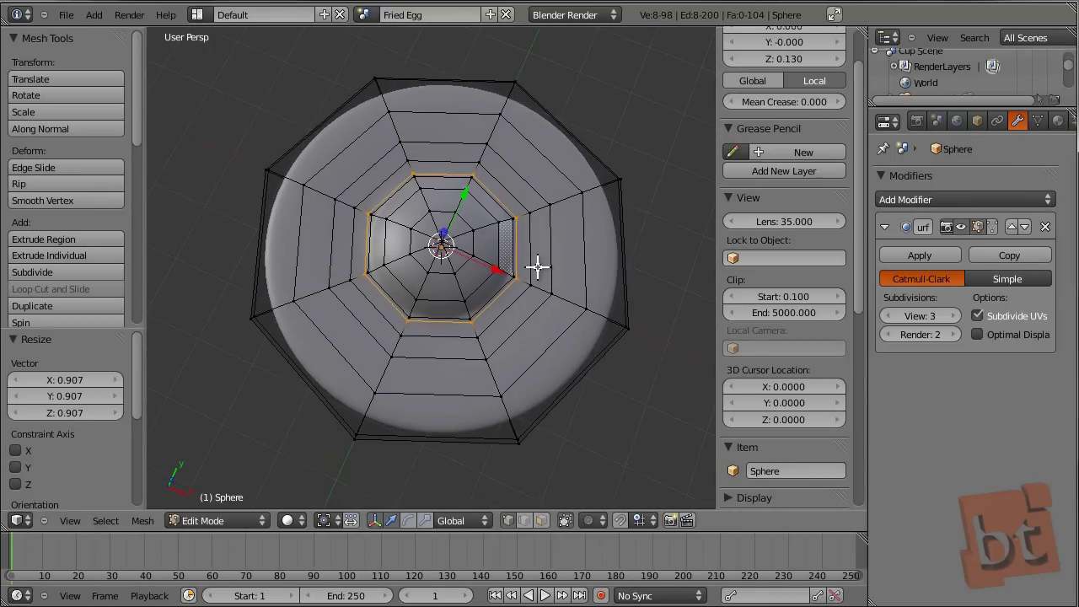
{"action": "key", "text": "KP_7"}
{"action": "middle_click_drag", "start_coordinate": [573, 270], "coordinate": [523, 309]}
{"action": "key", "text": "KP_7"}
{"action": "middle_click_drag", "start_coordinate": [508, 228], "coordinate": [504, 267], "text": "shift"}
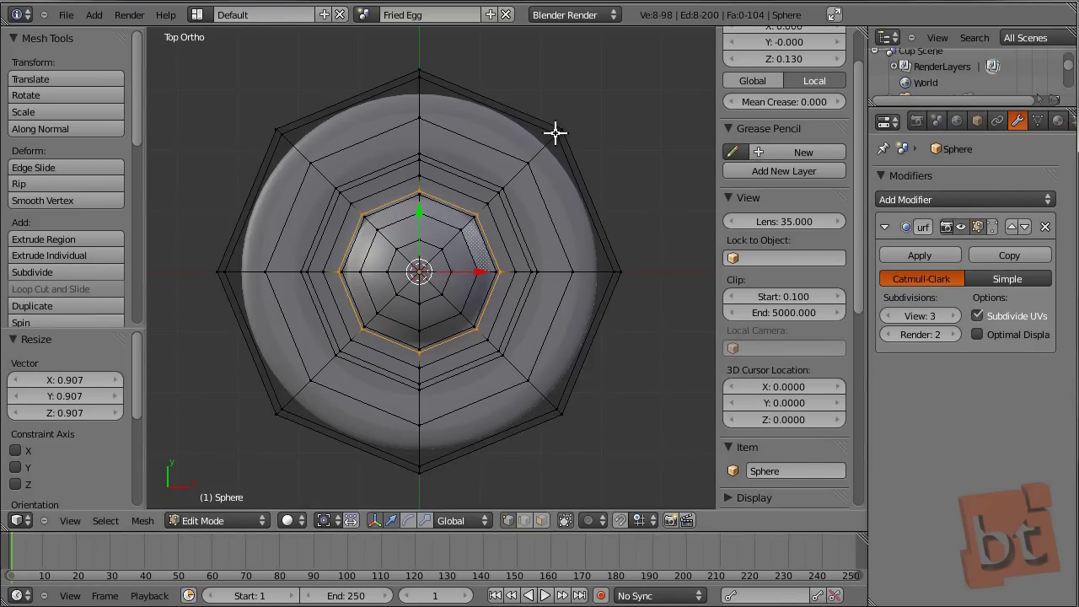
{"action": "left_click", "coordinate": [602, 522]}
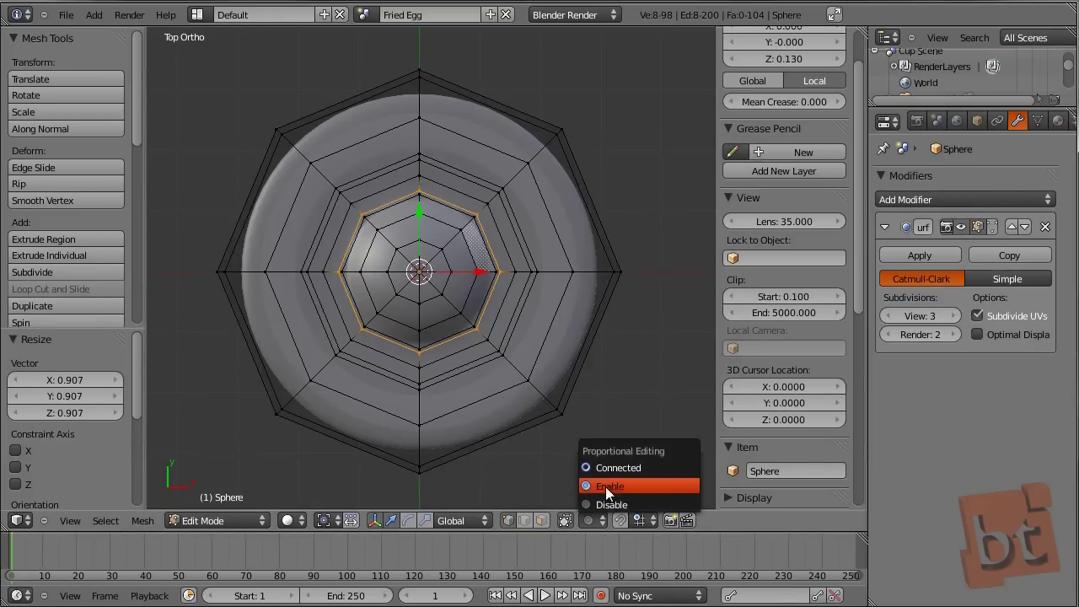
{"action": "left_click", "coordinate": [621, 487]}
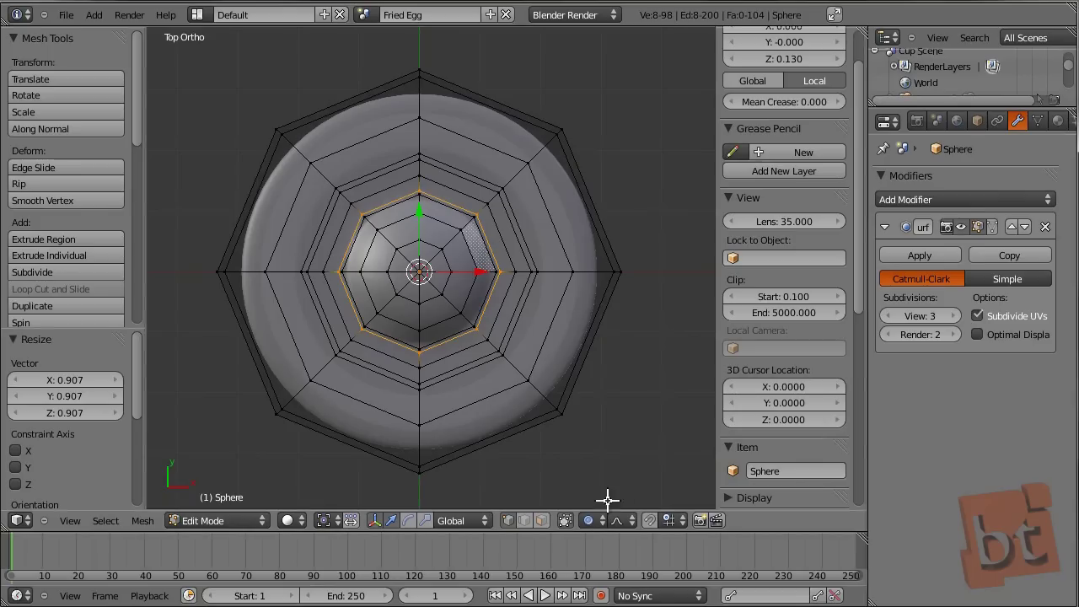
{"action": "left_click", "coordinate": [596, 518]}
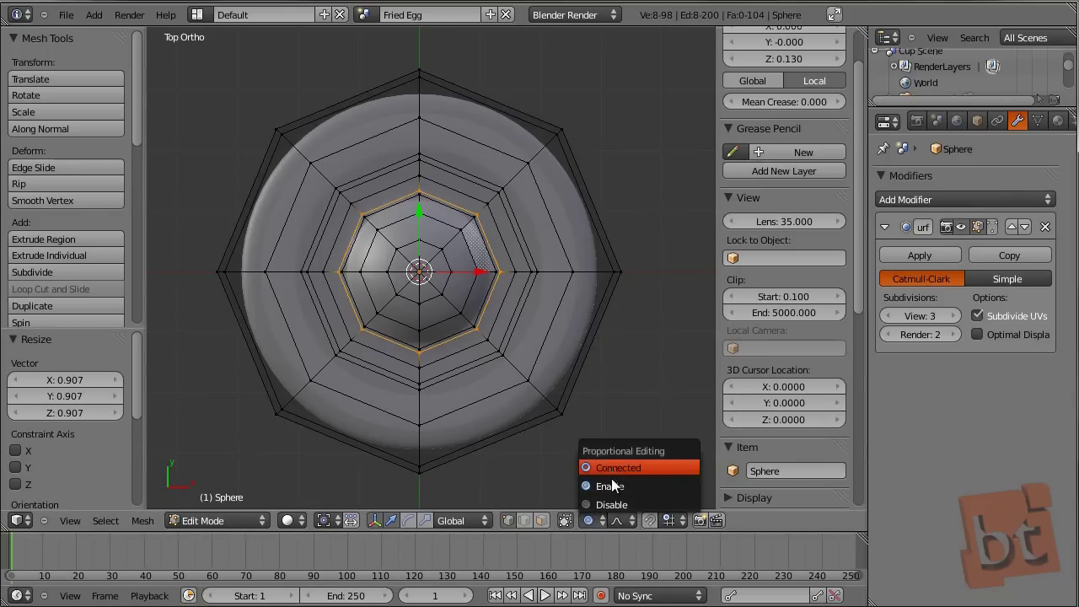
{"action": "right_click", "coordinate": [555, 136]}
{"action": "key", "text": "g"}
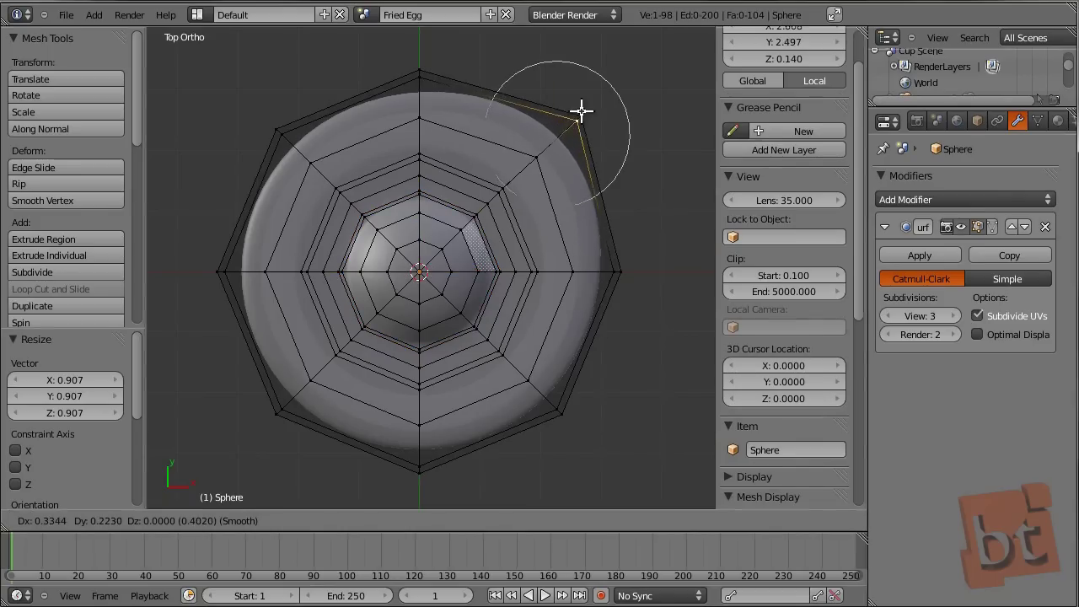
{"action": "left_click", "coordinate": [589, 102]}
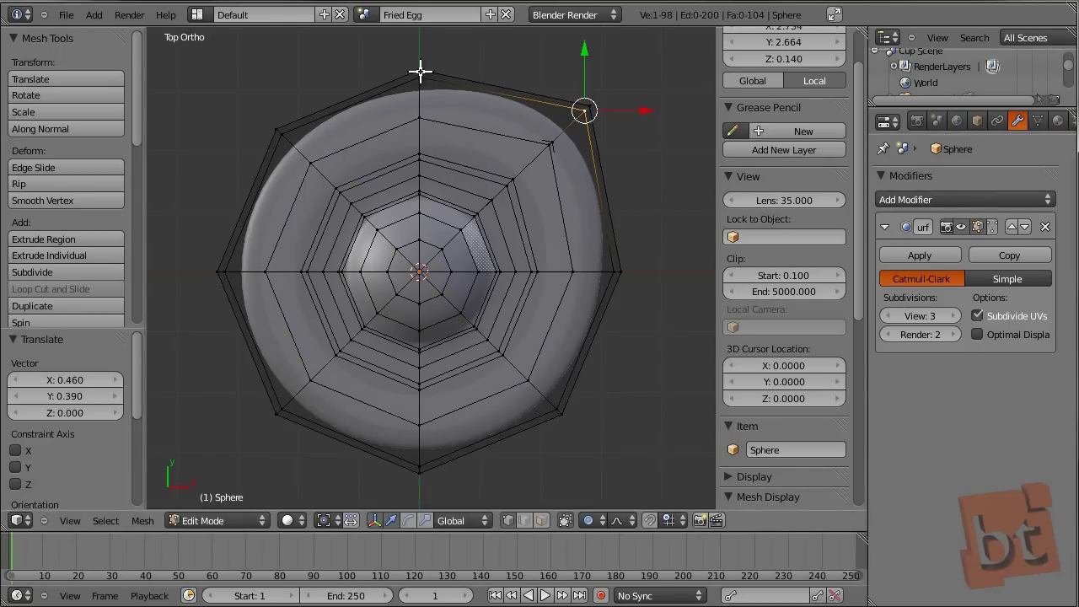
Reshape the egg white's outline by moving the +Y rim vertex inward and the -X +Y corner and -X rim vertices outward.
{"action": "right_click", "coordinate": [419, 72]}
{"action": "key", "text": "g"}
{"action": "left_click", "coordinate": [421, 99]}
{"action": "right_click", "coordinate": [278, 130]}
{"action": "key", "text": "g"}
{"action": "left_click", "coordinate": [267, 111]}
{"action": "right_click", "coordinate": [222, 276]}
{"action": "key", "text": "g"}
{"action": "left_click", "coordinate": [186, 315]}
Move the ring vertices around the yolk: the -X one by X -0.084, Y -0.042, and the +Y one by Y -0.098.
{"action": "right_click", "coordinate": [356, 282]}
{"action": "key", "text": "g"}
{"action": "left_click", "coordinate": [332, 283]}
{"action": "right_click", "coordinate": [411, 190]}
{"action": "key", "text": "g"}
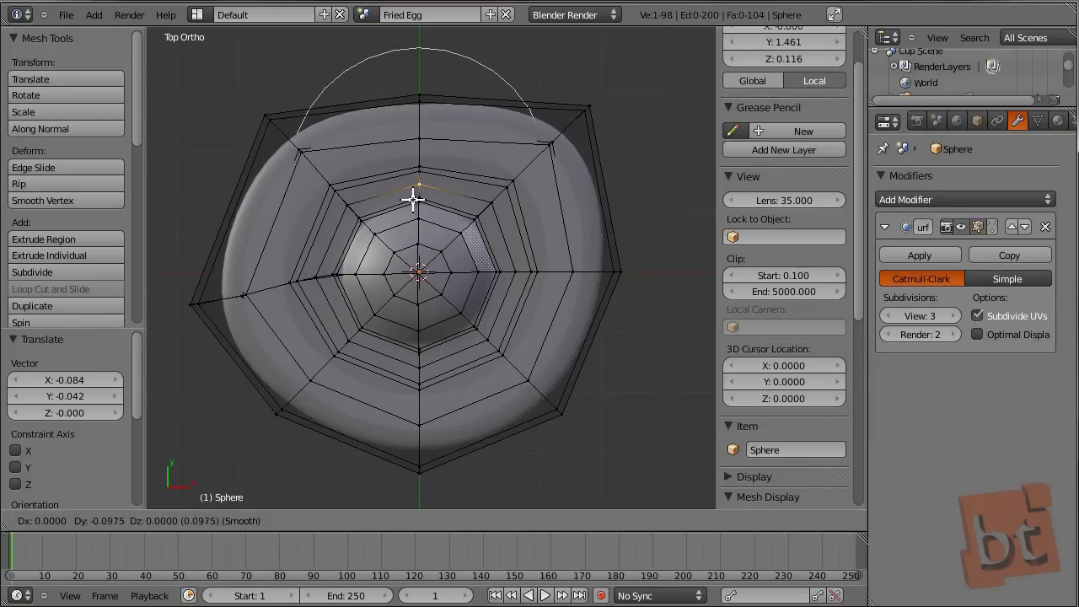
{"action": "left_click", "coordinate": [413, 199]}
Move the +X -Y corner rim vertex by X 0.376, Y -0.362, and nudge the -Y rim and yolk-ring vertices inward.
{"action": "right_click", "coordinate": [560, 413]}
{"action": "key", "text": "g"}
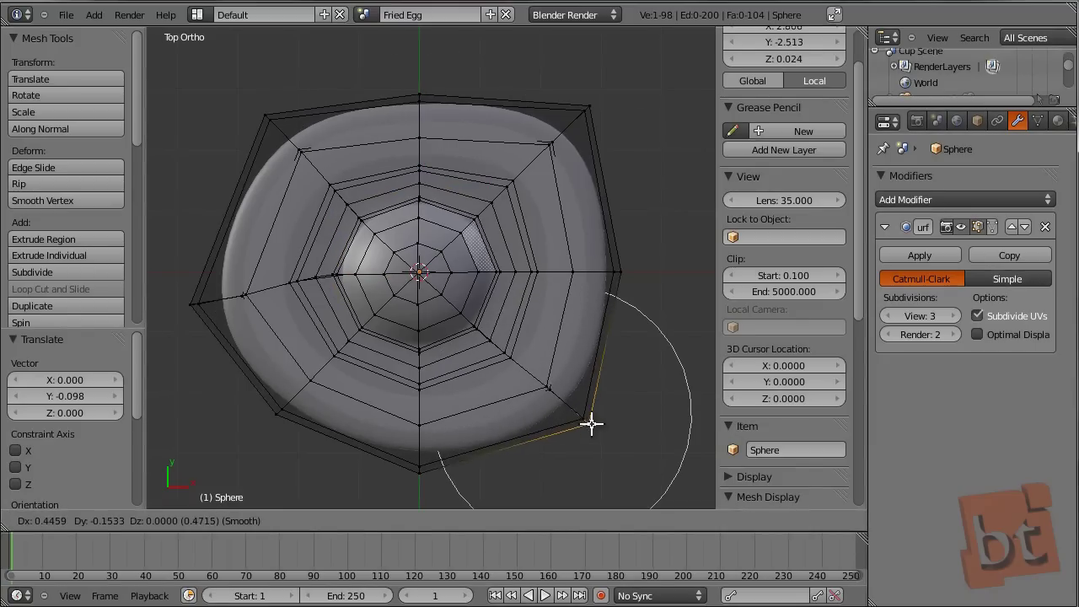
{"action": "left_click", "coordinate": [585, 430]}
{"action": "right_click", "coordinate": [415, 462]}
{"action": "key", "text": "g"}
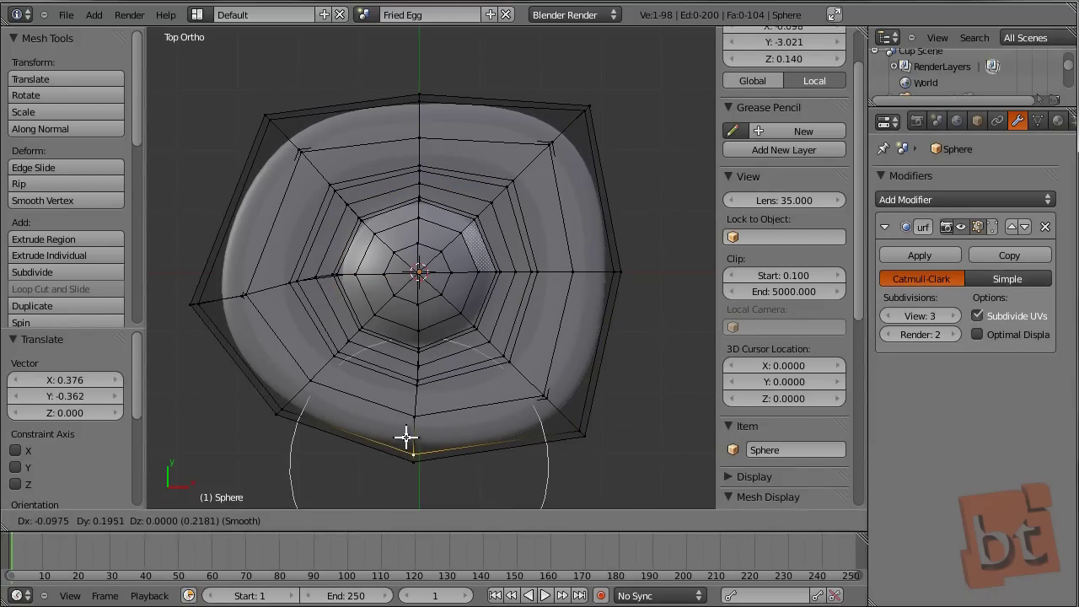
{"action": "left_click", "coordinate": [409, 432]}
{"action": "key", "text": "g"}
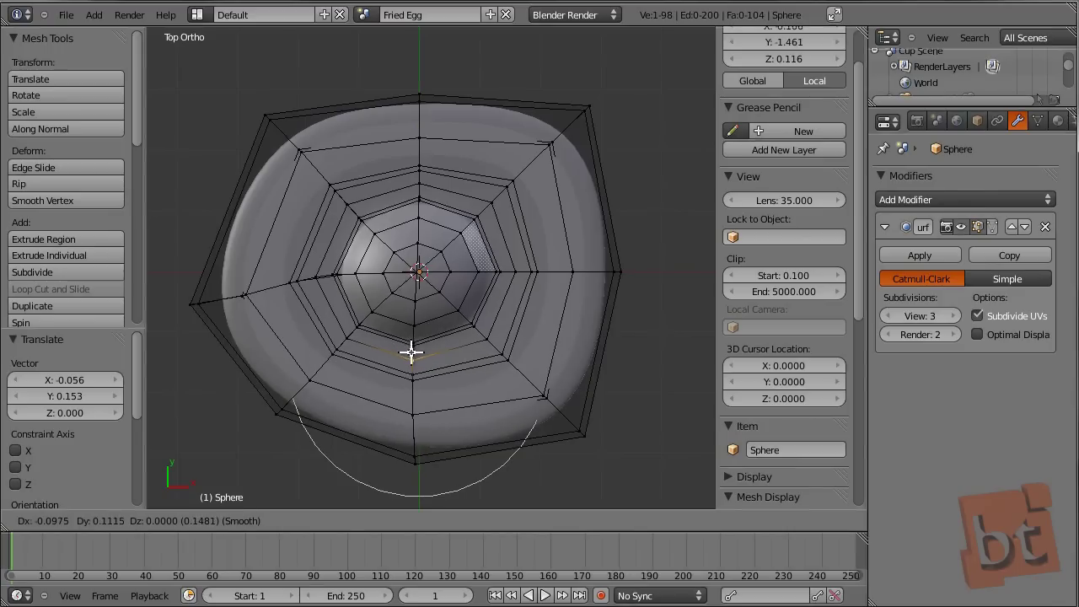
{"action": "left_click", "coordinate": [411, 354]}
Move the +X rim vertex by X 0.209, Y -0.042, and the +X +Y corner rim vertex by X -0.098, Y -0.237.
{"action": "key", "text": "g"}
{"action": "left_click", "coordinate": [632, 278]}
{"action": "right_click", "coordinate": [585, 109]}
{"action": "key", "text": "g"}
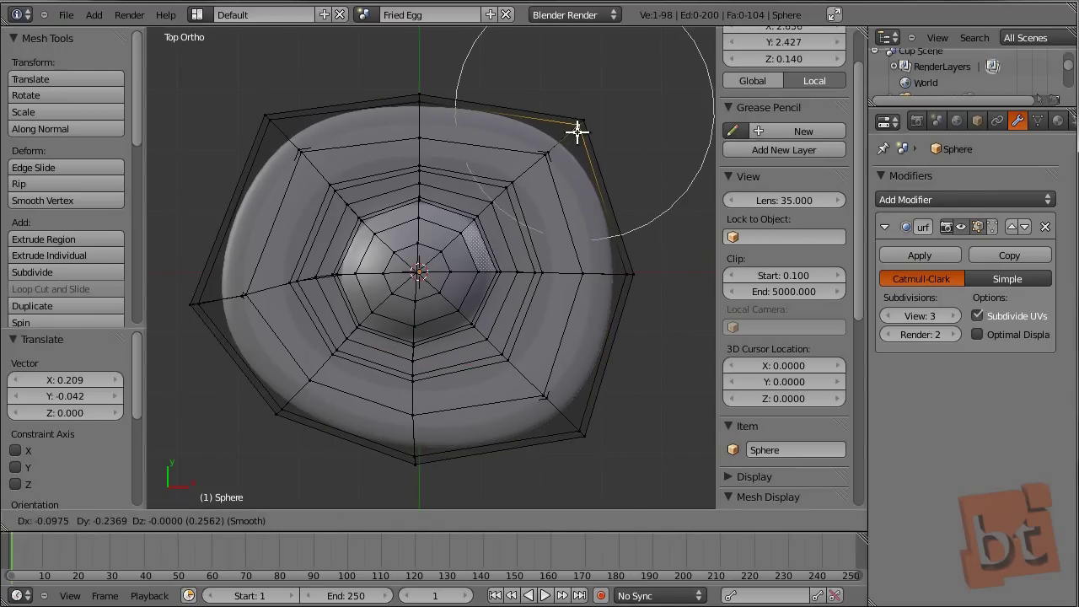
{"action": "left_click", "coordinate": [576, 132]}
Display the egg's edit cage on the Subdivision Surface result while in Edit Mode.
{"action": "middle_click_drag", "start_coordinate": [590, 320], "coordinate": [578, 219]}
{"action": "scroll", "coordinate": [578, 219], "scroll_direction": "down", "scroll_amount": 4}
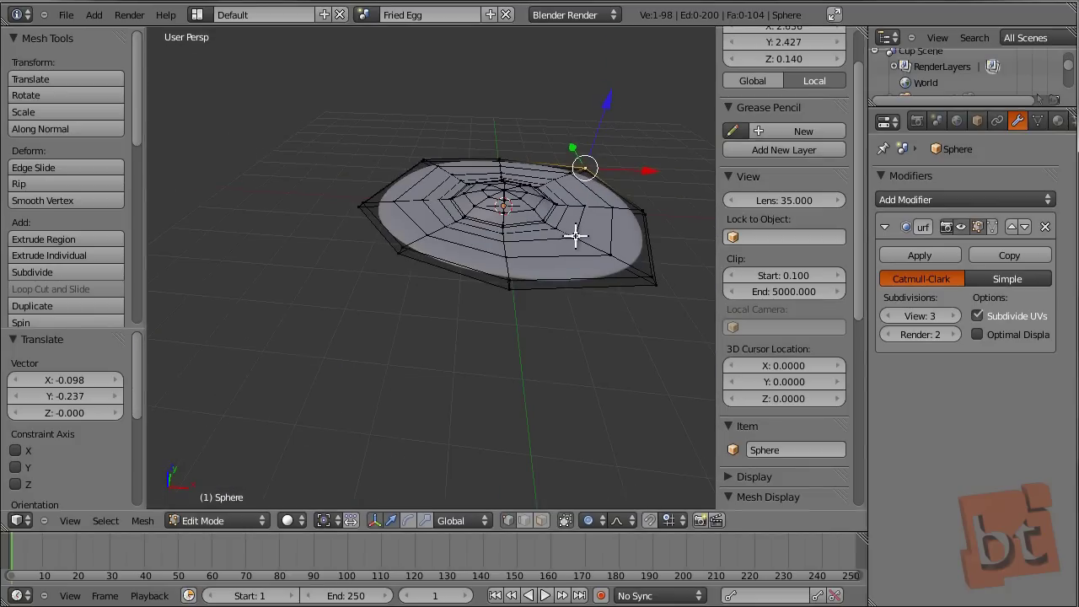
{"action": "key", "text": "z"}
{"action": "key", "text": "z"}
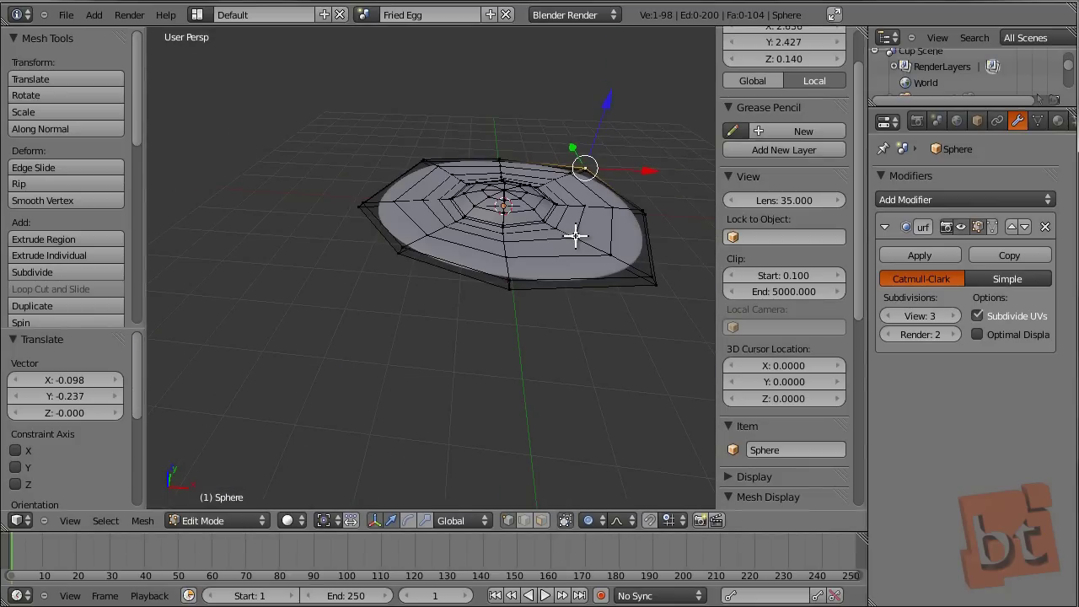
{"action": "left_click", "coordinate": [991, 229]}
In top view, pull the +X -Y corner rim vertex outward and move the -Y rim vertex by X -0.161, Y -0.100.
{"action": "middle_click_drag", "start_coordinate": [557, 239], "coordinate": [525, 320]}
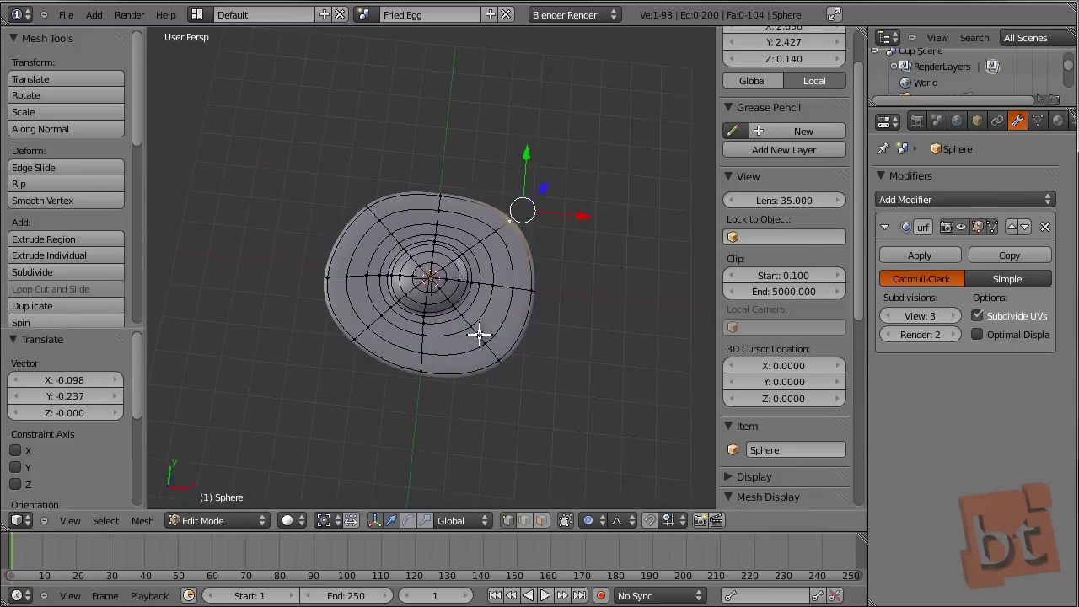
{"action": "scroll", "coordinate": [481, 336], "scroll_direction": "up", "scroll_amount": 2}
{"action": "key", "text": "KP_7"}
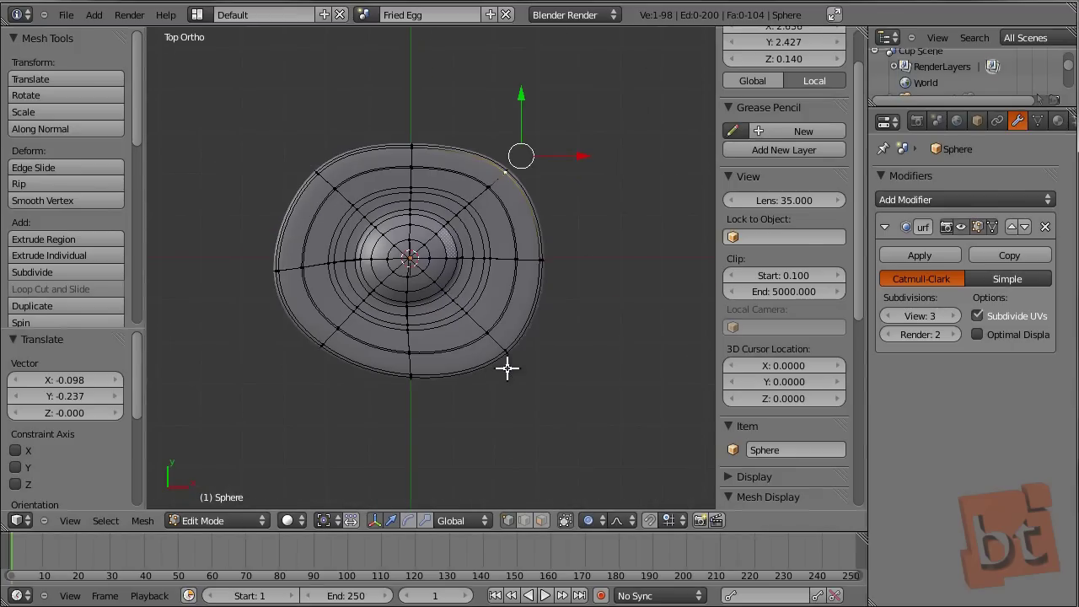
{"action": "key", "text": "g"}
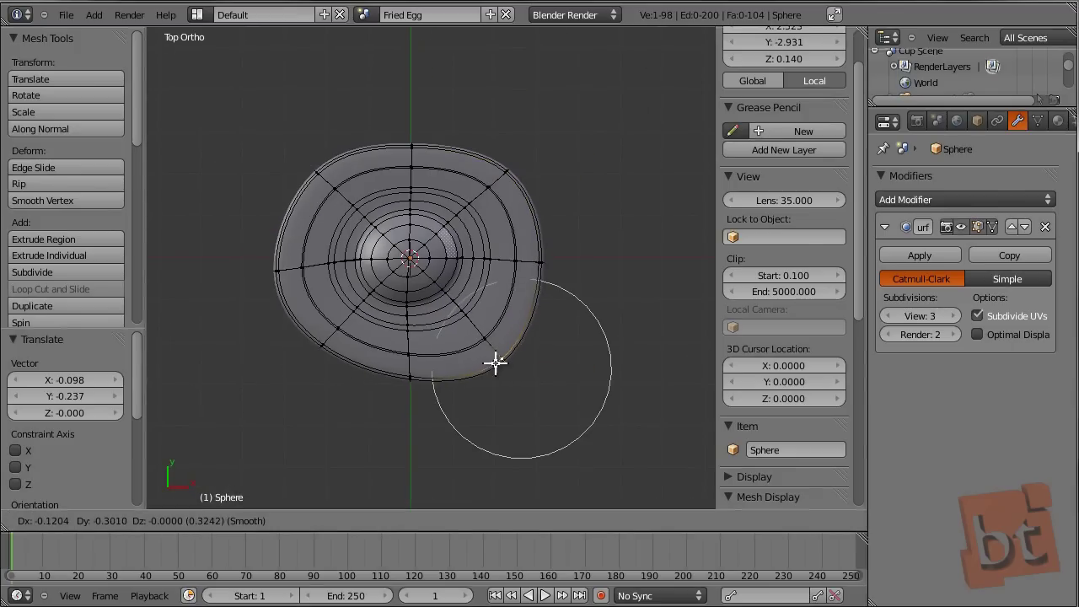
{"action": "left_click", "coordinate": [498, 372]}
{"action": "right_click", "coordinate": [405, 381]}
{"action": "key", "text": "g"}
{"action": "left_click", "coordinate": [395, 385]}
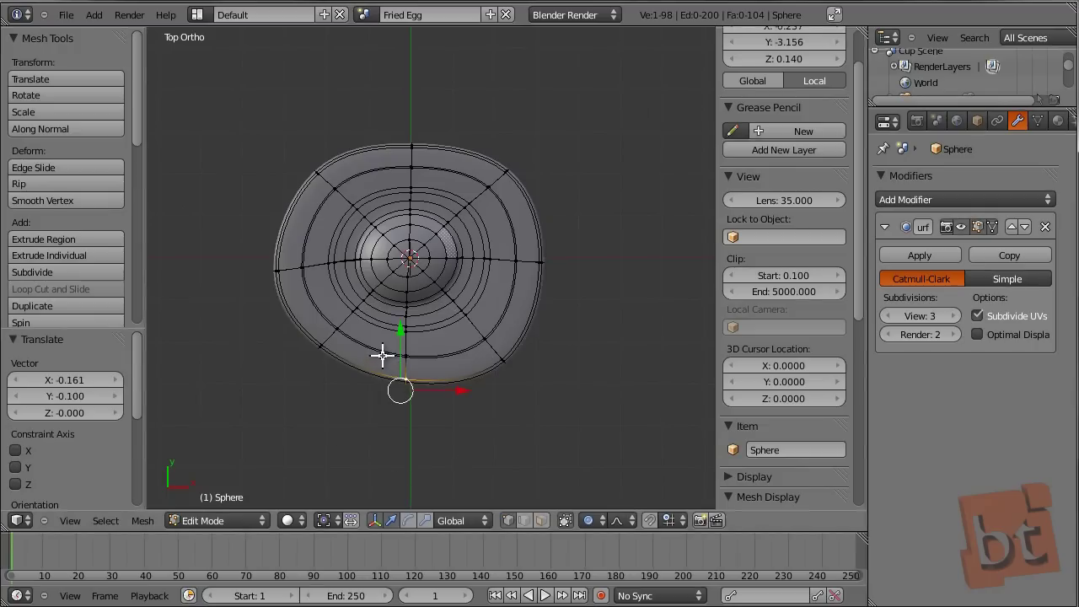
Add a radial loop cut between the -Y and -X -Y spokes and move its rim vertex by X -0.241, Y -0.301.
{"action": "key", "text": "ctrl+r"}
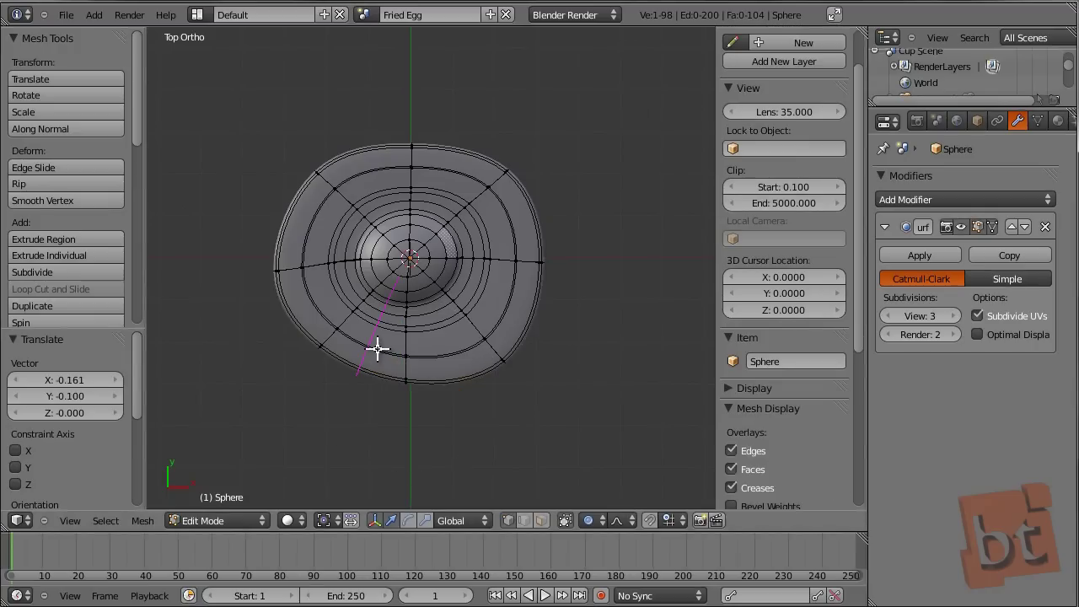
{"action": "left_click", "coordinate": [377, 348]}
{"action": "right_click", "coordinate": [373, 349]}
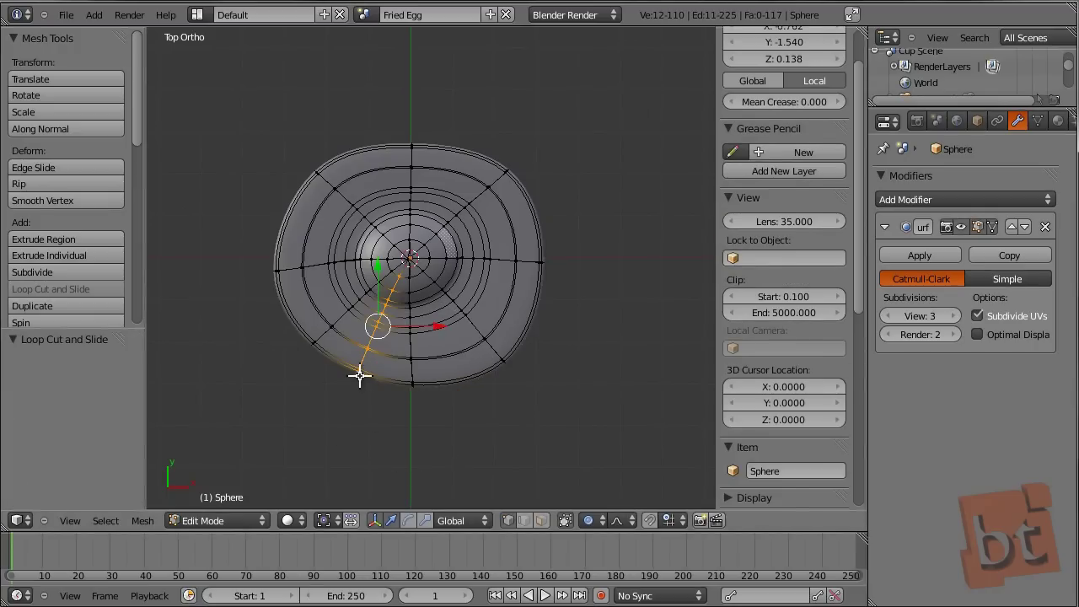
{"action": "right_click", "coordinate": [360, 376]}
{"action": "key", "text": "g"}
{"action": "left_click", "coordinate": [350, 397]}
Dent the egg white by moving the new spoke's rim vertex by X 0.348, Y 0.708, and nudging the adjacent top-edge vertex inward.
{"action": "scroll", "coordinate": [354, 384], "scroll_direction": "up", "scroll_amount": 3}
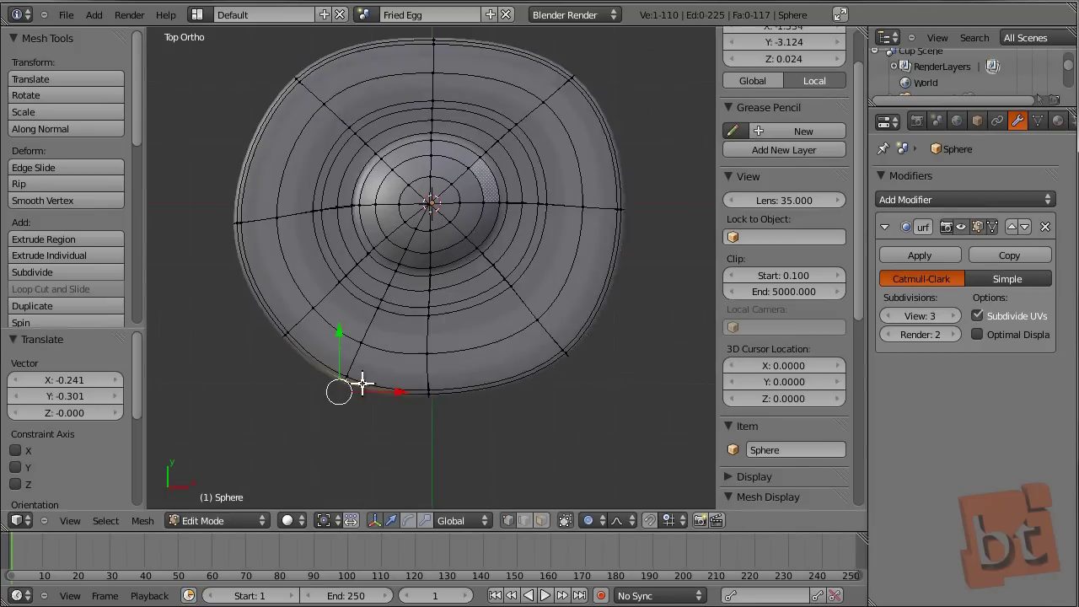
{"action": "key", "text": "g"}
{"action": "scroll", "coordinate": [351, 358], "scroll_direction": "up", "scroll_amount": 4}
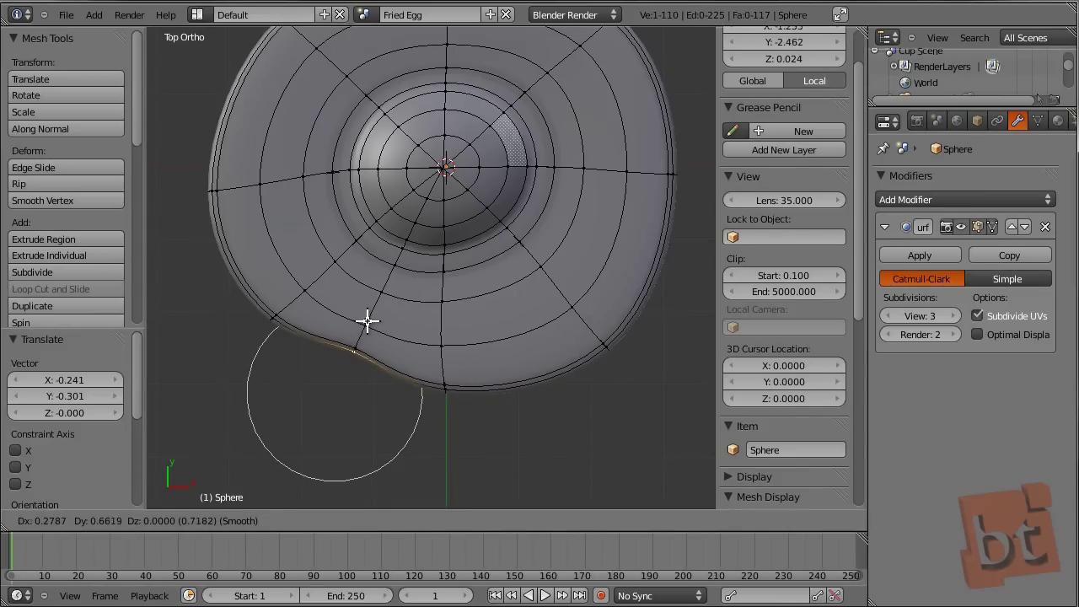
{"action": "left_click", "coordinate": [371, 320]}
{"action": "key", "text": "g"}
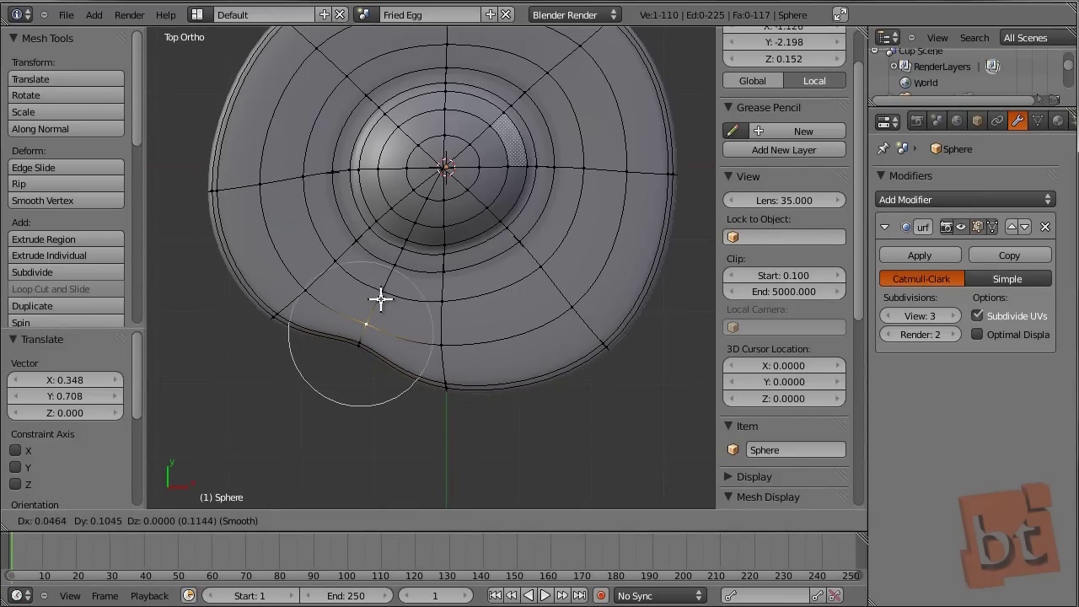
{"action": "left_click", "coordinate": [381, 306]}
Add a radial loop cut between the +X and +X +Y spokes and pull its rim vertex outward about X 1.51, Y -0.58.
{"action": "middle_click_drag", "start_coordinate": [576, 245], "coordinate": [469, 381], "text": "shift"}
{"action": "key", "text": "ctrl+r"}
{"action": "left_click", "coordinate": [513, 231]}
{"action": "left_click", "coordinate": [512, 232]}
{"action": "right_click", "coordinate": [567, 215]}
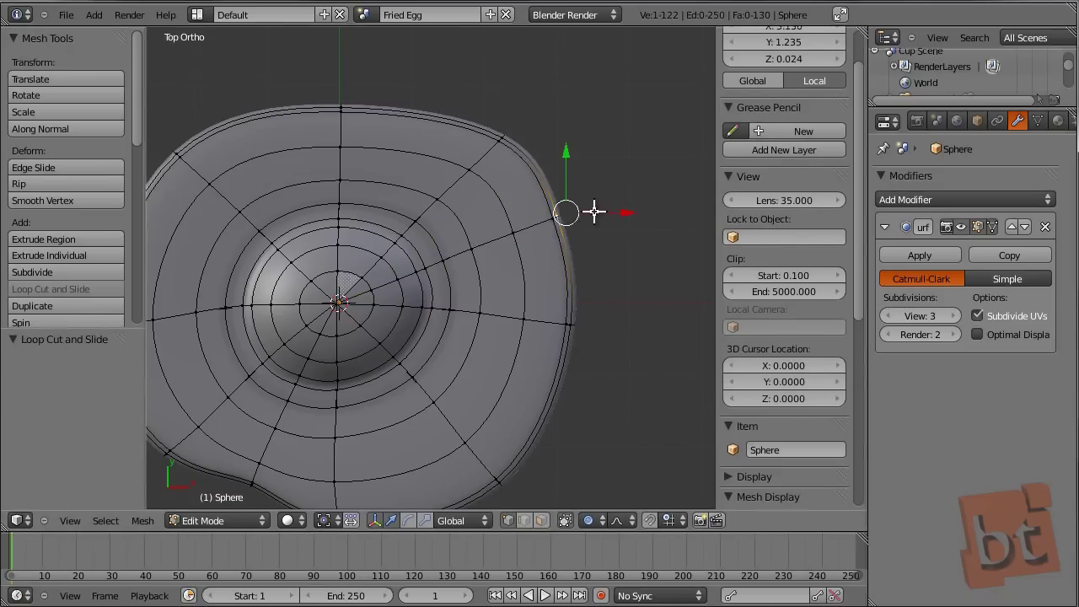
{"action": "key", "text": "g"}
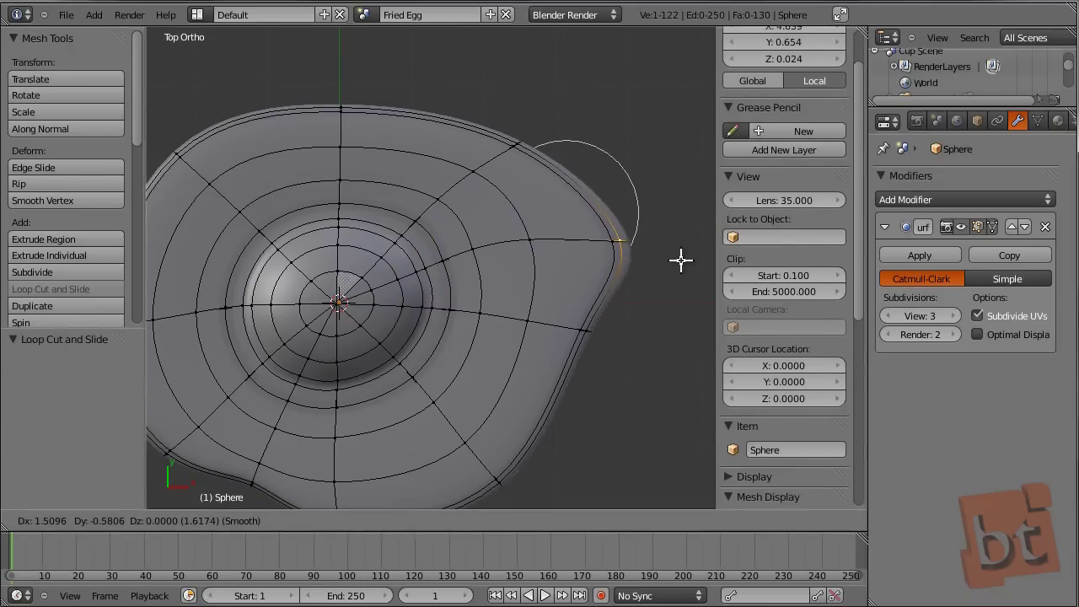
{"action": "left_click", "coordinate": [681, 260]}
Adjust the +X +Y corner rim vertex, move the +Y rim vertex by X -0.314, Y 0.279, and return to Object Mode.
{"action": "right_click", "coordinate": [510, 145]}
{"action": "key", "text": "g"}
{"action": "left_click", "coordinate": [486, 135]}
{"action": "right_click", "coordinate": [331, 107]}
{"action": "key", "text": "g"}
{"action": "left_click", "coordinate": [305, 80]}
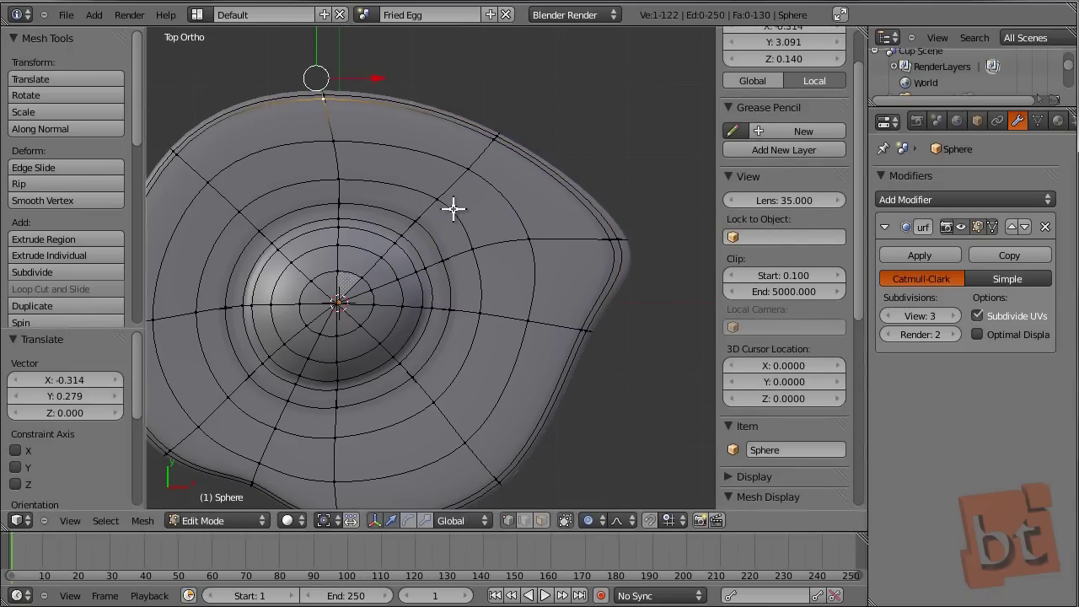
{"action": "scroll", "coordinate": [453, 207], "scroll_direction": "down", "scroll_amount": 3}
{"action": "middle_click_drag", "start_coordinate": [474, 245], "coordinate": [514, 248], "text": "shift"}
{"action": "key", "text": "Tab"}
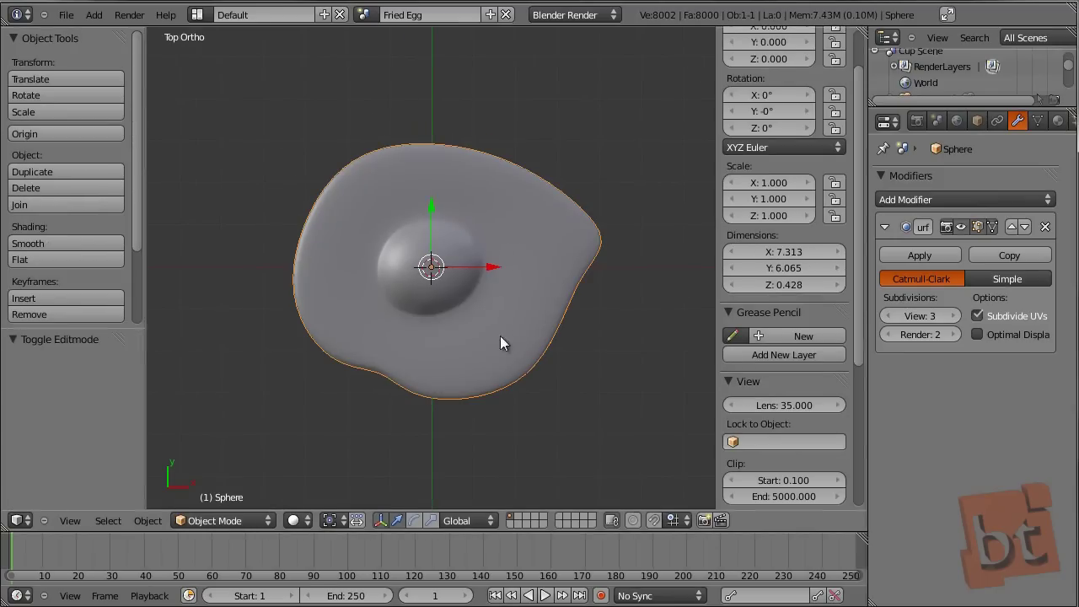
{"action": "middle_click_drag", "start_coordinate": [473, 381], "coordinate": [487, 306]}
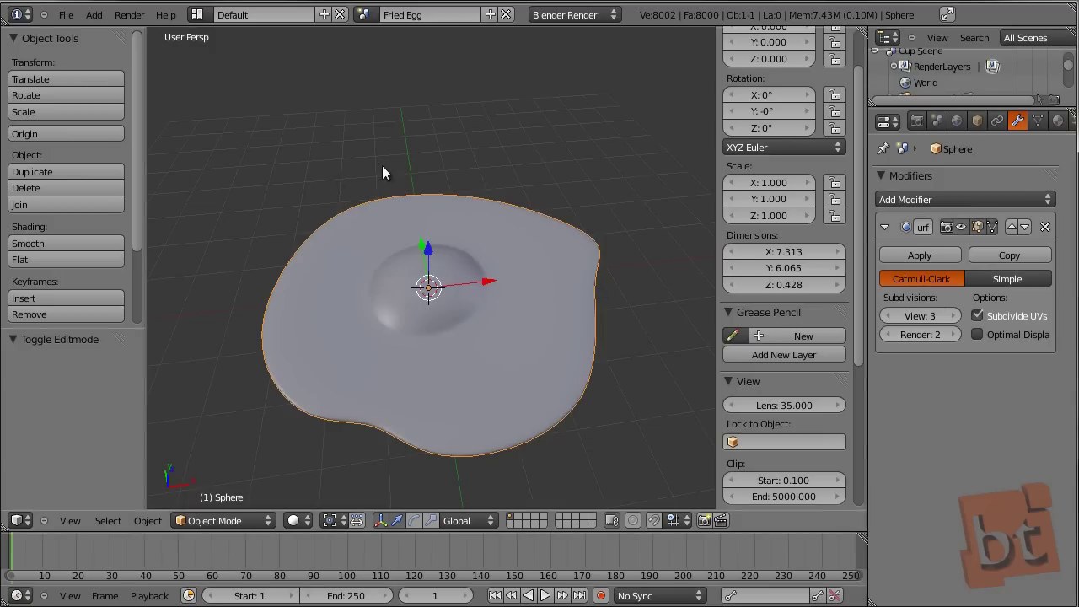
In top view, add a cylinder and scale it up in Edit Mode, finishing with a 1.461 enlargement, so it surrounds the egg.
{"action": "key", "text": "KP_7"}
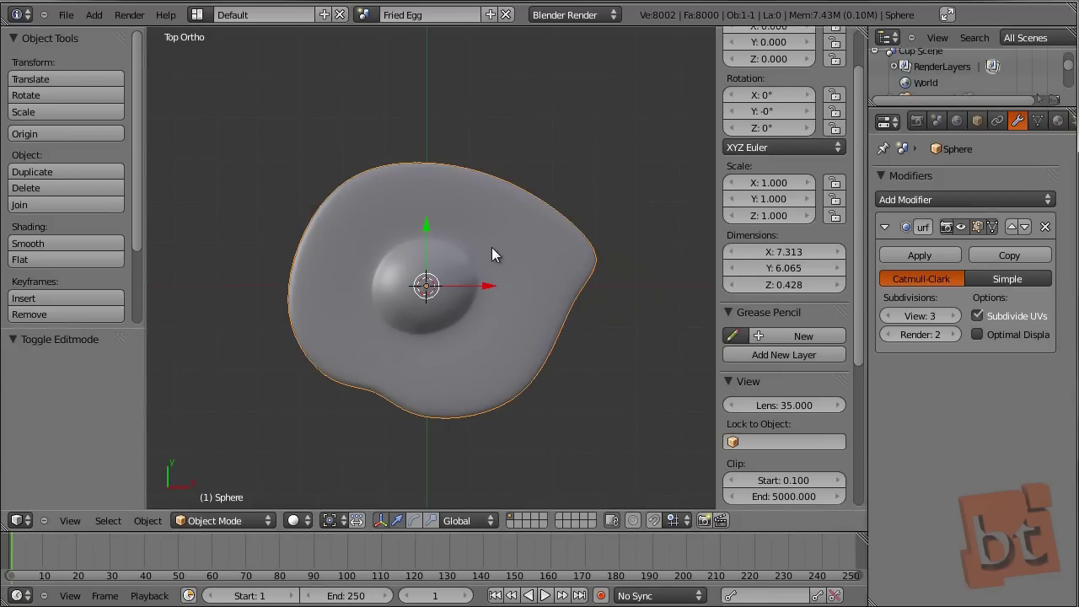
{"action": "key", "text": "shift+a"}
{"action": "mouse_move", "coordinate": [491, 248]}
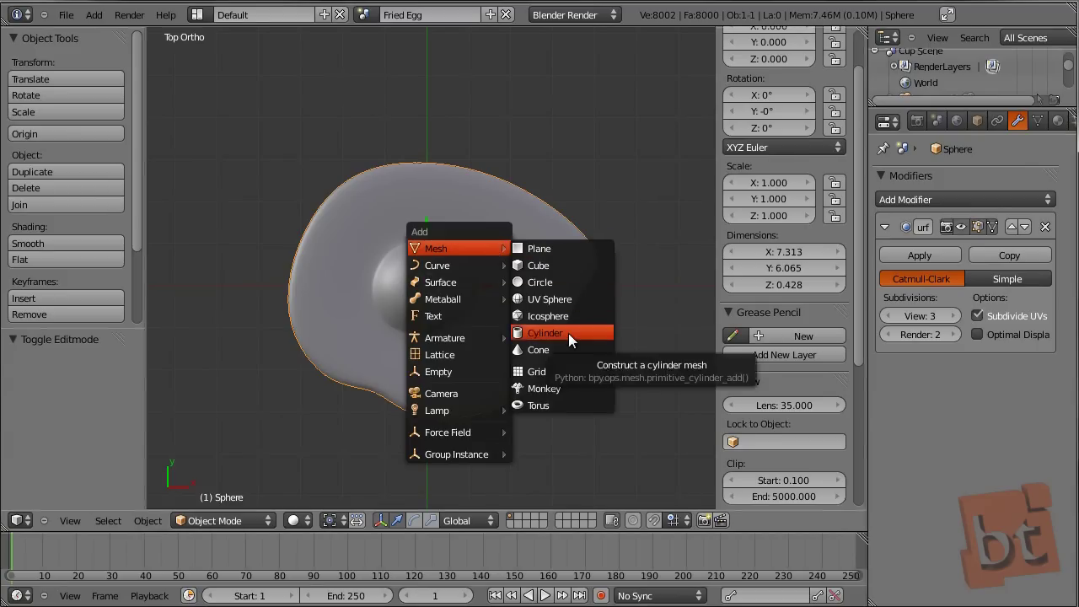
{"action": "left_click", "coordinate": [569, 333]}
{"action": "key", "text": "Tab"}
{"action": "key", "text": "a"}
{"action": "key", "text": "a"}
{"action": "key", "text": "s"}
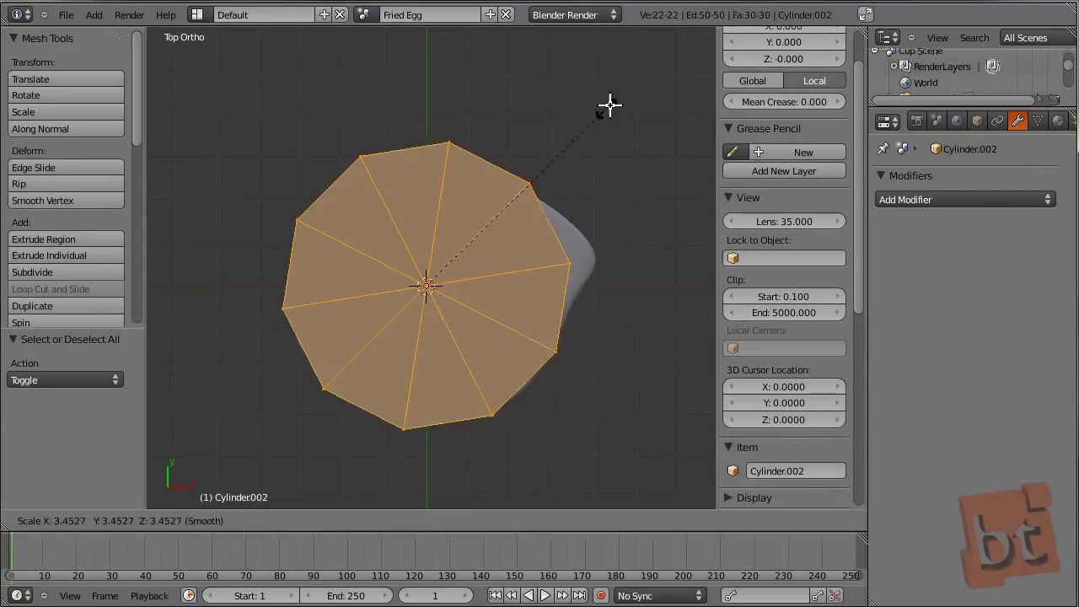
{"action": "left_click", "coordinate": [644, 96]}
{"action": "key", "text": "s"}
{"action": "left_click", "coordinate": [708, 42]}
Scale the cylinder along global Z until it is a nearly flat disc beneath the egg.
{"action": "middle_click_drag", "start_coordinate": [552, 325], "coordinate": [527, 173]}
{"action": "scroll", "coordinate": [527, 173], "scroll_direction": "down", "scroll_amount": 4}
{"action": "key", "text": "s"}
{"action": "key", "text": "z"}
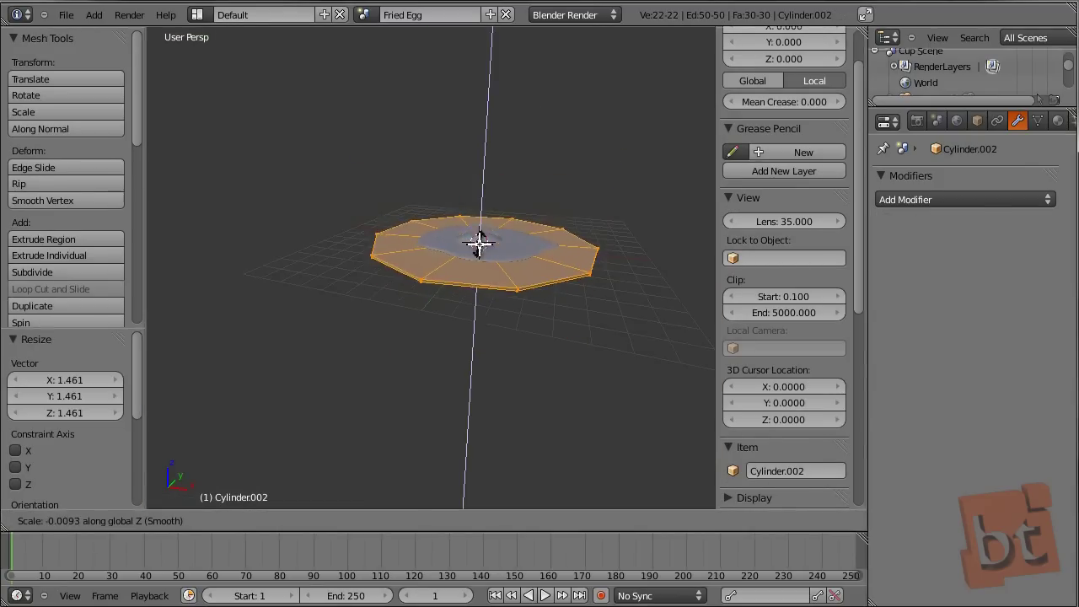
{"action": "left_click", "coordinate": [479, 244]}
Select the whole top surface of the disc, extrude it in place and scale the extrusion inward to about 0.207.
{"action": "key", "text": "a"}
{"action": "scroll", "coordinate": [515, 266], "scroll_direction": "up", "scroll_amount": 3}
{"action": "middle_click_drag", "start_coordinate": [554, 291], "coordinate": [447, 245], "text": "shift"}
{"action": "middle_click_drag", "start_coordinate": [448, 160], "coordinate": [472, 238]}
{"action": "right_click", "coordinate": [418, 173]}
{"action": "key", "text": "ctrl+KP_Add"}
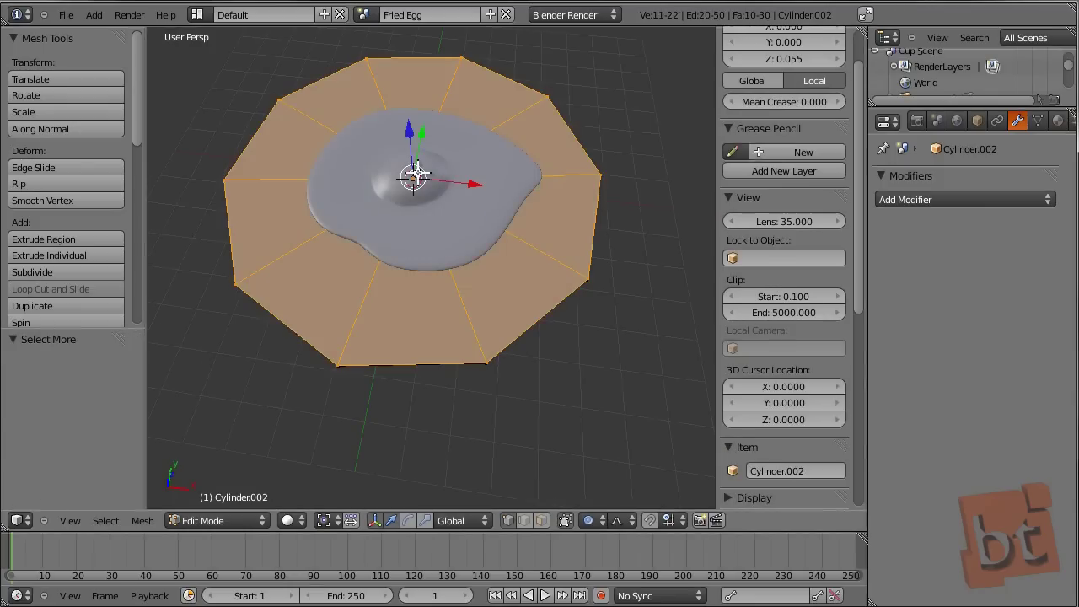
{"action": "key", "text": "e"}
{"action": "key", "text": "Escape"}
{"action": "key", "text": "s"}
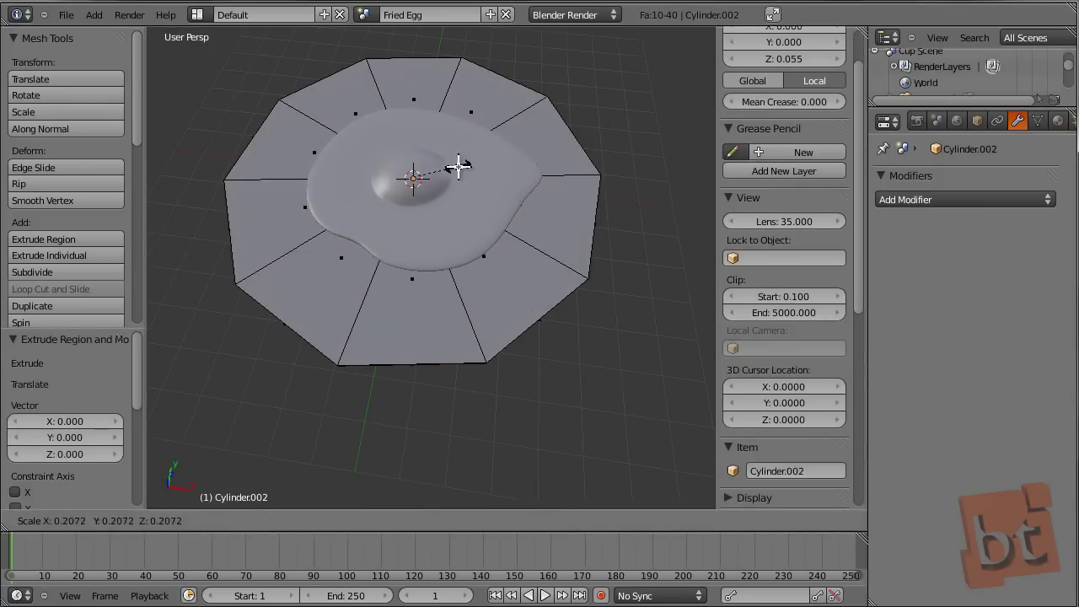
{"action": "left_click", "coordinate": [457, 167]}
Scale the edge loop near the disc's rim by 1.187, and extrude the outer ring of faces upward as the dish wall.
{"action": "key", "text": "s"}
{"action": "left_click", "coordinate": [654, 211]}
{"action": "key", "text": "ctrl+Tab"}
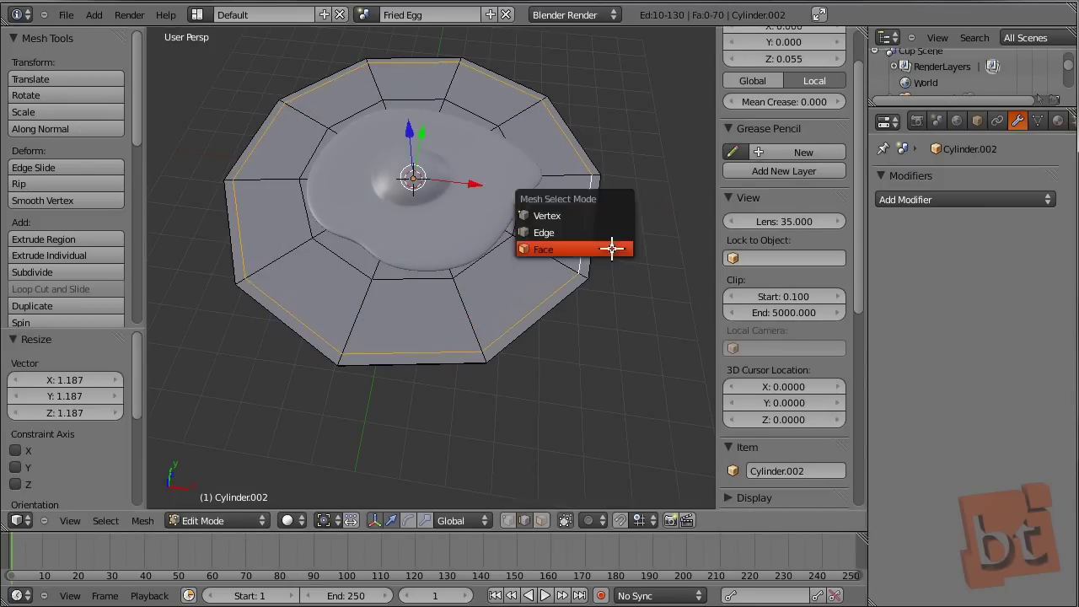
{"action": "left_click", "coordinate": [612, 248]}
{"action": "right_click", "coordinate": [588, 274], "text": "alt"}
{"action": "middle_click_drag", "start_coordinate": [604, 258], "coordinate": [633, 181]}
{"action": "key", "text": "e"}
{"action": "left_click", "coordinate": [634, 166]}
Select the loop on the dish's raised wall and scale it to flare the wall.
{"action": "mouse_move", "coordinate": [591, 147]}
{"action": "middle_mouse_down"}
{"action": "mouse_move", "coordinate": [548, 215]}
{"action": "mouse_move", "coordinate": [572, 208]}
{"action": "mouse_move", "coordinate": [520, 160]}
{"action": "mouse_move", "coordinate": [571, 200]}
{"action": "mouse_move", "coordinate": [617, 217]}
{"action": "mouse_move", "coordinate": [553, 215]}
{"action": "mouse_move", "coordinate": [531, 232]}
{"action": "middle_mouse_up"}
{"action": "right_click", "coordinate": [210, 208], "text": "alt"}
{"action": "key", "text": "s"}
{"action": "left_click", "coordinate": [567, 289]}
Add supporting loop cuts to the dish's wall and base and scale the new loops to refine its profile.
{"action": "key", "text": "ctrl+r"}
{"action": "double_click", "coordinate": [598, 173]}
{"action": "key", "text": "ctrl+r"}
{"action": "double_click", "coordinate": [520, 159]}
{"action": "key", "text": "s"}
{"action": "left_click", "coordinate": [603, 179]}
{"action": "right_click", "coordinate": [603, 179], "text": "alt"}
{"action": "key", "text": "s"}
{"action": "left_click", "coordinate": [654, 282]}
Smooth-shade the dish in Object Mode and add a Subdivision Surface modifier with 2 view subdivisions.
{"action": "key", "text": "Tab"}
{"action": "left_click", "coordinate": [84, 242]}
{"action": "left_click", "coordinate": [963, 199]}
{"action": "left_click", "coordinate": [779, 428]}
{"action": "left_click", "coordinate": [953, 315]}
Scale the egg down to 0.677 and move it to one side of the dish.
{"action": "middle_click_drag", "start_coordinate": [391, 320], "coordinate": [405, 240]}
{"action": "right_click", "coordinate": [491, 173]}
{"action": "left_click_drag", "start_coordinate": [413, 96], "coordinate": [414, 99]}
{"action": "key", "text": "s"}
{"action": "left_click", "coordinate": [525, 123]}
{"action": "middle_click_drag", "start_coordinate": [525, 122], "coordinate": [465, 214]}
{"action": "left_click_drag", "start_coordinate": [463, 139], "coordinate": [524, 95]}
{"action": "left_click_drag", "start_coordinate": [514, 175], "coordinate": [523, 184]}
Duplicate the egg with an offset of X -1.454, Y -4.329, and rotate the copy to -229.15° about Z.
{"action": "key", "text": "shift+d"}
{"action": "left_click", "coordinate": [464, 209]}
{"action": "key", "text": "r"}
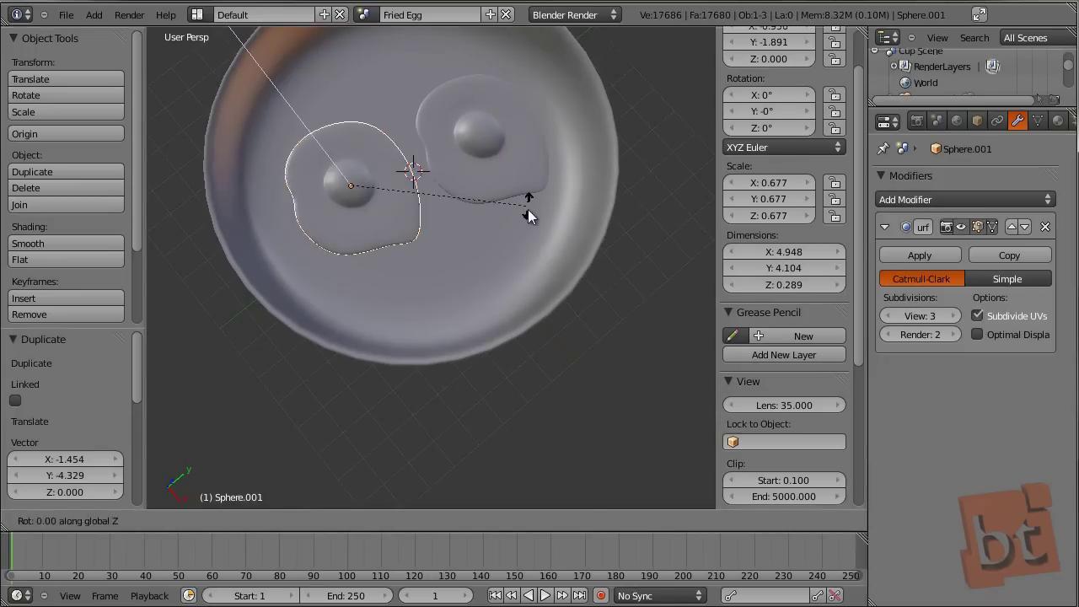
{"action": "left_click", "coordinate": [303, 117]}
Reshape the duplicate egg's outline in Edit Mode from top view by moving its rim vertices, then return to Object Mode.
{"action": "key", "text": "Tab"}
{"action": "scroll", "coordinate": [349, 121], "scroll_direction": "up", "scroll_amount": 1}
{"action": "middle_click_drag", "start_coordinate": [349, 120], "coordinate": [455, 164], "text": "shift"}
{"action": "key", "text": "KP_7"}
{"action": "key", "text": "ctrl+Tab"}
{"action": "left_click", "coordinate": [335, 161]}
{"action": "right_click_drag", "start_coordinate": [308, 178], "coordinate": [318, 206]}
{"action": "left_click", "coordinate": [318, 189]}
{"action": "right_click_drag", "start_coordinate": [498, 220], "coordinate": [534, 221]}
{"action": "right_click_drag", "start_coordinate": [462, 239], "coordinate": [448, 237]}
{"action": "right_click_drag", "start_coordinate": [384, 259], "coordinate": [372, 263]}
{"action": "key", "text": "Tab"}
Reposition the duplicate egg inside the dish with a Y shift of -0.215, and select the dish.
{"action": "scroll", "coordinate": [550, 207], "scroll_direction": "down", "scroll_amount": 2}
{"action": "middle_click_drag", "start_coordinate": [549, 209], "coordinate": [520, 318]}
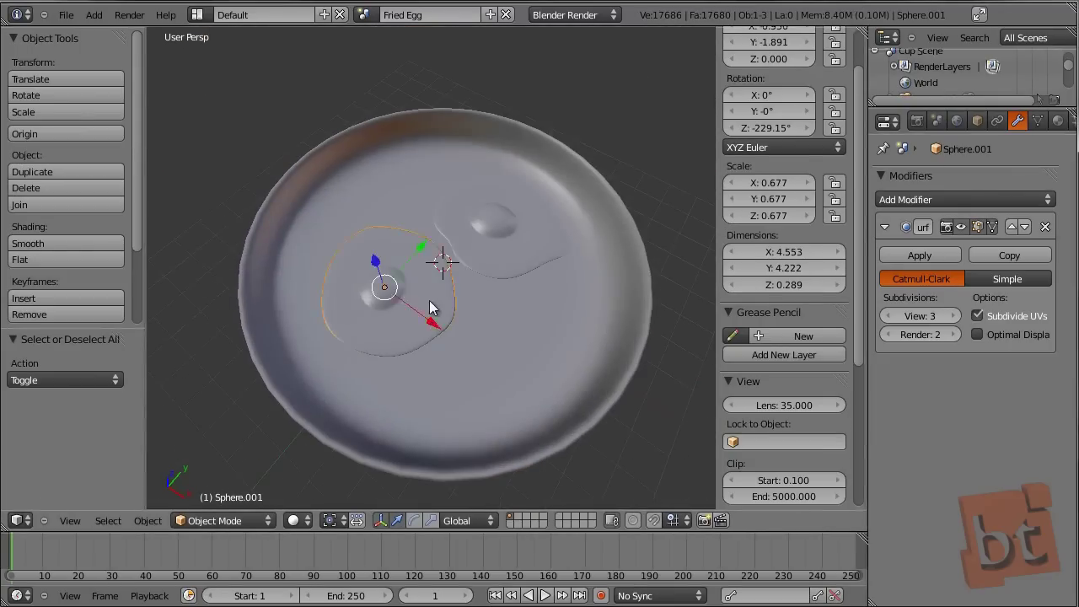
{"action": "key", "text": "g"}
{"action": "key", "text": "x"}
{"action": "left_click", "coordinate": [449, 275]}
{"action": "middle_click_drag", "start_coordinate": [448, 275], "coordinate": [456, 182]}
{"action": "right_click", "coordinate": [581, 330]}
{"action": "middle_click_drag", "start_coordinate": [580, 330], "coordinate": [462, 365]}
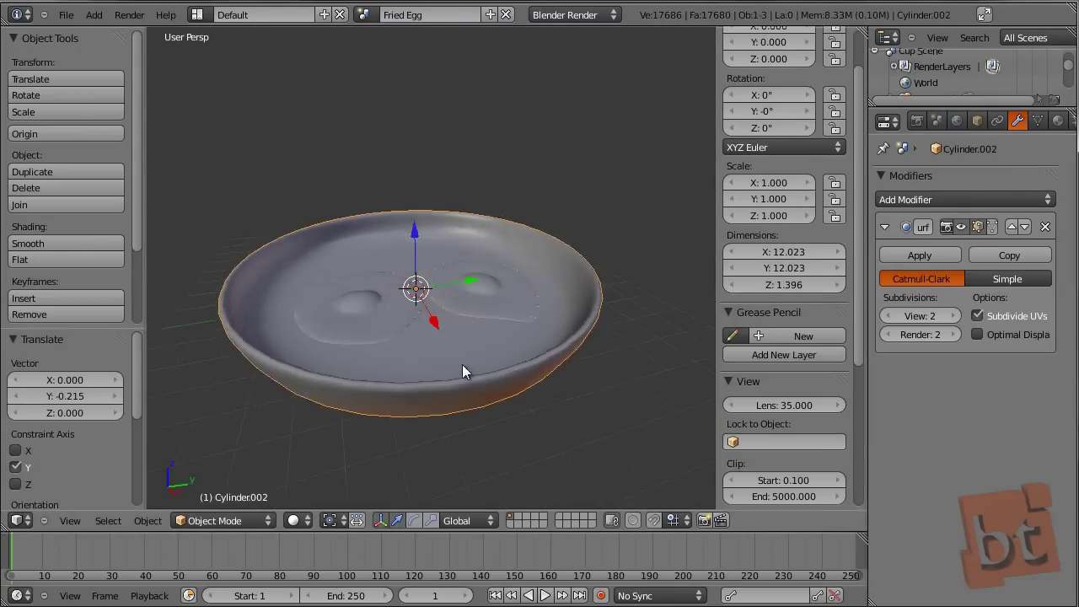
Add a plane aligned to the right side view and shift it 6.137 along Y to the dish's edge.
{"action": "key", "text": "KP_3"}
{"action": "key", "text": "a"}
{"action": "middle_click_drag", "start_coordinate": [530, 344], "coordinate": [375, 339], "text": "shift"}
{"action": "scroll", "coordinate": [525, 301], "scroll_direction": "up", "scroll_amount": 3}
{"action": "key", "text": "shift+a"}
{"action": "left_click", "coordinate": [388, 232]}
{"action": "left_click_drag", "start_coordinate": [287, 328], "coordinate": [598, 328]}
{"action": "scroll", "coordinate": [441, 340], "scroll_direction": "up", "scroll_amount": 3}
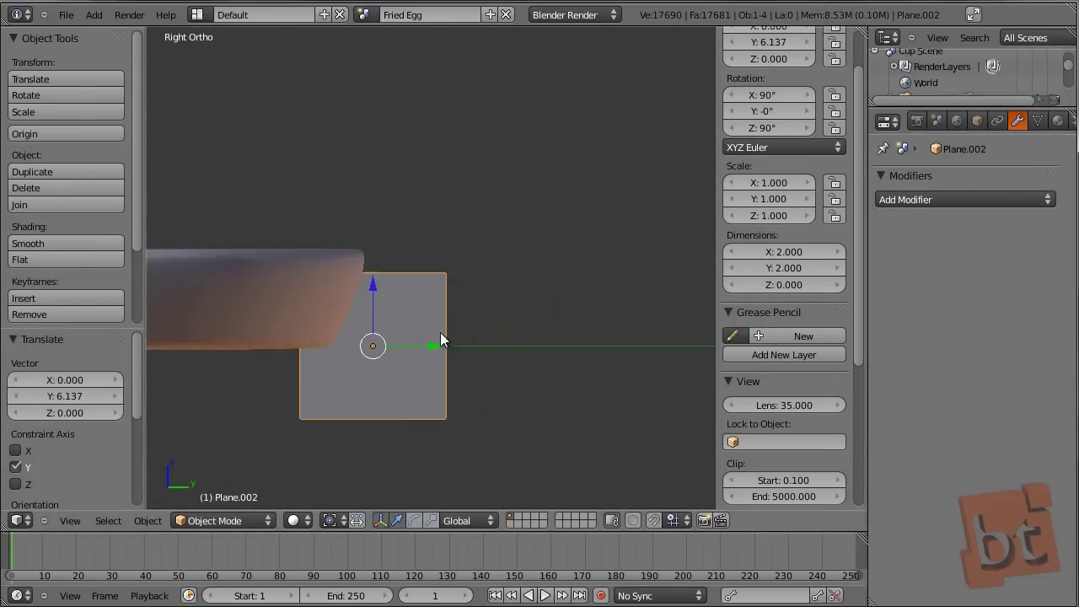
In Edit Mode, move the plane's four corner vertices to form a narrow strip along the dish's outer wall.
{"action": "key", "text": "Tab"}
{"action": "key", "text": "ctrl+Tab"}
{"action": "left_click", "coordinate": [294, 238]}
{"action": "right_click_drag", "start_coordinate": [282, 222], "coordinate": [359, 245]}
{"action": "left_click", "coordinate": [359, 245]}
{"action": "right_click", "coordinate": [272, 395]}
{"action": "key", "text": "g"}
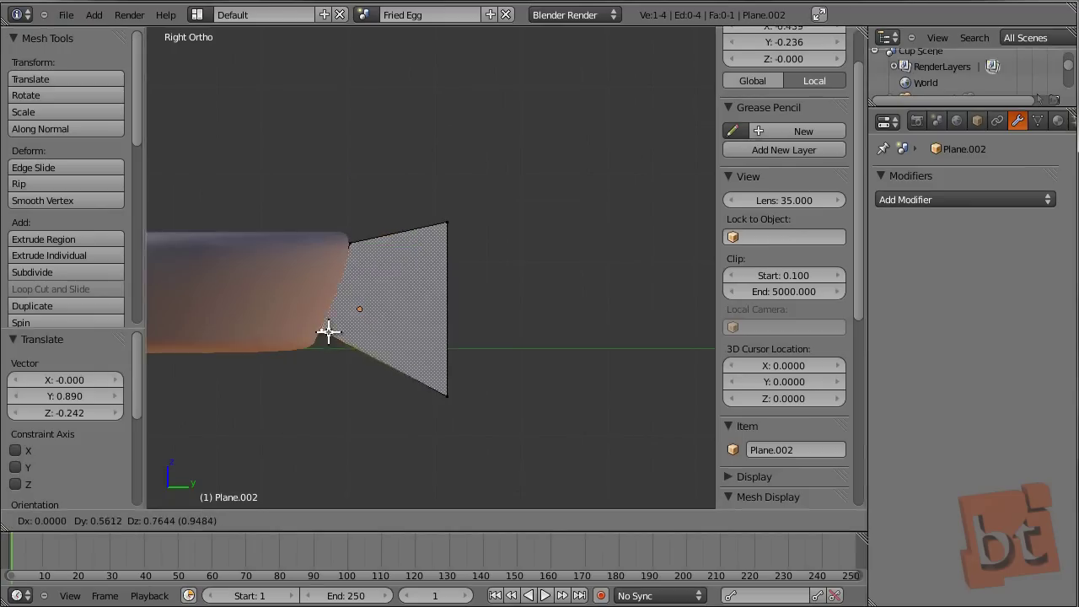
{"action": "left_click", "coordinate": [323, 330]}
{"action": "right_click_drag", "start_coordinate": [446, 396], "coordinate": [335, 328]}
{"action": "left_click", "coordinate": [339, 331]}
{"action": "right_click_drag", "start_coordinate": [447, 222], "coordinate": [379, 248]}
{"action": "left_click", "coordinate": [373, 244]}
Add two loop cuts across the strip and fit its vertices to the curve of the dish wall.
{"action": "key", "text": "a"}
{"action": "key", "text": "ctrl+r"}
{"action": "scroll", "coordinate": [363, 311], "scroll_direction": "up", "scroll_amount": 3}
{"action": "scroll", "coordinate": [364, 311], "scroll_direction": "up", "scroll_amount": 1}
{"action": "right_click_drag", "start_coordinate": [328, 312], "coordinate": [326, 311]}
{"action": "right_click_drag", "start_coordinate": [299, 371], "coordinate": [294, 366]}
{"action": "right_click_drag", "start_coordinate": [344, 257], "coordinate": [351, 254]}
{"action": "right_click_drag", "start_coordinate": [362, 193], "coordinate": [353, 193]}
Reshape the strip's outer vertices into a handle bracket that is wider at its upper section.
{"action": "right_click_drag", "start_coordinate": [404, 189], "coordinate": [393, 183]}
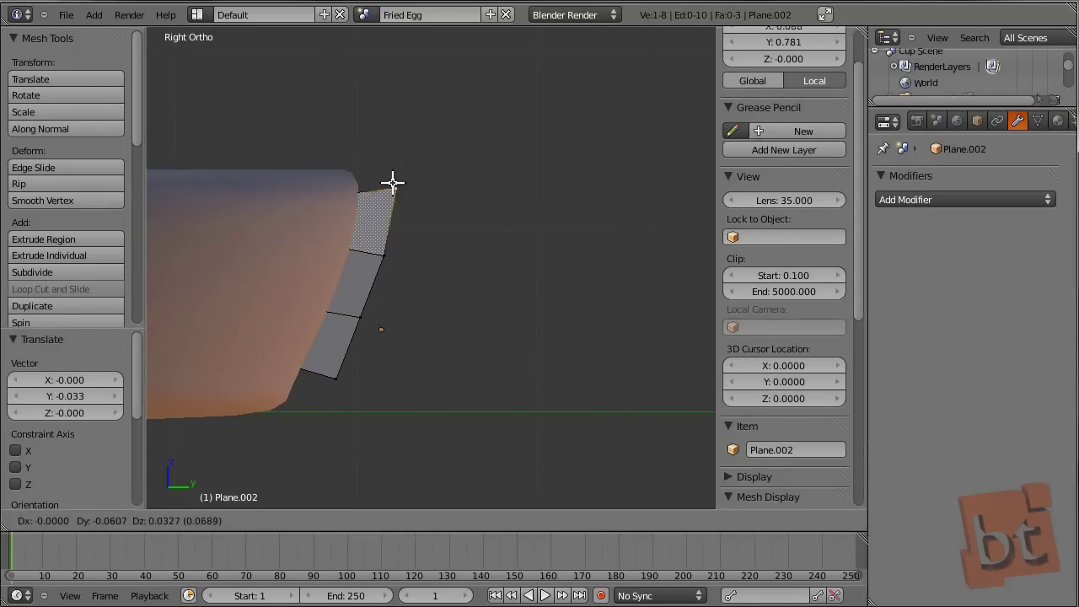
{"action": "right_click_drag", "start_coordinate": [393, 290], "coordinate": [394, 285]}
{"action": "right_click_drag", "start_coordinate": [363, 321], "coordinate": [352, 334]}
{"action": "right_click_drag", "start_coordinate": [340, 388], "coordinate": [350, 377]}
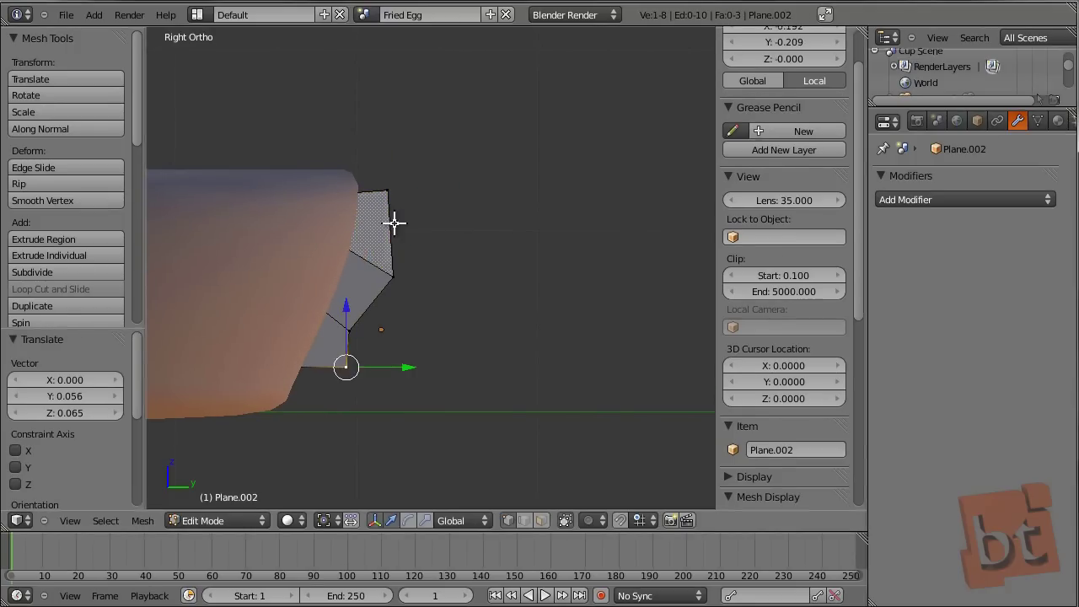
Extrude the bracket's upper outer edge outward from the dish and scale the new end edge down.
{"action": "key", "text": "ctrl+Tab"}
{"action": "left_click", "coordinate": [393, 240]}
{"action": "right_click", "coordinate": [401, 239]}
{"action": "key", "text": "e"}
{"action": "left_click", "coordinate": [551, 139]}
{"action": "key", "text": "s"}
{"action": "left_click", "coordinate": [539, 167]}
{"action": "key", "text": "s"}
{"action": "left_click", "coordinate": [549, 157]}
Extrude a short lip from the end edge, offset Y 0.070 and Z 0.005, and scale its end down.
{"action": "key", "text": "e"}
{"action": "left_click", "coordinate": [561, 164]}
{"action": "key", "text": "s"}
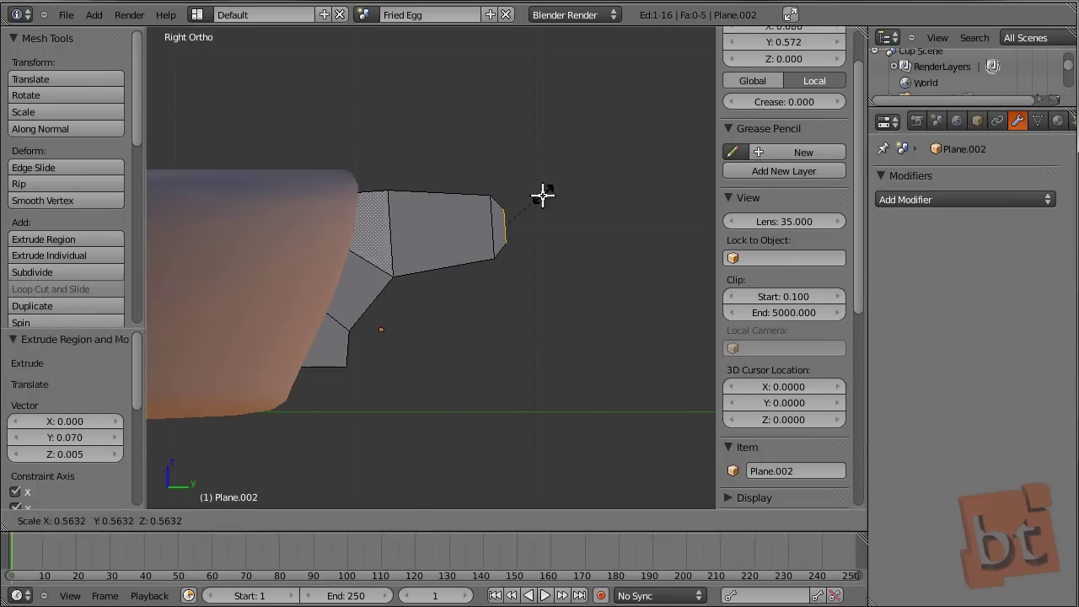
Extrude two thin handle segments outward, the second by Y 1.143 and Z 0.074, then raise and rotate the end edge.
{"action": "key", "text": "e"}
{"action": "left_click", "coordinate": [675, 188]}
{"action": "scroll", "coordinate": [431, 268], "scroll_direction": "down", "scroll_amount": 8}
{"action": "key", "text": "e"}
{"action": "left_click", "coordinate": [563, 295]}
{"action": "middle_click_drag", "start_coordinate": [564, 304], "coordinate": [470, 306], "text": "shift"}
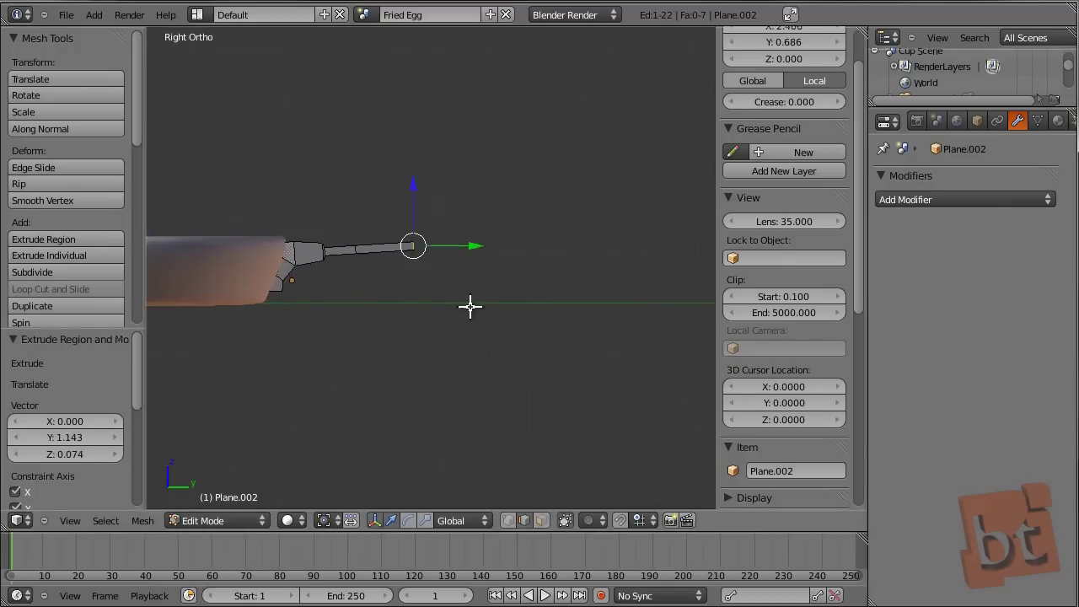
{"action": "left_click_drag", "start_coordinate": [402, 180], "coordinate": [402, 182]}
{"action": "key", "text": "r"}
{"action": "left_click", "coordinate": [457, 172]}
Extrude a long handle segment by Y 2.130 and Z -0.068 and rotate its end edge slightly.
{"action": "key", "text": "e"}
{"action": "left_click", "coordinate": [583, 199]}
{"action": "key", "text": "r"}
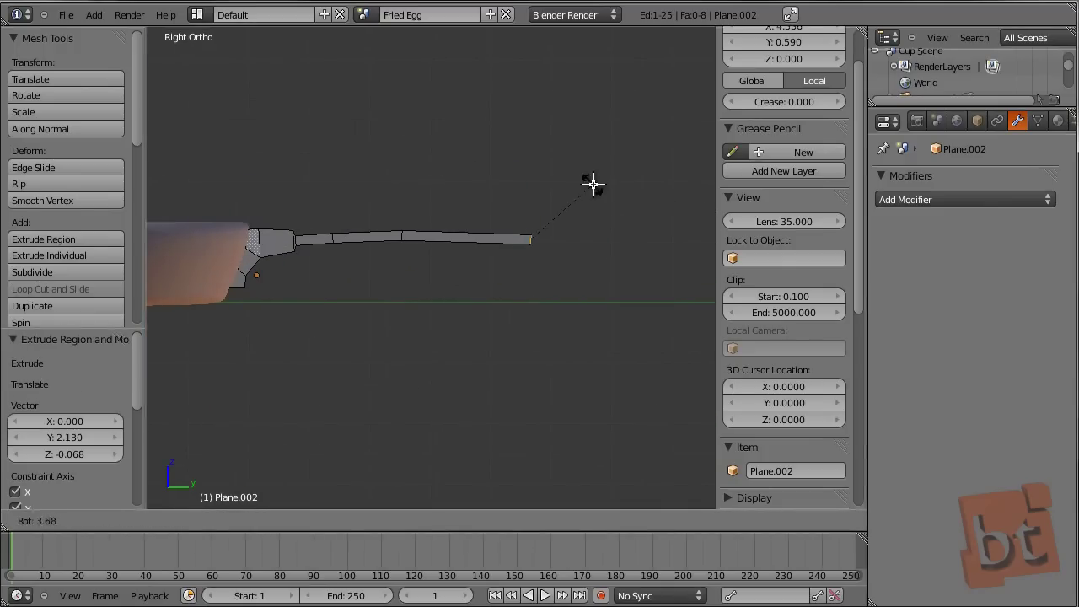
{"action": "left_click", "coordinate": [593, 185]}
Extrude the final handle segment outward and shift its end edge 0.195 along Z.
{"action": "scroll", "coordinate": [497, 270], "scroll_direction": "down", "scroll_amount": 1}
{"action": "middle_click_drag", "start_coordinate": [491, 275], "coordinate": [400, 296], "text": "shift"}
{"action": "scroll", "coordinate": [399, 296], "scroll_direction": "up", "scroll_amount": 1}
{"action": "key", "text": "e"}
{"action": "left_click", "coordinate": [540, 201]}
{"action": "key", "text": "g"}
{"action": "key", "text": "z"}
{"action": "left_click", "coordinate": [527, 217]}
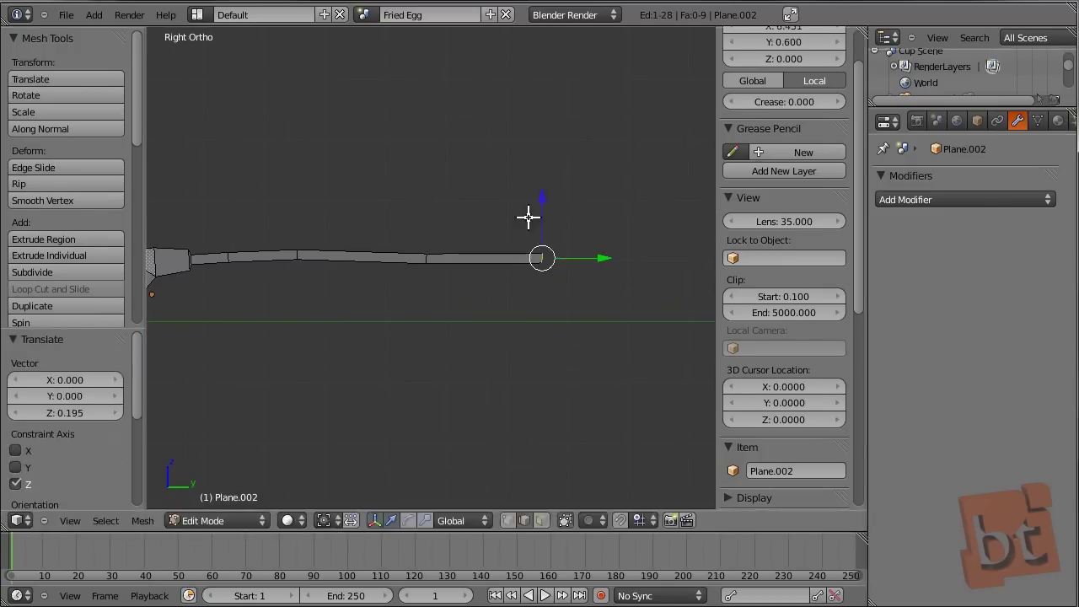
Thicken the outer handle by moving its lower vertices -0.098 along Z.
{"action": "left_click_drag", "start_coordinate": [419, 200], "coordinate": [421, 207]}
{"action": "key", "text": "ctrl+Tab"}
{"action": "left_click", "coordinate": [436, 265]}
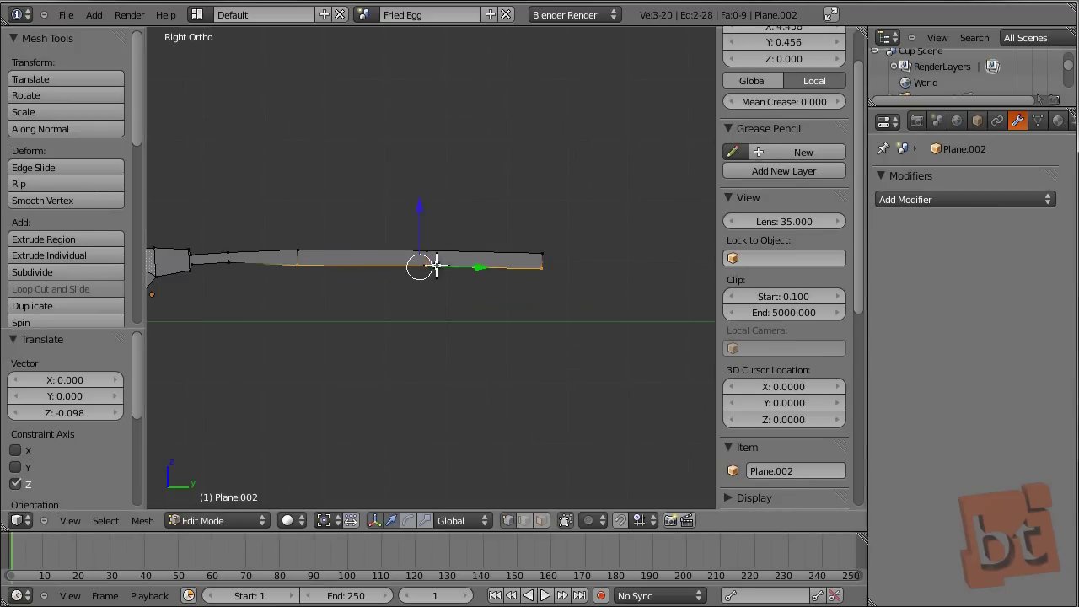
Extrude the whole handle profile sideways along X to give it thickness.
{"action": "key", "text": "a"}
{"action": "scroll", "coordinate": [385, 308], "scroll_direction": "down", "scroll_amount": 1}
{"action": "key", "text": "a"}
{"action": "middle_click_drag", "start_coordinate": [372, 293], "coordinate": [441, 344], "text": "shift"}
{"action": "key", "text": "g"}
{"action": "key", "text": "x"}
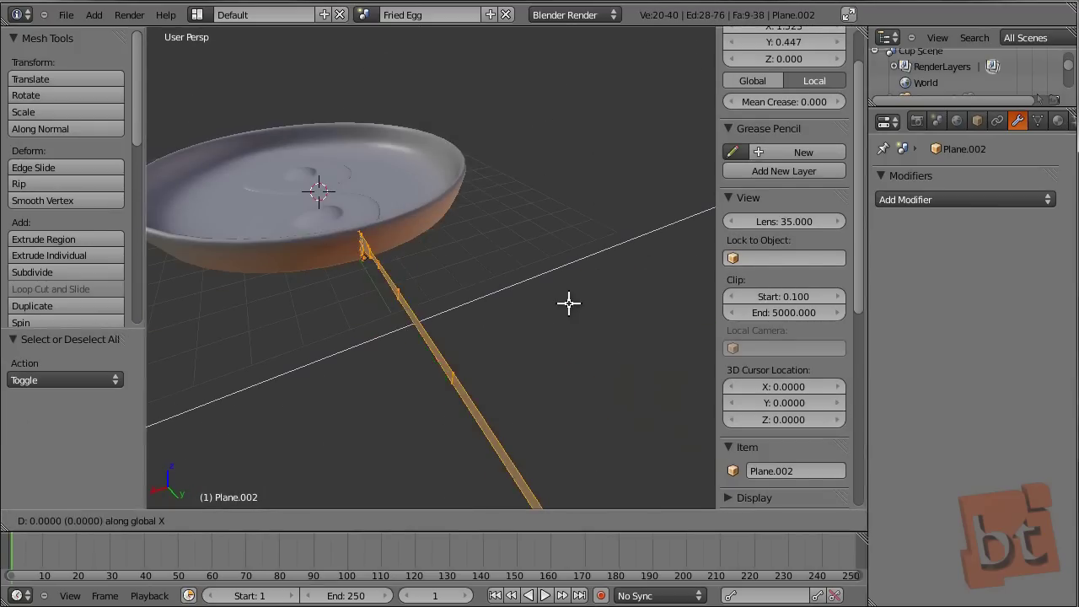
{"action": "left_click", "coordinate": [452, 309]}
{"action": "middle_click_drag", "start_coordinate": [452, 308], "coordinate": [340, 349]}
Shift the entire handle mesh along X to centre it on the dish.
{"action": "key", "text": "a"}
{"action": "key", "text": "a"}
{"action": "key", "text": "g"}
{"action": "key", "text": "x"}
{"action": "left_click", "coordinate": [342, 357]}
Add a lengthwise loop cut through the middle of the handle.
{"action": "key", "text": "a"}
{"action": "key", "text": "ctrl+r"}
{"action": "left_click", "coordinate": [390, 303]}
{"action": "left_click", "coordinate": [391, 303]}
{"action": "middle_click_drag", "start_coordinate": [390, 303], "coordinate": [493, 314]}
Resize the handle's cross-sections nearest the dish, scaling the second one only along X.
{"action": "right_click", "coordinate": [374, 282], "text": "alt"}
{"action": "middle_click_drag", "start_coordinate": [373, 281], "coordinate": [342, 297]}
{"action": "key", "text": "s"}
{"action": "left_click", "coordinate": [439, 292]}
{"action": "right_click", "coordinate": [336, 288], "text": "alt"}
{"action": "key", "text": "s"}
{"action": "key", "text": "x"}
{"action": "left_click", "coordinate": [448, 281]}
Scale the cross-sections around the handle's bracket and neck to refine their proportions.
{"action": "middle_click_drag", "start_coordinate": [448, 281], "coordinate": [391, 380]}
{"action": "key", "text": "s"}
{"action": "left_click", "coordinate": [333, 352]}
{"action": "right_click", "coordinate": [328, 343], "text": "alt"}
{"action": "key", "text": "s"}
{"action": "left_click", "coordinate": [391, 342]}
Shift an outer handle section along Y and adjust the tip section's width by scaling along X.
{"action": "middle_click_drag", "start_coordinate": [392, 342], "coordinate": [523, 352]}
{"action": "key", "text": "g"}
{"action": "key", "text": "y"}
{"action": "left_click", "coordinate": [474, 381]}
{"action": "right_click", "coordinate": [546, 358], "text": "alt"}
{"action": "key", "text": "s"}
{"action": "key", "text": "x"}
{"action": "left_click", "coordinate": [541, 433]}
{"action": "left_click", "coordinate": [541, 433], "text": "alt"}
Adjust the outer handle's height by scaling along Z and narrow the middle cross-section to 0.586 along X.
{"action": "middle_click_drag", "start_coordinate": [542, 434], "coordinate": [649, 399]}
{"action": "key", "text": "s"}
{"action": "key", "text": "z"}
{"action": "left_click", "coordinate": [365, 424]}
{"action": "middle_click_drag", "start_coordinate": [366, 424], "coordinate": [460, 393]}
{"action": "left_click", "coordinate": [590, 429], "text": "alt"}
{"action": "key", "text": "s"}
{"action": "key", "text": "x"}
{"action": "left_click", "coordinate": [595, 397]}
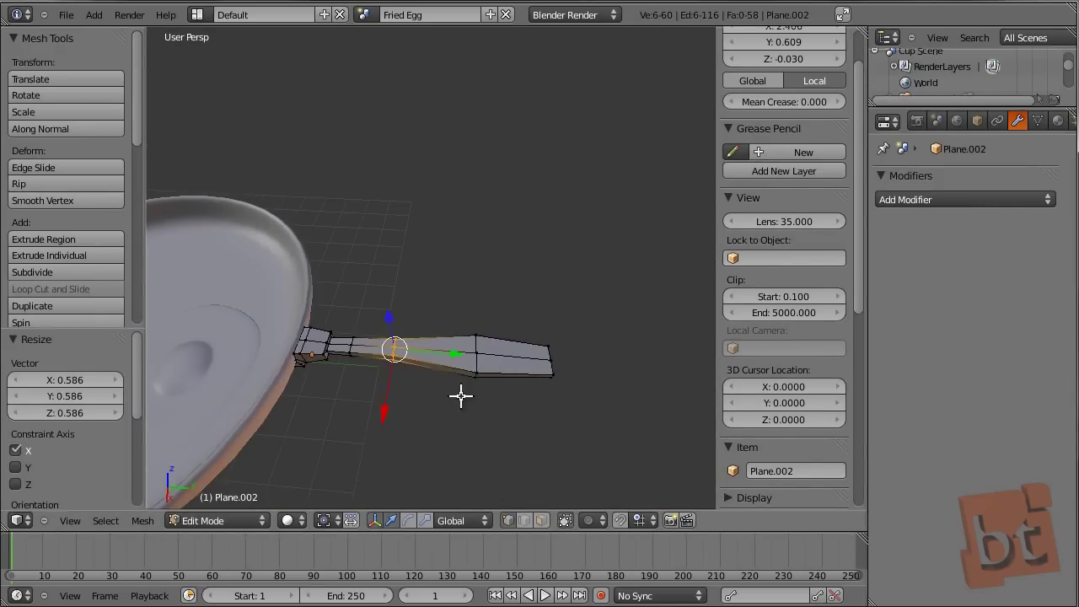
Extrude the end of the handle outward and shrink the extruded tip along its normals.
{"action": "left_click", "coordinate": [513, 354], "text": "alt"}
{"action": "key", "text": "e"}
{"action": "left_click", "coordinate": [589, 400]}
{"action": "key", "text": "alt+s"}
{"action": "left_click", "coordinate": [583, 397]}
Select the two end faces of the handle tip, extrude them, and scale the extrusion.
{"action": "middle_click_drag", "start_coordinate": [582, 398], "coordinate": [438, 318]}
{"action": "right_click", "coordinate": [487, 385]}
{"action": "right_click", "coordinate": [510, 385], "text": "shift"}
{"action": "mouse_move", "coordinate": [510, 384]}
{"action": "middle_mouse_down"}
{"action": "mouse_move", "coordinate": [615, 443]}
{"action": "mouse_move", "coordinate": [504, 401]}
{"action": "middle_mouse_up"}
{"action": "key", "text": "e"}
{"action": "left_click", "coordinate": [597, 433]}
{"action": "key", "text": "s"}
{"action": "left_click", "coordinate": [569, 376]}
Inset the handle tip's end faces twice by extruding them in place and scaling them inward.
{"action": "right_click", "coordinate": [510, 379]}
{"action": "right_click", "coordinate": [493, 393], "text": "shift"}
{"action": "key", "text": "e"}
{"action": "key", "text": "Escape"}
{"action": "key", "text": "s"}
{"action": "left_click", "coordinate": [563, 364]}
{"action": "right_click", "coordinate": [493, 393]}
{"action": "right_click", "coordinate": [520, 396], "text": "shift"}
{"action": "key", "text": "e"}
{"action": "key", "text": "Escape"}
{"action": "key", "text": "s"}
{"action": "key", "text": "Return"}
Delete the innermost faces at the handle tip to open a hole.
{"action": "key", "text": "x"}
{"action": "key", "text": "Return"}
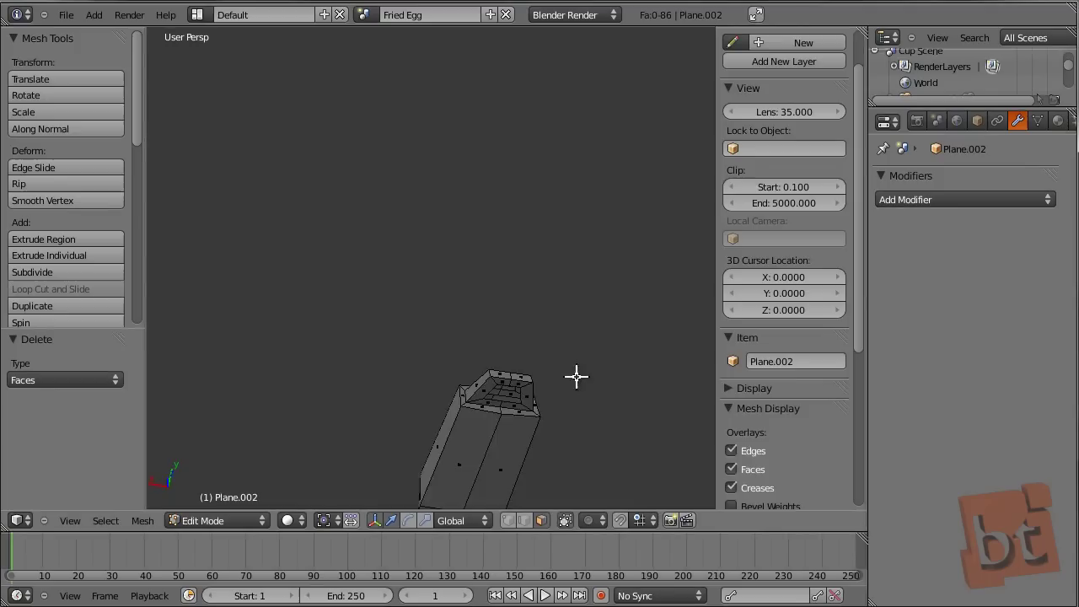
{"action": "middle_click_drag", "start_coordinate": [576, 376], "coordinate": [502, 386]}
{"action": "right_click", "coordinate": [494, 385]}
{"action": "right_click", "coordinate": [515, 386], "text": "shift"}
{"action": "key", "text": "x"}
{"action": "key", "text": "Return"}
Select the facing inner edges of the handle tip's hole and bridge them with a new face.
{"action": "middle_click_drag", "start_coordinate": [586, 372], "coordinate": [410, 287]}
{"action": "scroll", "coordinate": [410, 287], "scroll_direction": "up", "scroll_amount": 7}
{"action": "key", "text": "ctrl+Tab"}
{"action": "left_click", "coordinate": [354, 205]}
{"action": "right_click", "coordinate": [351, 193]}
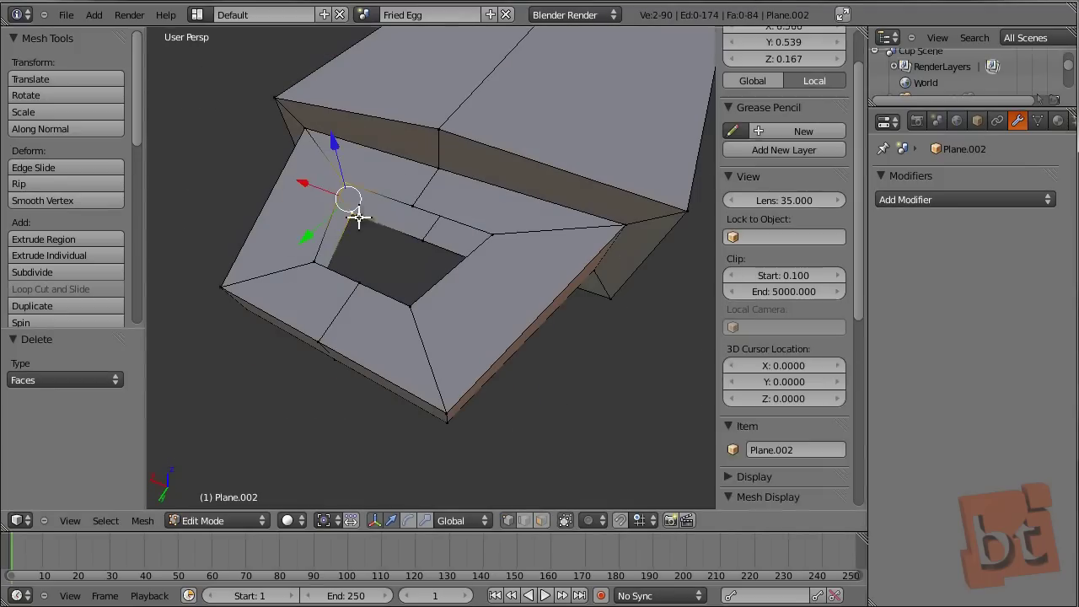
{"action": "right_click", "coordinate": [429, 243], "text": "shift"}
{"action": "key", "text": "Escape"}
{"action": "key", "text": "f"}
{"action": "middle_click_drag", "start_coordinate": [428, 244], "coordinate": [539, 207]}
Fill the remaining gaps around the inside of the hole with faces and clear the selection.
{"action": "key", "text": "ctrl+Tab"}
{"action": "left_click", "coordinate": [536, 220]}
{"action": "right_click", "coordinate": [549, 246]}
{"action": "right_click", "coordinate": [566, 229], "text": "shift"}
{"action": "key", "text": "f"}
{"action": "right_click", "coordinate": [594, 221]}
{"action": "right_click", "coordinate": [595, 187], "text": "shift"}
{"action": "key", "text": "f"}
{"action": "key", "text": "a"}
Add a Subdivision Surface modifier to the handle with 2 view subdivisions.
{"action": "middle_click_drag", "start_coordinate": [595, 187], "coordinate": [537, 265]}
{"action": "scroll", "coordinate": [537, 264], "scroll_direction": "down", "scroll_amount": 6}
{"action": "left_click", "coordinate": [897, 200]}
{"action": "left_click", "coordinate": [745, 440]}
{"action": "key", "text": "ctrl+2"}
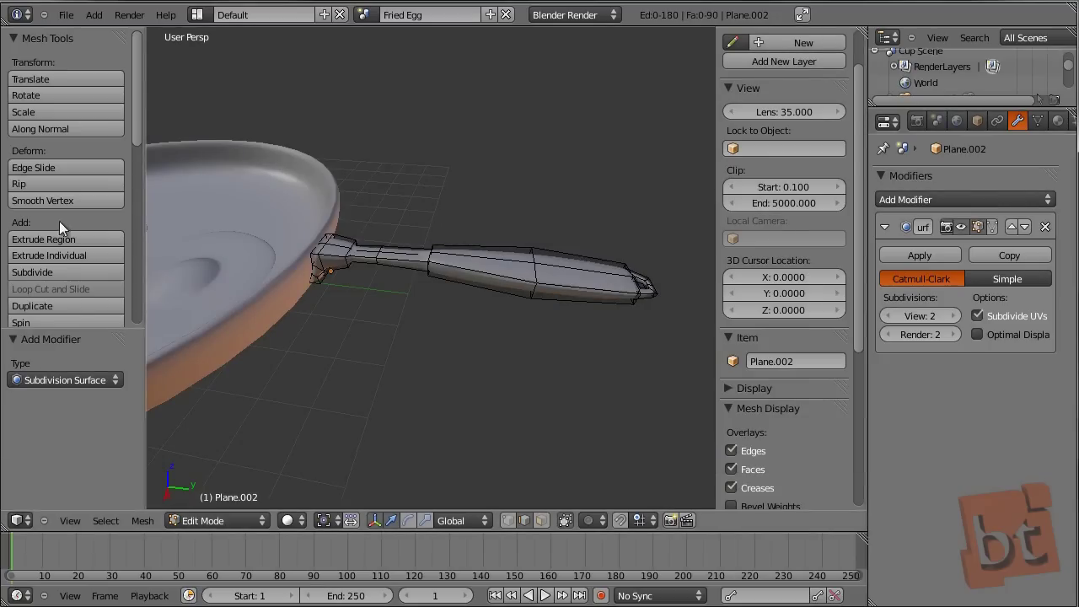
Apply smooth shading to the whole handle and display the subdivision result on the editing cage.
{"action": "key", "text": "a"}
{"action": "scroll", "coordinate": [59, 236], "scroll_direction": "down", "scroll_amount": 7}
{"action": "left_click", "coordinate": [51, 279]}
{"action": "key", "text": "a"}
{"action": "left_click", "coordinate": [993, 227]}
Add three edge loops around the handle's stem and grip to tighten the transitions between its sections.
{"action": "middle_click_drag", "start_coordinate": [641, 261], "coordinate": [480, 275]}
{"action": "scroll", "coordinate": [503, 316], "scroll_direction": "up", "scroll_amount": 5}
{"action": "key", "text": "ctrl+r"}
{"action": "left_click", "coordinate": [501, 289]}
{"action": "left_click", "coordinate": [500, 287]}
{"action": "key", "text": "ctrl+r"}
{"action": "left_click", "coordinate": [547, 246]}
{"action": "left_click", "coordinate": [547, 245]}
{"action": "key", "text": "ctrl+r"}
{"action": "left_click", "coordinate": [580, 243]}
{"action": "left_click", "coordinate": [546, 267]}
Add two edge loops to the bracket where the handle meets the pan, one close to the rim.
{"action": "key", "text": "ctrl+r"}
{"action": "left_click", "coordinate": [354, 293]}
{"action": "left_click", "coordinate": [290, 302]}
{"action": "middle_click_drag", "start_coordinate": [290, 302], "coordinate": [381, 322]}
{"action": "key", "text": "ctrl+r"}
{"action": "left_click", "coordinate": [302, 301]}
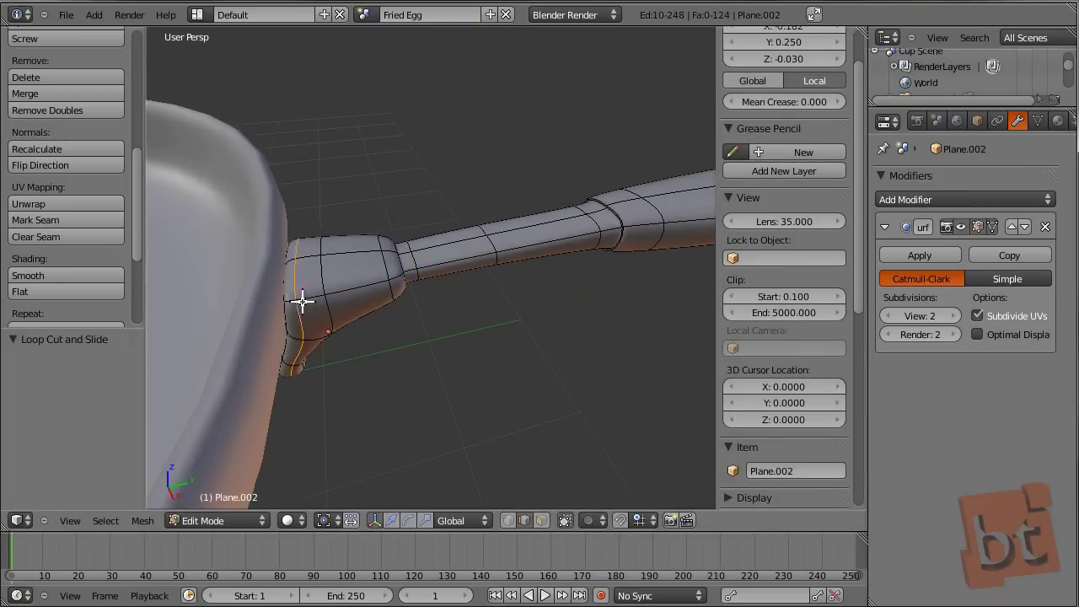
Leave mesh editing, deselect everything and maximize the 3D view.
{"action": "key", "text": "Tab"}
{"action": "middle_click_drag", "start_coordinate": [434, 242], "coordinate": [522, 309]}
{"action": "scroll", "coordinate": [523, 309], "scroll_direction": "down", "scroll_amount": 3}
{"action": "key", "text": "a"}
{"action": "mouse_move", "coordinate": [590, 263]}
{"action": "middle_mouse_down"}
{"action": "mouse_move", "coordinate": [567, 306]}
{"action": "mouse_move", "coordinate": [582, 278]}
{"action": "middle_mouse_up"}
{"action": "key", "text": "ctrl+Up"}
Select the handle and snap the 3D cursor to its origin at the pan's rim.
{"action": "scroll", "coordinate": [500, 327], "scroll_direction": "down", "scroll_amount": 3}
{"action": "middle_click_drag", "start_coordinate": [500, 327], "coordinate": [683, 344]}
{"action": "right_click", "coordinate": [684, 344]}
{"action": "key", "text": "KP_7"}
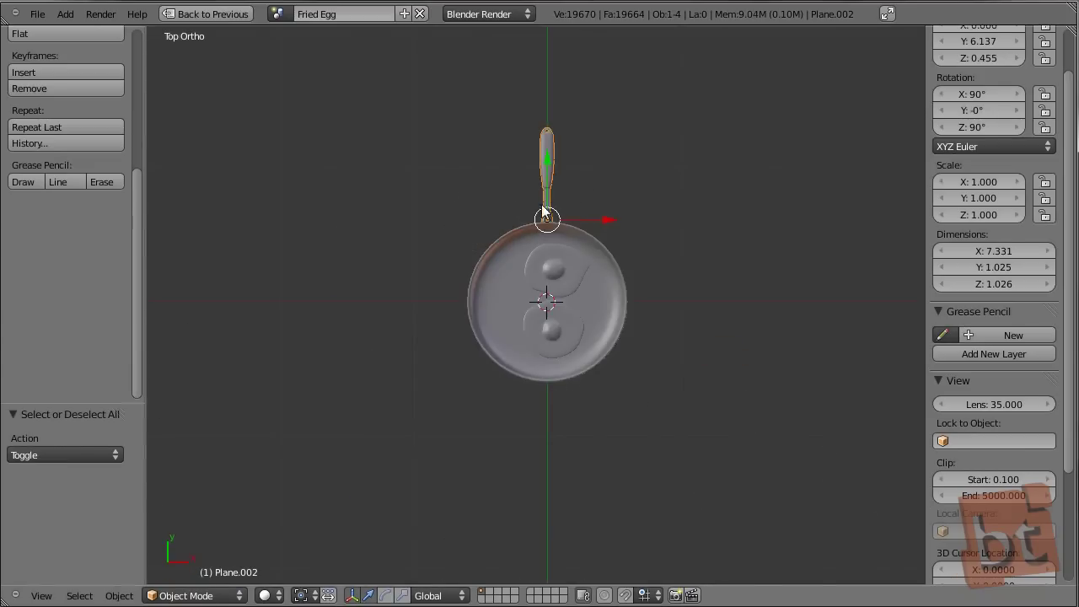
{"action": "key", "text": "Tab"}
{"action": "scroll", "coordinate": [595, 243], "scroll_direction": "up", "scroll_amount": 4}
{"action": "scroll", "coordinate": [561, 330], "scroll_direction": "up", "scroll_amount": 2, "text": "shift"}
{"action": "key", "text": "shift+s"}
{"action": "left_click", "coordinate": [559, 378]}
{"action": "key", "text": "Tab"}
{"action": "key", "text": "shift+s"}
{"action": "left_click", "coordinate": [602, 250]}
Scale up the handle's mesh in edit mode so it suits the size of the pan.
{"action": "key", "text": "Tab"}
{"action": "key", "text": "s"}
{"action": "left_click", "coordinate": [644, 200]}
{"action": "middle_click_drag", "start_coordinate": [685, 320], "coordinate": [637, 215], "text": "shift"}
{"action": "left_click_drag", "start_coordinate": [506, 166], "coordinate": [505, 164]}
{"action": "middle_click_drag", "start_coordinate": [759, 506], "coordinate": [662, 320]}
Scale the handle's mesh along the Z axis to adjust its thickness.
{"action": "scroll", "coordinate": [598, 345], "scroll_direction": "up", "scroll_amount": 4}
{"action": "key", "text": "s"}
{"action": "key", "text": "z"}
{"action": "left_click", "coordinate": [665, 299]}
{"action": "left_click_drag", "start_coordinate": [665, 298], "coordinate": [659, 298]}
Reposition the handle's mesh against the pan's rim, leave mesh editing and deselect everything.
{"action": "middle_click_drag", "start_coordinate": [590, 279], "coordinate": [592, 309]}
{"action": "right_click", "coordinate": [586, 318], "text": "alt+shift"}
{"action": "middle_click_drag", "start_coordinate": [612, 331], "coordinate": [492, 329]}
{"action": "right_click", "coordinate": [557, 324], "text": "alt+shift"}
{"action": "left_click_drag", "start_coordinate": [474, 307], "coordinate": [497, 308]}
{"action": "middle_click_drag", "start_coordinate": [497, 307], "coordinate": [679, 284]}
{"action": "key", "text": "Tab"}
{"action": "key", "text": "a"}
{"action": "scroll", "coordinate": [679, 283], "scroll_direction": "down", "scroll_amount": 6}
{"action": "middle_click_drag", "start_coordinate": [680, 333], "coordinate": [691, 372]}
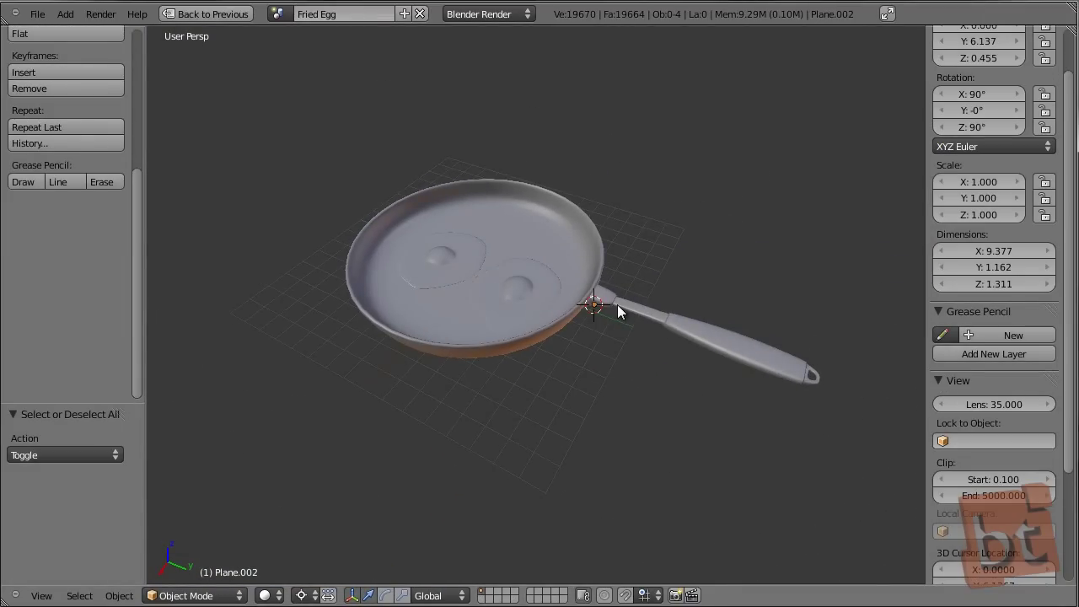